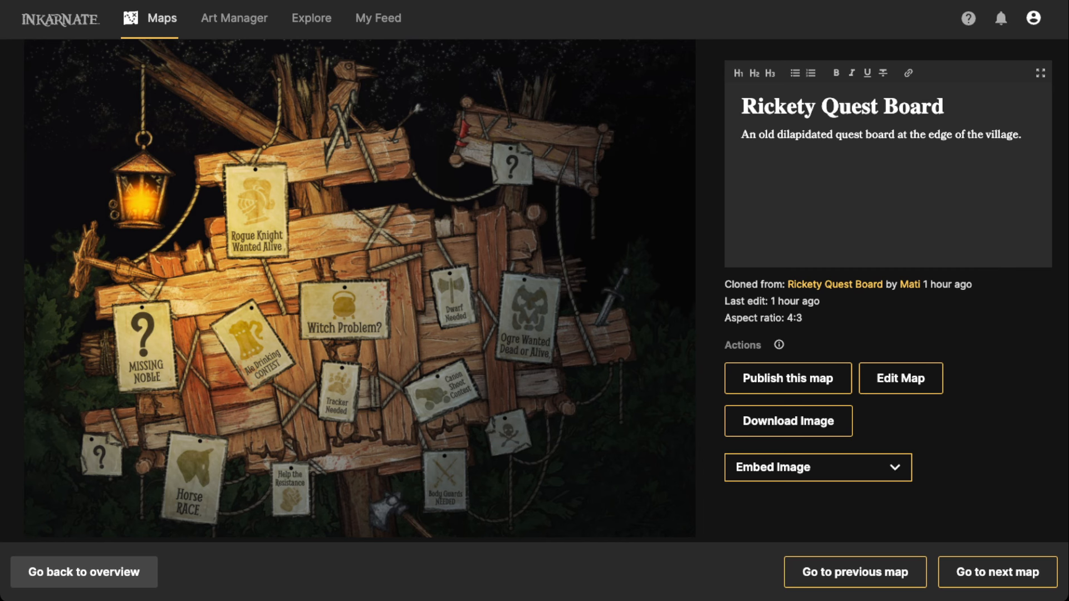
Open the Quest Board map from the Quest Boards folder for editing
{"action": "left_click", "coordinate": [998, 572]}
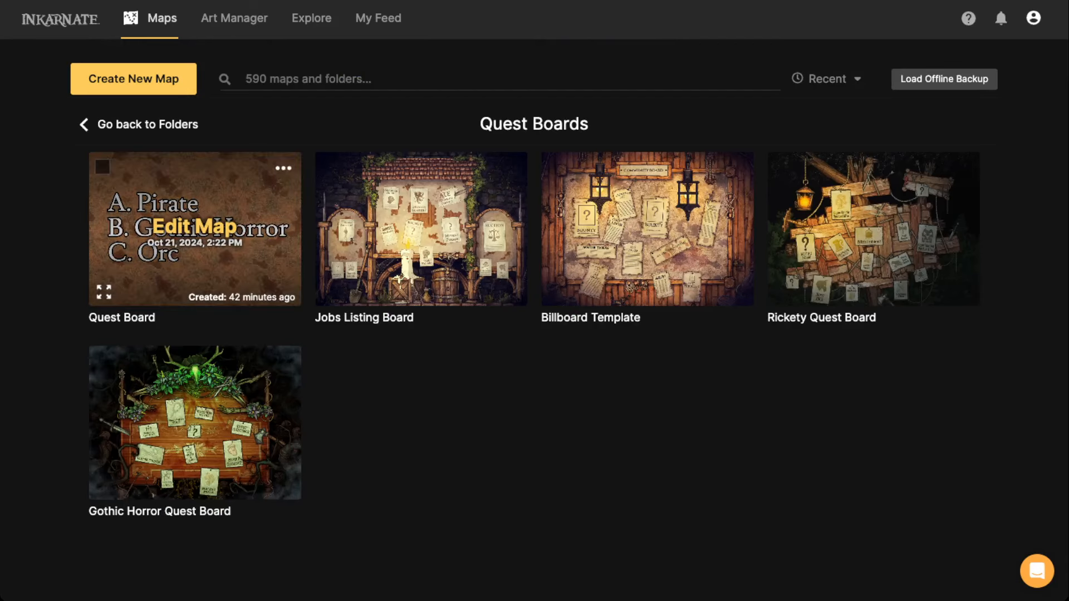
{"action": "left_click", "coordinate": [194, 226]}
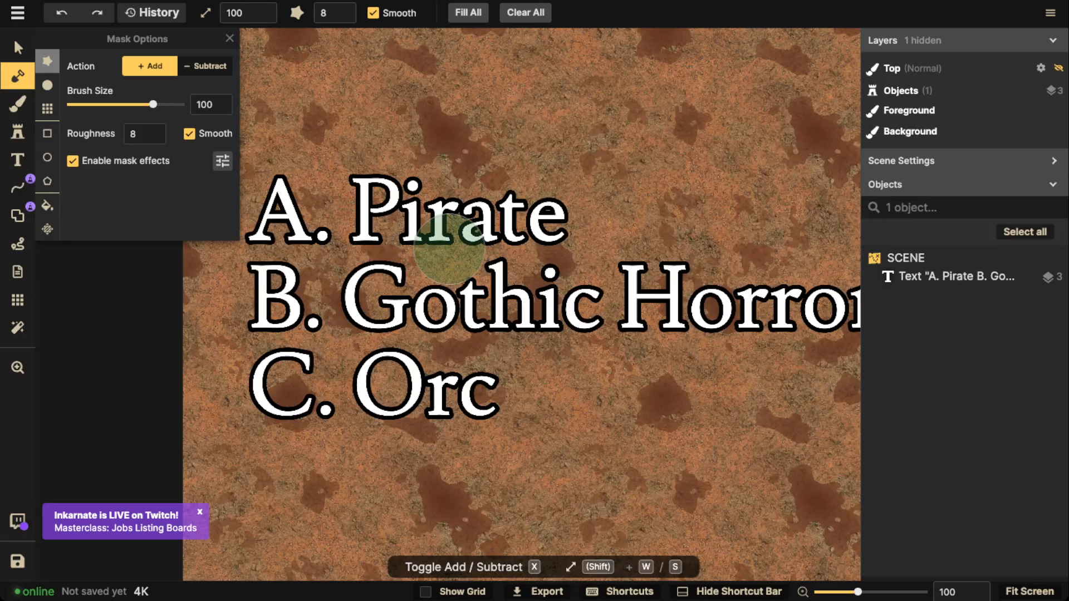
Dismiss the Twitch live notification and delete the text object listing Pirate, Gothic Horror and Orc
{"action": "left_click", "coordinate": [18, 48]}
{"action": "scroll", "coordinate": [400, 243], "scroll_direction": "down", "scroll_amount": 3}
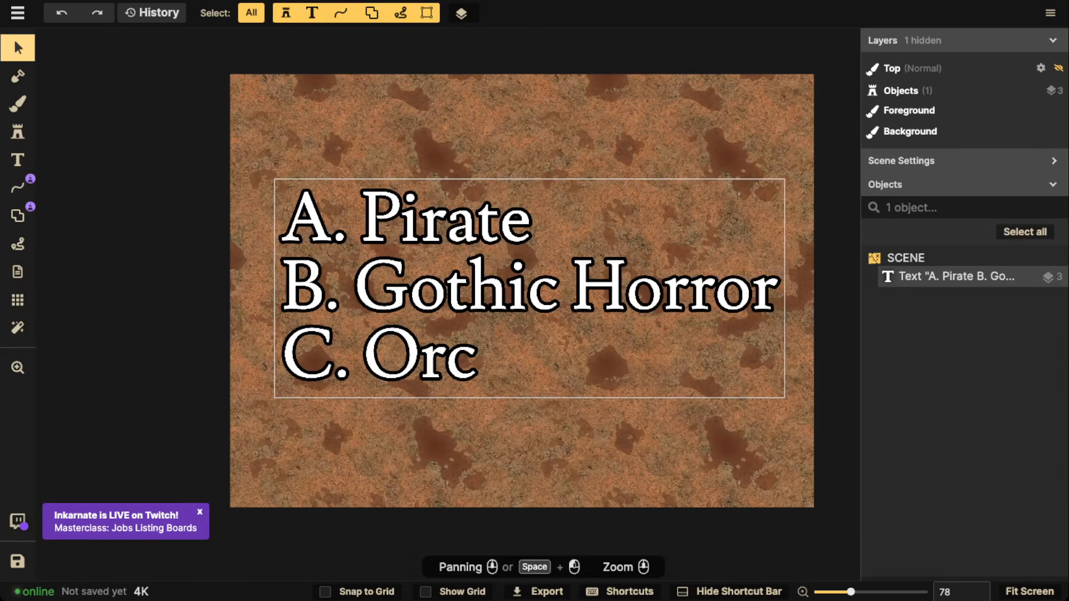
{"action": "left_click_drag", "start_coordinate": [400, 243], "coordinate": [356, 258]}
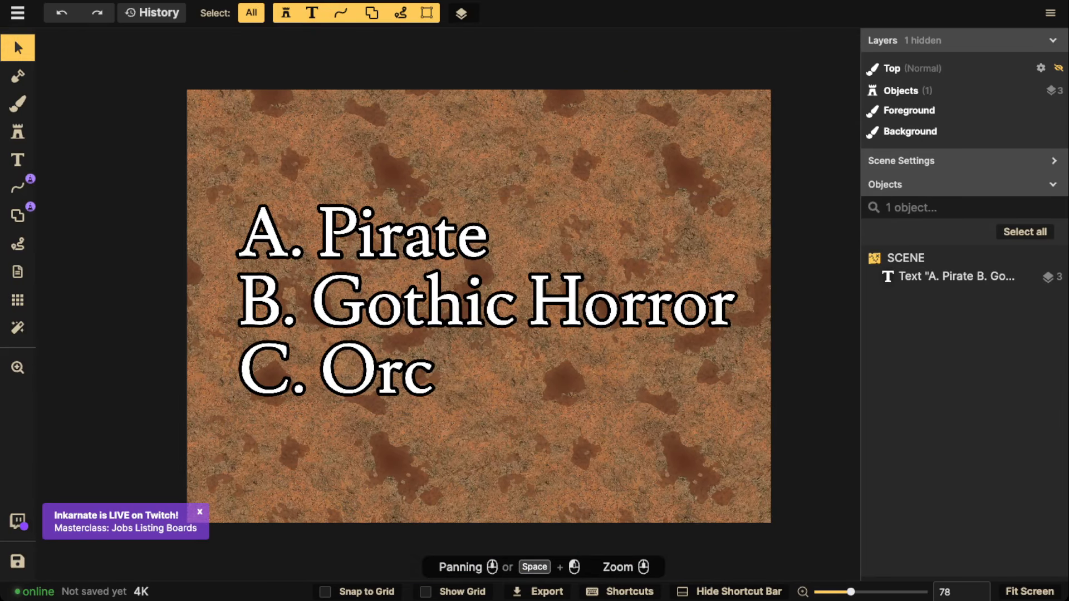
{"action": "left_click", "coordinate": [199, 512]}
{"action": "left_click", "coordinate": [479, 303]}
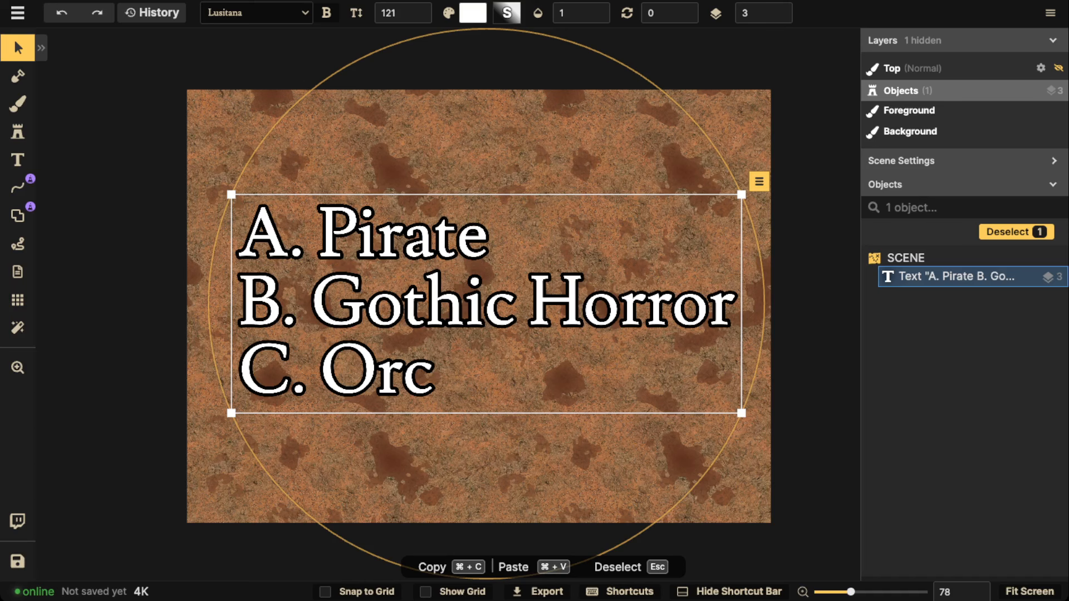
{"action": "scroll", "coordinate": [479, 306], "scroll_direction": "down", "scroll_amount": 1}
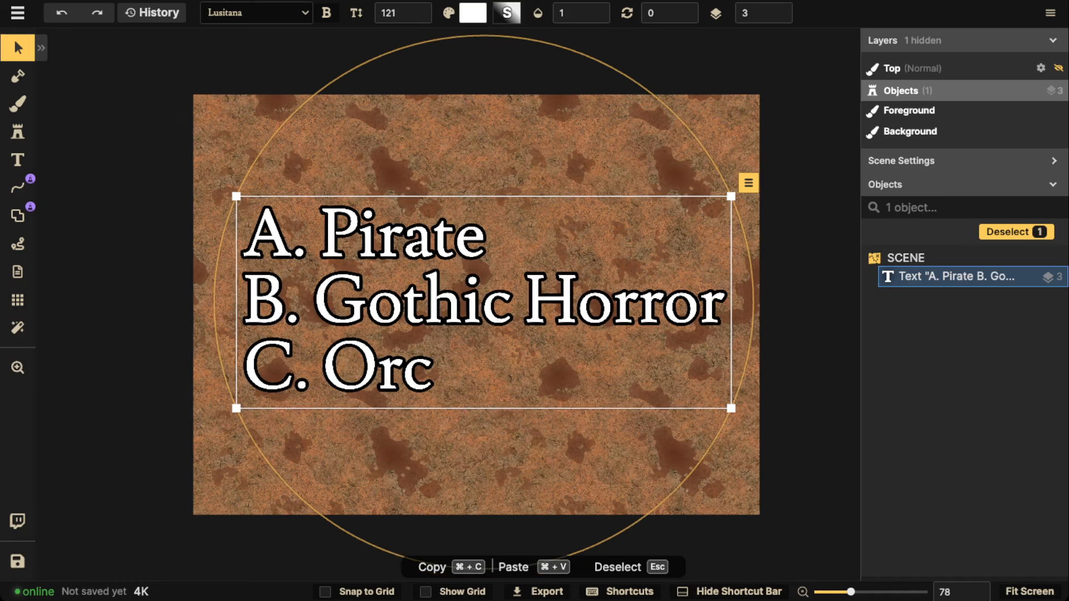
{"action": "key", "text": "Delete"}
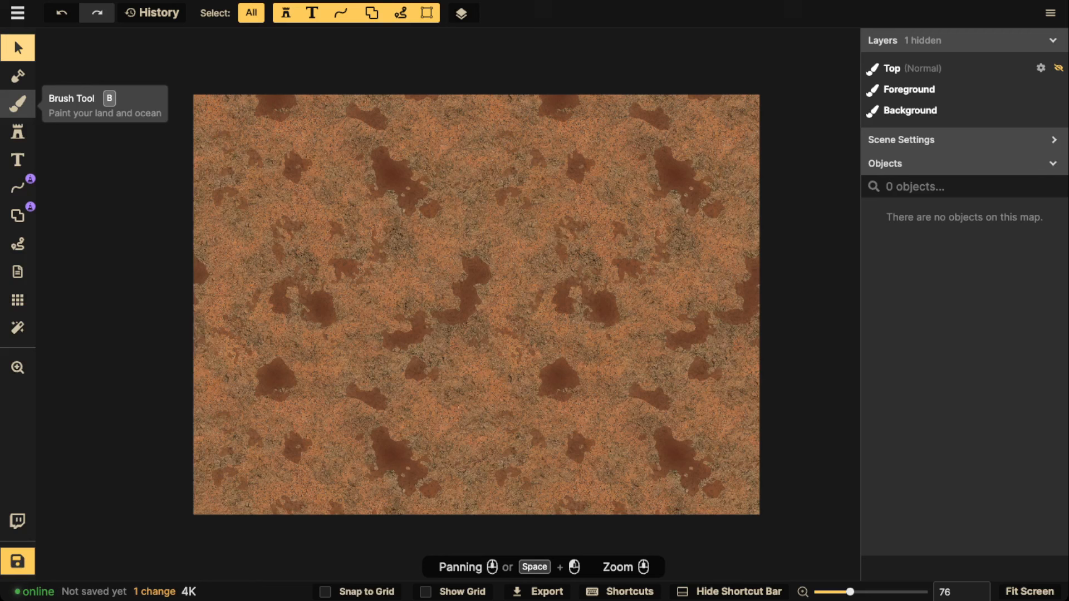
Fill the whole background layer with the solid black colour 000000
{"action": "left_click", "coordinate": [18, 103]}
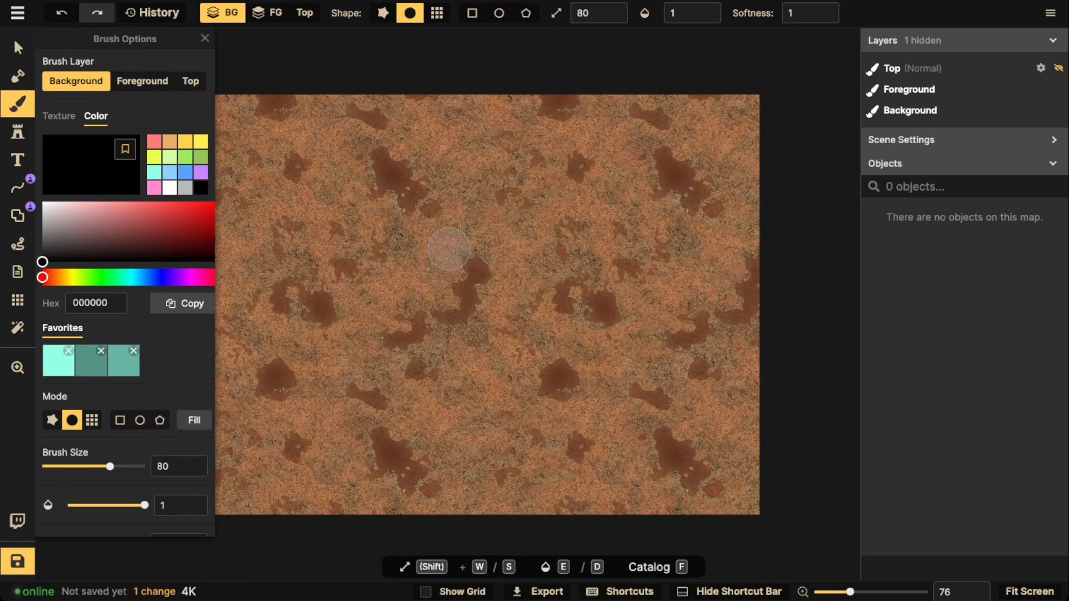
{"action": "left_click", "coordinate": [194, 420]}
{"action": "left_click", "coordinate": [18, 48]}
{"action": "scroll", "coordinate": [388, 215], "scroll_direction": "up", "scroll_amount": 1}
{"action": "mouse_move", "coordinate": [388, 215]}
{"action": "left_mouse_down"}
{"action": "mouse_move", "coordinate": [359, 215]}
{"action": "mouse_move", "coordinate": [359, 192]}
{"action": "left_mouse_up"}
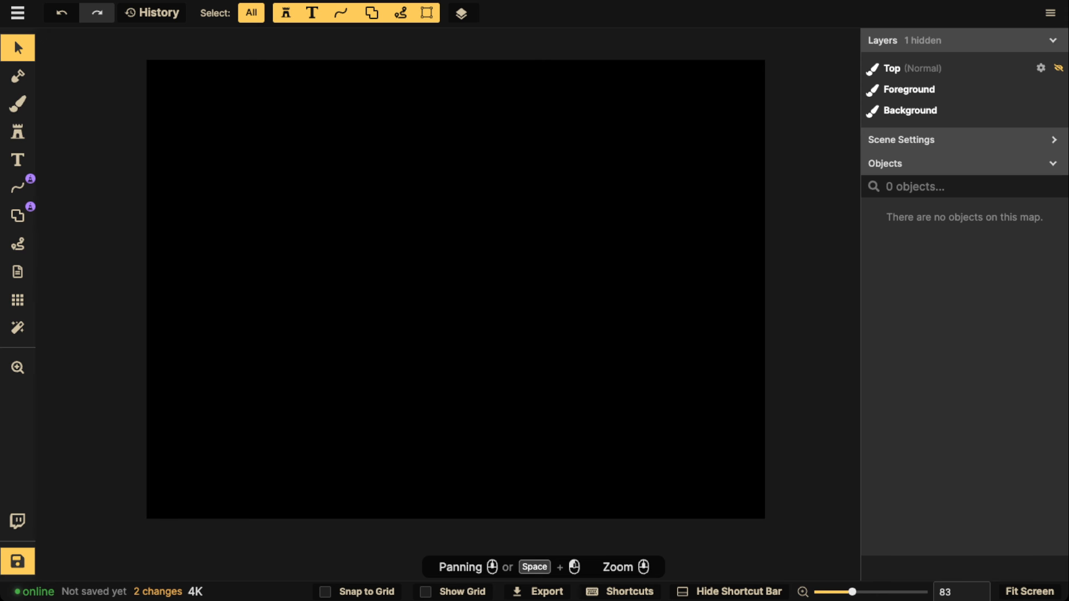
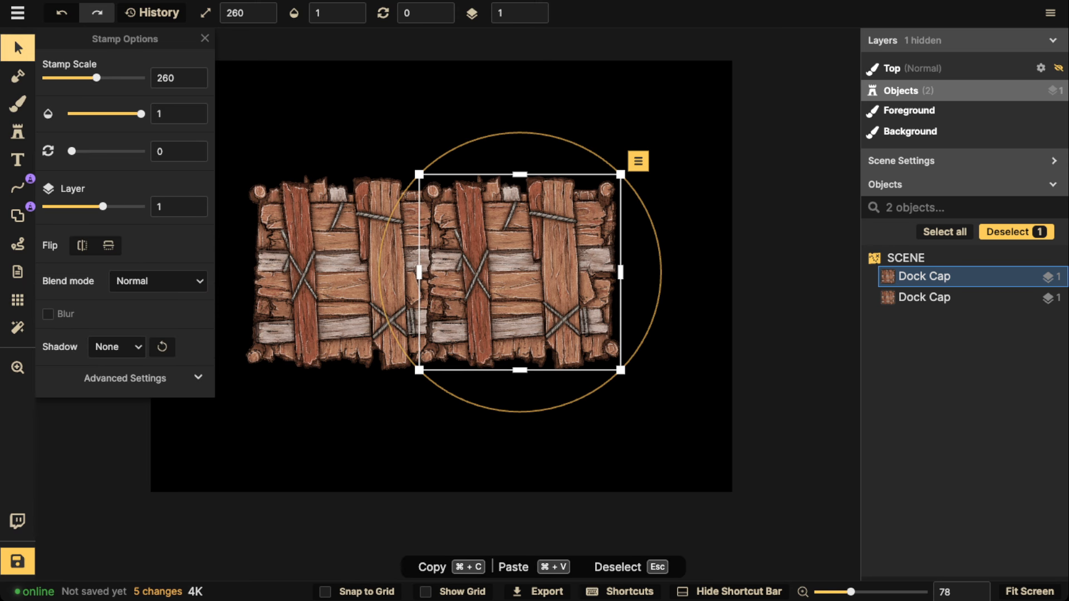
Rotate the right Dock Cap stamp to 180 degrees, then select both Dock Caps and reposition them together
{"action": "left_click_drag", "start_coordinate": [641, 203], "coordinate": [399, 342]}
{"action": "left_click_drag", "start_coordinate": [479, 301], "coordinate": [477, 300]}
{"action": "key", "text": "Escape"}
{"action": "left_click_drag", "start_coordinate": [239, 202], "coordinate": [620, 333]}
{"action": "left_click_drag", "start_coordinate": [501, 279], "coordinate": [501, 249]}
{"action": "mouse_move", "coordinate": [501, 249]}
{"action": "left_mouse_down"}
{"action": "mouse_move", "coordinate": [497, 277]}
{"action": "mouse_move", "coordinate": [504, 269]}
{"action": "left_mouse_up"}
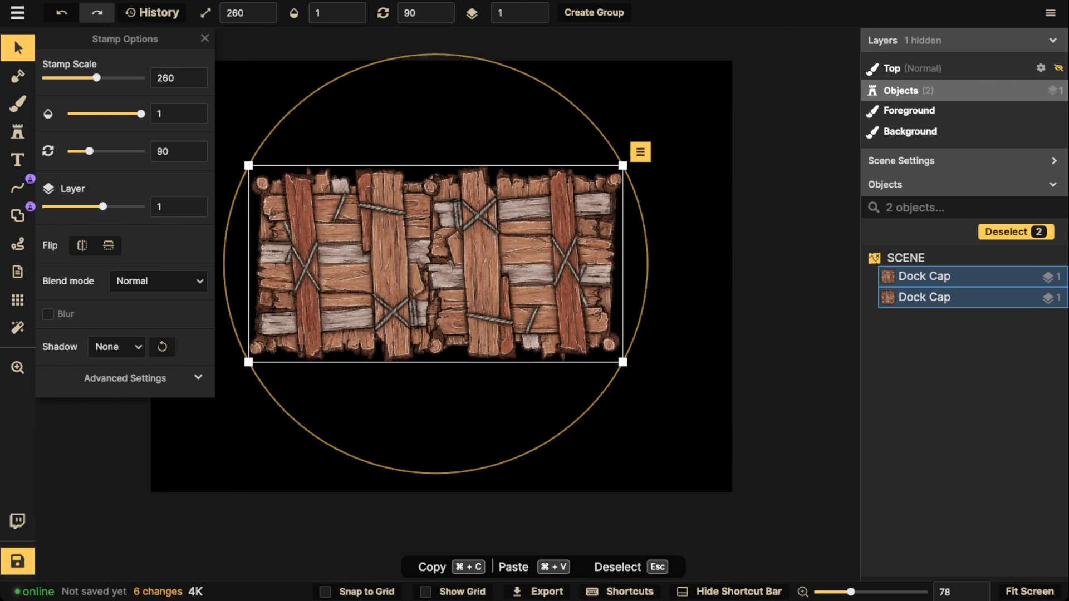
Darken both Dock Cap stamps to a brightness of 81 and move the pair down toward the canvas centre
{"action": "left_click", "coordinate": [125, 378]}
{"action": "left_click_drag", "start_coordinate": [96, 511], "coordinate": [87, 511]}
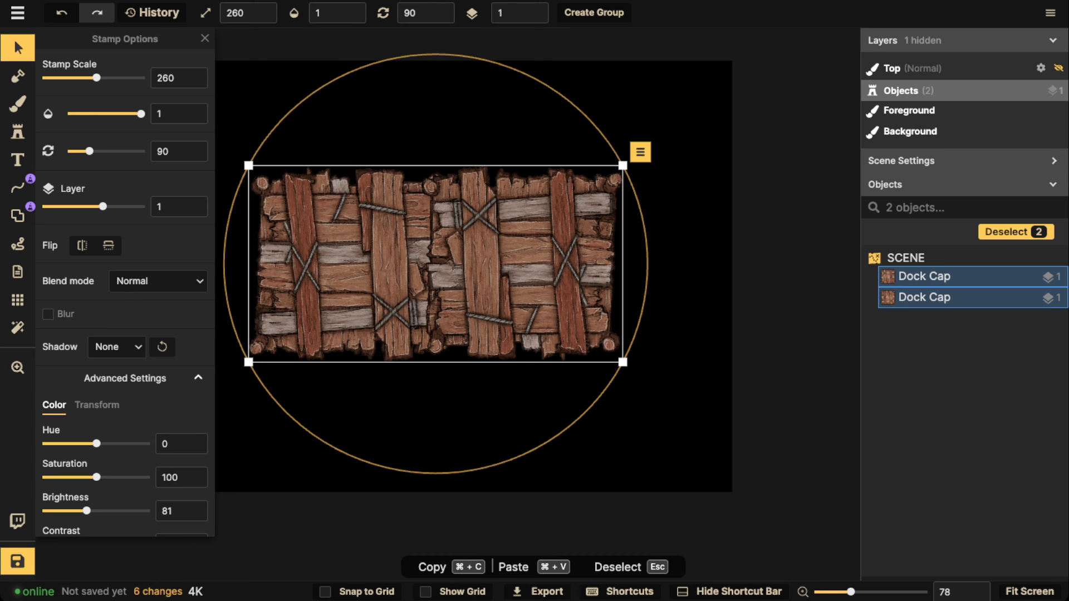
{"action": "left_click_drag", "start_coordinate": [504, 269], "coordinate": [513, 311]}
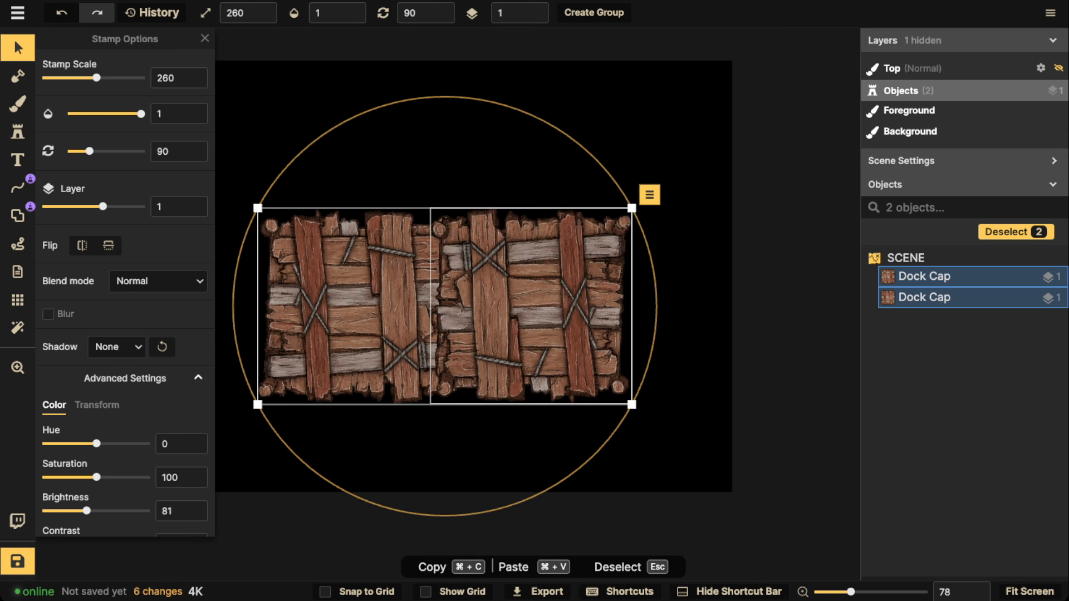
Swap the two Dock Cap stamps so the rotated one sits on the left, slightly overlapping, and recentre the pair
{"action": "left_click", "coordinate": [398, 306]}
{"action": "left_click_drag", "start_coordinate": [398, 307], "coordinate": [237, 304]}
{"action": "left_click_drag", "start_coordinate": [518, 306], "coordinate": [408, 284]}
{"action": "left_click", "coordinate": [252, 301]}
{"action": "left_click_drag", "start_coordinate": [252, 301], "coordinate": [705, 329]}
{"action": "mouse_move", "coordinate": [428, 303]}
{"action": "left_mouse_down"}
{"action": "mouse_move", "coordinate": [423, 316]}
{"action": "mouse_move", "coordinate": [418, 306]}
{"action": "left_mouse_up"}
{"action": "left_click_drag", "start_coordinate": [632, 327], "coordinate": [572, 283]}
{"action": "key", "text": "Escape"}
{"action": "left_click_drag", "start_coordinate": [286, 162], "coordinate": [504, 300]}
Pick the Ship Wreck Roof stamp from the catalog and place it at scale 210 above the plank board
{"action": "left_click", "coordinate": [17, 132]}
{"action": "left_click", "coordinate": [81, 156]}
{"action": "left_click", "coordinate": [417, 105]}
{"action": "scroll", "coordinate": [416, 107], "scroll_direction": "down", "scroll_amount": 3}
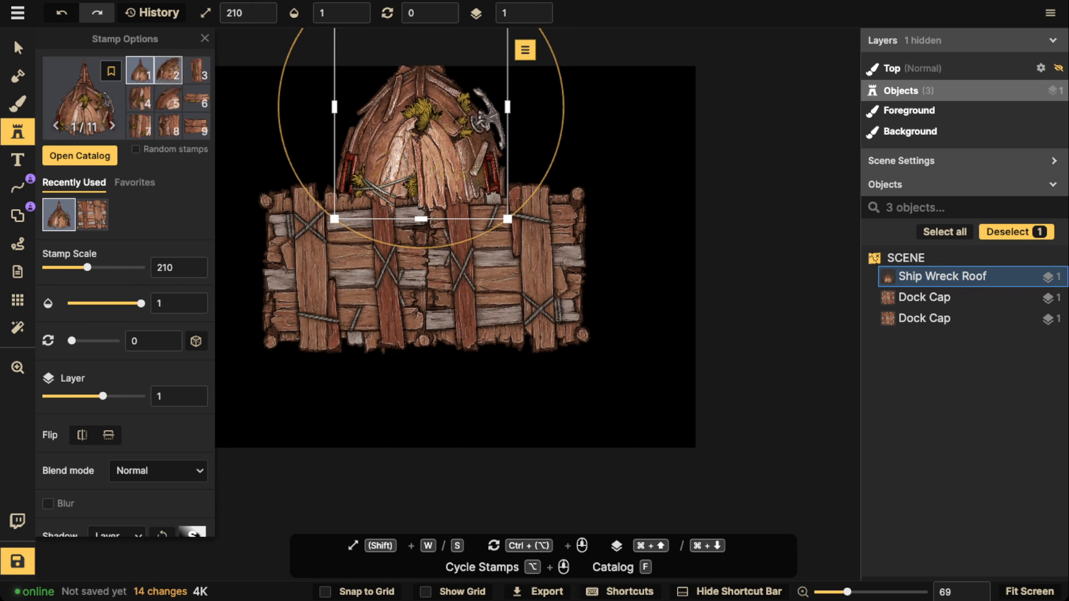
Centre the Ship Wreck Roof over the plank board's upper edge and reduce the roof's height slightly
{"action": "left_click", "coordinate": [18, 48]}
{"action": "left_click_drag", "start_coordinate": [230, 121], "coordinate": [444, 248]}
{"action": "left_click_drag", "start_coordinate": [444, 248], "coordinate": [446, 305]}
{"action": "left_click", "coordinate": [434, 222]}
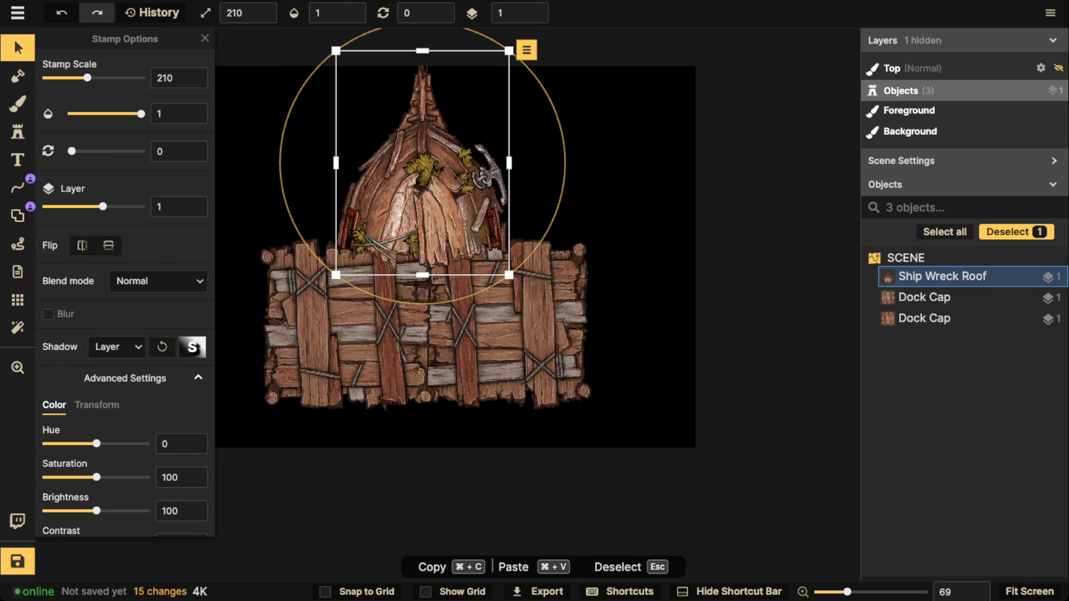
{"action": "left_click_drag", "start_coordinate": [423, 50], "coordinate": [423, 82]}
Place a smaller Ship Wreck Roof stamp on each side of the central roof, mirroring the right one
{"action": "left_click", "coordinate": [18, 132]}
{"action": "left_click", "coordinate": [320, 201]}
{"action": "left_click", "coordinate": [529, 201]}
Rotate the tall central Ship Wreck Roof stamp to about 4 degrees
{"action": "left_click", "coordinate": [18, 48]}
{"action": "scroll", "coordinate": [423, 222], "scroll_direction": "down", "scroll_amount": 1}
{"action": "left_click", "coordinate": [426, 195]}
{"action": "left_click_drag", "start_coordinate": [513, 248], "coordinate": [506, 254]}
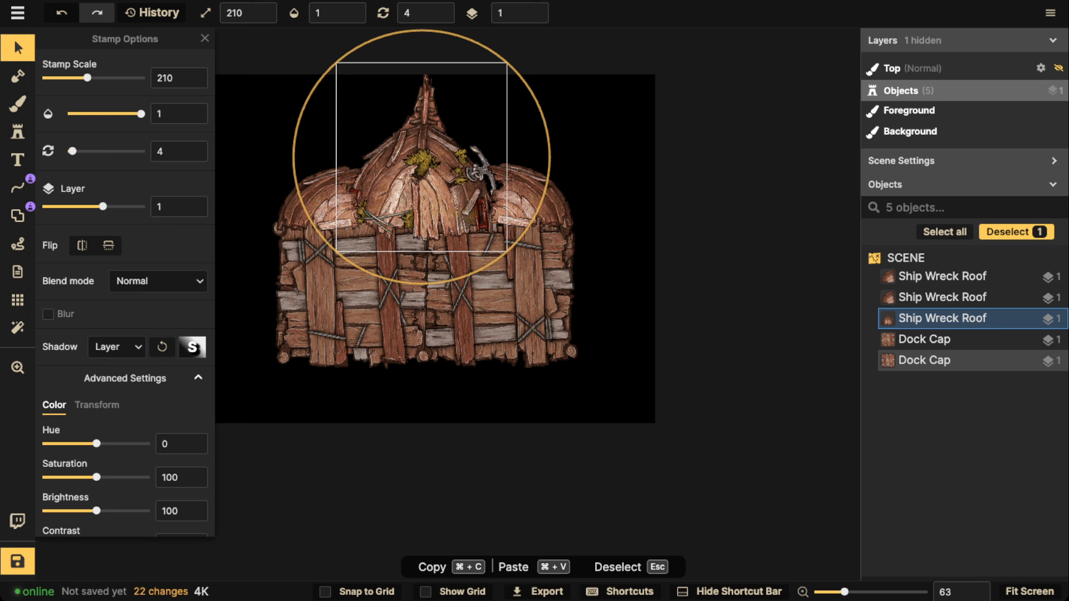
Tilt the left side roof slightly and shift it outward over the corner of the plank board
{"action": "left_click", "coordinate": [320, 206]}
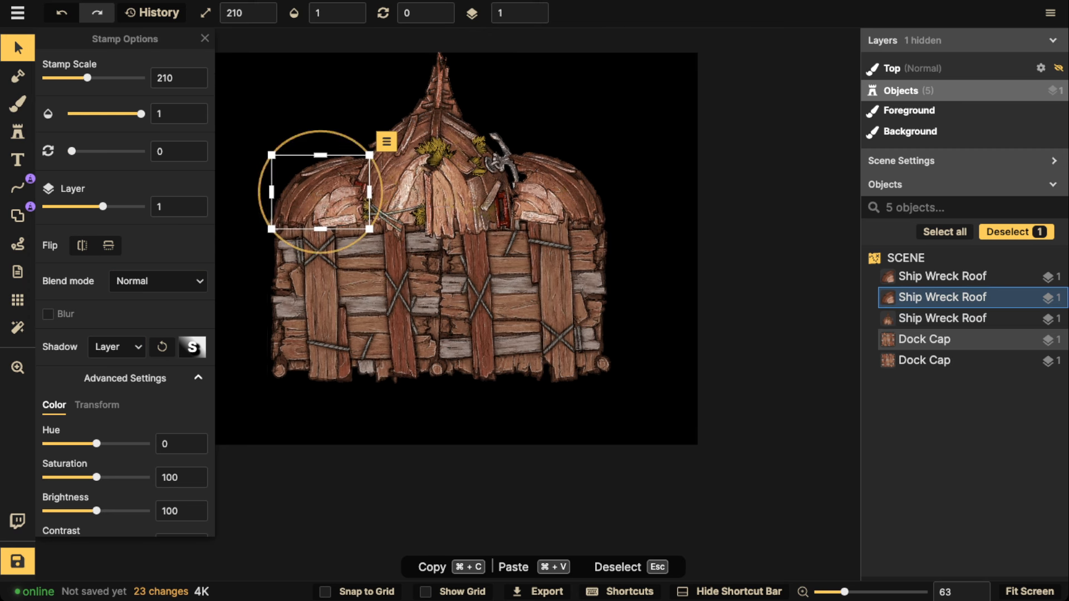
{"action": "left_click_drag", "start_coordinate": [334, 252], "coordinate": [341, 250]}
{"action": "left_click_drag", "start_coordinate": [332, 204], "coordinate": [325, 204]}
Rotate the right side roof to 358 degrees and nudge the central roof slightly to the right
{"action": "left_click", "coordinate": [565, 192]}
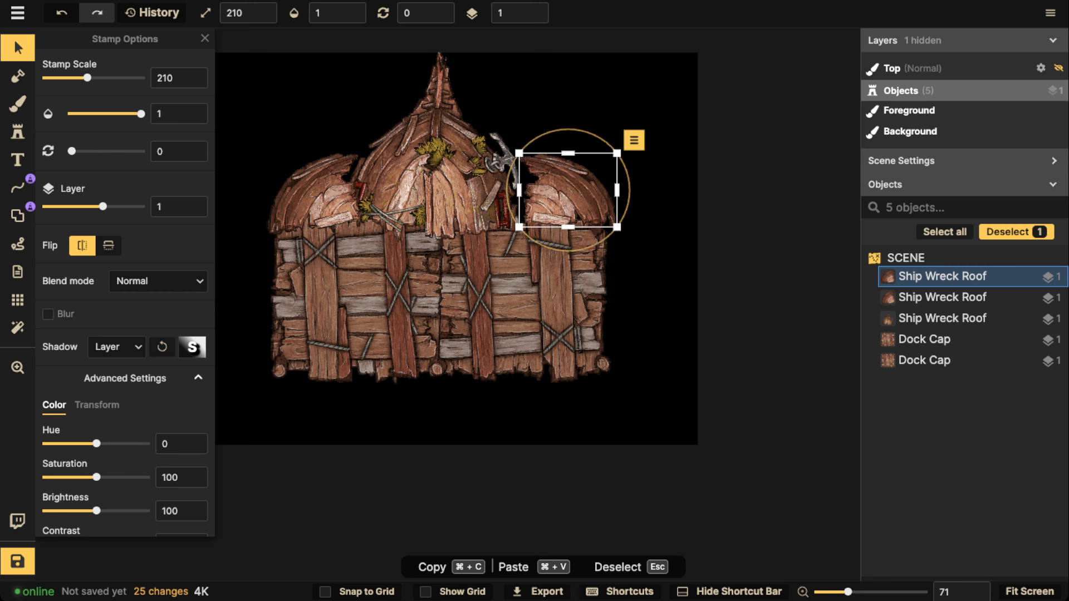
{"action": "left_click_drag", "start_coordinate": [568, 251], "coordinate": [570, 251]}
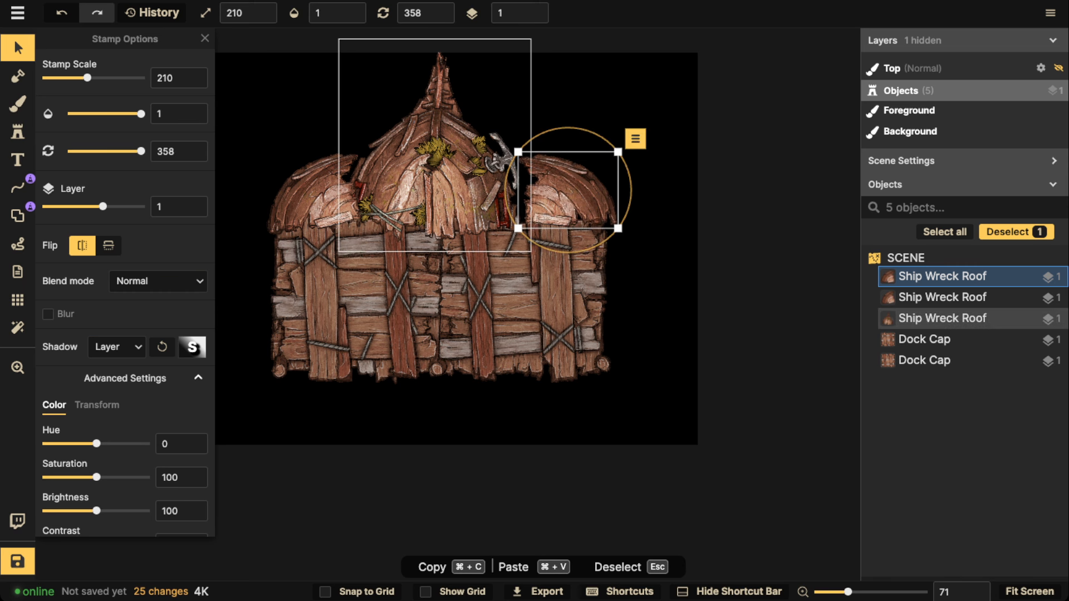
{"action": "left_click_drag", "start_coordinate": [452, 193], "coordinate": [454, 192]}
Rotate the left Dock Cap stamp slightly and nudge the right Dock Cap slightly to the right
{"action": "left_click", "coordinate": [924, 339]}
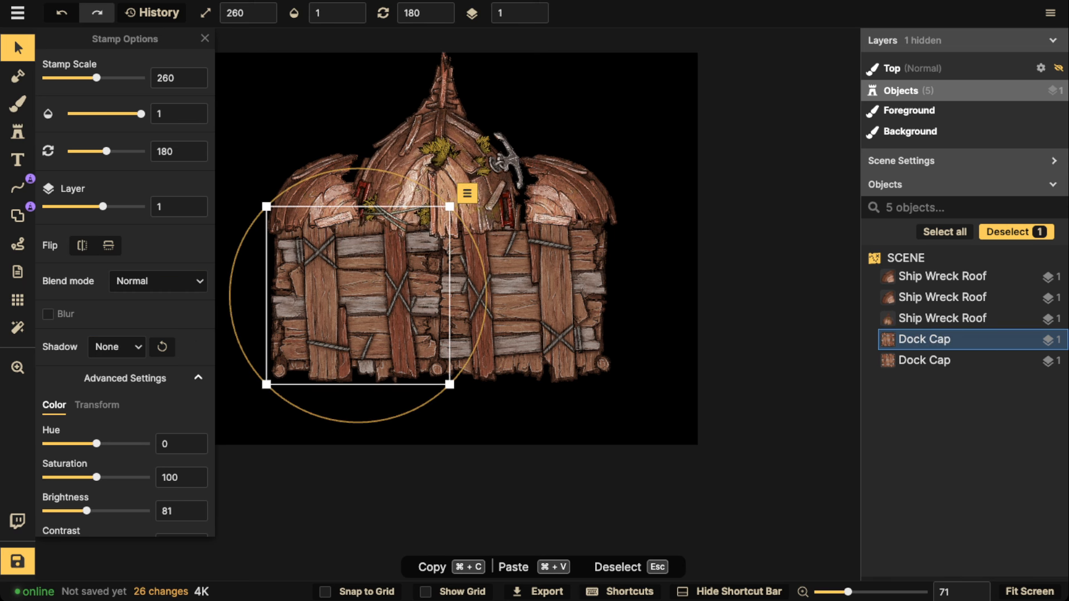
{"action": "left_click_drag", "start_coordinate": [358, 423], "coordinate": [354, 423]}
{"action": "left_click", "coordinate": [519, 334]}
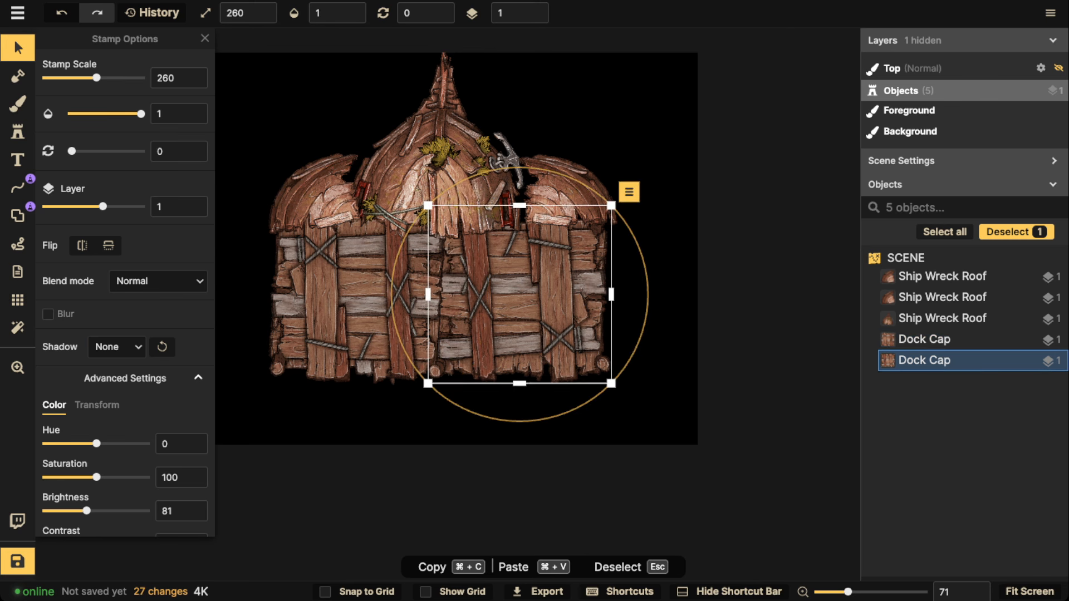
{"action": "left_click_drag", "start_coordinate": [519, 335], "coordinate": [521, 335]}
Select the three Ship Wreck Roof stamps, try the Default Object Shadow, set brightness to 87 and switch their shadow to None
{"action": "scroll", "coordinate": [378, 249], "scroll_direction": "down", "scroll_amount": 5}
{"action": "left_click_drag", "start_coordinate": [242, 85], "coordinate": [579, 362]}
{"action": "left_click", "coordinate": [328, 206]}
{"action": "left_click", "coordinate": [429, 167], "text": "shift"}
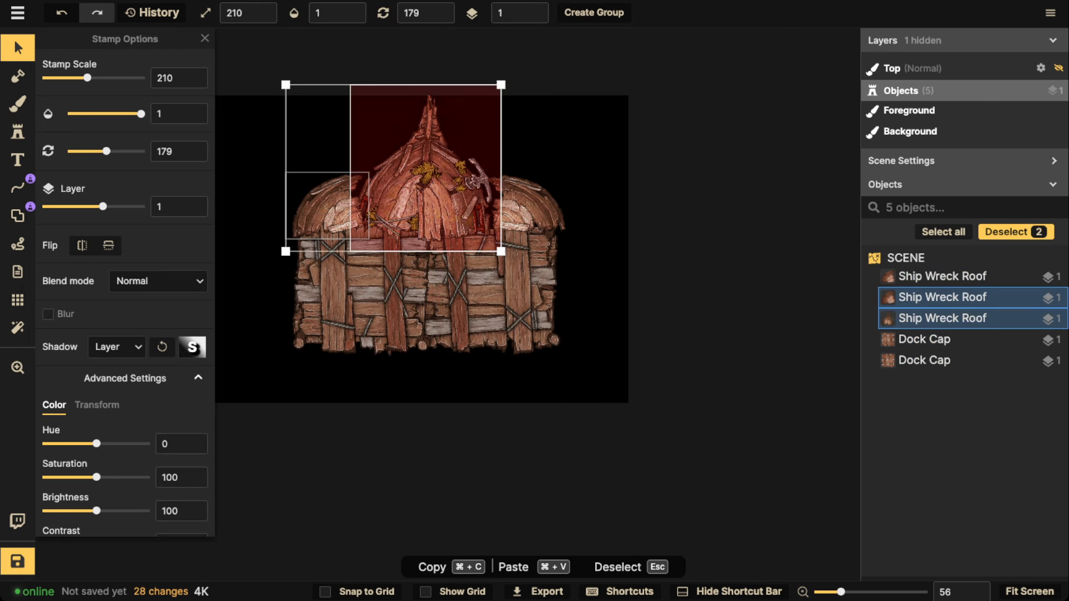
{"action": "left_click", "coordinate": [529, 222], "text": "shift"}
{"action": "left_click", "coordinate": [116, 347]}
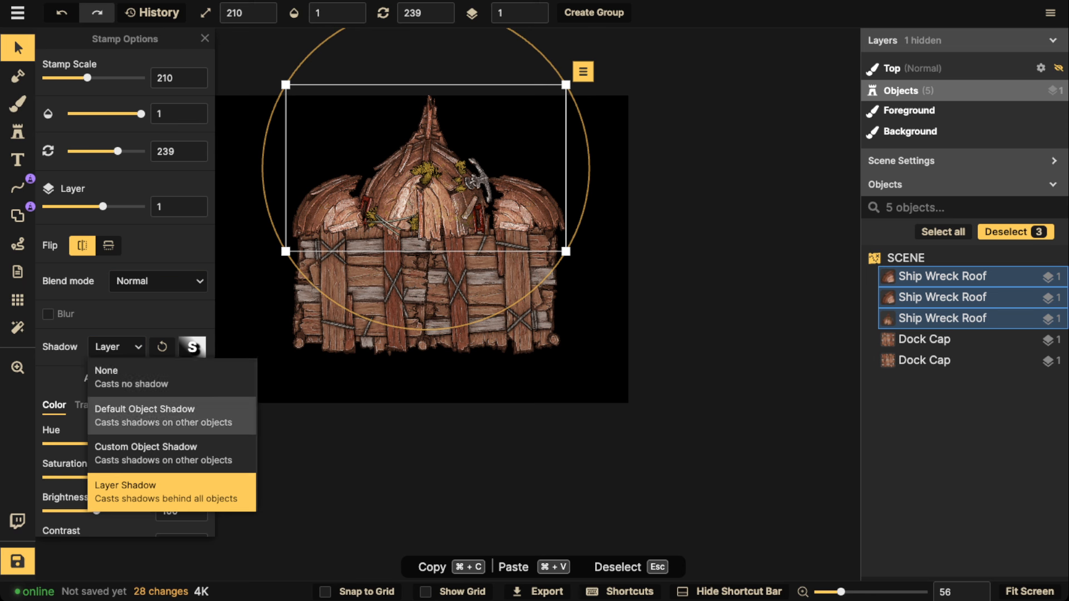
{"action": "left_click", "coordinate": [128, 409]}
{"action": "left_click", "coordinate": [97, 405]}
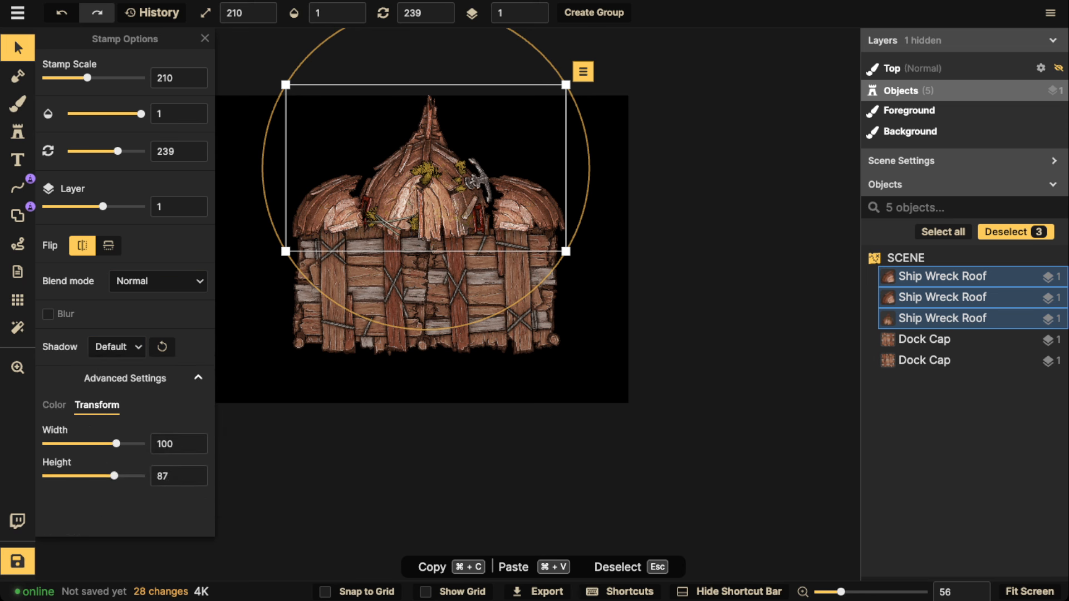
{"action": "left_click", "coordinate": [54, 405]}
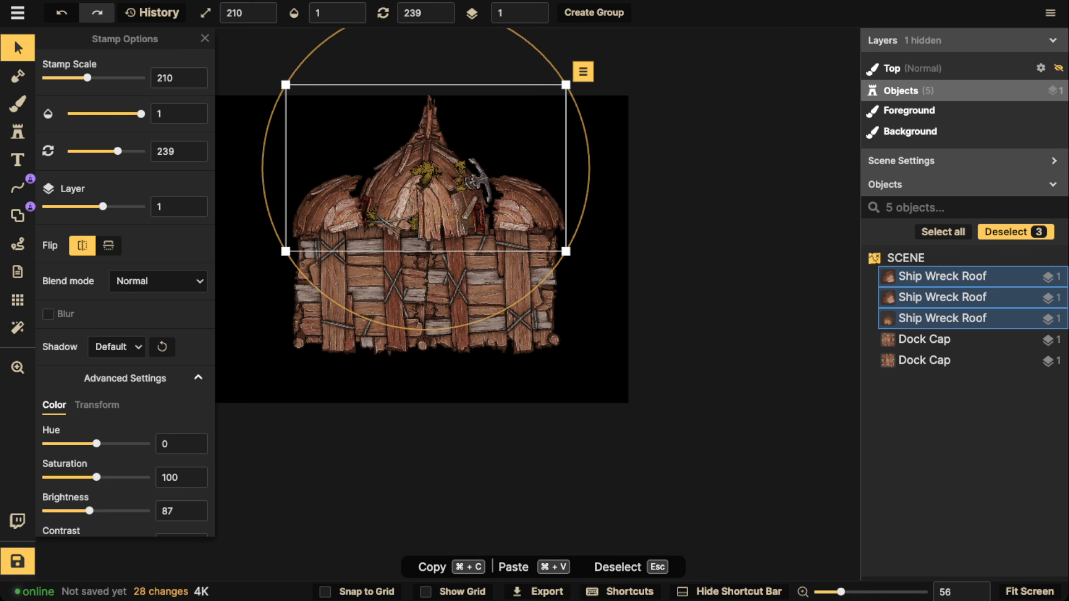
{"action": "left_click", "coordinate": [116, 347]}
{"action": "left_click", "coordinate": [106, 362]}
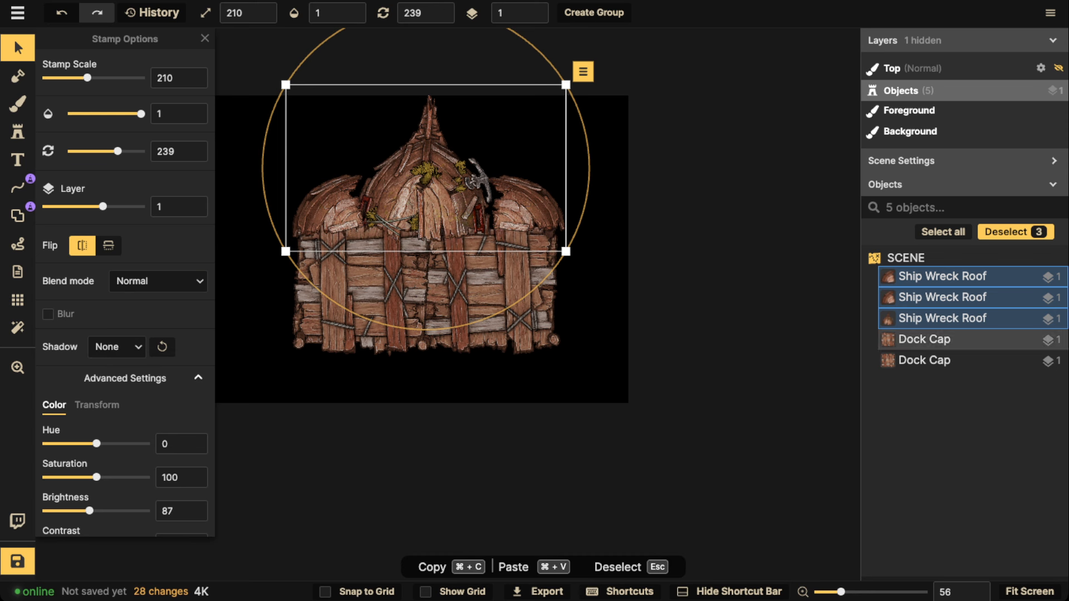
Undo the recent shadow and brightness changes on the three roof stamps, then redo the brightness change
{"action": "scroll", "coordinate": [417, 169], "scroll_direction": "down", "scroll_amount": 4}
{"action": "key", "text": "super+z"}
{"action": "key", "text": "super+z"}
{"action": "key", "text": "super+z"}
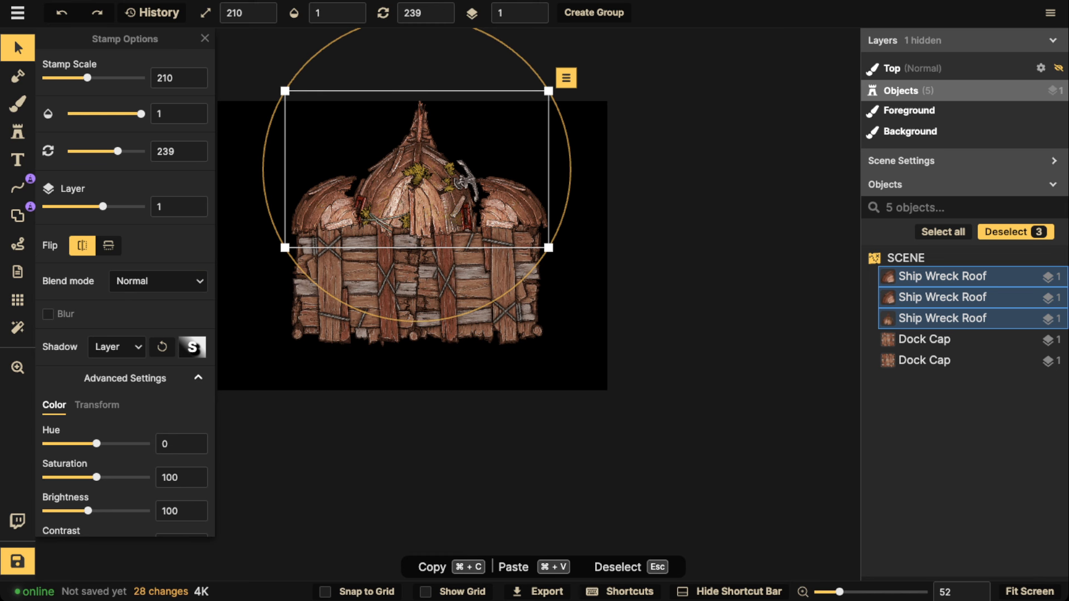
{"action": "key", "text": "super+shift+z"}
Set the shadow of the three Ship Wreck Roof stamps to None and deselect them
{"action": "left_click", "coordinate": [117, 347]}
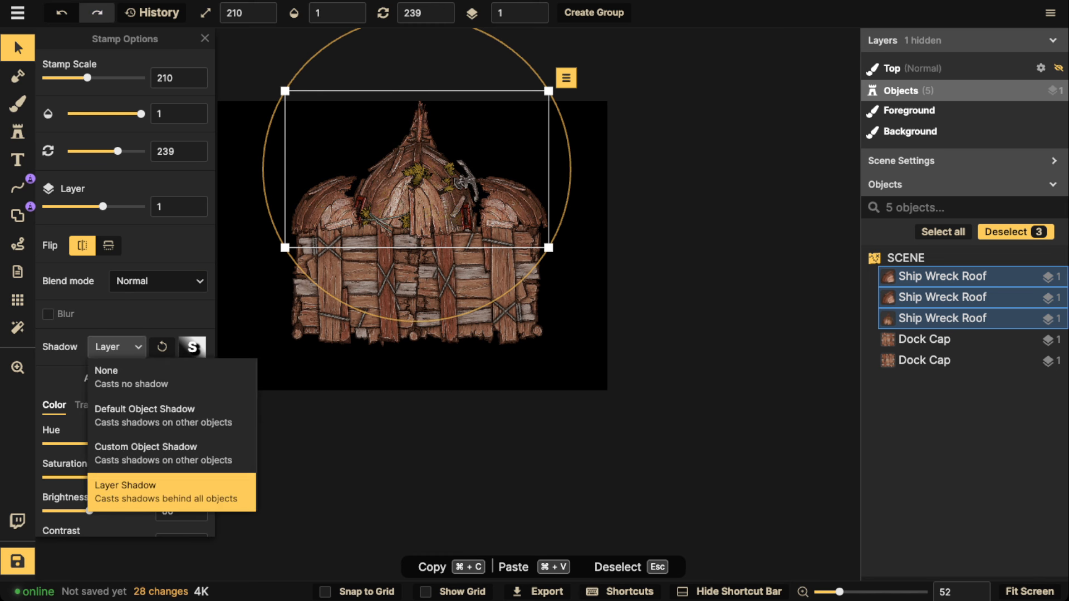
{"action": "left_click", "coordinate": [112, 366]}
{"action": "key", "text": "Escape"}
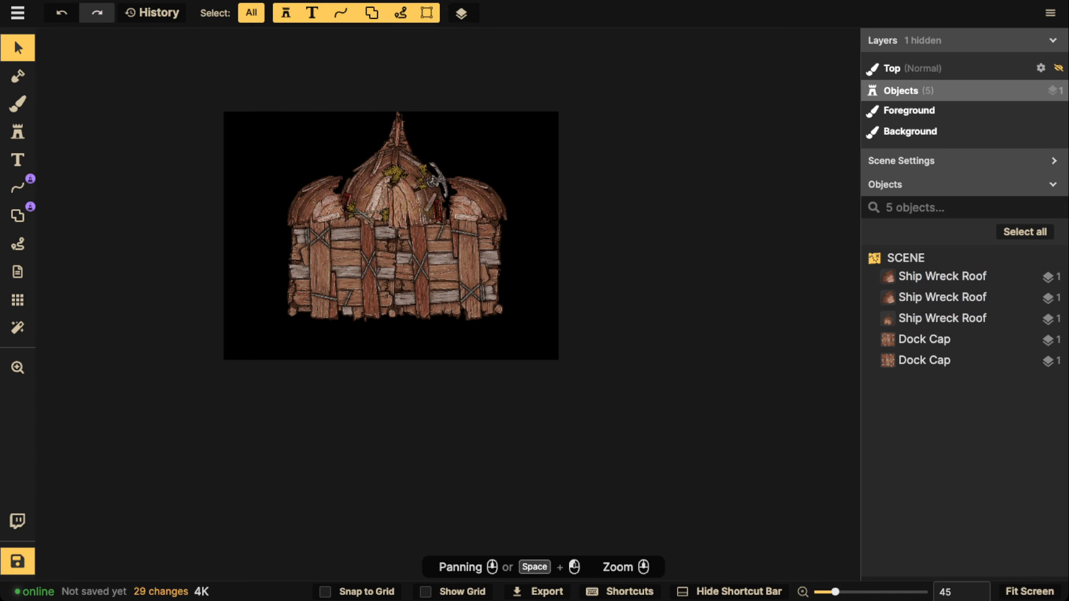
Select all five stamps and move the whole board slightly up and left on the canvas
{"action": "key", "text": "super+a"}
{"action": "mouse_move", "coordinate": [445, 262]}
{"action": "left_mouse_down"}
{"action": "mouse_move", "coordinate": [436, 241]}
{"action": "mouse_move", "coordinate": [431, 253]}
{"action": "left_mouse_up"}
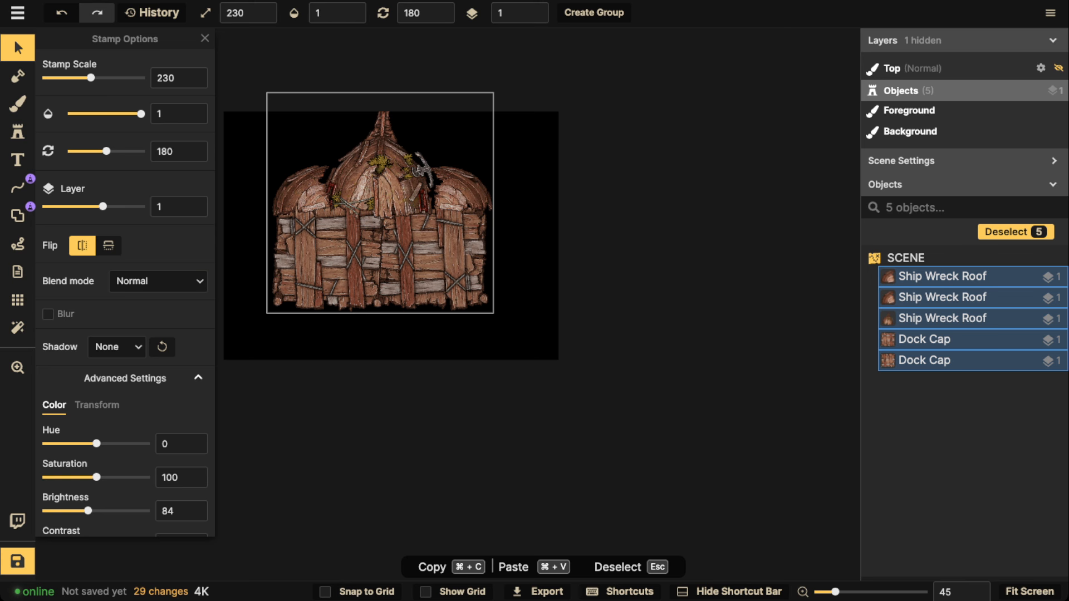
{"action": "left_click_drag", "start_coordinate": [431, 252], "coordinate": [427, 253]}
Search the Fantasy Battlemaps stamp catalog for "mast" and choose the slender mast stamp from Sea: Sailing Ships
{"action": "left_click", "coordinate": [18, 132]}
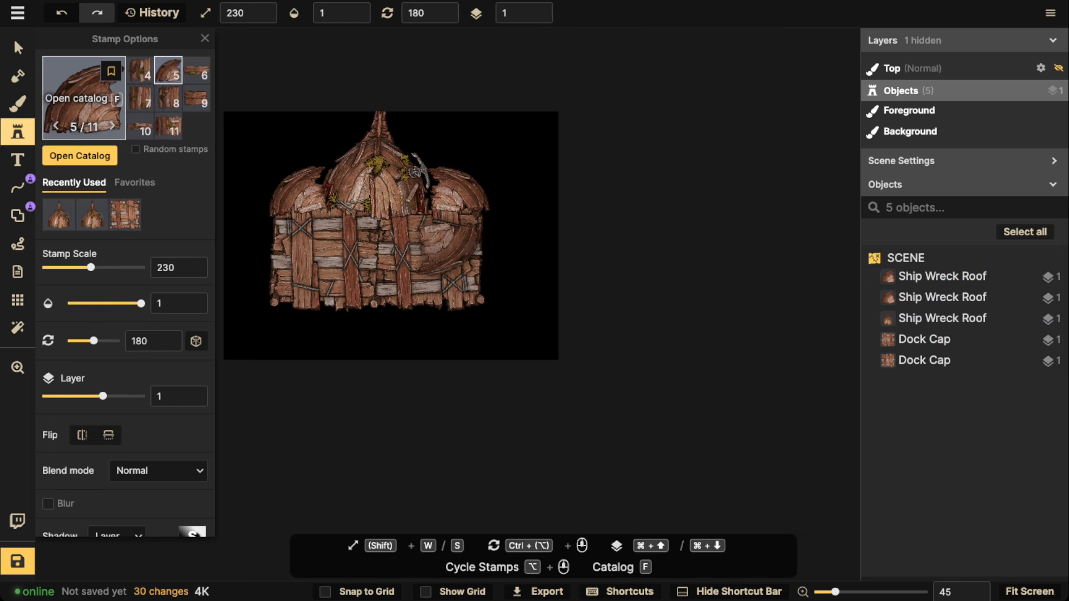
{"action": "left_click", "coordinate": [83, 97]}
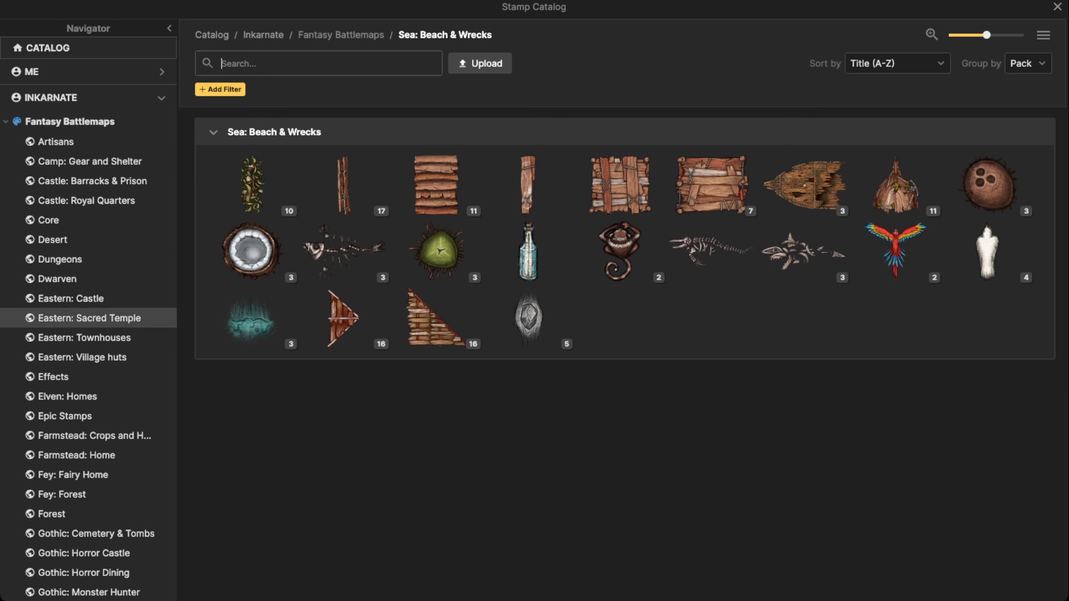
{"action": "left_click", "coordinate": [341, 35]}
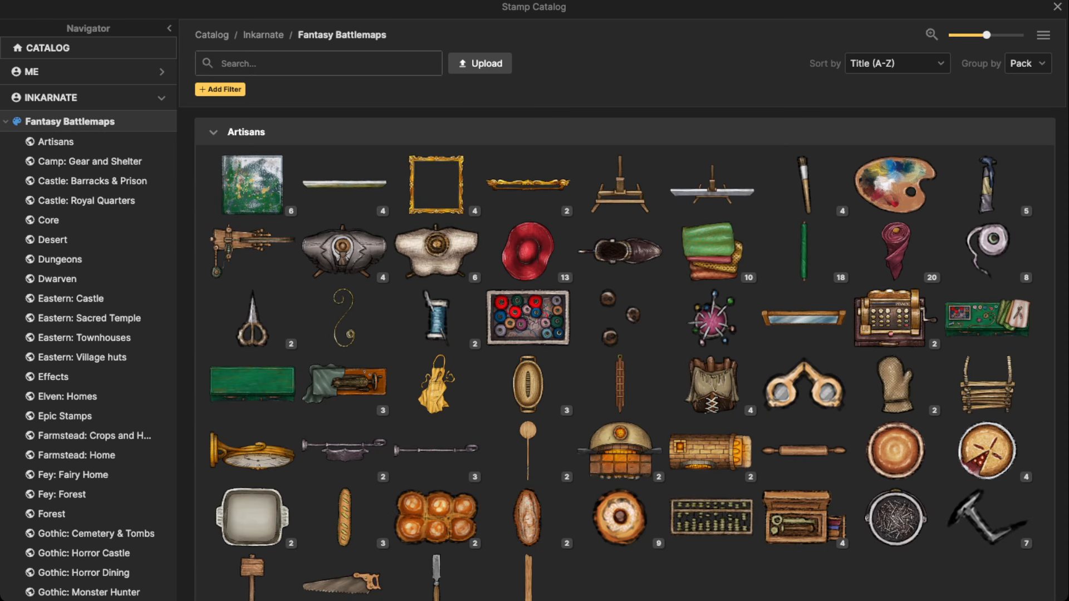
{"action": "type", "text": "mast"}
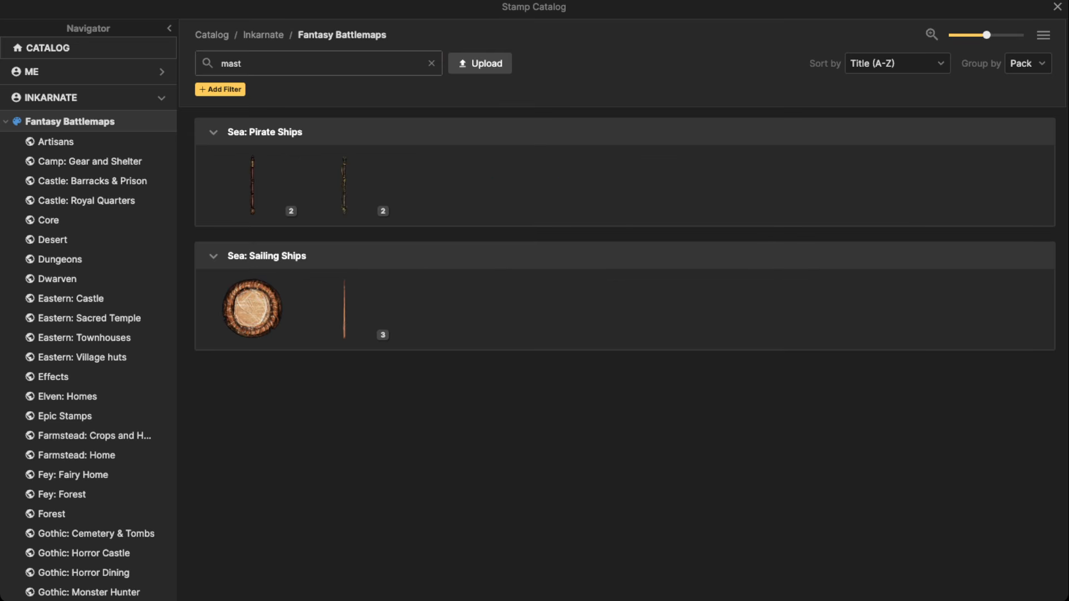
{"action": "left_click", "coordinate": [344, 309]}
{"action": "scroll", "coordinate": [343, 172], "scroll_direction": "up", "scroll_amount": 3}
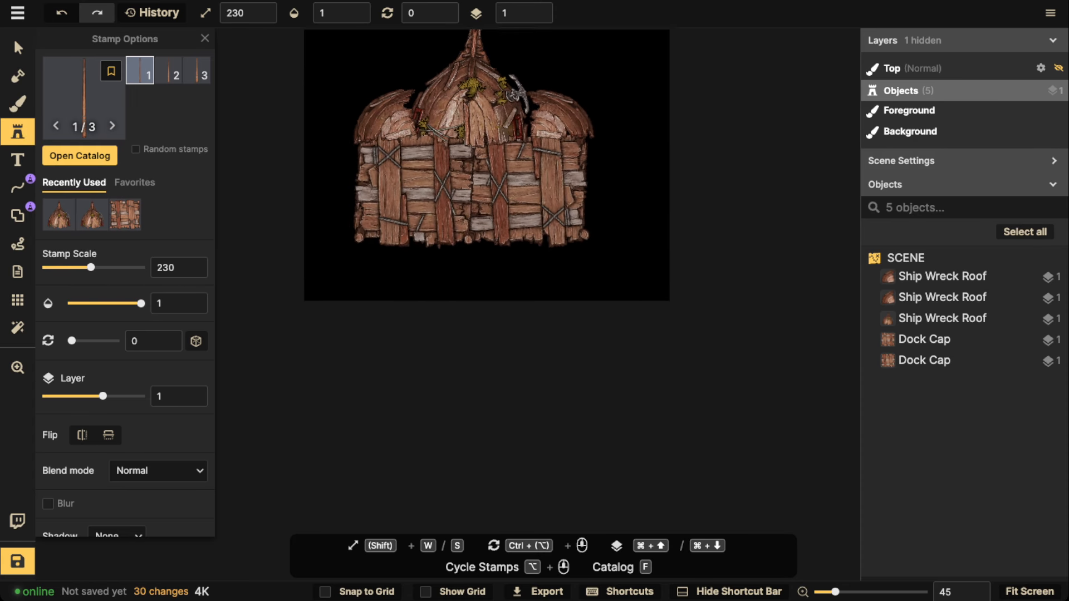
Place a vertical mast stamp along the plank board's left edge and scale it to 330
{"action": "scroll", "coordinate": [343, 173], "scroll_direction": "up", "scroll_amount": 2}
{"action": "key", "text": "w"}
{"action": "key", "text": "w"}
{"action": "key", "text": "w"}
{"action": "key", "text": "w"}
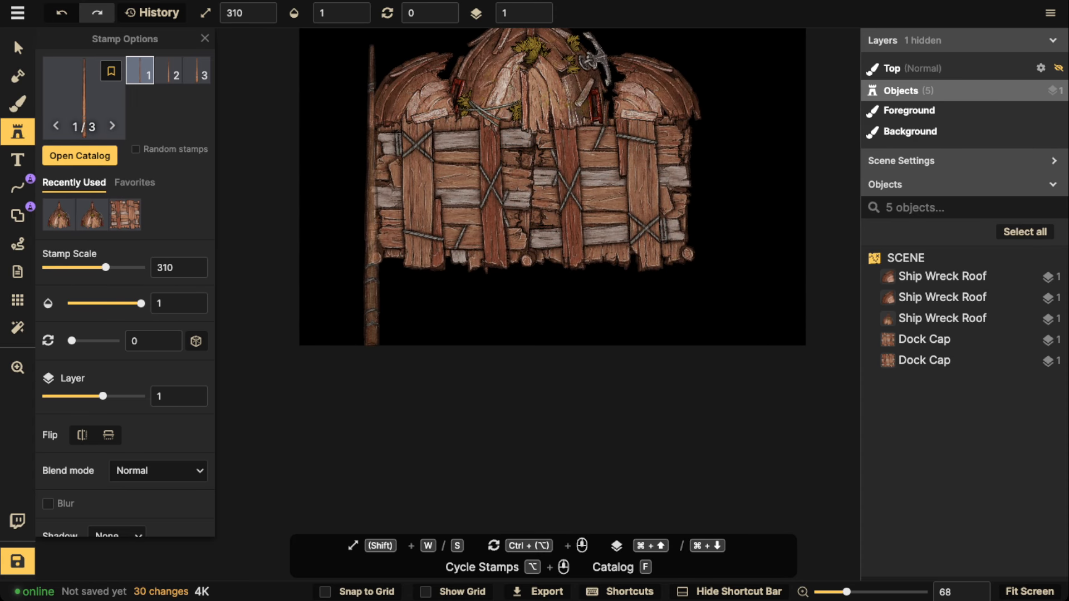
{"action": "left_click", "coordinate": [374, 196]}
{"action": "left_click_drag", "start_coordinate": [375, 196], "coordinate": [371, 177]}
{"action": "key", "text": "w"}
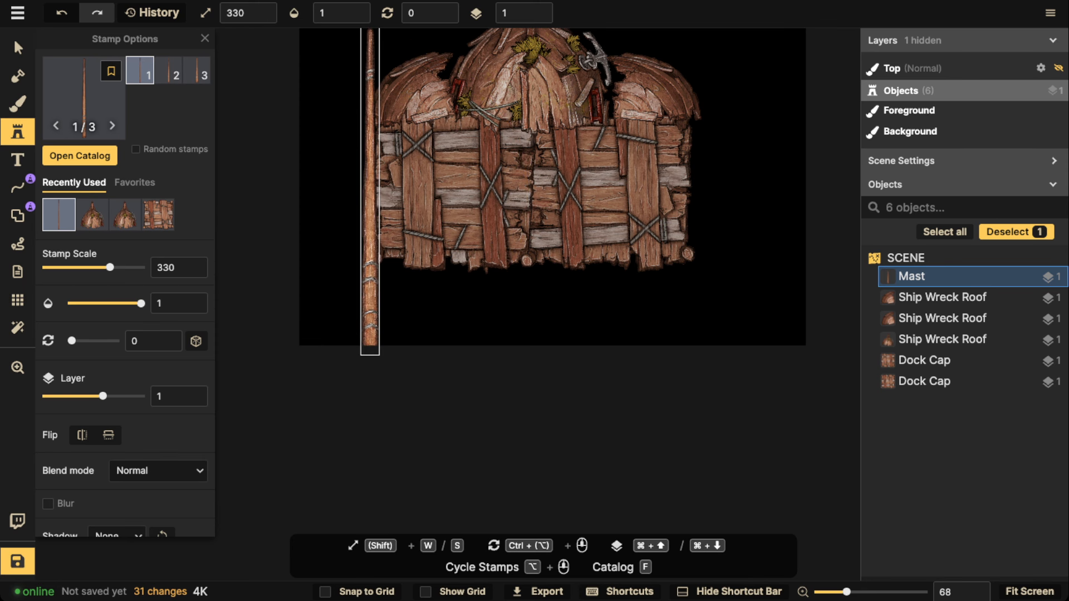
Place a second mast stamp at scale 330 along the plank board's right edge and align it with the first
{"action": "key", "text": "Escape"}
{"action": "left_click", "coordinate": [582, 310]}
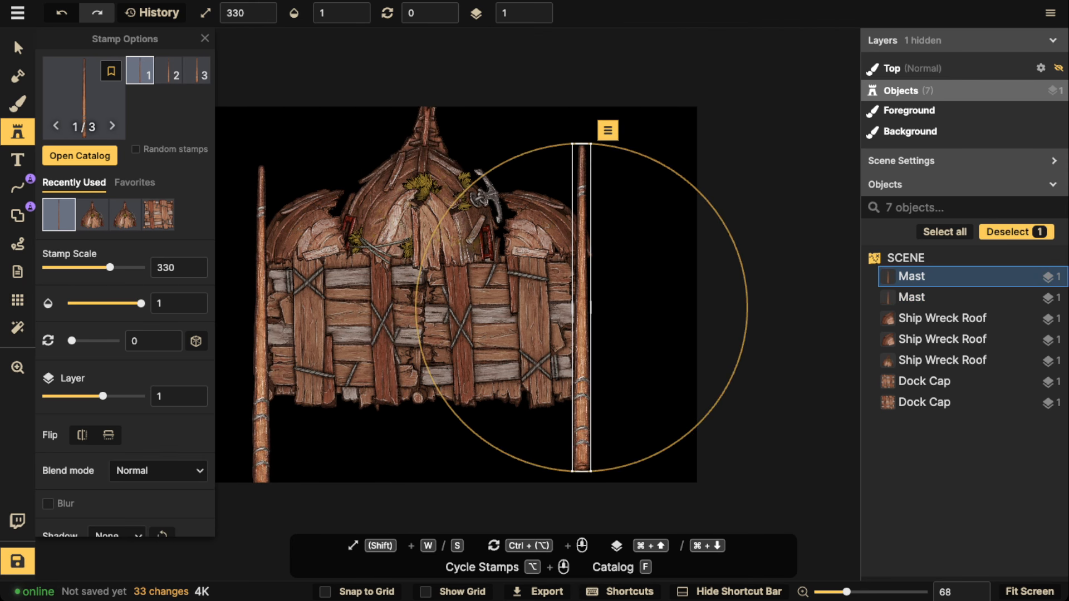
{"action": "key", "text": "v"}
{"action": "key", "text": "space"}
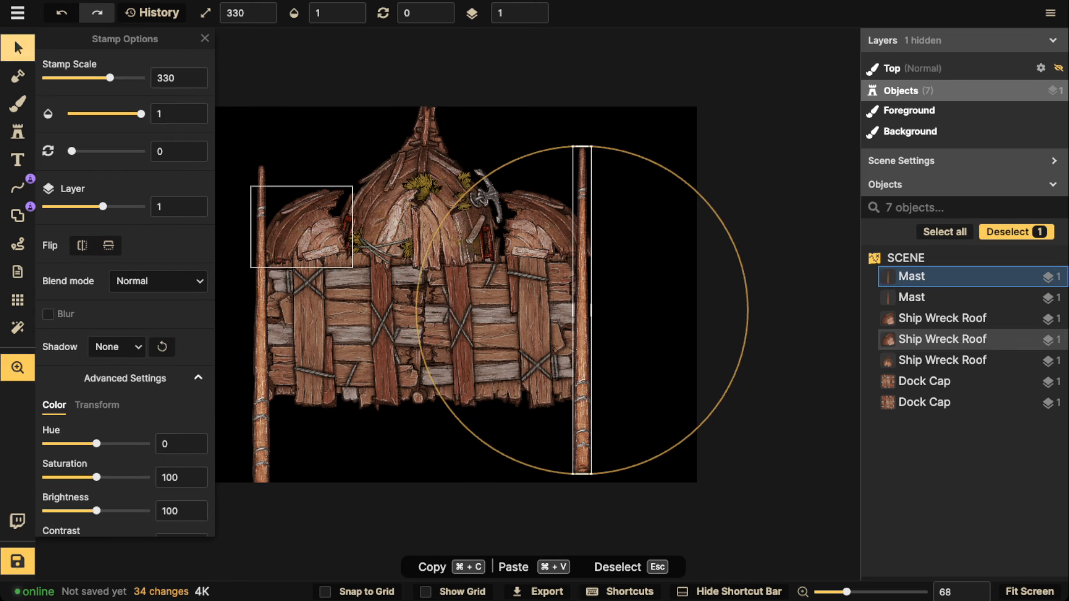
{"action": "left_click_drag", "start_coordinate": [305, 225], "coordinate": [376, 206]}
{"action": "left_click_drag", "start_coordinate": [276, 59], "coordinate": [780, 474]}
{"action": "left_click_drag", "start_coordinate": [599, 312], "coordinate": [665, 326]}
{"action": "key", "text": "Escape"}
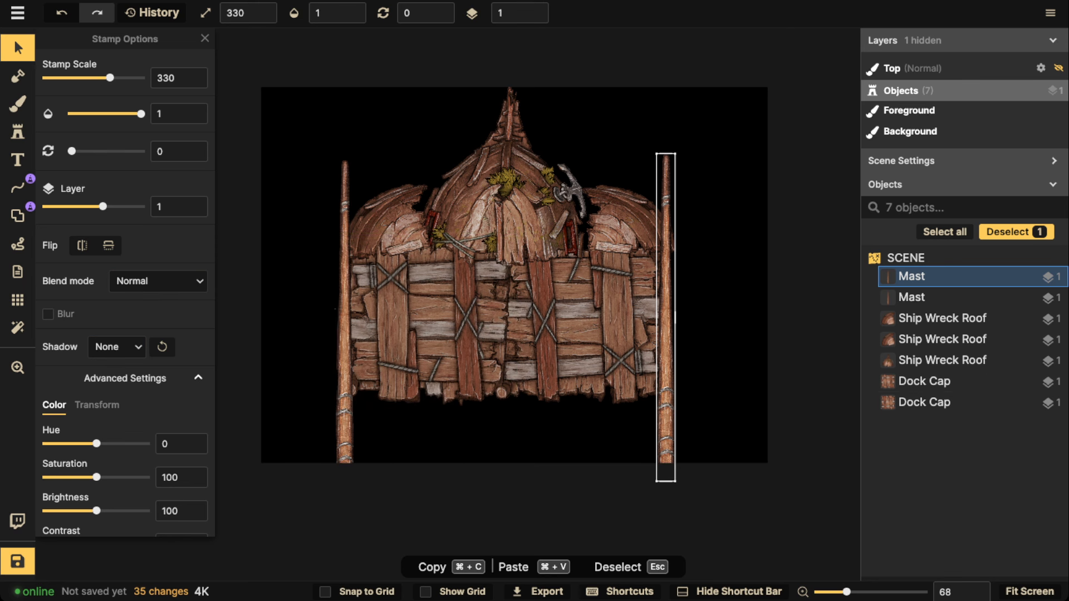
Delete both mast stamps from the scene
{"action": "key", "text": "Escape"}
{"action": "left_click", "coordinate": [912, 298]}
{"action": "left_click", "coordinate": [912, 276], "text": "shift"}
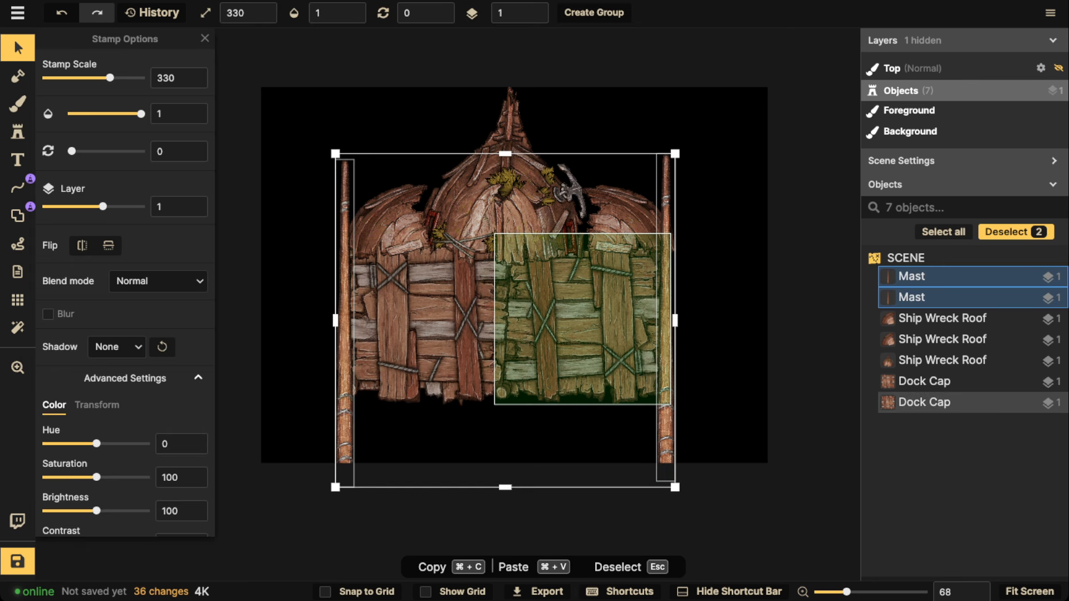
{"action": "scroll", "coordinate": [125, 290], "scroll_direction": "down", "scroll_amount": 2}
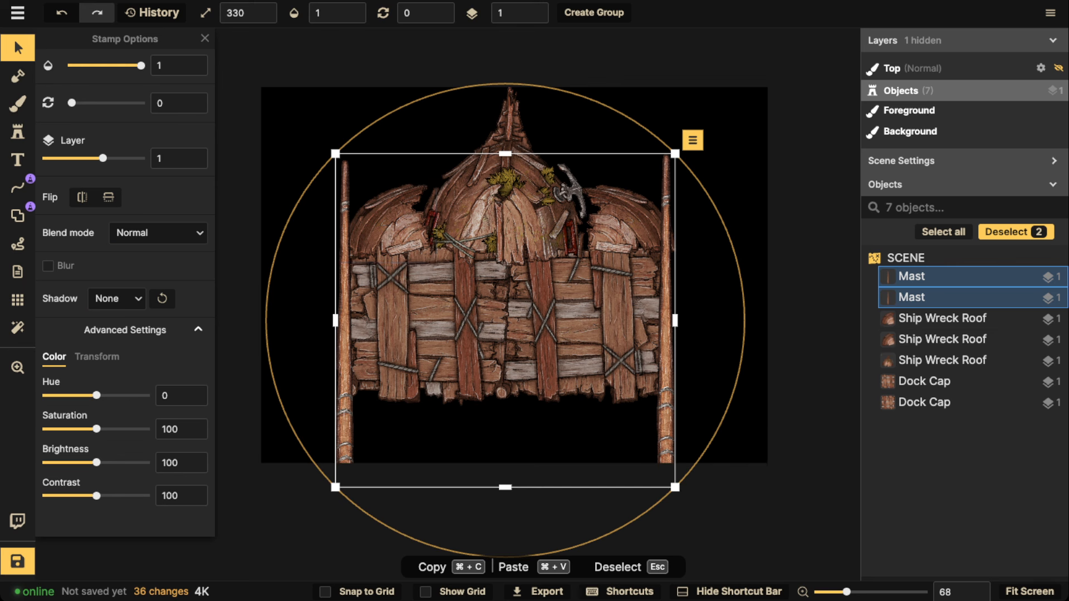
{"action": "left_click", "coordinate": [345, 323]}
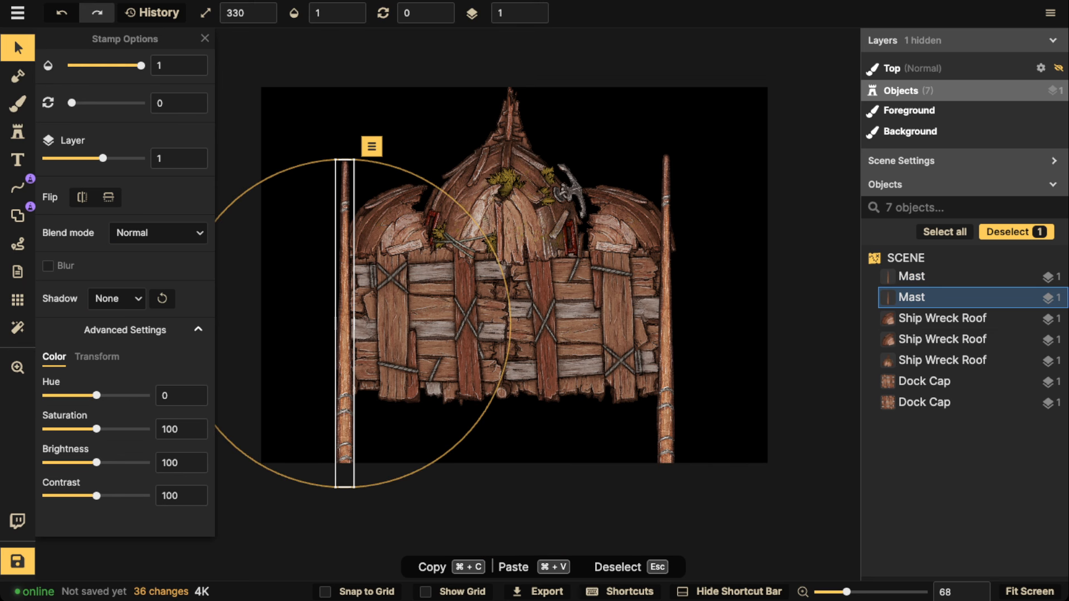
{"action": "key", "text": "Delete"}
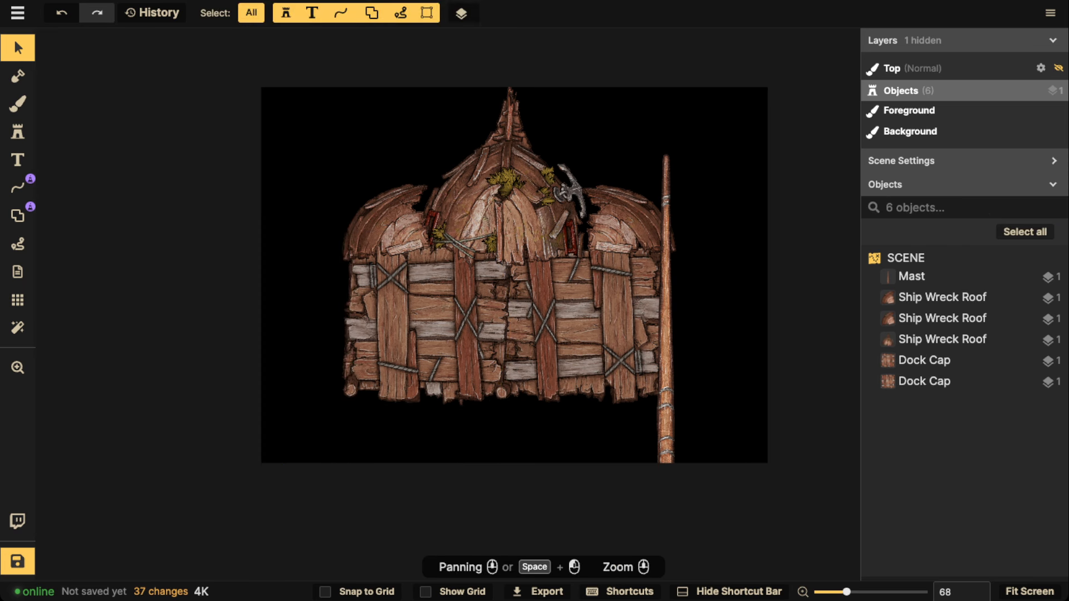
{"action": "left_click", "coordinate": [913, 277]}
{"action": "key", "text": "Delete"}
Select all five board stamps, shrink them slightly together and move them a little toward the canvas's upper left
{"action": "scroll", "coordinate": [597, 311], "scroll_direction": "down", "scroll_amount": 2}
{"action": "left_click_drag", "start_coordinate": [367, 124], "coordinate": [634, 357]}
{"action": "left_click_drag", "start_coordinate": [667, 397], "coordinate": [652, 382]}
{"action": "left_click_drag", "start_coordinate": [579, 323], "coordinate": [551, 331]}
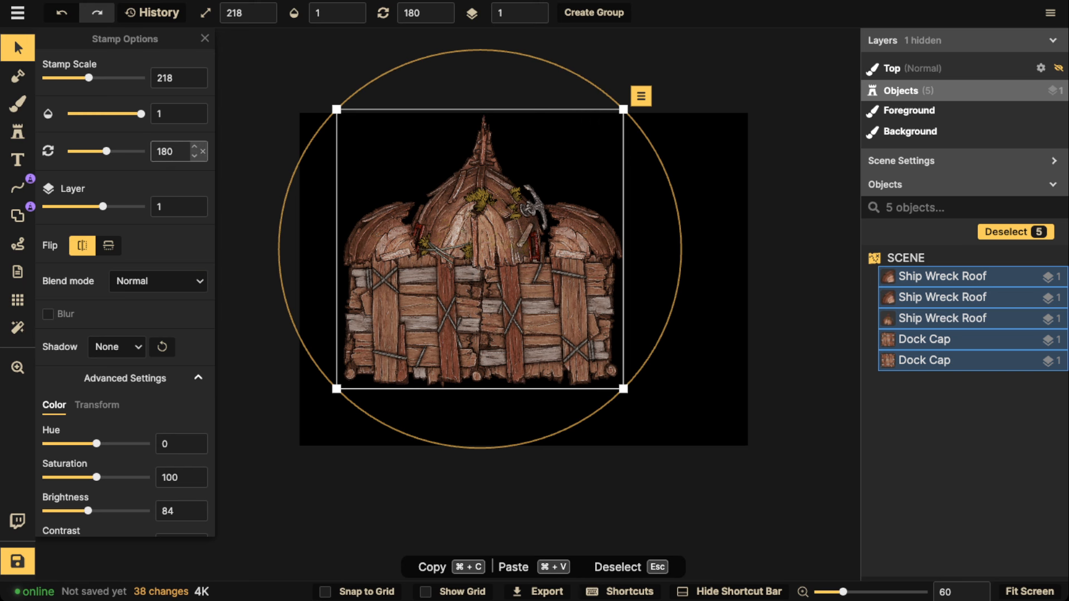
{"action": "left_click_drag", "start_coordinate": [429, 311], "coordinate": [429, 308]}
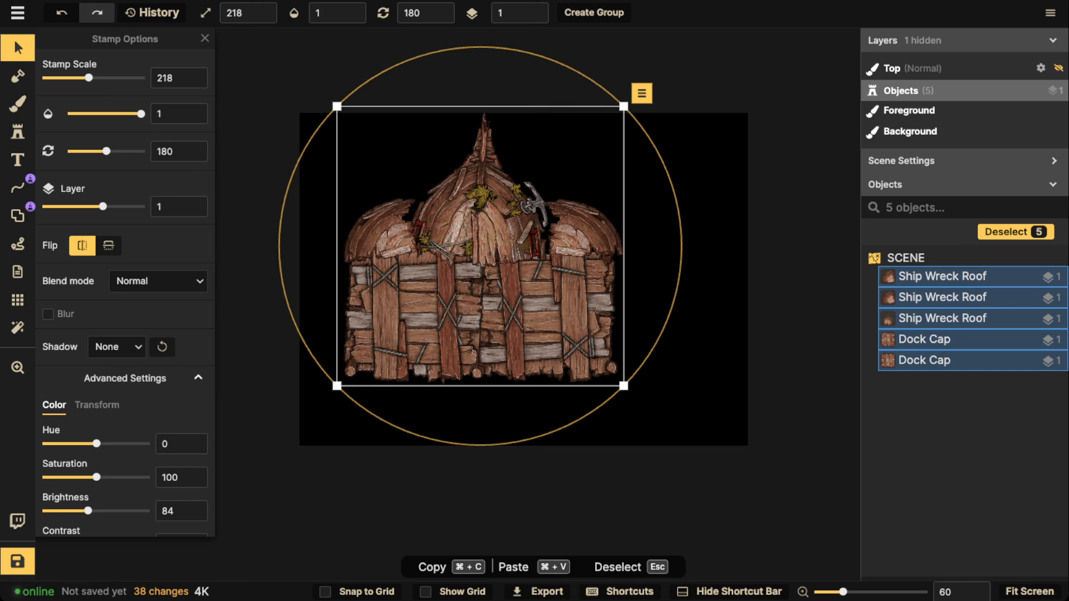
Clear the stamp catalog search and browse the Sea packs, from Beach & Wrecks to Sailing Ships, for post stamps
{"action": "left_click", "coordinate": [18, 132]}
{"action": "left_click", "coordinate": [82, 81]}
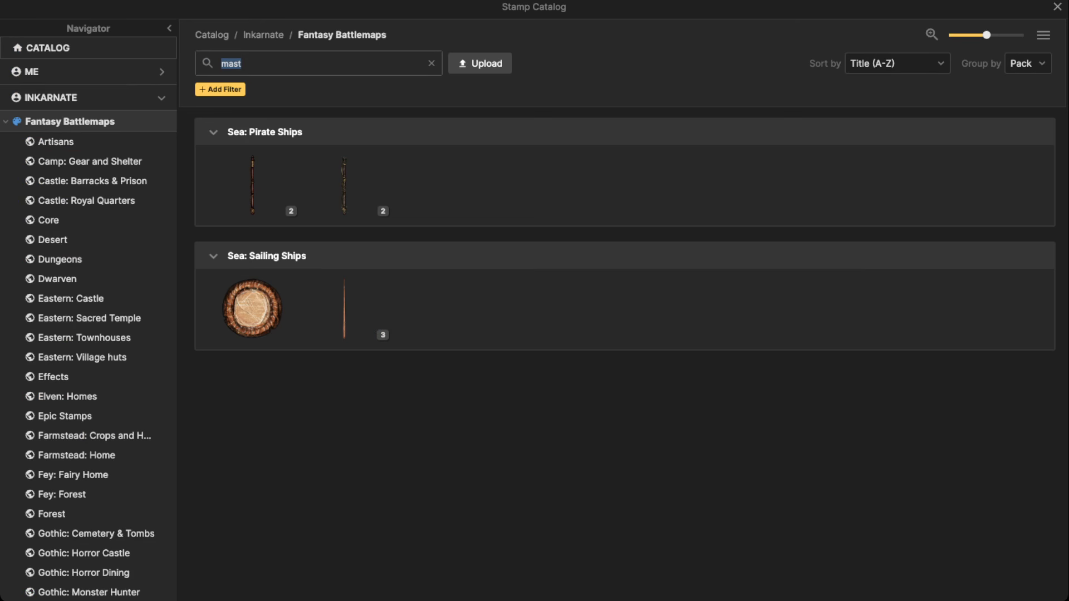
{"action": "left_click", "coordinate": [431, 63]}
{"action": "scroll", "coordinate": [83, 310], "scroll_direction": "down", "scroll_amount": 8}
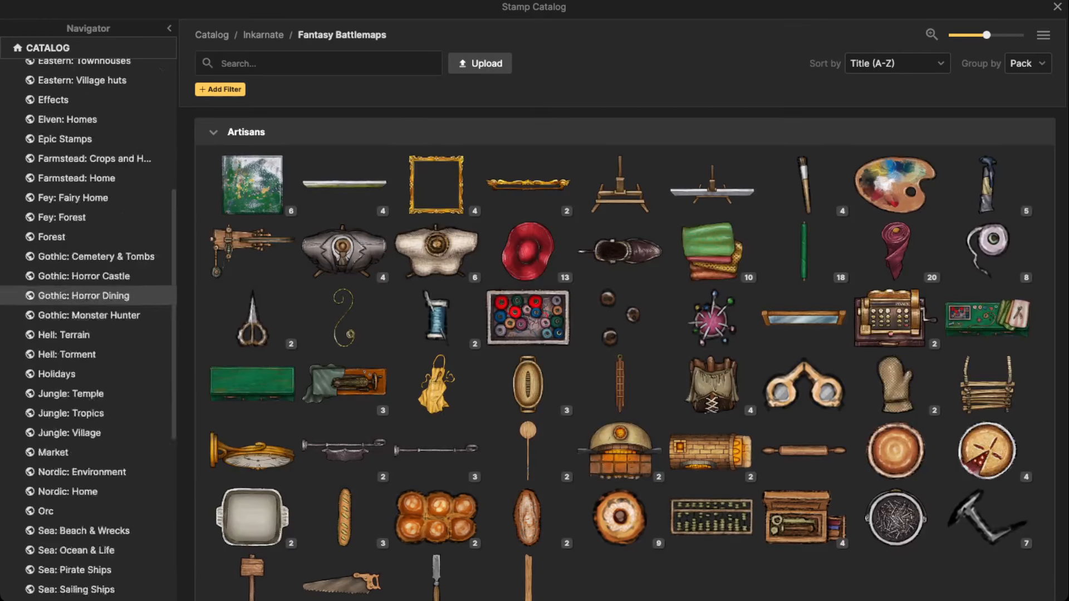
{"action": "scroll", "coordinate": [84, 379], "scroll_direction": "down", "scroll_amount": 5}
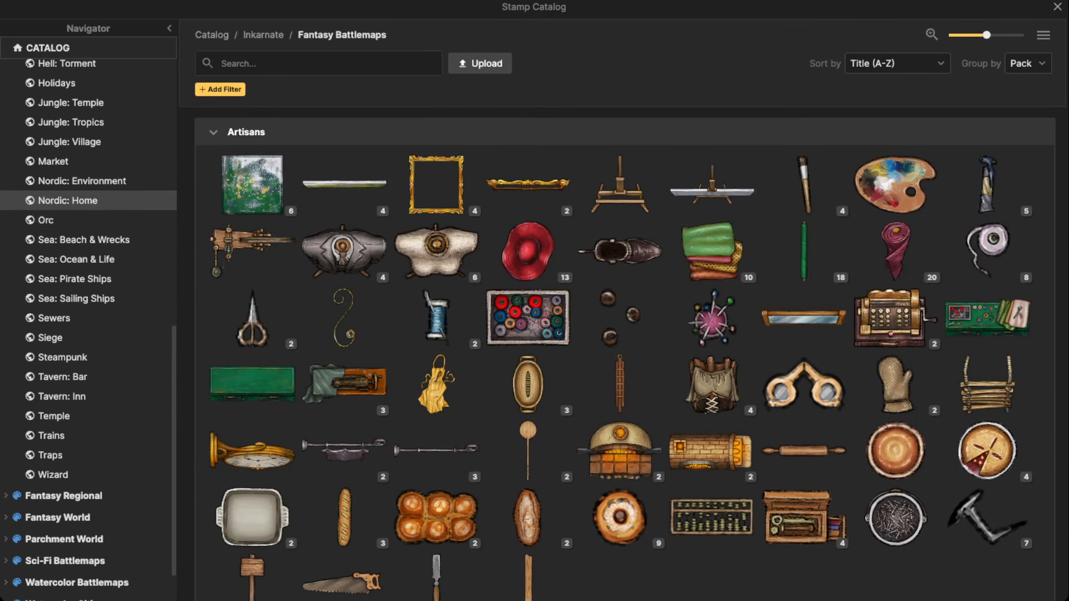
{"action": "left_click", "coordinate": [83, 243]}
{"action": "scroll", "coordinate": [83, 243], "scroll_direction": "up", "scroll_amount": 3}
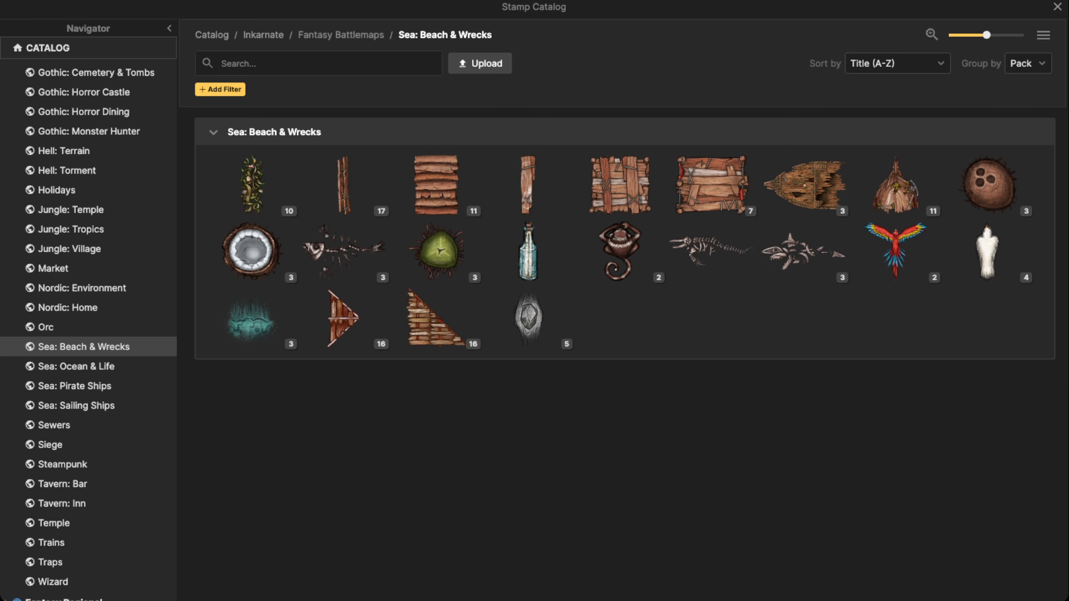
{"action": "left_click", "coordinate": [75, 386]}
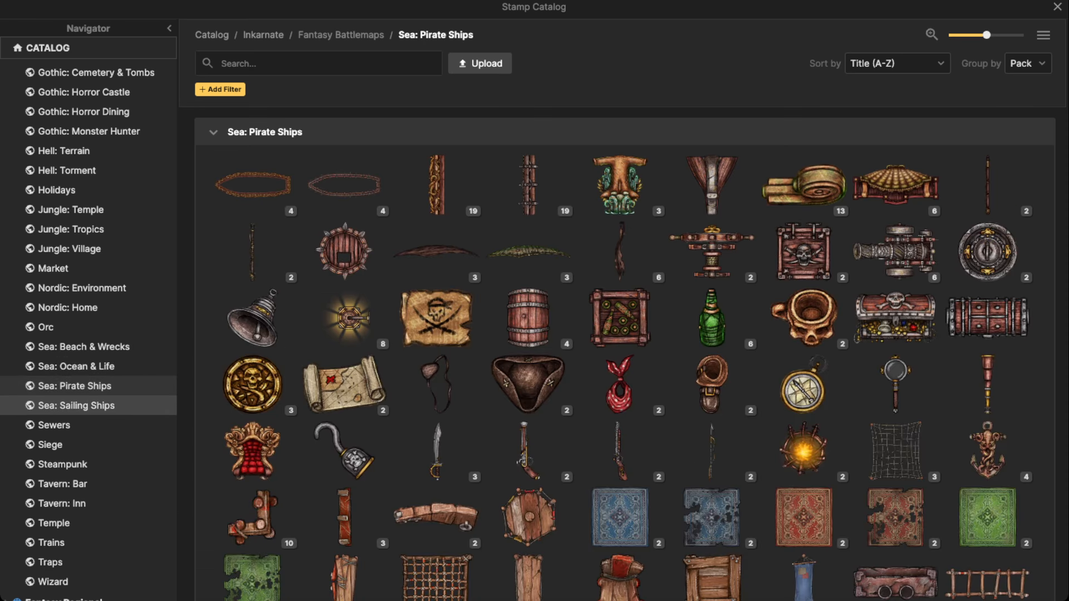
{"action": "left_click", "coordinate": [77, 406]}
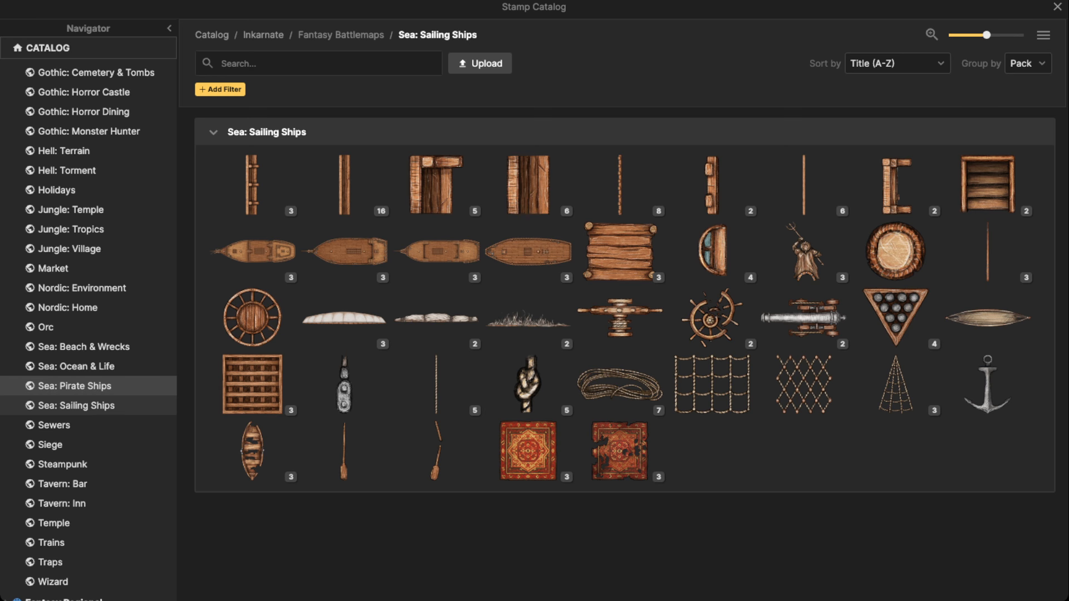
{"action": "left_click", "coordinate": [75, 386]}
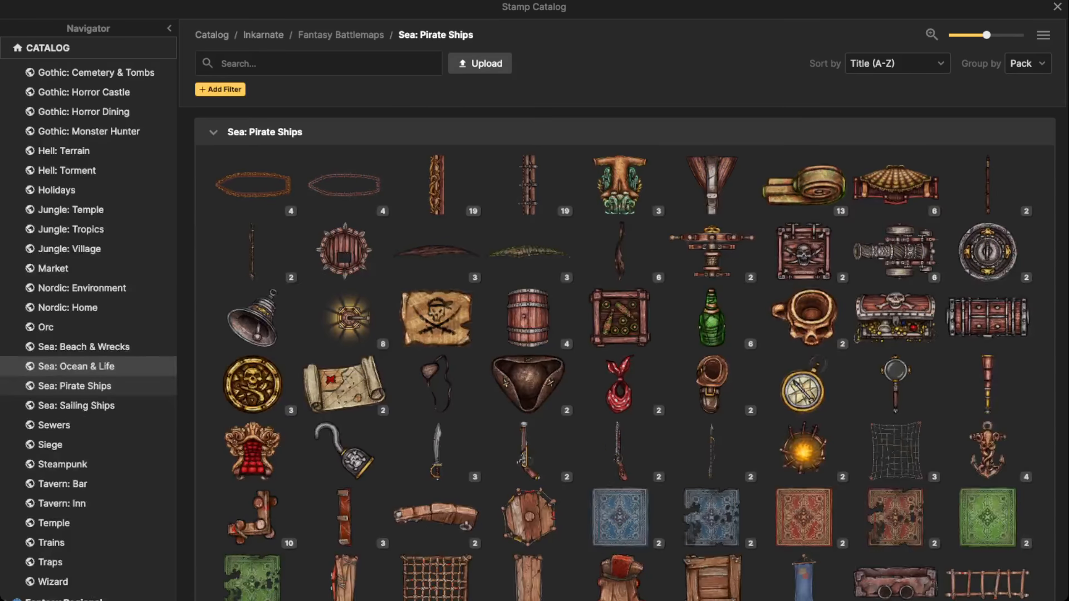
{"action": "left_click", "coordinate": [76, 366]}
{"action": "left_click", "coordinate": [83, 347]}
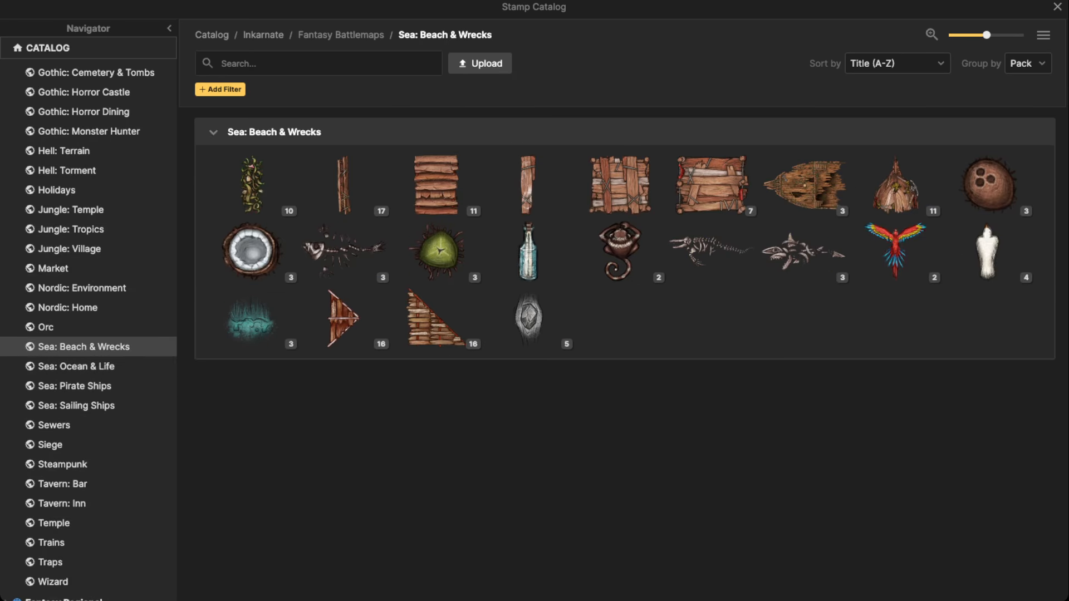
Choose the Pirate Shelter Walls stamp from Sea: Beach & Wrecks and scale it to 318
{"action": "mouse_move", "coordinate": [344, 185]}
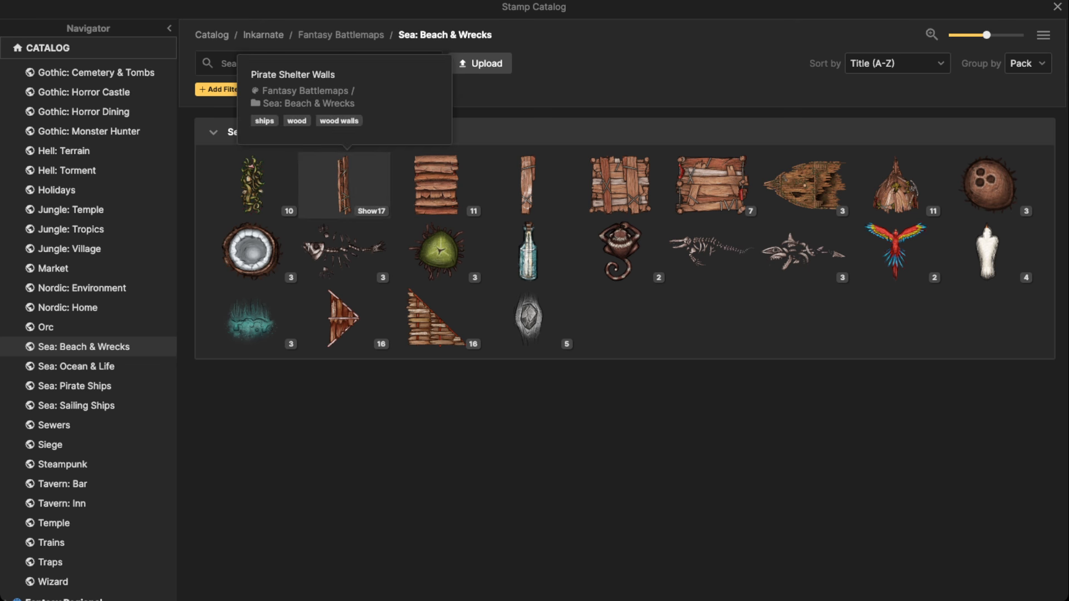
{"action": "left_click", "coordinate": [344, 184]}
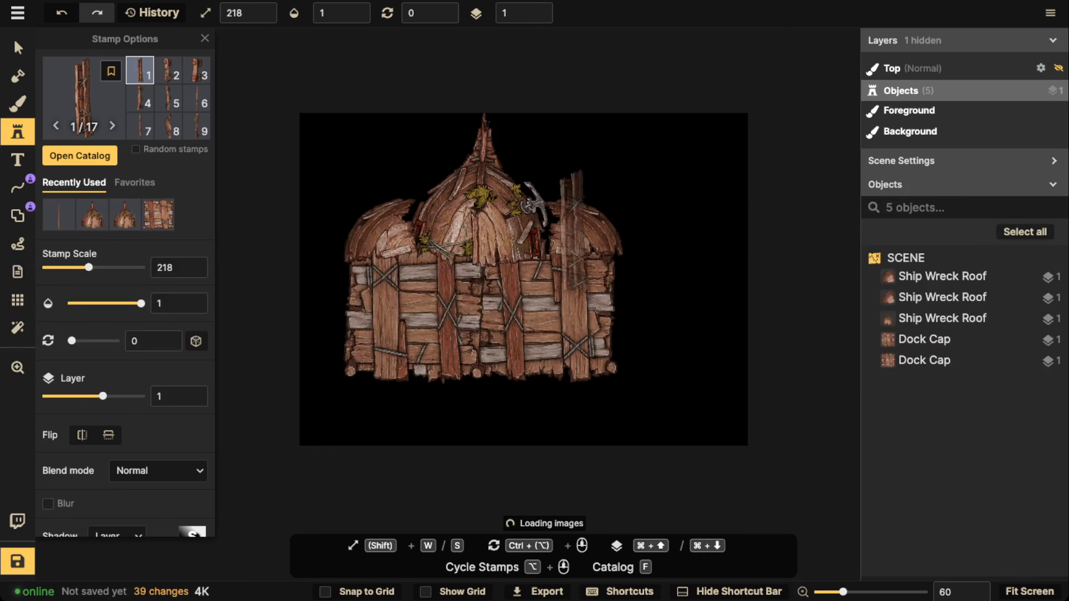
{"action": "key", "text": "w"}
{"action": "key", "text": "w"}
{"action": "key", "text": "w"}
{"action": "key", "text": "w"}
{"action": "key", "text": "w"}
{"action": "key", "text": "w"}
{"action": "key", "text": "w"}
{"action": "key", "text": "w"}
{"action": "key", "text": "w"}
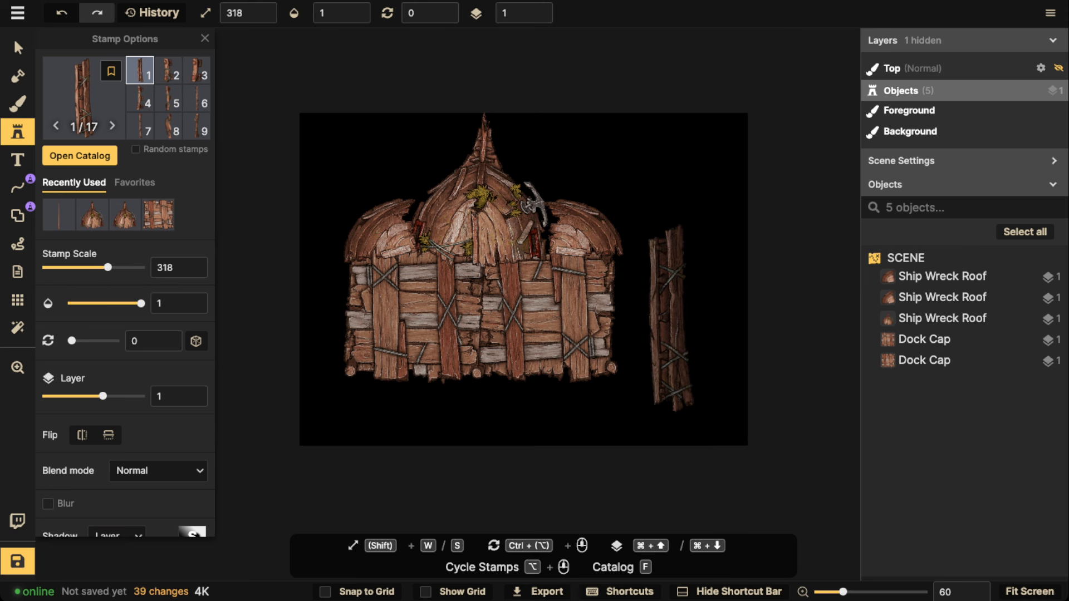
Stack two vertical pirate wall stamps into a tall post right of the board, rotating the upper one to 1
{"action": "left_click", "coordinate": [684, 378]}
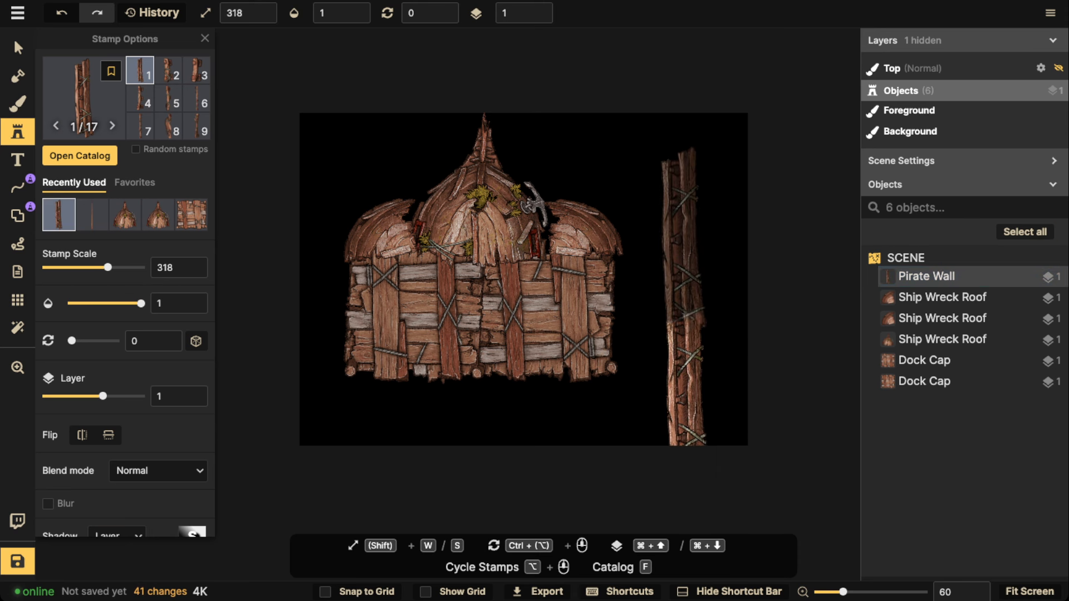
{"action": "left_click", "coordinate": [685, 241]}
{"action": "left_click_drag", "start_coordinate": [670, 338], "coordinate": [668, 337]}
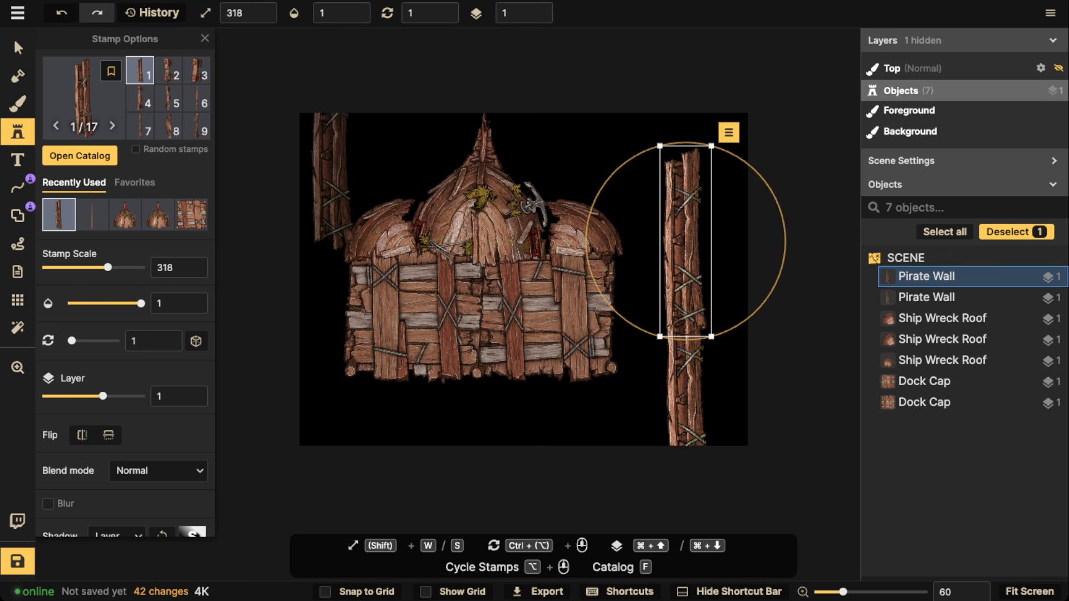
Rotate the pirate wall stamp to 271 and place two end to end as a beam across the canvas's upper edge
{"action": "left_click", "coordinate": [547, 113]}
{"action": "scroll", "coordinate": [602, 114], "scroll_direction": "down", "scroll_amount": 10}
{"action": "scroll", "coordinate": [582, 142], "scroll_direction": "down", "scroll_amount": 2}
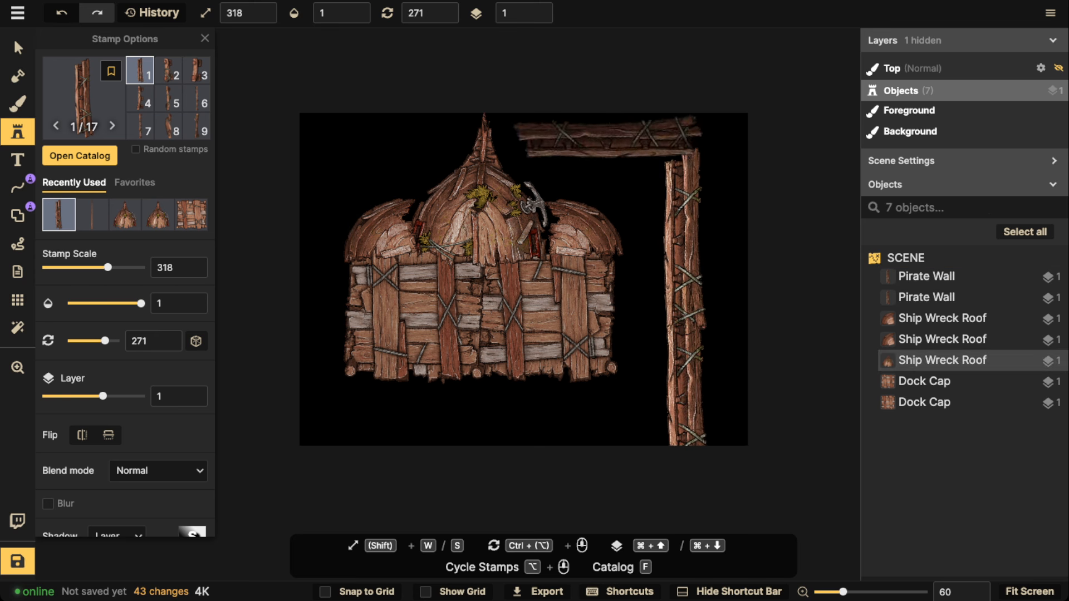
{"action": "left_click", "coordinate": [581, 142]}
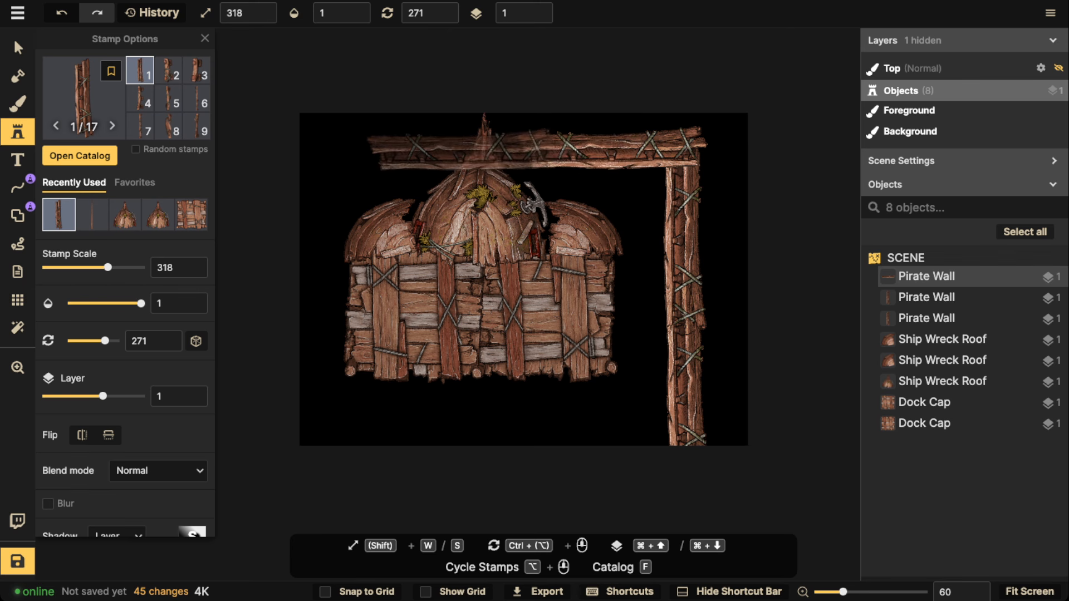
{"action": "left_click", "coordinate": [466, 140]}
Select the three roof and two dock stamps and move the board down beneath the horizontal beam
{"action": "left_click", "coordinate": [18, 48]}
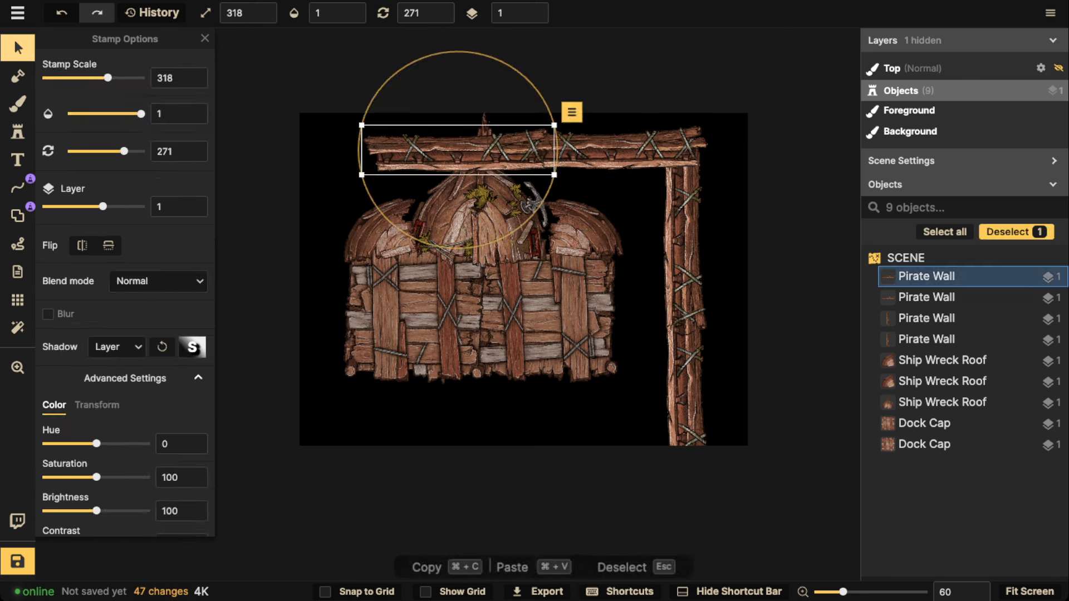
{"action": "key", "text": "Escape"}
{"action": "left_click_drag", "start_coordinate": [295, 226], "coordinate": [597, 388]}
{"action": "left_click_drag", "start_coordinate": [482, 279], "coordinate": [496, 309]}
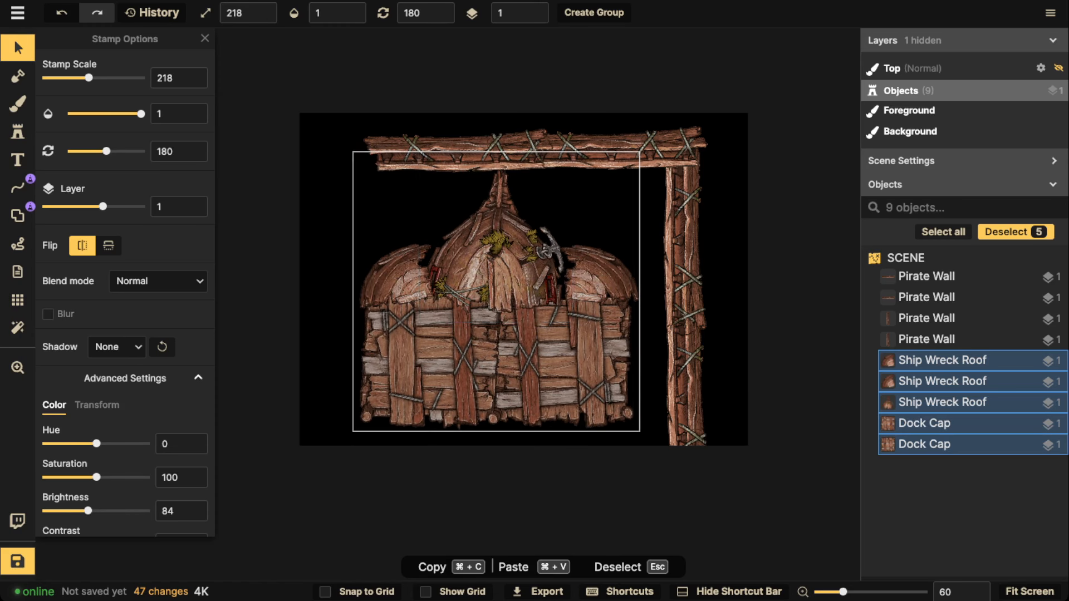
{"action": "left_click", "coordinate": [497, 310]}
{"action": "key", "text": "Escape"}
Move the large shipwreck roof to the plank panel's left end and rotate it to point left like a bow
{"action": "left_click_drag", "start_coordinate": [496, 278], "coordinate": [305, 381]}
{"action": "scroll", "coordinate": [382, 326], "scroll_direction": "down", "scroll_amount": 6}
{"action": "left_click_drag", "start_coordinate": [340, 345], "coordinate": [340, 357]}
{"action": "scroll", "coordinate": [340, 357], "scroll_direction": "down", "scroll_amount": 5}
{"action": "key", "text": "Escape"}
{"action": "mouse_move", "coordinate": [413, 358]}
{"action": "left_mouse_down"}
{"action": "mouse_move", "coordinate": [416, 403]}
{"action": "mouse_move", "coordinate": [416, 360]}
{"action": "left_mouse_up"}
{"action": "key", "text": "Escape"}
{"action": "left_click_drag", "start_coordinate": [346, 357], "coordinate": [366, 358]}
{"action": "key", "text": "Escape"}
Form a rounded stern at the plank panel's right end from the two small shipwreck roofs, rotated to 98 and 88
{"action": "left_click", "coordinate": [942, 381]}
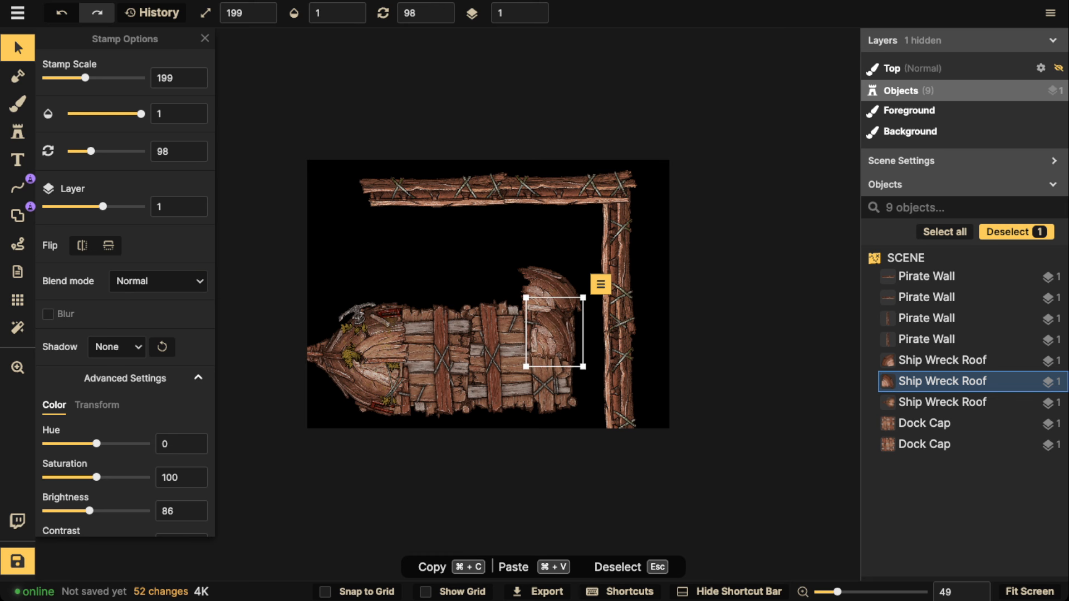
{"action": "key", "text": "Escape"}
{"action": "left_click_drag", "start_coordinate": [551, 290], "coordinate": [553, 372]}
{"action": "scroll", "coordinate": [552, 372], "scroll_direction": "up", "scroll_amount": 10}
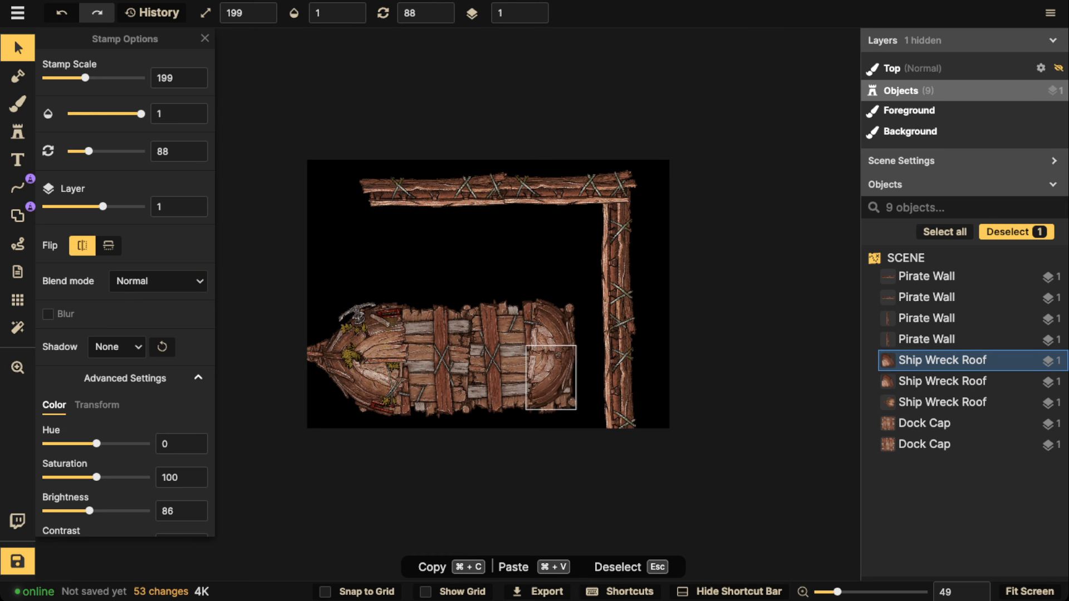
{"action": "key", "text": "Escape"}
Select the five stamps forming the ship-shaped board and move them up closer to the horizontal beam
{"action": "left_click", "coordinate": [484, 359]}
{"action": "left_click_drag", "start_coordinate": [279, 296], "coordinate": [585, 433]}
{"action": "mouse_move", "coordinate": [440, 346]}
{"action": "left_mouse_down"}
{"action": "mouse_move", "coordinate": [451, 315]}
{"action": "mouse_move", "coordinate": [438, 358]}
{"action": "left_mouse_up"}
{"action": "key", "text": "Escape"}
{"action": "left_click_drag", "start_coordinate": [310, 303], "coordinate": [566, 421]}
{"action": "left_click_drag", "start_coordinate": [465, 356], "coordinate": [483, 326]}
{"action": "left_click_drag", "start_coordinate": [601, 390], "coordinate": [582, 382]}
{"action": "left_click_drag", "start_coordinate": [457, 345], "coordinate": [462, 348]}
Select all nine stamps, shift the whole arrangement slightly right and down on the canvas, and deselect them
{"action": "left_click_drag", "start_coordinate": [289, 366], "coordinate": [287, 357]}
{"action": "key", "text": "Escape"}
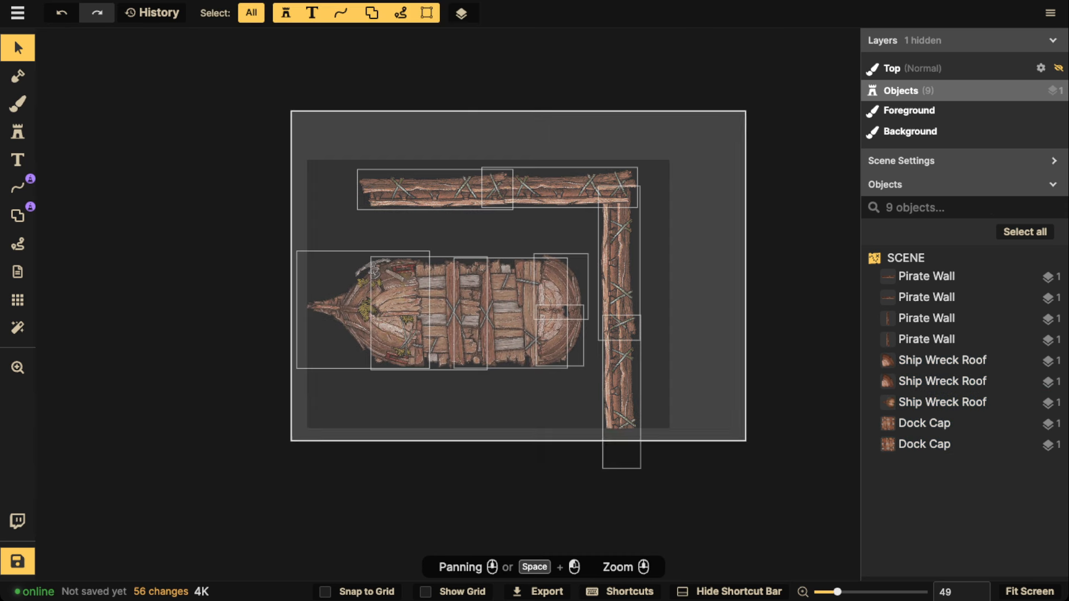
{"action": "key", "text": "super+a"}
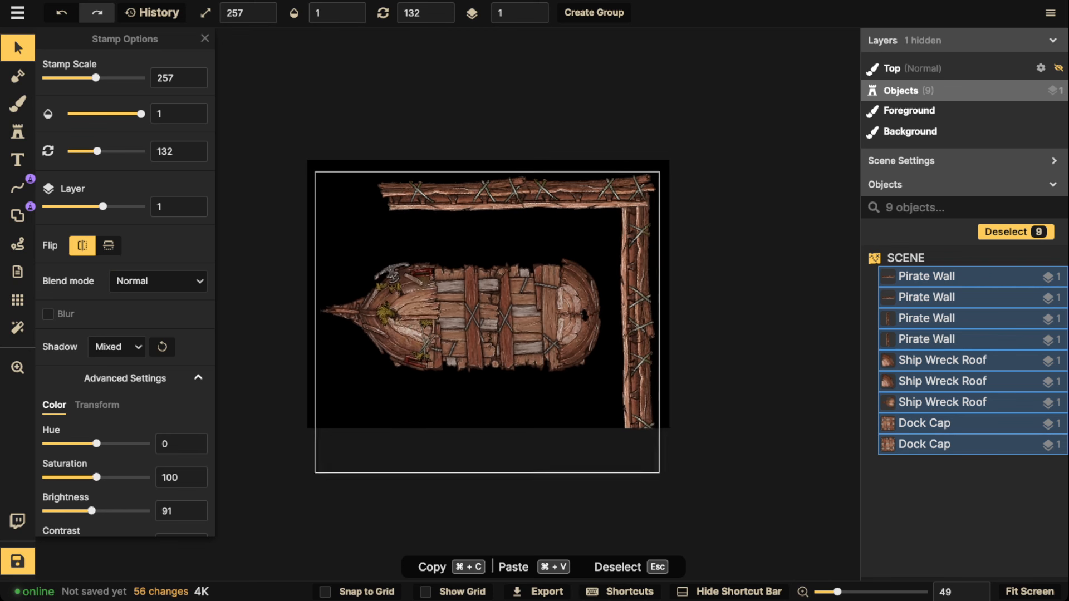
{"action": "key", "text": "Escape"}
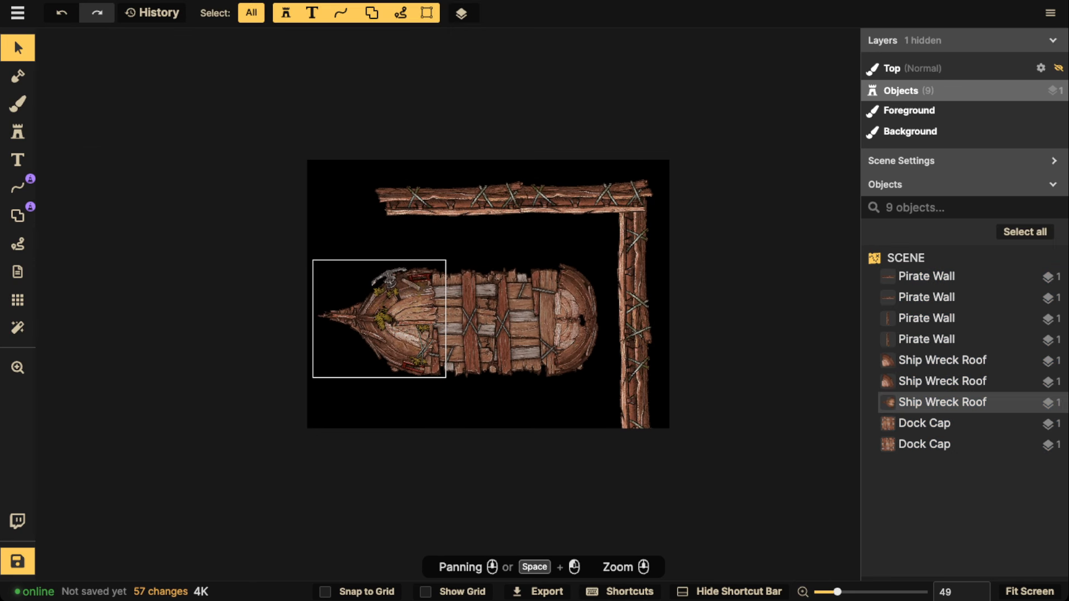
Select the five stamps forming the ship-shaped board and nudge them slightly left on the canvas
{"action": "left_click_drag", "start_coordinate": [358, 291], "coordinate": [579, 362]}
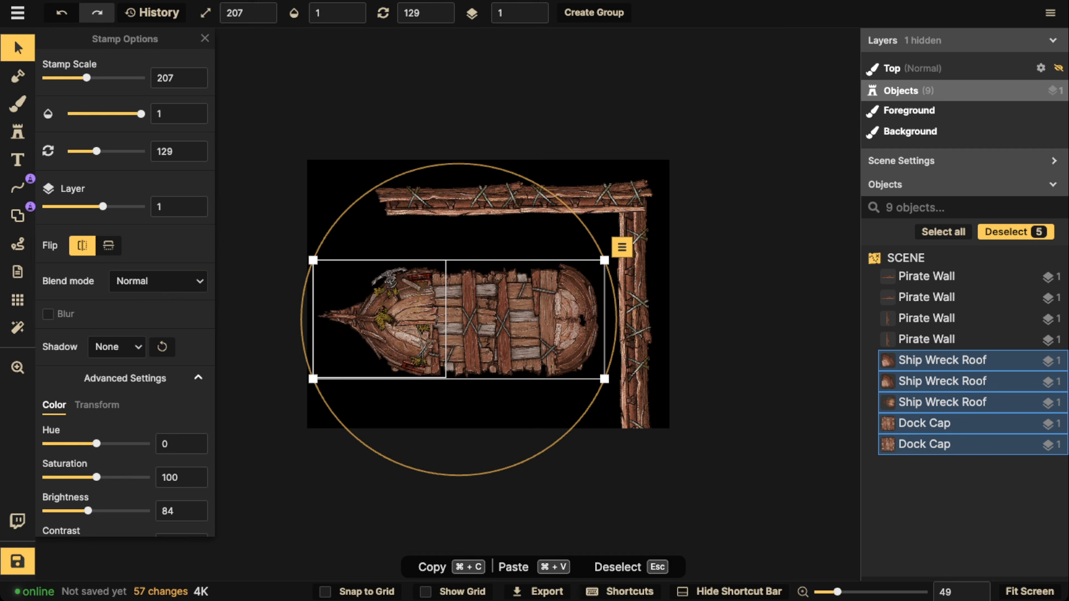
{"action": "key", "text": "Escape"}
{"action": "left_click_drag", "start_coordinate": [289, 269], "coordinate": [584, 359]}
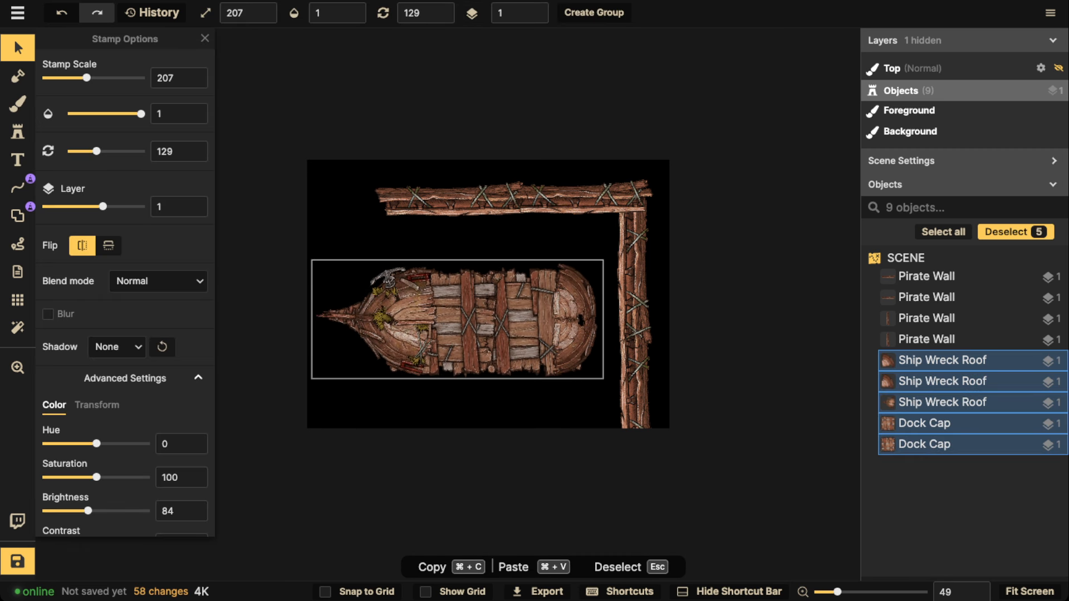
{"action": "left_click_drag", "start_coordinate": [490, 329], "coordinate": [485, 353]}
Delete the four Pirate Wall stamps that form the horizontal beam and vertical post around the ship
{"action": "left_click", "coordinate": [479, 228]}
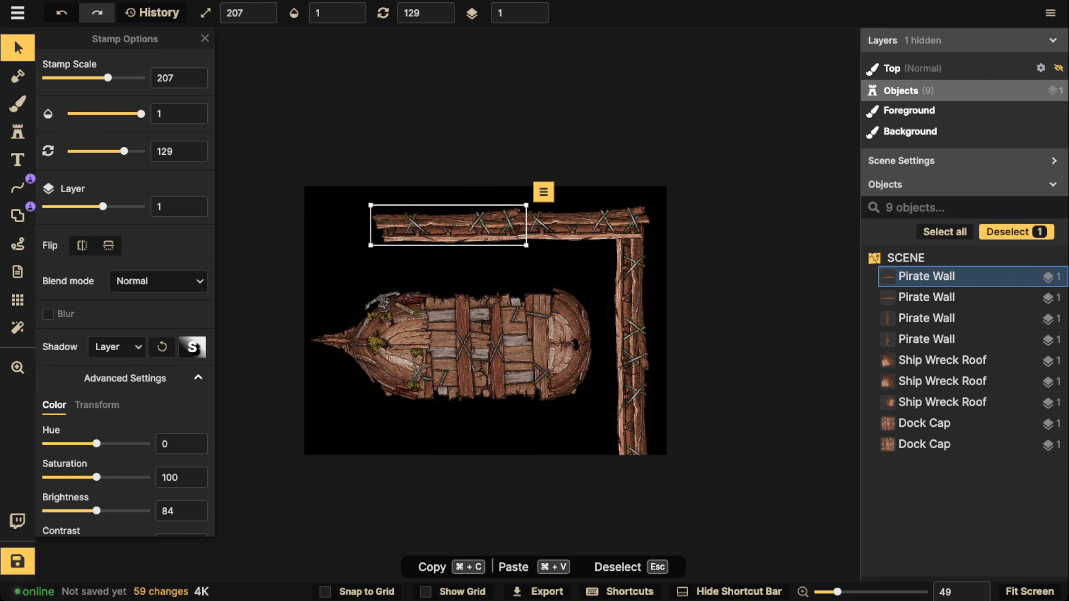
{"action": "left_click", "coordinate": [479, 227]}
{"action": "left_click", "coordinate": [632, 295]}
{"action": "key", "text": "Delete"}
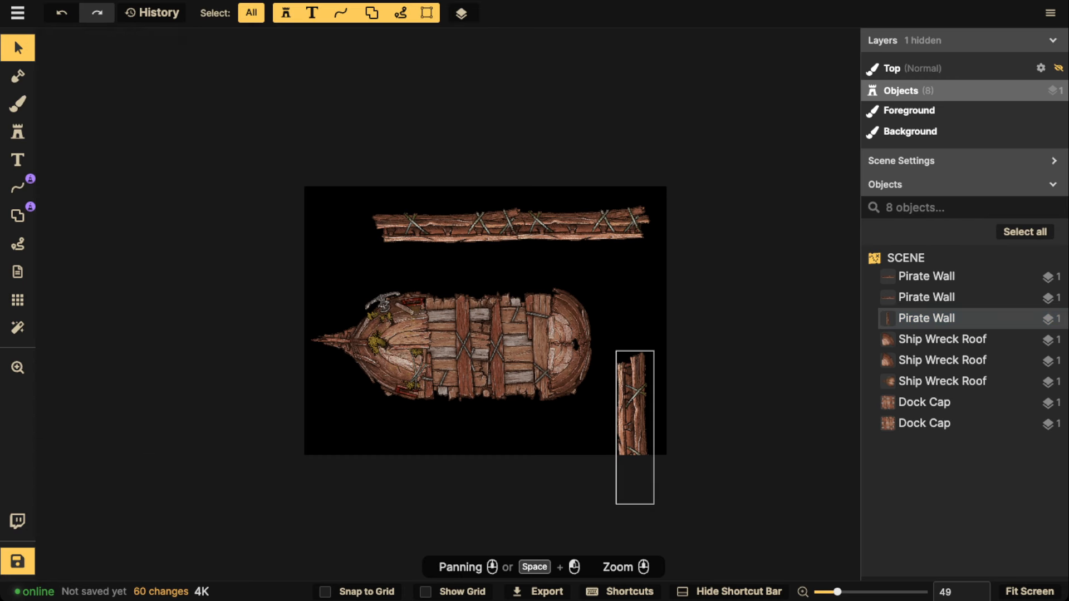
{"action": "left_click", "coordinate": [634, 395]}
{"action": "key", "text": "Delete"}
{"action": "left_click", "coordinate": [581, 226]}
{"action": "key", "text": "Delete"}
{"action": "left_click", "coordinate": [474, 225]}
{"action": "key", "text": "Delete"}
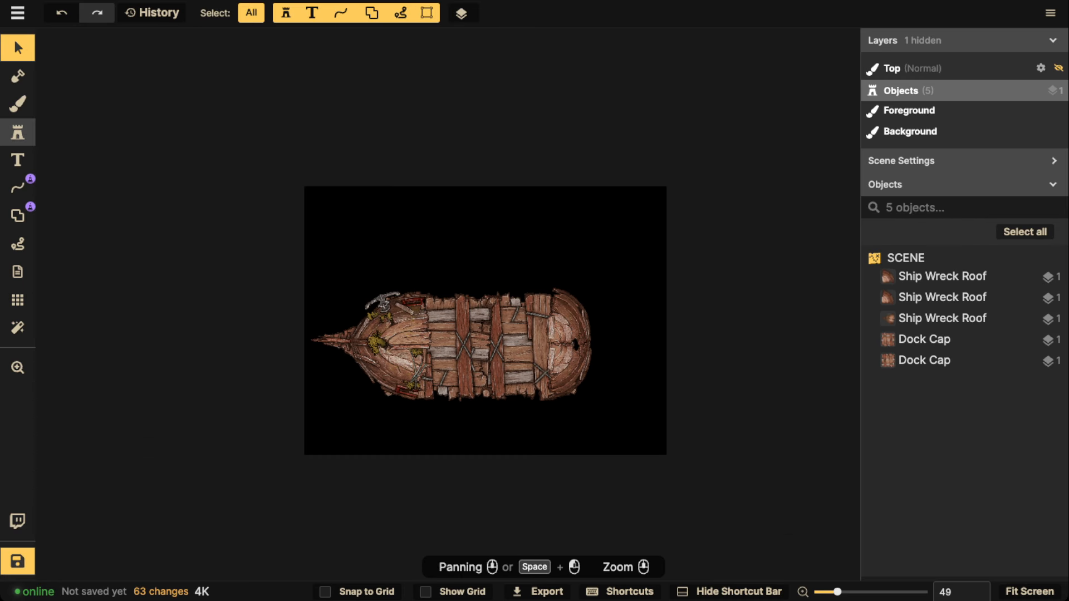
Place an upright Mast stamp at scale 358 across the middle of the ship, behind it on layer -2
{"action": "left_click", "coordinate": [18, 132]}
{"action": "scroll", "coordinate": [462, 336], "scroll_direction": "up", "scroll_amount": 12}
{"action": "key", "text": "w"}
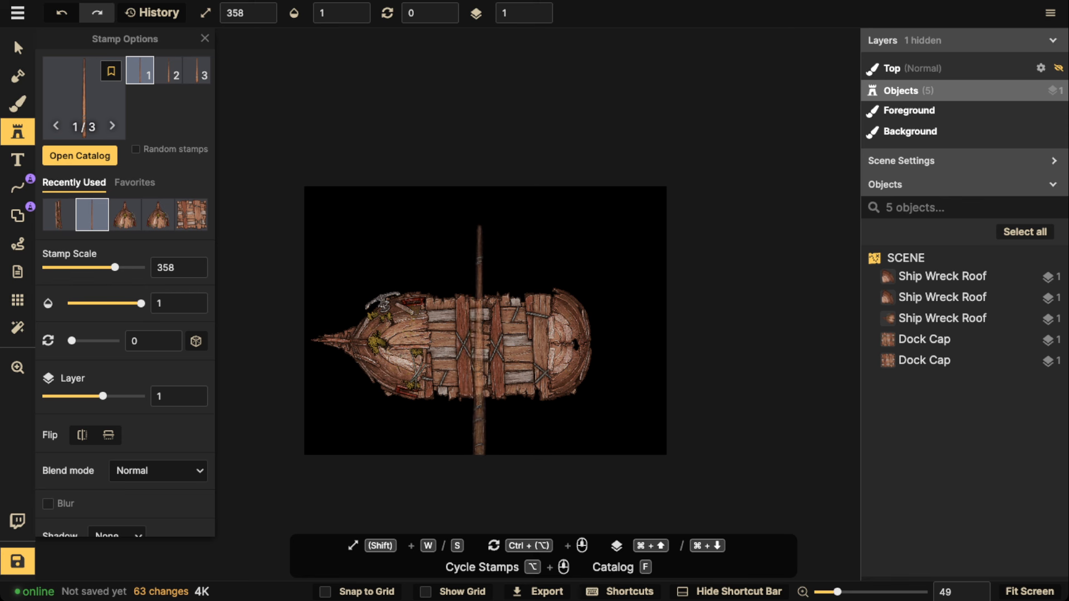
{"action": "left_click", "coordinate": [479, 352]}
{"action": "key", "text": "super+Down"}
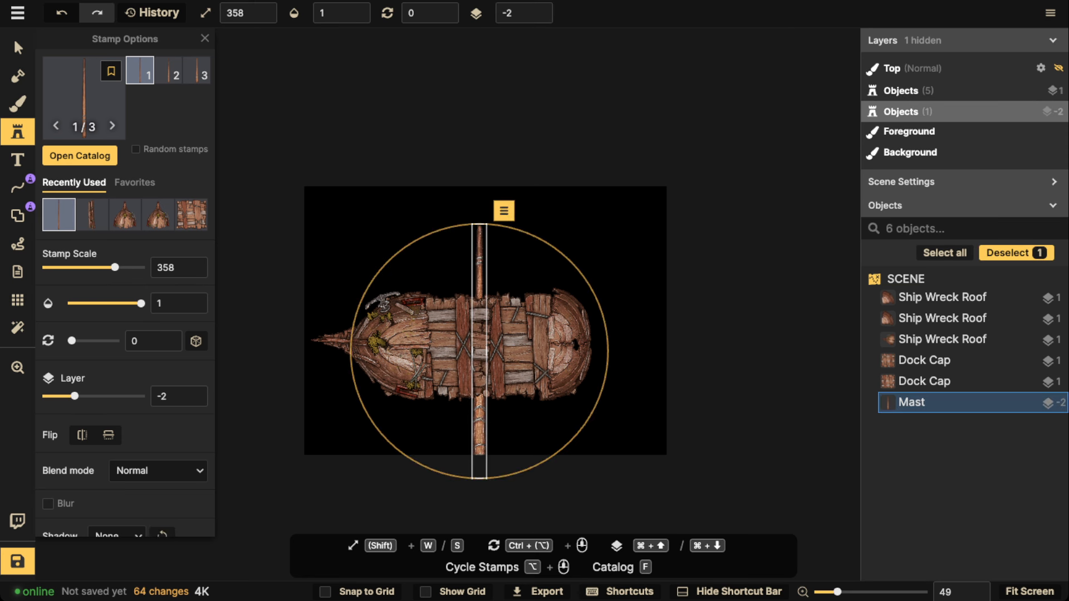
{"action": "left_click", "coordinate": [18, 48]}
{"action": "left_click_drag", "start_coordinate": [480, 352], "coordinate": [478, 347]}
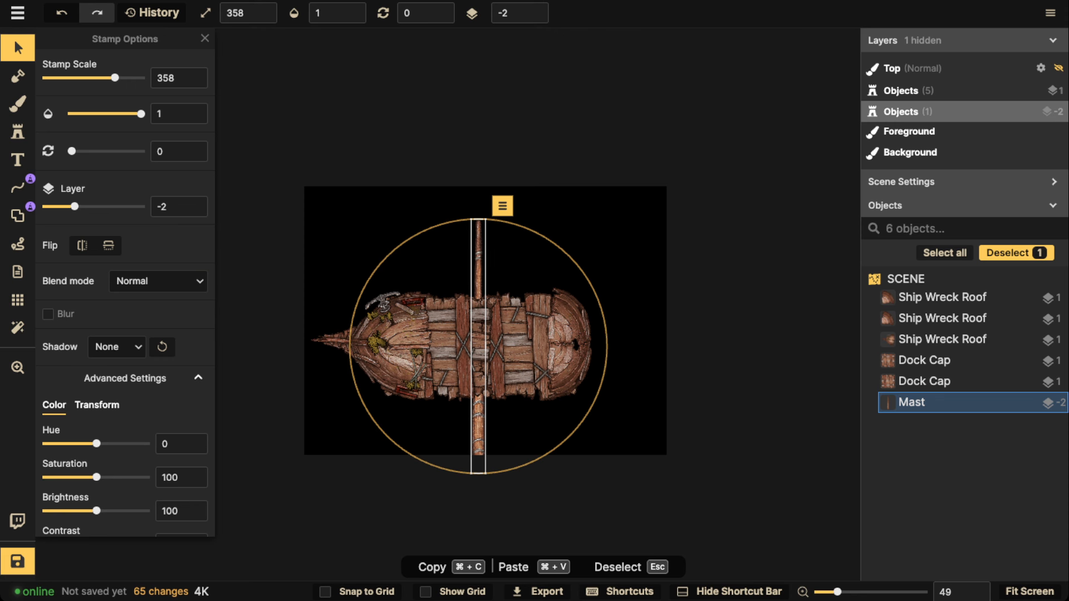
Widen the mast to 191, darken it to brightness 47, and nudge it slightly left
{"action": "left_click", "coordinate": [97, 404]}
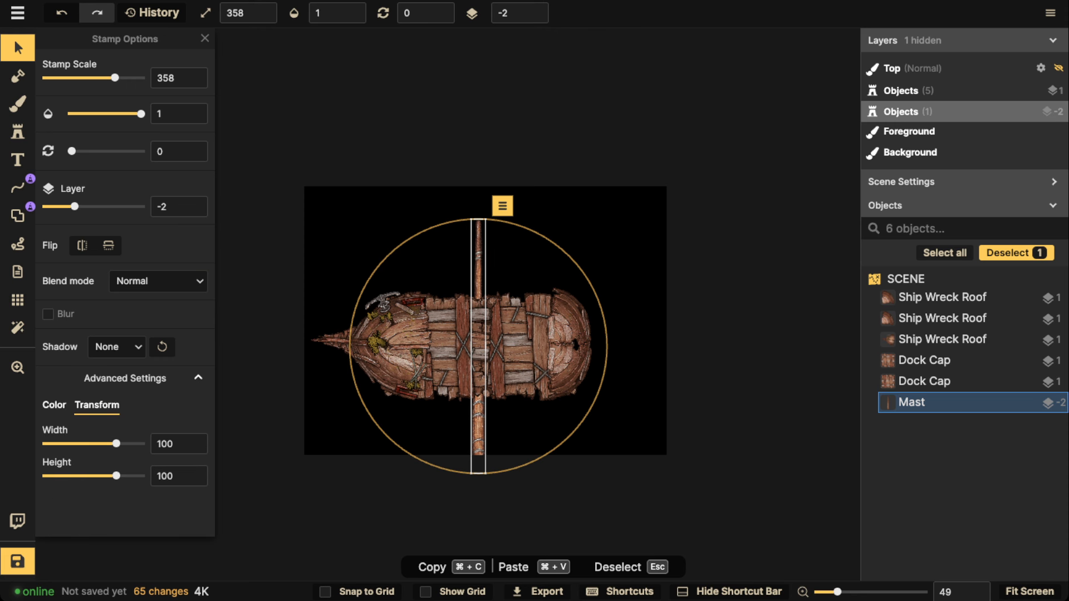
{"action": "left_click", "coordinate": [54, 404]}
{"action": "left_click", "coordinate": [97, 405]}
{"action": "left_click_drag", "start_coordinate": [116, 444], "coordinate": [127, 444]}
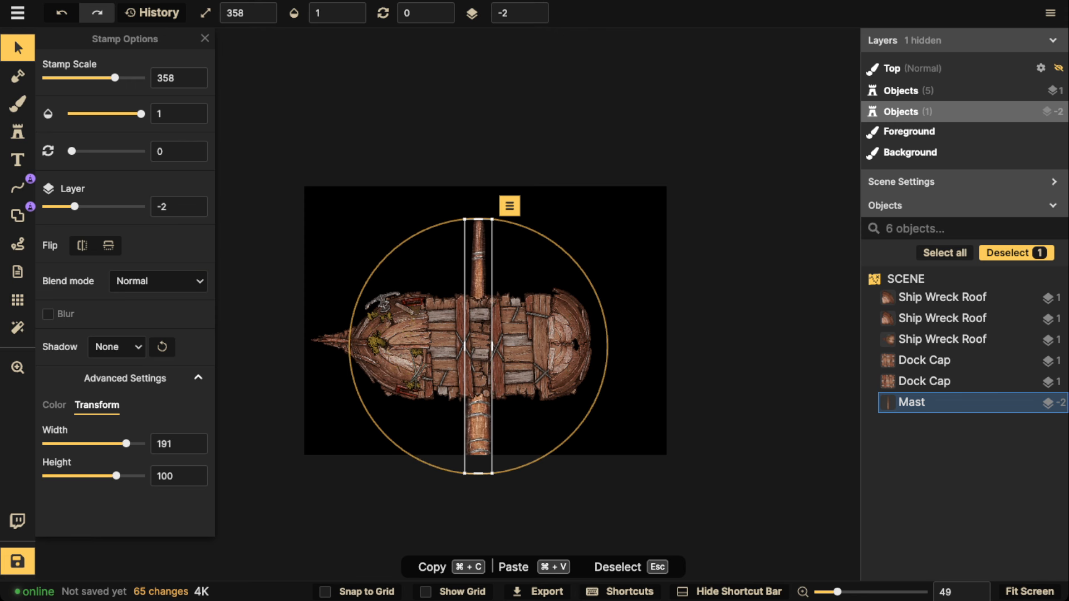
{"action": "left_click", "coordinate": [54, 404]}
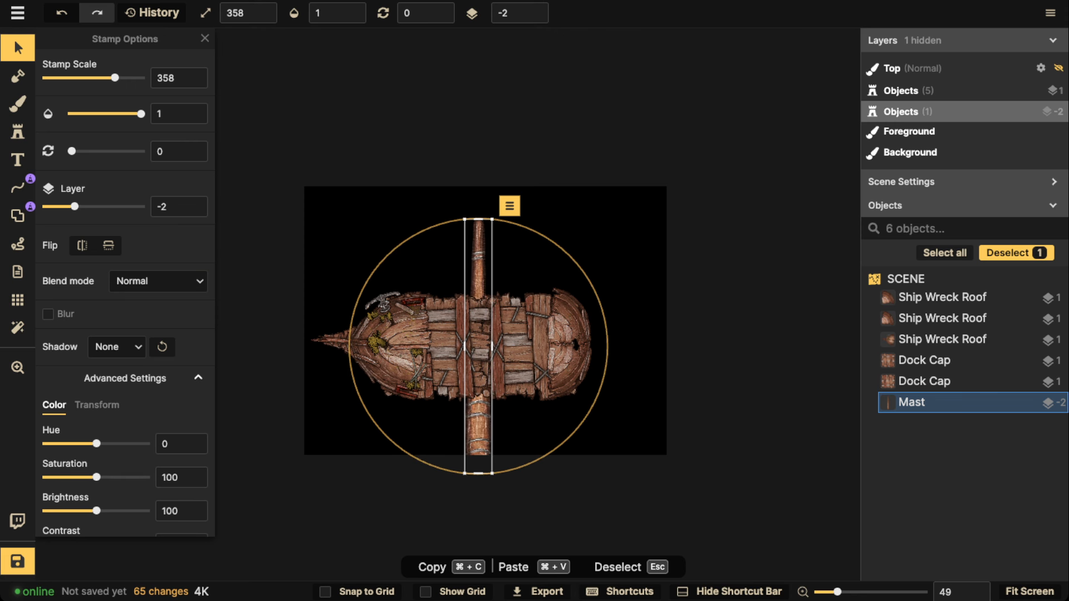
{"action": "left_click_drag", "start_coordinate": [97, 511], "coordinate": [83, 511]}
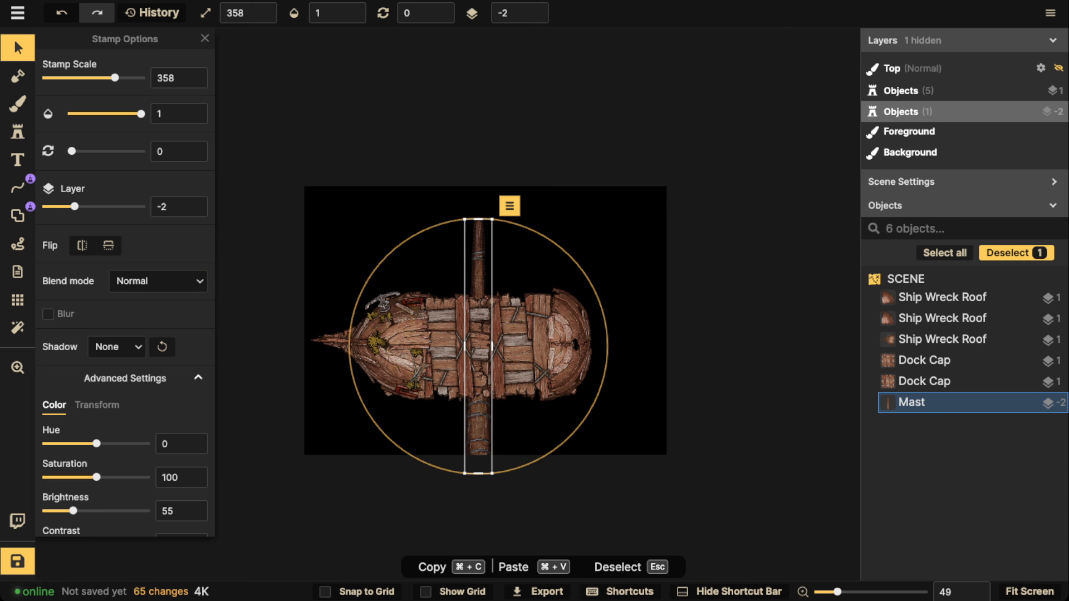
{"action": "left_click_drag", "start_coordinate": [478, 347], "coordinate": [476, 347]}
Select the ship and mast stamps together and move them down and slightly right on the canvas
{"action": "left_click_drag", "start_coordinate": [276, 270], "coordinate": [657, 469]}
{"action": "left_click_drag", "start_coordinate": [523, 351], "coordinate": [535, 361]}
{"action": "scroll", "coordinate": [493, 273], "scroll_direction": "up", "scroll_amount": 6}
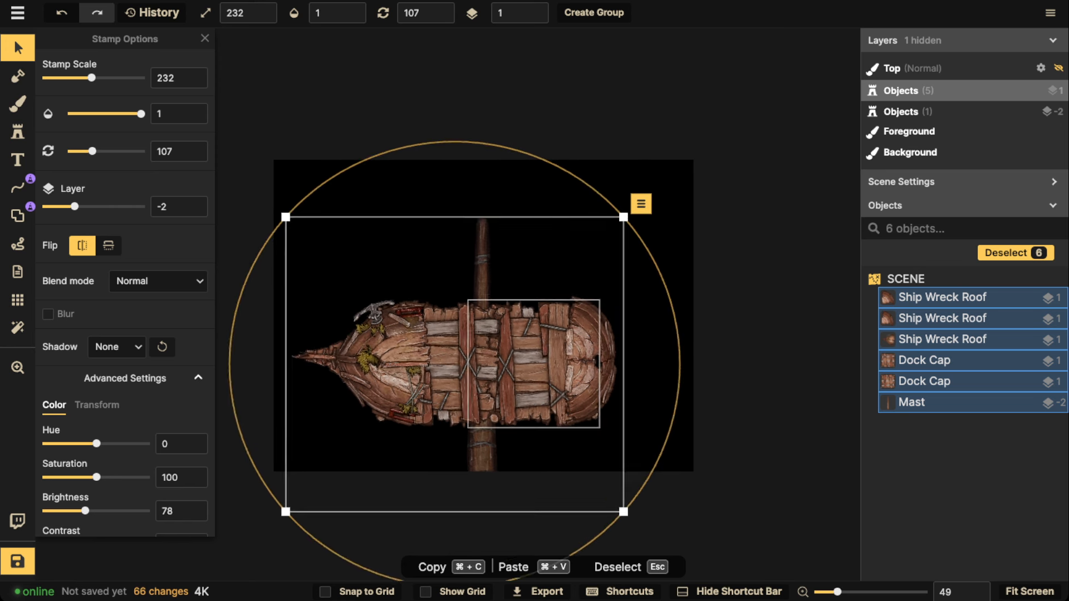
{"action": "scroll", "coordinate": [479, 264], "scroll_direction": "up", "scroll_amount": 1}
Nudge the mast slightly upward behind the ship and deselect it
{"action": "left_click", "coordinate": [479, 265]}
{"action": "scroll", "coordinate": [479, 264], "scroll_direction": "down", "scroll_amount": 2}
{"action": "key", "text": "space"}
{"action": "left_click_drag", "start_coordinate": [479, 264], "coordinate": [479, 182]}
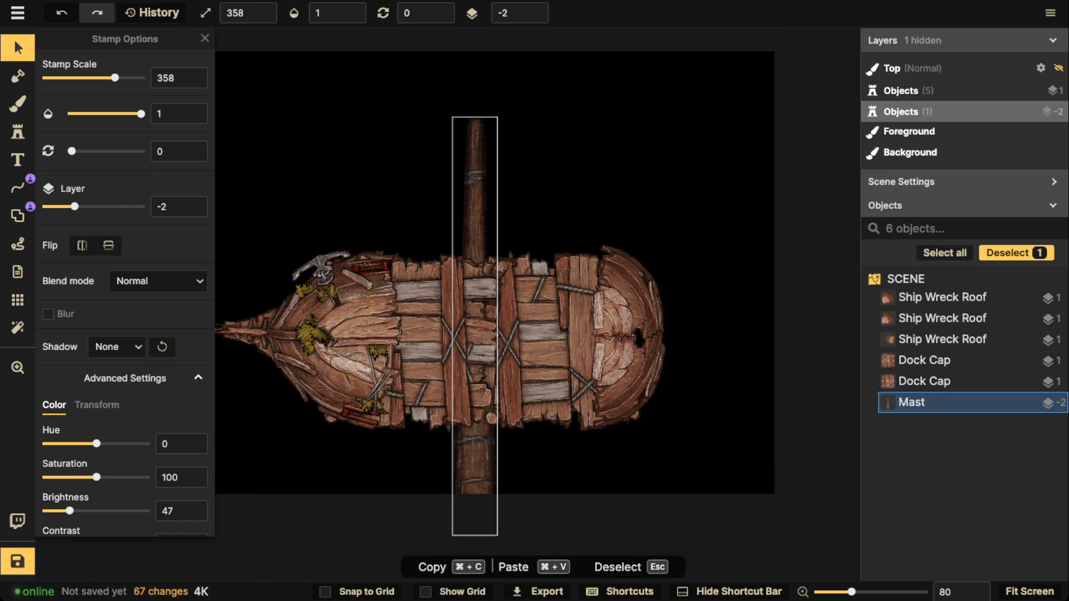
{"action": "key", "text": "Escape"}
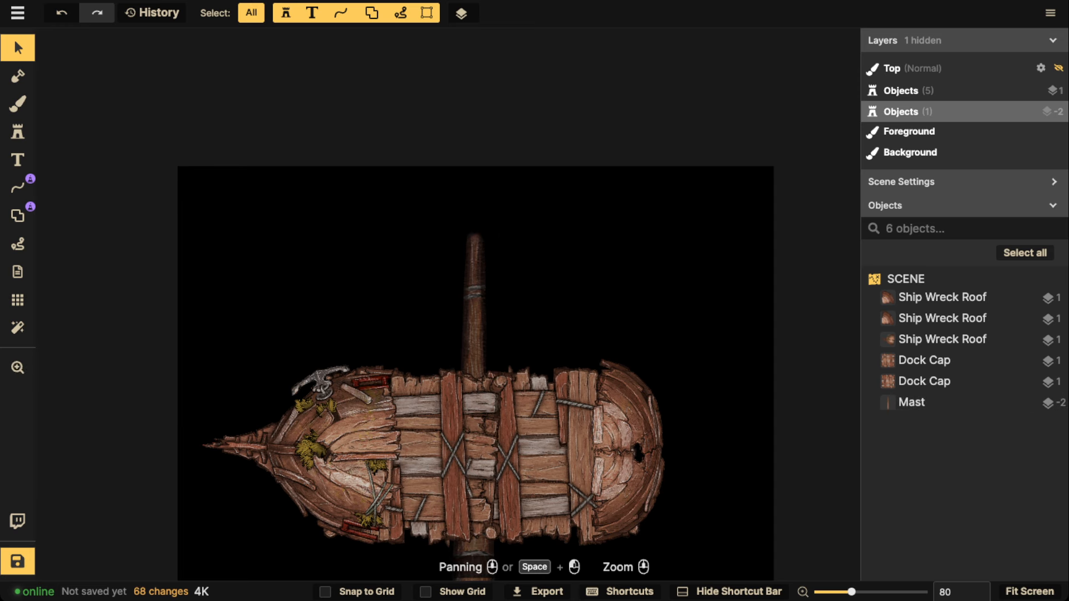
Search the Fantasy Battlemaps stamps for "wood wall" and choose the wooden wall from the Core pack
{"action": "left_click", "coordinate": [18, 132]}
{"action": "left_click", "coordinate": [84, 99]}
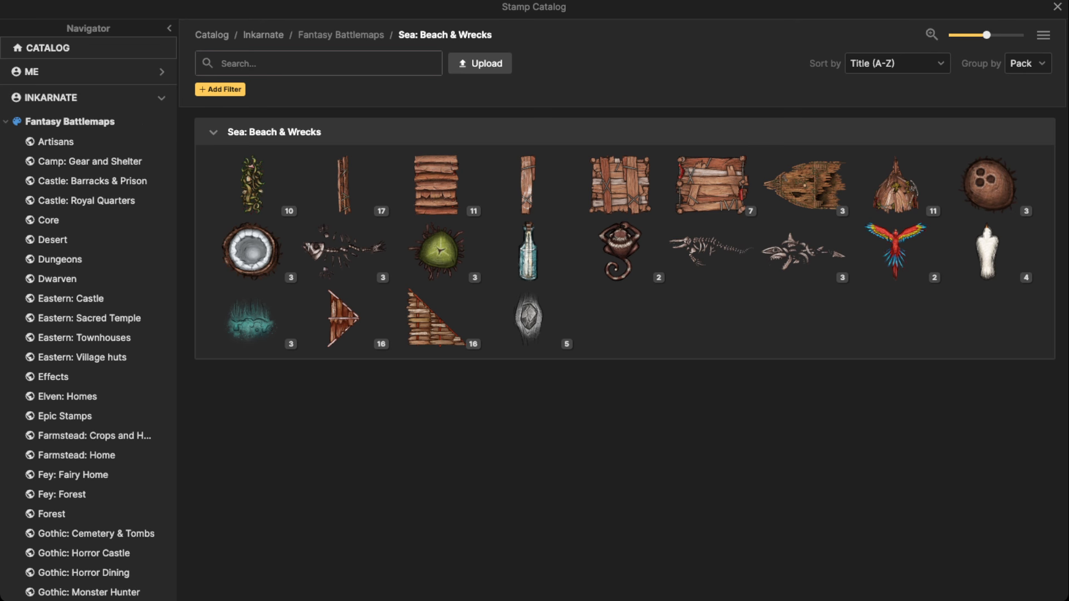
{"action": "left_click", "coordinate": [340, 35]}
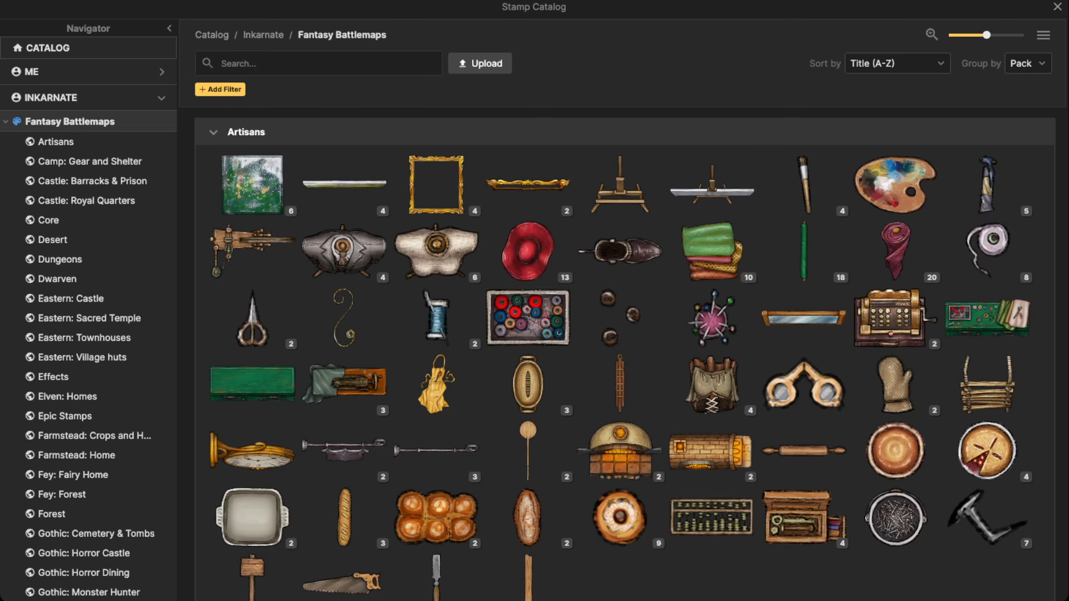
{"action": "left_click", "coordinate": [272, 63]}
{"action": "type", "text": "wo"}
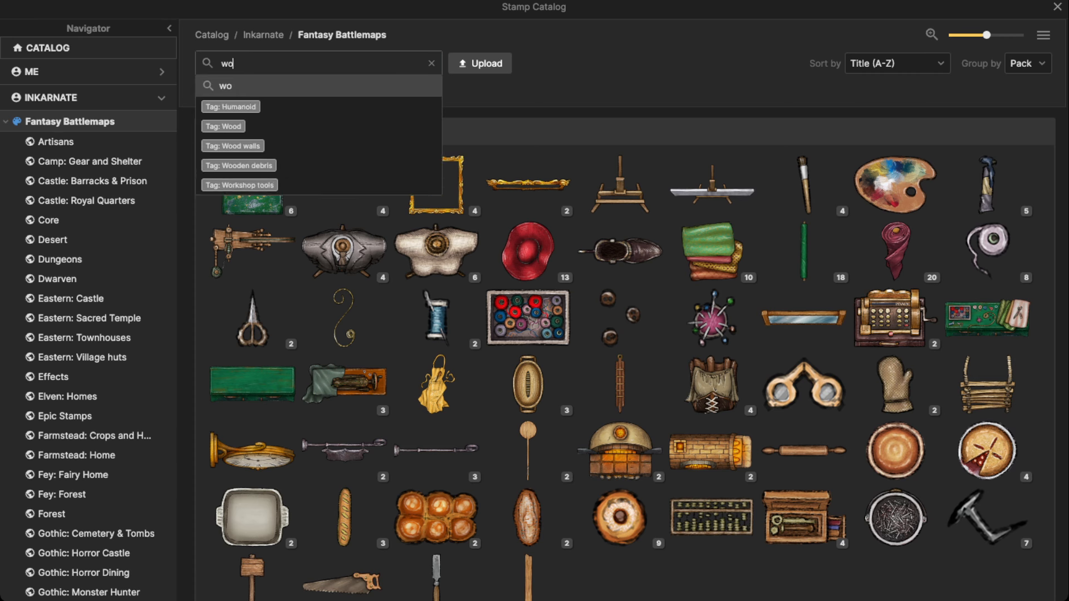
{"action": "type", "text": "od wal"}
{"action": "key", "text": "Return"}
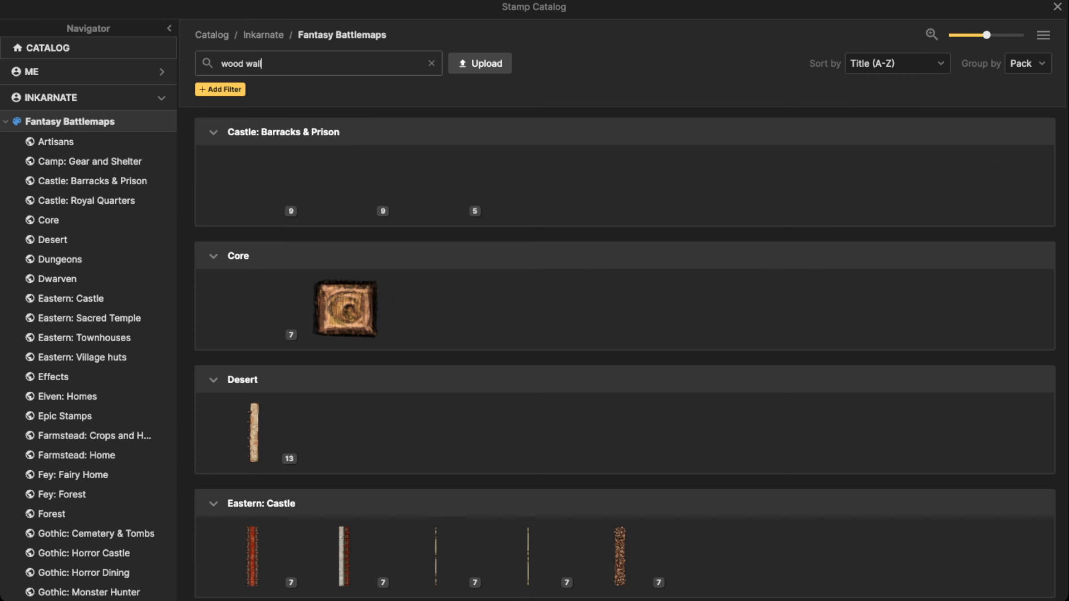
{"action": "scroll", "coordinate": [625, 356], "scroll_direction": "down", "scroll_amount": 3}
{"action": "scroll", "coordinate": [625, 356], "scroll_direction": "up", "scroll_amount": 1}
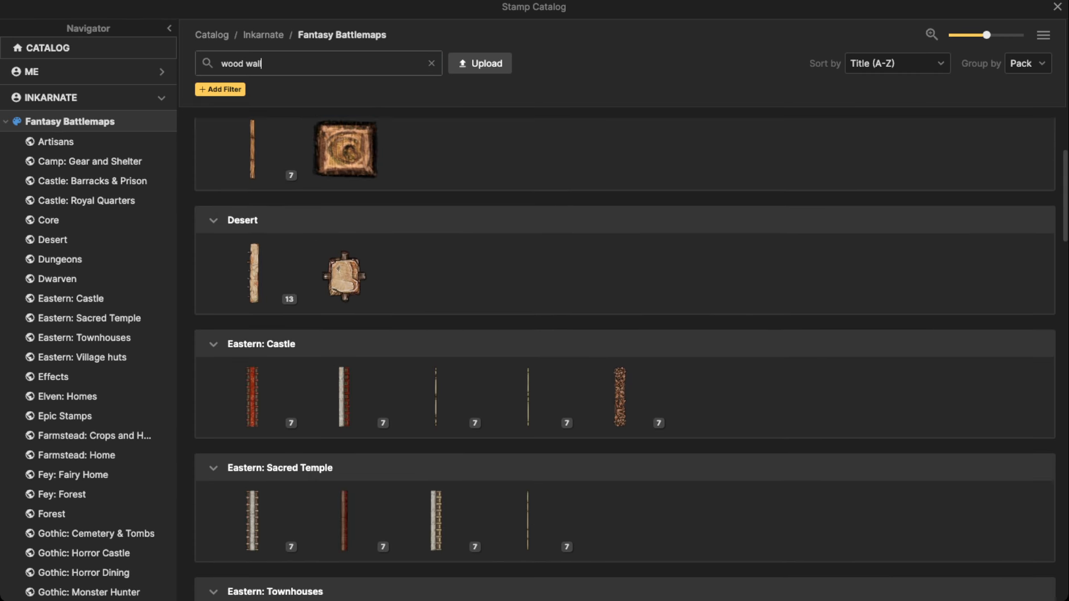
{"action": "left_click", "coordinate": [253, 129]}
Place the wooden wall horizontally at scale 158 and rotation 90 on layer -2, in the empty area right of the mast
{"action": "scroll", "coordinate": [459, 312], "scroll_direction": "up", "scroll_amount": 1}
{"action": "key", "text": "s"}
{"action": "key", "text": "s"}
{"action": "key", "text": "s"}
{"action": "key", "text": "s"}
{"action": "key", "text": "s"}
{"action": "key", "text": "s"}
{"action": "key", "text": "s"}
{"action": "key", "text": "s"}
{"action": "key", "text": "s"}
{"action": "key", "text": "s"}
{"action": "scroll", "coordinate": [460, 312], "scroll_direction": "down", "scroll_amount": 6}
{"action": "scroll", "coordinate": [468, 267], "scroll_direction": "down", "scroll_amount": 1}
{"action": "scroll", "coordinate": [124, 390], "scroll_direction": "down", "scroll_amount": 5}
{"action": "left_click", "coordinate": [467, 227]}
{"action": "left_click", "coordinate": [18, 48]}
{"action": "left_click_drag", "start_coordinate": [470, 227], "coordinate": [665, 226]}
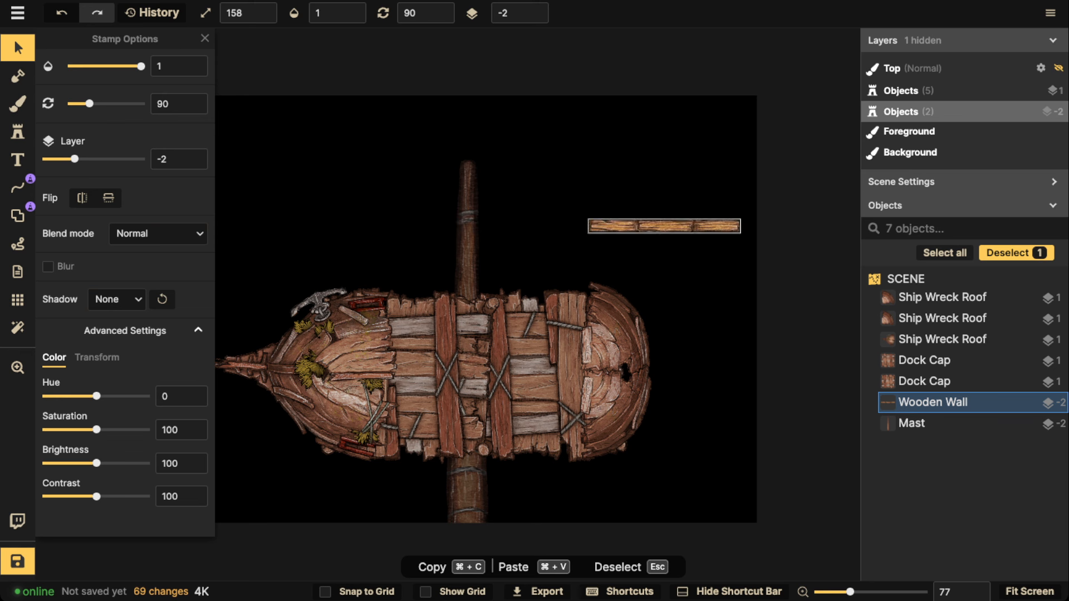
Tilt the mast to a rotation of 3 and shift it slightly left
{"action": "left_click", "coordinate": [469, 239]}
{"action": "left_click_drag", "start_coordinate": [669, 318], "coordinate": [673, 334]}
{"action": "left_click_drag", "start_coordinate": [469, 357], "coordinate": [465, 359]}
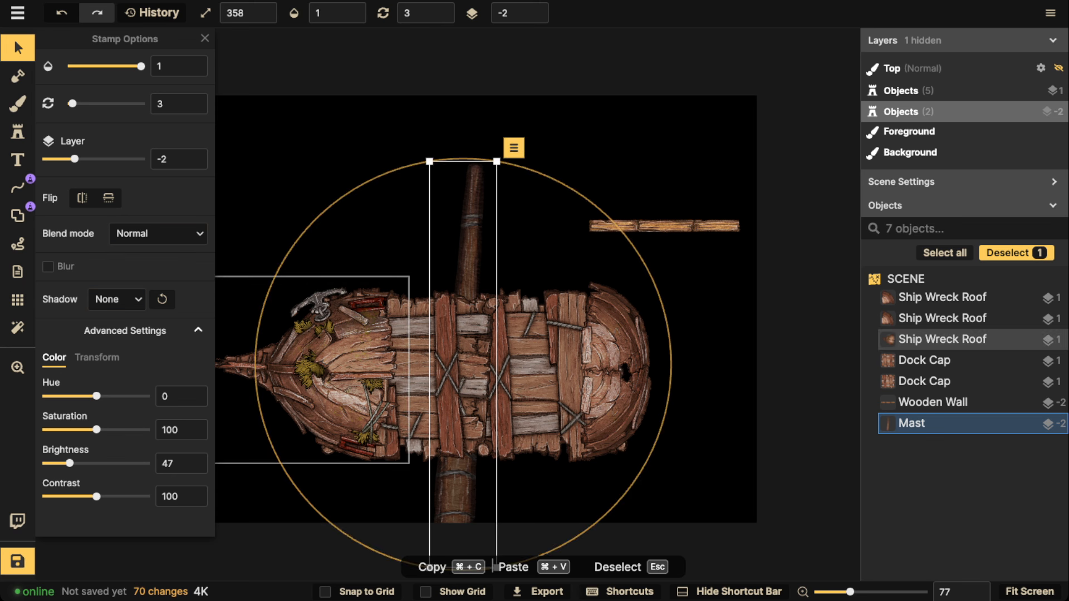
Select the five ship stamps without the mast, rotate them slightly counterclockwise, and move them up the mast
{"action": "left_click_drag", "start_coordinate": [255, 312], "coordinate": [615, 404]}
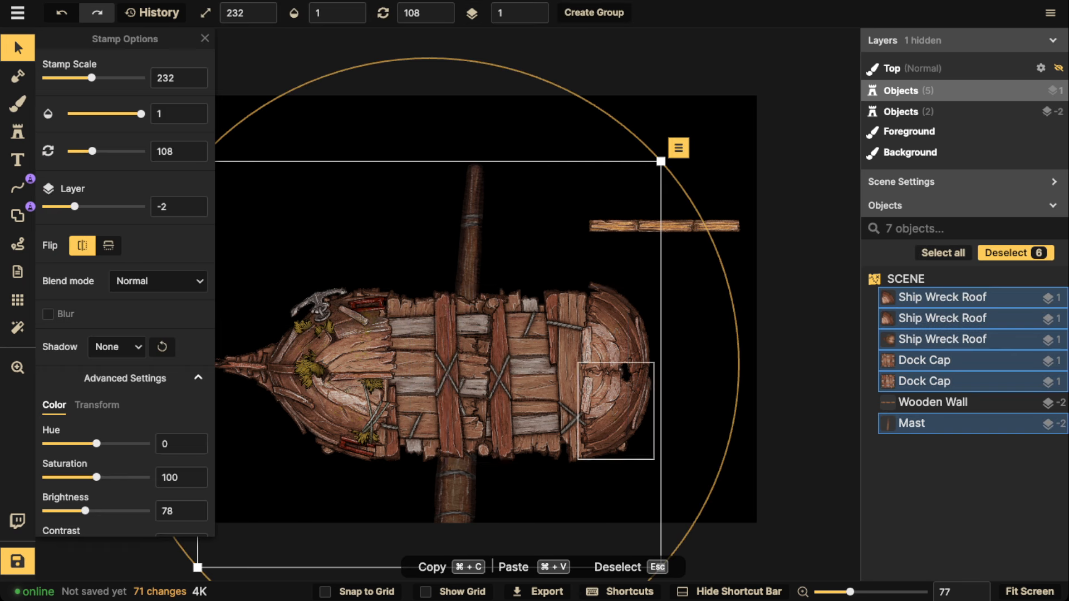
{"action": "left_click", "coordinate": [471, 250], "text": "shift"}
{"action": "left_click_drag", "start_coordinate": [678, 348], "coordinate": [677, 342]}
{"action": "mouse_move", "coordinate": [467, 362]}
{"action": "left_mouse_down"}
{"action": "mouse_move", "coordinate": [477, 365]}
{"action": "mouse_move", "coordinate": [467, 347]}
{"action": "left_mouse_up"}
{"action": "key", "text": "Escape"}
Straighten the mast by resetting its rotation to 0
{"action": "left_click", "coordinate": [470, 248]}
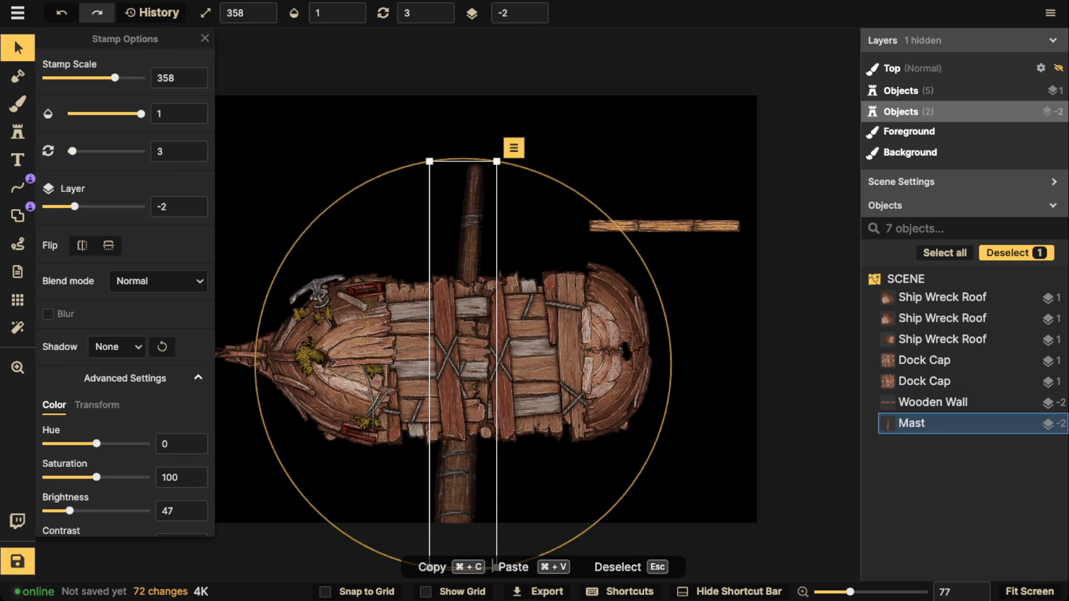
{"action": "left_click_drag", "start_coordinate": [672, 358], "coordinate": [671, 353]}
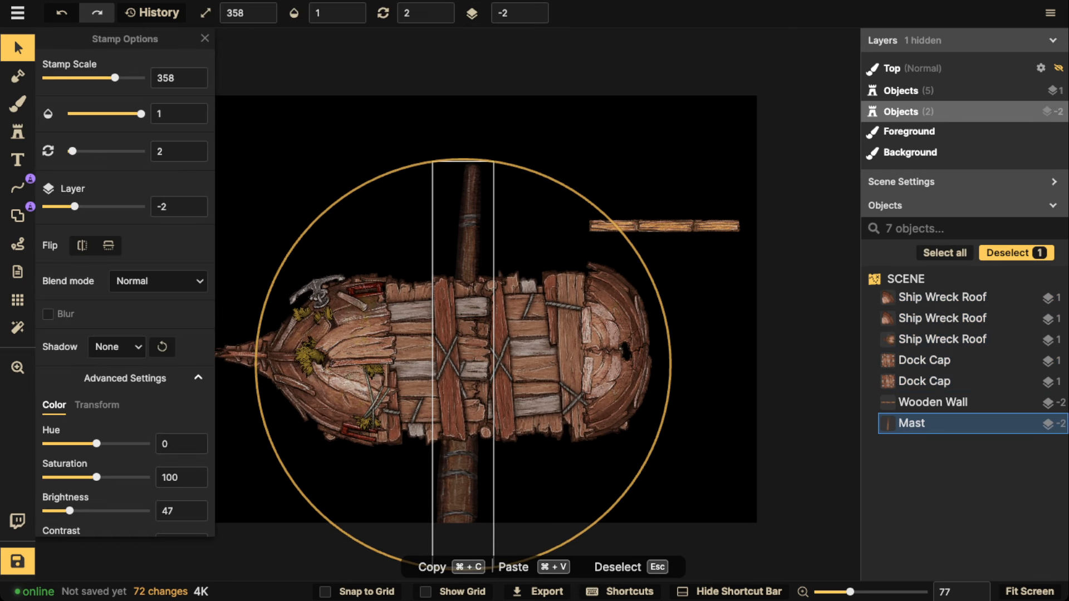
{"action": "key", "text": "Escape"}
{"action": "left_click", "coordinate": [463, 356]}
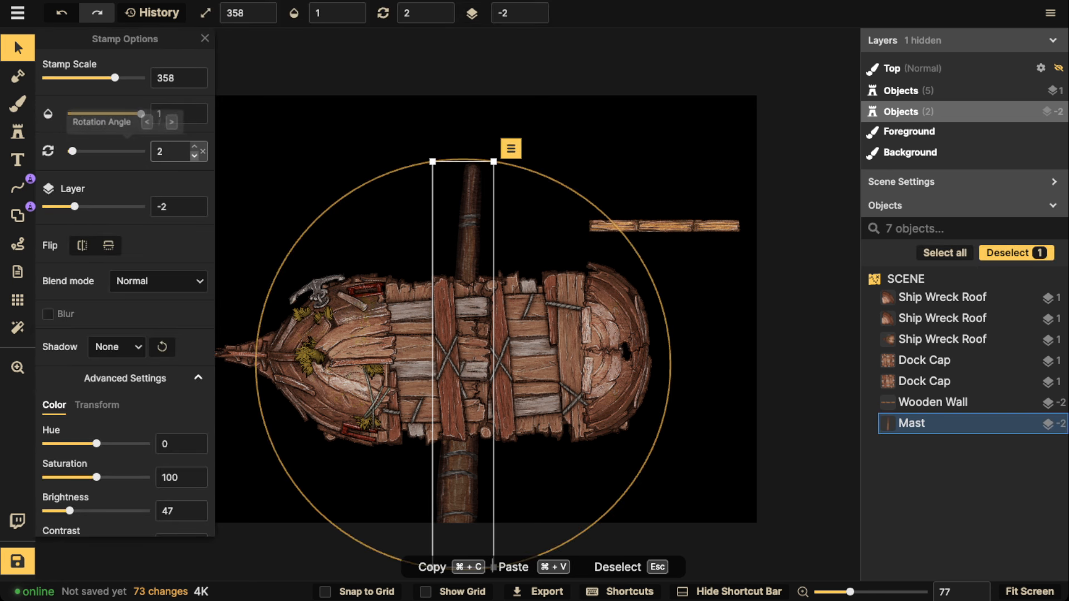
{"action": "left_click", "coordinate": [202, 151]}
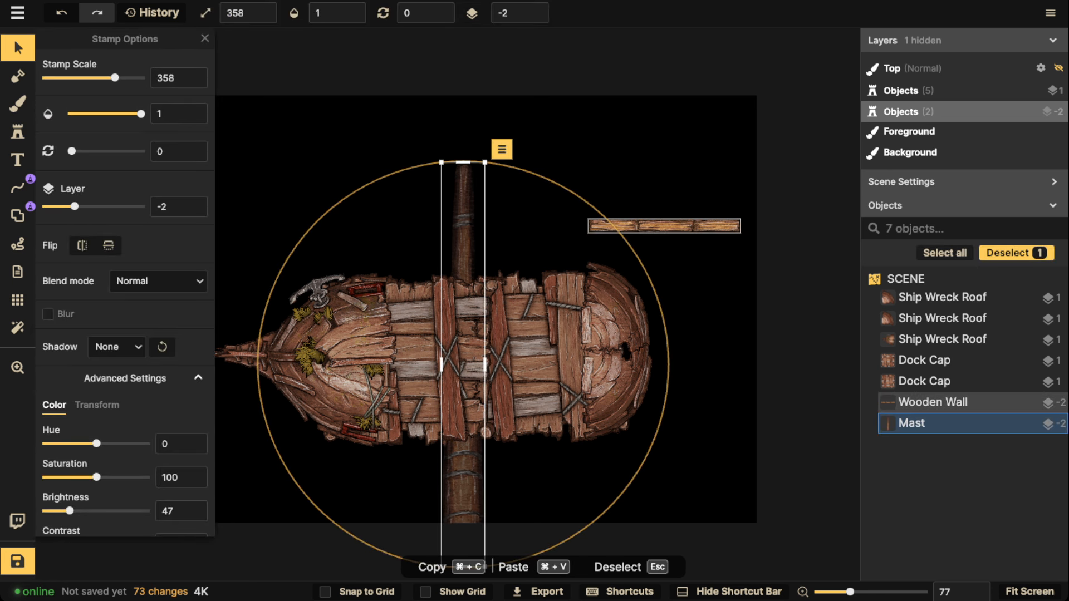
Move the wooden wall across the mast above the ship as a crossbeam and darken it to brightness 74
{"action": "left_click", "coordinate": [664, 226]}
{"action": "scroll", "coordinate": [679, 225], "scroll_direction": "up", "scroll_amount": 3}
{"action": "left_click_drag", "start_coordinate": [678, 226], "coordinate": [421, 242]}
{"action": "scroll", "coordinate": [125, 278], "scroll_direction": "down", "scroll_amount": 2}
{"action": "left_click", "coordinate": [83, 463]}
{"action": "scroll", "coordinate": [365, 243], "scroll_direction": "down", "scroll_amount": 1}
Look through the "wood wall" stamps and choose the wood wall from the Tavern: Bar pack
{"action": "left_click", "coordinate": [18, 132]}
{"action": "left_click", "coordinate": [124, 86]}
{"action": "scroll", "coordinate": [625, 359], "scroll_direction": "down", "scroll_amount": 18}
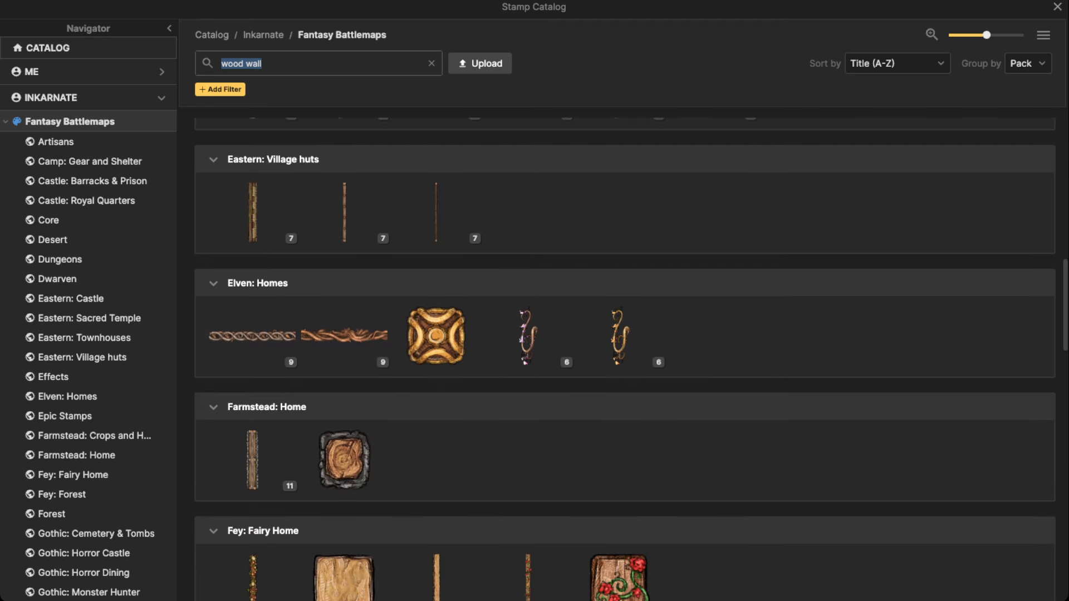
{"action": "scroll", "coordinate": [619, 350], "scroll_direction": "down", "scroll_amount": 14}
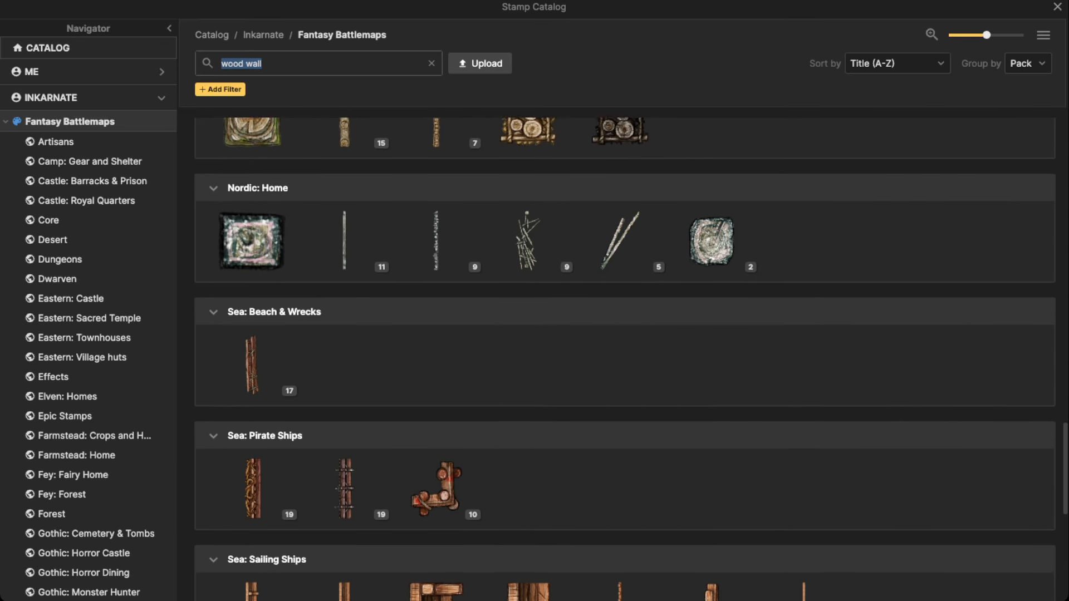
{"action": "scroll", "coordinate": [620, 349], "scroll_direction": "down", "scroll_amount": 3}
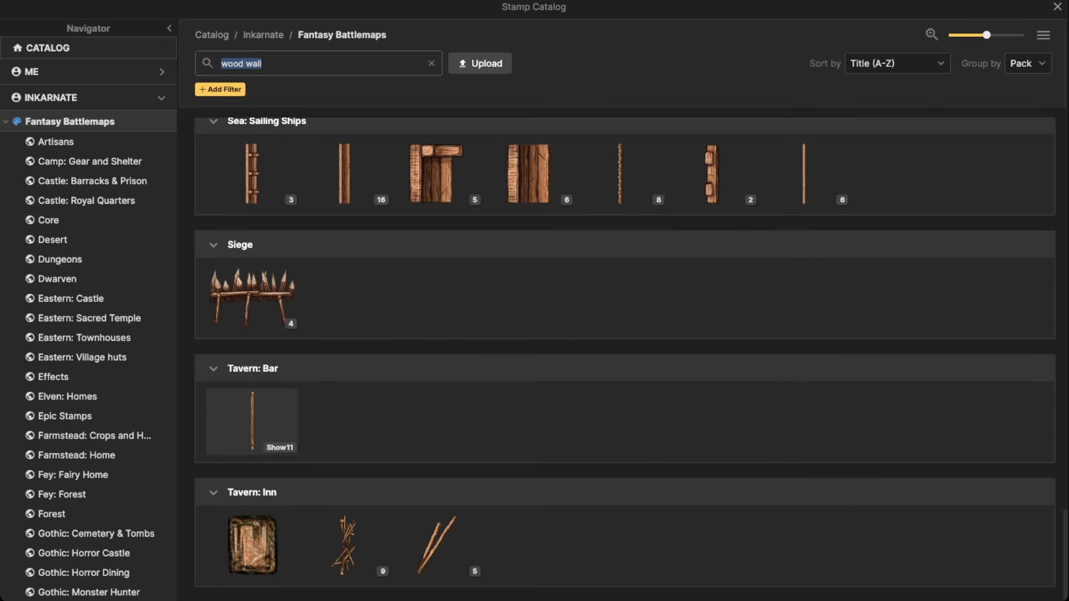
{"action": "left_click", "coordinate": [253, 421]}
Place wood wall variant 6 at scale 158, rotated to 330, on the crossbeam's left end
{"action": "key", "text": "6"}
{"action": "scroll", "coordinate": [396, 225], "scroll_direction": "up", "scroll_amount": 2}
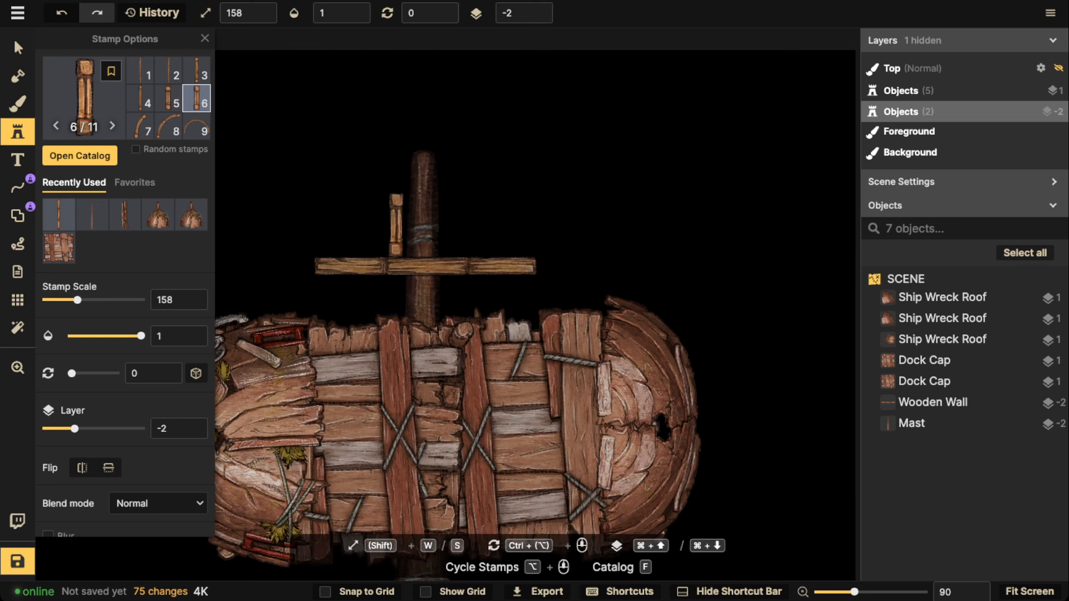
{"action": "left_click_drag", "start_coordinate": [346, 191], "coordinate": [316, 244]}
{"action": "key", "text": "Escape"}
Raise the crossbeam to layer -1 and darken the angled wood wall at its left end to brightness 60
{"action": "left_click", "coordinate": [425, 266]}
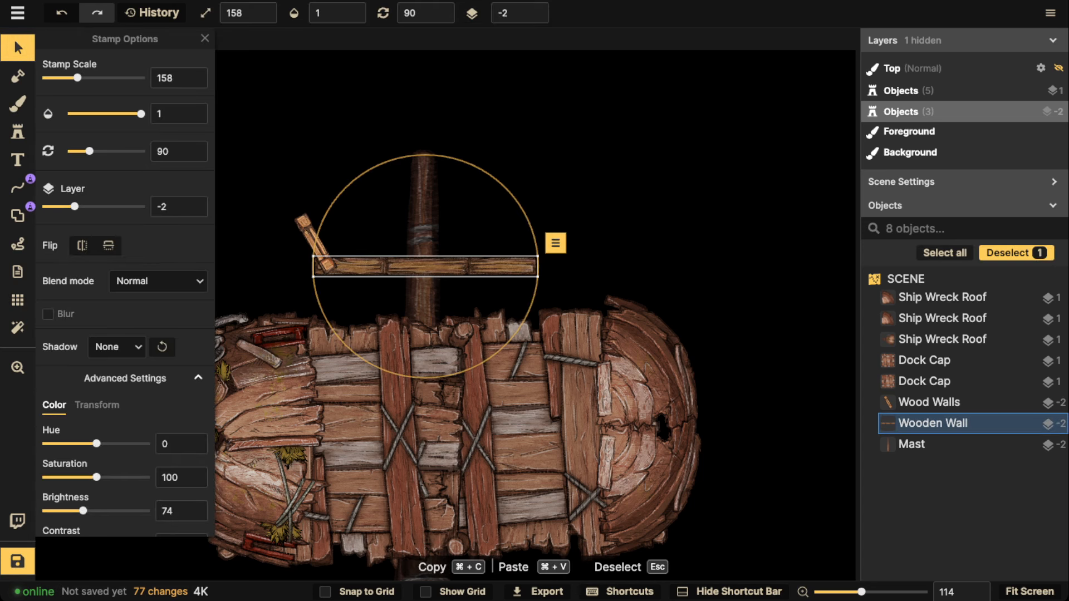
{"action": "left_click", "coordinate": [535, 8]}
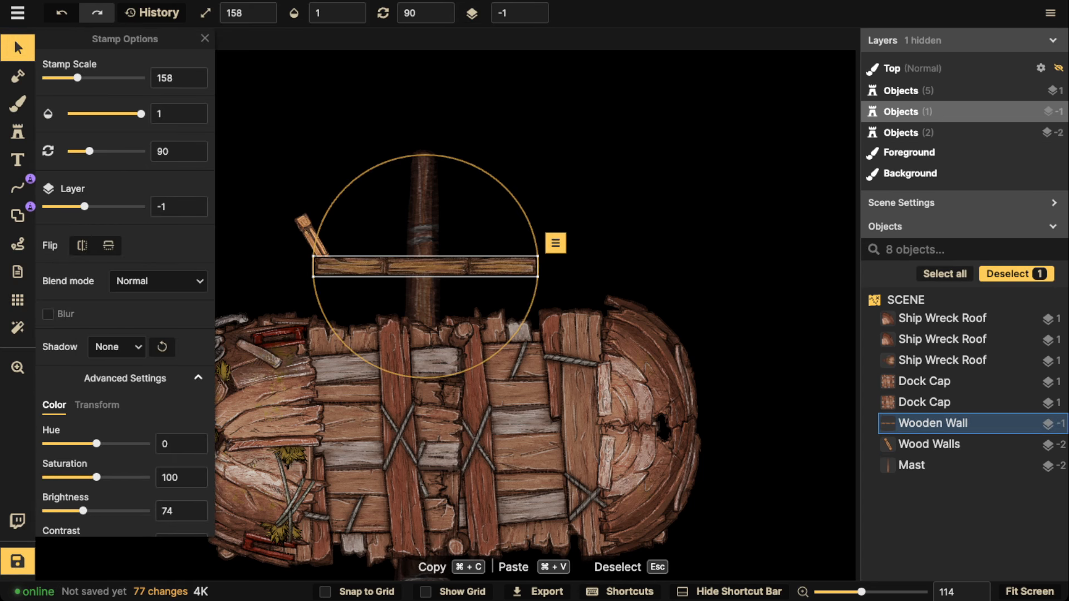
{"action": "left_click", "coordinate": [929, 444]}
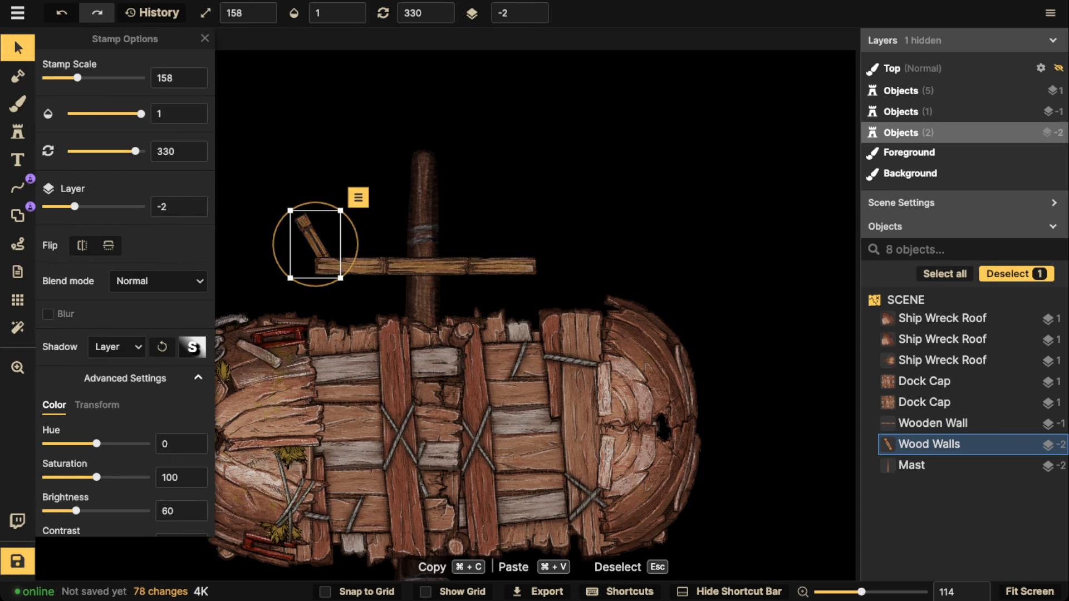
Duplicate the angled wood wall, rotate the copy to 30, and place it at the crossbeam's right end
{"action": "key", "text": "super+v"}
{"action": "scroll", "coordinate": [536, 244], "scroll_direction": "up", "scroll_amount": 4}
{"action": "key", "text": "super+c"}
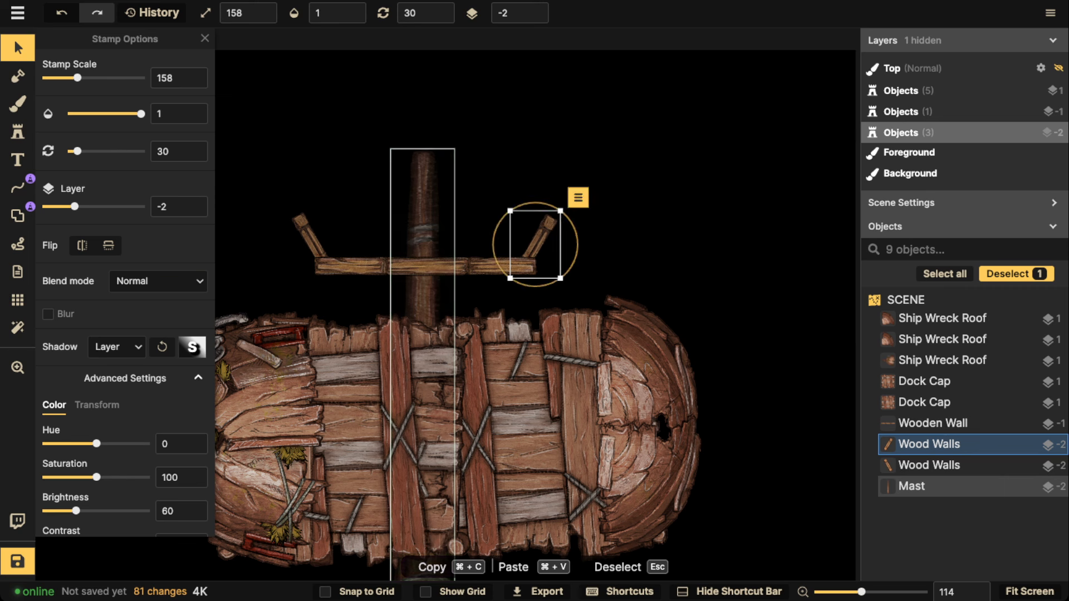
Add three more copies of the wood wall support at rotation 0, standing along the crossbeam between the two angled end supports
{"action": "key", "text": "super+v"}
{"action": "scroll", "coordinate": [396, 235], "scroll_direction": "down", "scroll_amount": 2}
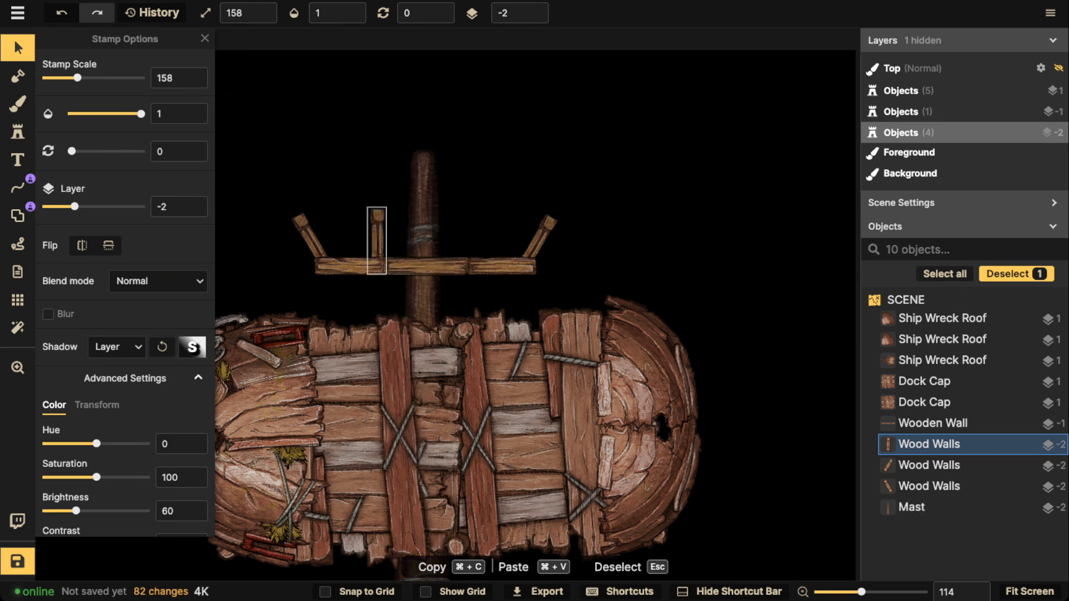
{"action": "key", "text": "super+v"}
{"action": "key", "text": "super+v"}
{"action": "key", "text": "Escape"}
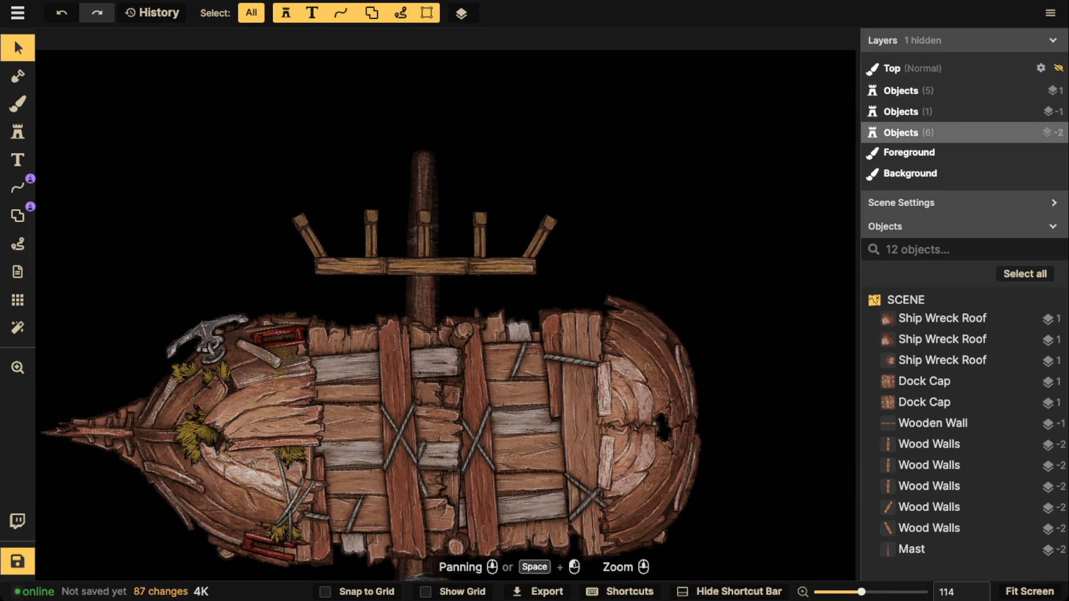
Space the inner supports evenly along the crossbeam and tilt the two flanking the central one slightly outward
{"action": "left_click", "coordinate": [371, 241]}
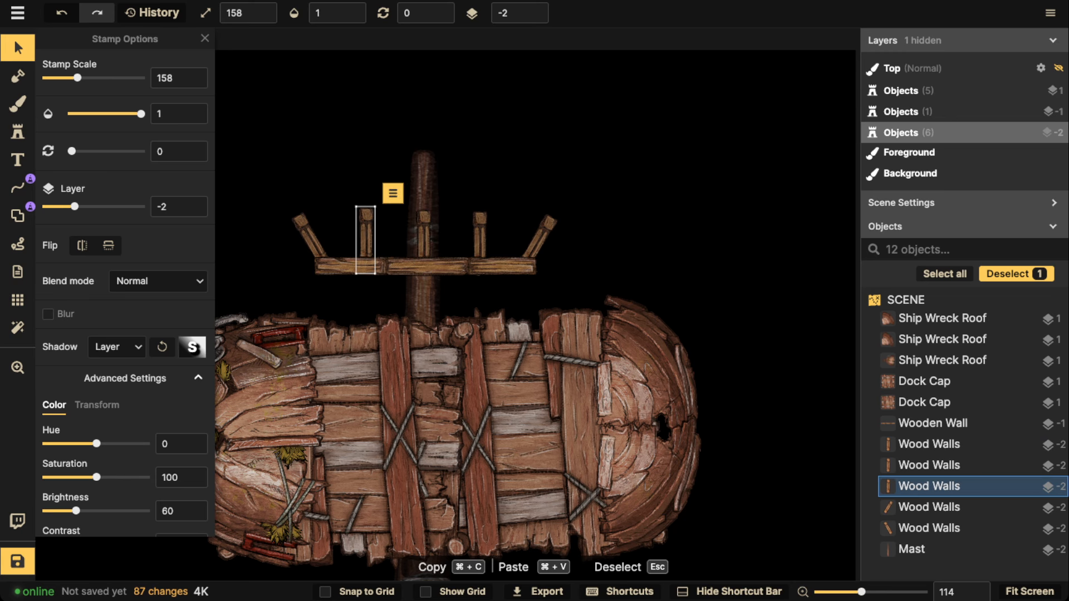
{"action": "left_click", "coordinate": [480, 241]}
{"action": "left_click", "coordinate": [480, 241]}
{"action": "scroll", "coordinate": [506, 242], "scroll_direction": "up", "scroll_amount": 3}
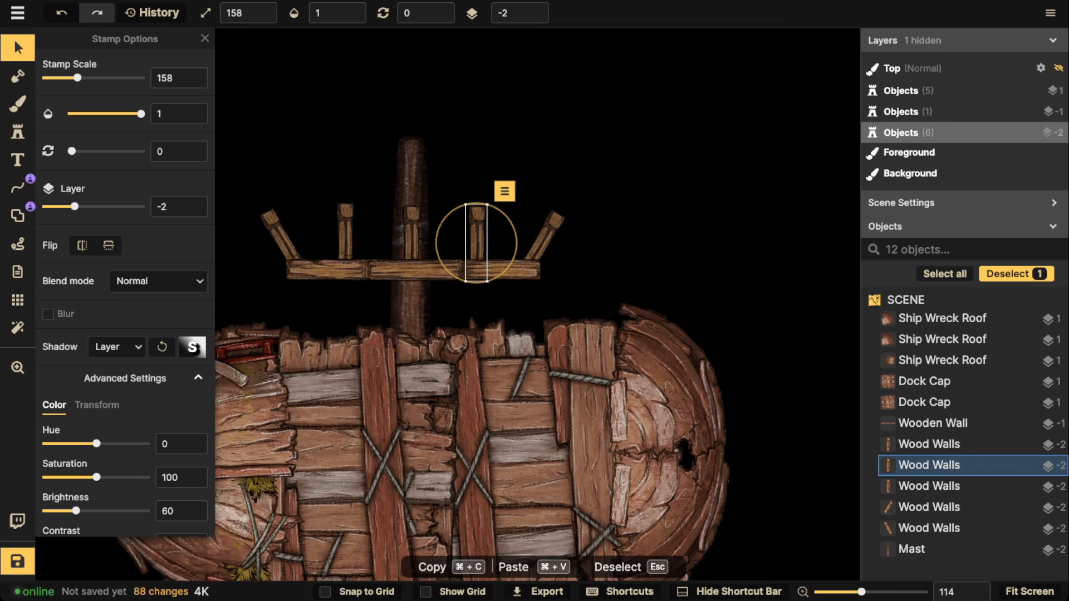
{"action": "left_click_drag", "start_coordinate": [520, 243], "coordinate": [520, 252]}
{"action": "left_click", "coordinate": [346, 233]}
{"action": "scroll", "coordinate": [345, 233], "scroll_direction": "up", "scroll_amount": 3}
Place wood wall variant 1 as a top rail across the five supports, at scale 188, rotation 90 and layer -2
{"action": "left_click", "coordinate": [18, 132]}
{"action": "scroll", "coordinate": [169, 83], "scroll_direction": "up", "scroll_amount": 1}
{"action": "key", "text": "1"}
{"action": "scroll", "coordinate": [401, 169], "scroll_direction": "down", "scroll_amount": 8}
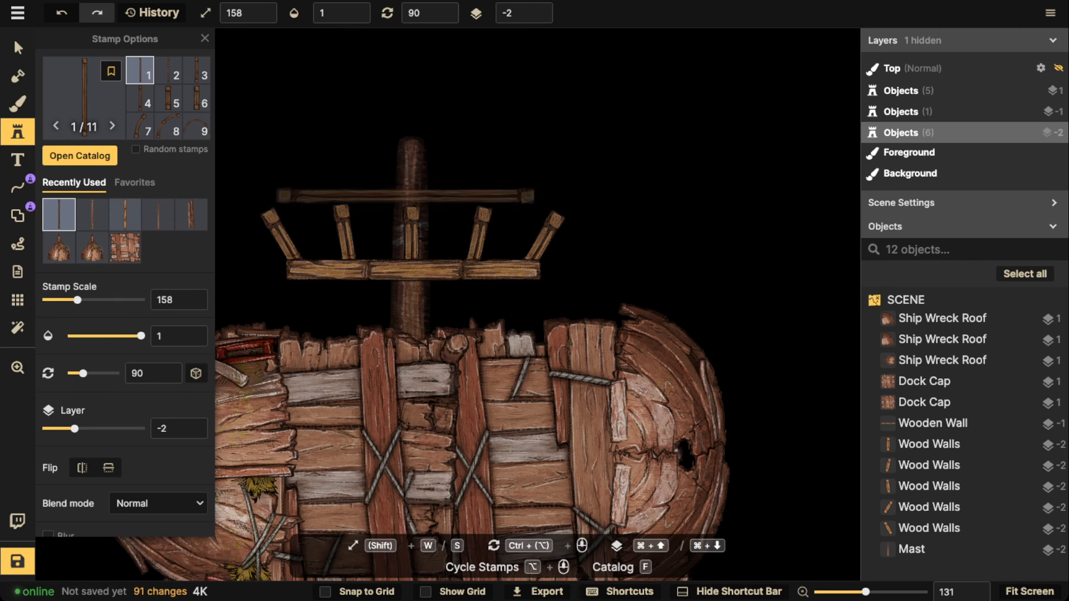
{"action": "key", "text": "w"}
{"action": "key", "text": "w"}
{"action": "key", "text": "w"}
{"action": "key", "text": "w"}
{"action": "left_click", "coordinate": [407, 211]}
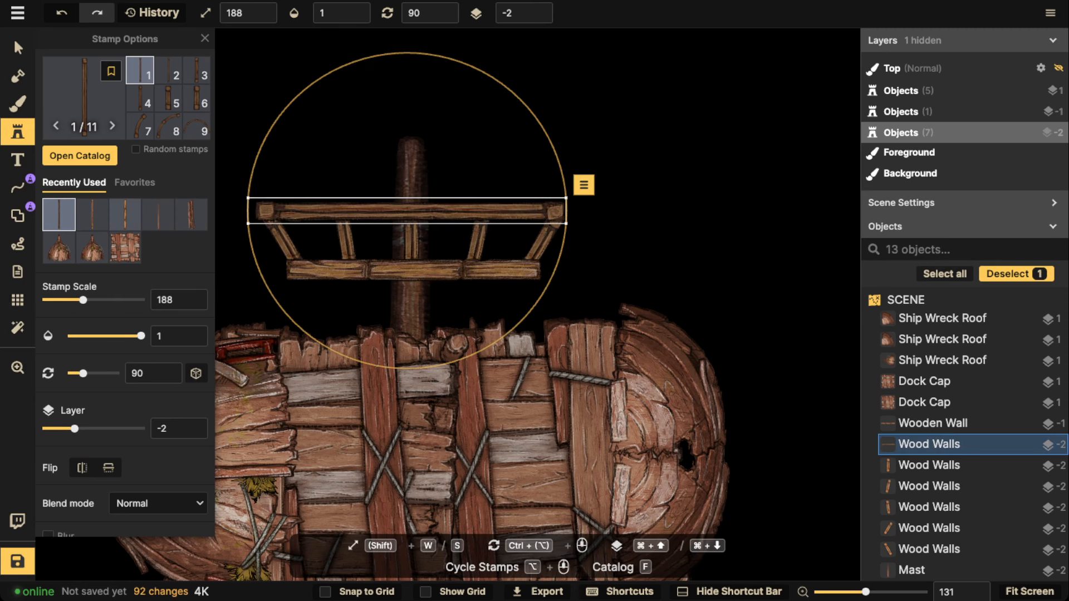
Select the five supports between the crossbeam and the top rail together and lower their brightness
{"action": "left_click", "coordinate": [18, 48]}
{"action": "scroll", "coordinate": [223, 218], "scroll_direction": "up", "scroll_amount": 1}
{"action": "left_click", "coordinate": [285, 241]}
{"action": "left_click", "coordinate": [346, 241], "text": "shift"}
{"action": "left_click", "coordinate": [412, 241], "text": "shift"}
{"action": "left_click", "coordinate": [478, 241], "text": "shift"}
{"action": "left_click", "coordinate": [542, 241], "text": "shift"}
{"action": "left_click", "coordinate": [18, 48]}
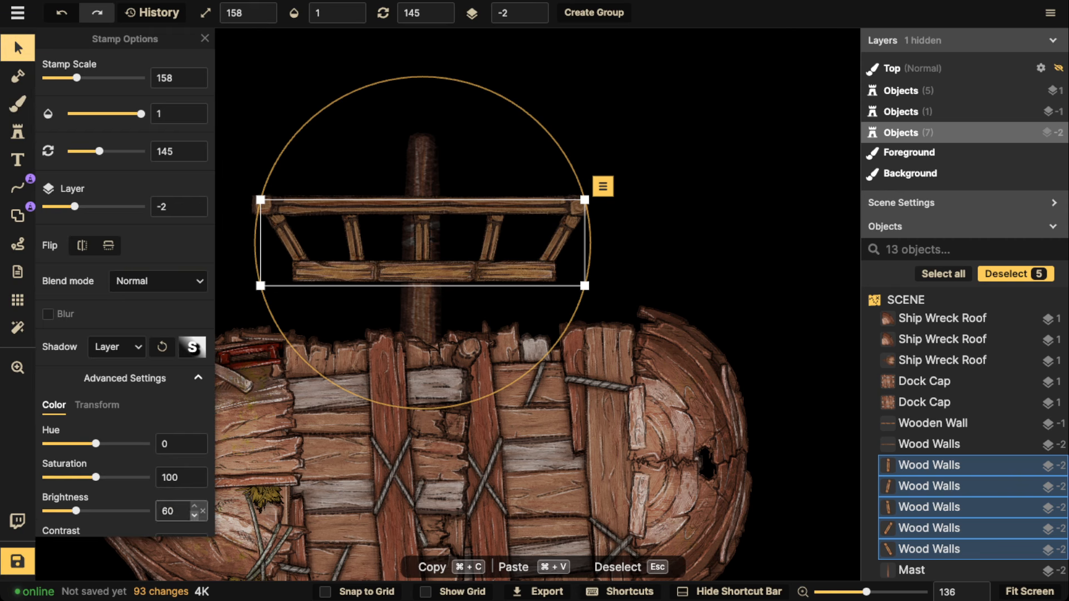
{"action": "key", "text": "Down"}
{"action": "key", "text": "Down"}
{"action": "key", "text": "Down"}
{"action": "key", "text": "Down"}
{"action": "key", "text": "Down"}
{"action": "key", "text": "Down"}
{"action": "key", "text": "Down"}
{"action": "key", "text": "Down"}
{"action": "key", "text": "Down"}
{"action": "key", "text": "Down"}
{"action": "key", "text": "Down"}
{"action": "key", "text": "Down"}
{"action": "key", "text": "Down"}
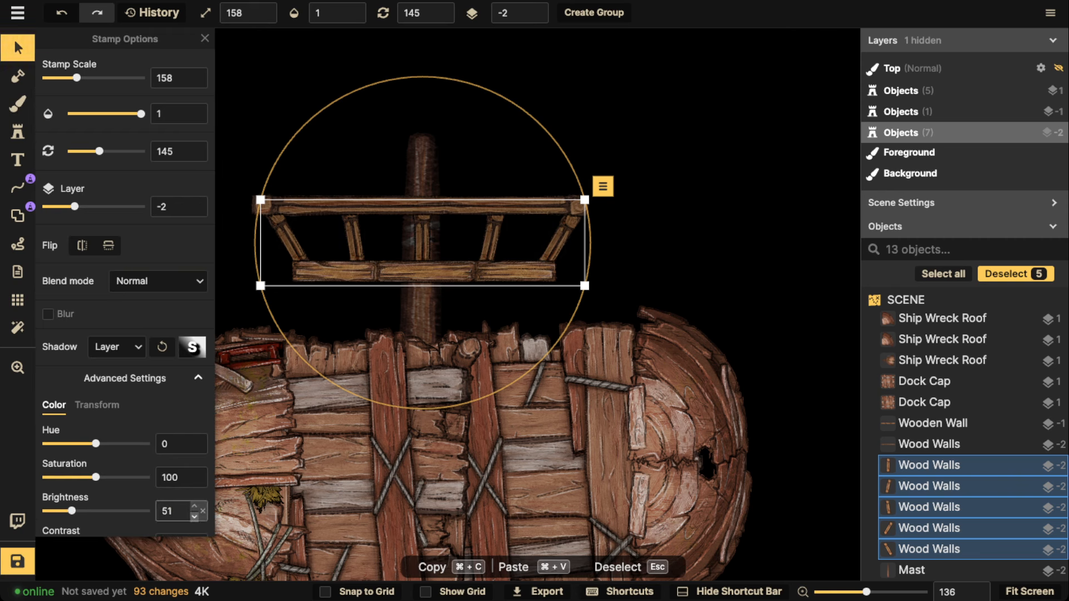
{"action": "key", "text": "Down"}
{"action": "key", "text": "Down"}
{"action": "scroll", "coordinate": [398, 165], "scroll_direction": "down", "scroll_amount": 5}
{"action": "left_click", "coordinate": [411, 164]}
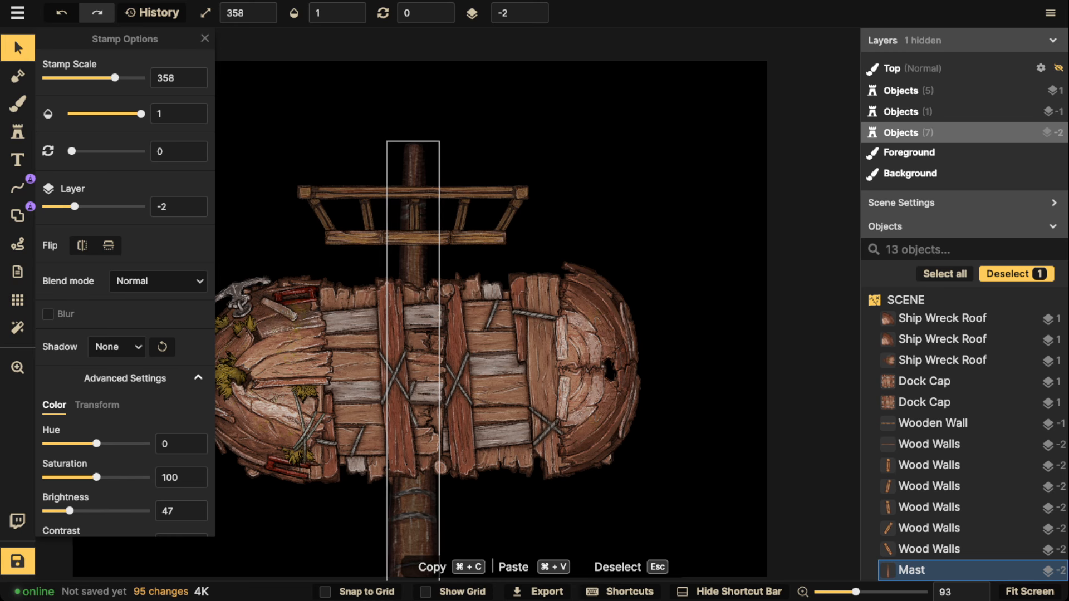
{"action": "key", "text": "Escape"}
{"action": "scroll", "coordinate": [398, 164], "scroll_direction": "down", "scroll_amount": 3}
{"action": "scroll", "coordinate": [398, 164], "scroll_direction": "down", "scroll_amount": 1}
{"action": "key", "text": "Escape"}
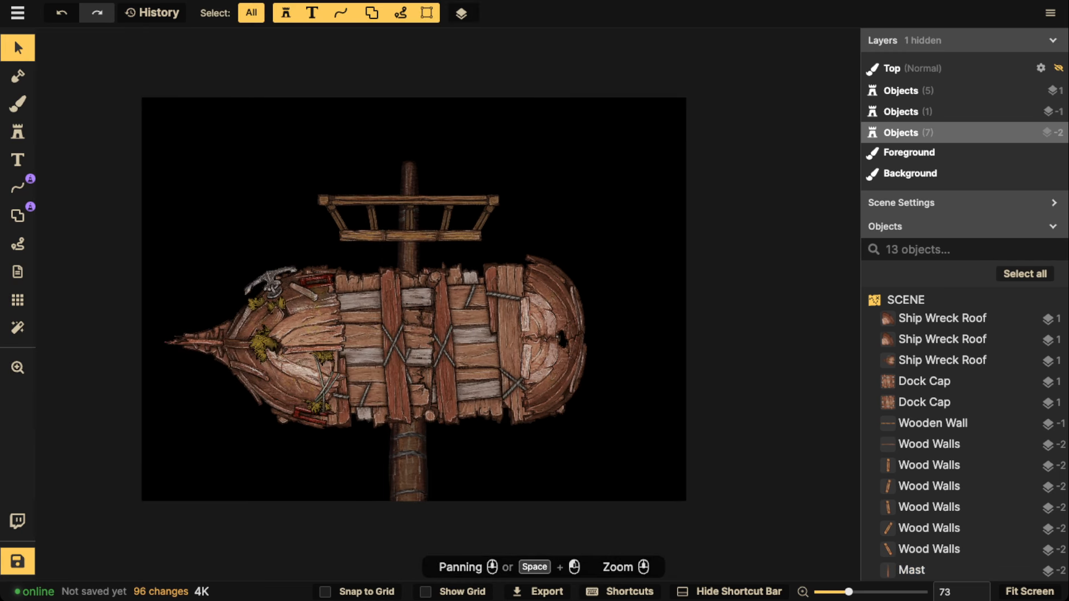
Search the stamp catalog for "flag" and place a skull-and-crossbones pirate flag to the upper right of the crow's nest
{"action": "left_click", "coordinate": [18, 132]}
{"action": "left_click", "coordinate": [77, 99]}
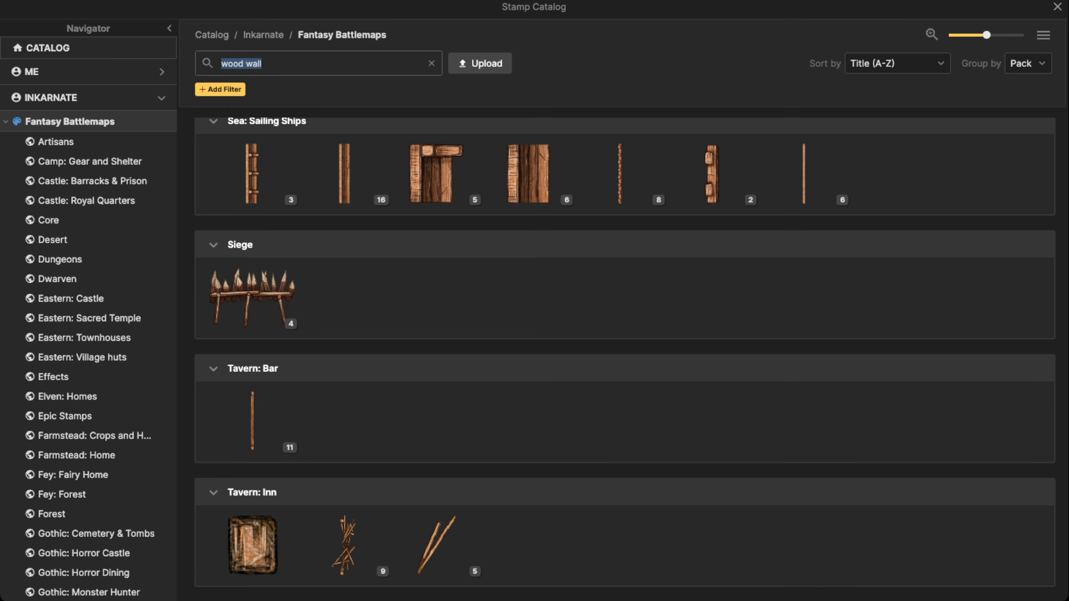
{"action": "type", "text": "flag"}
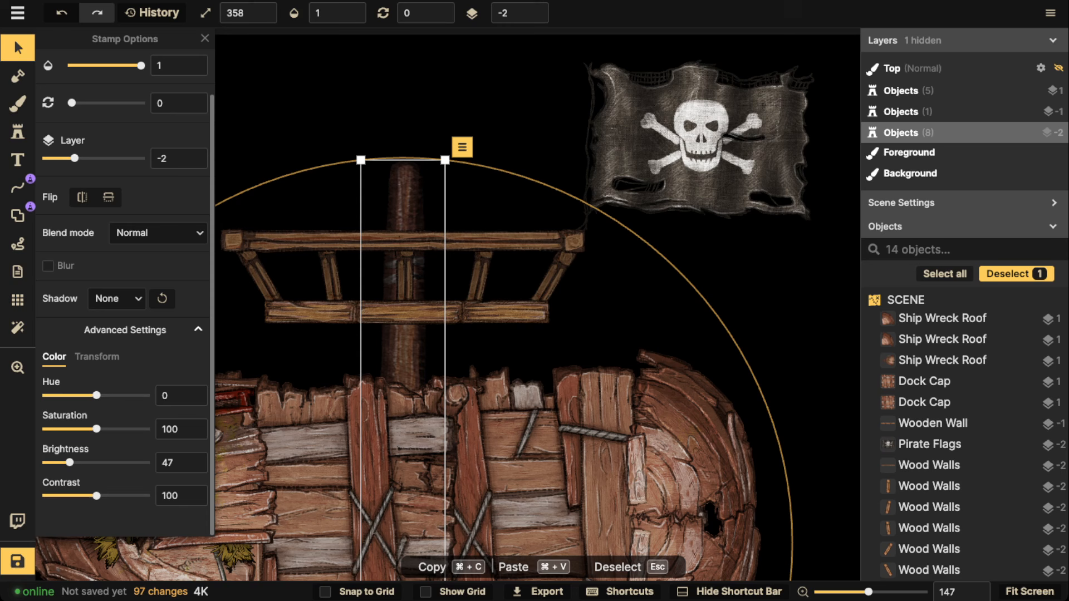
Stretch the mast upward by setting its transform height to 145
{"action": "left_click", "coordinate": [97, 356]}
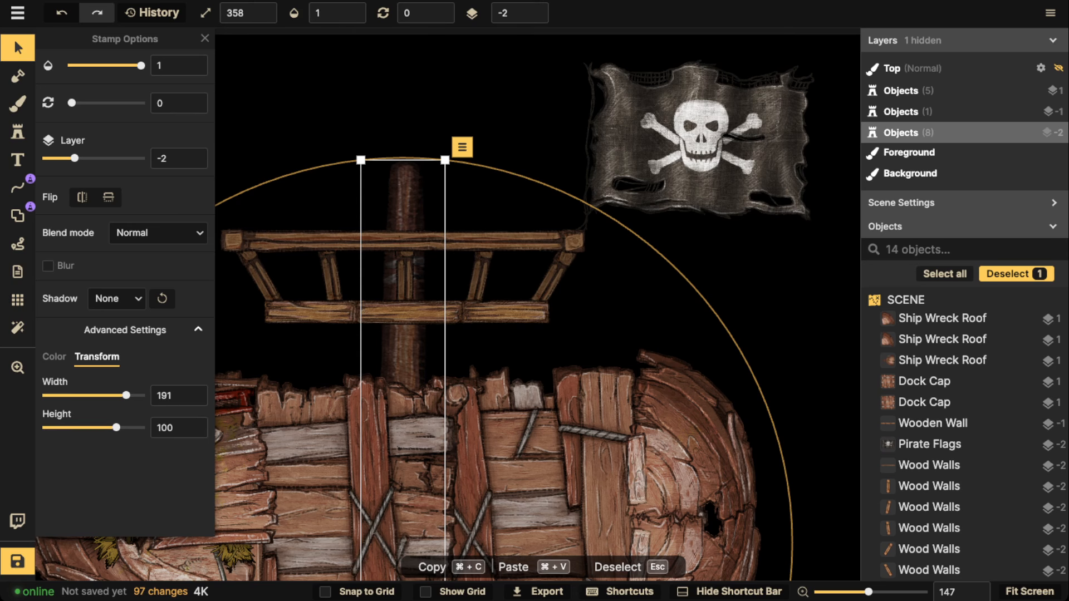
{"action": "left_click_drag", "start_coordinate": [116, 428], "coordinate": [122, 428]}
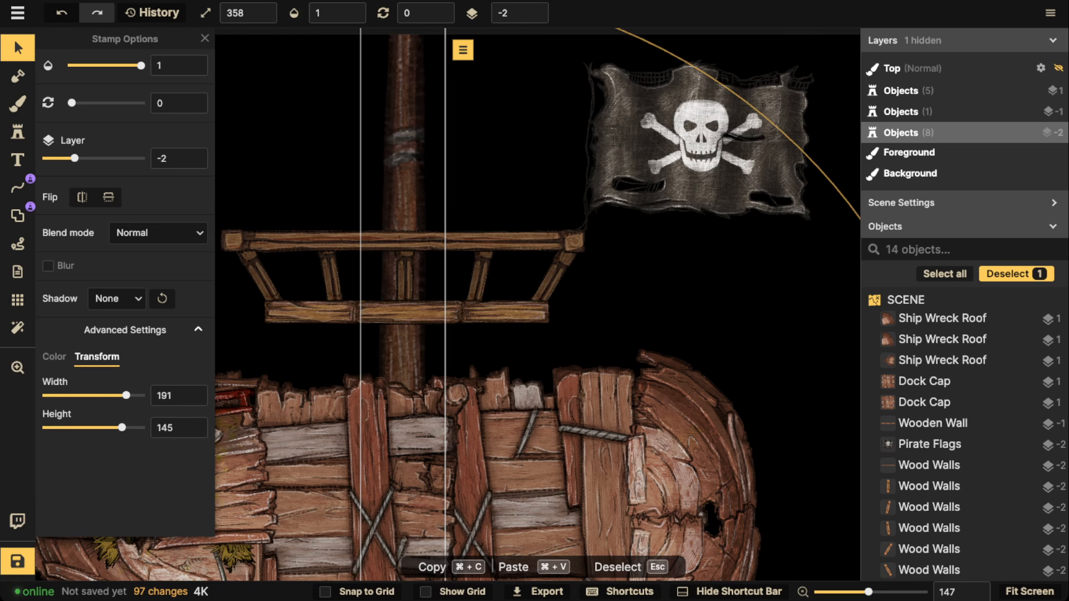
Group the mast, crow's nest pieces and pirate flag, and rename the group Mast
{"action": "left_click", "coordinate": [930, 444]}
{"action": "key", "text": "super+g"}
{"action": "left_click", "coordinate": [615, 348]}
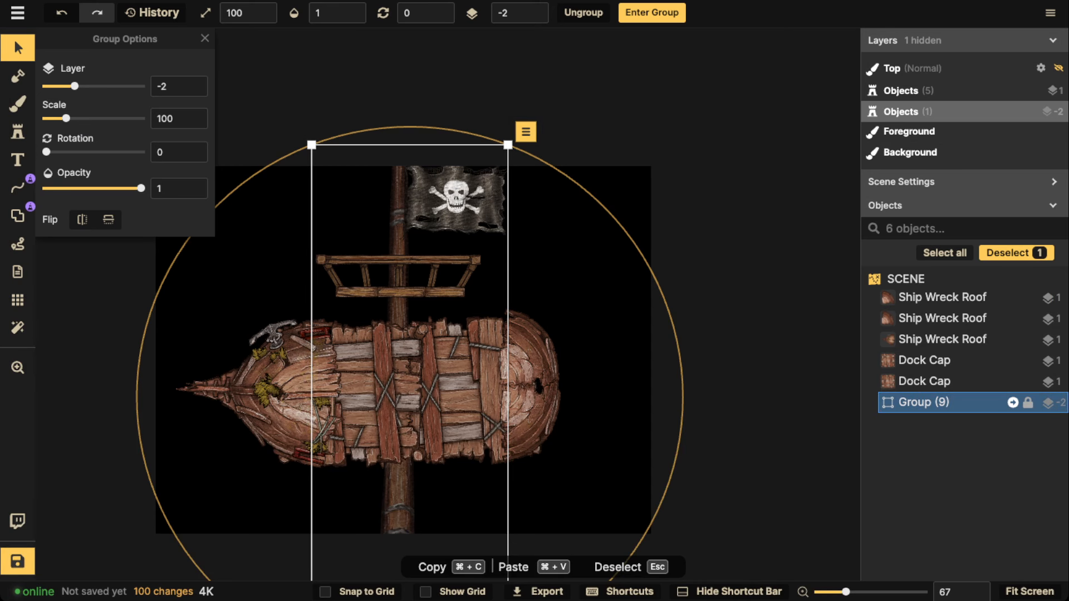
{"action": "right_click", "coordinate": [1025, 402]}
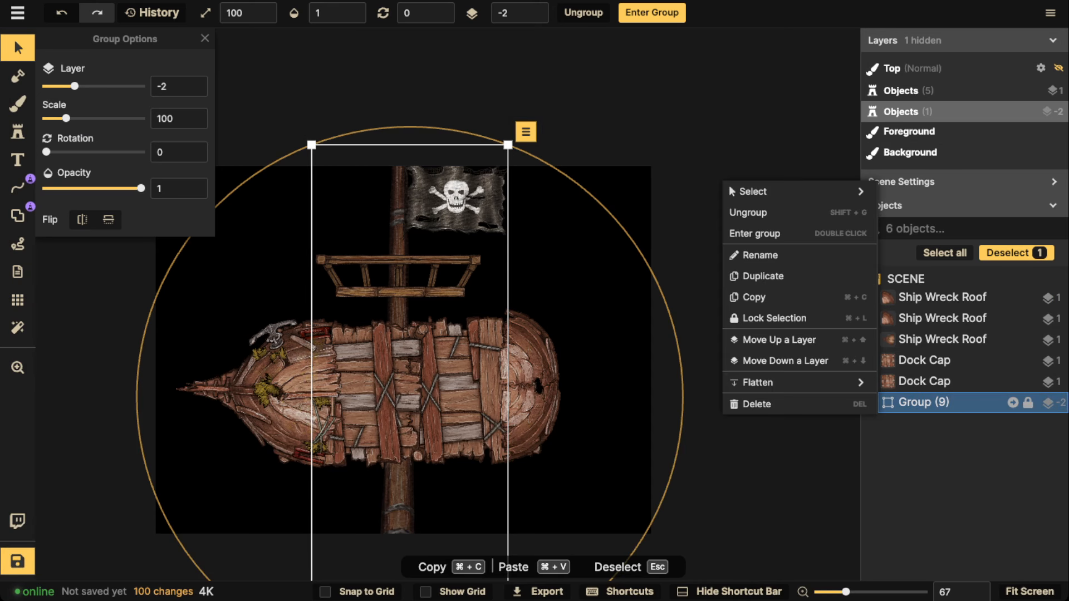
{"action": "left_click", "coordinate": [760, 255]}
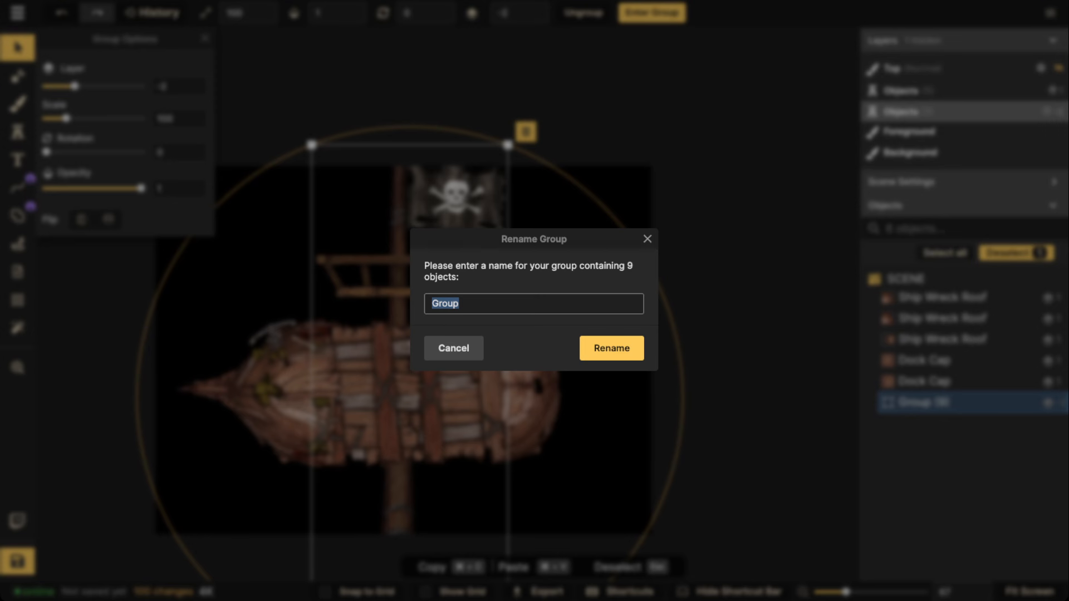
{"action": "type", "text": "Mast"}
{"action": "key", "text": "Return"}
Tilt the Mast group slightly clockwise and move the whole artwork down on the canvas
{"action": "left_click_drag", "start_coordinate": [640, 253], "coordinate": [650, 270]}
{"action": "key", "text": "super+a"}
{"action": "left_click_drag", "start_coordinate": [424, 379], "coordinate": [421, 405]}
Select the five hull and plank stamps, nudge them slightly up and to the right, and group them as Board
{"action": "left_click", "coordinate": [267, 415]}
{"action": "left_click", "coordinate": [312, 415], "text": "shift"}
{"action": "left_click", "coordinate": [362, 415], "text": "shift"}
{"action": "left_click", "coordinate": [457, 415], "text": "shift"}
{"action": "left_click", "coordinate": [527, 410], "text": "shift"}
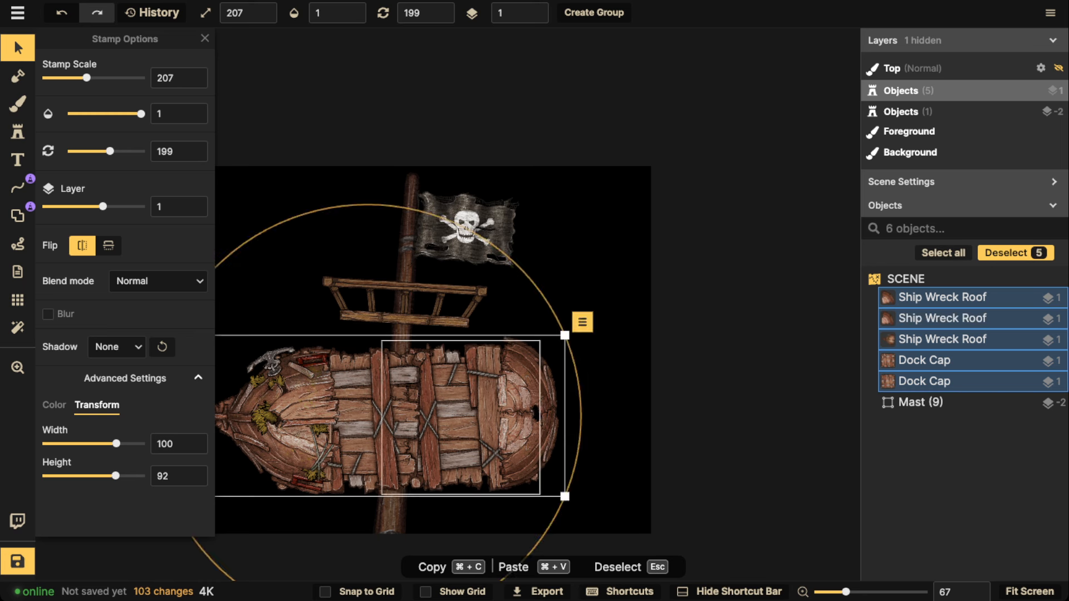
{"action": "left_click_drag", "start_coordinate": [526, 409], "coordinate": [530, 406]}
{"action": "left_click", "coordinate": [594, 13]}
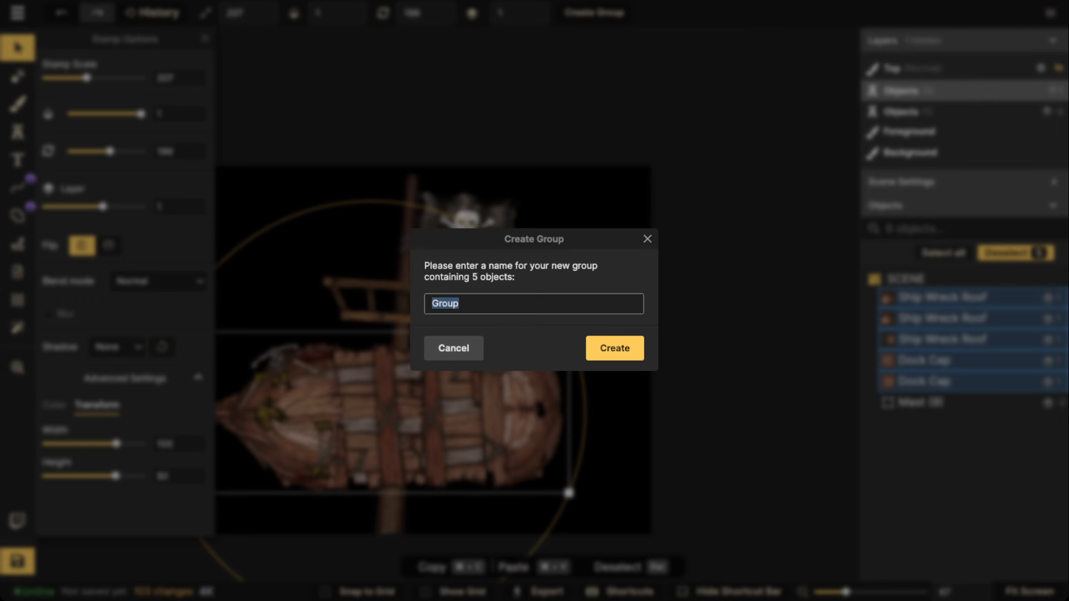
{"action": "type", "text": "Board"}
{"action": "key", "text": "Return"}
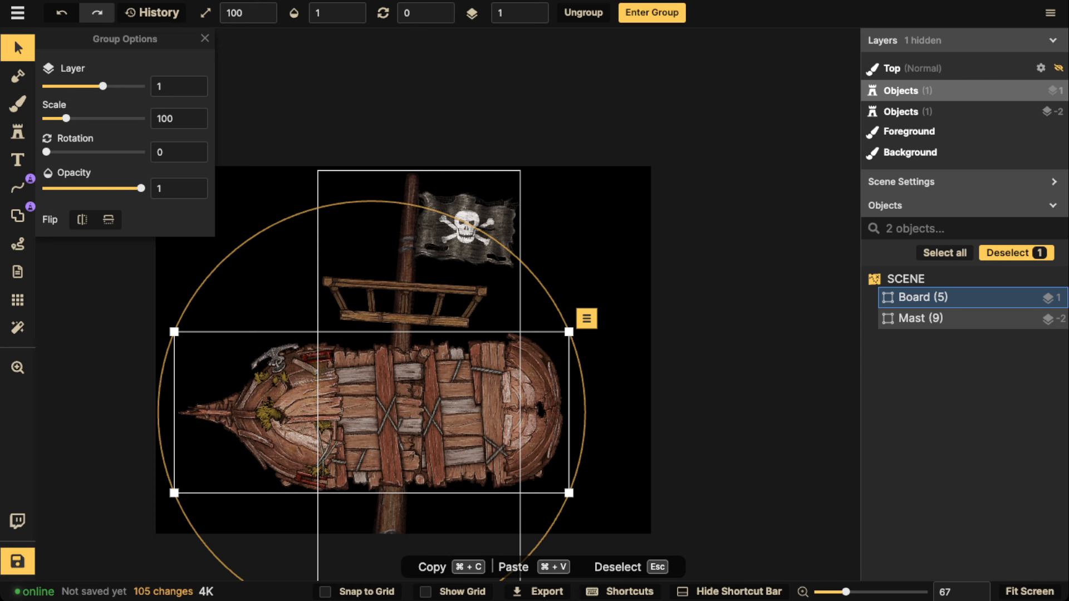
Slightly enlarge and lower the Board group over the mast's base, and nudge the whole artwork a little to the right
{"action": "key", "text": "Escape"}
{"action": "scroll", "coordinate": [381, 355], "scroll_direction": "down", "scroll_amount": 2}
{"action": "left_click", "coordinate": [412, 390]}
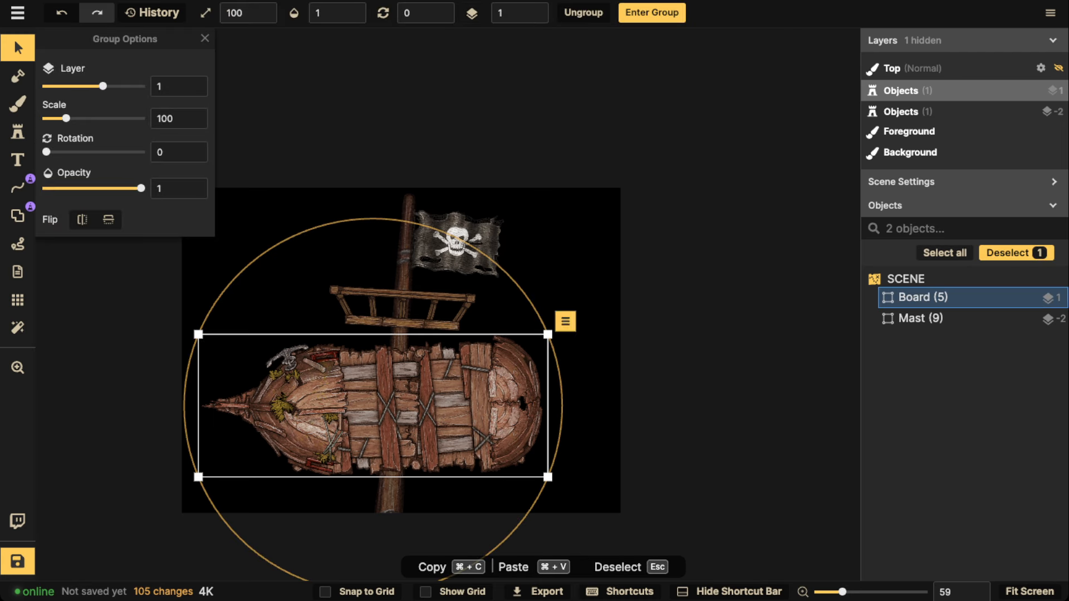
{"action": "left_click_drag", "start_coordinate": [548, 334], "coordinate": [566, 327]}
{"action": "left_click_drag", "start_coordinate": [412, 395], "coordinate": [410, 411]}
{"action": "key", "text": "Escape"}
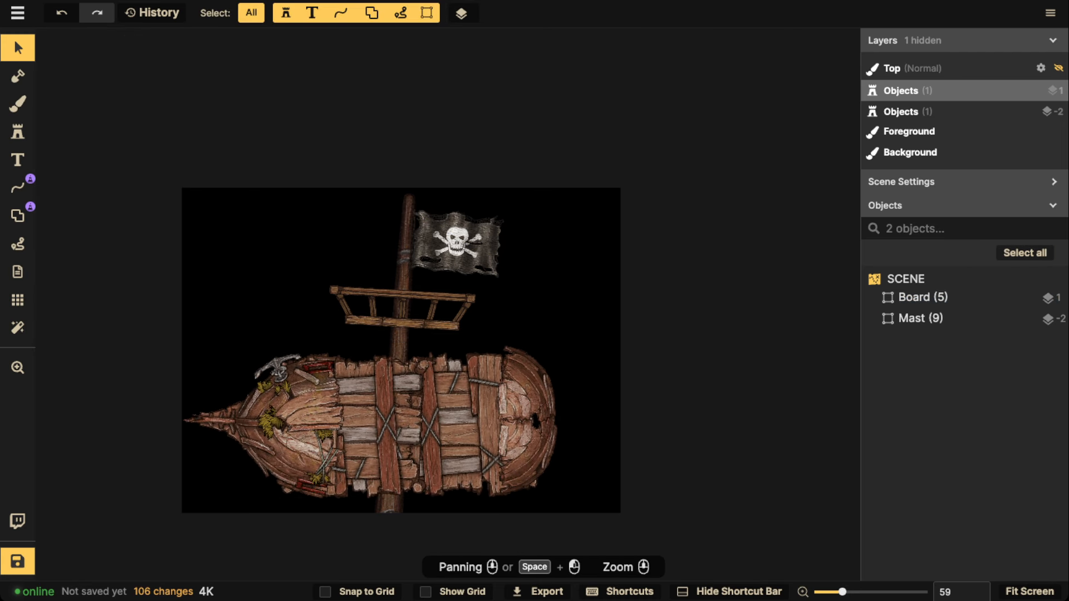
{"action": "key", "text": "super+a"}
{"action": "left_click_drag", "start_coordinate": [410, 412], "coordinate": [410, 413]}
{"action": "scroll", "coordinate": [314, 372], "scroll_direction": "up", "scroll_amount": 5}
Try a freehand rope line left of the mast and adjust the rope stroke to scale 212 with a darker colour
{"action": "left_click", "coordinate": [18, 188]}
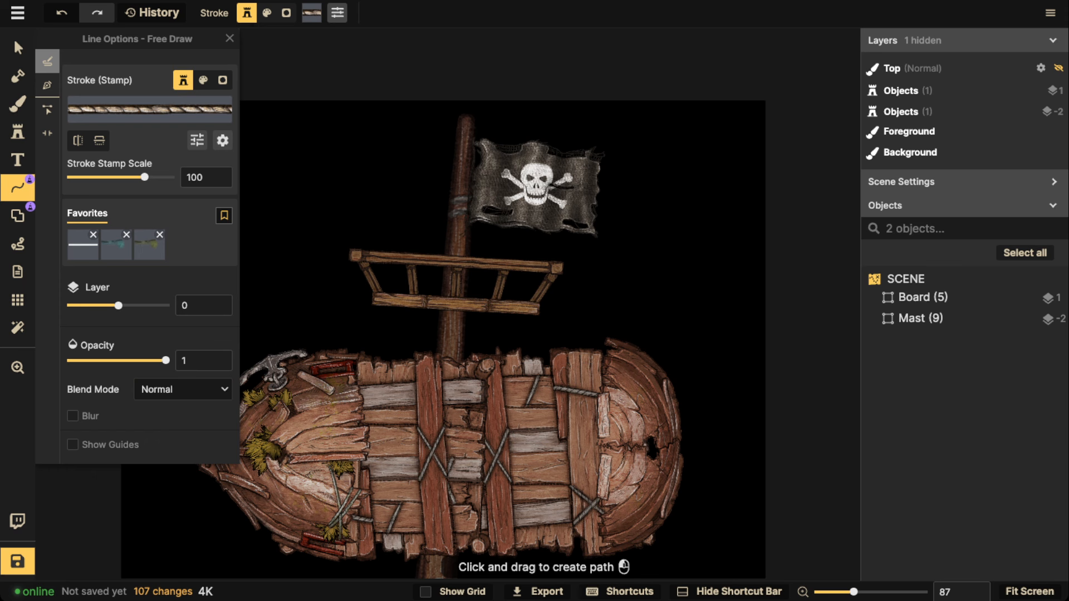
{"action": "mouse_move", "coordinate": [337, 144]}
{"action": "left_mouse_down"}
{"action": "mouse_move", "coordinate": [307, 177]}
{"action": "mouse_move", "coordinate": [440, 198]}
{"action": "left_mouse_up"}
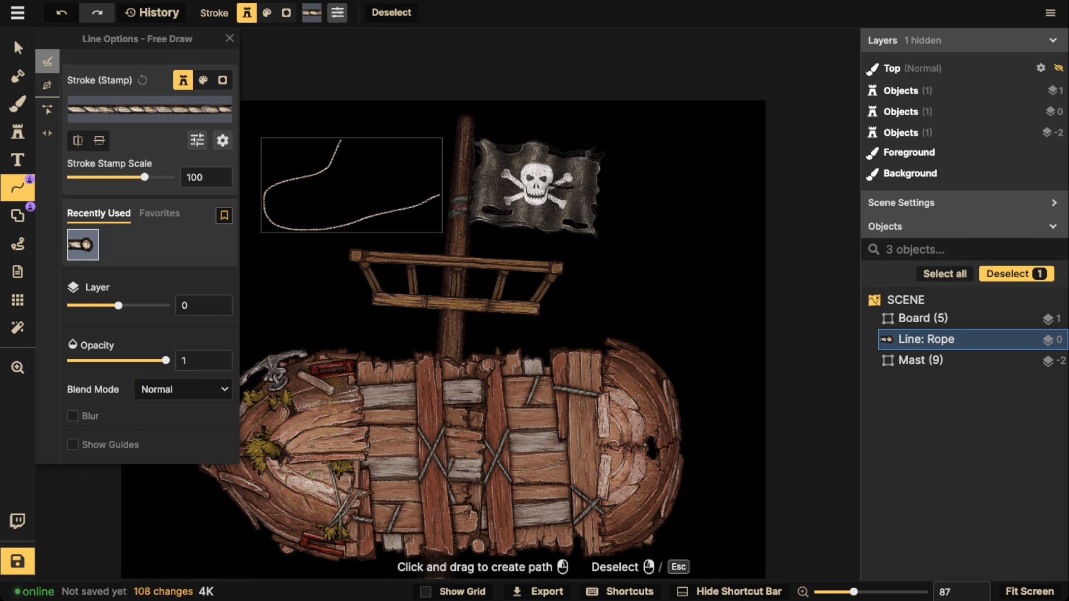
{"action": "mouse_move", "coordinate": [145, 177]}
{"action": "left_mouse_down"}
{"action": "mouse_move", "coordinate": [157, 177]}
{"action": "mouse_move", "coordinate": [144, 142]}
{"action": "left_mouse_up"}
{"action": "left_click", "coordinate": [197, 140]}
{"action": "left_click", "coordinate": [271, 38]}
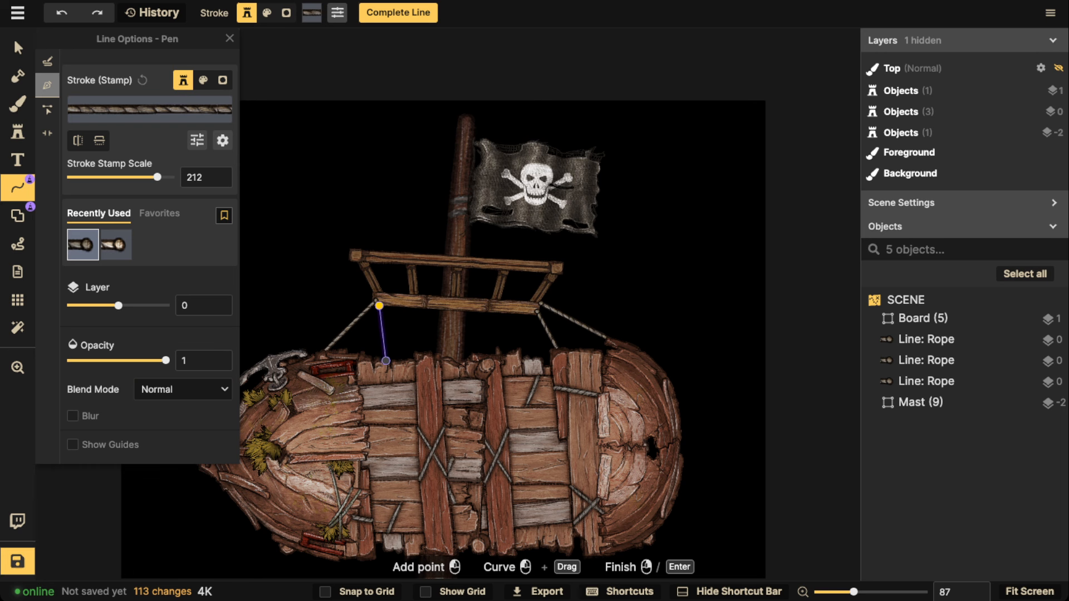
Complete the straight rope below the crow's nest's left end and draw two more from its middle down to the board
{"action": "key", "text": "Return"}
{"action": "left_click", "coordinate": [456, 310]}
{"action": "left_click", "coordinate": [441, 356]}
{"action": "right_click", "coordinate": [441, 357]}
{"action": "left_click", "coordinate": [468, 312]}
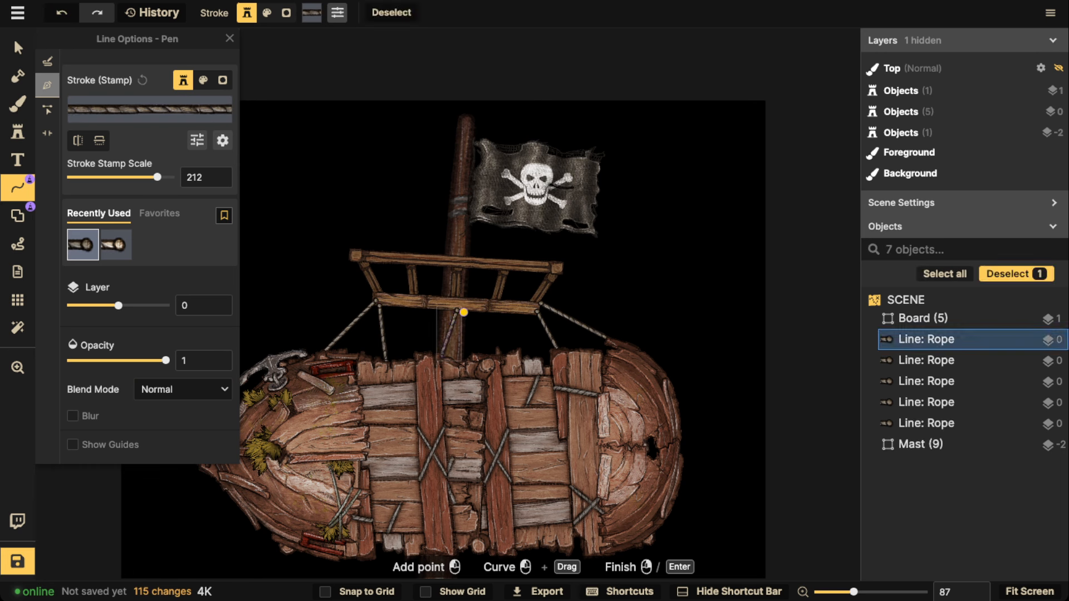
{"action": "left_click", "coordinate": [481, 355]}
{"action": "right_click", "coordinate": [481, 355]}
{"action": "scroll", "coordinate": [481, 355], "scroll_direction": "down", "scroll_amount": 3}
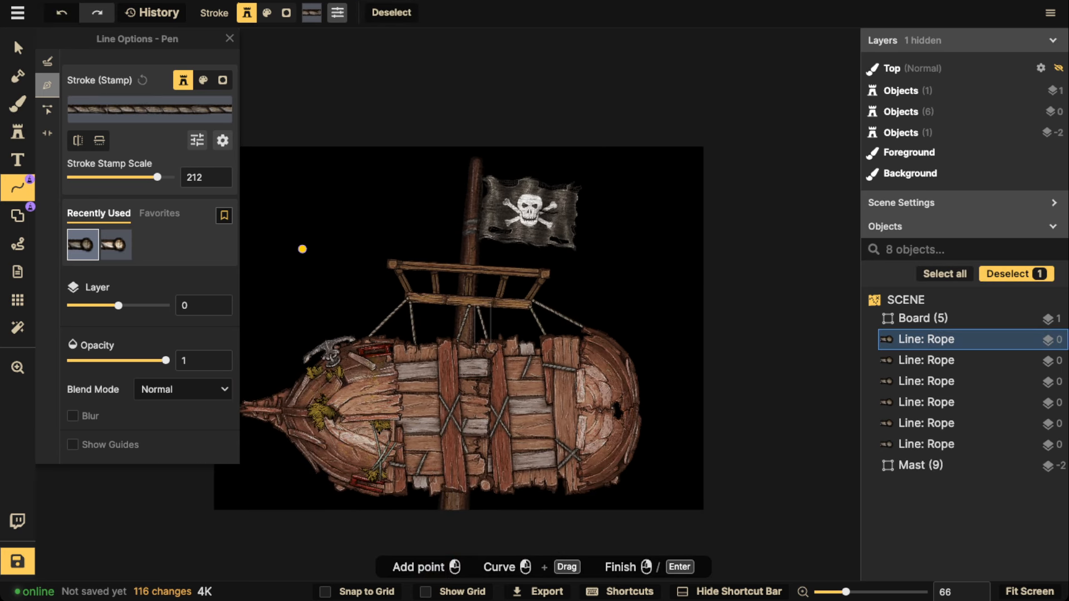
Draw two drooping freehand ropes under the crow's nest and raise the left one to layer 2
{"action": "left_click", "coordinate": [47, 61]}
{"action": "mouse_move", "coordinate": [509, 314]}
{"action": "left_mouse_down"}
{"action": "mouse_move", "coordinate": [485, 326]}
{"action": "mouse_move", "coordinate": [451, 309]}
{"action": "mouse_move", "coordinate": [468, 331]}
{"action": "mouse_move", "coordinate": [449, 352]}
{"action": "mouse_move", "coordinate": [426, 308]}
{"action": "left_mouse_up"}
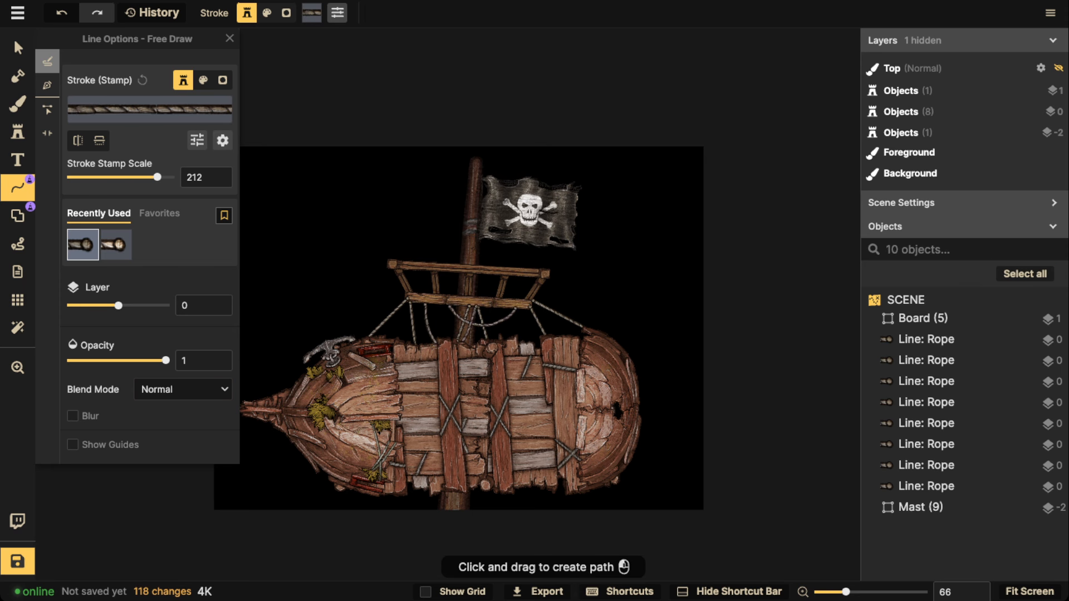
{"action": "left_click", "coordinate": [18, 48]}
{"action": "scroll", "coordinate": [430, 343], "scroll_direction": "up", "scroll_amount": 3}
{"action": "left_click", "coordinate": [431, 328]}
{"action": "scroll", "coordinate": [127, 330], "scroll_direction": "down", "scroll_amount": 1}
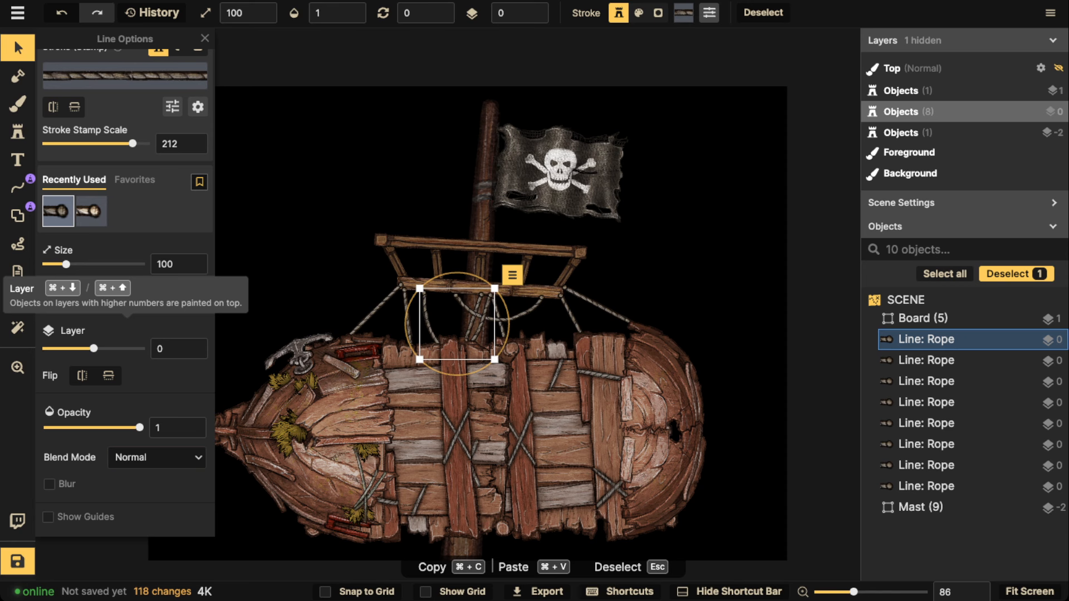
{"action": "scroll", "coordinate": [276, 276], "scroll_direction": "down", "scroll_amount": 2}
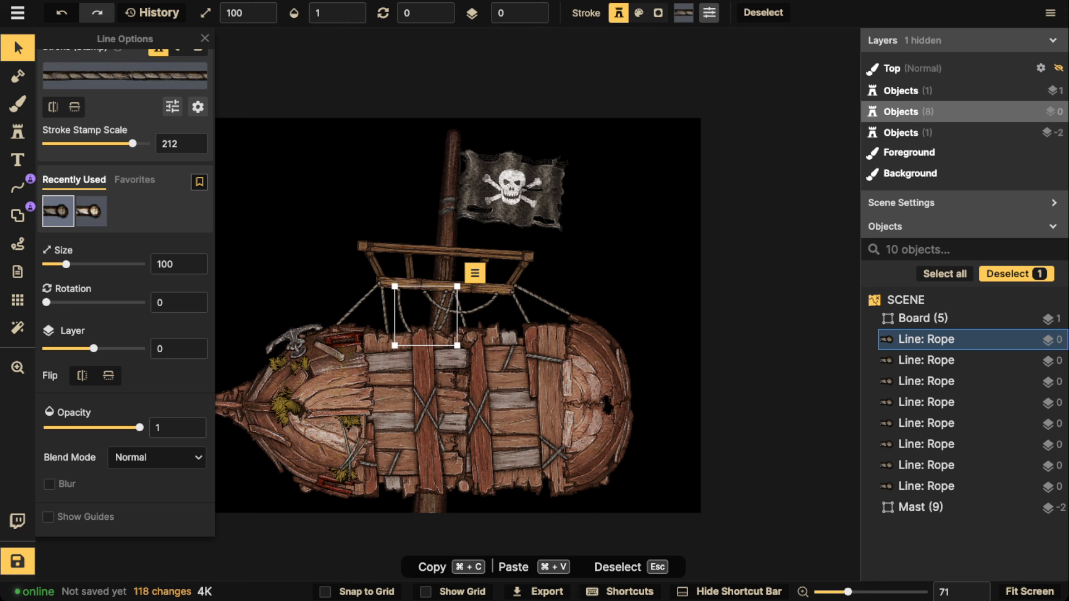
{"action": "left_click", "coordinate": [535, 9]}
{"action": "left_click", "coordinate": [535, 8]}
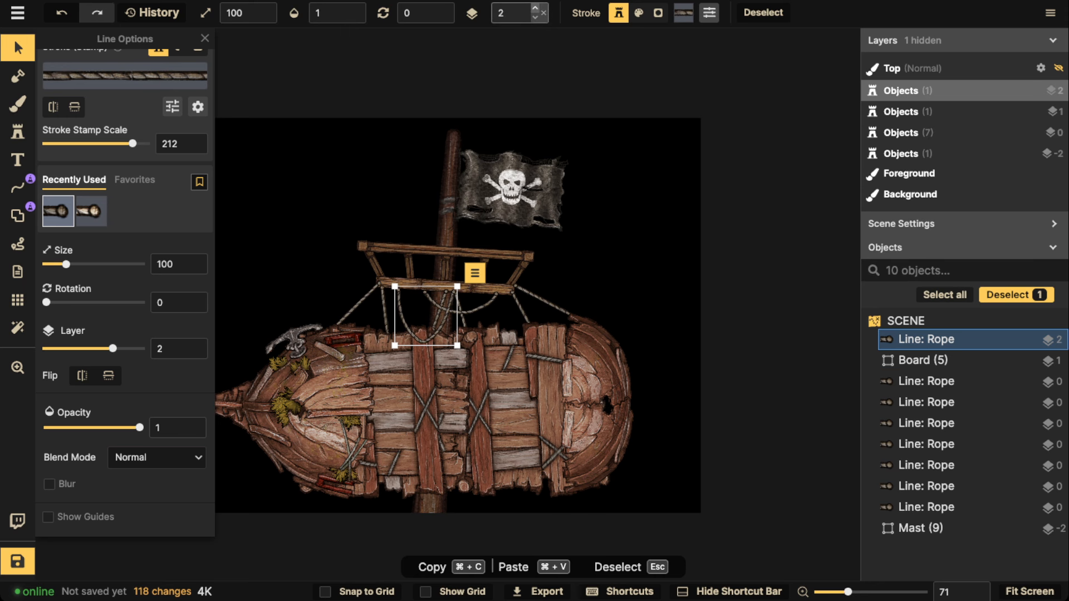
Select all the artwork, nudge it into position on the canvas, and save the map
{"action": "scroll", "coordinate": [412, 301], "scroll_direction": "down", "scroll_amount": 3}
{"action": "key", "text": "super+a"}
{"action": "mouse_move", "coordinate": [429, 312]}
{"action": "left_mouse_down"}
{"action": "mouse_move", "coordinate": [420, 247]}
{"action": "mouse_move", "coordinate": [427, 313]}
{"action": "left_mouse_up"}
{"action": "left_click_drag", "start_coordinate": [419, 283], "coordinate": [422, 313]}
{"action": "key", "text": "Escape"}
{"action": "key", "text": "ctrl+s"}
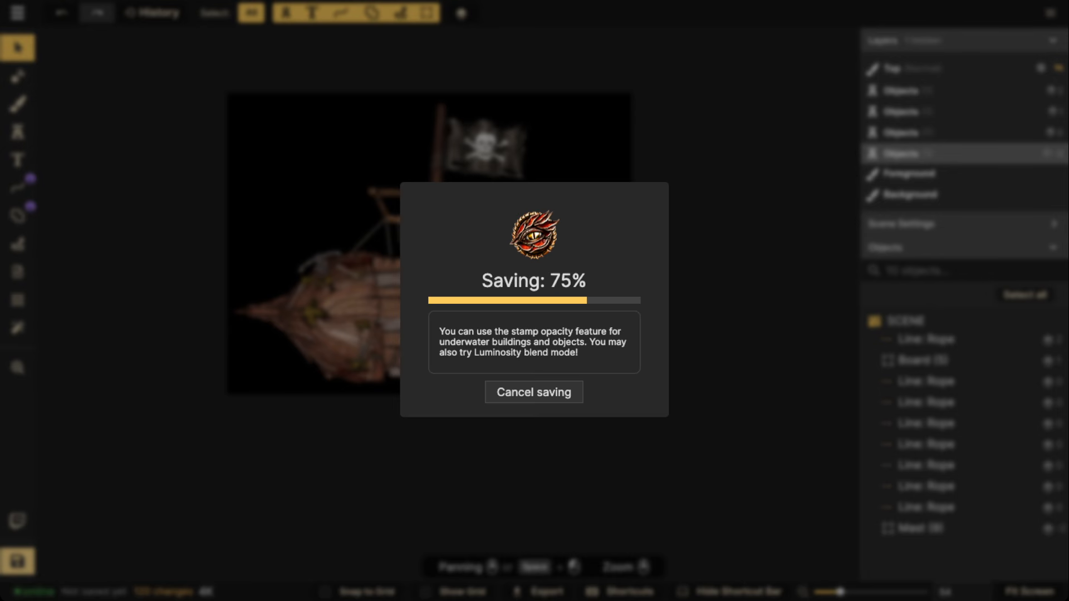
Start a map resize from a region with snapping to the grid enabled, and outline a square region around the ship artwork
{"action": "left_click", "coordinate": [17, 300]}
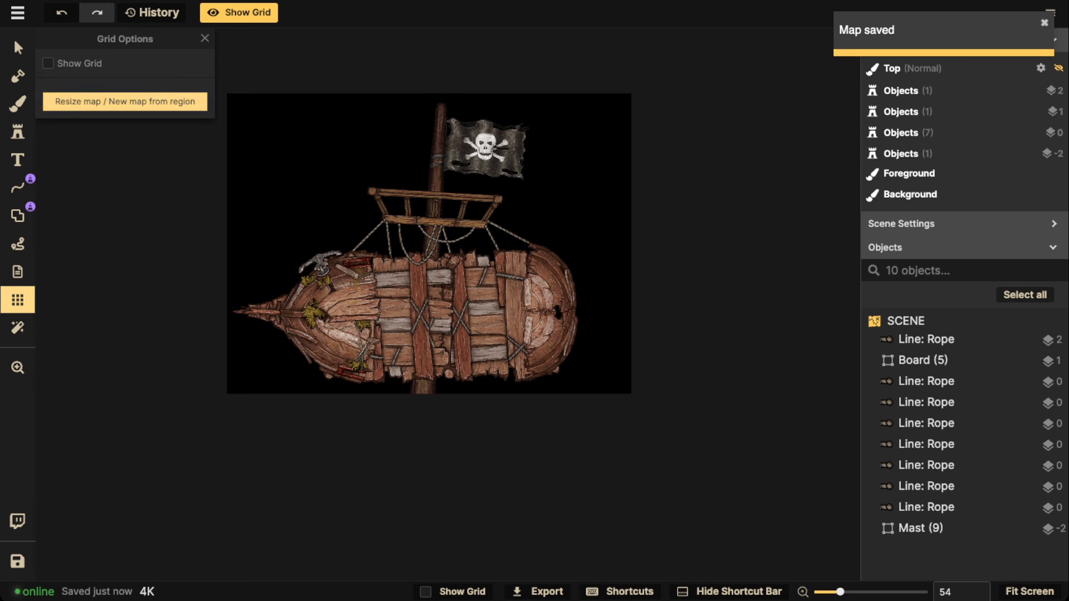
{"action": "left_click", "coordinate": [124, 101]}
{"action": "left_click", "coordinate": [277, 13]}
{"action": "left_click_drag", "start_coordinate": [231, 57], "coordinate": [612, 439]}
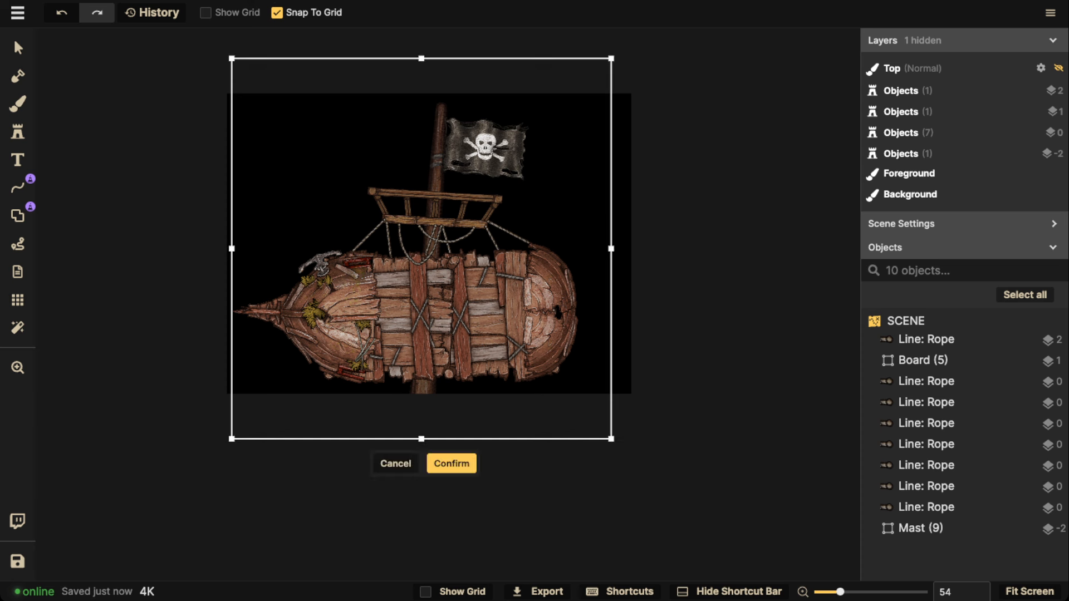
Adjust the resize region to start just outside the ship's bow, trim the space above the mast and extend well below the board
{"action": "left_click_drag", "start_coordinate": [231, 248], "coordinate": [226, 248]}
{"action": "left_click_drag", "start_coordinate": [418, 249], "coordinate": [413, 248]}
{"action": "left_click_drag", "start_coordinate": [414, 439], "coordinate": [414, 478]}
{"action": "left_click_drag", "start_coordinate": [413, 58], "coordinate": [414, 84]}
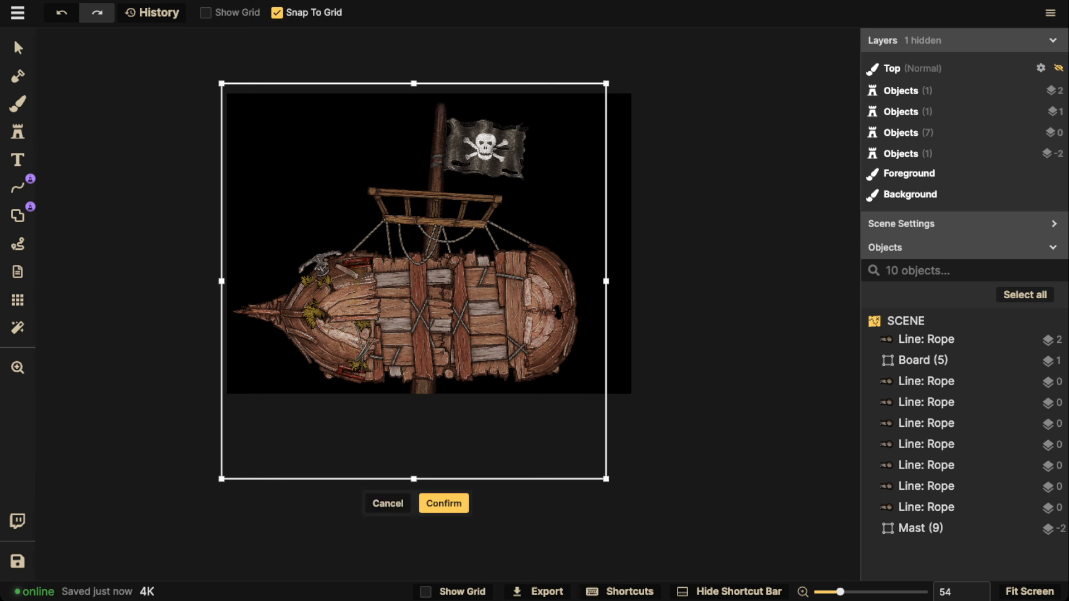
{"action": "left_click_drag", "start_coordinate": [414, 479], "coordinate": [414, 494]}
{"action": "left_click", "coordinate": [414, 493]}
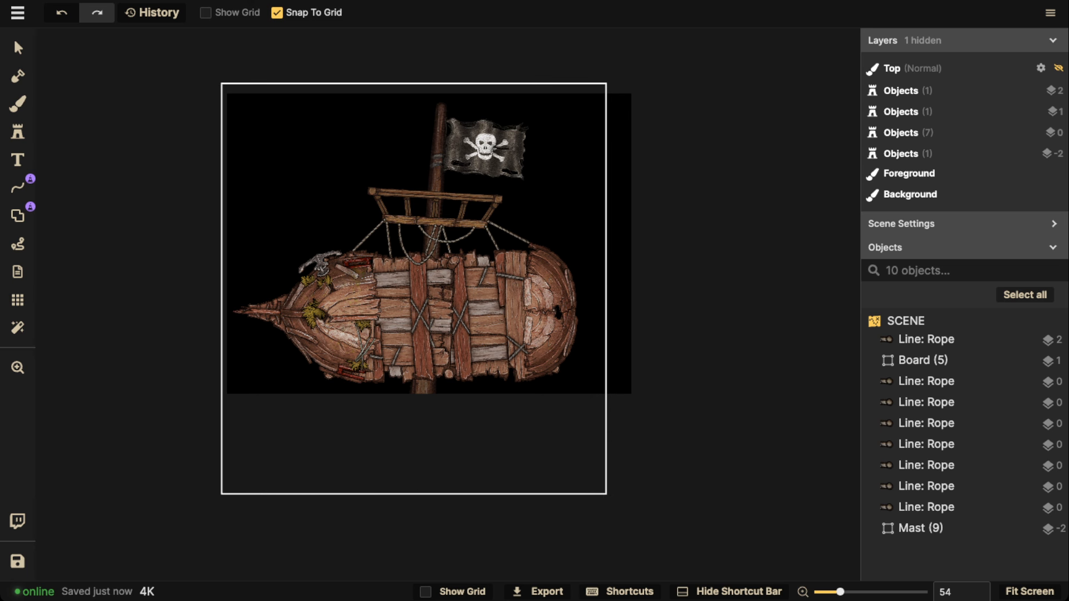
{"action": "left_click_drag", "start_coordinate": [414, 494], "coordinate": [414, 509]}
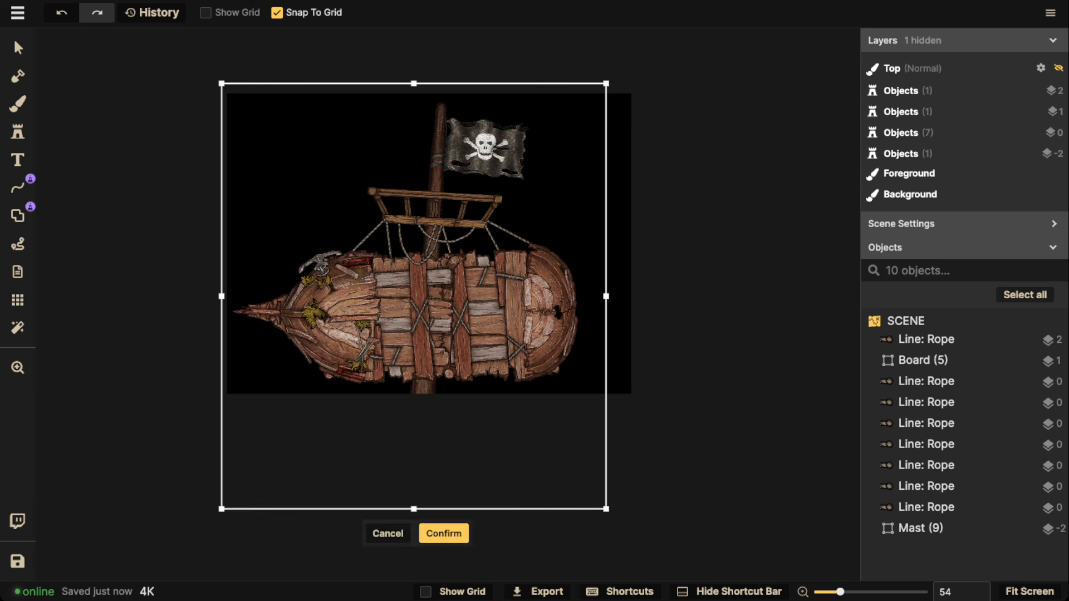
{"action": "left_click_drag", "start_coordinate": [414, 509], "coordinate": [414, 499]}
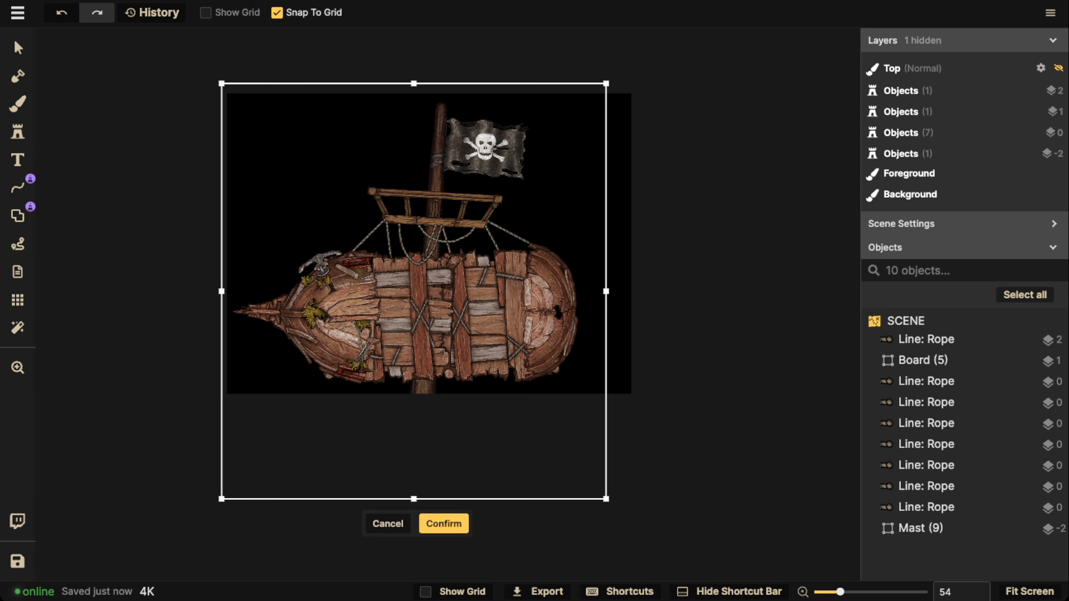
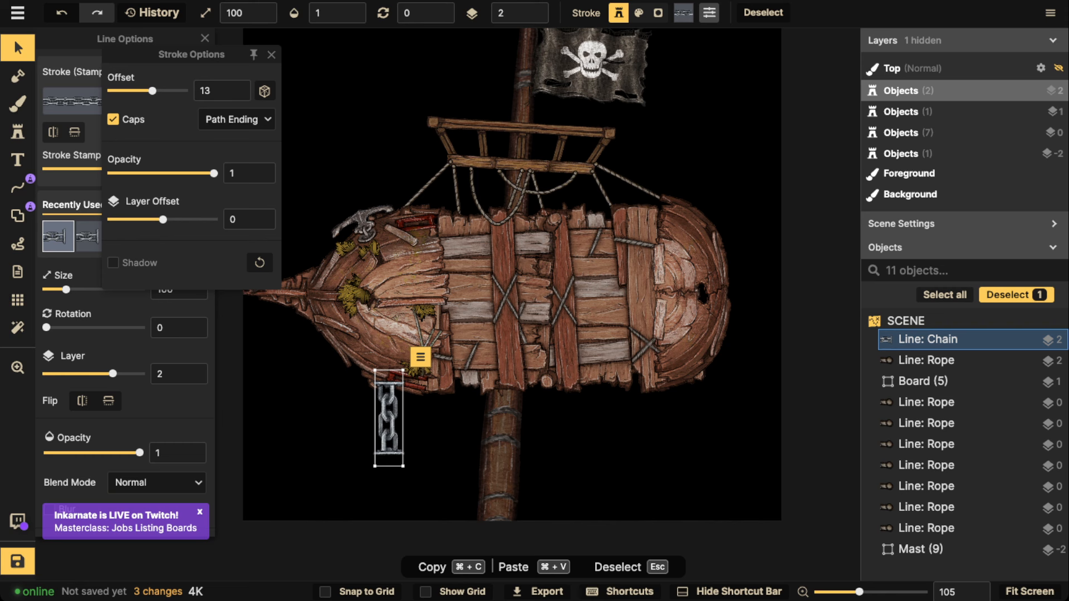
Set the chain line's stroke stamp scale to 115 and move the chain closer to the mast, below the bow's lower edge
{"action": "left_click", "coordinate": [271, 55]}
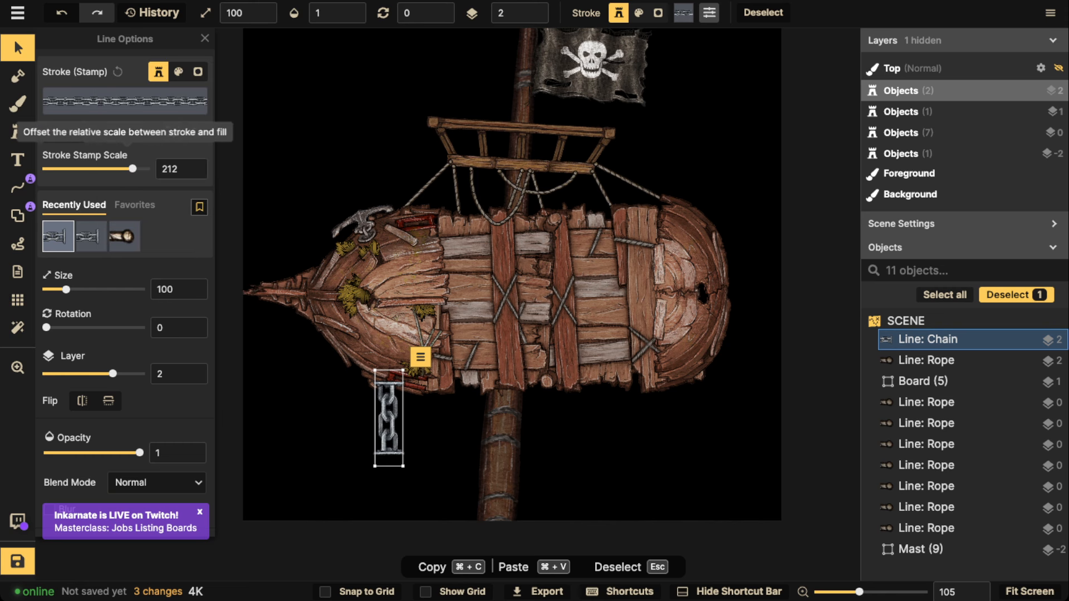
{"action": "left_click_drag", "start_coordinate": [133, 169], "coordinate": [123, 169]}
{"action": "left_click_drag", "start_coordinate": [388, 417], "coordinate": [417, 427]}
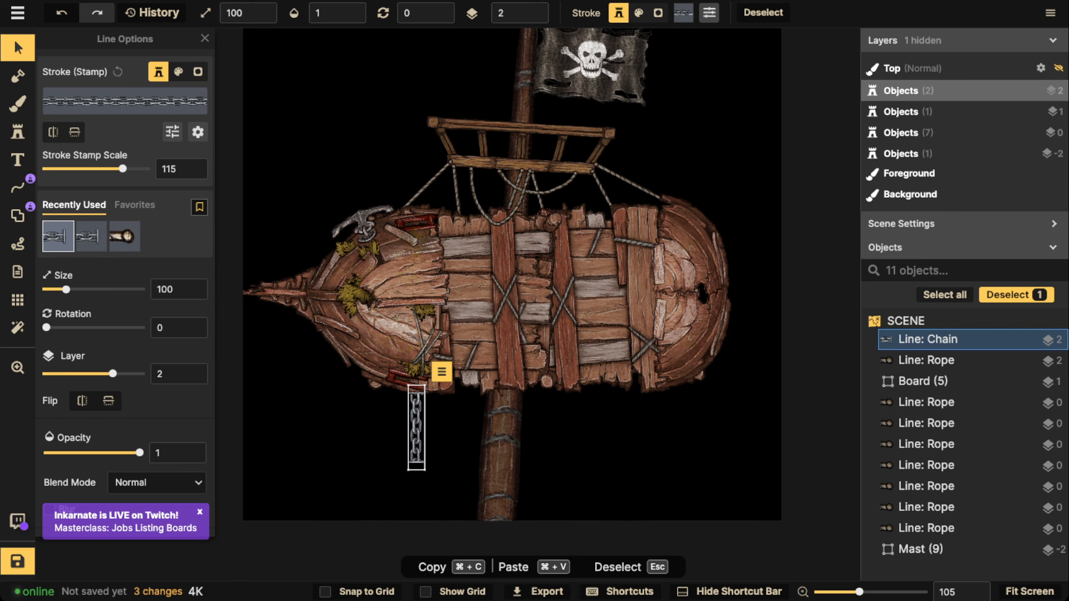
{"action": "scroll", "coordinate": [122, 278], "scroll_direction": "down", "scroll_amount": 1}
{"action": "scroll", "coordinate": [418, 426], "scroll_direction": "up", "scroll_amount": 3}
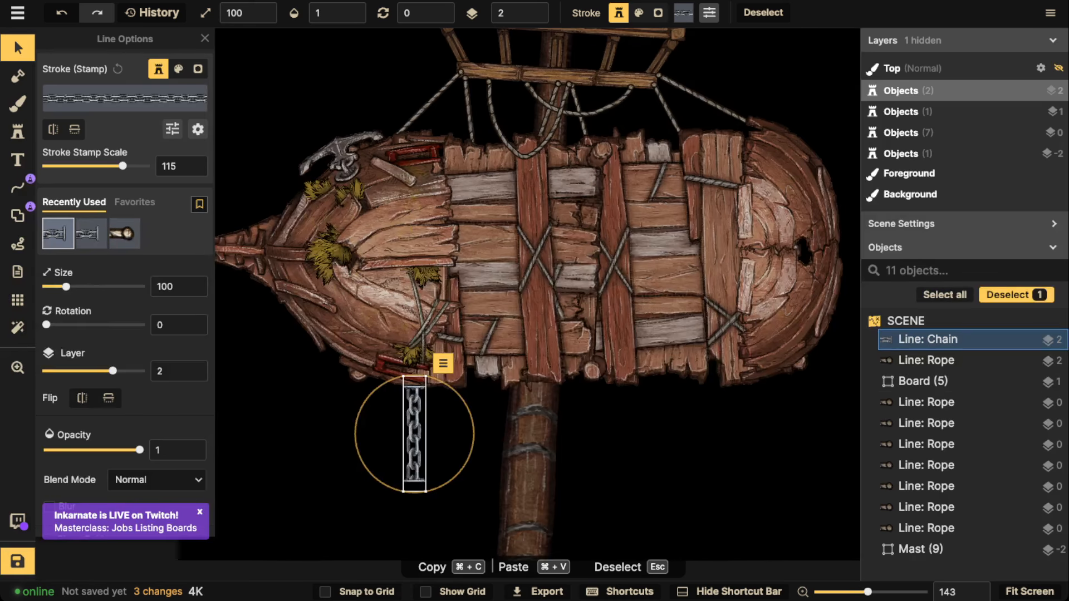
Search the stamp catalog for "anchor" and choose the plain grey anchor from Sea: Sailing Ships
{"action": "scroll", "coordinate": [537, 294], "scroll_direction": "down", "scroll_amount": 3}
{"action": "key", "text": "s"}
{"action": "type", "text": "fanchor"}
{"action": "key", "text": "Return"}
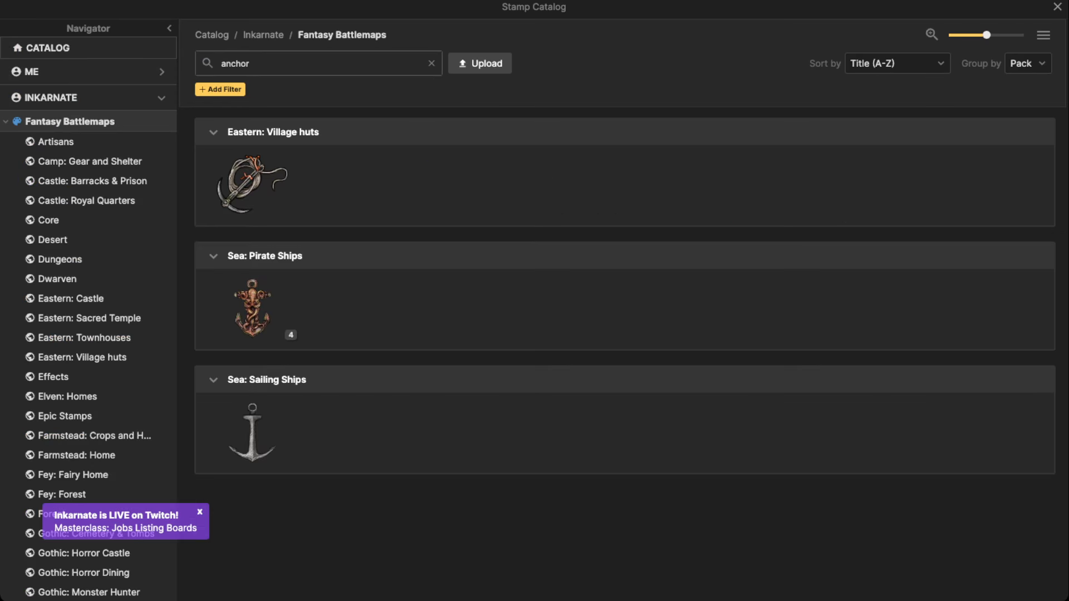
{"action": "left_click", "coordinate": [252, 433]}
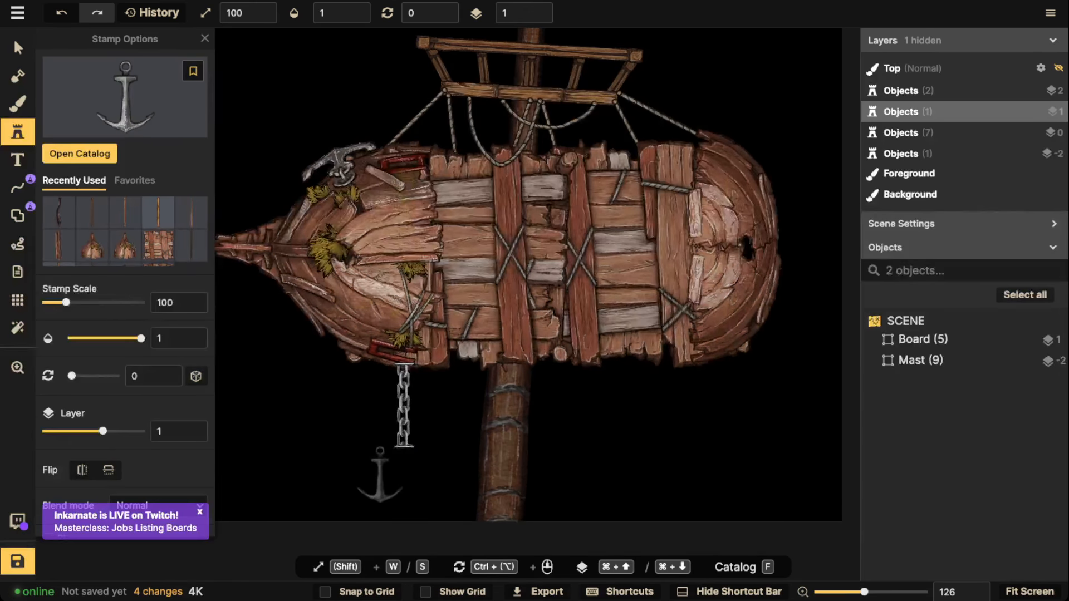
Place the anchor at stamp scale 190 below the chain and raise it to layer 3
{"action": "key", "text": "w"}
{"action": "key", "text": "w"}
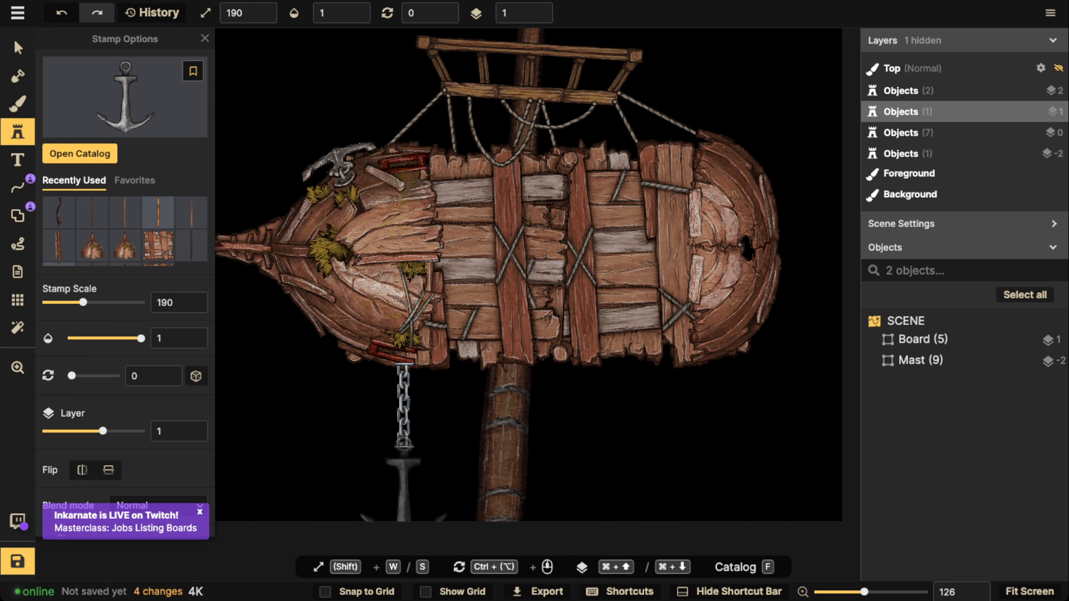
{"action": "left_click", "coordinate": [404, 490]}
{"action": "key", "text": "v"}
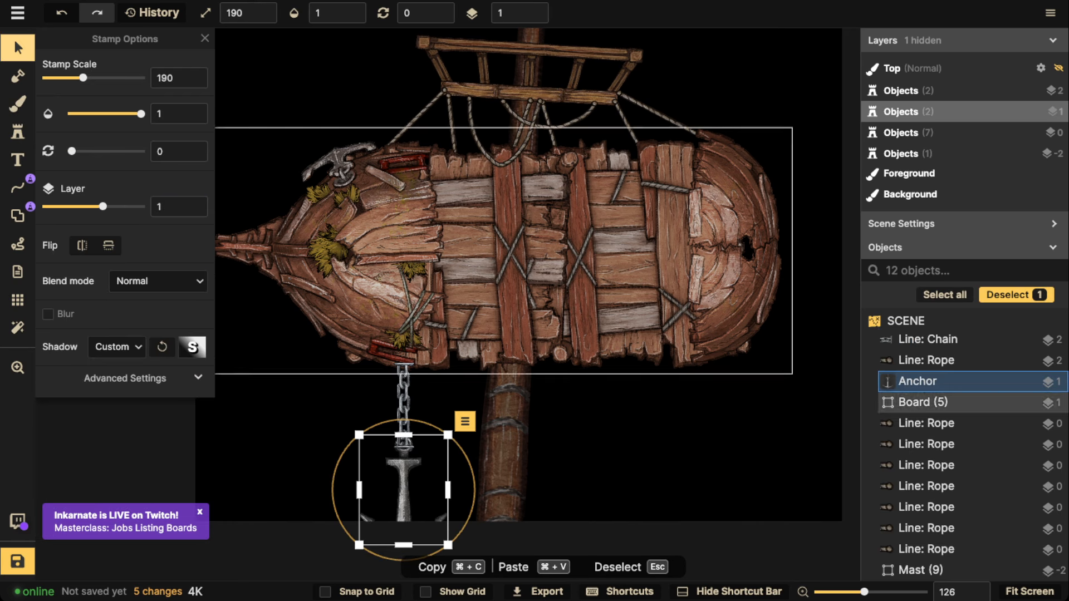
{"action": "double_click", "coordinate": [535, 7]}
{"action": "left_click_drag", "start_coordinate": [500, 440], "coordinate": [501, 365]}
Move the chain to the bow's lower edge and lower it to layer -1, behind the board
{"action": "left_click", "coordinate": [404, 331]}
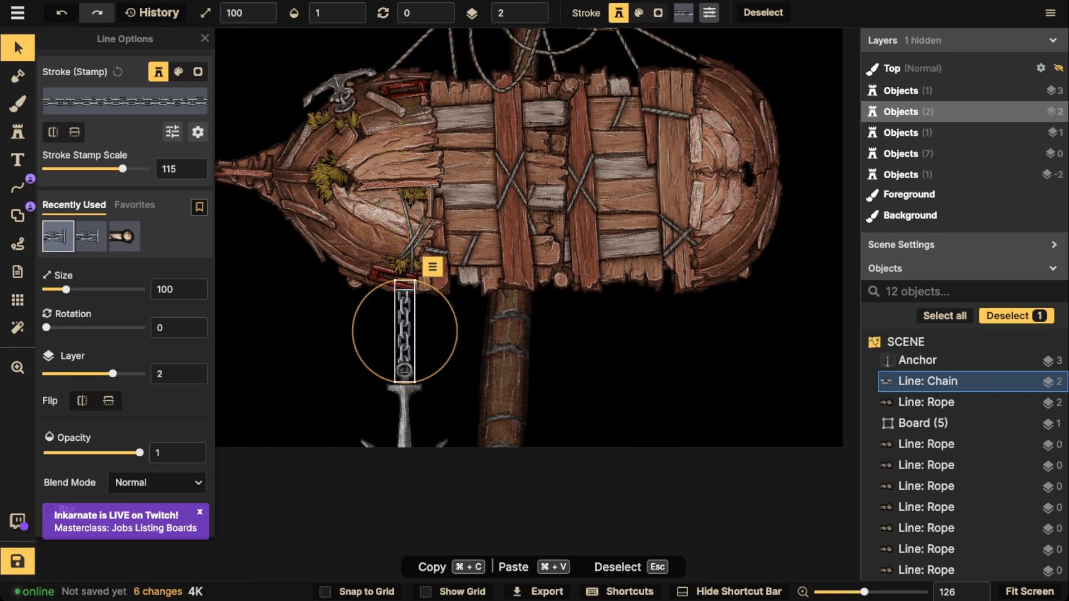
{"action": "mouse_move", "coordinate": [405, 331]}
{"action": "left_mouse_down"}
{"action": "mouse_move", "coordinate": [338, 317]}
{"action": "mouse_move", "coordinate": [405, 334]}
{"action": "left_mouse_up"}
{"action": "left_click_drag", "start_coordinate": [405, 334], "coordinate": [401, 313]}
{"action": "left_click", "coordinate": [542, 17]}
{"action": "left_click", "coordinate": [541, 17]}
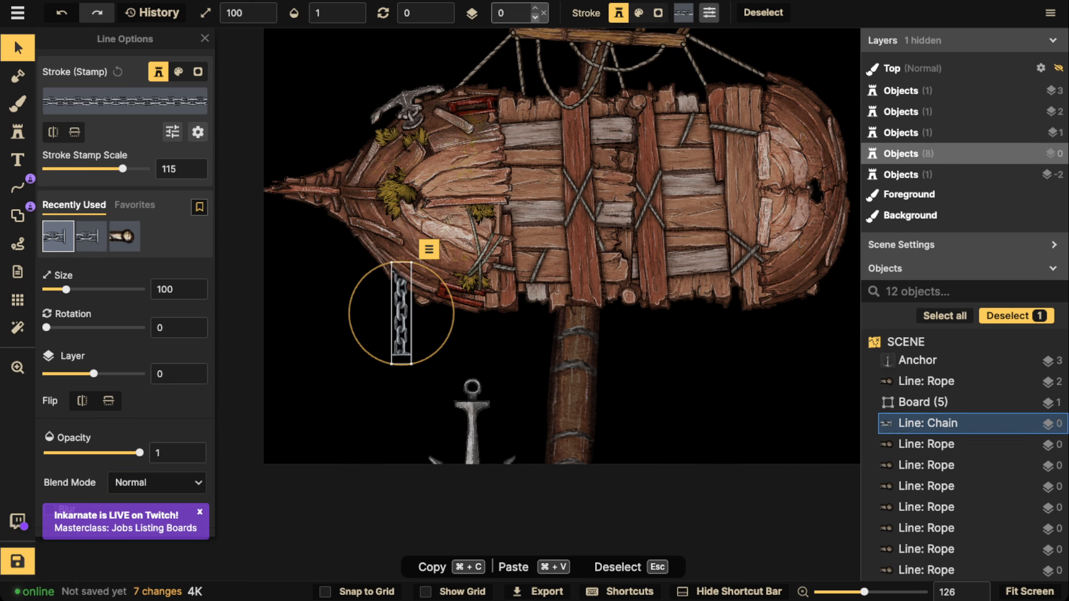
{"action": "left_click", "coordinate": [541, 16]}
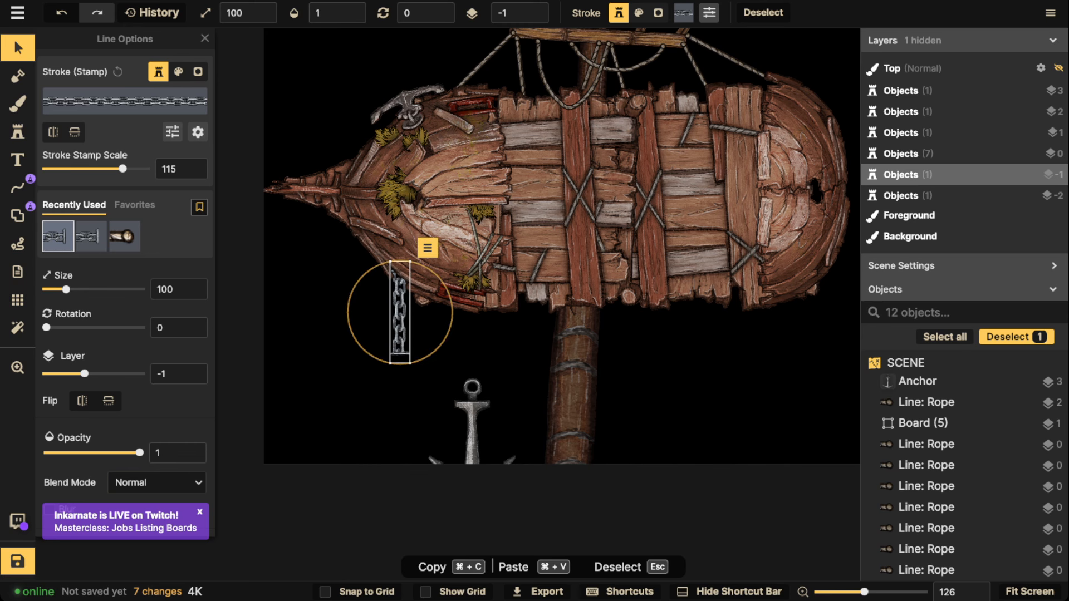
Reduce the brightness of the chain's stroke and move the anchor onto the chain's lower end
{"action": "scroll", "coordinate": [126, 290], "scroll_direction": "down", "scroll_amount": 1}
{"action": "left_click", "coordinate": [172, 107]}
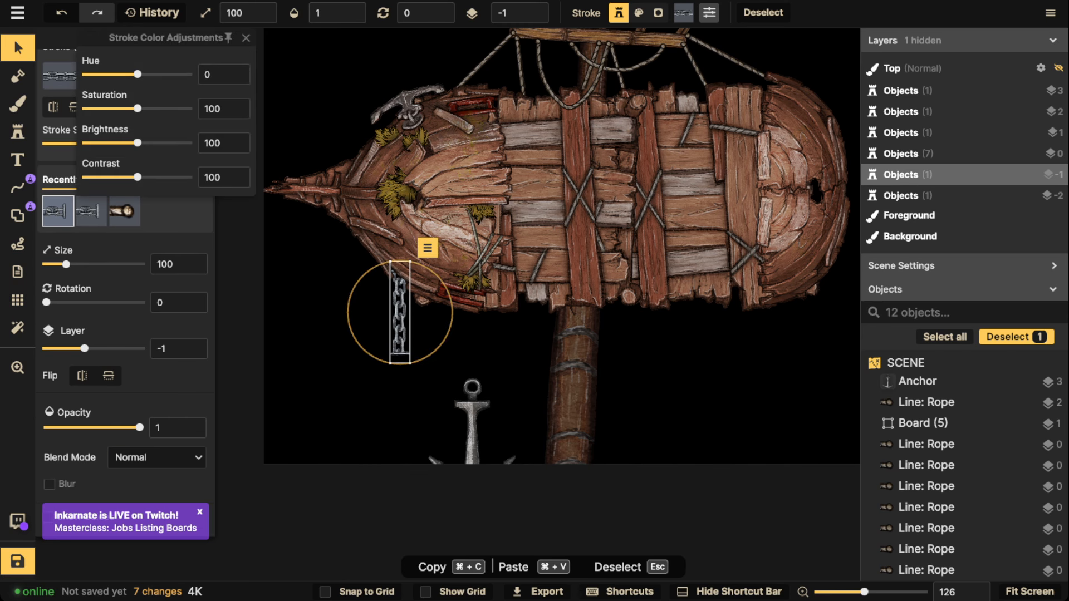
{"action": "left_click_drag", "start_coordinate": [138, 143], "coordinate": [120, 143]}
{"action": "left_click", "coordinate": [471, 417]}
{"action": "left_click_drag", "start_coordinate": [471, 416], "coordinate": [399, 383]}
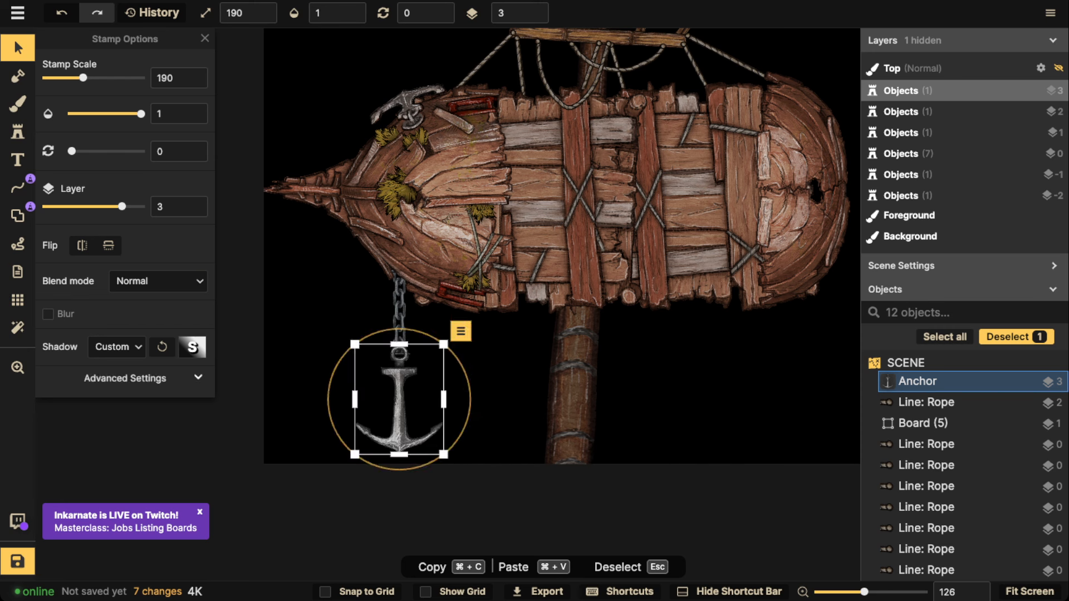
Set the anchor's shadow to None and reduce its brightness
{"action": "left_click", "coordinate": [126, 378]}
{"action": "left_click", "coordinate": [117, 347]}
{"action": "left_click", "coordinate": [108, 369]}
{"action": "scroll", "coordinate": [125, 334], "scroll_direction": "down", "scroll_amount": 1}
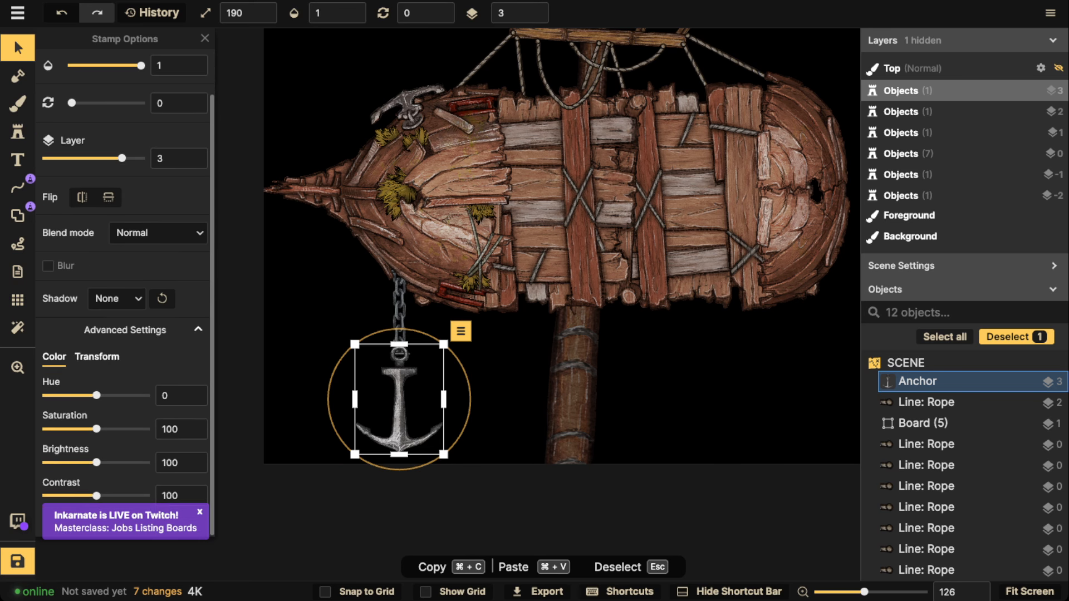
{"action": "left_click_drag", "start_coordinate": [97, 463], "coordinate": [89, 463]}
{"action": "key", "text": "Escape"}
Reposition the chain and anchor closer to the mast so they hang beneath the red plank at the bow's lower edge
{"action": "scroll", "coordinate": [399, 334], "scroll_direction": "down", "scroll_amount": 2}
{"action": "mouse_move", "coordinate": [399, 328]}
{"action": "left_mouse_down"}
{"action": "mouse_move", "coordinate": [384, 328]}
{"action": "mouse_move", "coordinate": [432, 311]}
{"action": "mouse_move", "coordinate": [661, 320]}
{"action": "mouse_move", "coordinate": [413, 317]}
{"action": "left_mouse_up"}
{"action": "left_click", "coordinate": [384, 378]}
{"action": "left_click", "coordinate": [384, 328], "text": "shift"}
{"action": "key", "text": "Escape"}
{"action": "scroll", "coordinate": [504, 262], "scroll_direction": "up", "scroll_amount": 3}
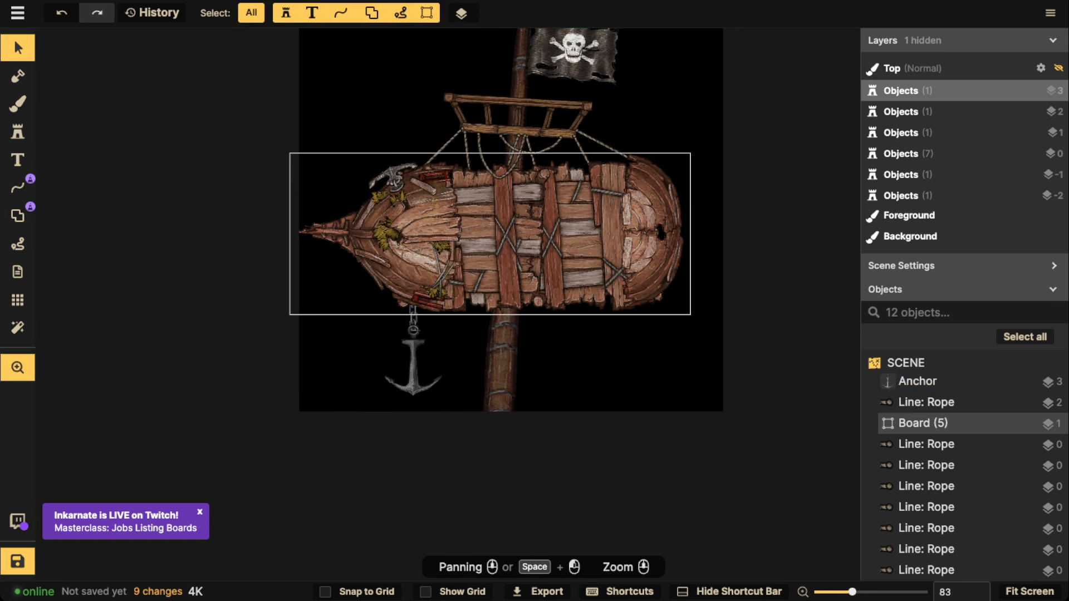
Reuse the stroke style of the rope running from the crow's nest's left end for a new pen line
{"action": "scroll", "coordinate": [352, 331], "scroll_direction": "up", "scroll_amount": 2}
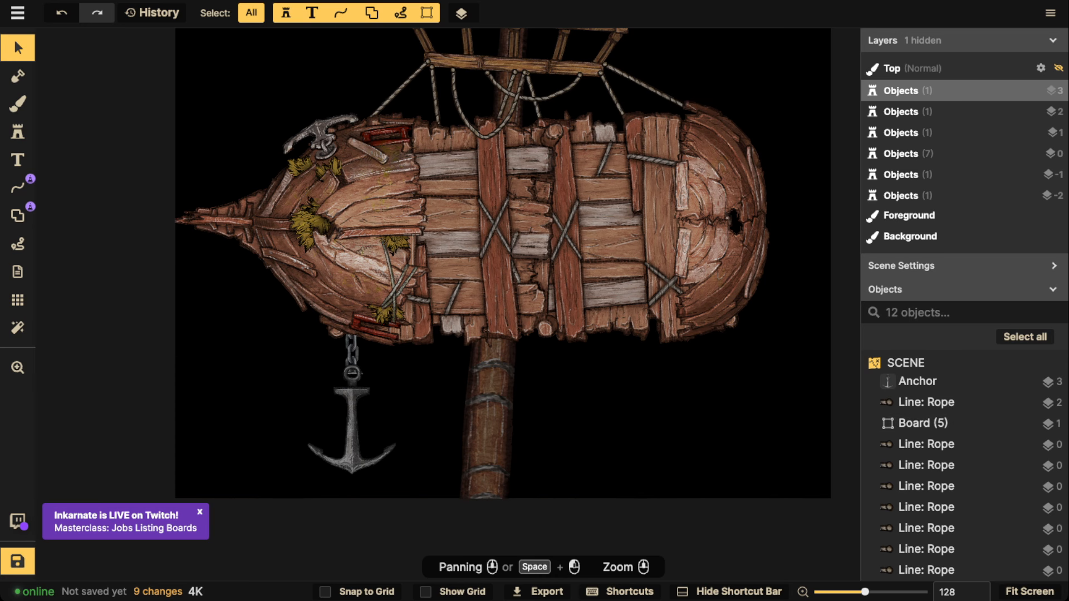
{"action": "left_click", "coordinate": [18, 188]}
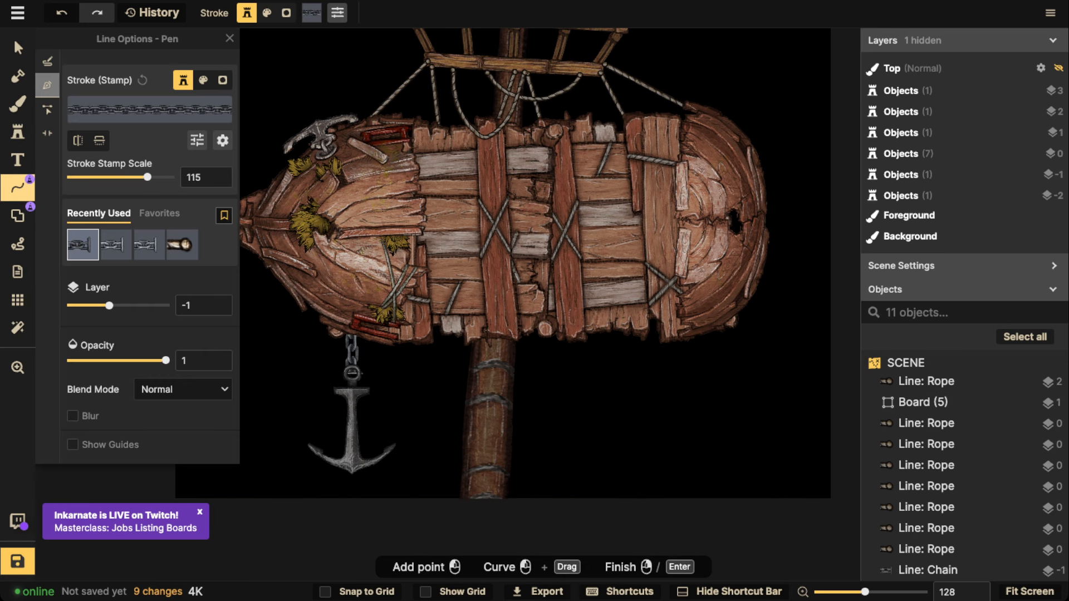
{"action": "left_click", "coordinate": [17, 48]}
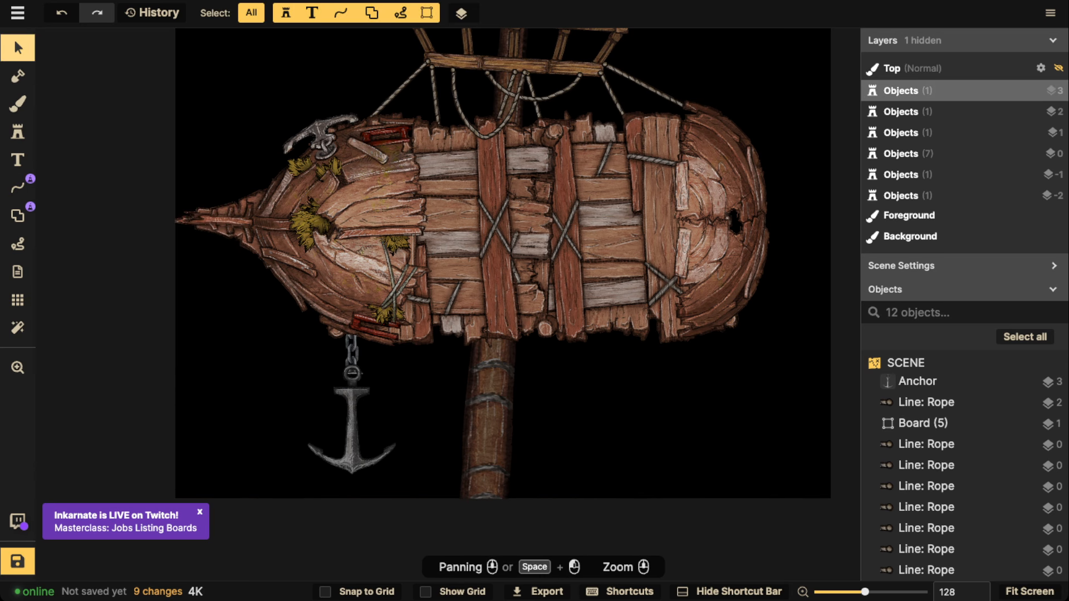
{"action": "left_click", "coordinate": [402, 87]}
{"action": "key", "text": "l"}
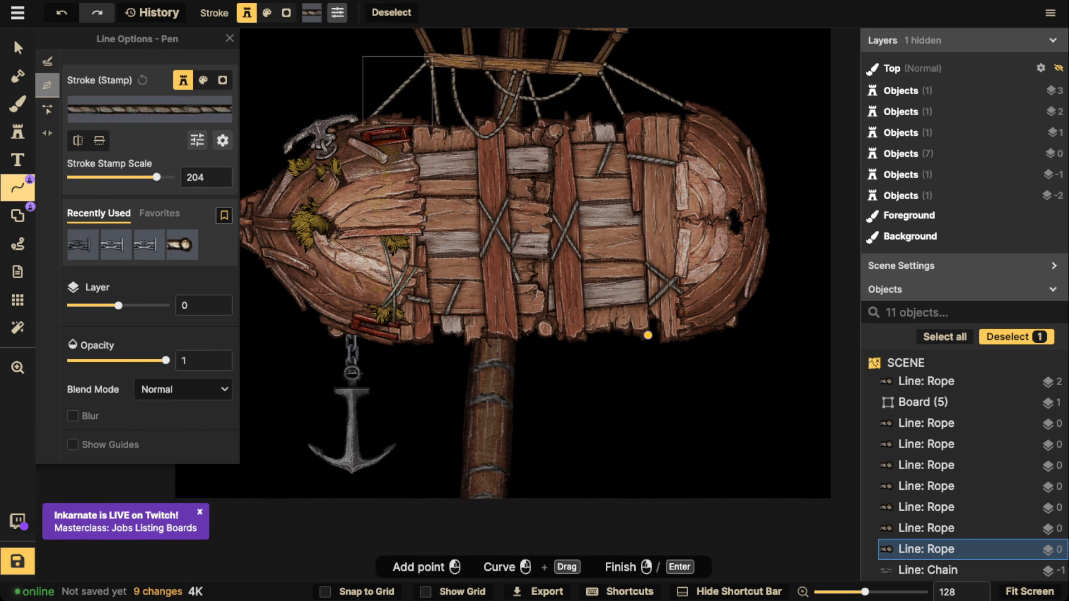
Try several freehand drooping ropes beneath the board across the mast and undo them
{"action": "left_click", "coordinate": [646, 331]}
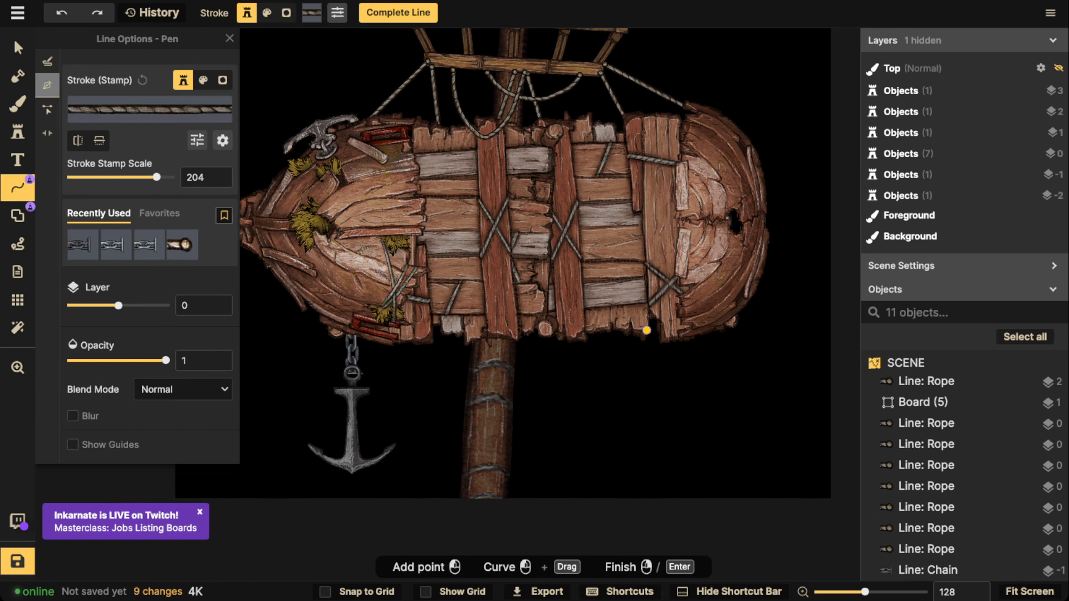
{"action": "left_click", "coordinate": [47, 61]}
{"action": "mouse_move", "coordinate": [639, 337]}
{"action": "left_mouse_down"}
{"action": "mouse_move", "coordinate": [586, 380]}
{"action": "mouse_move", "coordinate": [506, 394]}
{"action": "mouse_move", "coordinate": [432, 341]}
{"action": "left_mouse_up"}
{"action": "key", "text": "ctrl+z"}
{"action": "mouse_move", "coordinate": [637, 334]}
{"action": "left_mouse_down"}
{"action": "mouse_move", "coordinate": [600, 365]}
{"action": "mouse_move", "coordinate": [463, 375]}
{"action": "mouse_move", "coordinate": [436, 343]}
{"action": "left_mouse_up"}
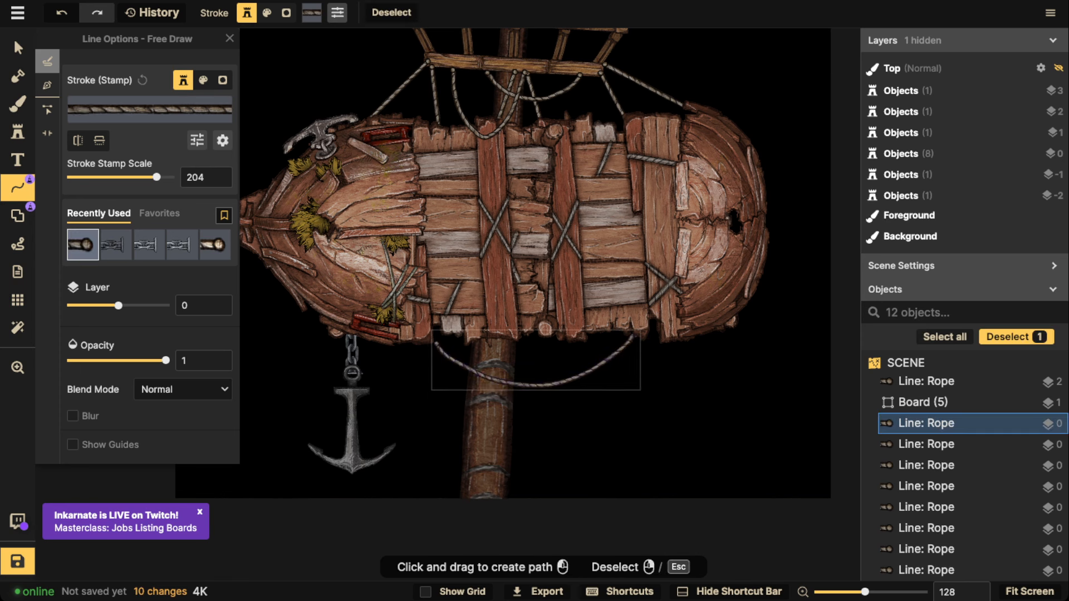
{"action": "key", "text": "ctrl+z"}
{"action": "mouse_move", "coordinate": [641, 338]}
{"action": "left_mouse_down"}
{"action": "mouse_move", "coordinate": [543, 391]}
{"action": "mouse_move", "coordinate": [464, 380]}
{"action": "mouse_move", "coordinate": [427, 348]}
{"action": "left_mouse_up"}
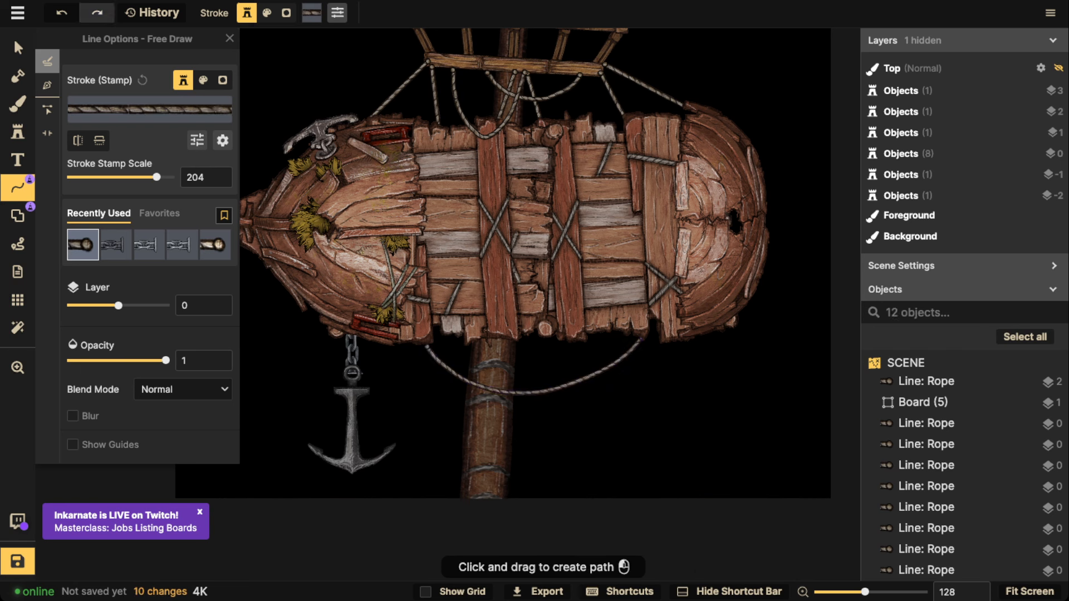
{"action": "key", "text": "p"}
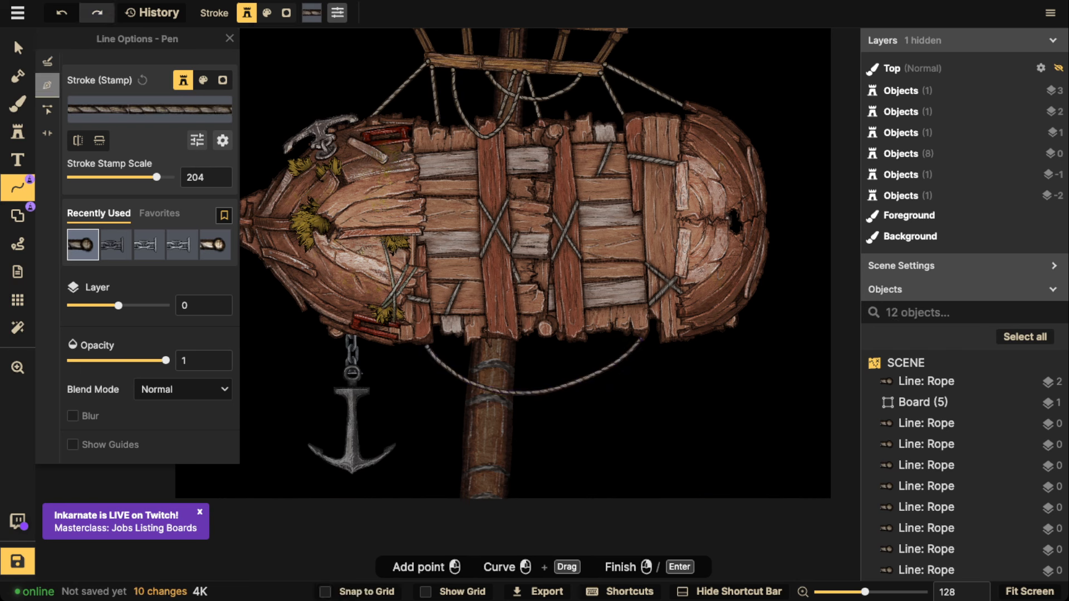
{"action": "key", "text": "ctrl+z"}
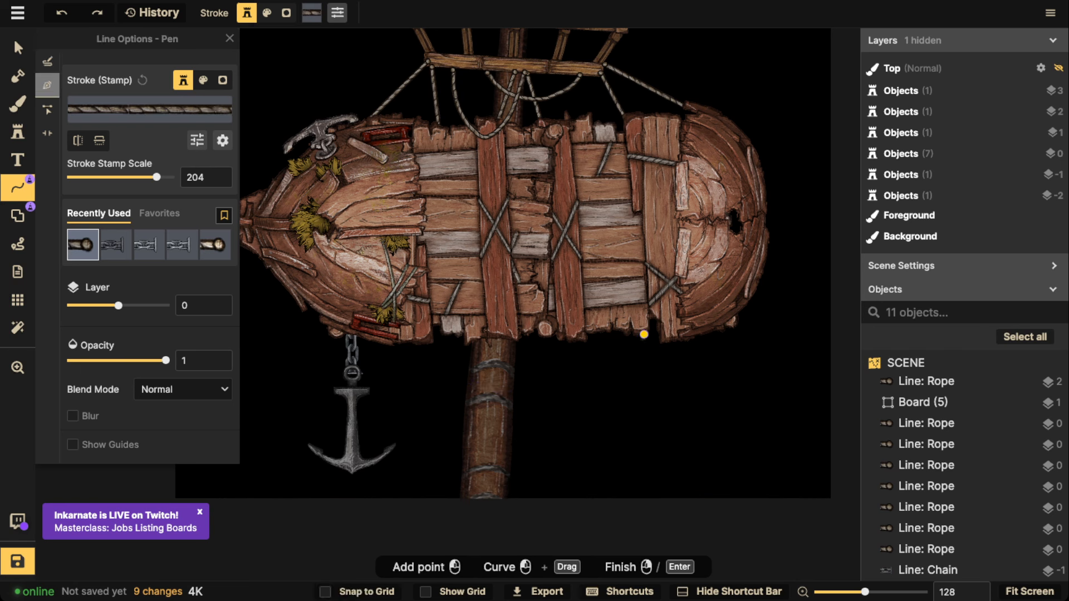
Draw a wide drooping rope with the Pen beneath the board, crossing the mast from near the anchor towards the stern
{"action": "left_click", "coordinate": [644, 335]}
{"action": "key", "text": "ctrl+z"}
{"action": "left_click_drag", "start_coordinate": [642, 334], "coordinate": [534, 421]}
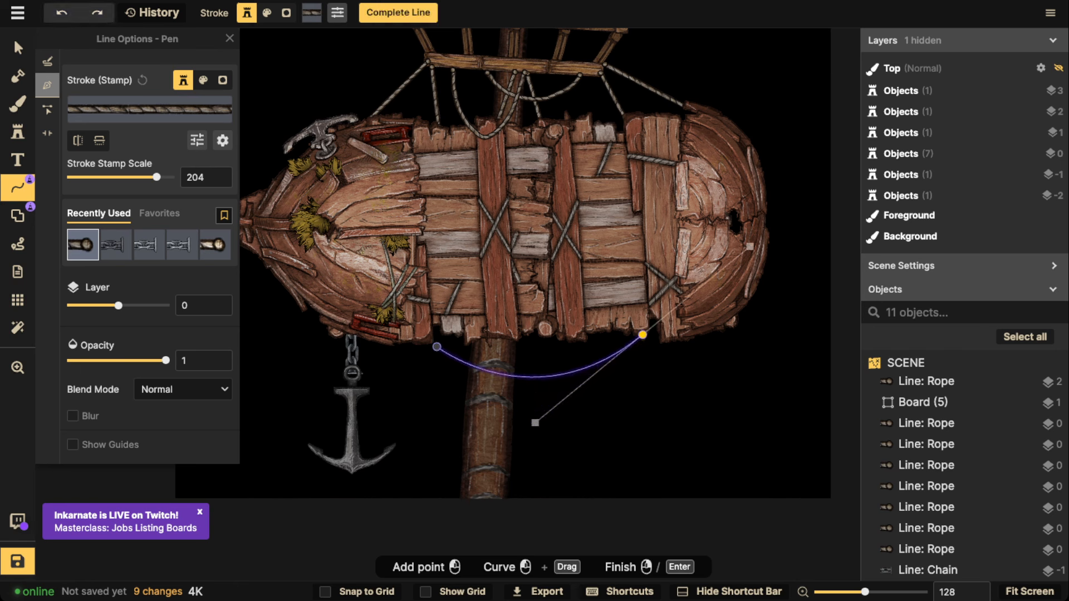
{"action": "key", "text": "Return"}
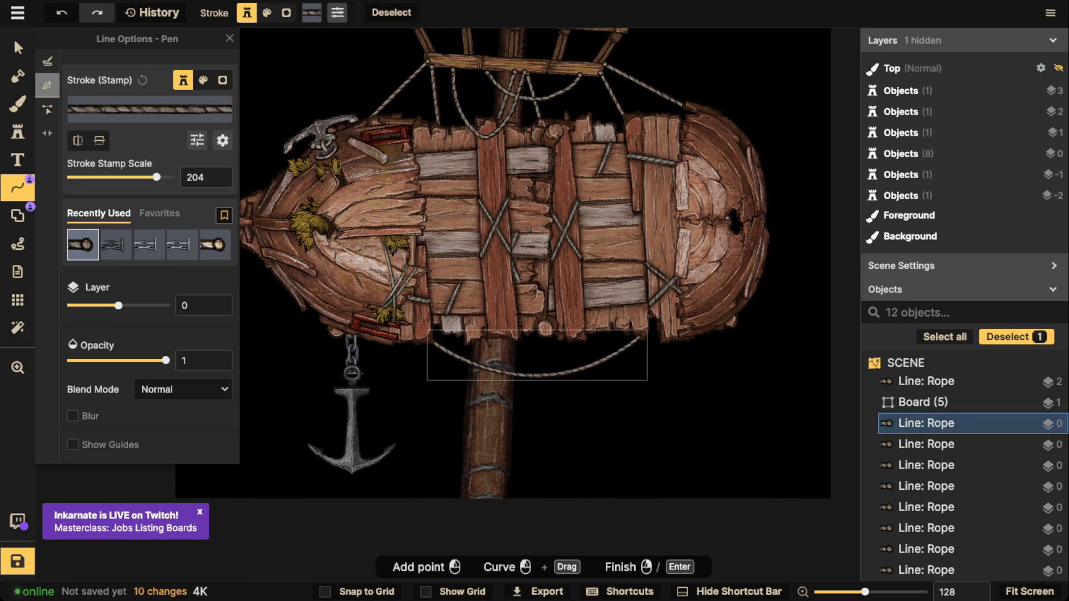
Draw two shorter drooping ropes beneath the board, one near the stern and one between the anchor chain and the mast
{"action": "left_click_drag", "start_coordinate": [666, 338], "coordinate": [634, 427]}
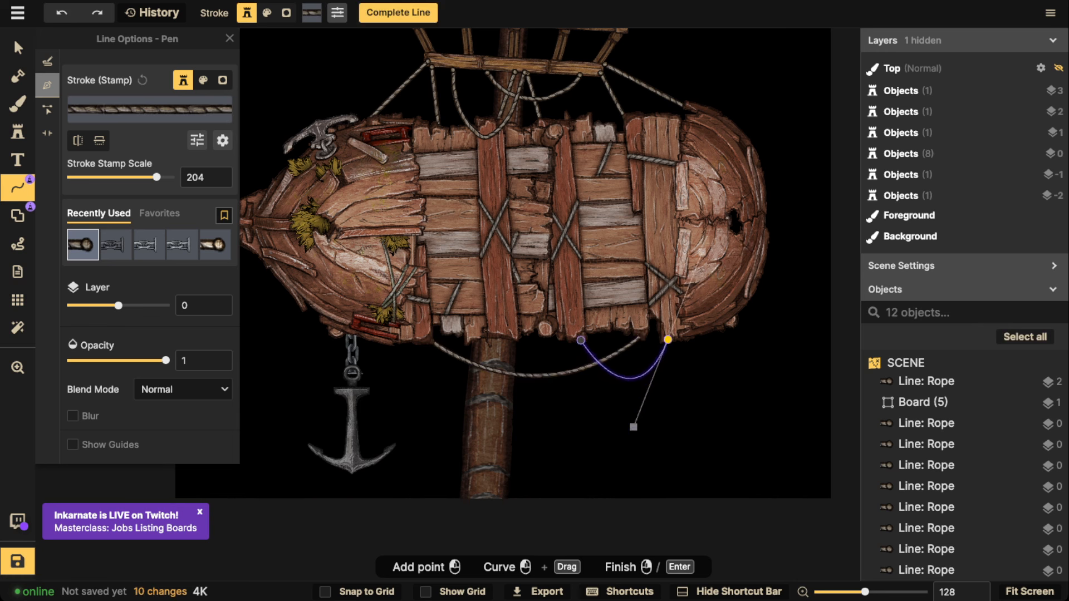
{"action": "key", "text": "Return"}
{"action": "left_click_drag", "start_coordinate": [499, 335], "coordinate": [450, 412]}
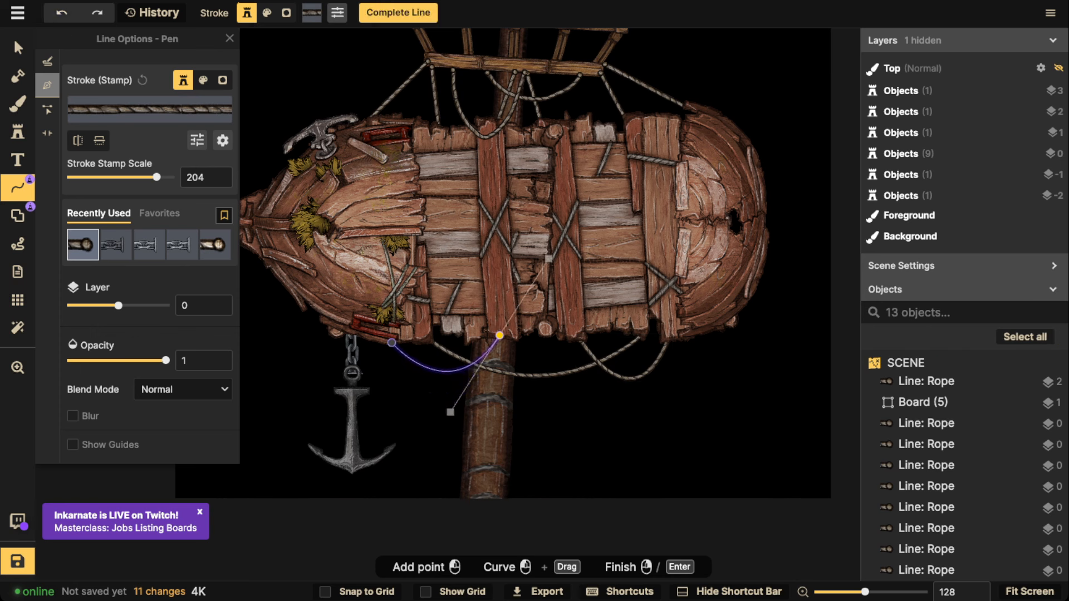
{"action": "key", "text": "Return"}
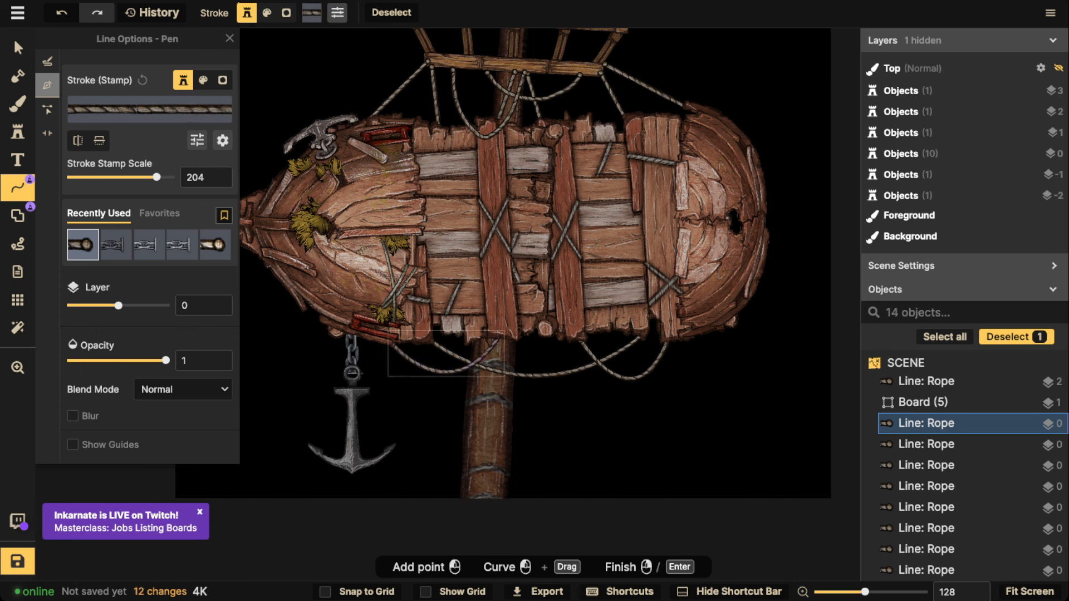
Draw three straight ropes hanging from the board's lower edge, one toward the stern, one at the mast and one beside the anchor
{"action": "left_click_drag", "start_coordinate": [674, 339], "coordinate": [572, 422]}
{"action": "key", "text": "Escape"}
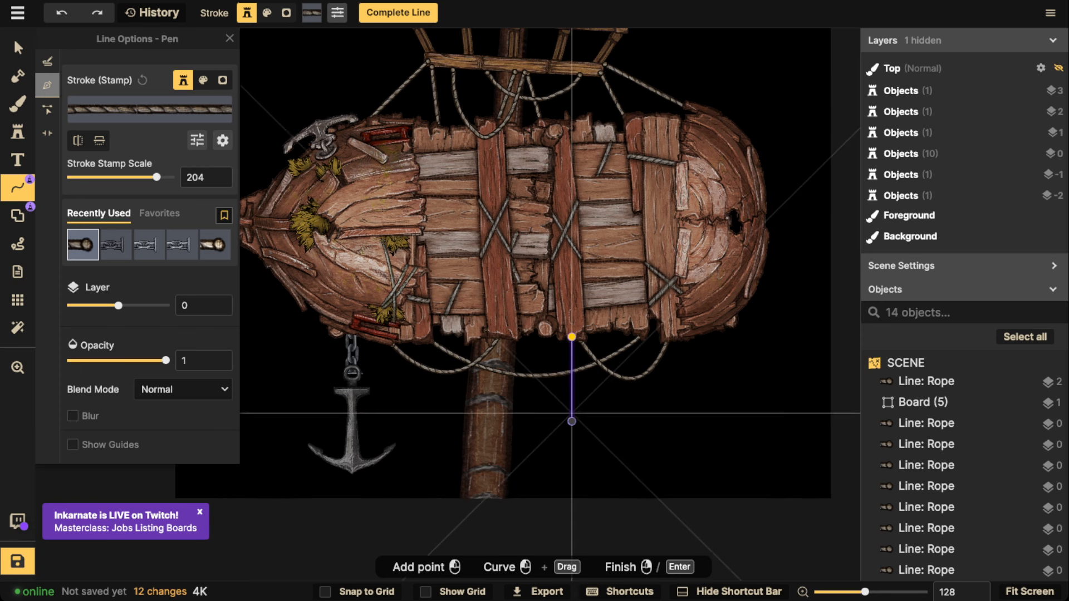
{"action": "key", "text": "Return"}
{"action": "left_click", "coordinate": [506, 338]}
{"action": "left_click_drag", "start_coordinate": [505, 338], "coordinate": [505, 379]}
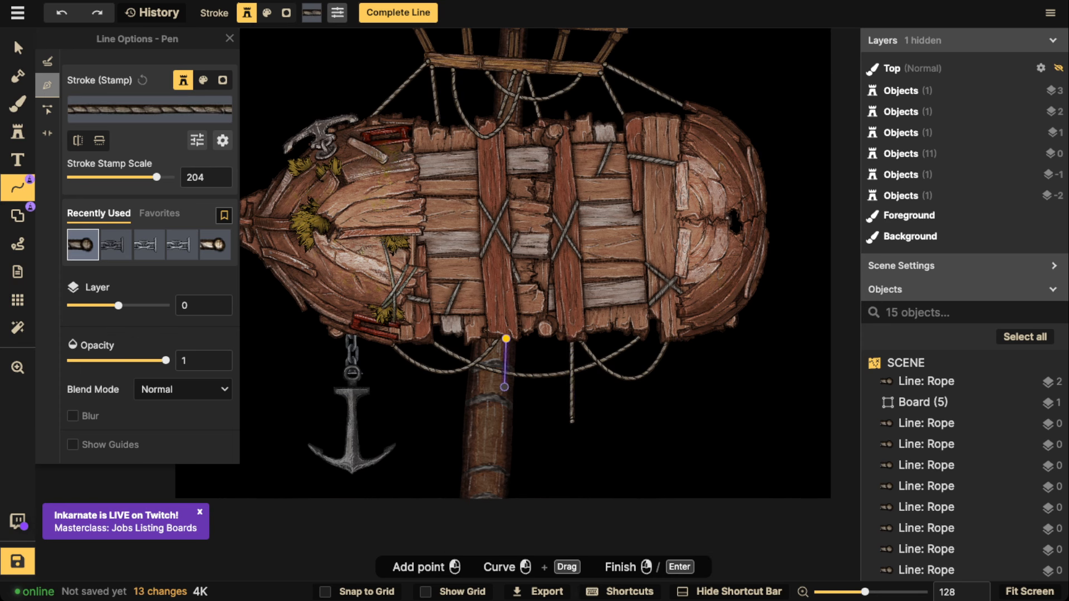
{"action": "key", "text": "Return"}
{"action": "left_click_drag", "start_coordinate": [411, 341], "coordinate": [410, 396]}
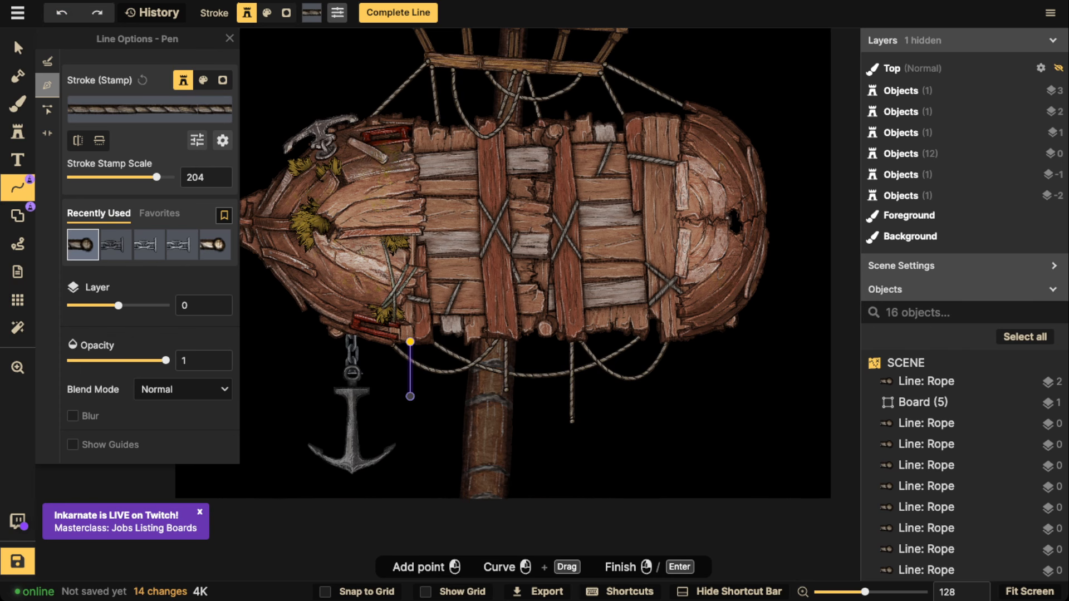
{"action": "key", "text": "Return"}
Draw two more straight hanging ropes with the Pen, one beneath the bow and one beneath the stern, and leave the Pen
{"action": "left_click", "coordinate": [301, 303]}
{"action": "left_click_drag", "start_coordinate": [301, 303], "coordinate": [302, 369]}
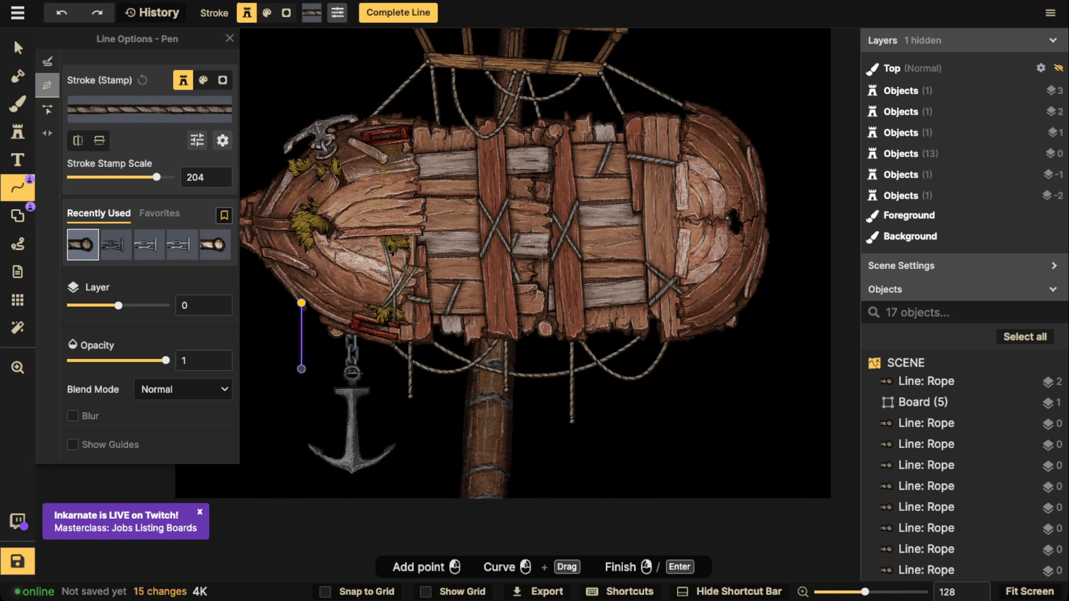
{"action": "key", "text": "Return"}
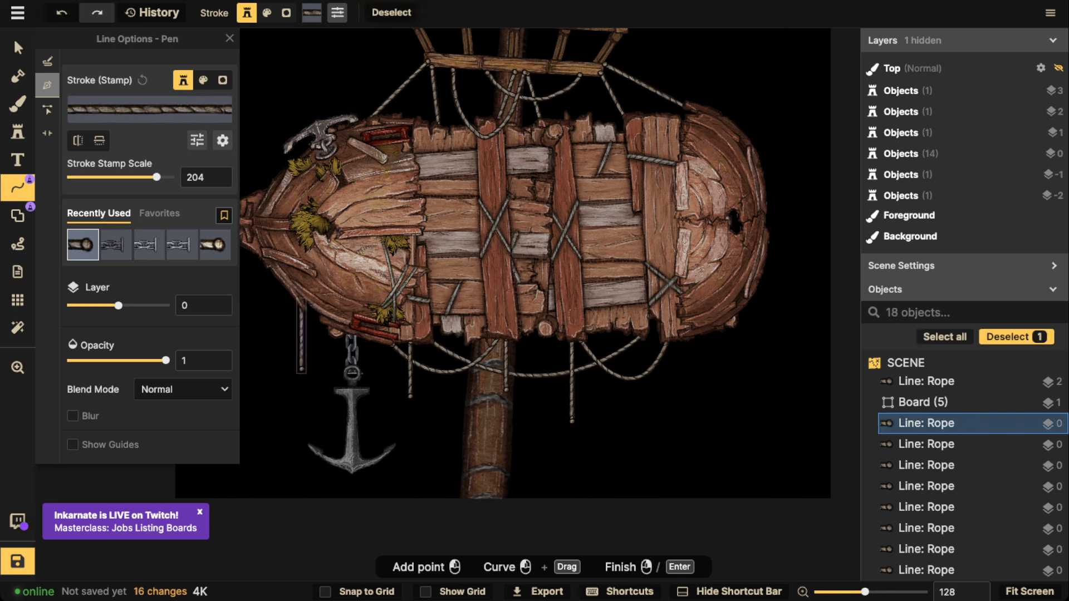
{"action": "left_click_drag", "start_coordinate": [704, 331], "coordinate": [704, 374]}
{"action": "key", "text": "Return"}
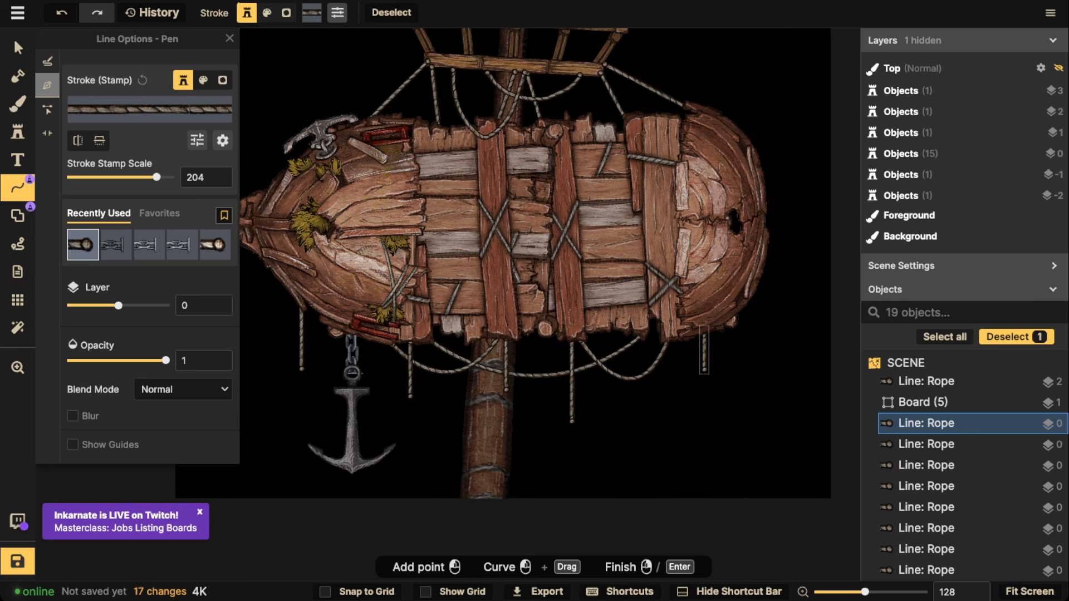
{"action": "left_click", "coordinate": [18, 48]}
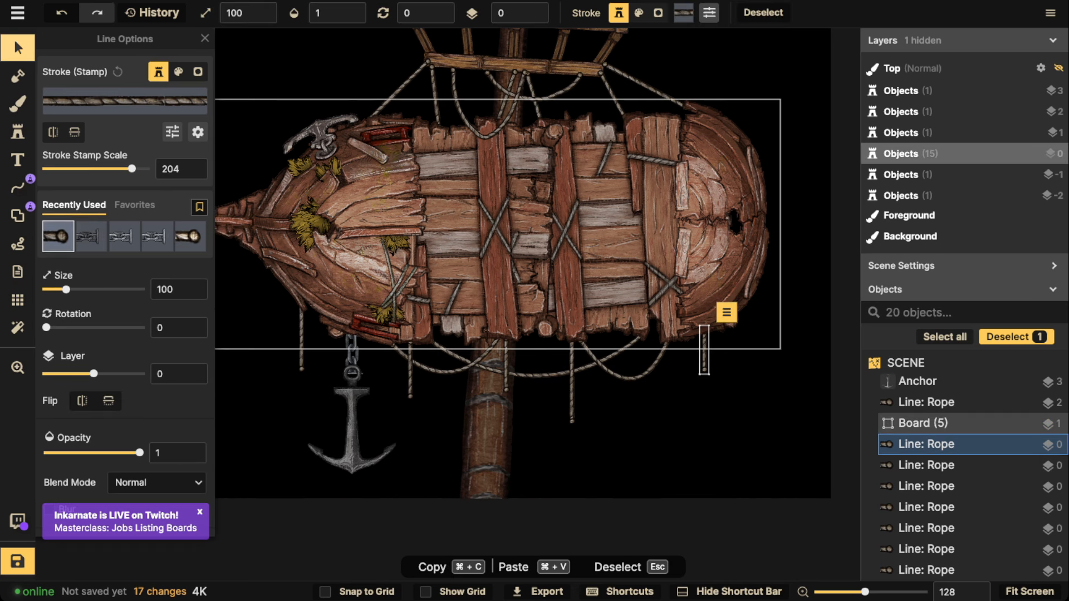
{"action": "left_click", "coordinate": [301, 344]}
{"action": "left_click", "coordinate": [410, 362], "text": "shift"}
{"action": "left_click", "coordinate": [410, 368], "text": "shift"}
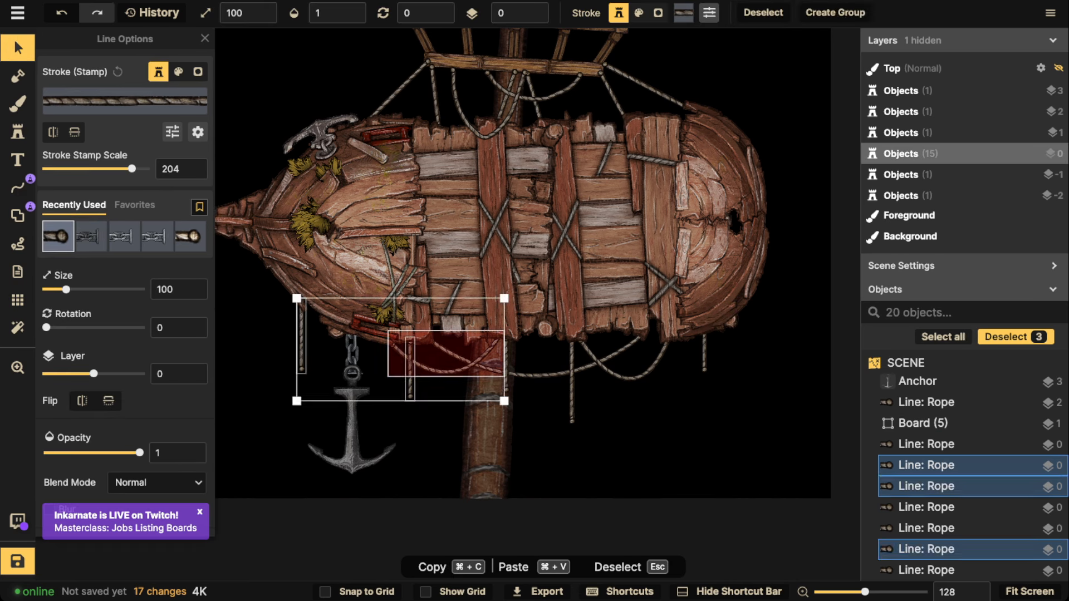
{"action": "left_click", "coordinate": [535, 374], "text": "shift"}
{"action": "left_click", "coordinate": [572, 390], "text": "shift"}
{"action": "left_click", "coordinate": [641, 377], "text": "shift"}
{"action": "left_click", "coordinate": [697, 362], "text": "shift"}
{"action": "left_click", "coordinate": [534, 374]}
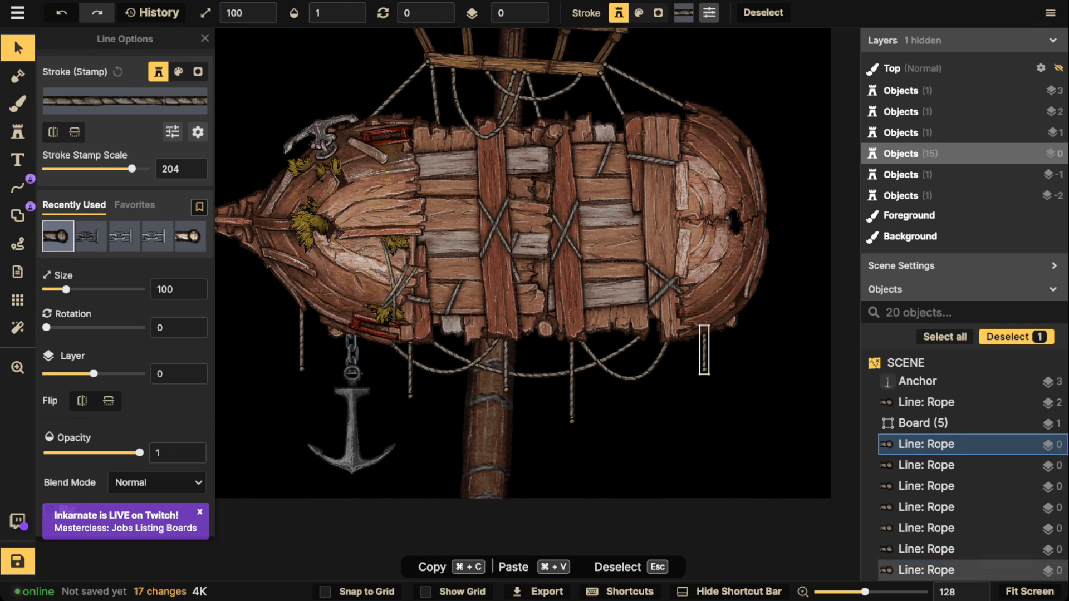
Select the ropes beneath the board, except the straight one just beside the anchor, and reduce their stroke brightness to 32
{"action": "left_click", "coordinate": [704, 357], "text": "shift"}
{"action": "left_click", "coordinate": [640, 376], "text": "shift"}
{"action": "left_click", "coordinate": [571, 390], "text": "shift"}
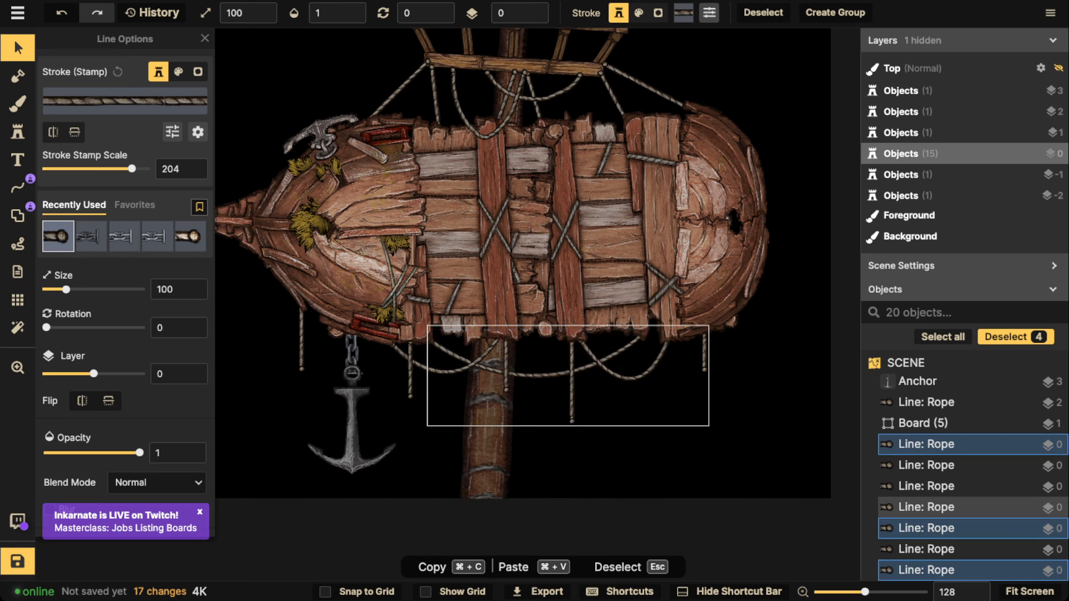
{"action": "left_click", "coordinate": [470, 365], "text": "shift"}
{"action": "left_click", "coordinate": [506, 362], "text": "shift"}
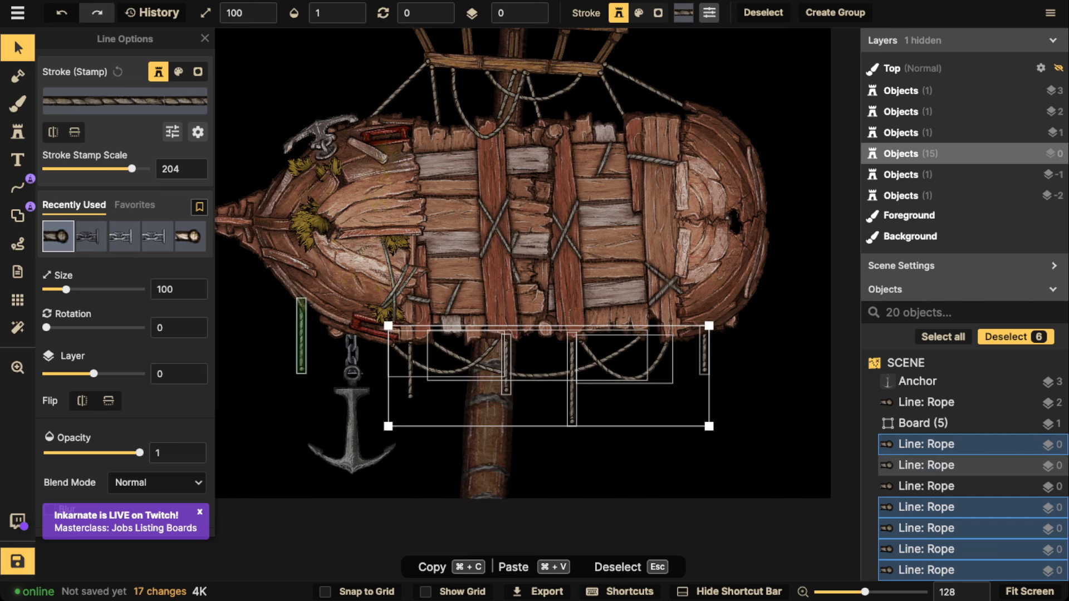
{"action": "left_click", "coordinate": [301, 351], "text": "shift"}
{"action": "scroll", "coordinate": [82, 401], "scroll_direction": "down", "scroll_amount": 1}
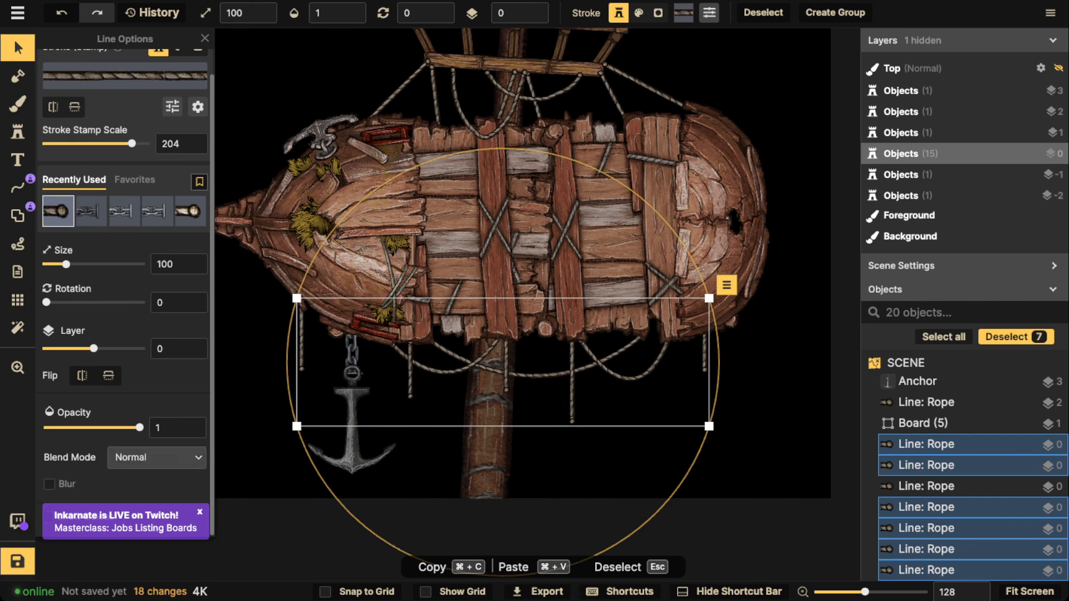
{"action": "left_click", "coordinate": [173, 106]}
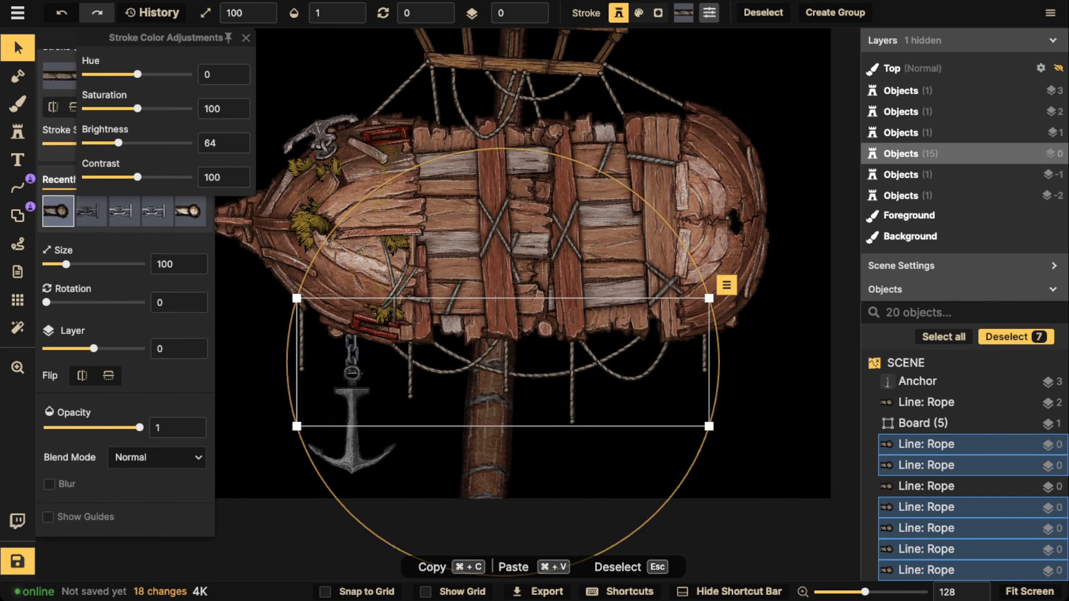
{"action": "left_click_drag", "start_coordinate": [118, 143], "coordinate": [111, 143]}
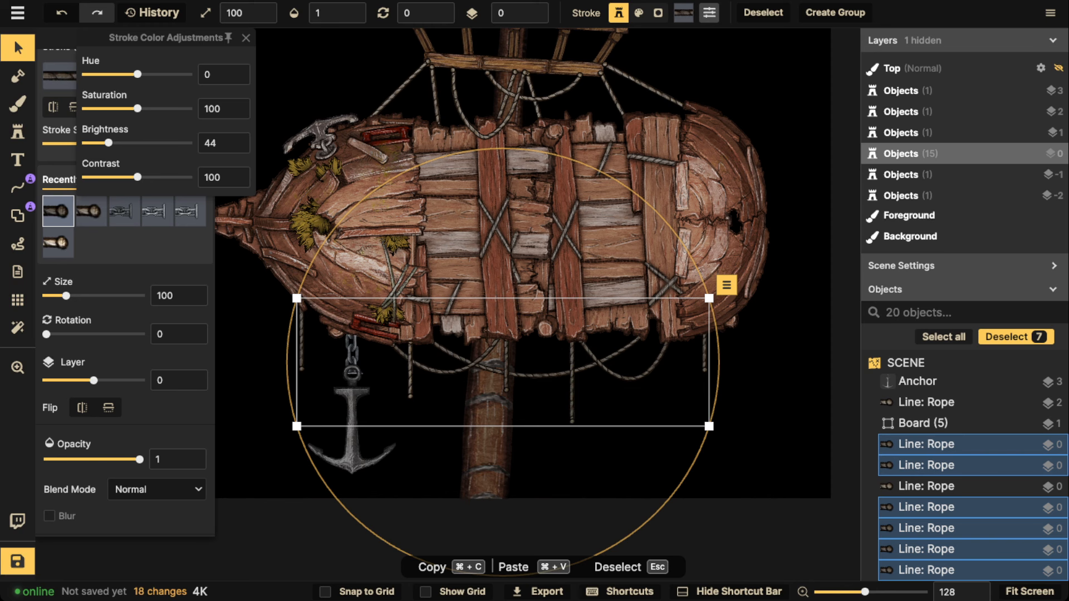
{"action": "left_click", "coordinate": [411, 374]}
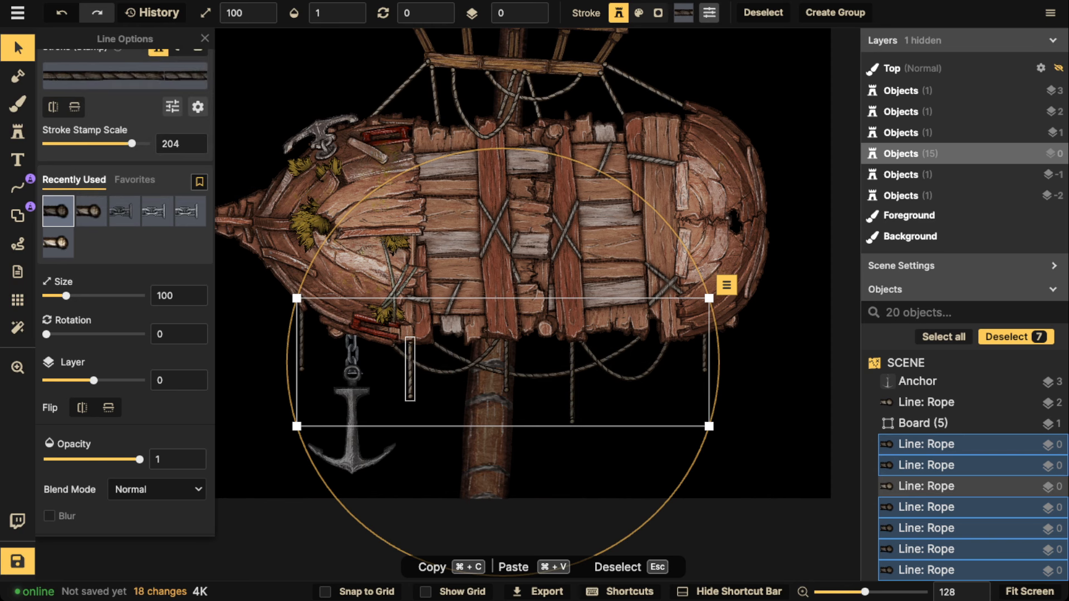
{"action": "left_click", "coordinate": [173, 106]}
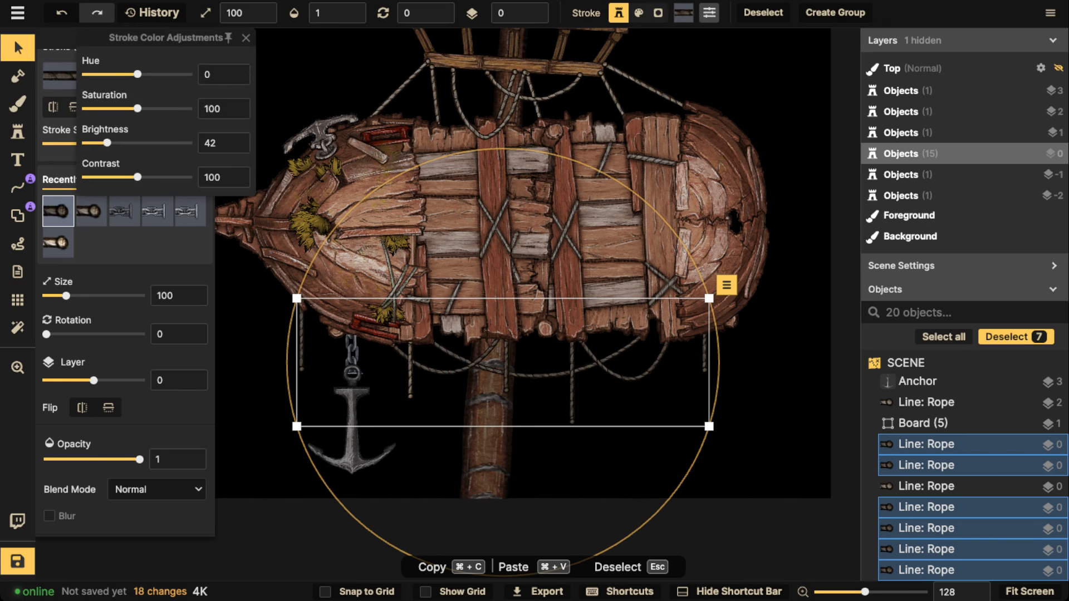
{"action": "left_click_drag", "start_coordinate": [107, 143], "coordinate": [101, 142]}
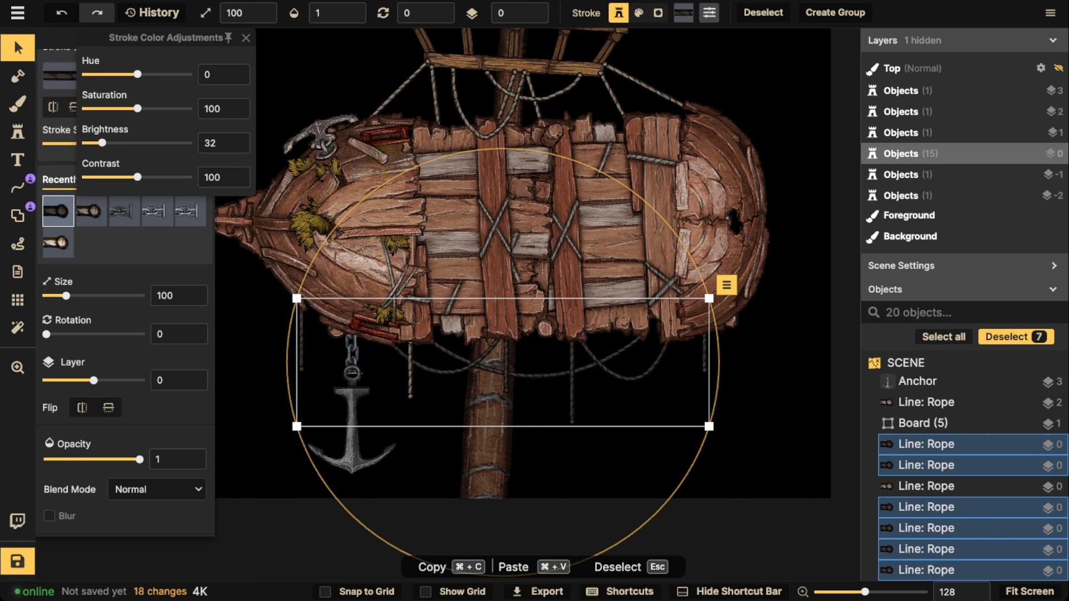
{"action": "key", "text": "Escape"}
Reduce the stroke brightness of the straight hanging rope beside the anchor to 42
{"action": "left_click", "coordinate": [927, 486]}
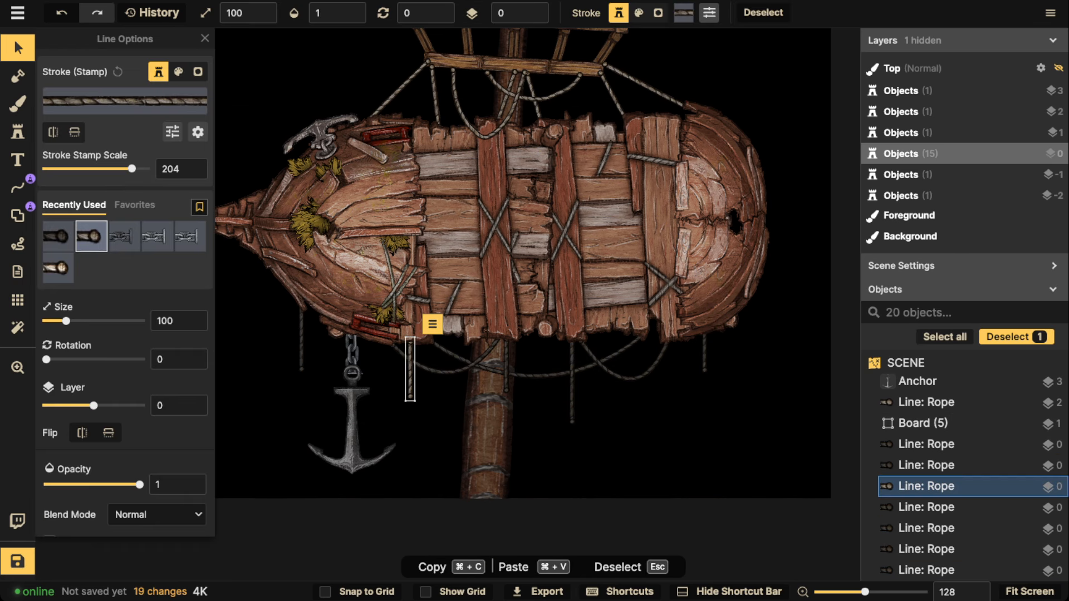
{"action": "left_click", "coordinate": [172, 131]}
{"action": "left_click_drag", "start_coordinate": [138, 142], "coordinate": [115, 143]}
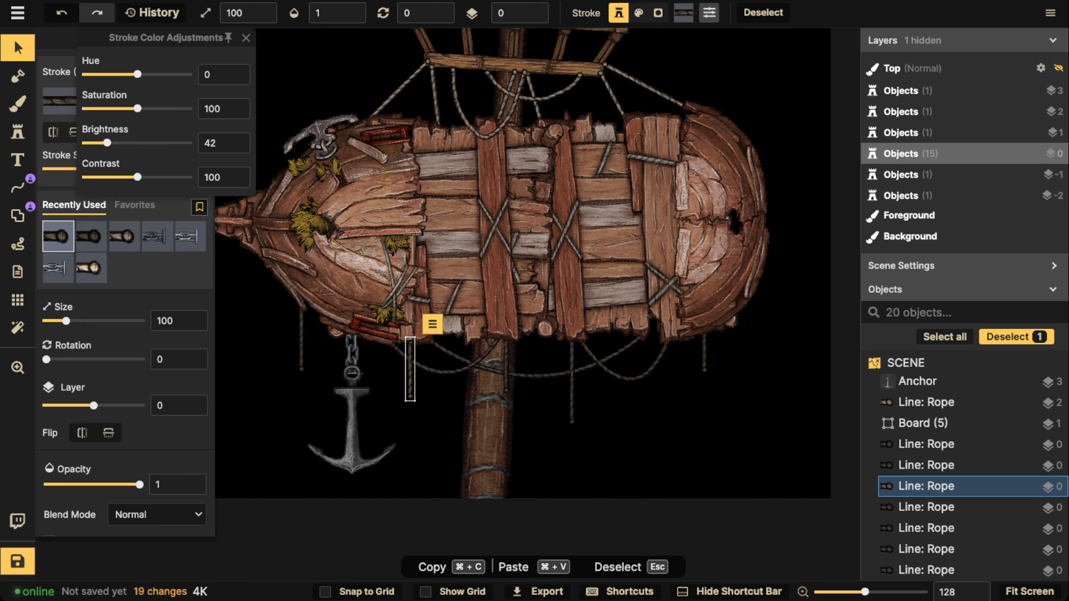
{"action": "key", "text": "Escape"}
Select every object in the scene, shift the whole ship slightly up and toward the bow side, and deselect
{"action": "scroll", "coordinate": [469, 223], "scroll_direction": "down", "scroll_amount": 5}
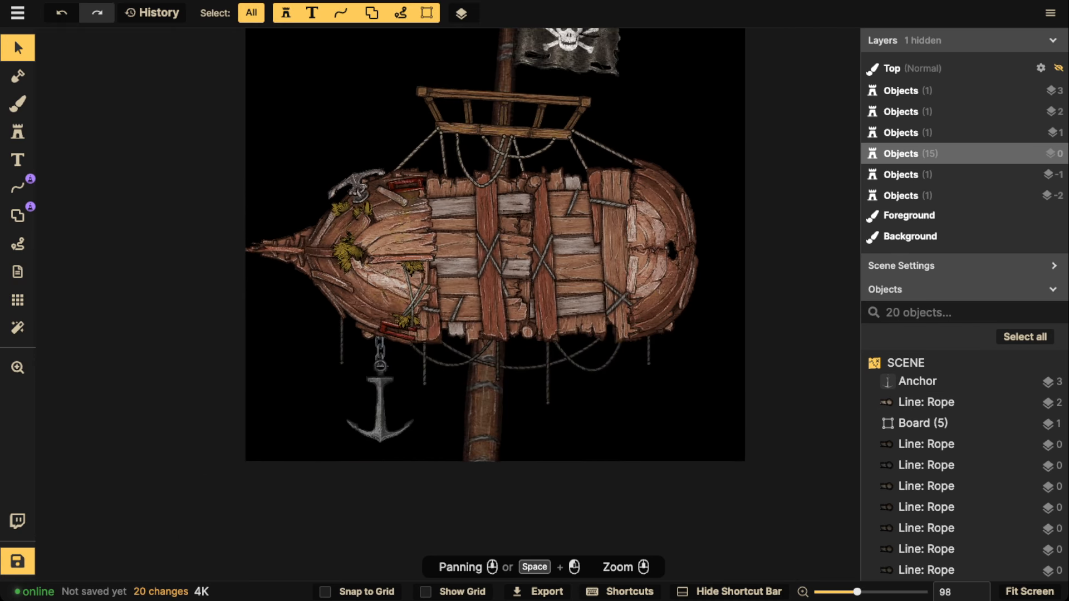
{"action": "key", "text": "super+a"}
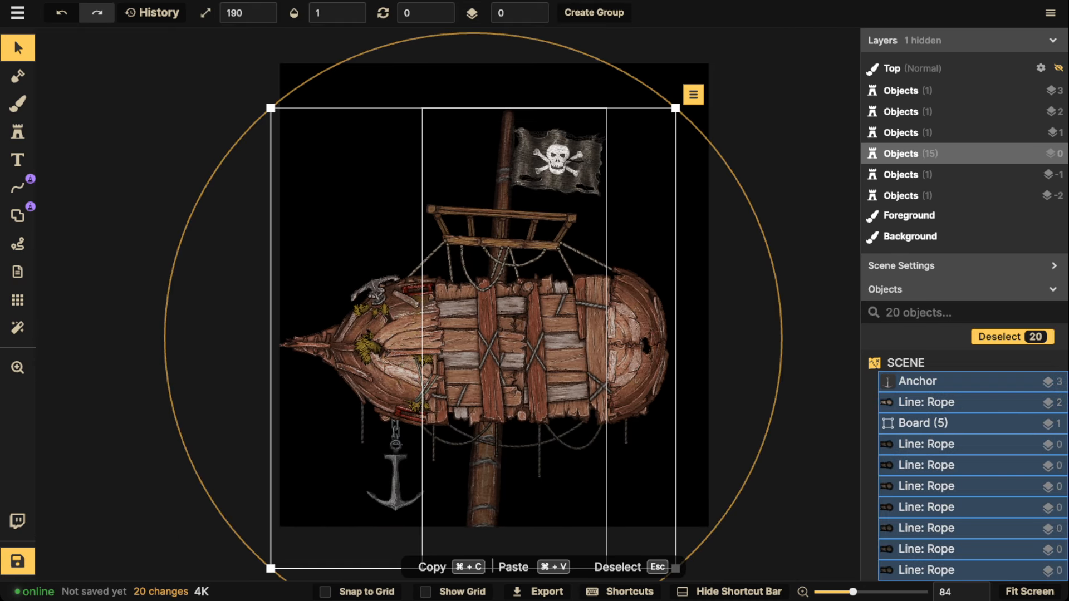
{"action": "left_click_drag", "start_coordinate": [473, 338], "coordinate": [470, 334]}
{"action": "key", "text": "Escape"}
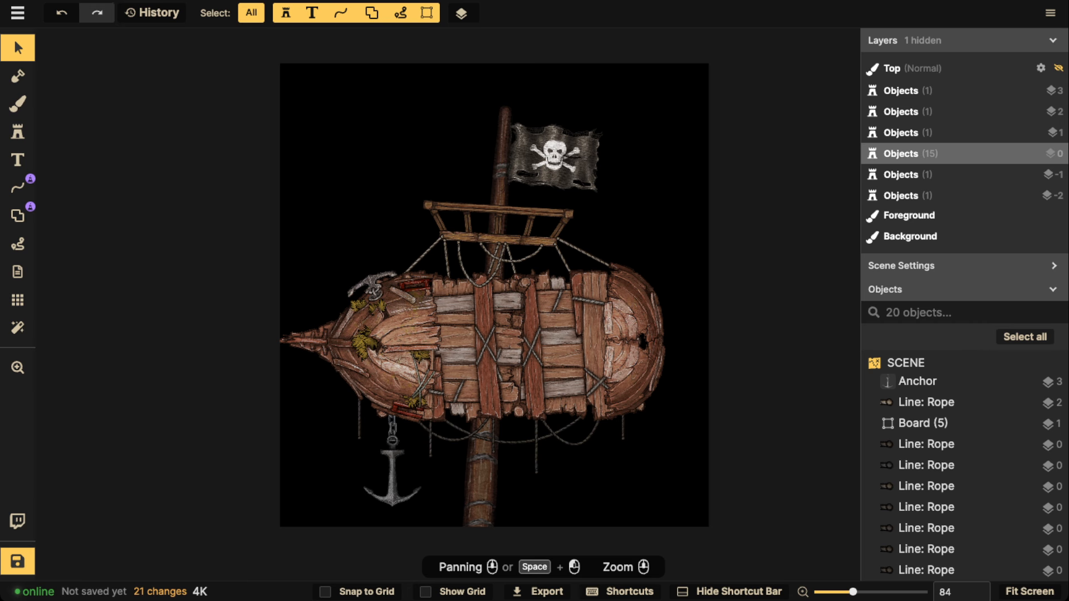
Browse the stamp catalog to the Fantasy Battlemaps Orc pack and expand all of its assets
{"action": "left_click", "coordinate": [18, 132]}
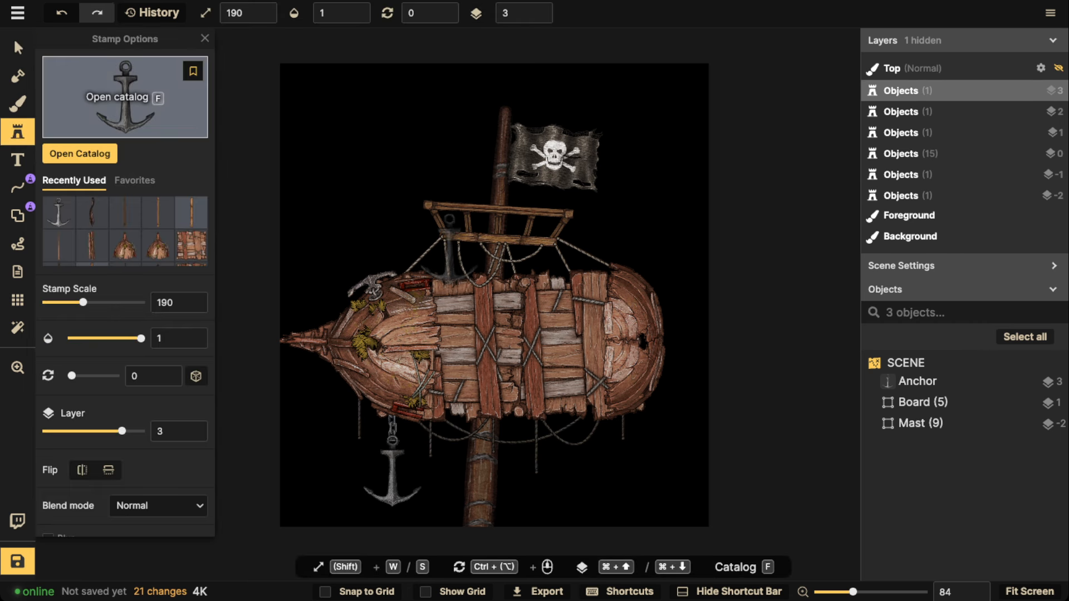
{"action": "left_click", "coordinate": [106, 95]}
{"action": "key", "text": "BackSpace"}
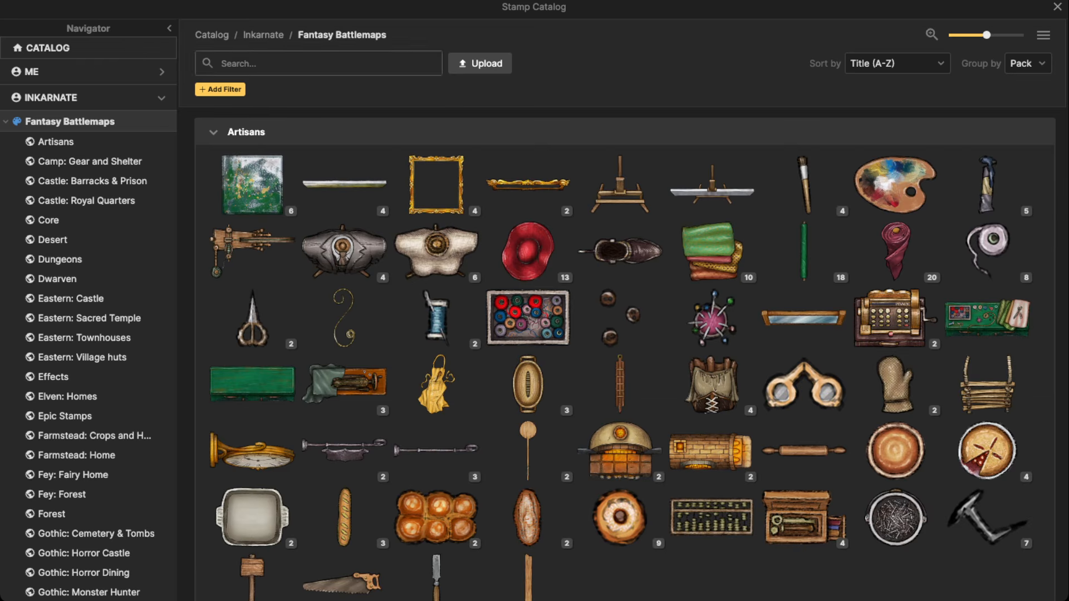
{"action": "scroll", "coordinate": [89, 365], "scroll_direction": "down", "scroll_amount": 5}
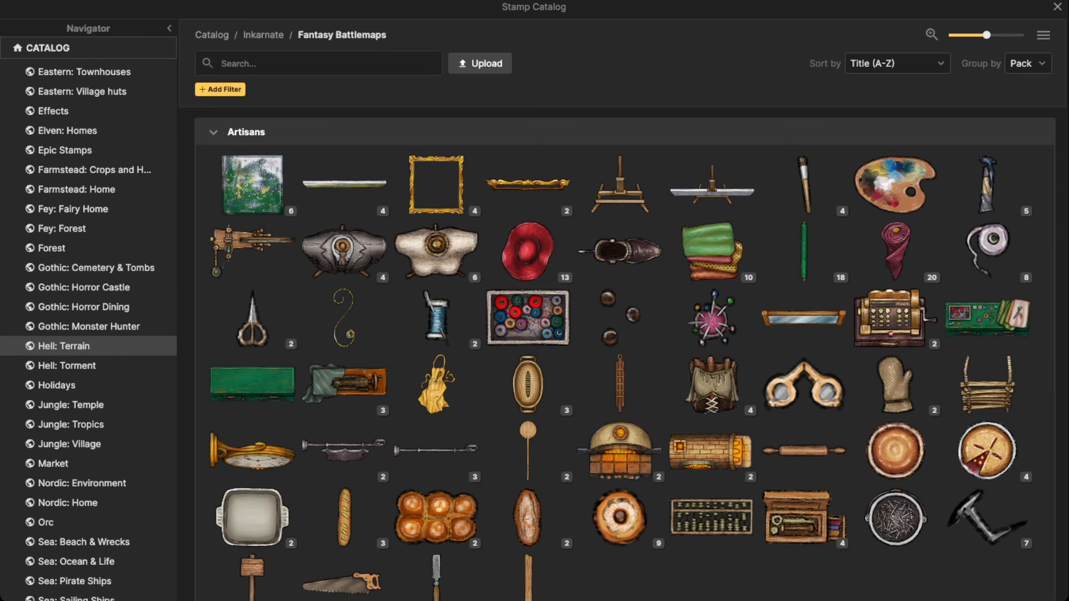
{"action": "scroll", "coordinate": [83, 357], "scroll_direction": "down", "scroll_amount": 1}
{"action": "left_click", "coordinate": [56, 498]}
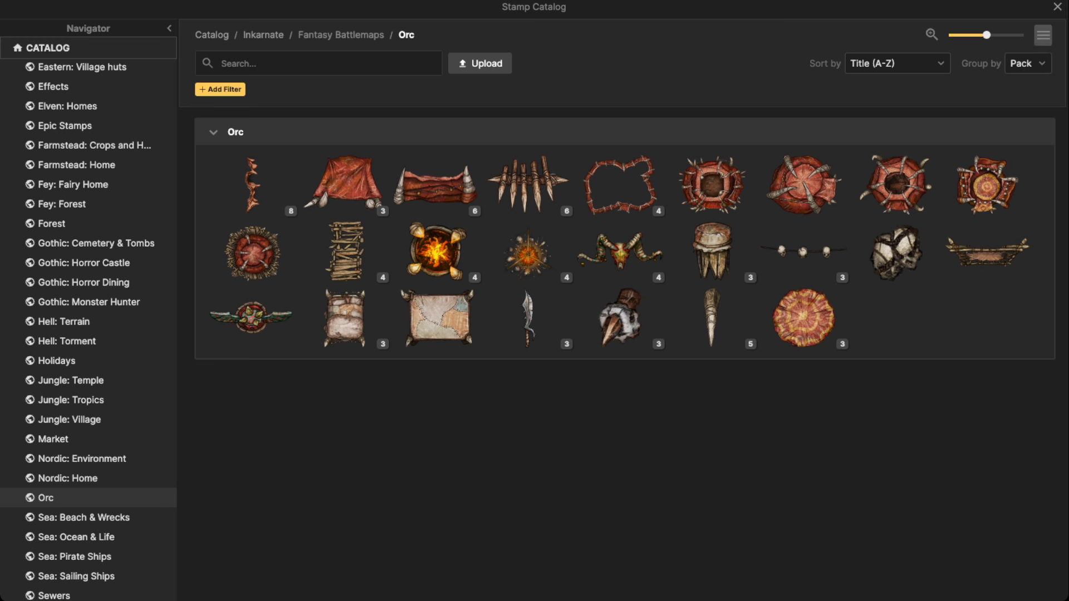
{"action": "left_click", "coordinate": [1044, 35]}
{"action": "left_click", "coordinate": [988, 81]}
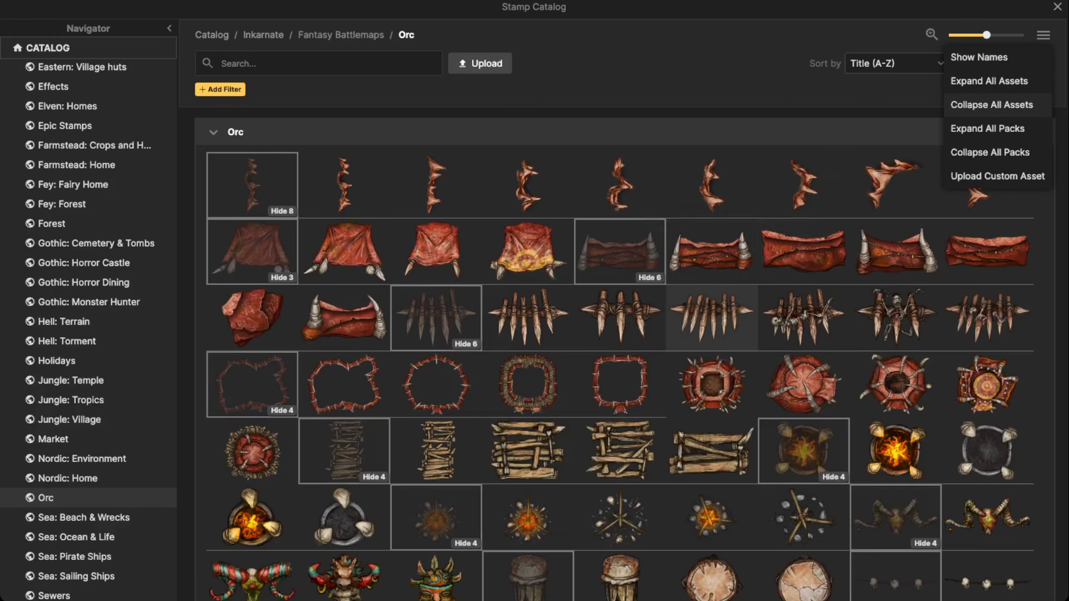
{"action": "scroll", "coordinate": [712, 312], "scroll_direction": "down", "scroll_amount": 1}
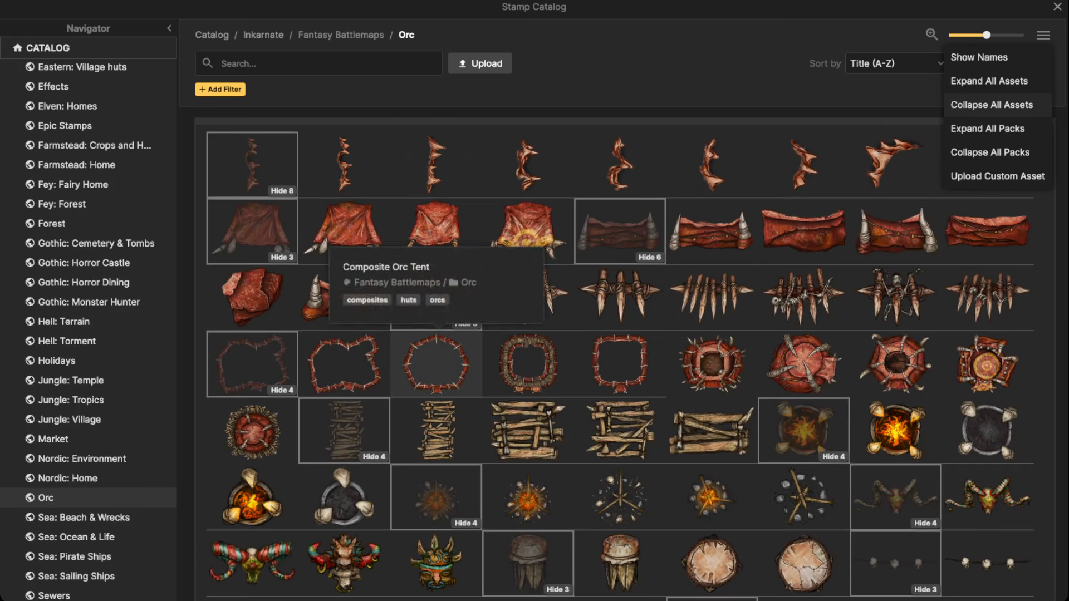
Try the horned leather stamp from the Orc pack, replace it with the horned Decorative Skull and set the stamp scale to 250
{"action": "left_click", "coordinate": [344, 298]}
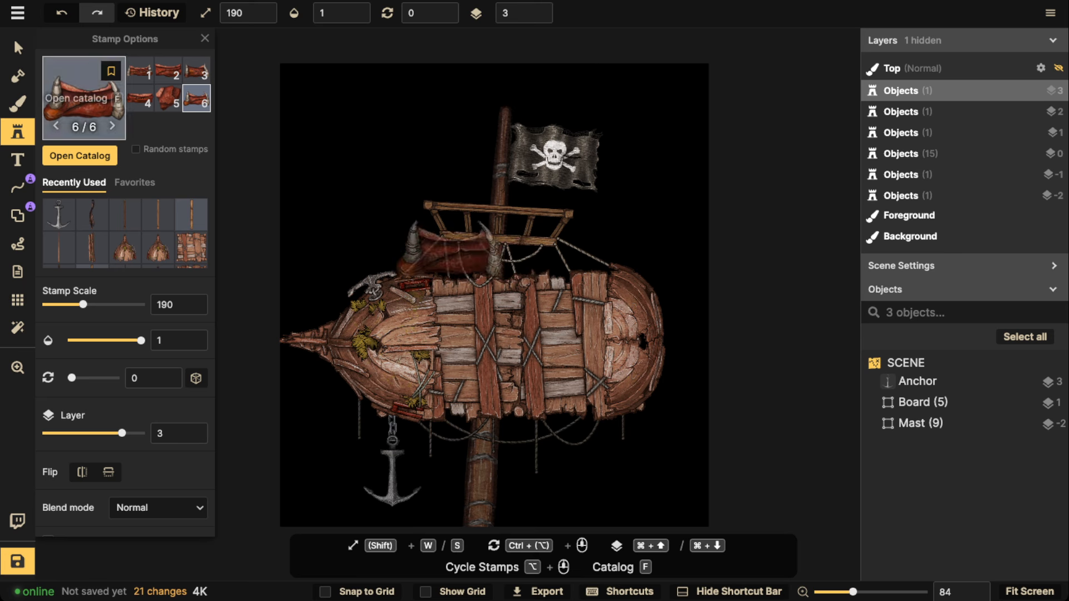
{"action": "left_click", "coordinate": [83, 97]}
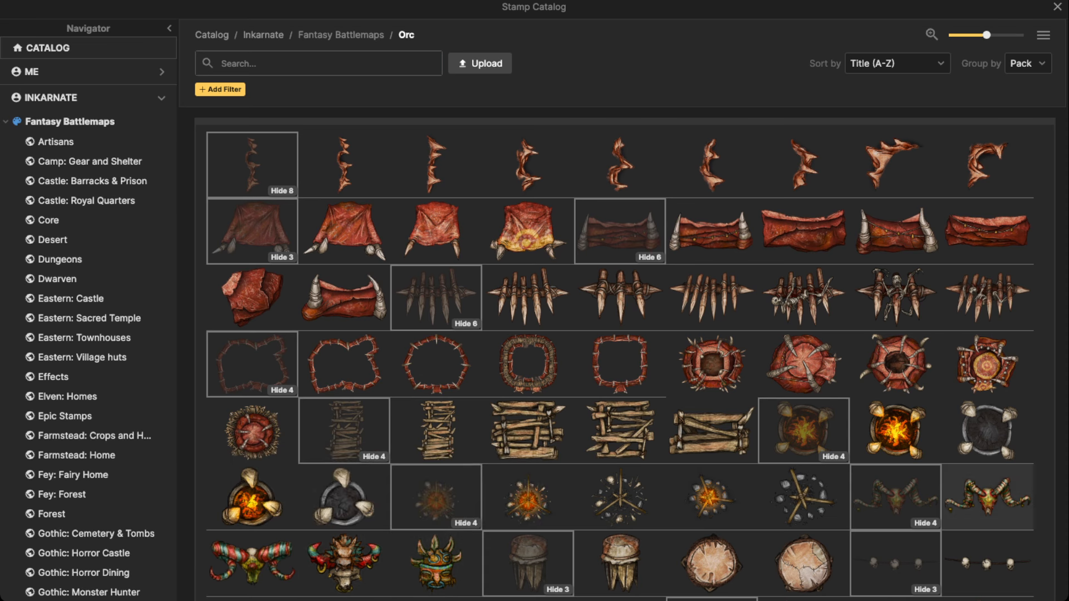
{"action": "left_click", "coordinate": [988, 495]}
{"action": "scroll", "coordinate": [514, 277], "scroll_direction": "up", "scroll_amount": 3}
{"action": "key", "text": "w"}
{"action": "key", "text": "w"}
{"action": "key", "text": "w"}
{"action": "key", "text": "w"}
{"action": "key", "text": "w"}
{"action": "key", "text": "w"}
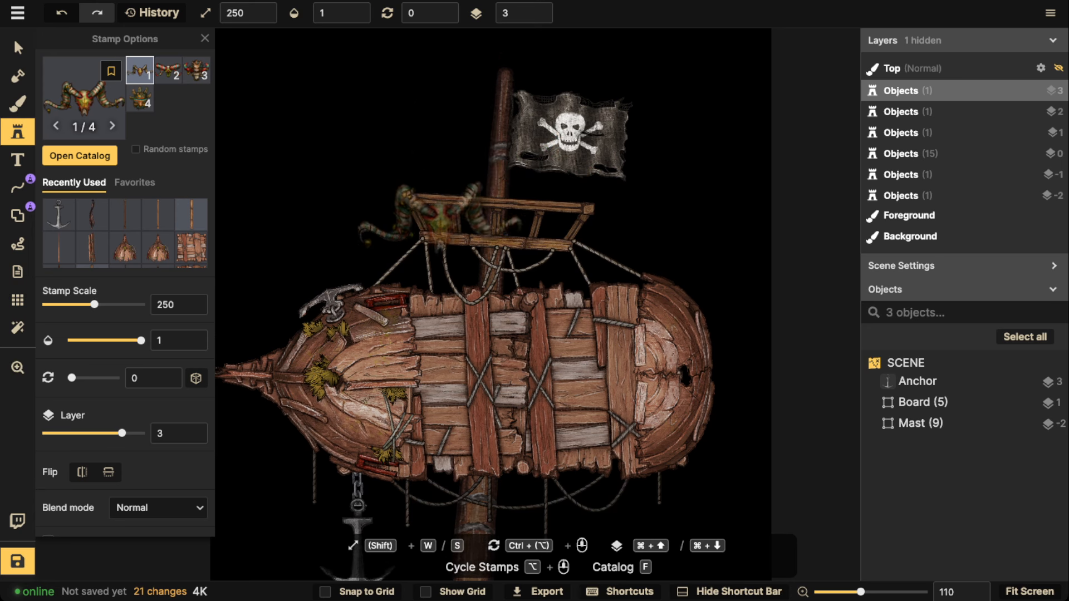
Try the Decorative Skull in front of the crow's nest and at the mast's top, rotated to 4, and delete it
{"action": "left_click", "coordinate": [495, 288]}
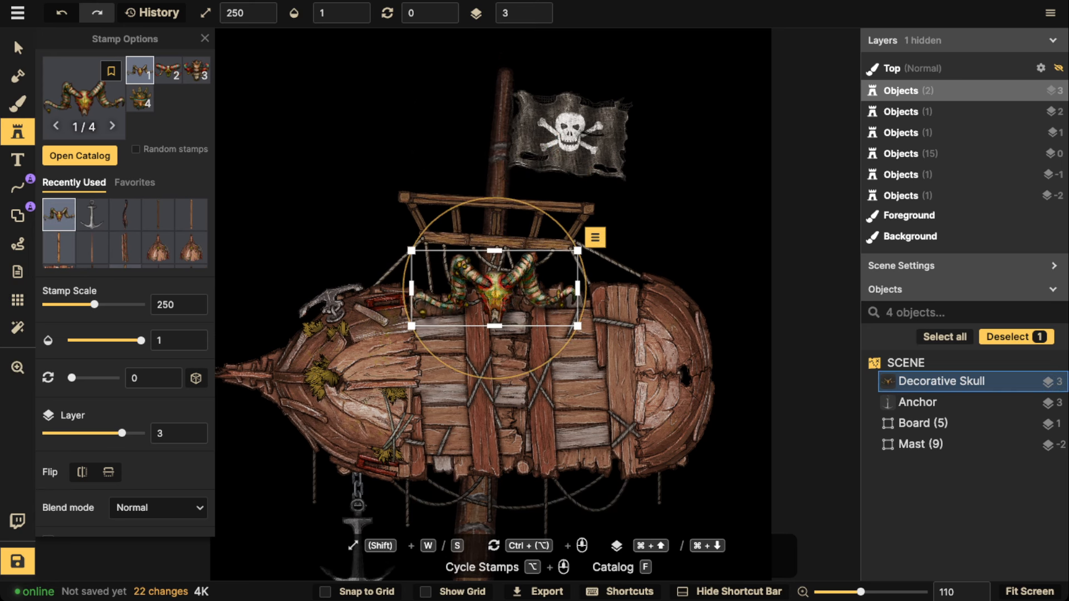
{"action": "left_click_drag", "start_coordinate": [494, 288], "coordinate": [493, 244]}
{"action": "scroll", "coordinate": [494, 256], "scroll_direction": "down", "scroll_amount": 1}
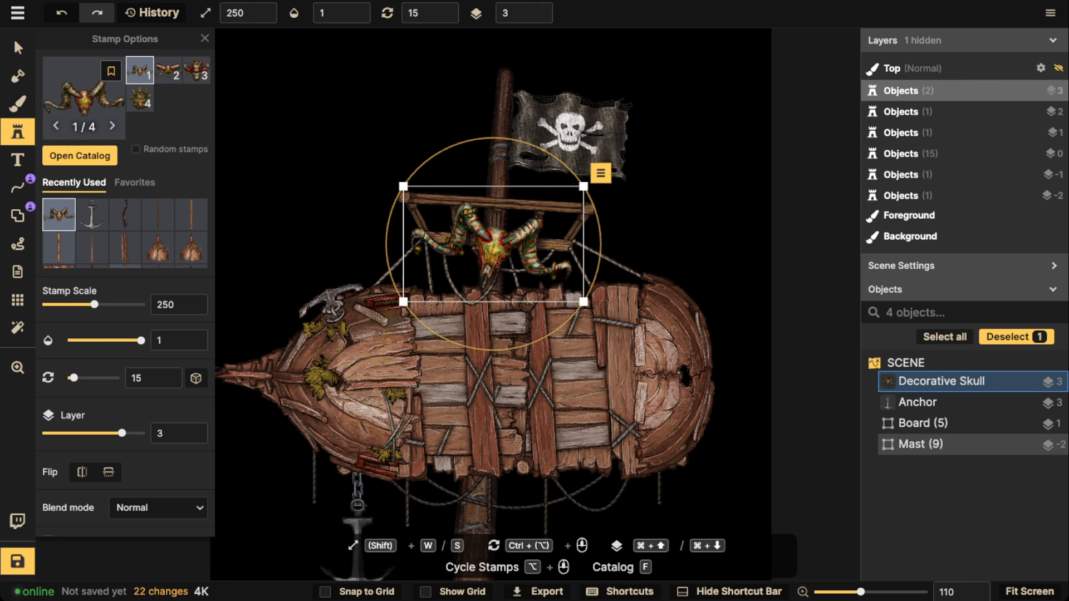
{"action": "left_click_drag", "start_coordinate": [486, 339], "coordinate": [502, 339]}
{"action": "left_click_drag", "start_coordinate": [494, 244], "coordinate": [479, 268]}
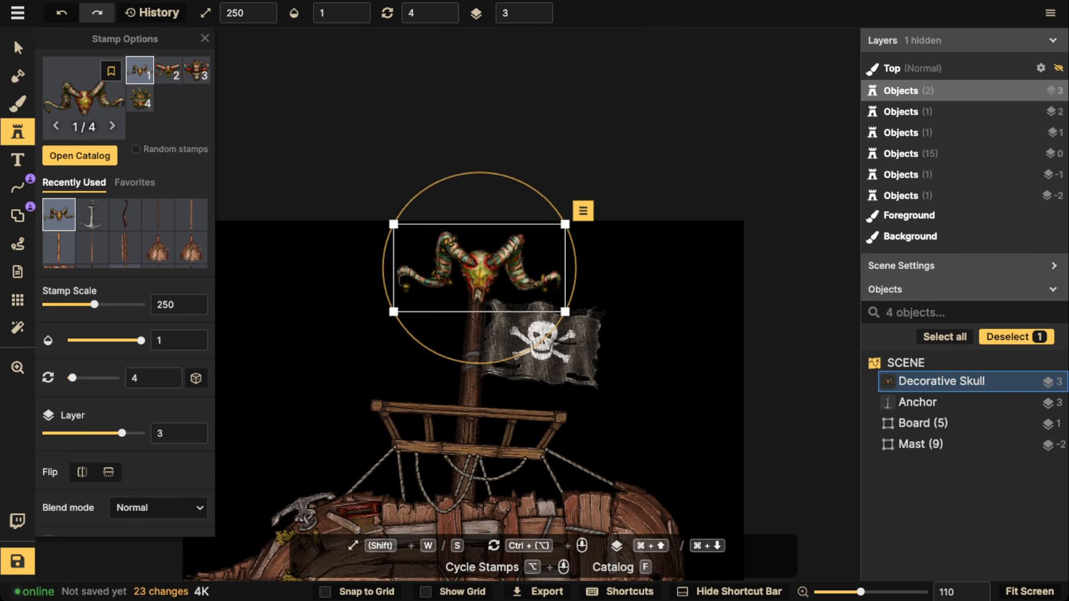
{"action": "key", "text": "Delete"}
Switch the stamp to its fourth variant, the horned mask, and place it on the mast's top at scale 250
{"action": "scroll", "coordinate": [449, 245], "scroll_direction": "up", "scroll_amount": 1}
{"action": "left_click", "coordinate": [479, 272]}
{"action": "left_click", "coordinate": [480, 270]}
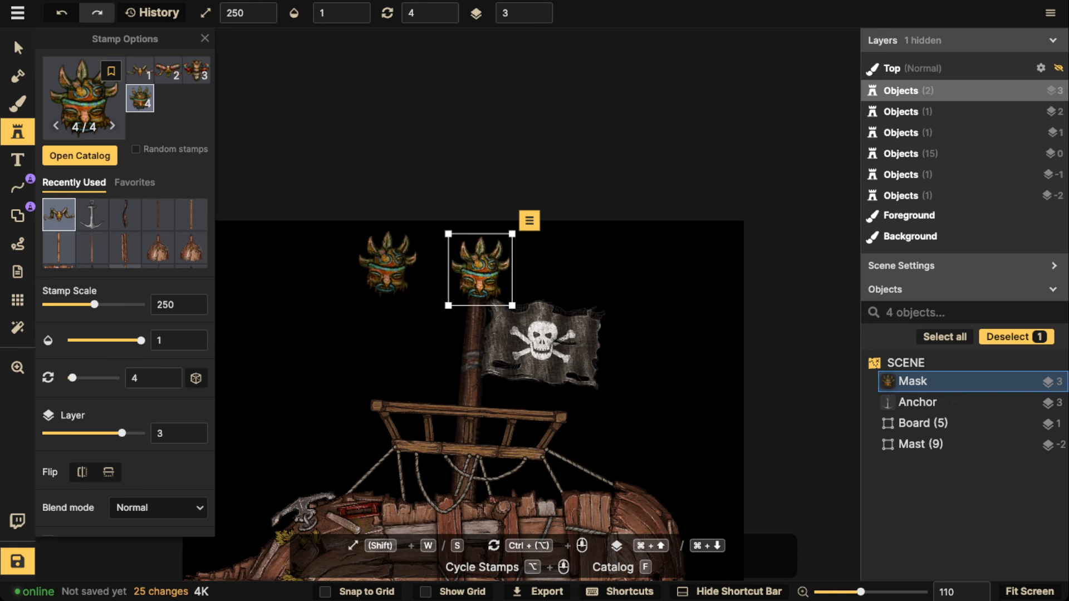
Replace the mask on the mast with the second, striped-horn skull variant on the board's upper edge, rotated to 2
{"action": "key", "text": "Delete"}
{"action": "scroll", "coordinate": [449, 245], "scroll_direction": "up", "scroll_amount": 2}
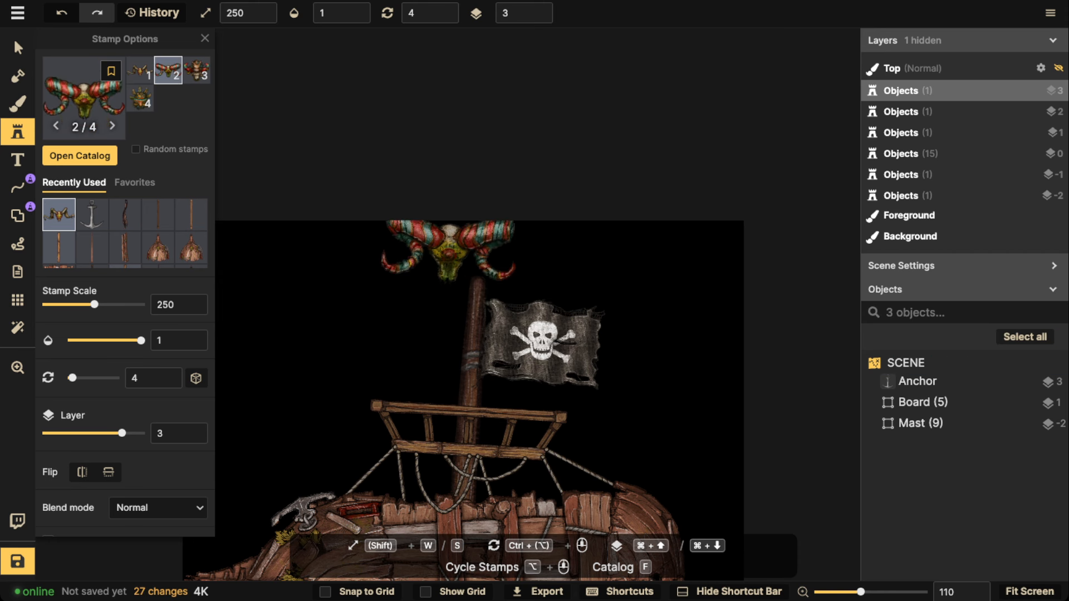
{"action": "left_click", "coordinate": [468, 490]}
{"action": "scroll", "coordinate": [469, 490], "scroll_direction": "down", "scroll_amount": 4}
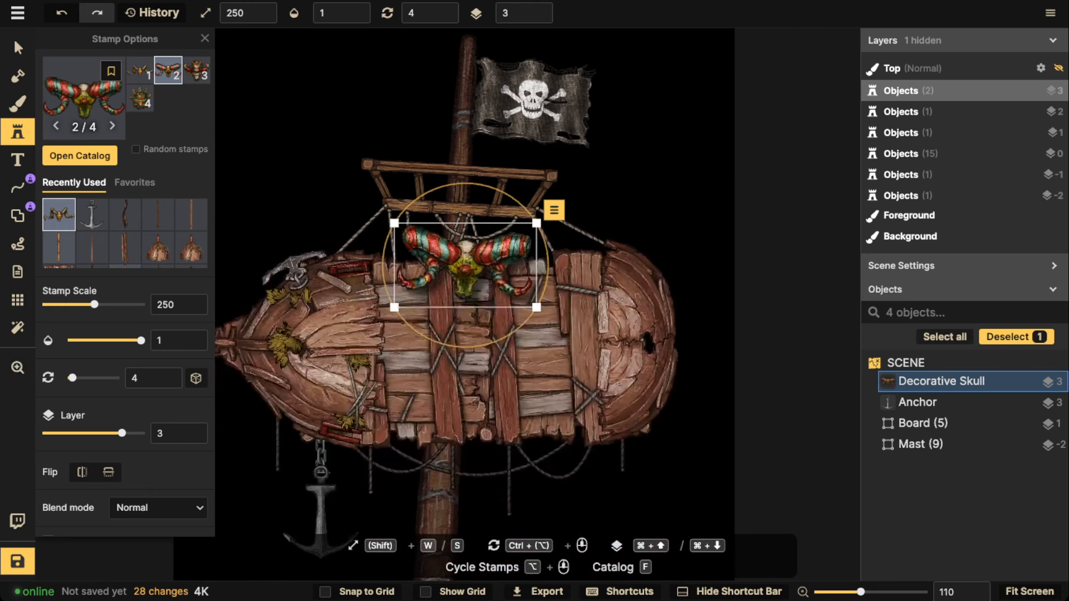
{"action": "scroll", "coordinate": [469, 490], "scroll_direction": "down", "scroll_amount": 1}
{"action": "left_click_drag", "start_coordinate": [466, 265], "coordinate": [454, 265]}
{"action": "scroll", "coordinate": [453, 265], "scroll_direction": "down", "scroll_amount": 1}
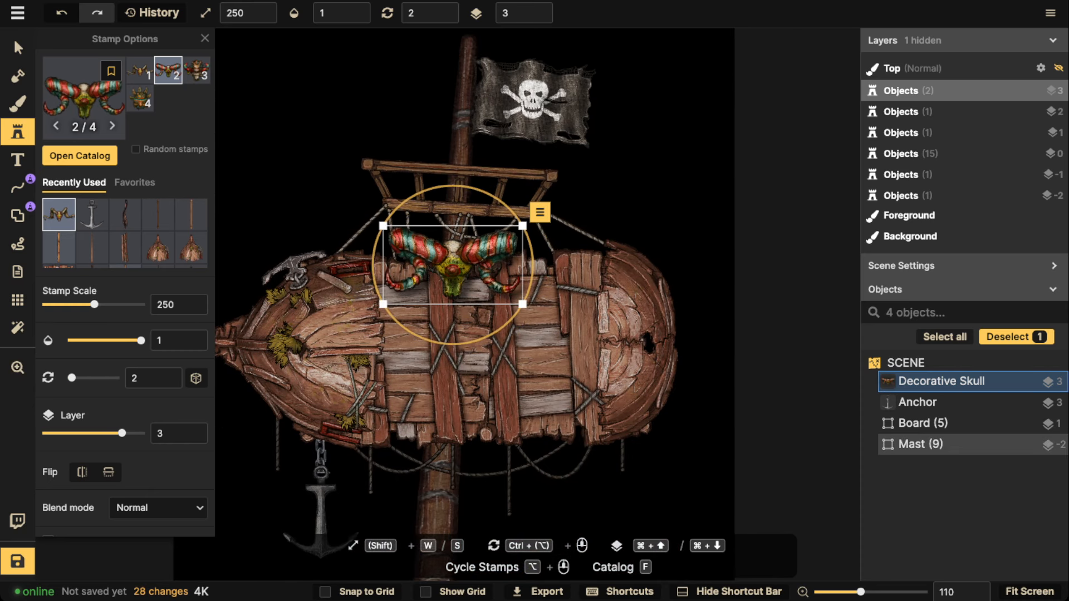
Delete the striped-horn skull and place the first Decorative Skull variant on the board's upper edge below the crow's nest, at scale 250
{"action": "key", "text": "Delete"}
{"action": "scroll", "coordinate": [454, 254], "scroll_direction": "up", "scroll_amount": 1}
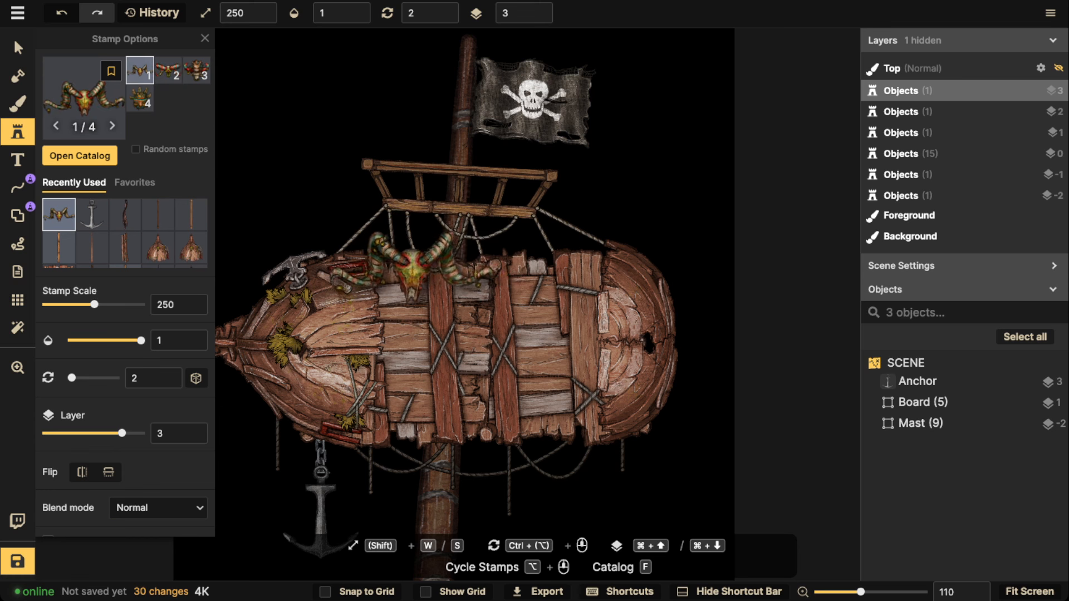
{"action": "left_click", "coordinate": [454, 254]}
{"action": "left_click_drag", "start_coordinate": [454, 254], "coordinate": [455, 250]}
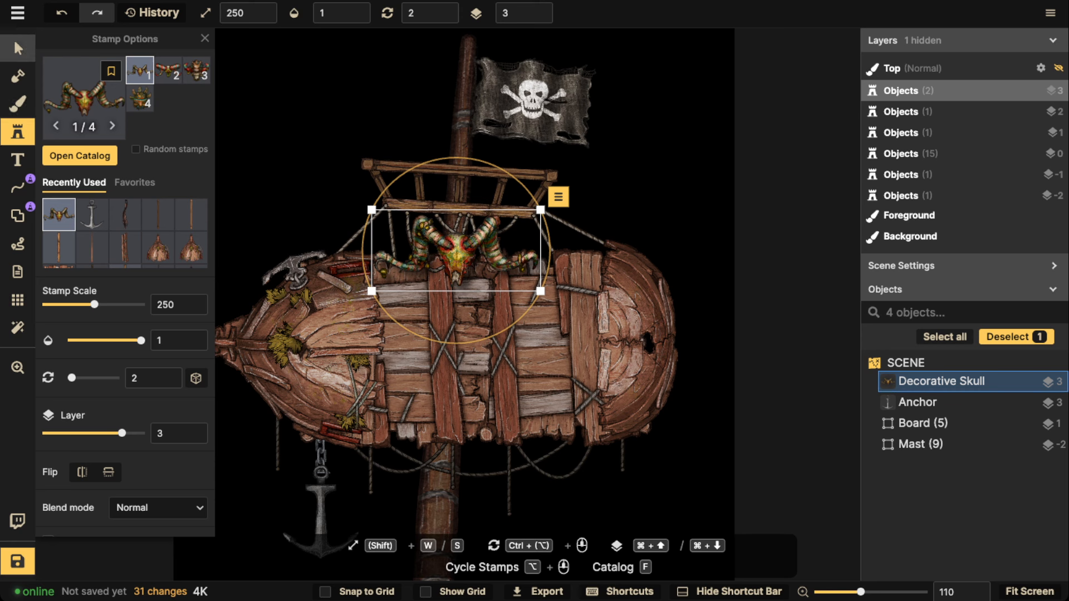
Set the Decorative Skull's shadow to blur 8.2, vertical offset 8.4 and intensity 1.34
{"action": "key", "text": "v"}
{"action": "left_click", "coordinate": [192, 347]}
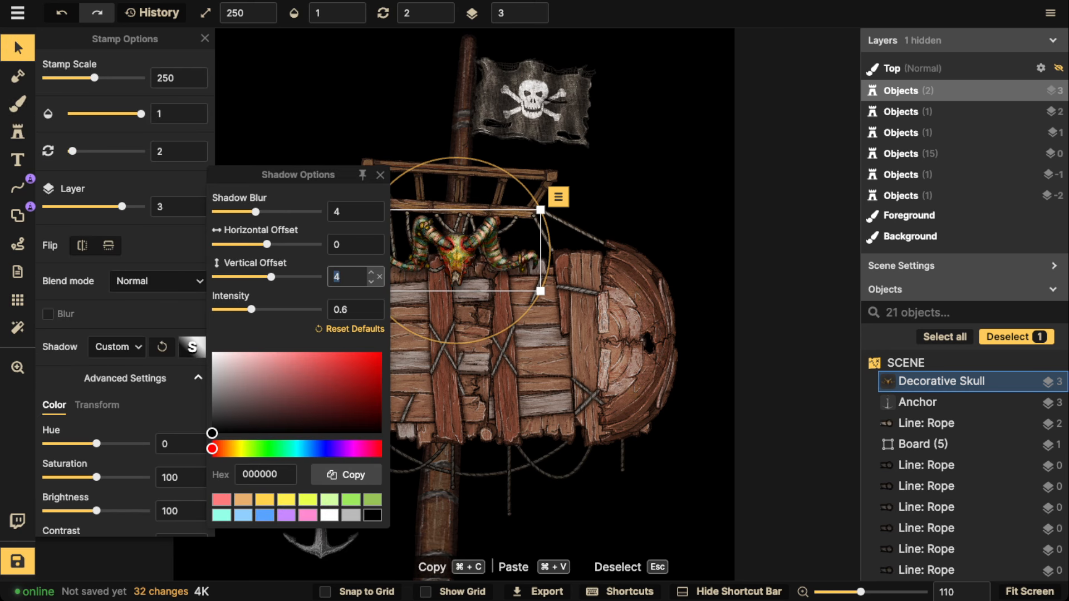
{"action": "key", "text": "space"}
{"action": "left_click", "coordinate": [478, 237]}
{"action": "left_click", "coordinate": [477, 236]}
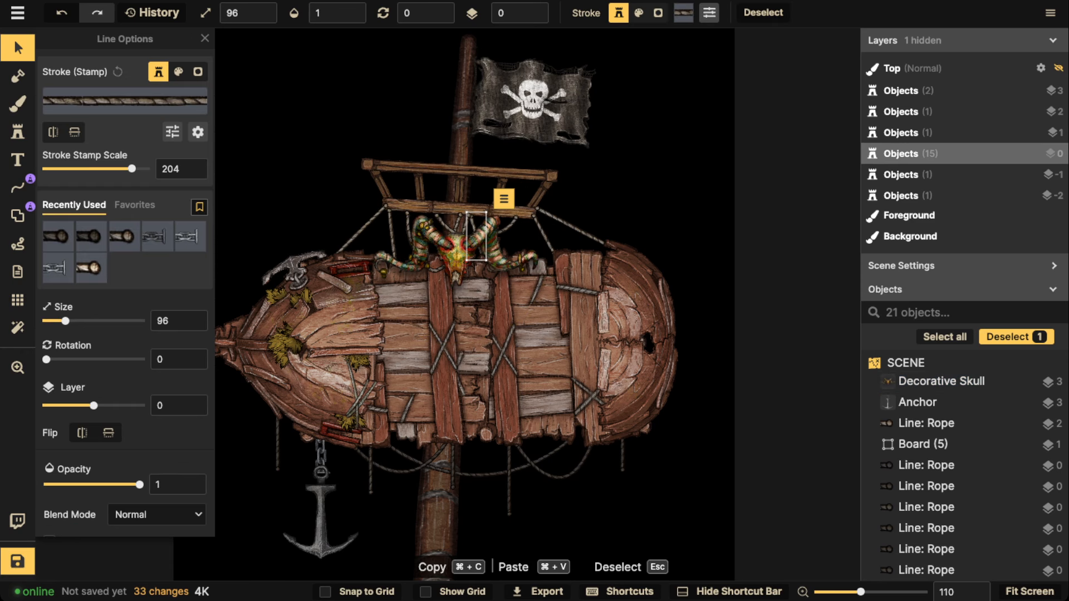
{"action": "key", "text": "Escape"}
{"action": "left_click", "coordinate": [457, 254]}
{"action": "left_click_drag", "start_coordinate": [456, 254], "coordinate": [538, 257]}
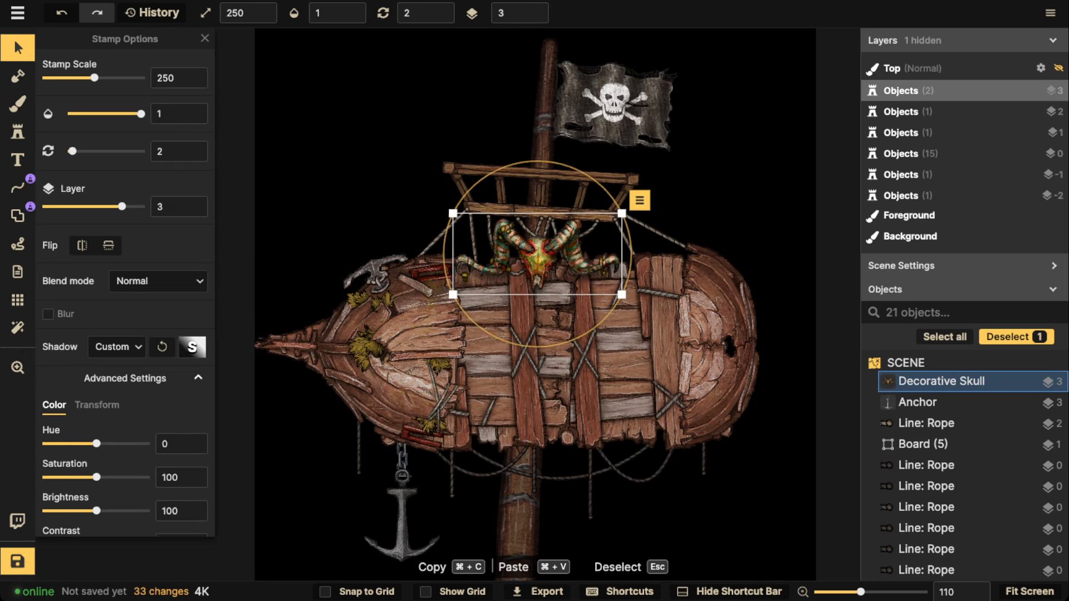
{"action": "left_click", "coordinate": [192, 346]}
{"action": "left_click", "coordinate": [348, 277]}
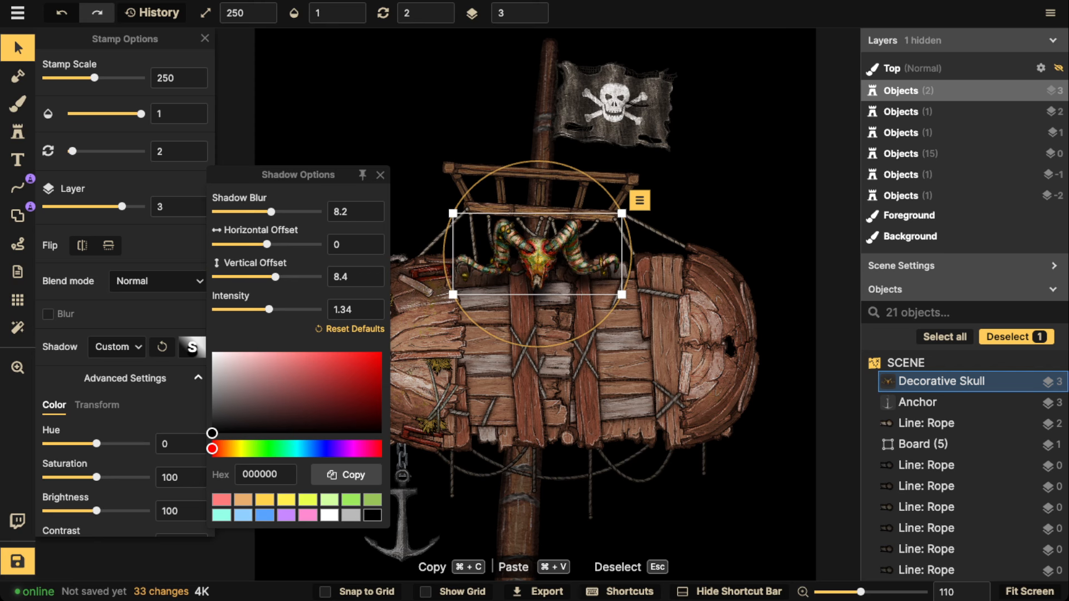
{"action": "scroll", "coordinate": [534, 301], "scroll_direction": "down", "scroll_amount": 3}
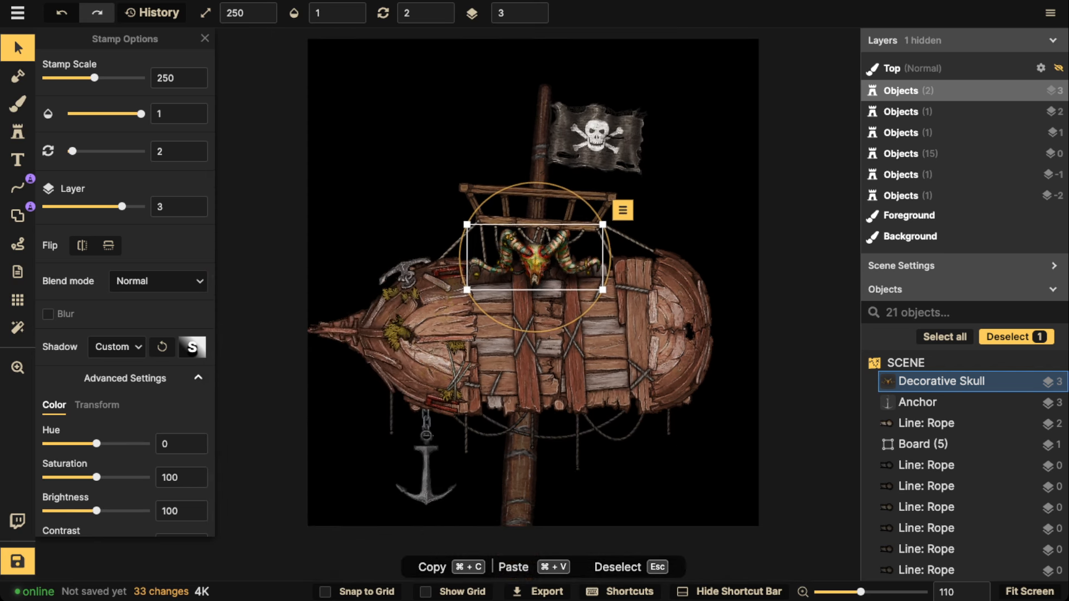
Choose the straight Tusk stamp from the Orc pack in the stamp catalog
{"action": "left_click", "coordinate": [17, 132]}
{"action": "left_click", "coordinate": [90, 156]}
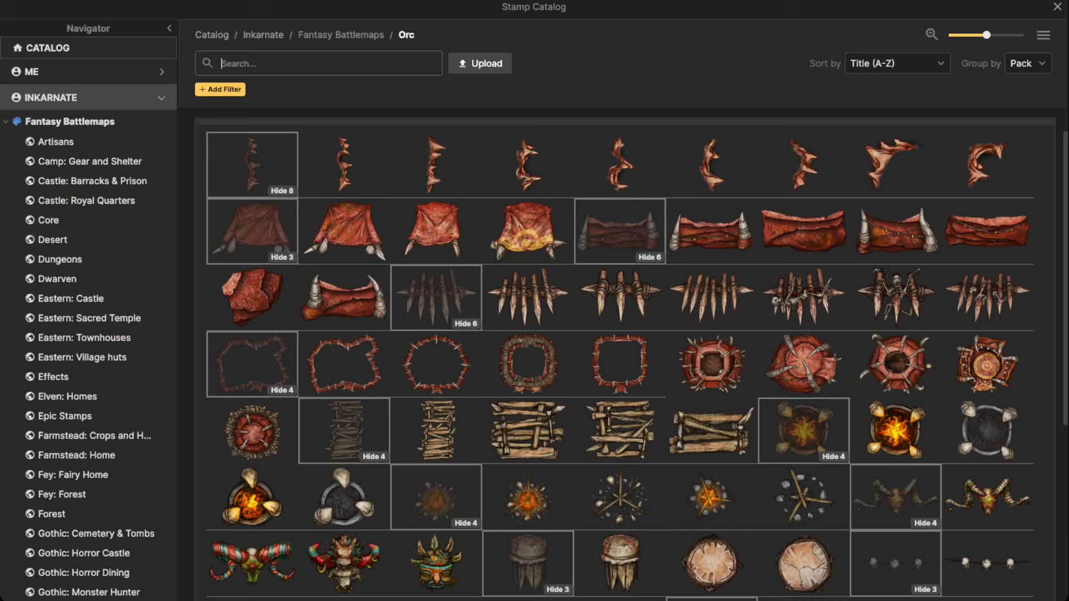
{"action": "scroll", "coordinate": [618, 357], "scroll_direction": "down", "scroll_amount": 3}
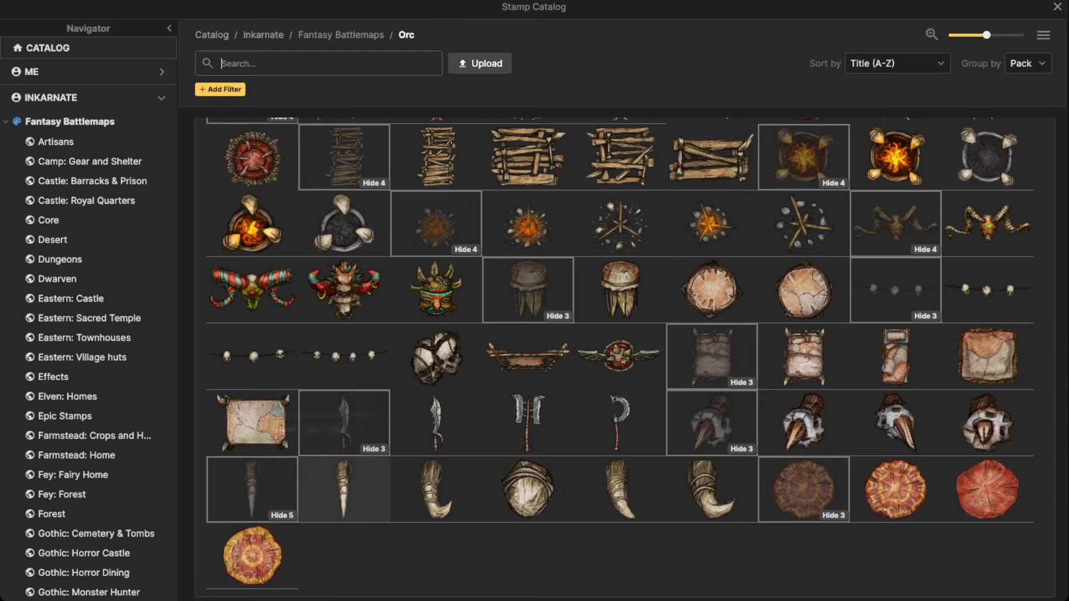
{"action": "left_click", "coordinate": [344, 490]}
Scale the straight tusk to 130, rotate it to 135 and place it on the bow's upper edge over the grappling hook
{"action": "key", "text": "s"}
{"action": "key", "text": "s"}
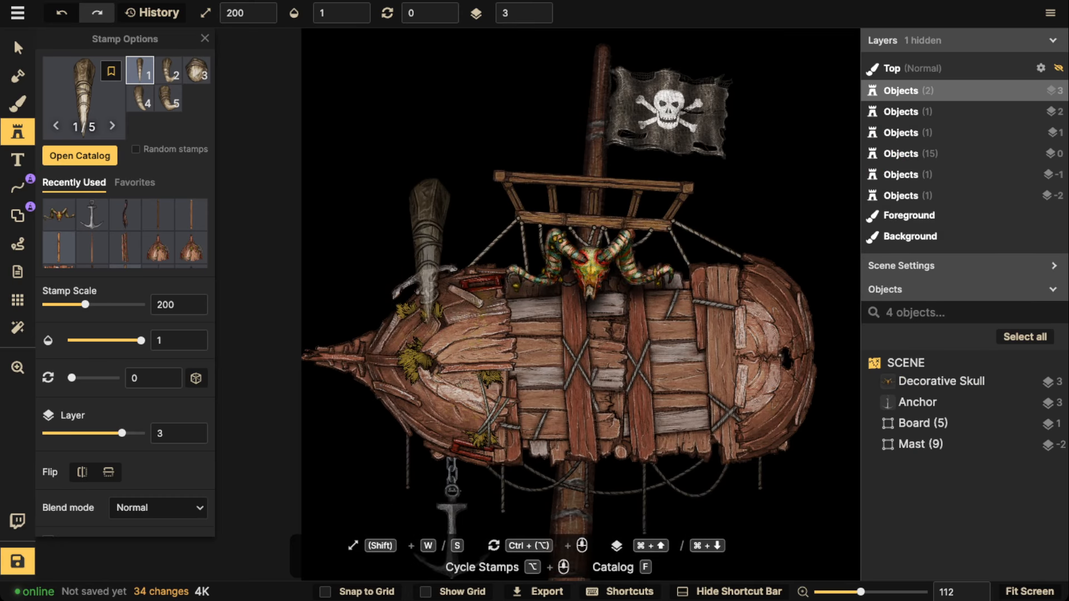
{"action": "scroll", "coordinate": [423, 245], "scroll_direction": "up", "scroll_amount": 5}
{"action": "scroll", "coordinate": [440, 278], "scroll_direction": "up", "scroll_amount": 5}
{"action": "key", "text": "s"}
{"action": "key", "text": "s"}
{"action": "key", "text": "s"}
{"action": "key", "text": "s"}
{"action": "key", "text": "s"}
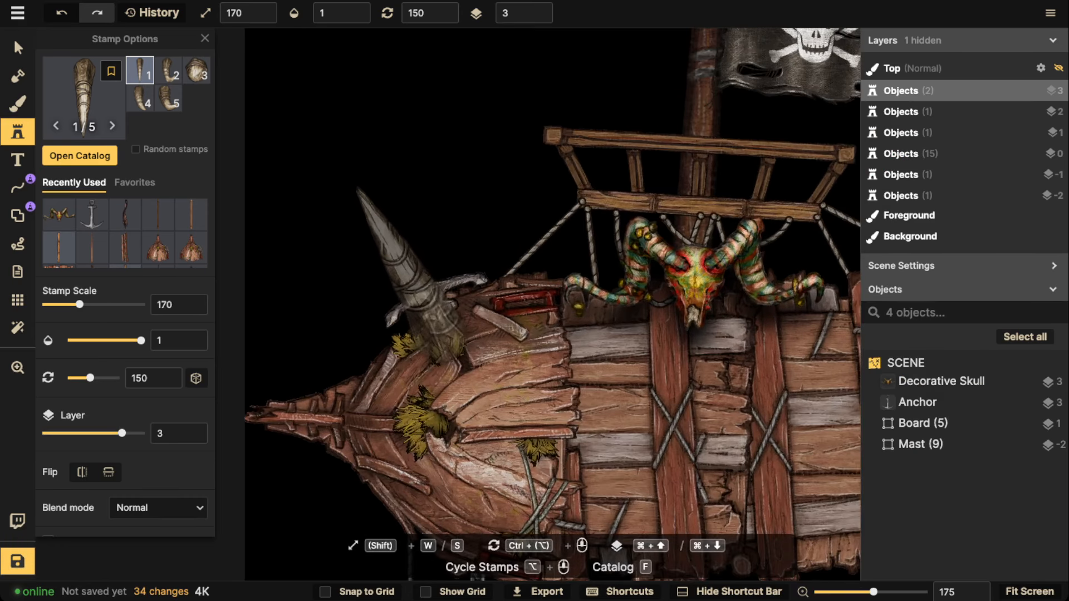
{"action": "scroll", "coordinate": [457, 300], "scroll_direction": "down", "scroll_amount": 1}
{"action": "key", "text": "s"}
{"action": "key", "text": "s"}
{"action": "scroll", "coordinate": [454, 294], "scroll_direction": "up", "scroll_amount": 2}
{"action": "scroll", "coordinate": [454, 294], "scroll_direction": "down", "scroll_amount": 2}
{"action": "scroll", "coordinate": [454, 294], "scroll_direction": "up", "scroll_amount": 1}
{"action": "scroll", "coordinate": [454, 294], "scroll_direction": "down", "scroll_amount": 1}
{"action": "left_click", "coordinate": [455, 294]}
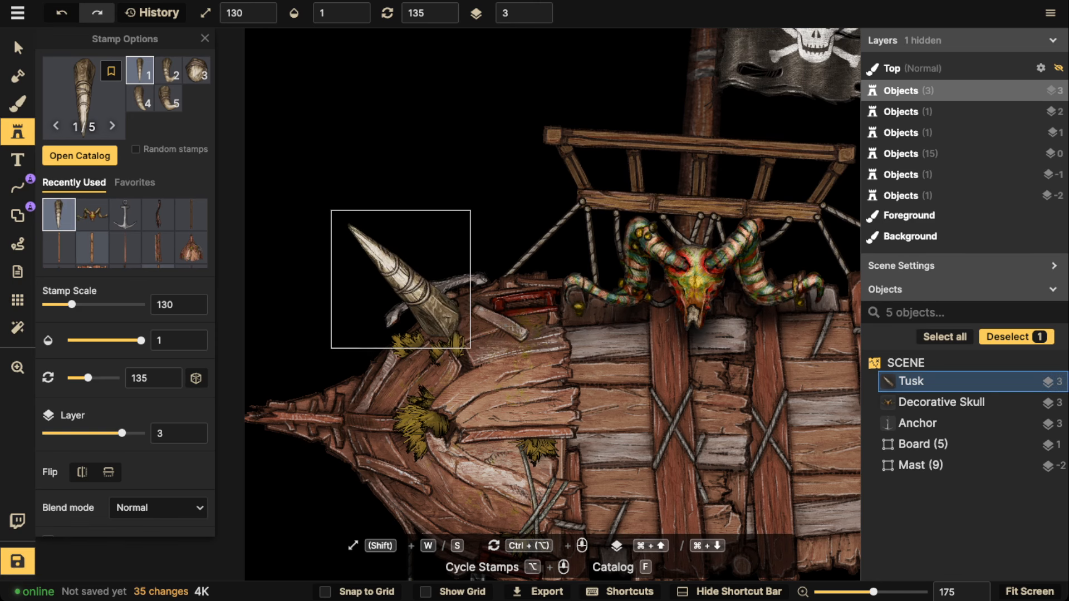
{"action": "key", "text": "Escape"}
Place the fifth, strongly curved tusk variant beside the straight tusk on the bow, rotated to 195 at scale 130
{"action": "scroll", "coordinate": [405, 283], "scroll_direction": "down", "scroll_amount": 1}
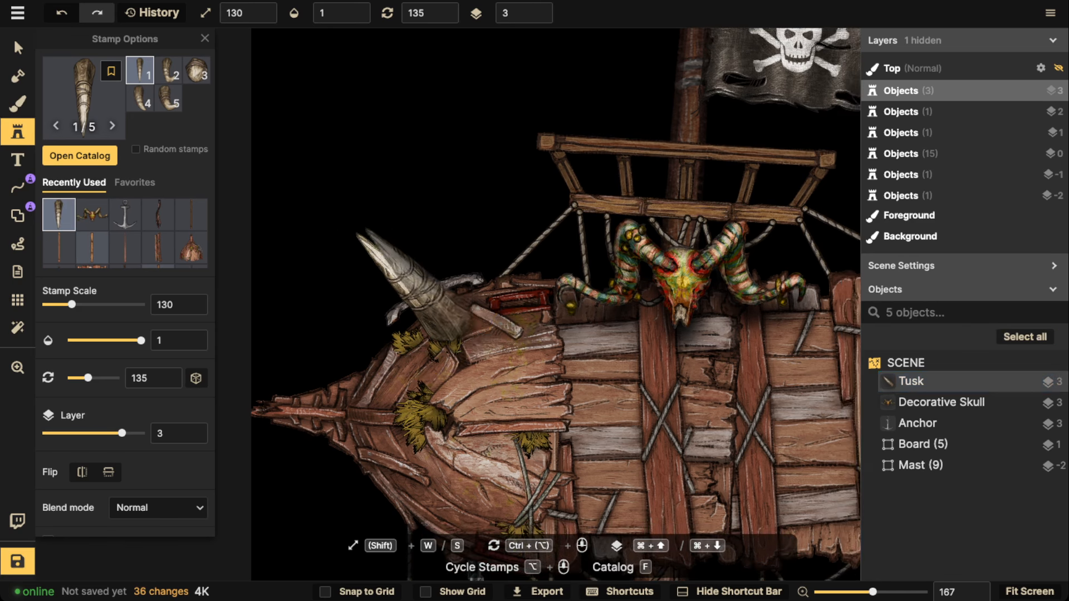
{"action": "scroll", "coordinate": [454, 290], "scroll_direction": "down", "scroll_amount": 1}
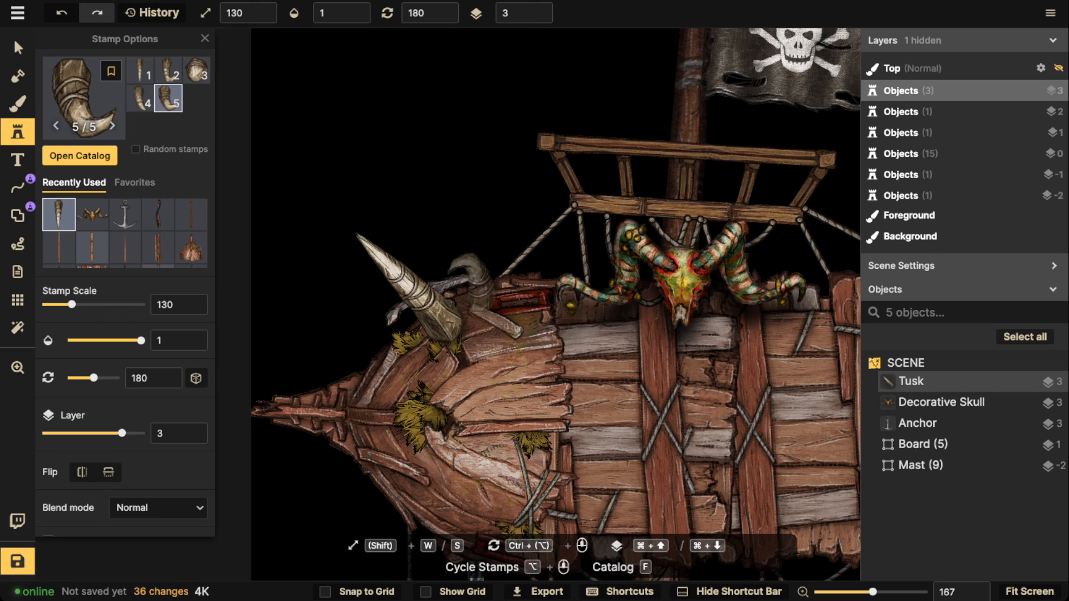
{"action": "left_click", "coordinate": [470, 284]}
{"action": "scroll", "coordinate": [339, 248], "scroll_direction": "down", "scroll_amount": 6}
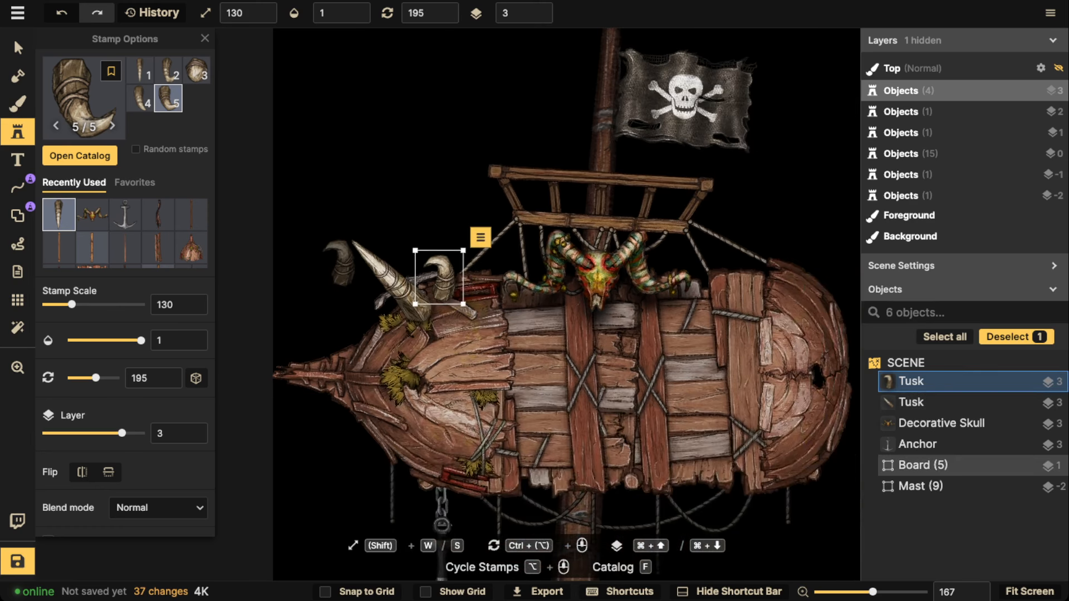
{"action": "key", "text": "Escape"}
Place the fourth, slightly curved tusk variant on the stern's upper edge, rotated to 225 at scale 130
{"action": "left_click_drag", "start_coordinate": [579, 283], "coordinate": [537, 270]}
{"action": "scroll", "coordinate": [643, 251], "scroll_direction": "up", "scroll_amount": 1}
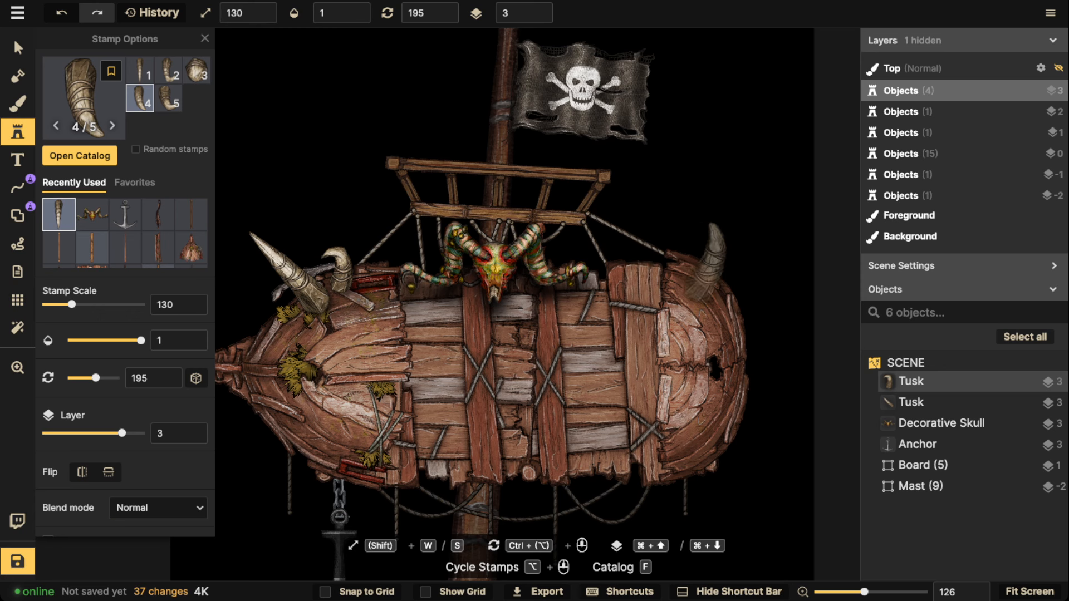
{"action": "left_click", "coordinate": [709, 262]}
{"action": "scroll", "coordinate": [521, 250], "scroll_direction": "down", "scroll_amount": 4}
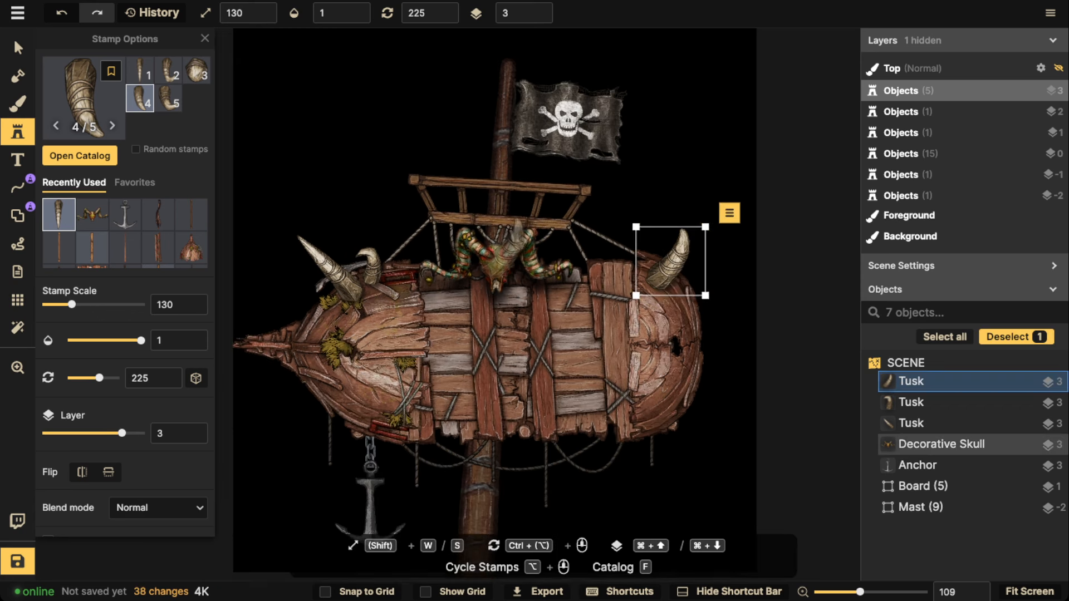
{"action": "key", "text": "Escape"}
Compare the tusk variants and place the third, round one on the bow's lower edge, rotated to 45 at scale 130
{"action": "left_click_drag", "start_coordinate": [389, 313], "coordinate": [447, 241]}
{"action": "scroll", "coordinate": [484, 192], "scroll_direction": "up", "scroll_amount": 4}
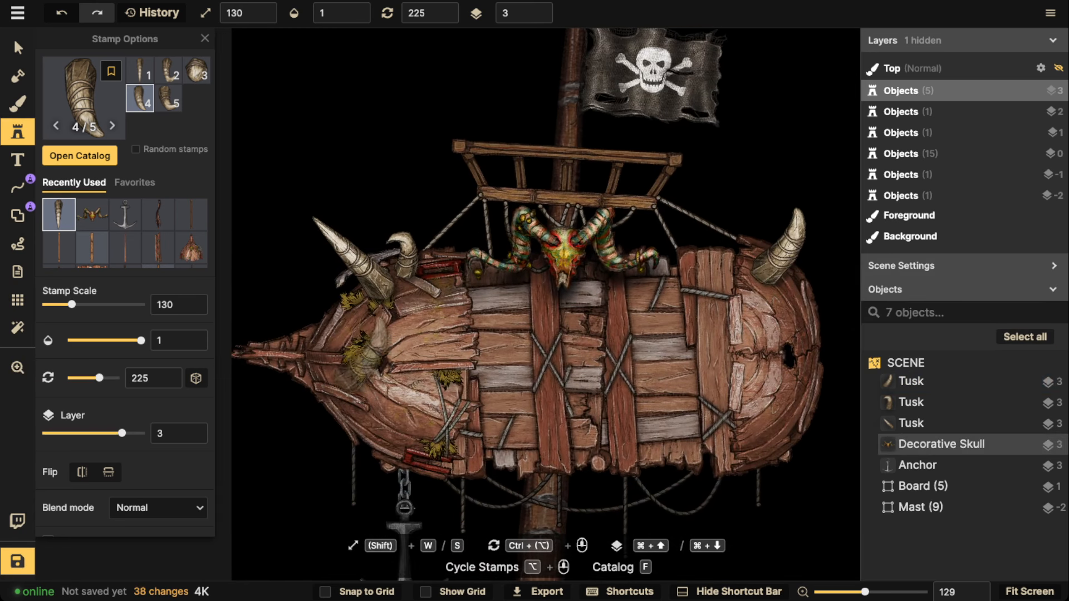
{"action": "scroll", "coordinate": [357, 415], "scroll_direction": "up", "scroll_amount": 2}
{"action": "scroll", "coordinate": [350, 409], "scroll_direction": "up", "scroll_amount": 6}
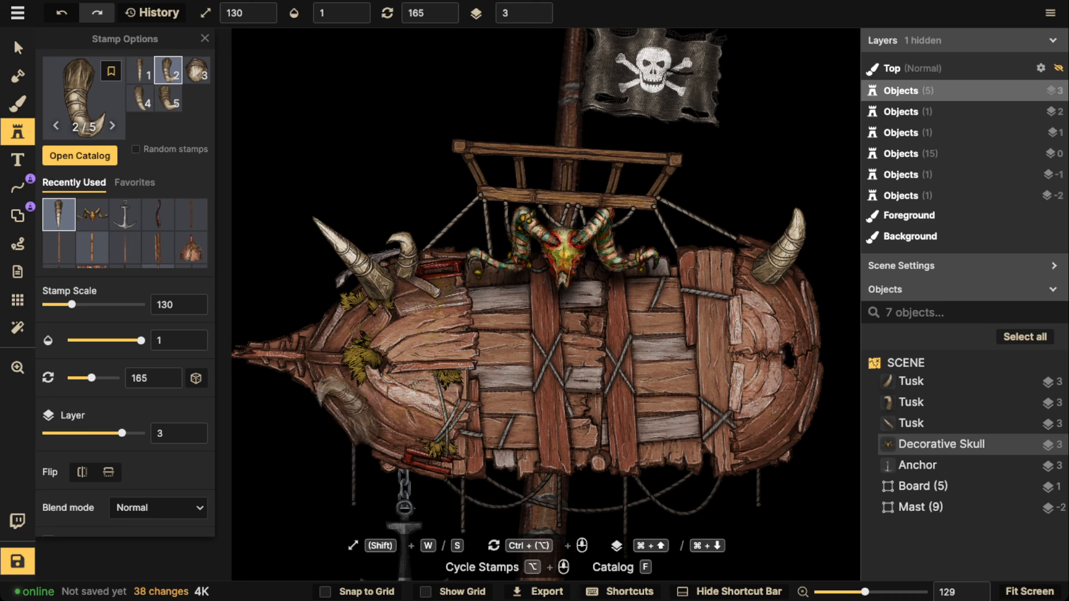
{"action": "scroll", "coordinate": [354, 406], "scroll_direction": "up", "scroll_amount": 1}
{"action": "scroll", "coordinate": [339, 372], "scroll_direction": "up", "scroll_amount": 5}
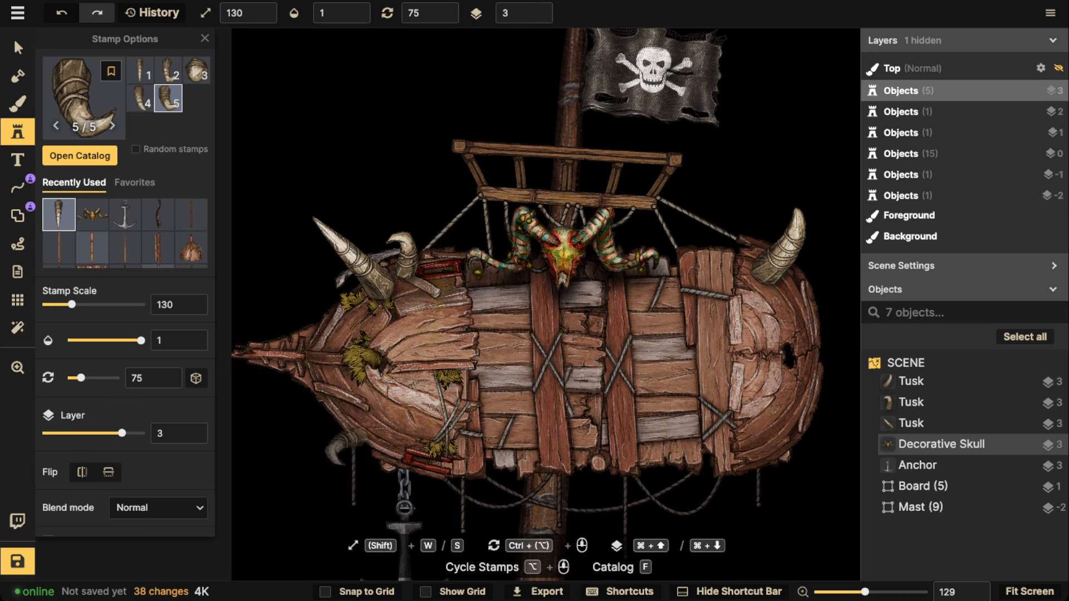
{"action": "scroll", "coordinate": [375, 427], "scroll_direction": "up", "scroll_amount": 1}
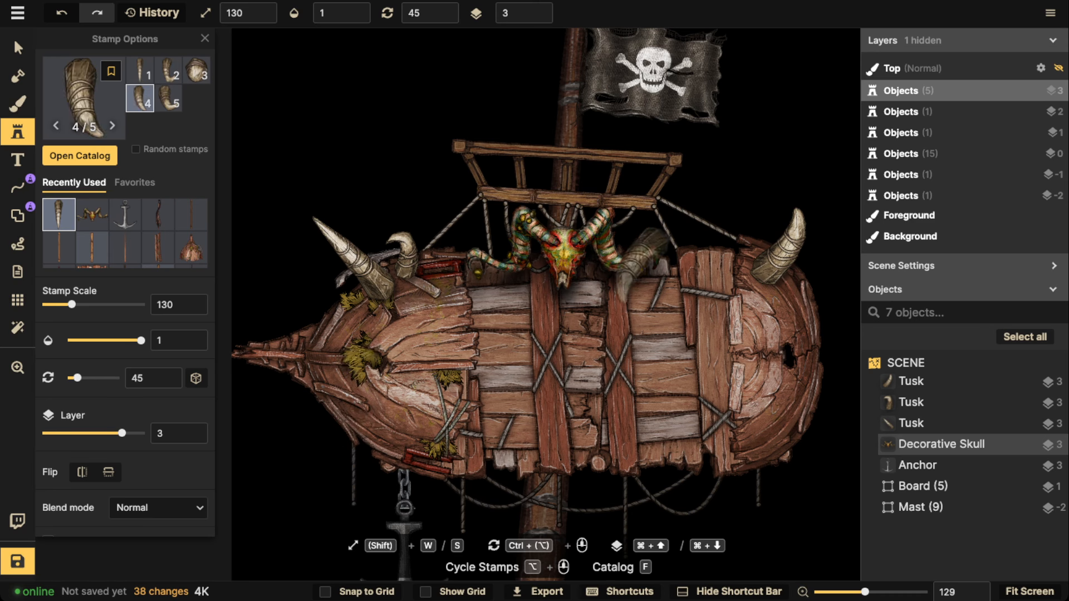
{"action": "scroll", "coordinate": [641, 265], "scroll_direction": "up", "scroll_amount": 1}
{"action": "scroll", "coordinate": [332, 444], "scroll_direction": "down", "scroll_amount": 1}
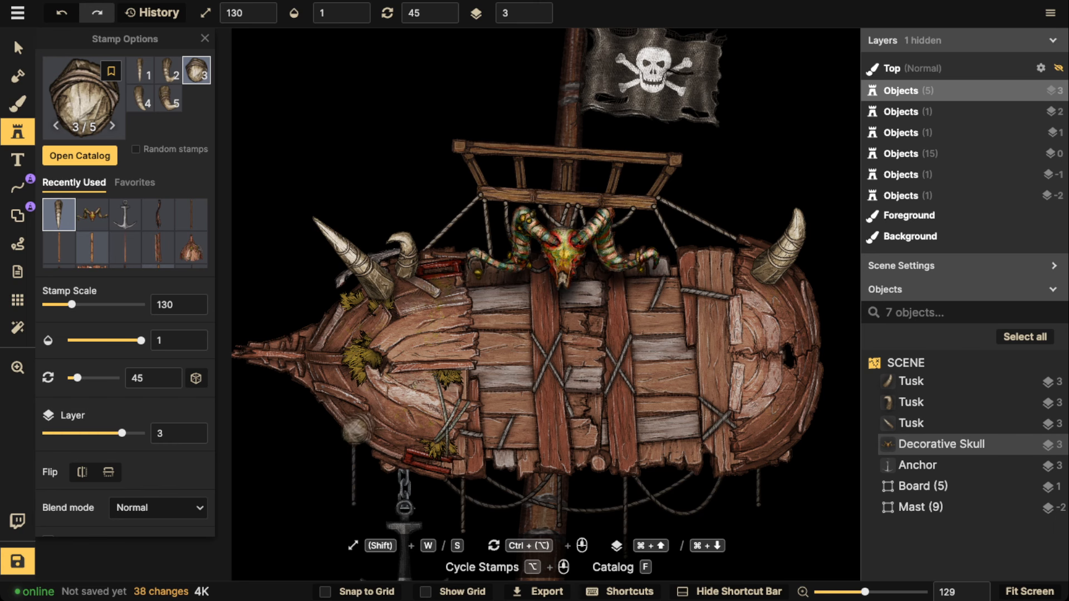
{"action": "left_click", "coordinate": [364, 437]}
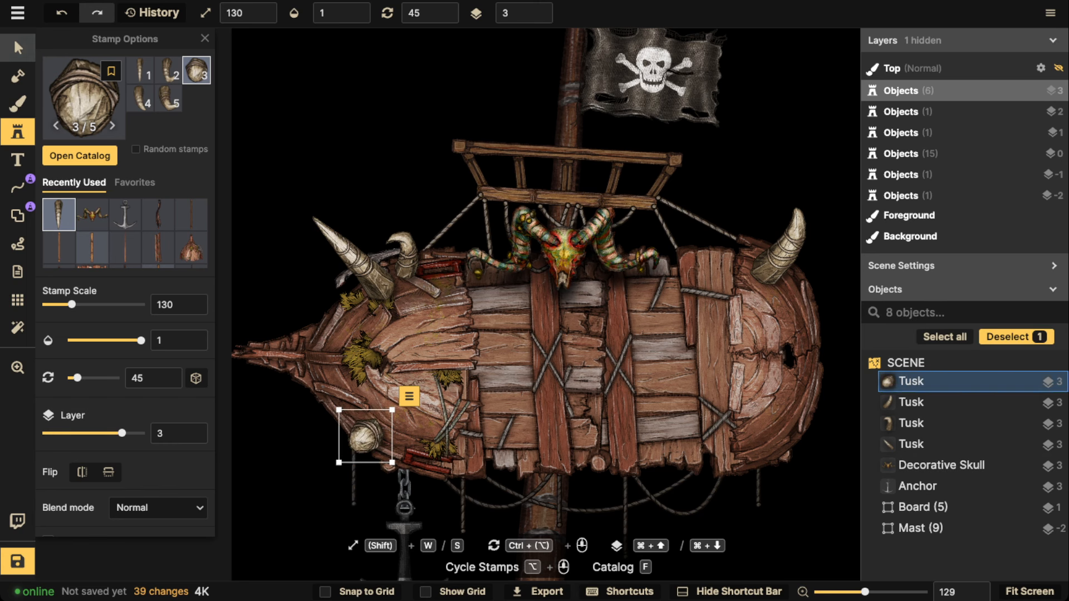
Lower the round tusk's brightness to 67 and set the shadow of all four tusks to None
{"action": "left_click", "coordinate": [17, 48]}
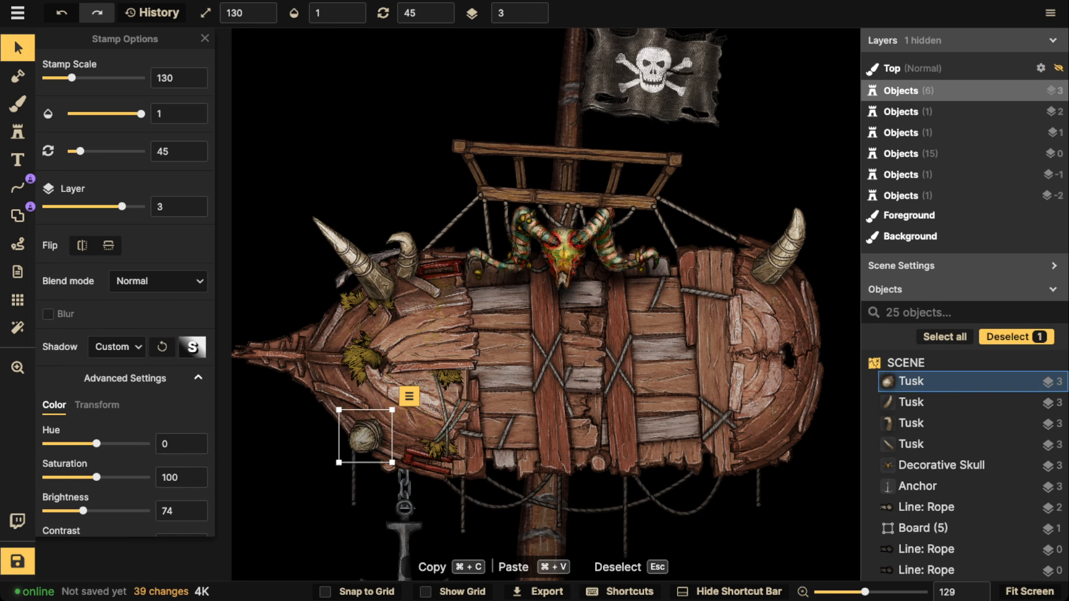
{"action": "left_click", "coordinate": [351, 259], "text": "shift"}
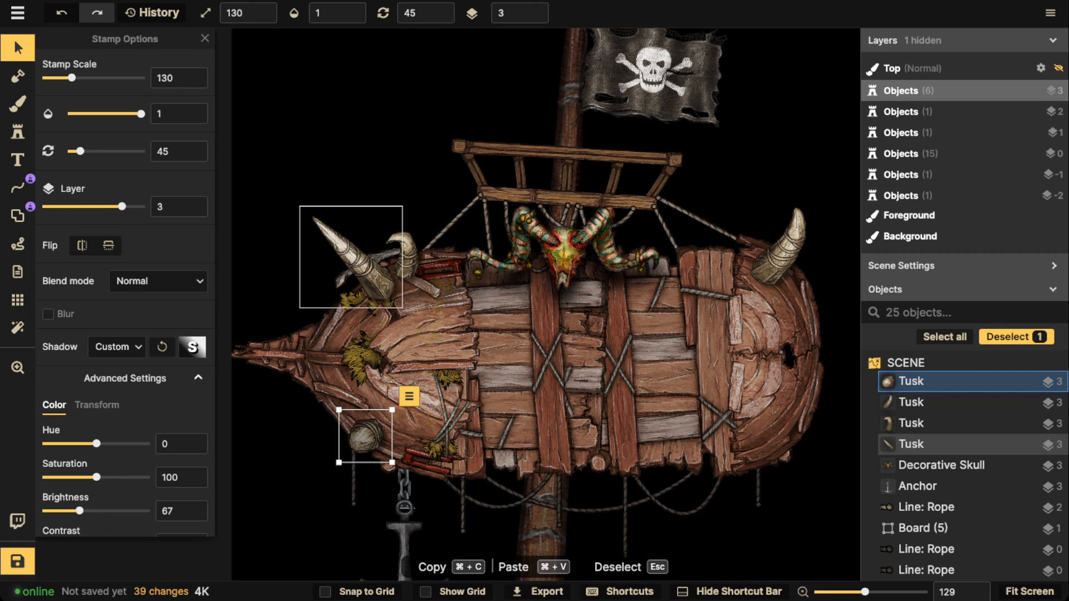
{"action": "left_click", "coordinate": [402, 254], "text": "shift"}
{"action": "left_click", "coordinate": [779, 249], "text": "shift"}
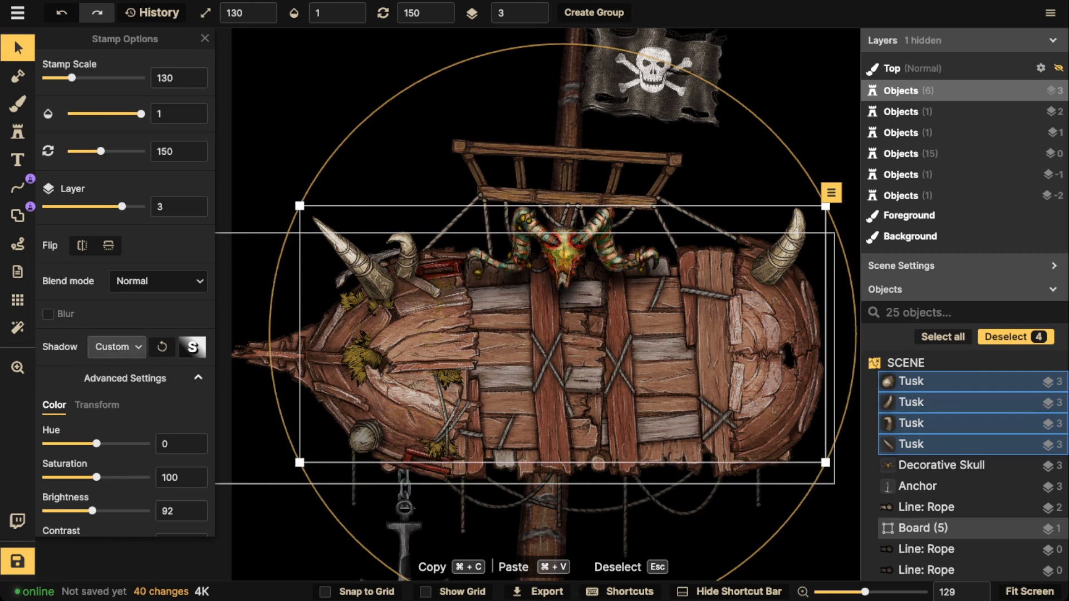
{"action": "scroll", "coordinate": [299, 415], "scroll_direction": "down", "scroll_amount": 2}
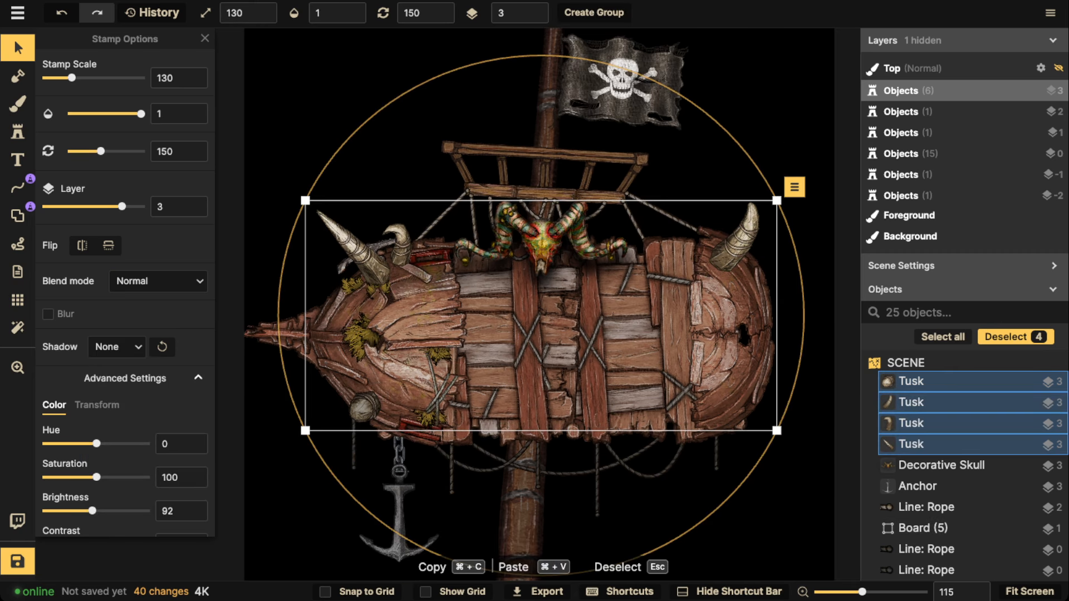
{"action": "scroll", "coordinate": [311, 352], "scroll_direction": "down", "scroll_amount": 3}
{"action": "key", "text": "Escape"}
{"action": "scroll", "coordinate": [310, 345], "scroll_direction": "down", "scroll_amount": 1}
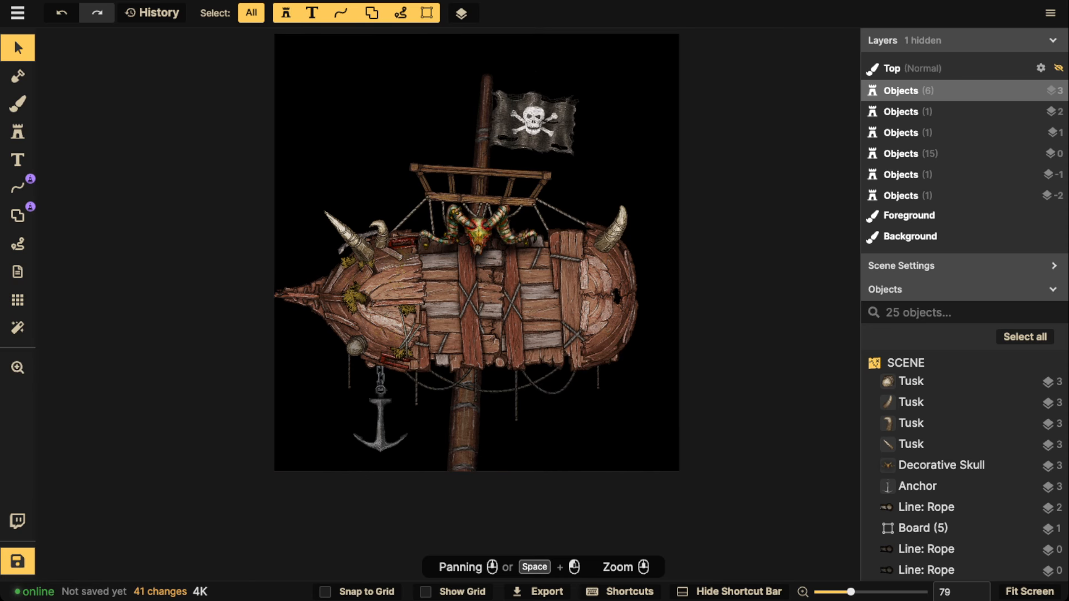
Place the second skull-tipped Stake variant from the Orc pack on the masthead, rotated to 210 at scale 290
{"action": "left_click", "coordinate": [477, 230]}
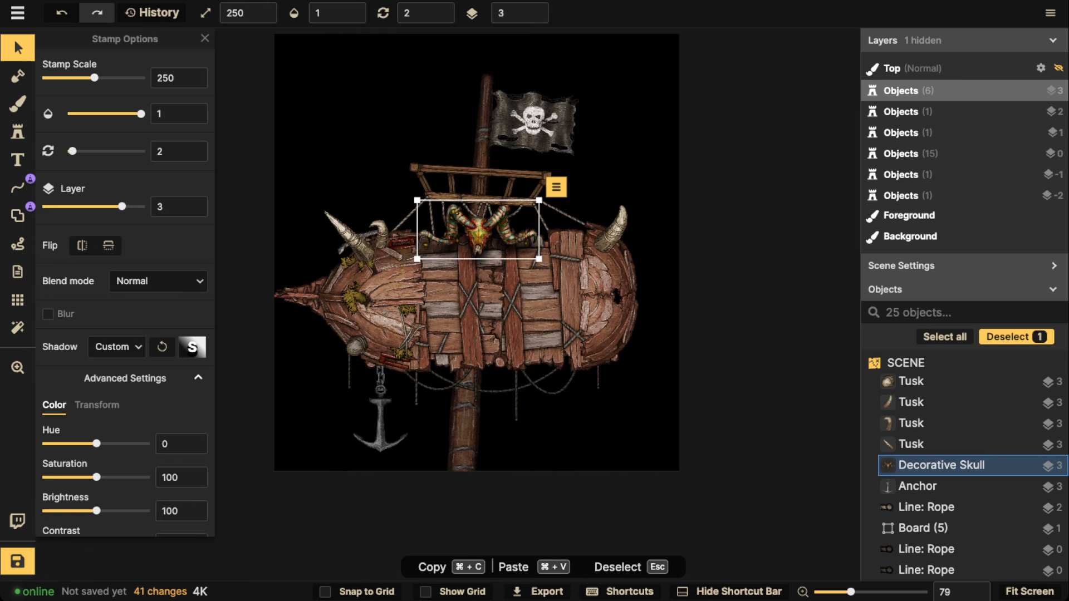
{"action": "left_click", "coordinate": [18, 132]}
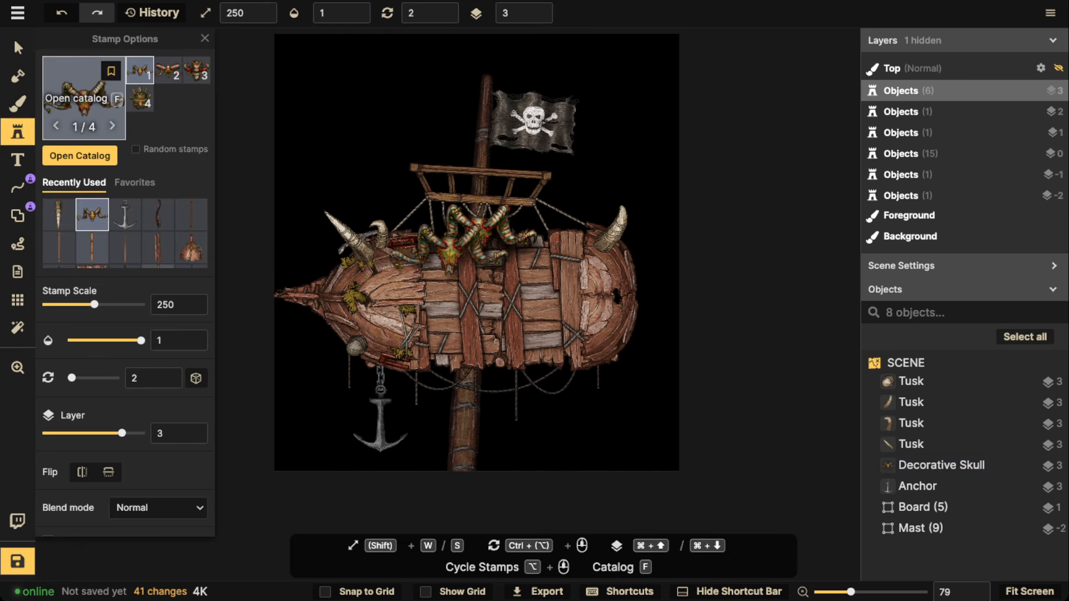
{"action": "left_click", "coordinate": [84, 98]}
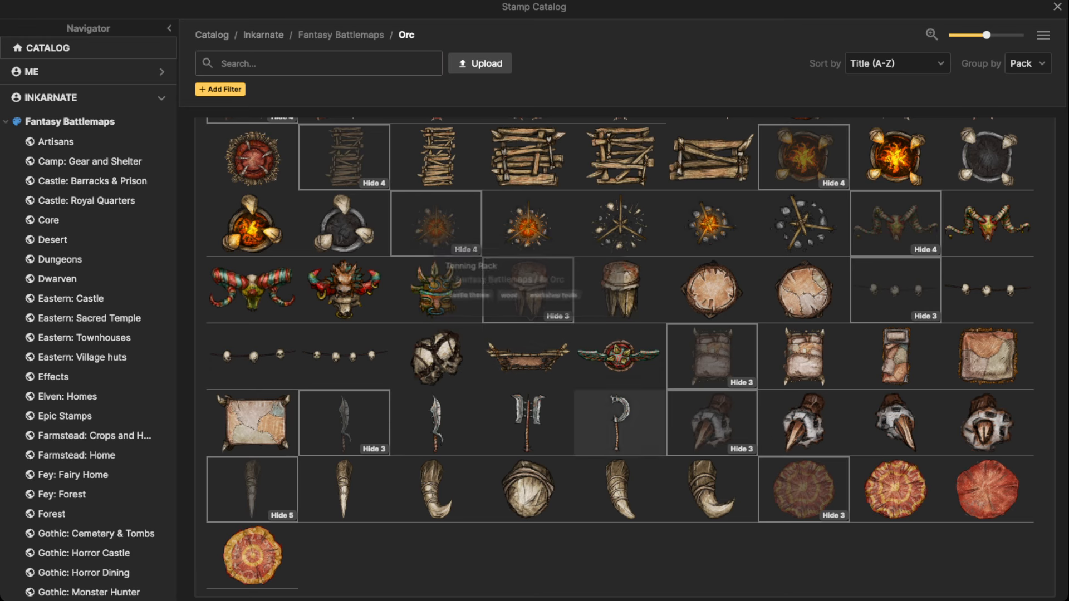
{"action": "left_click", "coordinate": [897, 423]}
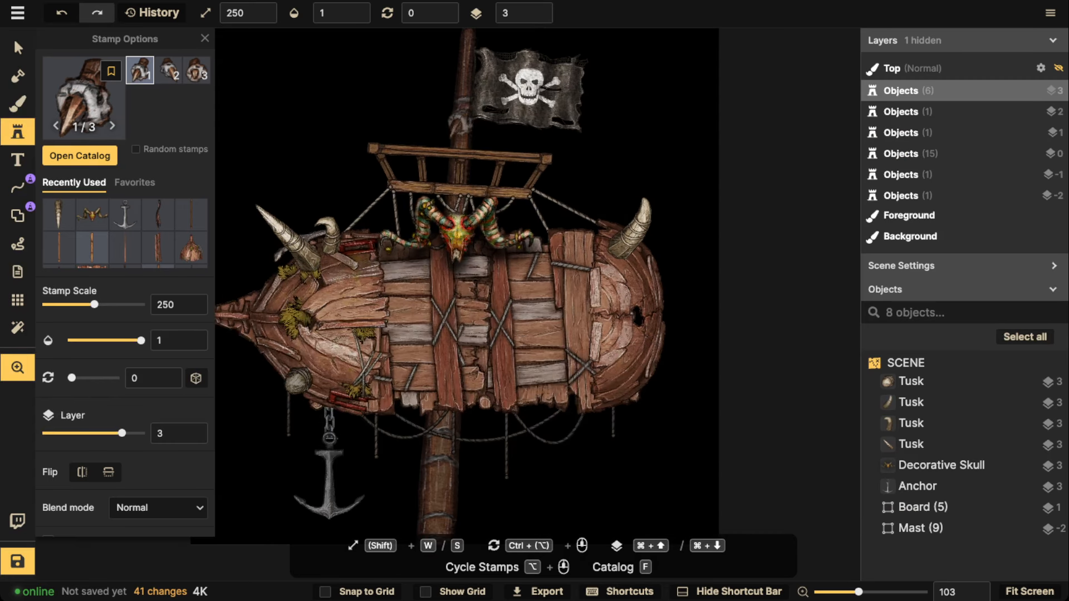
{"action": "scroll", "coordinate": [453, 365], "scroll_direction": "up", "scroll_amount": 8}
{"action": "scroll", "coordinate": [454, 364], "scroll_direction": "up", "scroll_amount": 13, "text": "ctrl"}
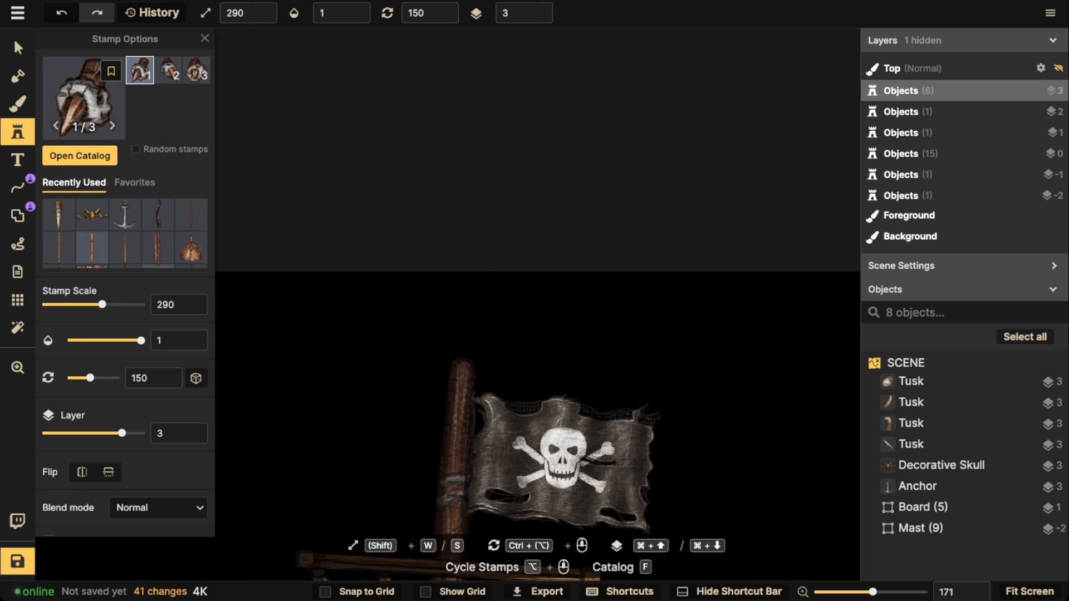
{"action": "scroll", "coordinate": [472, 357], "scroll_direction": "down", "scroll_amount": 1, "text": "alt"}
{"action": "scroll", "coordinate": [472, 357], "scroll_direction": "up", "scroll_amount": 4, "text": "ctrl"}
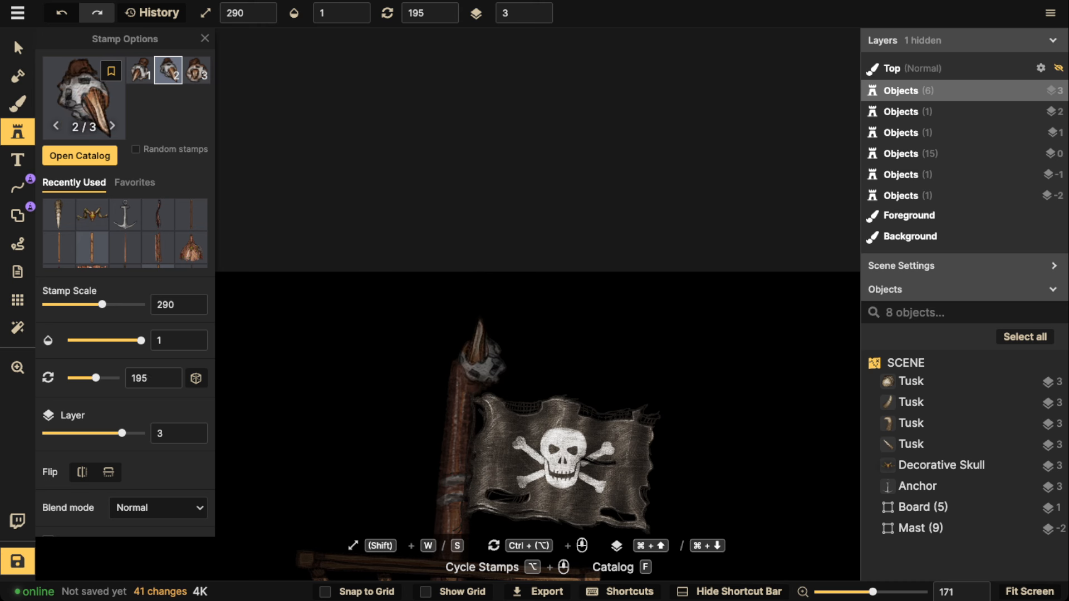
{"action": "left_click", "coordinate": [472, 352]}
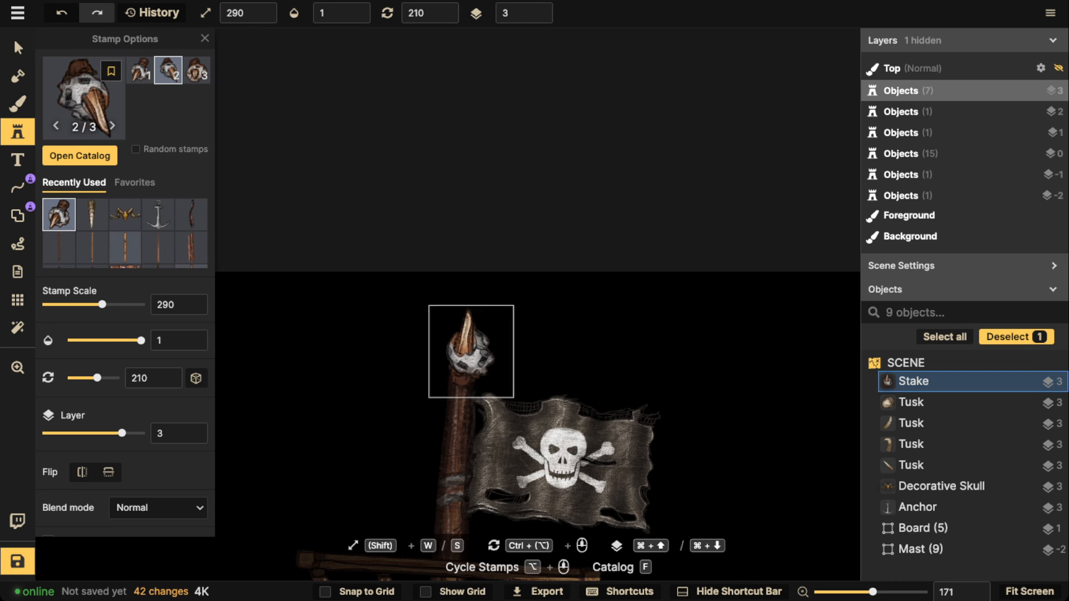
Set the masthead stake's shadow to None and its brightness to 82, and nudge it onto the mast's end
{"action": "left_click", "coordinate": [18, 47]}
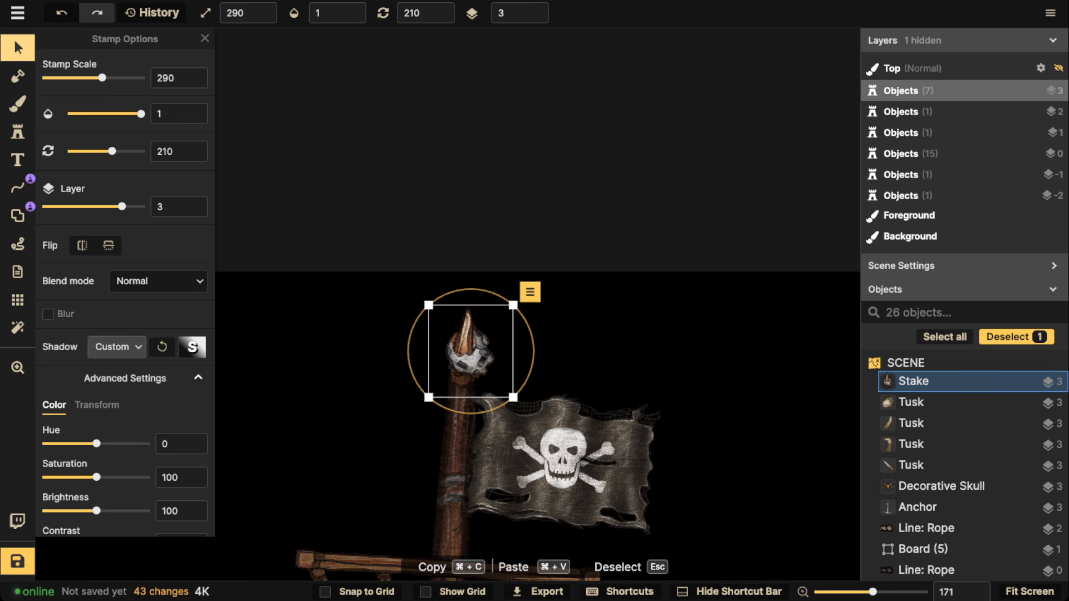
{"action": "left_click", "coordinate": [117, 349]}
{"action": "left_click", "coordinate": [108, 370]}
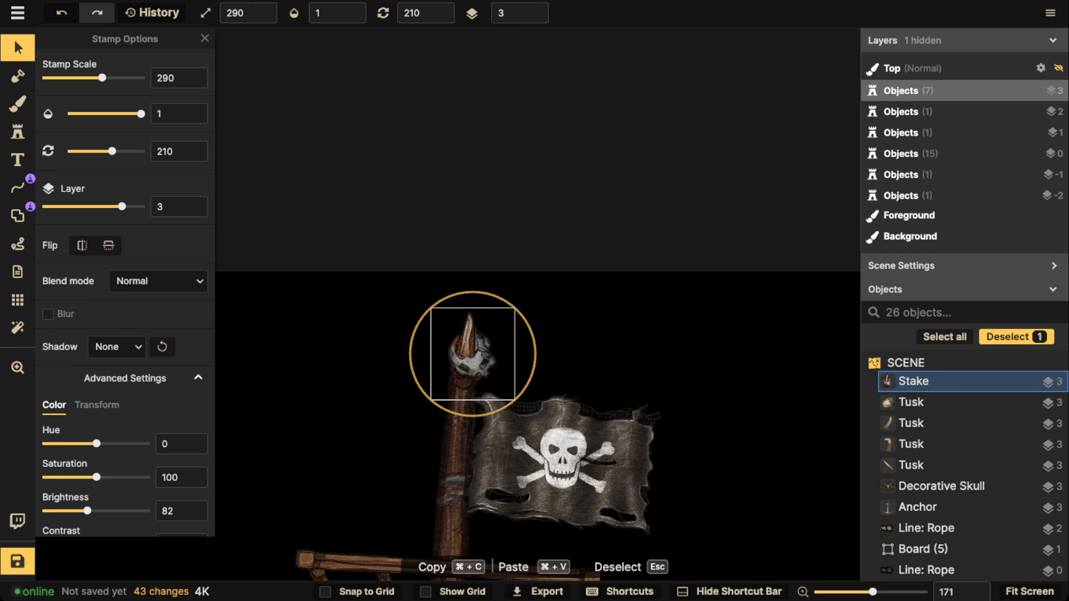
{"action": "left_click", "coordinate": [355, 362]}
{"action": "scroll", "coordinate": [354, 363], "scroll_direction": "down", "scroll_amount": 8}
{"action": "left_click_drag", "start_coordinate": [355, 362], "coordinate": [385, 128]}
Place the third Hanging Skulls variant, with four skulls, across the mast below the hull at scale 290 and rotation 0
{"action": "left_click", "coordinate": [18, 132]}
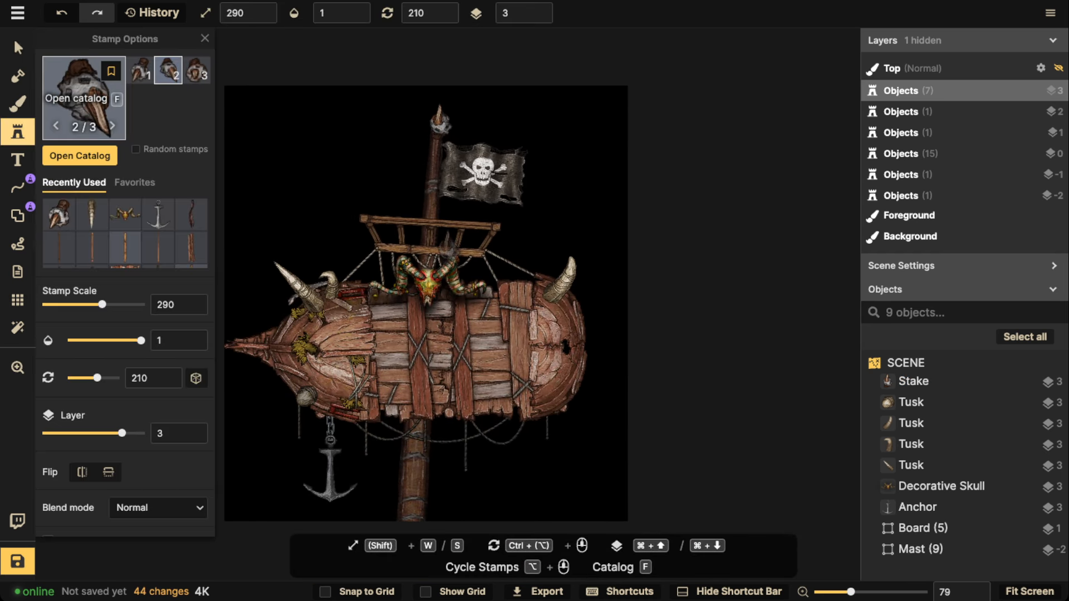
{"action": "left_click", "coordinate": [84, 98]}
{"action": "scroll", "coordinate": [528, 289], "scroll_direction": "up", "scroll_amount": 2}
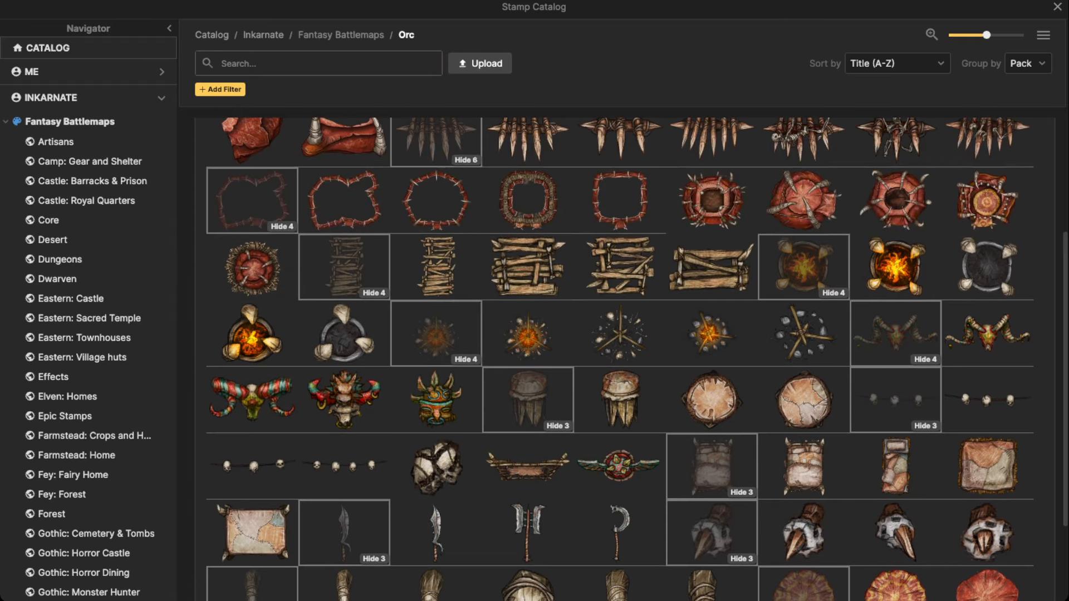
{"action": "scroll", "coordinate": [528, 267], "scroll_direction": "up", "scroll_amount": 2}
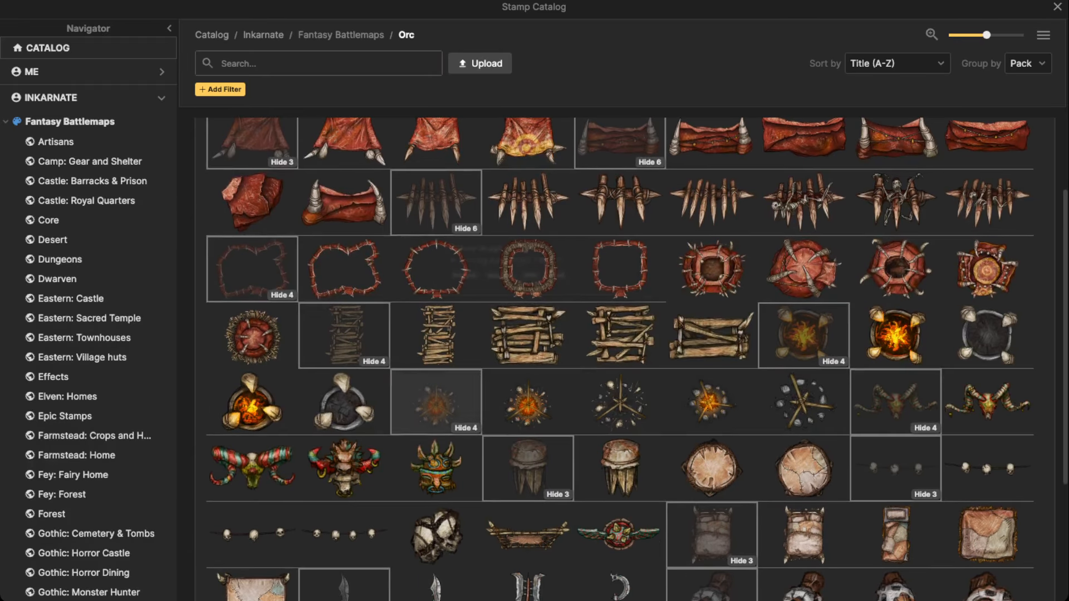
{"action": "left_click", "coordinate": [343, 533]}
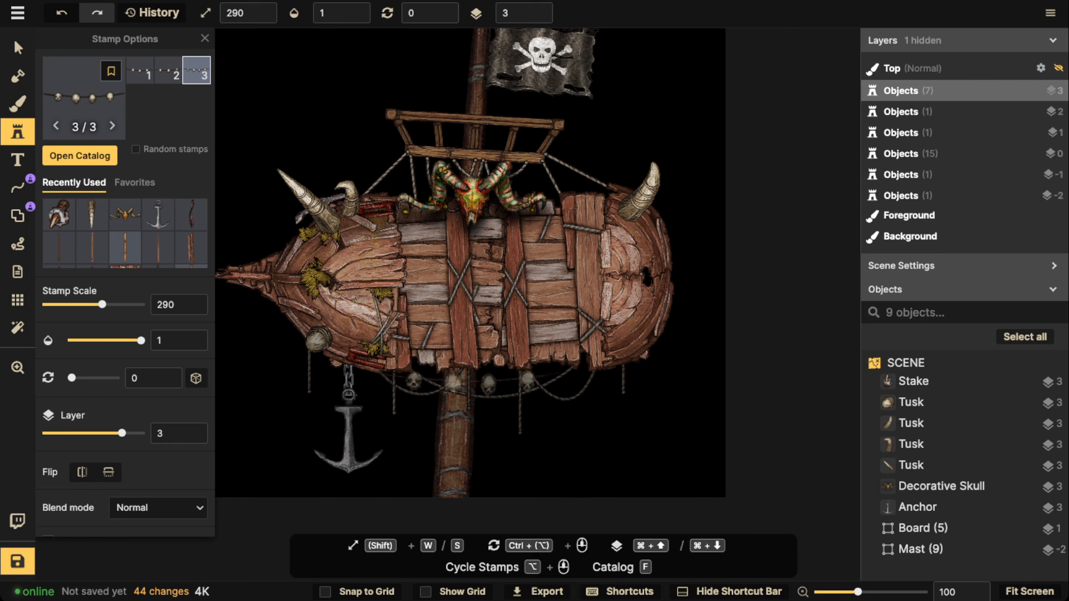
{"action": "left_click", "coordinate": [470, 383]}
Lower the hanging skulls' brightness to 86
{"action": "scroll", "coordinate": [125, 295], "scroll_direction": "down", "scroll_amount": 5}
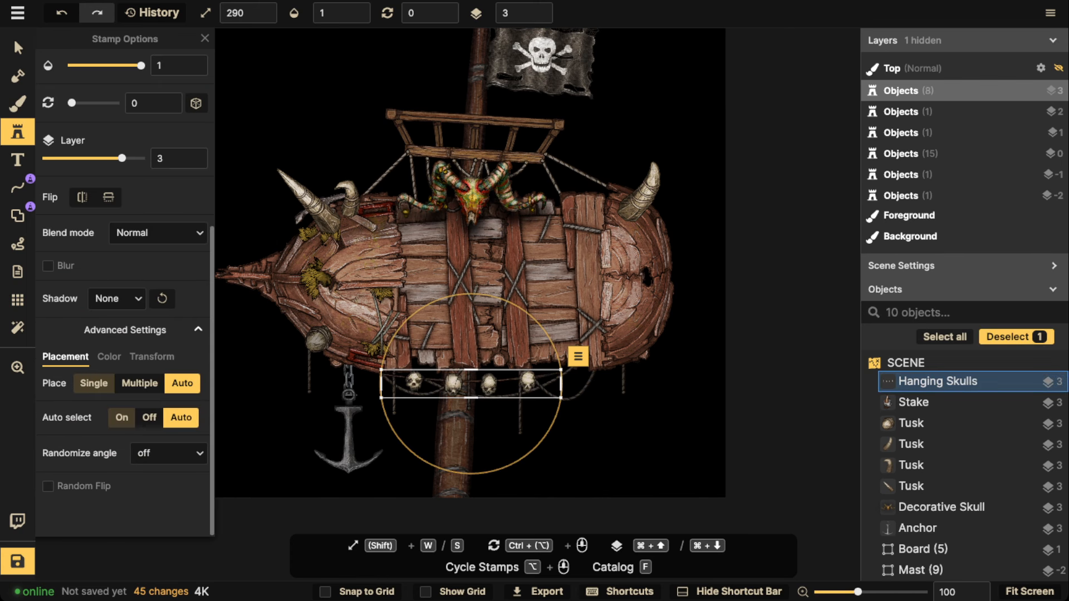
{"action": "left_click", "coordinate": [109, 356]}
{"action": "left_click_drag", "start_coordinate": [97, 463], "coordinate": [90, 462]}
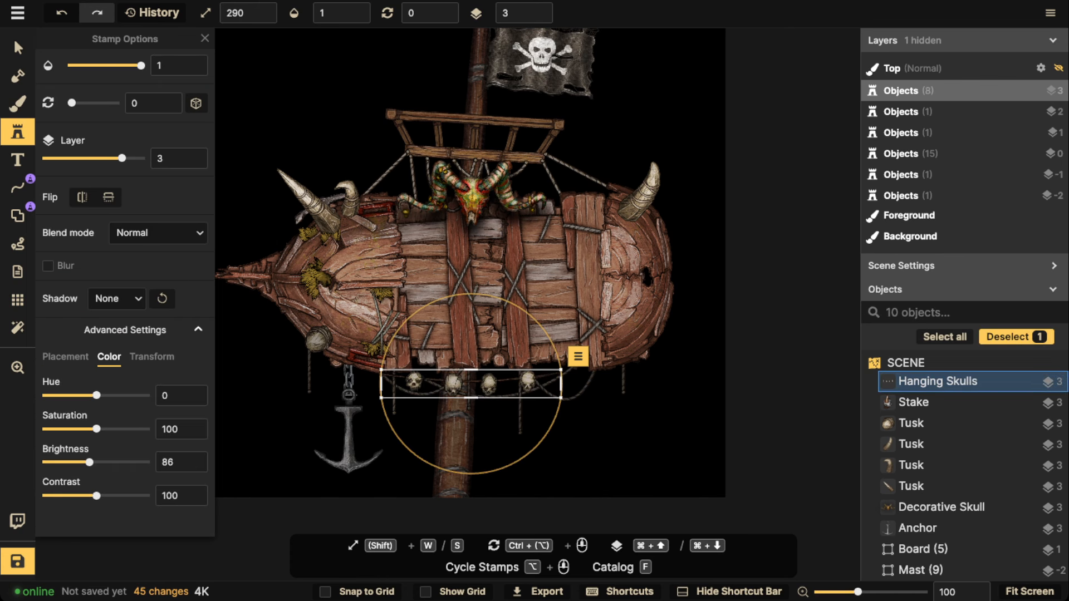
{"action": "left_click", "coordinate": [359, 430]}
Try two more hanging skull strings across the deck's upper part, one rotated to 15 and one to 0
{"action": "scroll", "coordinate": [540, 423], "scroll_direction": "down", "scroll_amount": 1, "text": "ctrl"}
{"action": "scroll", "coordinate": [546, 340], "scroll_direction": "up", "scroll_amount": 1, "text": "ctrl"}
{"action": "scroll", "coordinate": [546, 339], "scroll_direction": "up", "scroll_amount": 3}
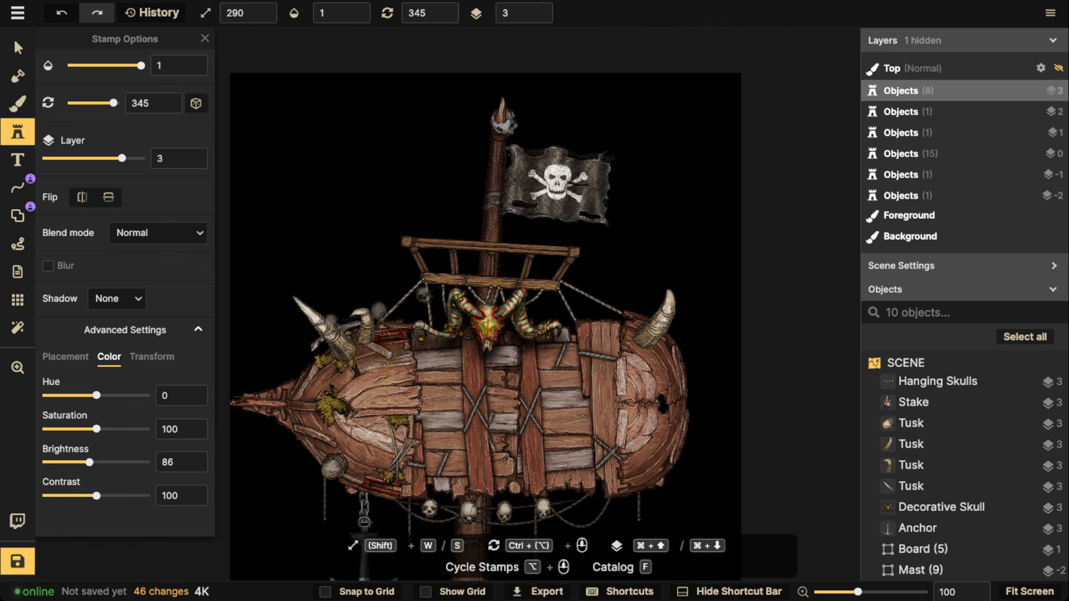
{"action": "scroll", "coordinate": [446, 365], "scroll_direction": "up", "scroll_amount": 2, "text": "ctrl"}
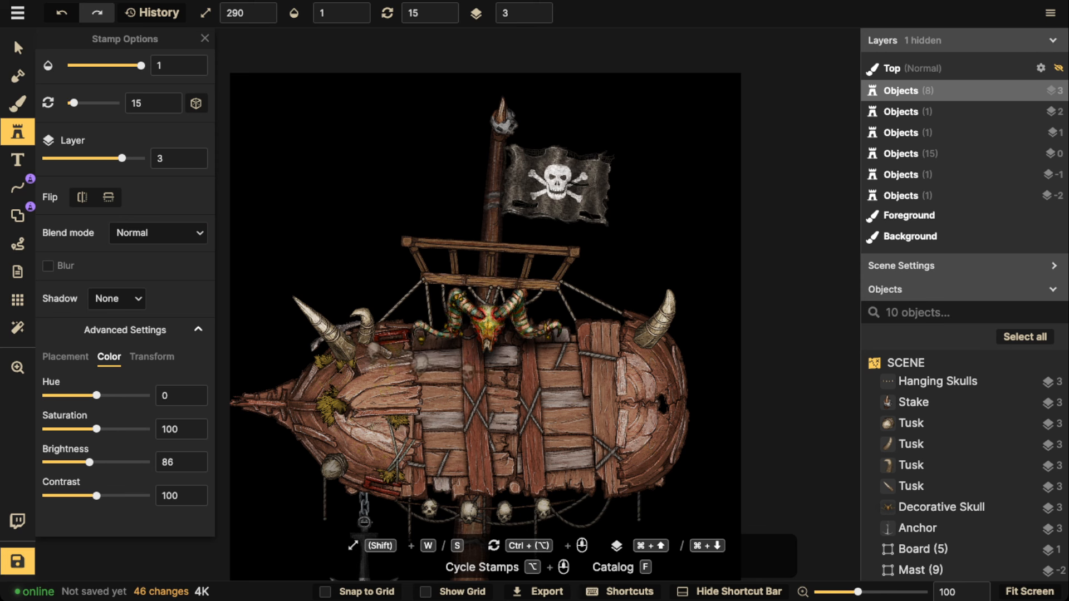
{"action": "left_click", "coordinate": [421, 359]}
{"action": "scroll", "coordinate": [579, 362], "scroll_direction": "down", "scroll_amount": 2, "text": "ctrl"}
{"action": "scroll", "coordinate": [569, 367], "scroll_direction": "up", "scroll_amount": 1, "text": "ctrl"}
{"action": "left_click", "coordinate": [569, 368]}
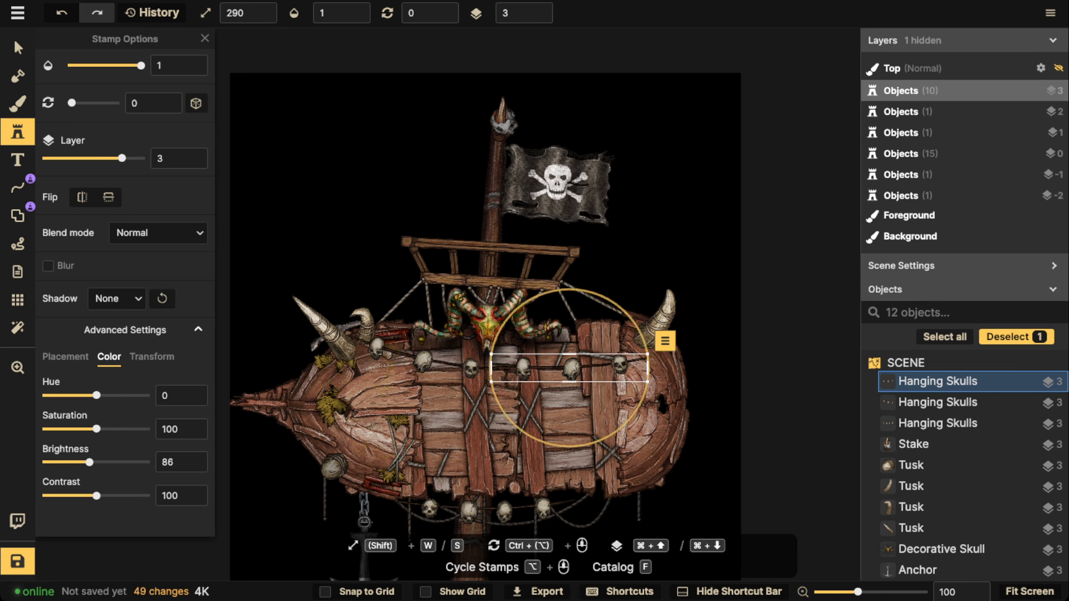
Delete the two skull strings on the deck
{"action": "scroll", "coordinate": [569, 367], "scroll_direction": "down", "scroll_amount": 1, "text": "ctrl"}
{"action": "key", "text": "Delete"}
{"action": "key", "text": "Escape"}
{"action": "left_click", "coordinate": [938, 381]}
{"action": "key", "text": "Delete"}
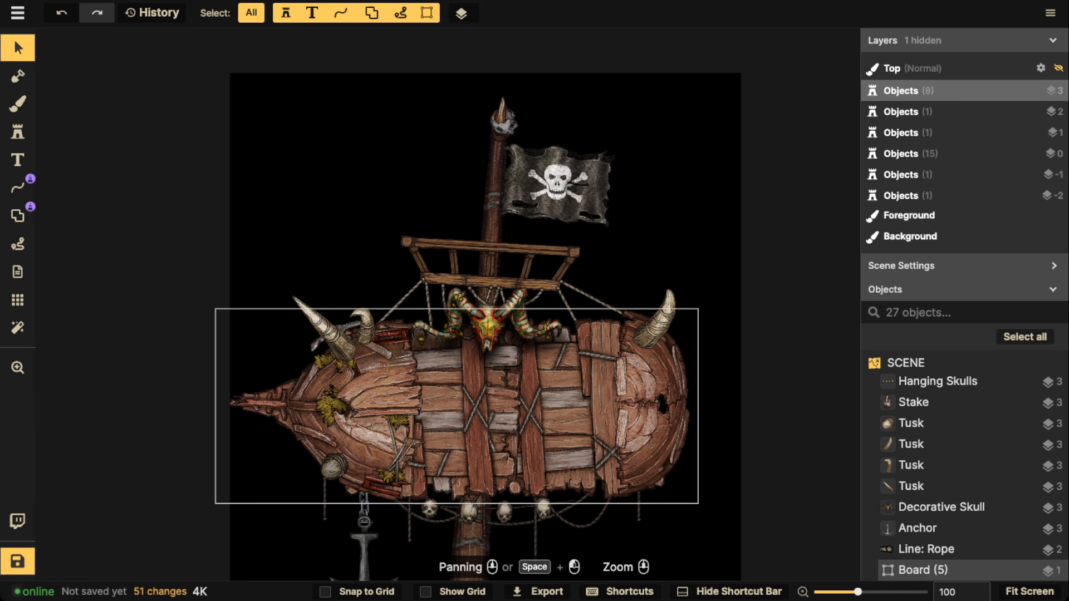
Shift the remaining skull string below the hull slightly towards the stern
{"action": "left_click_drag", "start_coordinate": [486, 510], "coordinate": [509, 509]}
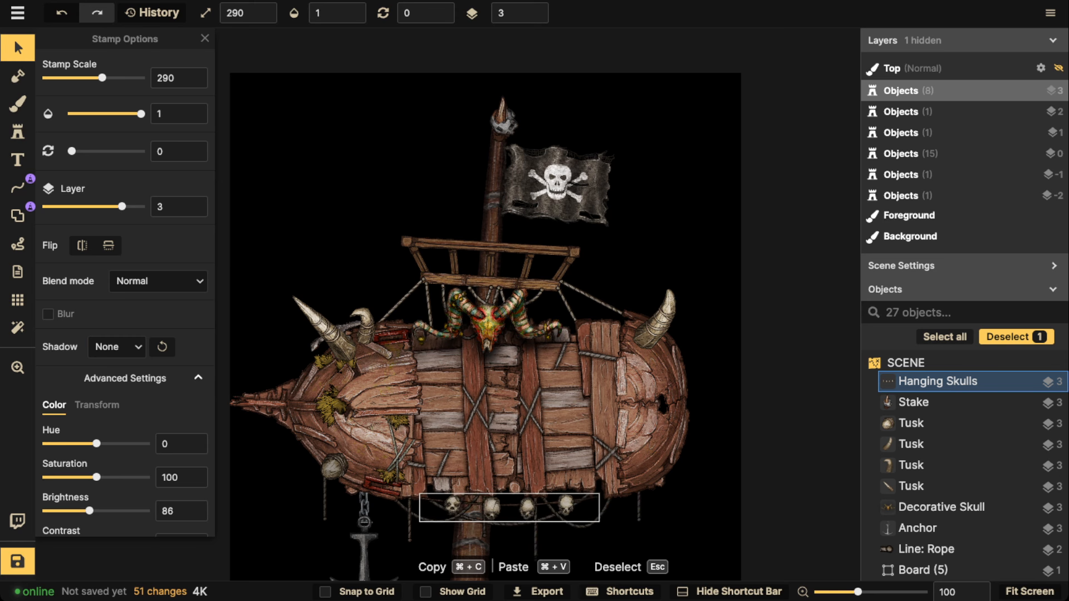
{"action": "scroll", "coordinate": [457, 362], "scroll_direction": "down", "scroll_amount": 2}
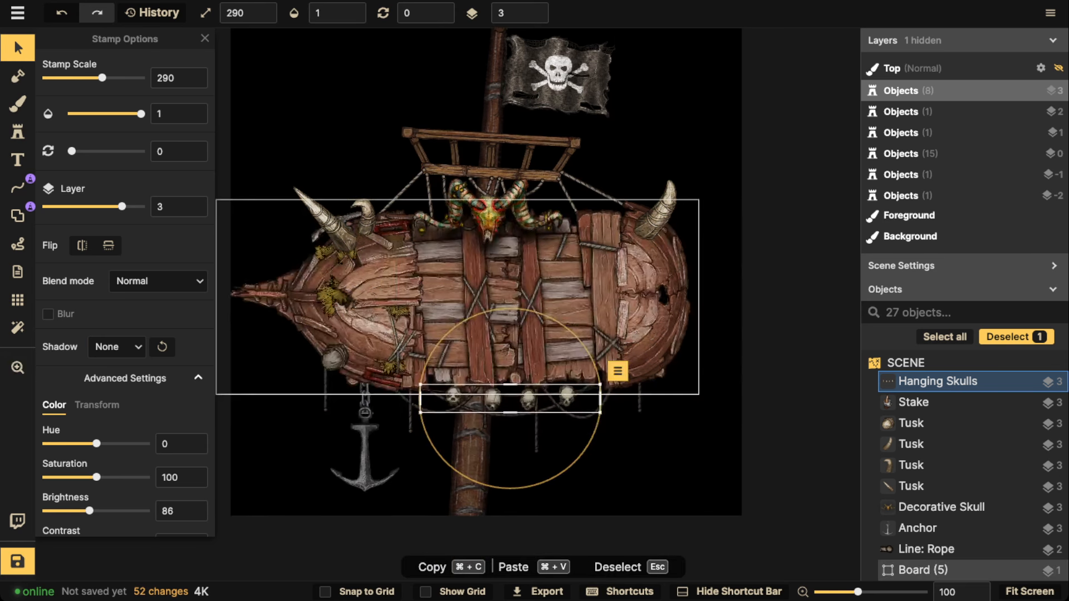
{"action": "key", "text": "Escape"}
{"action": "scroll", "coordinate": [457, 362], "scroll_direction": "down", "scroll_amount": 2}
{"action": "scroll", "coordinate": [457, 362], "scroll_direction": "up", "scroll_amount": 2}
{"action": "key", "text": "space"}
{"action": "left_click_drag", "start_coordinate": [479, 417], "coordinate": [469, 417]}
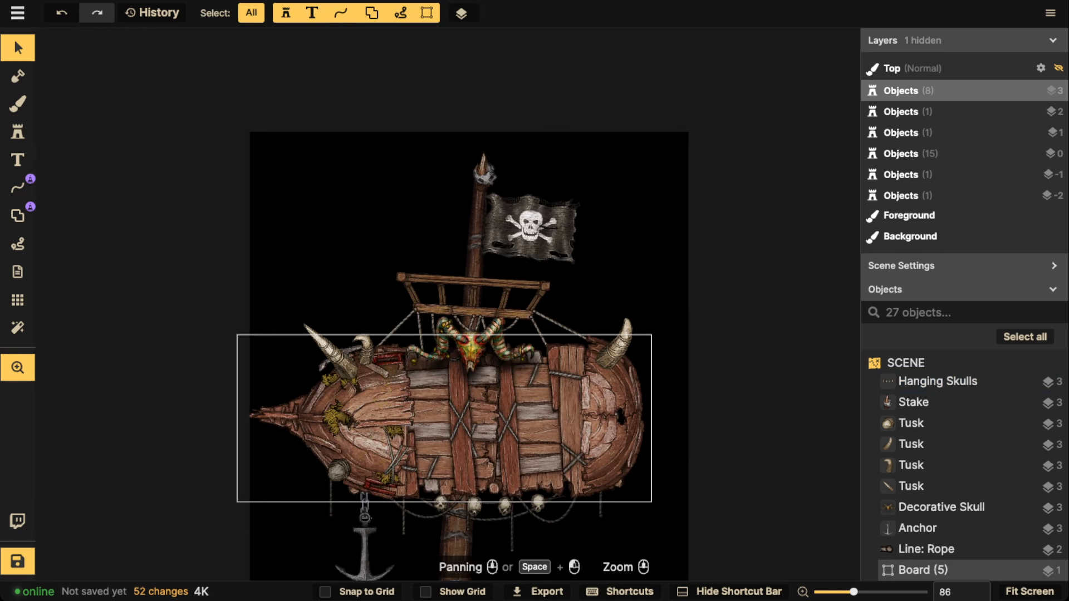
Set the hue to -8 and the brightness to 78 for all five stamps inside the Board group
{"action": "left_click_drag", "start_coordinate": [356, 418], "coordinate": [390, 371]}
{"action": "left_click", "coordinate": [390, 370]}
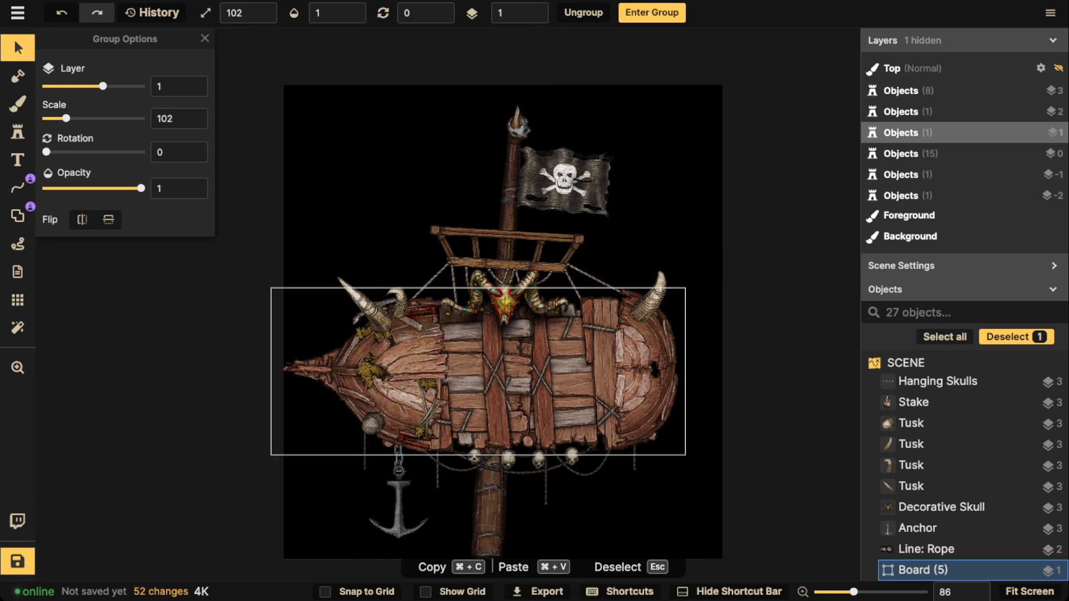
{"action": "double_click", "coordinate": [390, 371]}
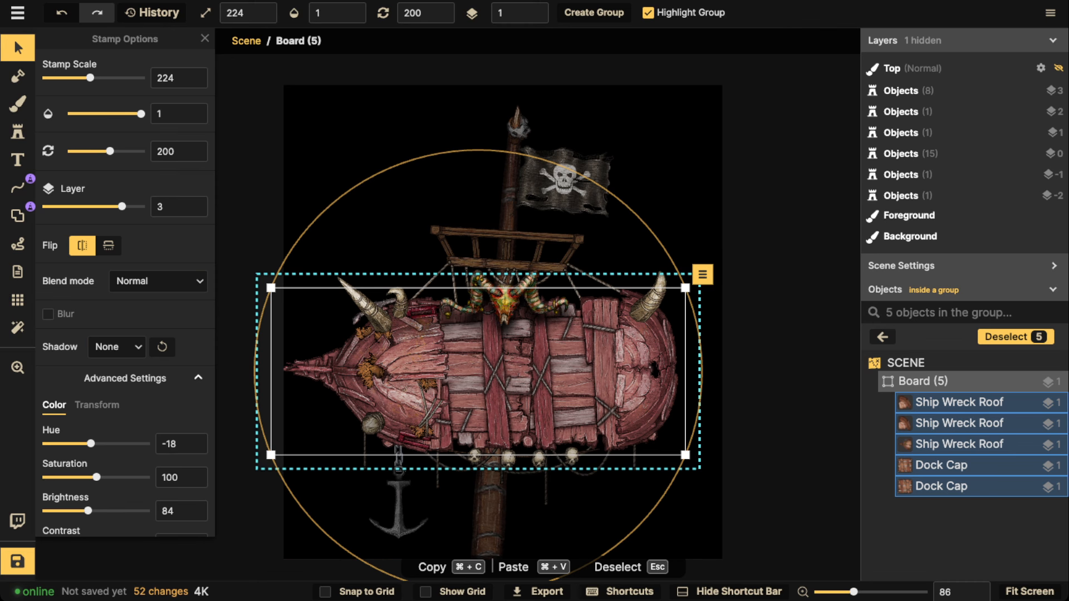
{"action": "scroll", "coordinate": [125, 292], "scroll_direction": "down", "scroll_amount": 2}
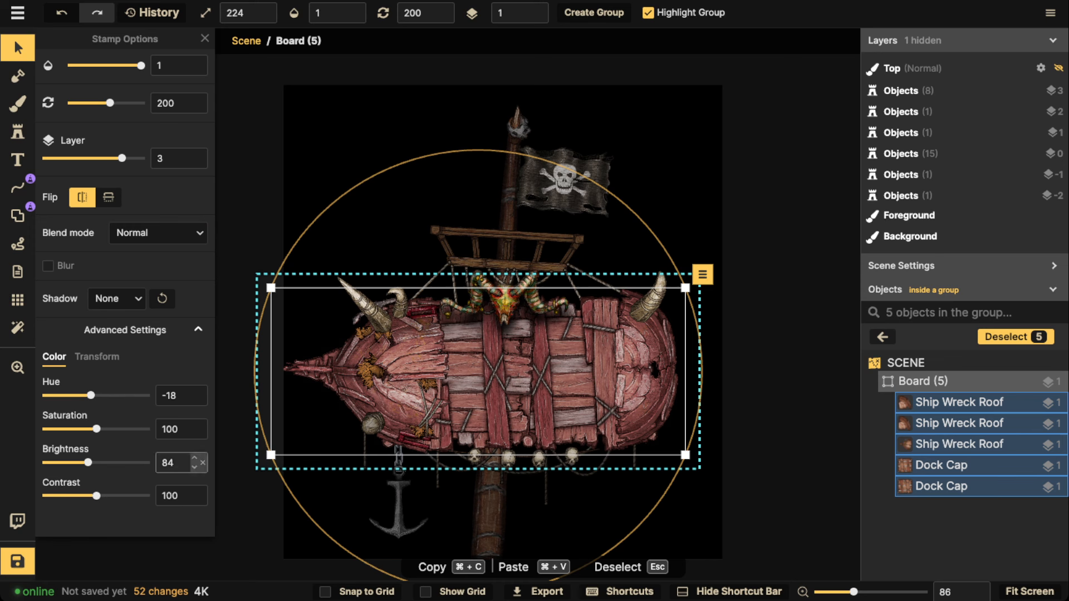
{"action": "double_click", "coordinate": [88, 463]}
{"action": "double_click", "coordinate": [91, 395]}
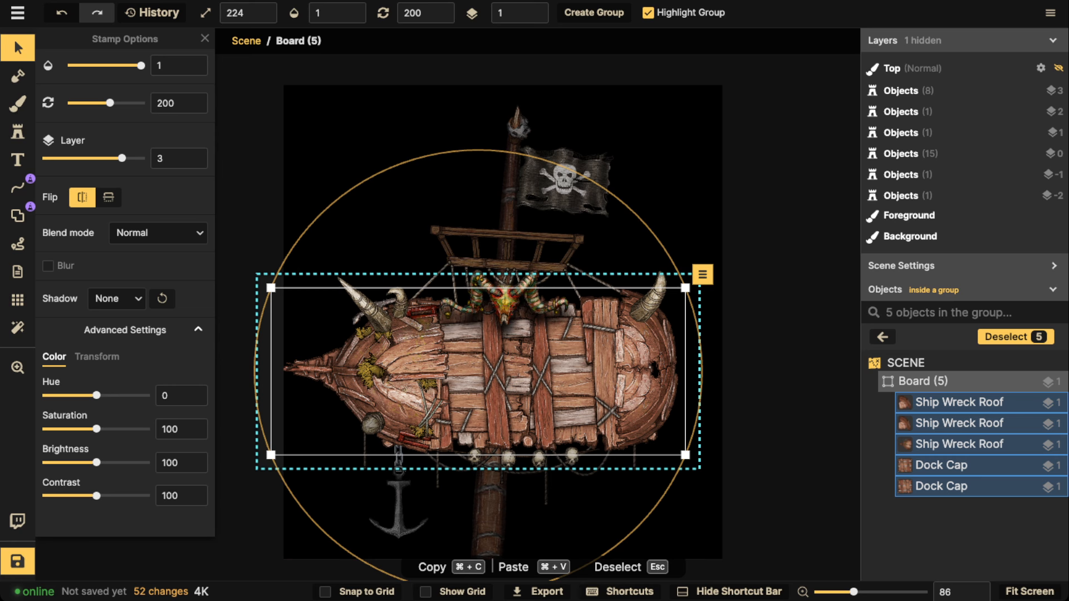
{"action": "left_click_drag", "start_coordinate": [97, 463], "coordinate": [88, 463]}
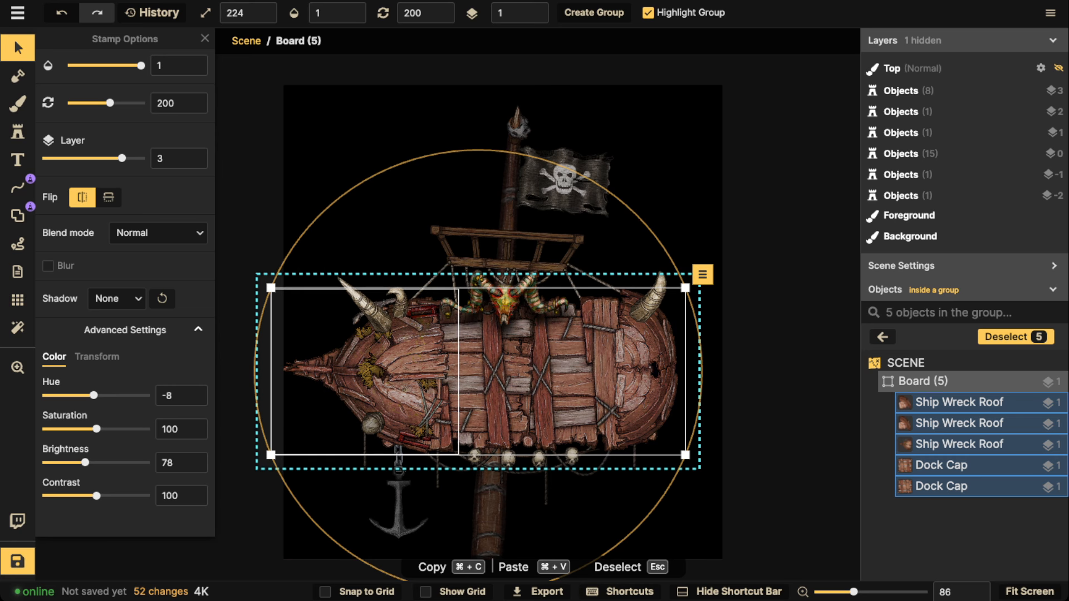
{"action": "scroll", "coordinate": [375, 265], "scroll_direction": "down", "scroll_amount": 2}
{"action": "key", "text": "Escape"}
{"action": "key", "text": "Escape"}
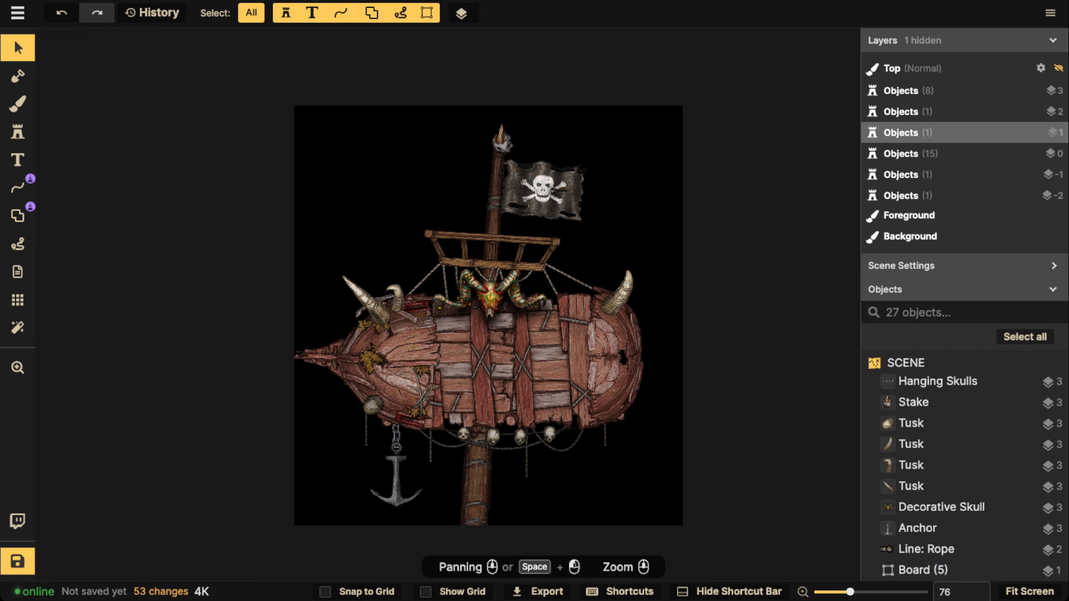
Select all the ship's objects together and shift them slightly so the bow clears the canvas edge
{"action": "scroll", "coordinate": [553, 446], "scroll_direction": "down", "scroll_amount": 2}
{"action": "left_click_drag", "start_coordinate": [279, 156], "coordinate": [661, 541]}
{"action": "left_click_drag", "start_coordinate": [503, 356], "coordinate": [512, 357]}
{"action": "key", "text": "Escape"}
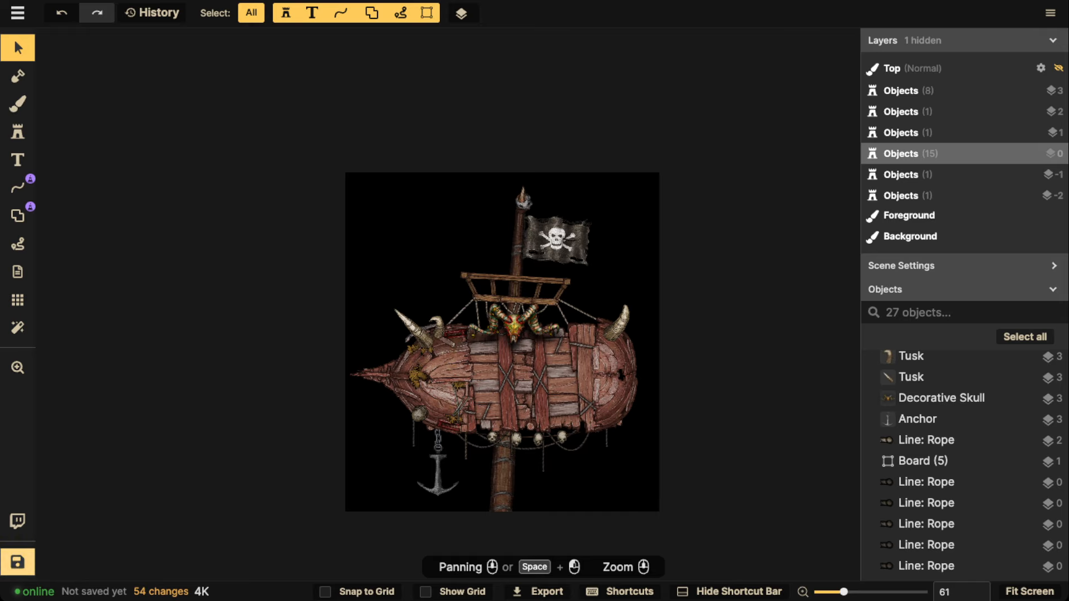
Save the map under the name "Orc Pirate Quest Board"
{"action": "left_click", "coordinate": [17, 561]}
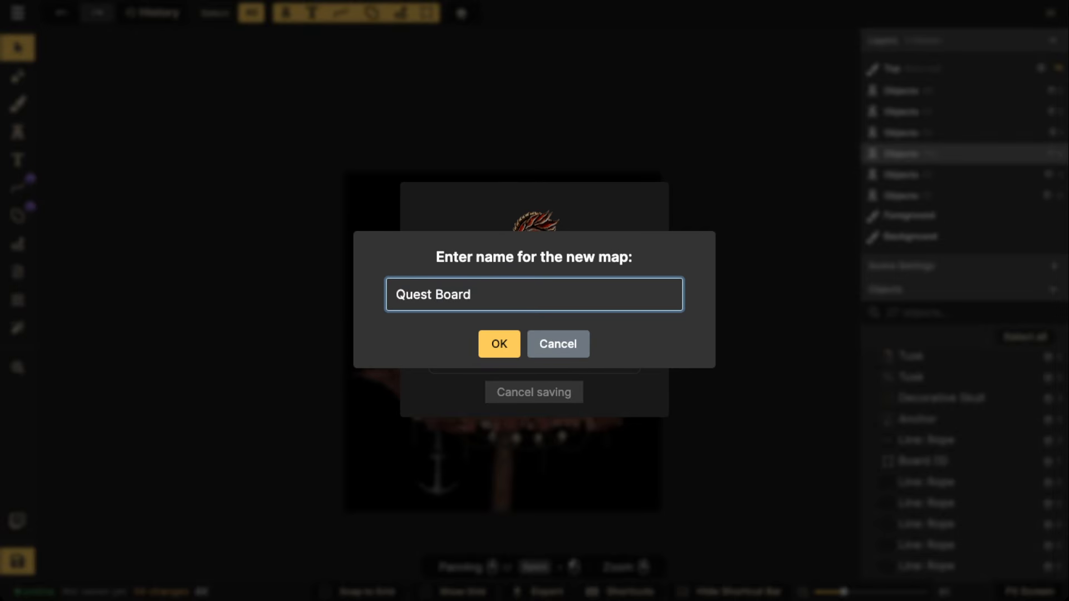
{"action": "type", "text": "Orc Pirate"}
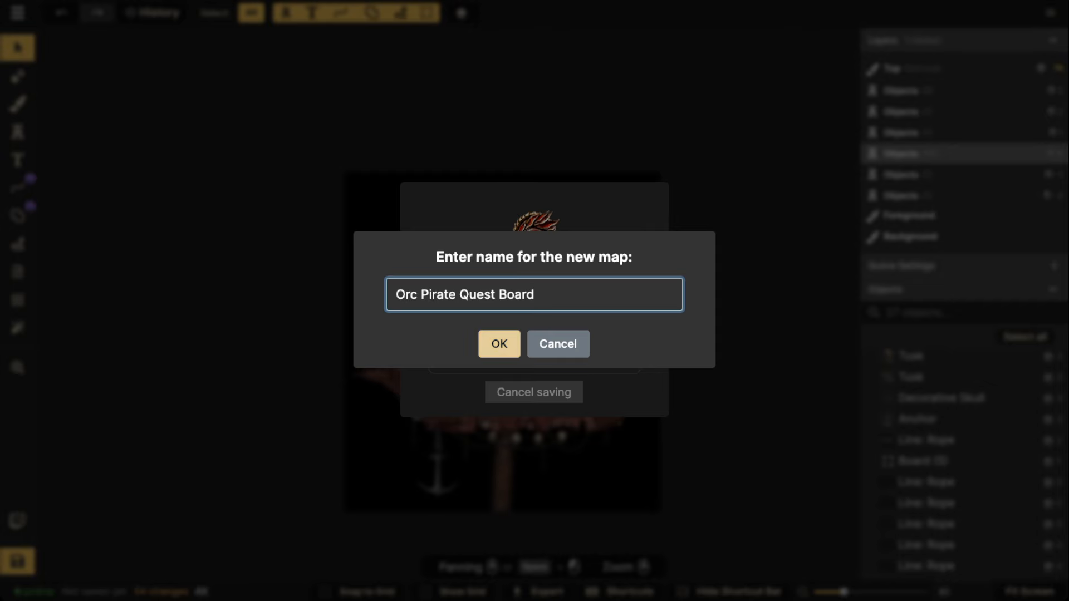
{"action": "key", "text": "Return"}
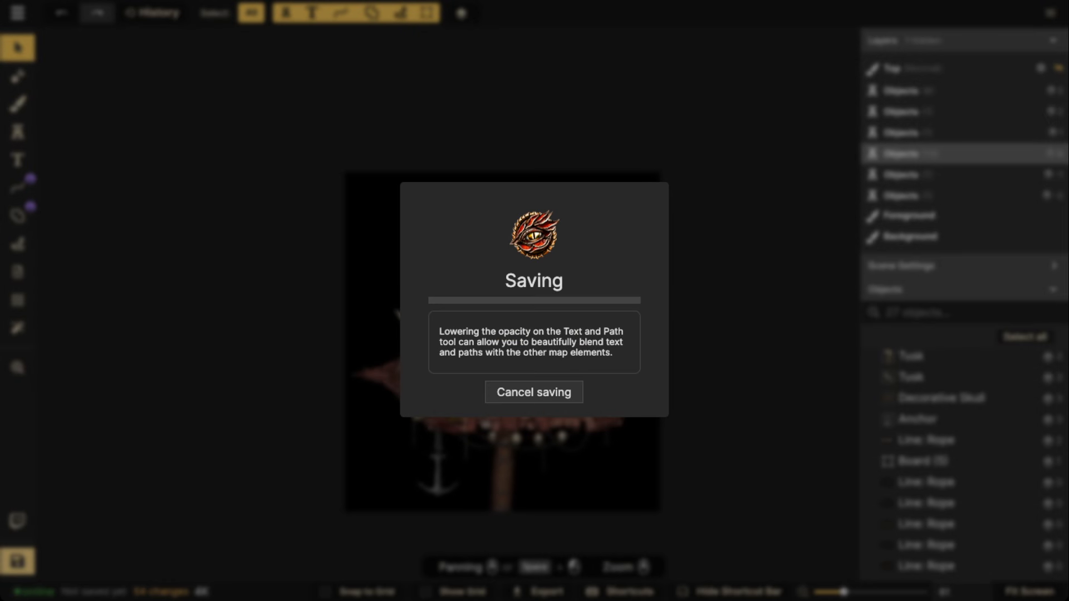
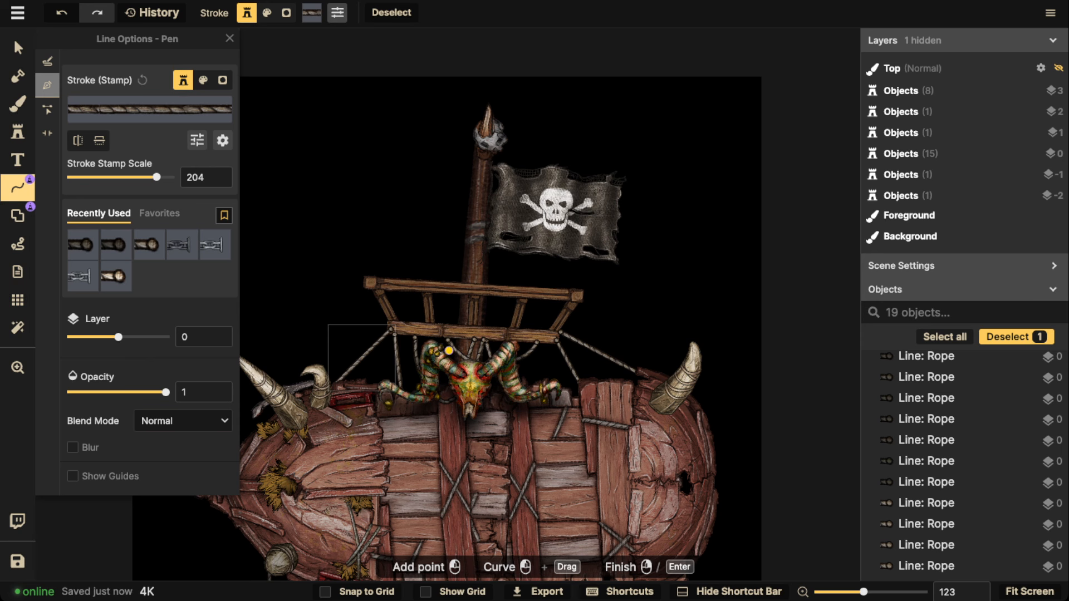
Draw a V-shaped rope line behind the horned skull on layer 0 at stroke stamp scale 204
{"action": "left_click", "coordinate": [521, 369]}
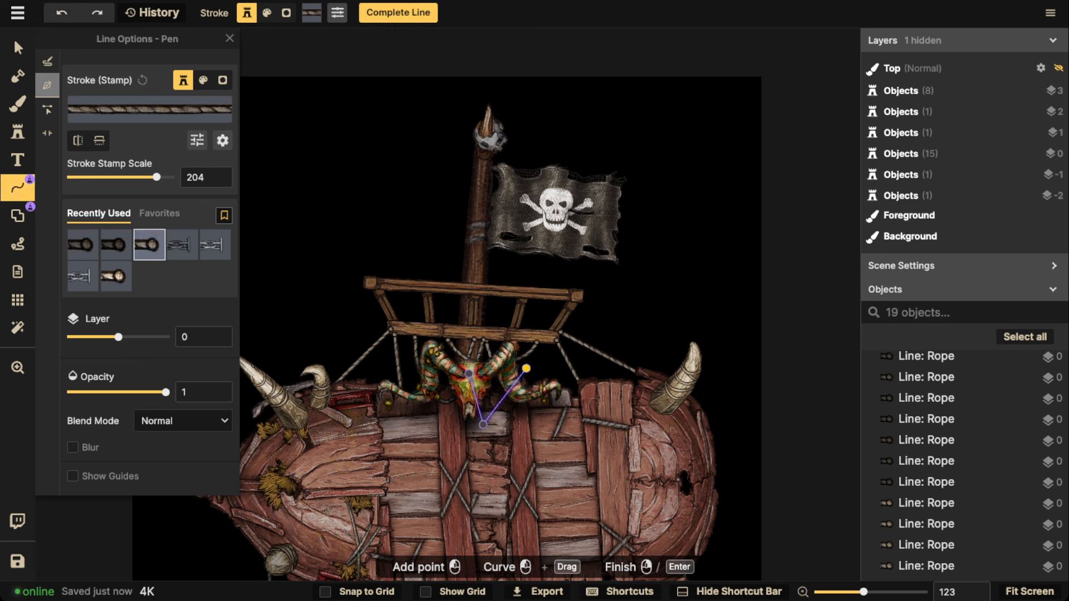
{"action": "key", "text": "Return"}
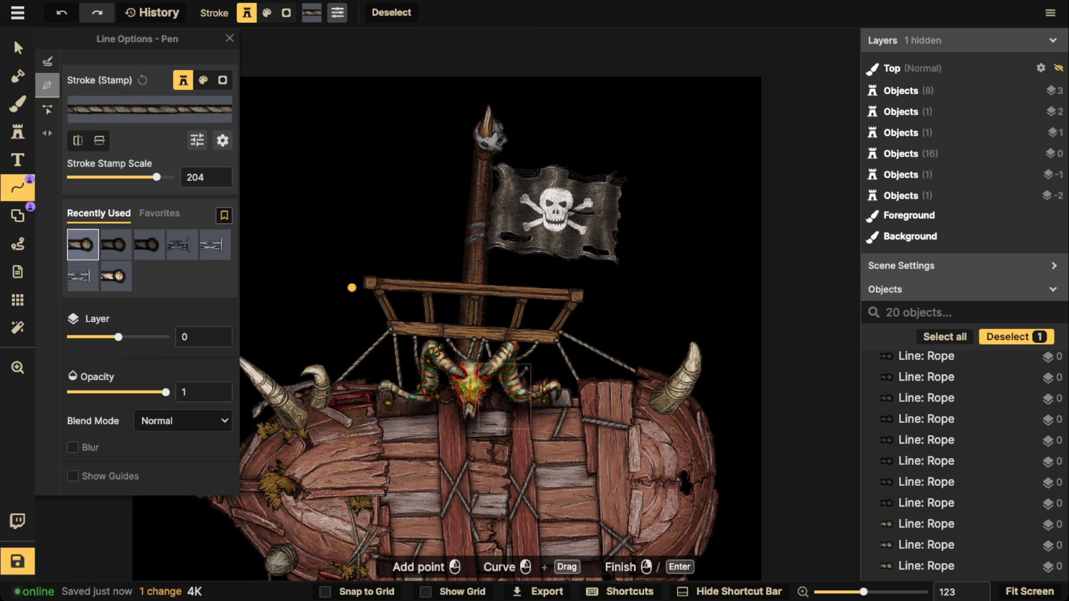
Undo the V-shaped rope line drawn behind the horned skull
{"action": "key", "text": "ctrl+z"}
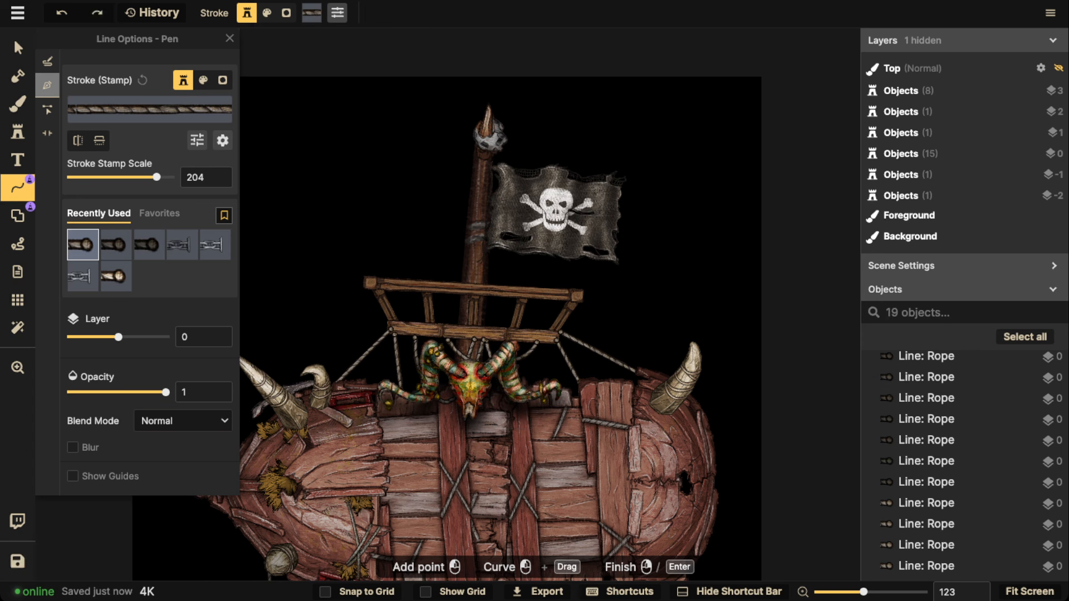
{"action": "key", "text": "ctrl+z"}
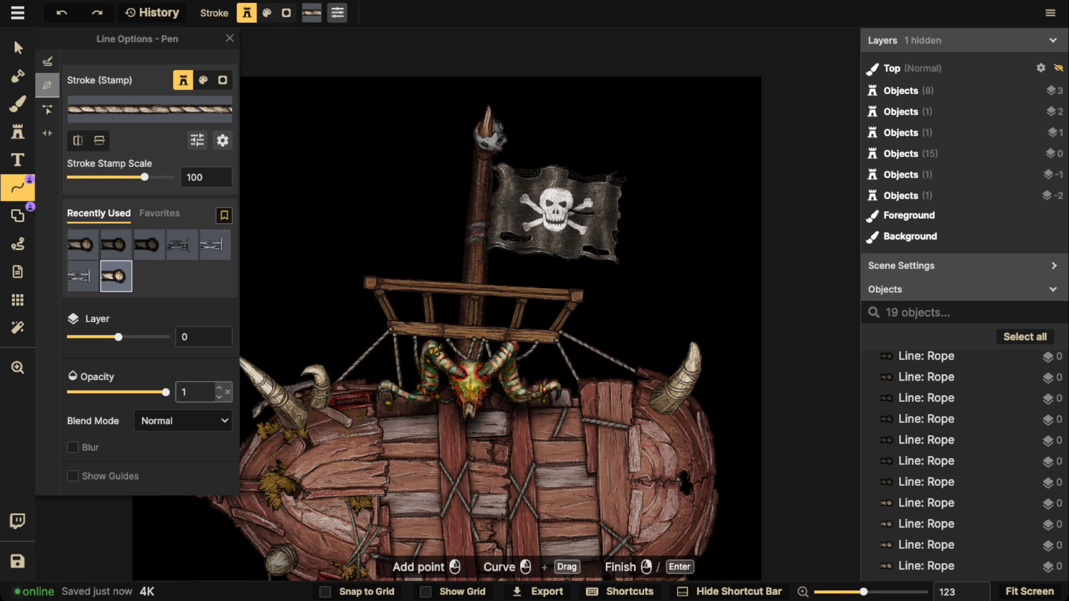
Free-draw a short rope on the skull's left horn on layer 2 at stroke stamp scale 100, and raise it to layer 3
{"action": "left_click", "coordinate": [219, 332]}
{"action": "left_click", "coordinate": [219, 332]}
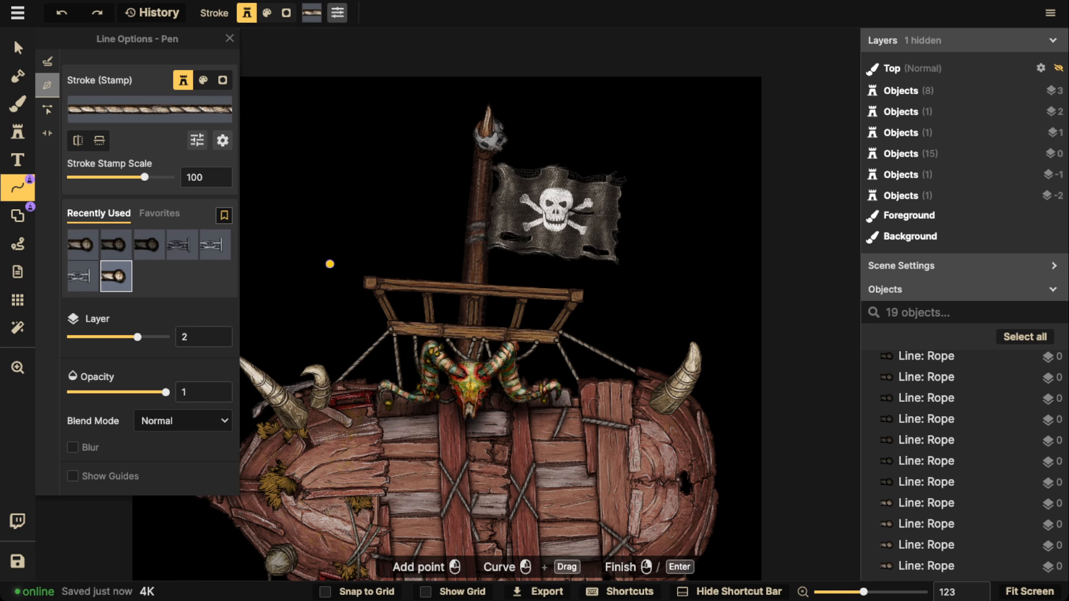
{"action": "scroll", "coordinate": [362, 313], "scroll_direction": "up", "scroll_amount": 4}
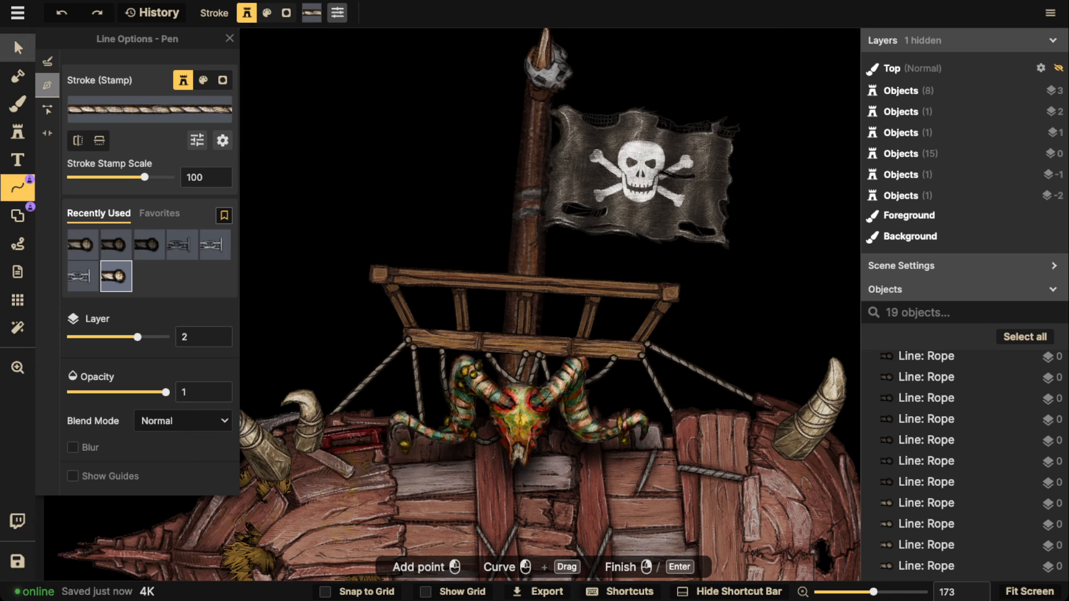
{"action": "left_click", "coordinate": [47, 60]}
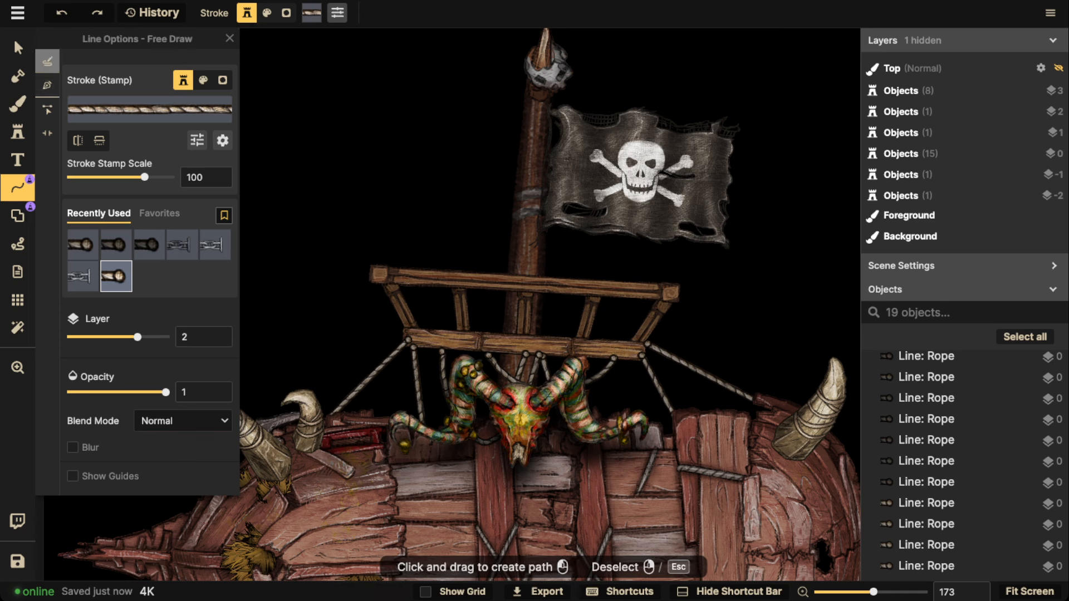
{"action": "left_click_drag", "start_coordinate": [496, 389], "coordinate": [498, 399]}
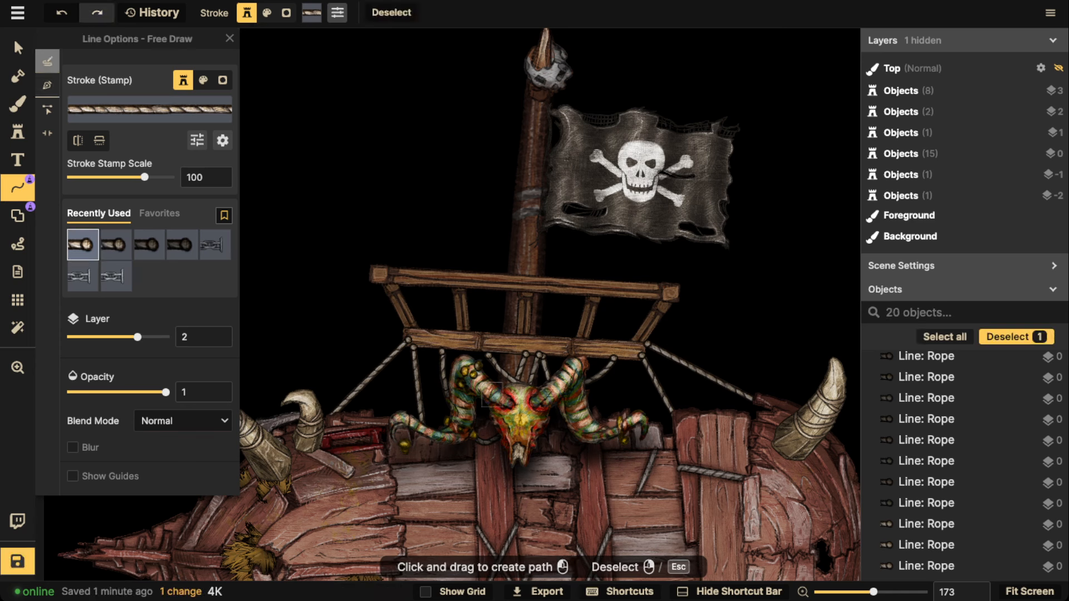
{"action": "left_click", "coordinate": [219, 333]}
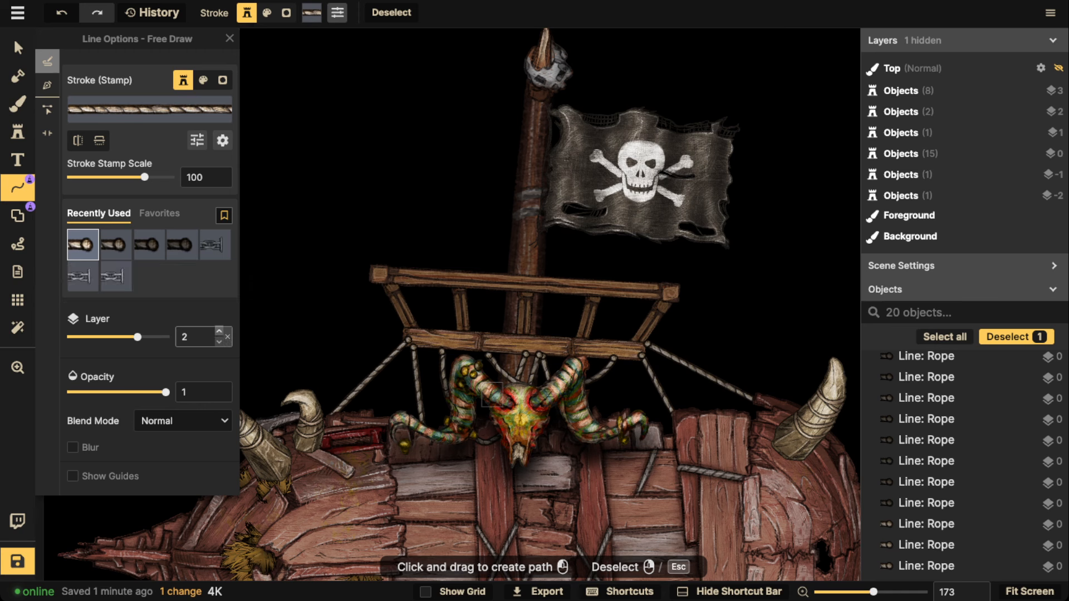
{"action": "key", "text": "Escape"}
{"action": "key", "text": "ctrl+z"}
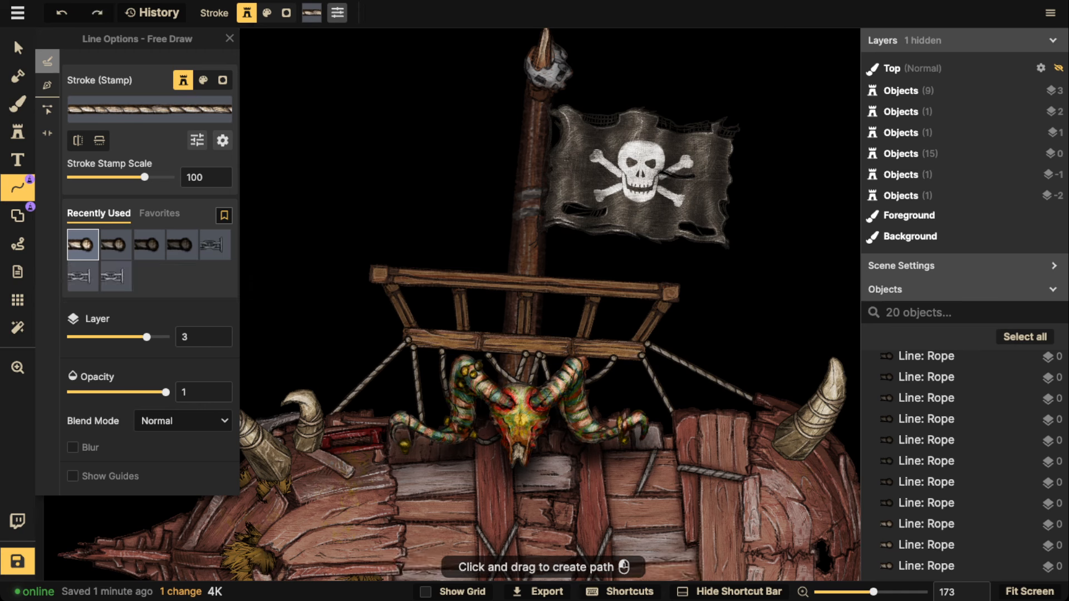
Free-draw darker ropes wrapped around the skull's horns on layer 3 at stroke stamp scale 204, undoing the last hanging strand
{"action": "left_click_drag", "start_coordinate": [145, 177], "coordinate": [154, 177]}
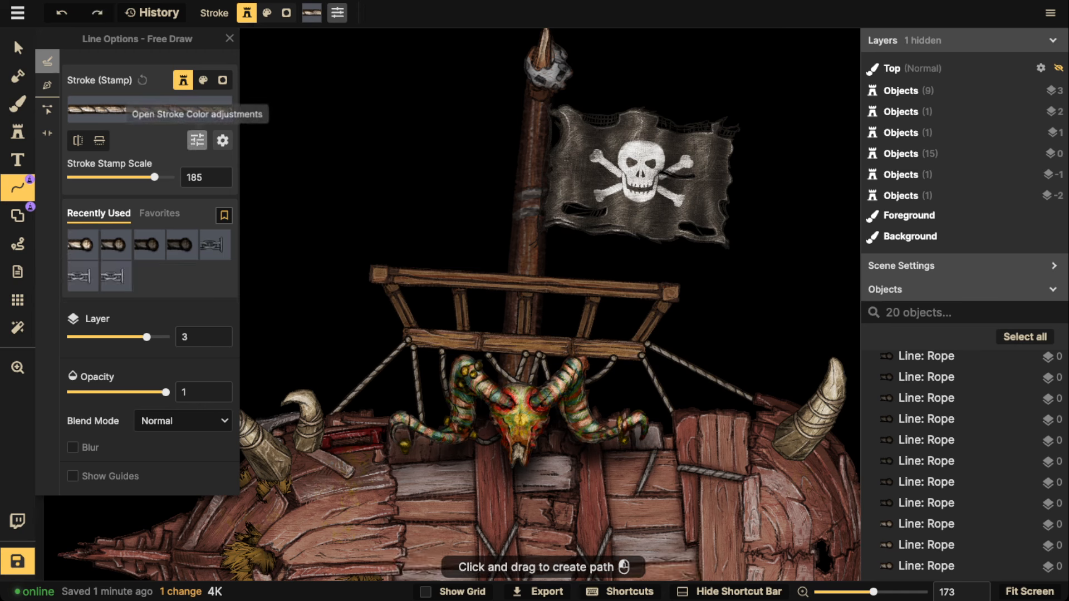
{"action": "left_click", "coordinate": [197, 139]}
{"action": "left_click", "coordinate": [116, 245]}
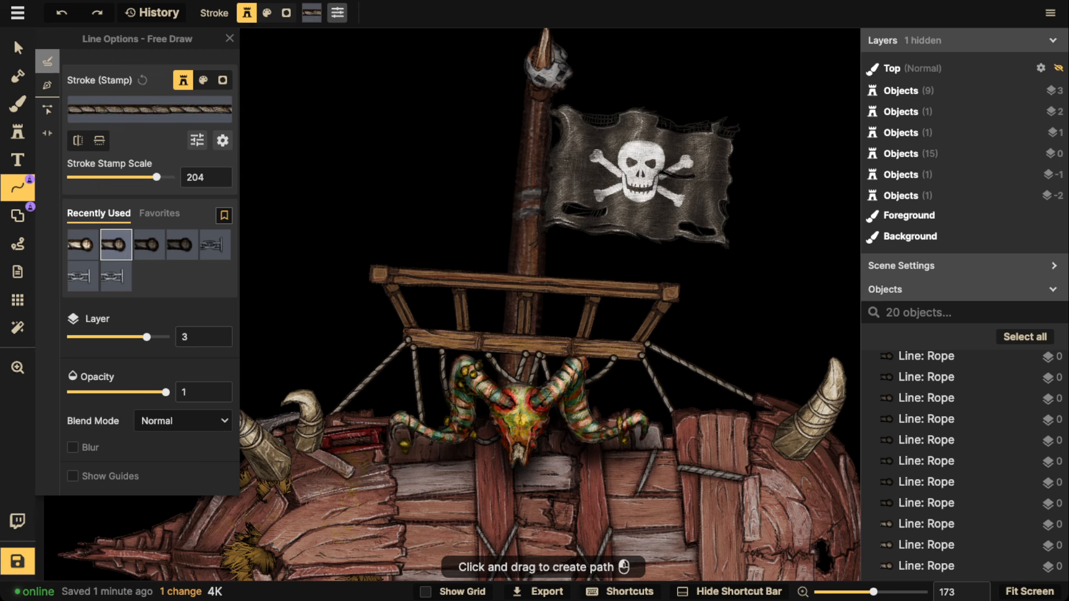
{"action": "mouse_move", "coordinate": [495, 384]}
{"action": "left_mouse_down"}
{"action": "mouse_move", "coordinate": [479, 397]}
{"action": "mouse_move", "coordinate": [561, 400]}
{"action": "mouse_move", "coordinate": [590, 417]}
{"action": "mouse_move", "coordinate": [575, 435]}
{"action": "mouse_move", "coordinate": [581, 486]}
{"action": "left_mouse_up"}
{"action": "key", "text": "Escape"}
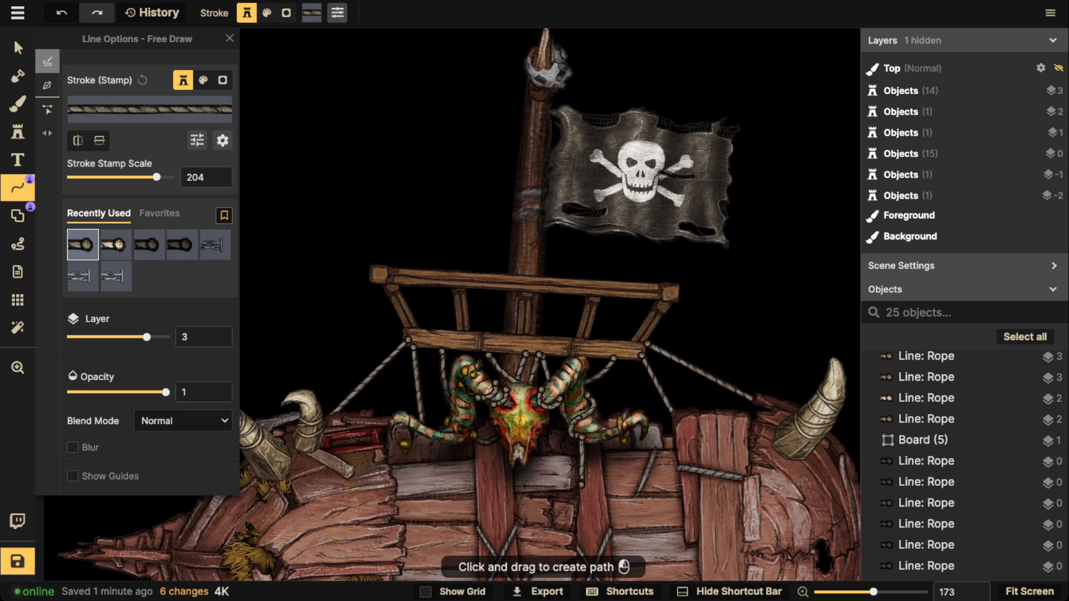
{"action": "left_click", "coordinate": [61, 12]}
Draw four short vertical ropes with the Pen line hanging from the skull's horns, two per side, on layer 3 at scale 204
{"action": "left_click", "coordinate": [48, 85]}
{"action": "key", "text": "space"}
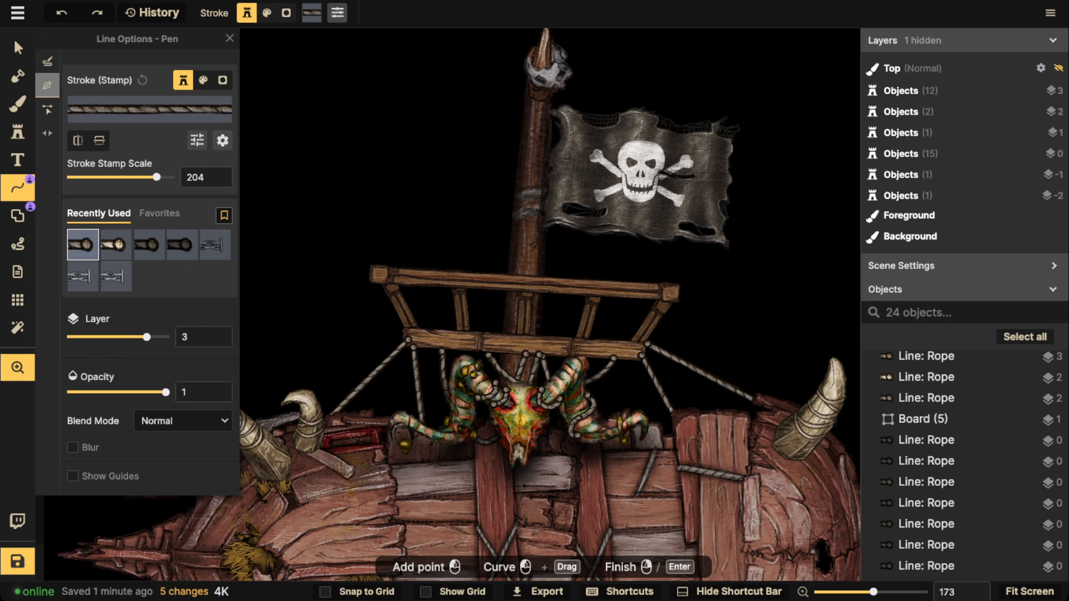
{"action": "left_click_drag", "start_coordinate": [528, 329], "coordinate": [513, 267]}
{"action": "left_click", "coordinate": [468, 336]}
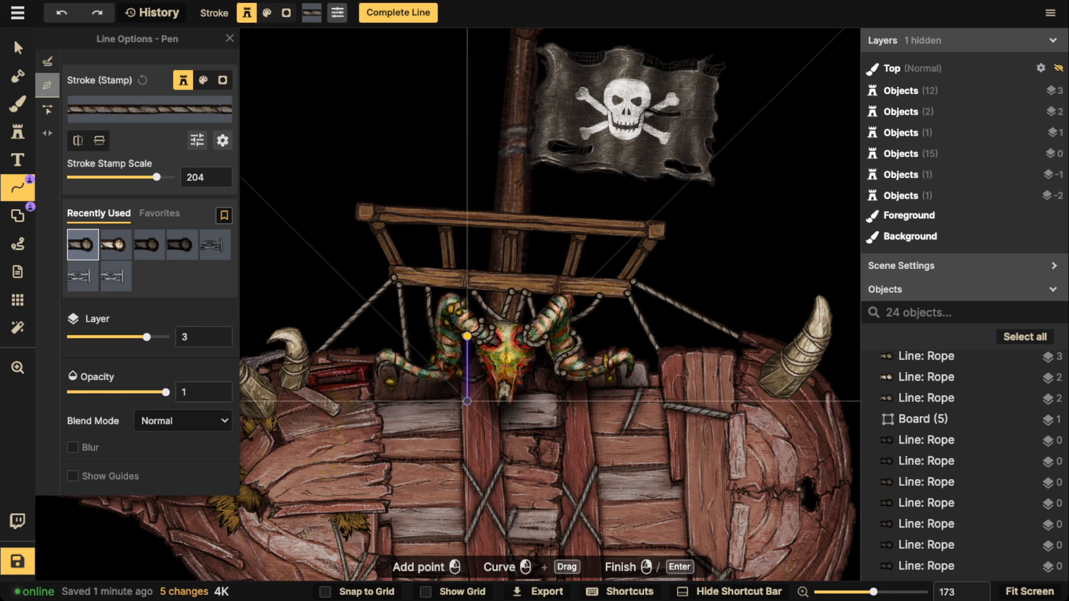
{"action": "double_click", "coordinate": [467, 402]}
{"action": "left_click", "coordinate": [544, 337]}
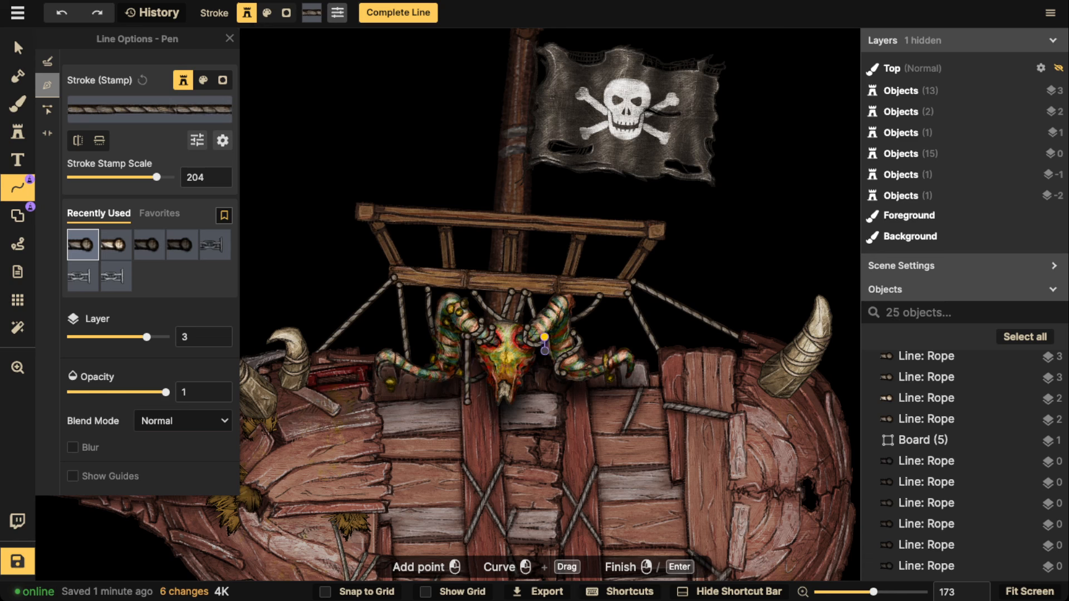
{"action": "double_click", "coordinate": [545, 375]}
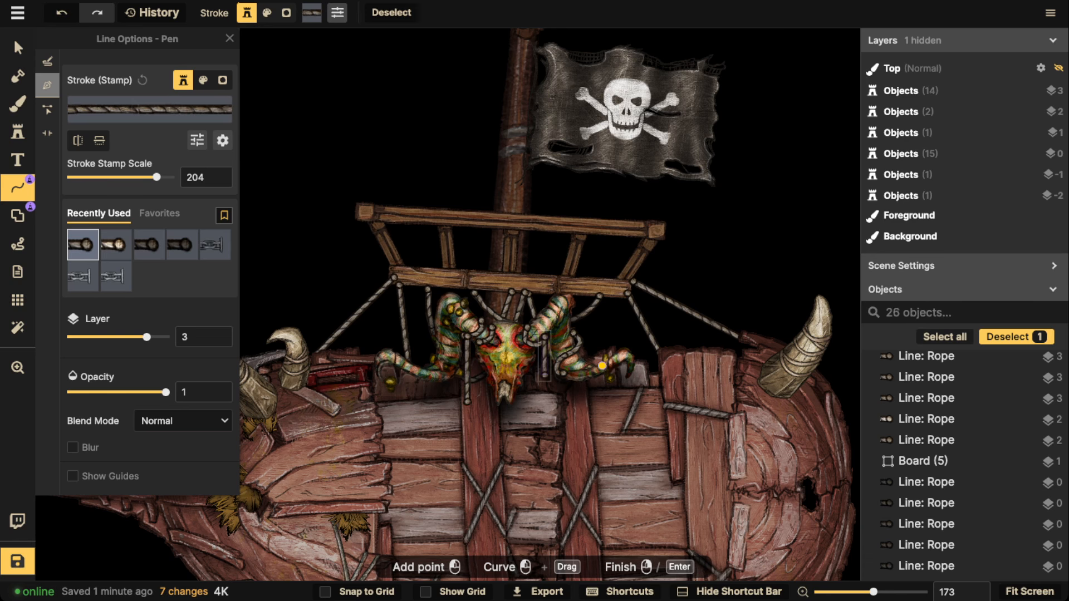
{"action": "left_click", "coordinate": [602, 372]}
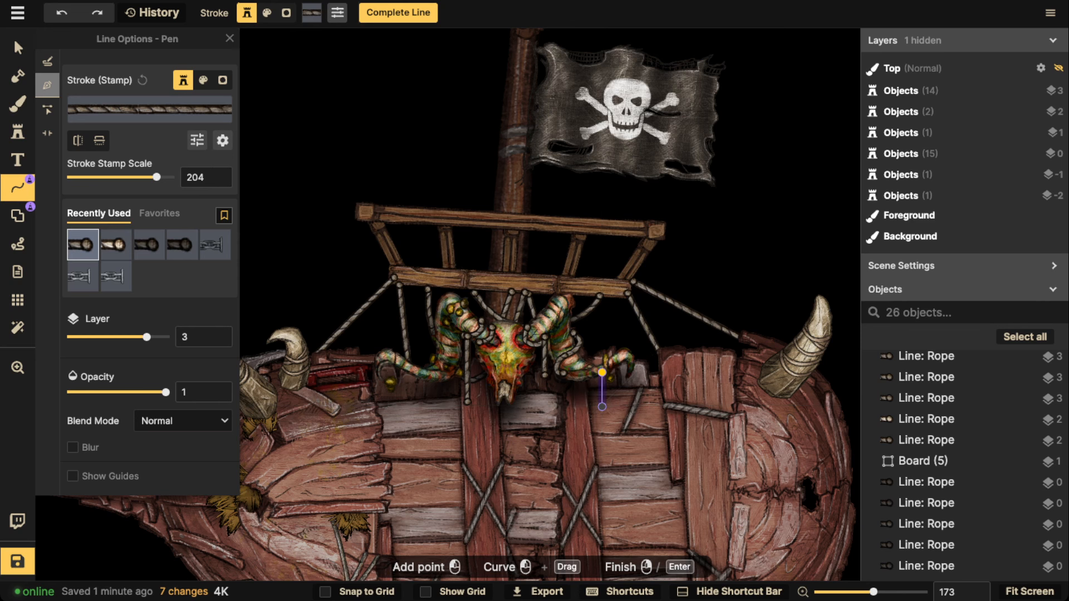
{"action": "double_click", "coordinate": [602, 410]}
{"action": "left_click", "coordinate": [417, 374]}
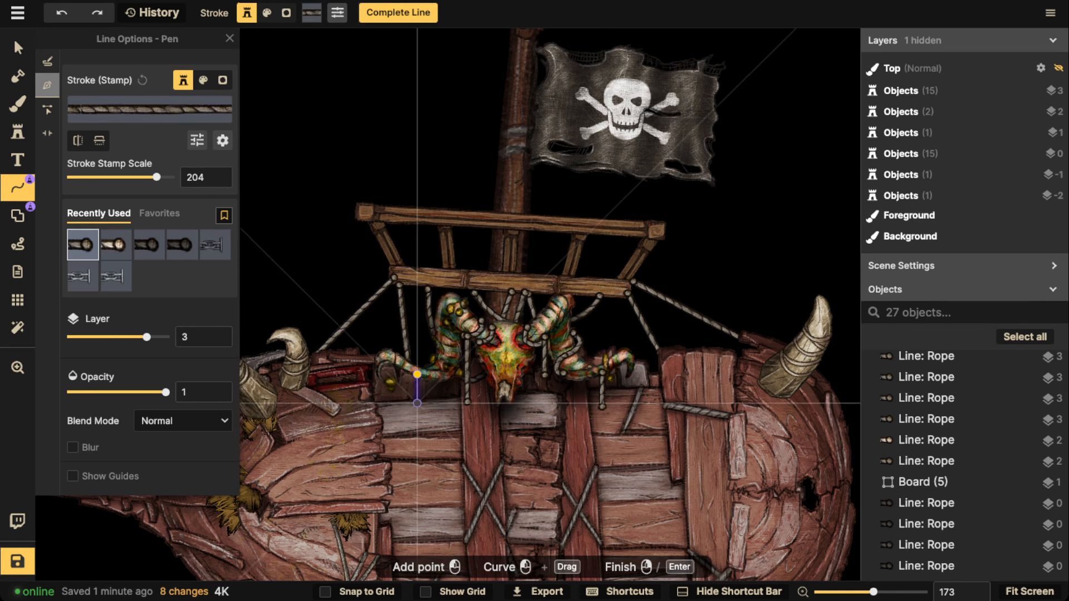
{"action": "double_click", "coordinate": [417, 411]}
{"action": "key", "text": "Escape"}
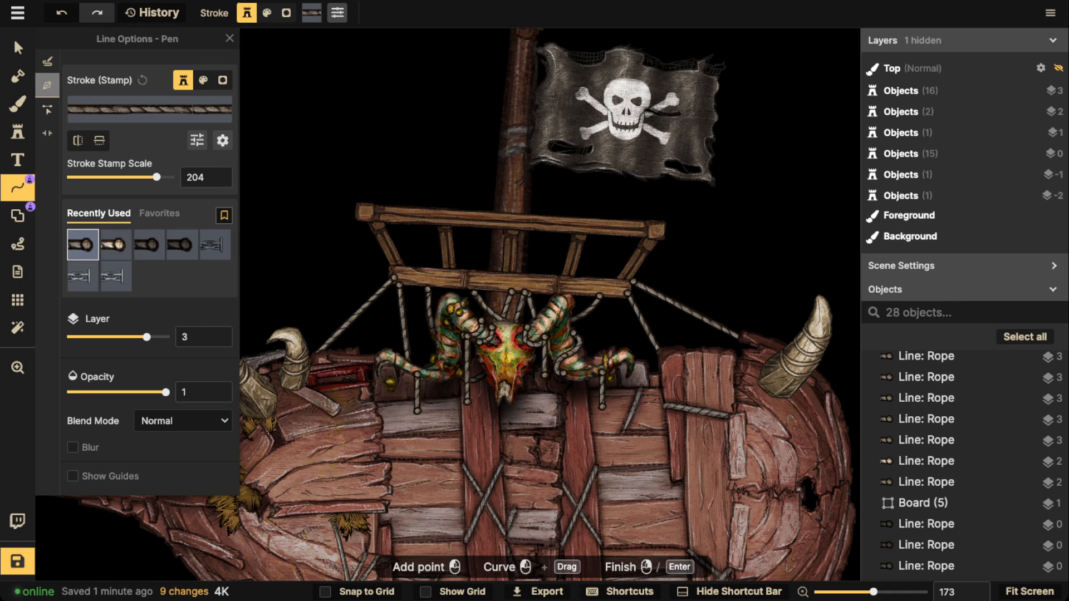
{"action": "scroll", "coordinate": [583, 277], "scroll_direction": "down", "scroll_amount": 3}
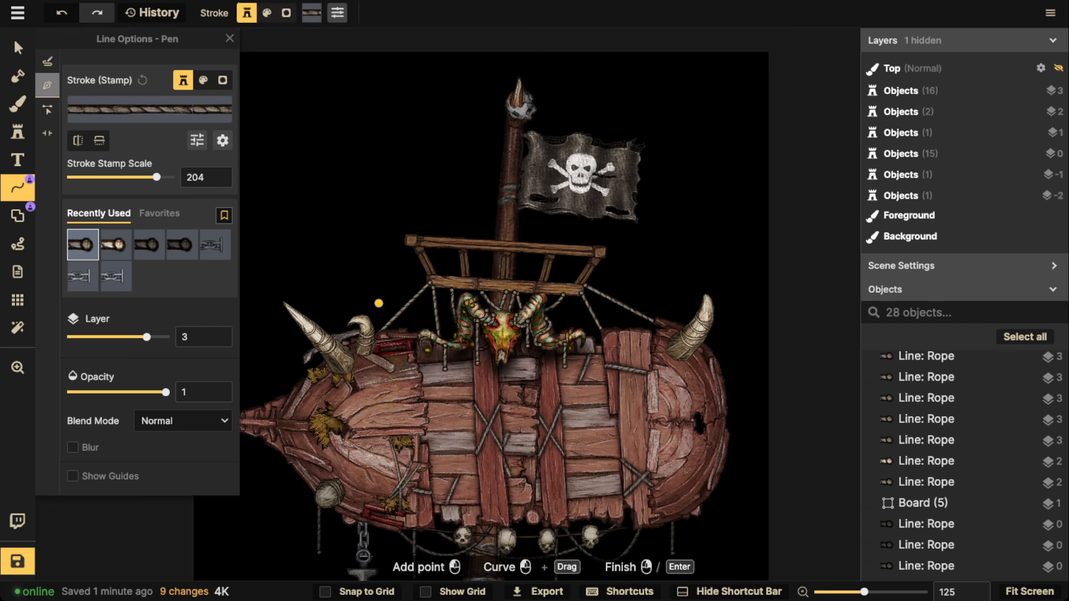
{"action": "left_click", "coordinate": [18, 49]}
{"action": "scroll", "coordinate": [282, 132], "scroll_direction": "down", "scroll_amount": 2}
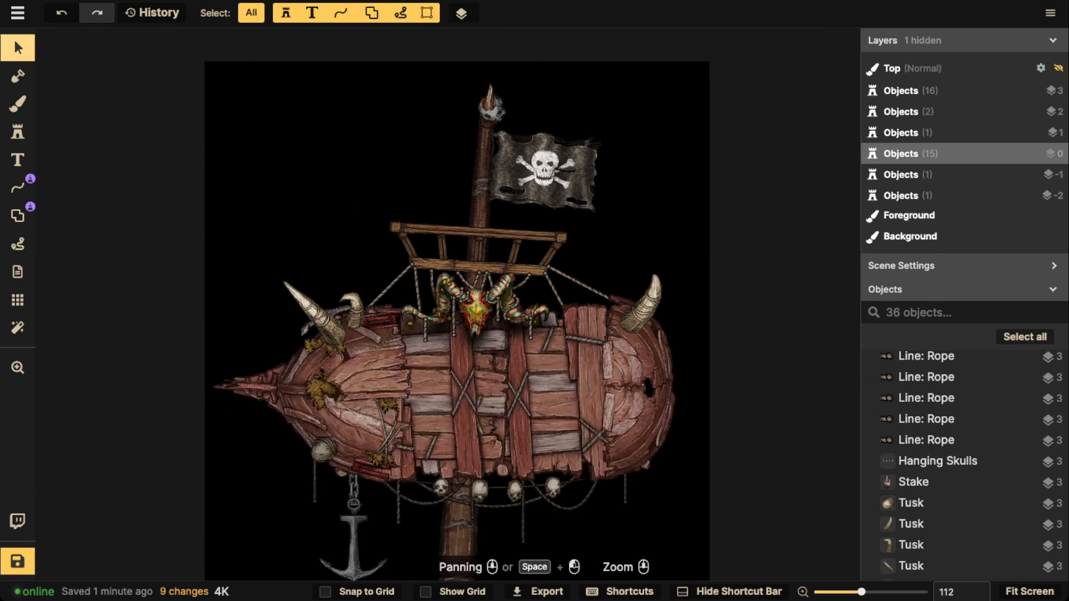
{"action": "scroll", "coordinate": [403, 67], "scroll_direction": "down", "scroll_amount": 3}
{"action": "key", "text": "super+a"}
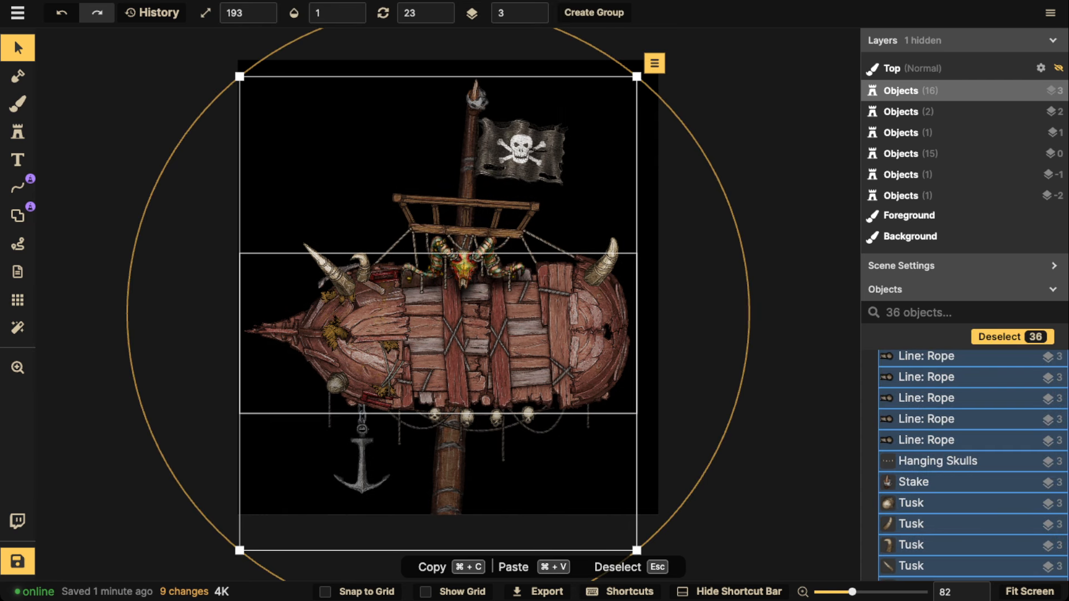
Browse the stamp catalog's Sea: Ocean & Life, Sea: Pirate Ships and Sea: Sailing Ships packs for further ship decorations
{"action": "left_click", "coordinate": [18, 132]}
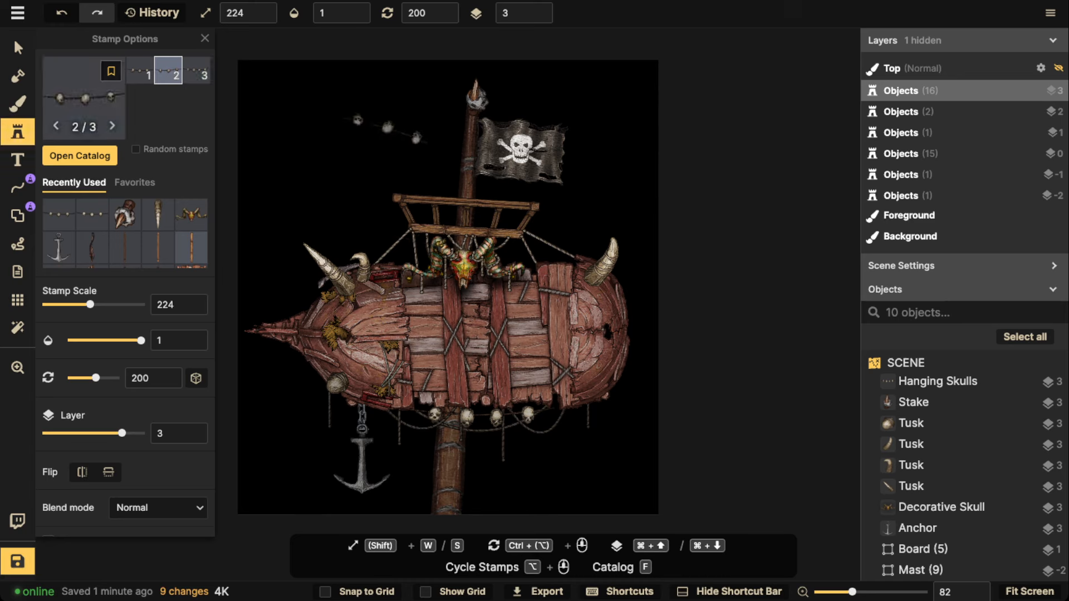
{"action": "left_click", "coordinate": [58, 161]}
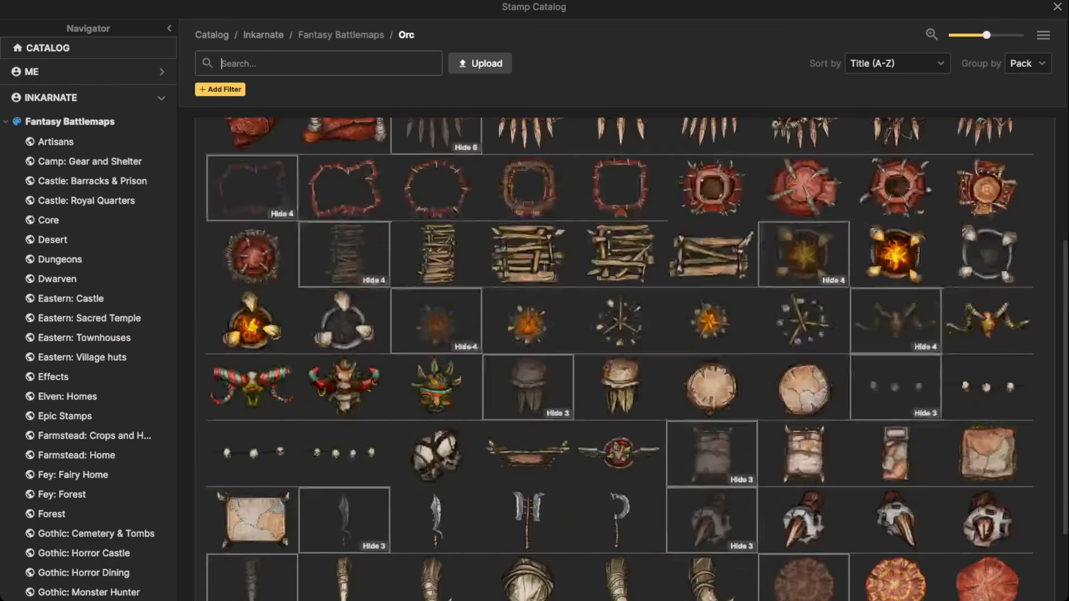
{"action": "left_click", "coordinate": [341, 35]}
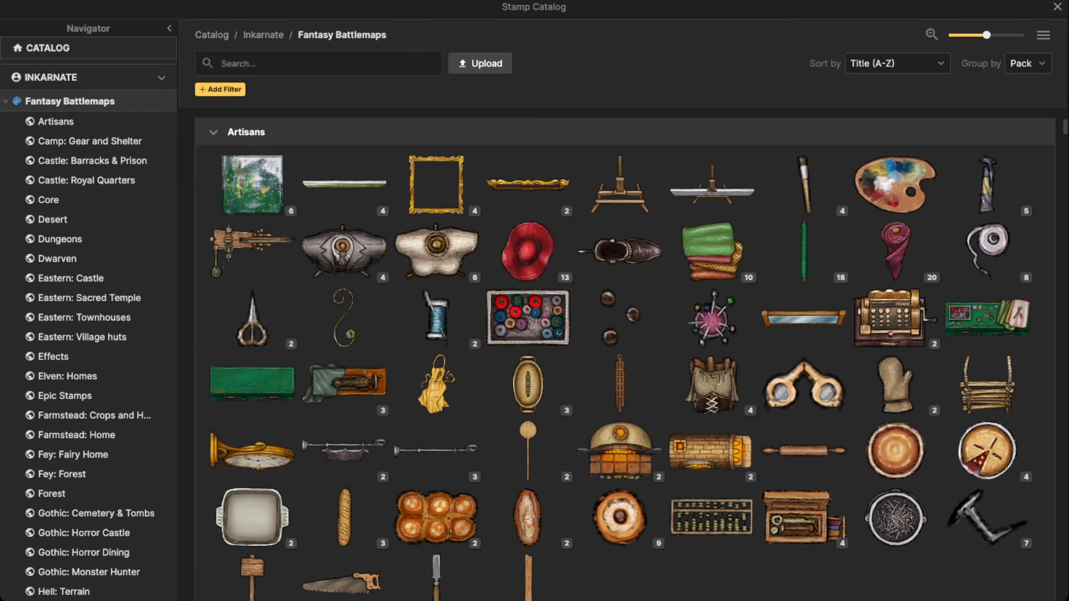
{"action": "scroll", "coordinate": [84, 390], "scroll_direction": "down", "scroll_amount": 5}
{"action": "scroll", "coordinate": [84, 434], "scroll_direction": "down", "scroll_amount": 5}
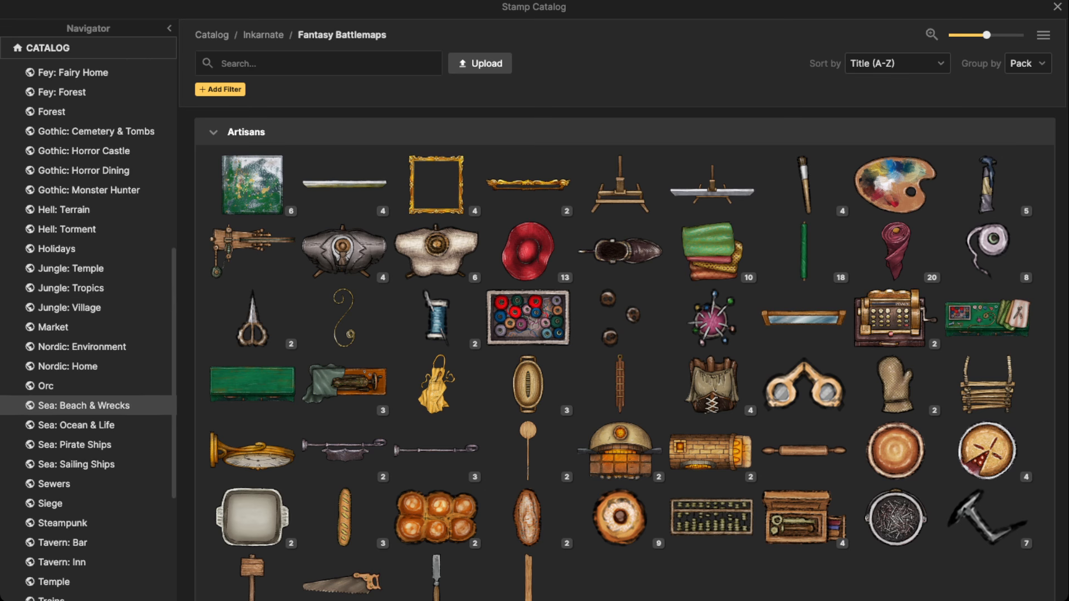
{"action": "left_click", "coordinate": [76, 425]}
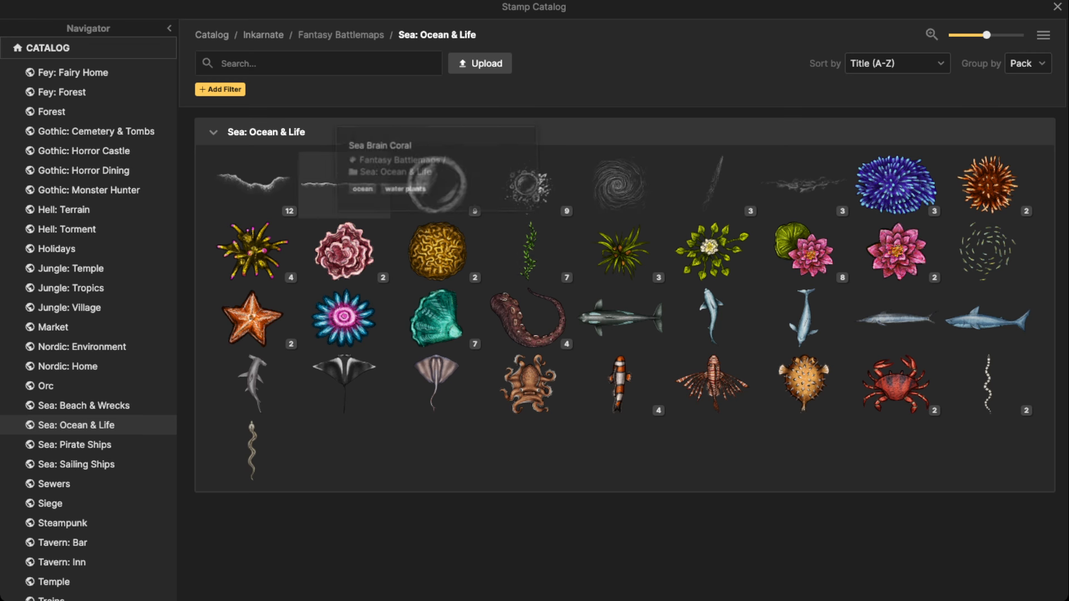
{"action": "left_click", "coordinate": [75, 445]}
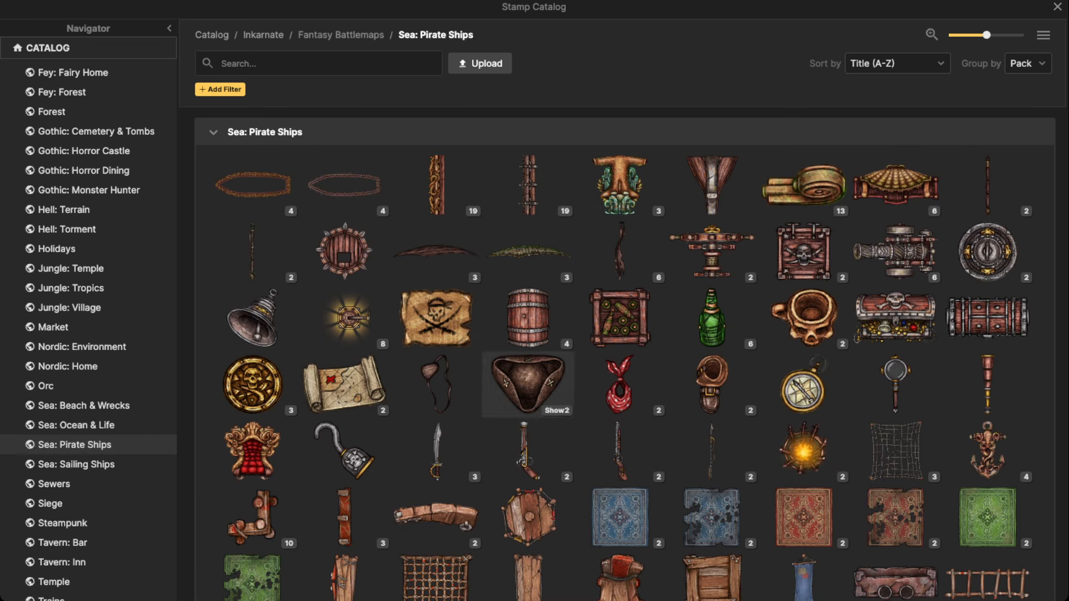
{"action": "scroll", "coordinate": [620, 401], "scroll_direction": "down", "scroll_amount": 2}
{"action": "scroll", "coordinate": [621, 412], "scroll_direction": "up", "scroll_amount": 2}
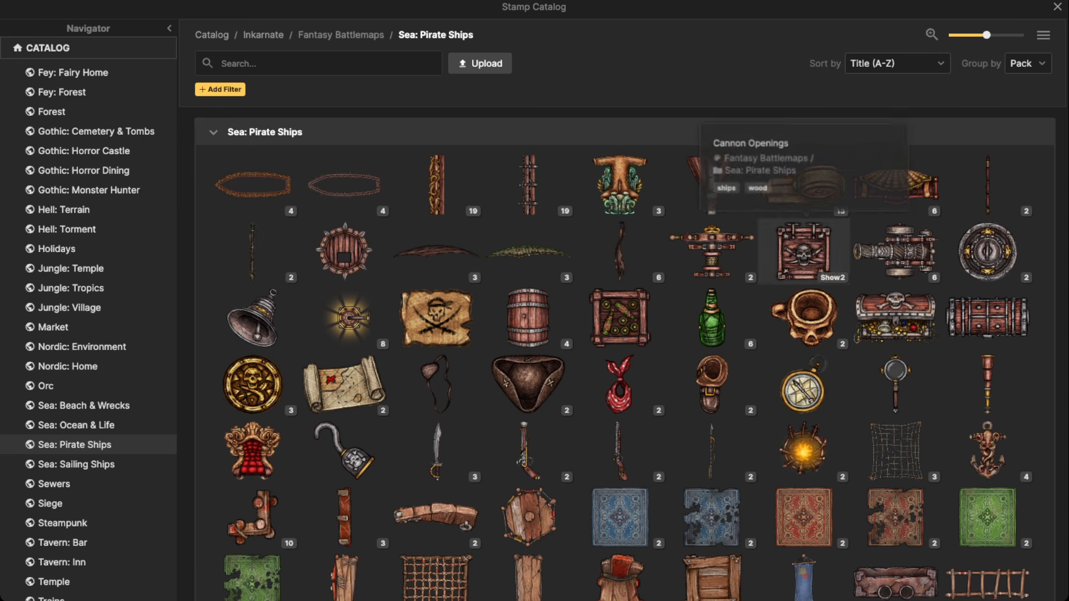
{"action": "left_click", "coordinate": [75, 464]}
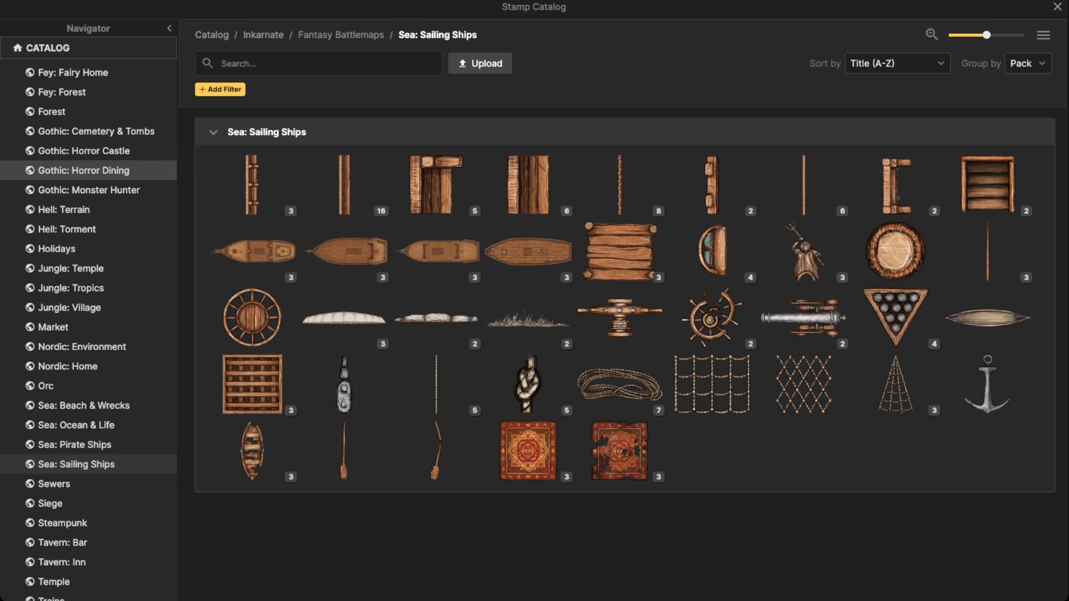
{"action": "key", "text": "Escape"}
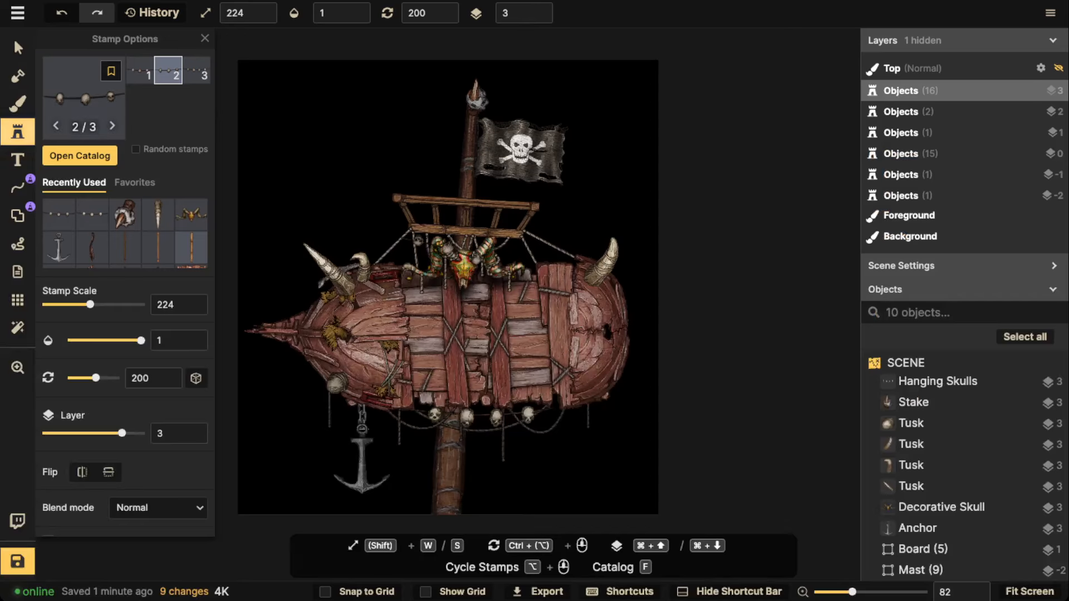
Search all Fantasy Battlemaps paths for "sea" and choose the Seaweed path as the line stroke
{"action": "left_click", "coordinate": [18, 189]}
{"action": "left_click", "coordinate": [140, 108]}
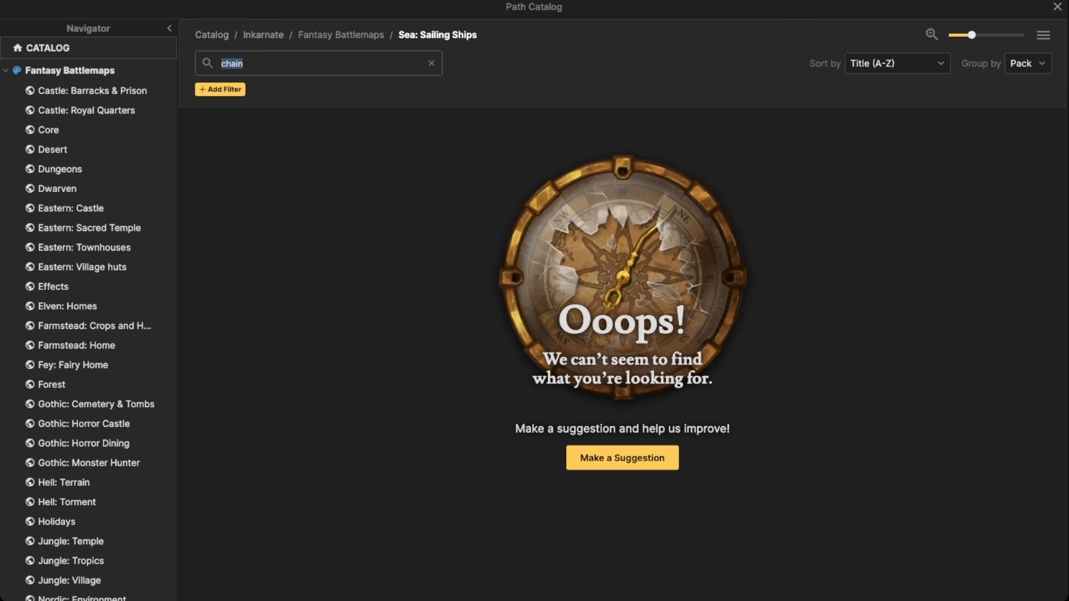
{"action": "left_click", "coordinate": [432, 63]}
{"action": "left_click", "coordinate": [341, 35]}
{"action": "scroll", "coordinate": [129, 301], "scroll_direction": "down", "scroll_amount": 2}
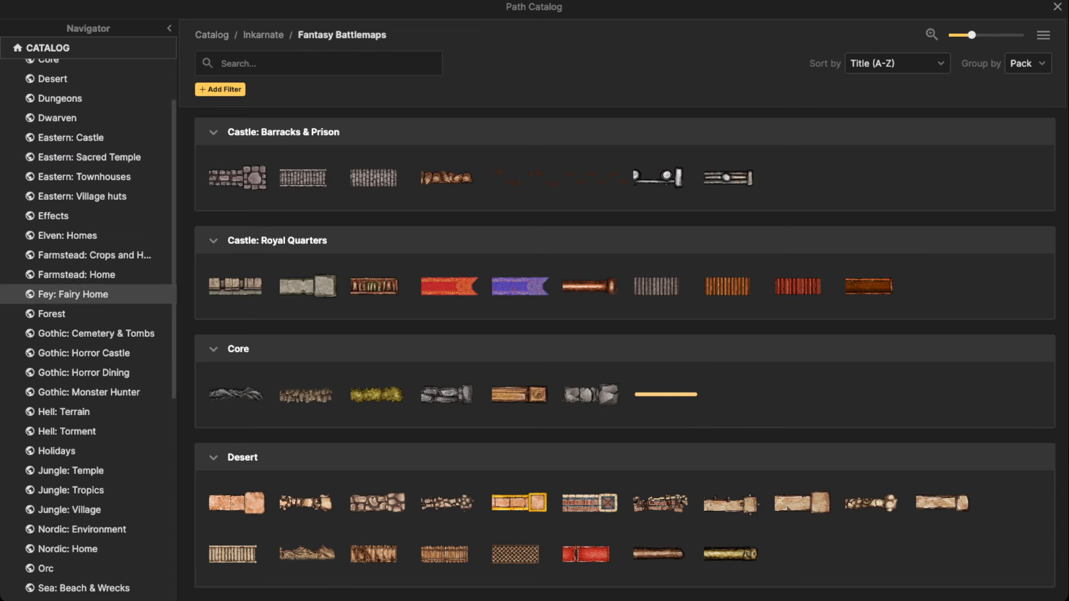
{"action": "scroll", "coordinate": [624, 356], "scroll_direction": "down", "scroll_amount": 2}
{"action": "scroll", "coordinate": [624, 356], "scroll_direction": "down", "scroll_amount": 5}
{"action": "left_click", "coordinate": [318, 64]}
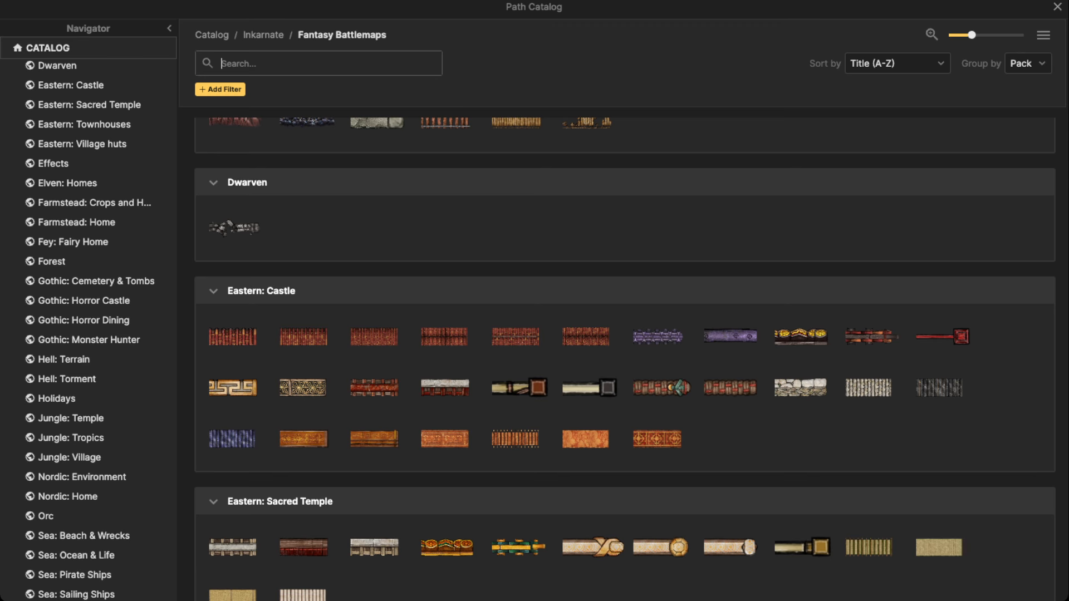
{"action": "type", "text": "sea"}
{"action": "key", "text": "Return"}
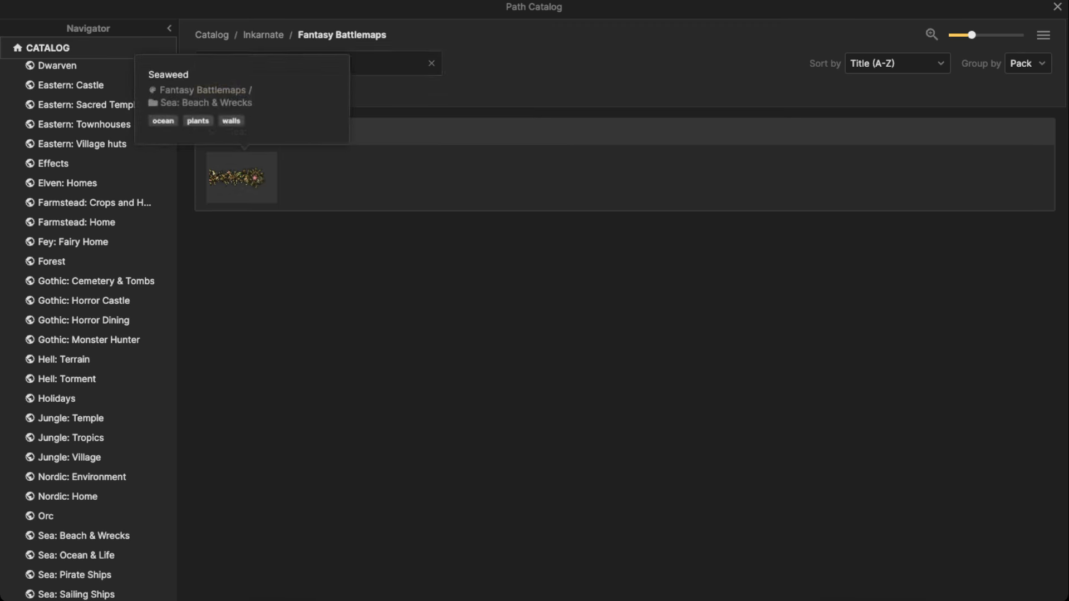
{"action": "left_click", "coordinate": [236, 177]}
{"action": "scroll", "coordinate": [441, 408], "scroll_direction": "up", "scroll_amount": 2}
{"action": "scroll", "coordinate": [441, 407], "scroll_direction": "down", "scroll_amount": 3}
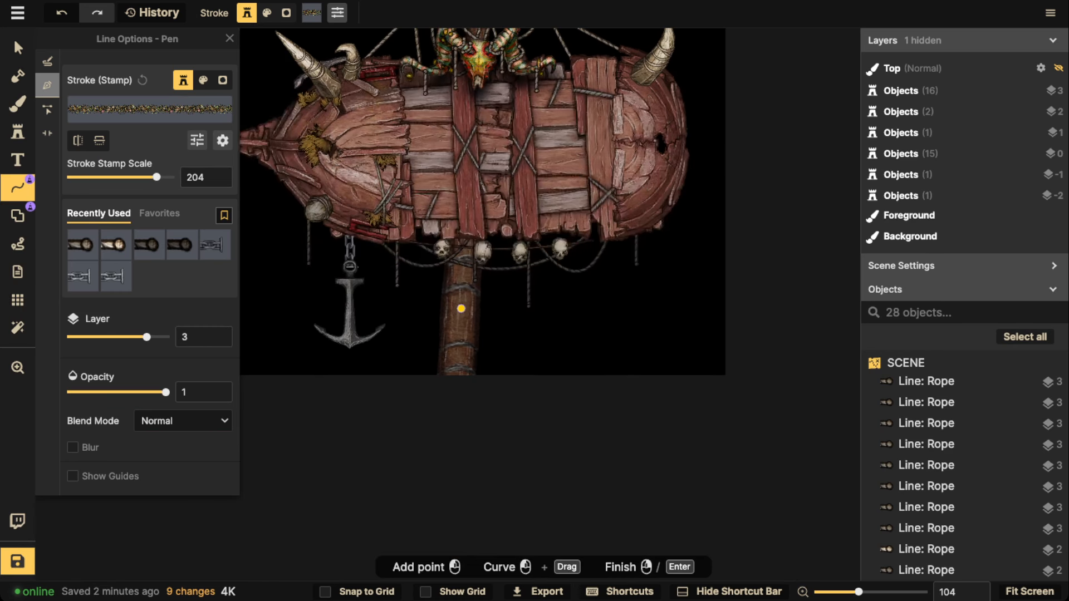
Draw a straight Seaweed line with the Pen down the lower mast on layer 3 and reposition it over the wood
{"action": "left_click", "coordinate": [464, 294]}
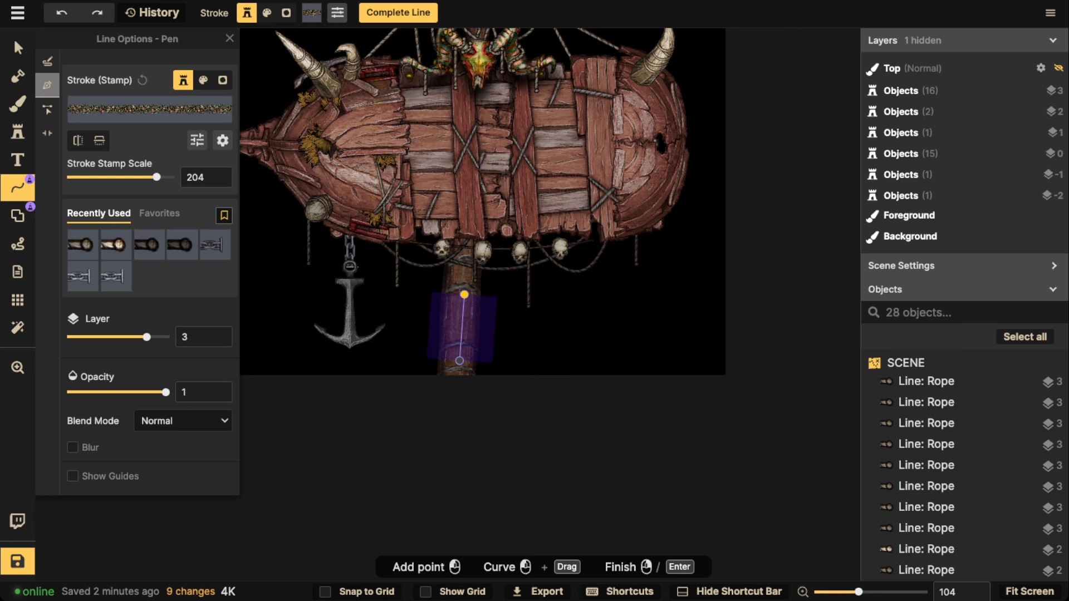
{"action": "left_click", "coordinate": [459, 362]}
{"action": "right_click", "coordinate": [457, 361]}
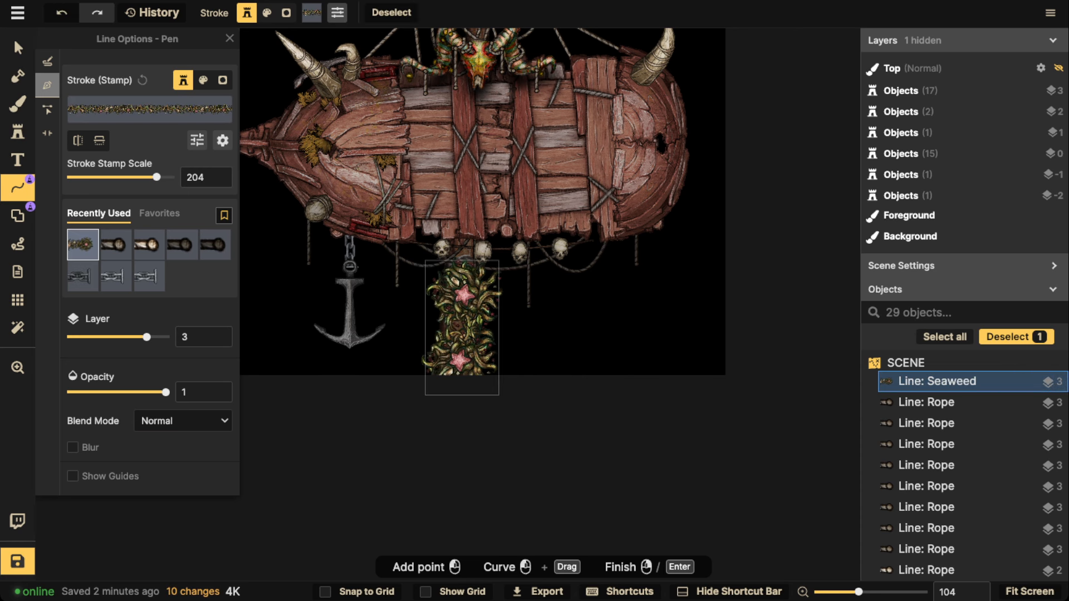
{"action": "left_click", "coordinate": [13, 38]}
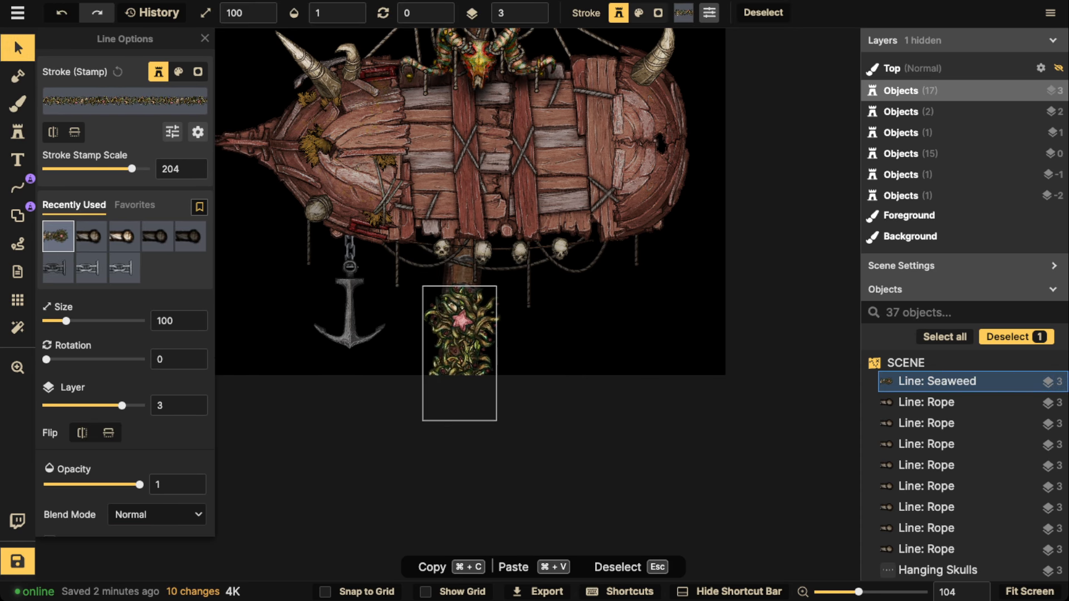
{"action": "mouse_move", "coordinate": [461, 348]}
{"action": "left_mouse_down"}
{"action": "mouse_move", "coordinate": [450, 472]}
{"action": "mouse_move", "coordinate": [459, 339]}
{"action": "left_mouse_up"}
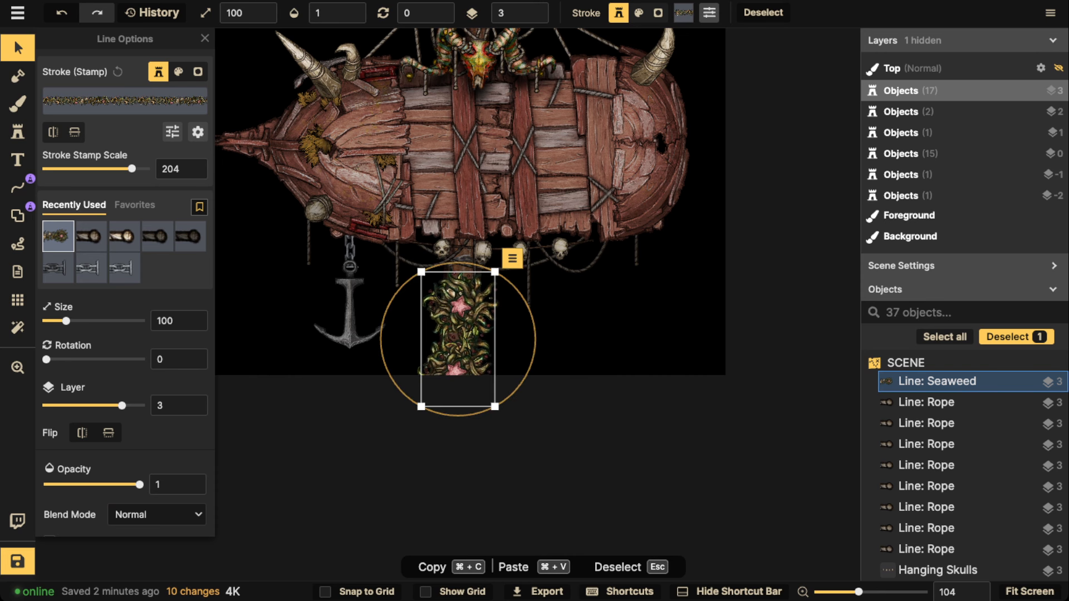
Set the seaweed line's stroke stamp scale to 150 and brightness to 72, and fine-tune its placement on the mast
{"action": "left_click_drag", "start_coordinate": [132, 169], "coordinate": [127, 169]}
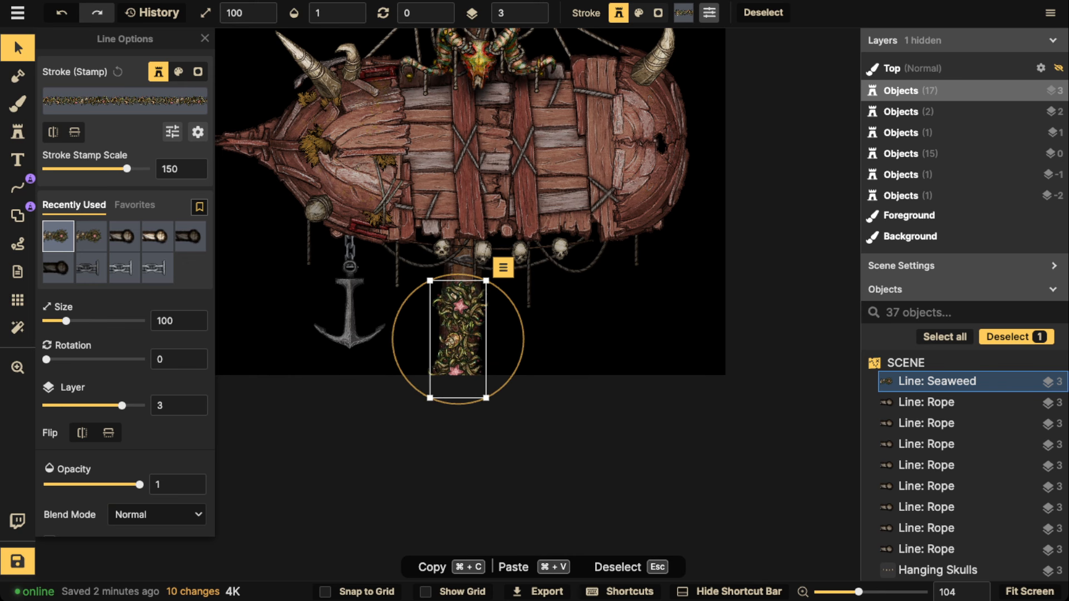
{"action": "left_click", "coordinate": [173, 132]}
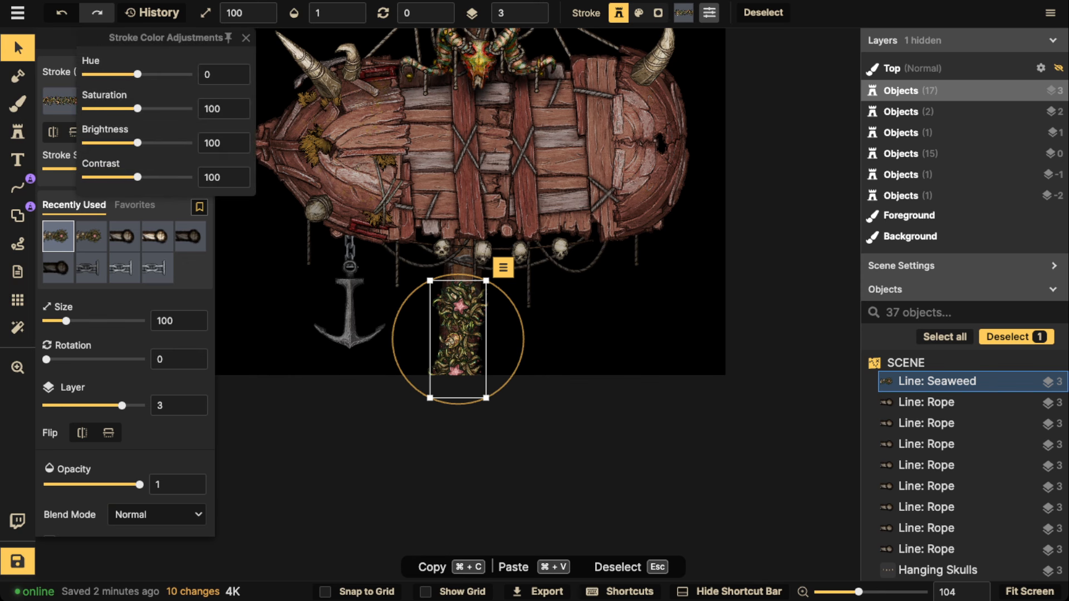
{"action": "left_click_drag", "start_coordinate": [138, 143], "coordinate": [123, 143]}
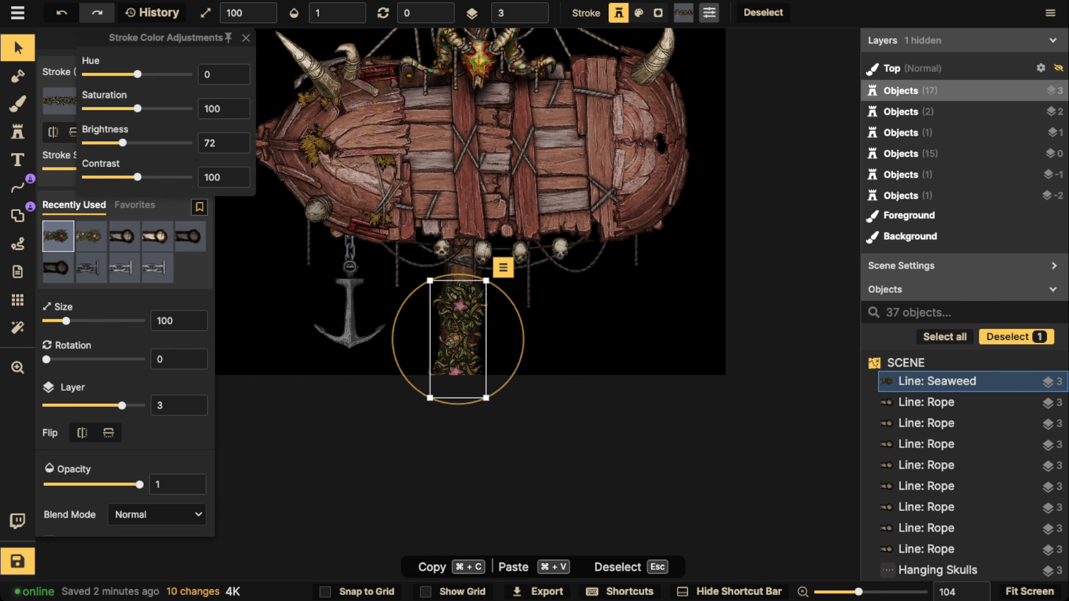
{"action": "left_click", "coordinate": [245, 37]}
{"action": "left_click_drag", "start_coordinate": [458, 334], "coordinate": [456, 334]}
{"action": "left_click_drag", "start_coordinate": [523, 337], "coordinate": [522, 336]}
{"action": "key", "text": "Escape"}
Select all objects in the scene and group them under the name "Quest Board"
{"action": "scroll", "coordinate": [401, 225], "scroll_direction": "down", "scroll_amount": 3}
{"action": "left_click_drag", "start_coordinate": [401, 225], "coordinate": [401, 343]}
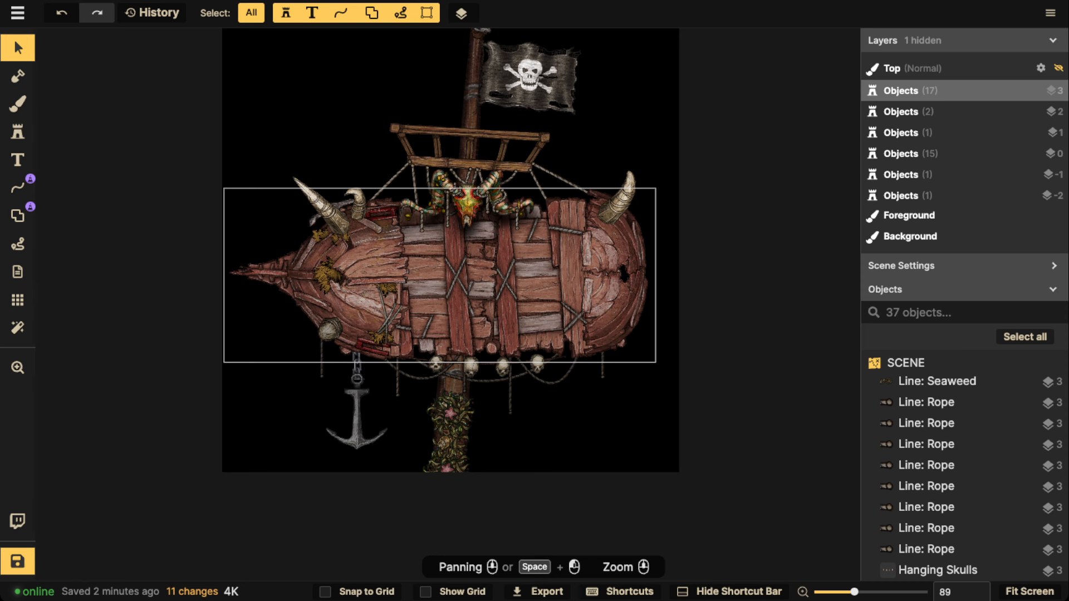
{"action": "scroll", "coordinate": [322, 210], "scroll_direction": "down", "scroll_amount": 3}
{"action": "left_click_drag", "start_coordinate": [322, 210], "coordinate": [330, 259]}
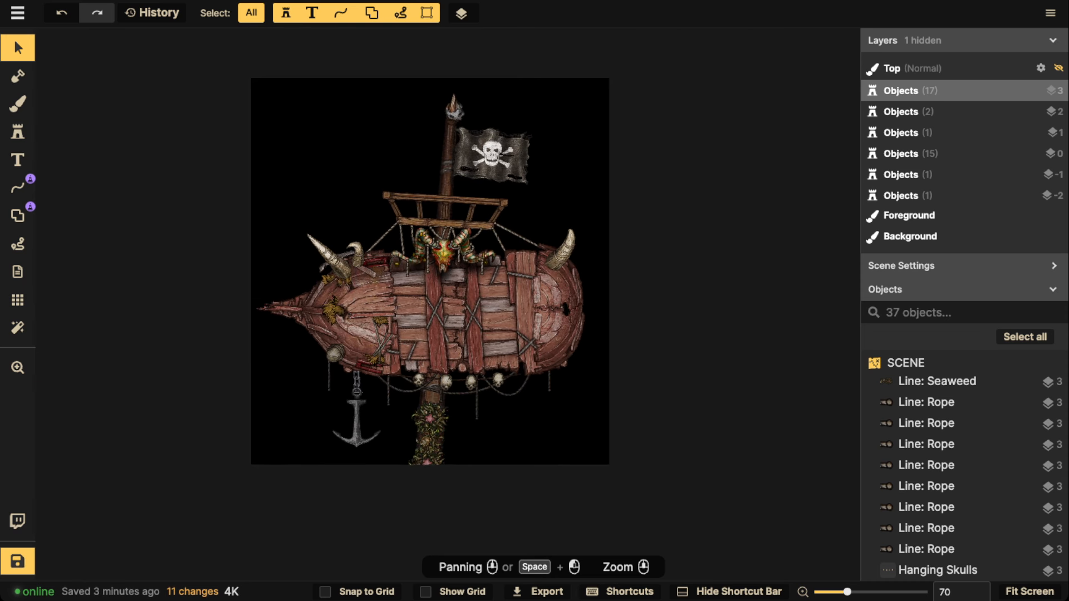
{"action": "key", "text": "super+a"}
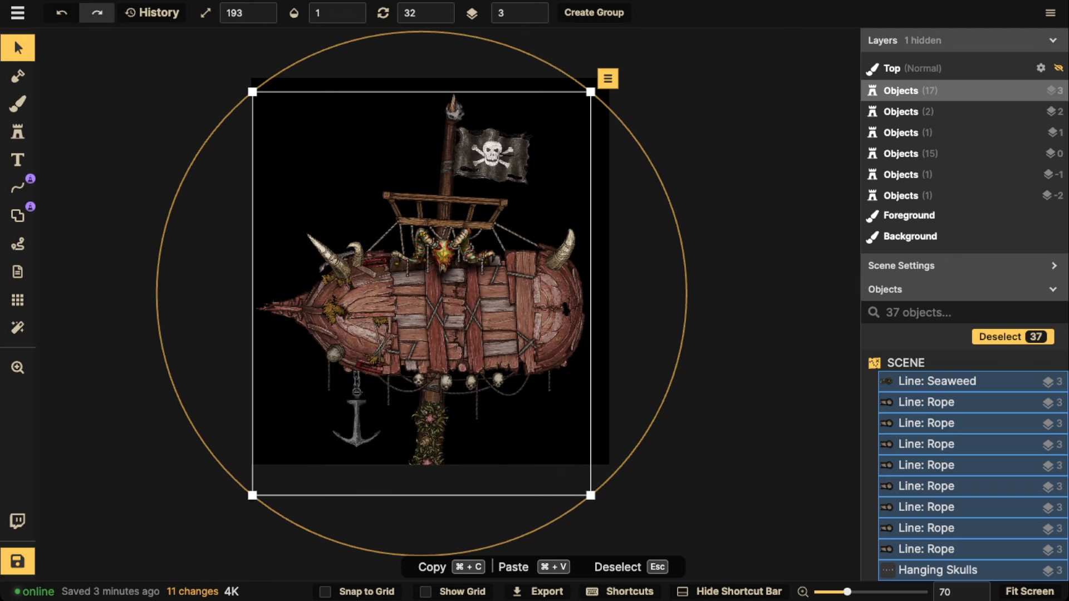
{"action": "left_click", "coordinate": [594, 12]}
{"action": "key", "text": "BackSpace"}
{"action": "type", "text": "Quest "}
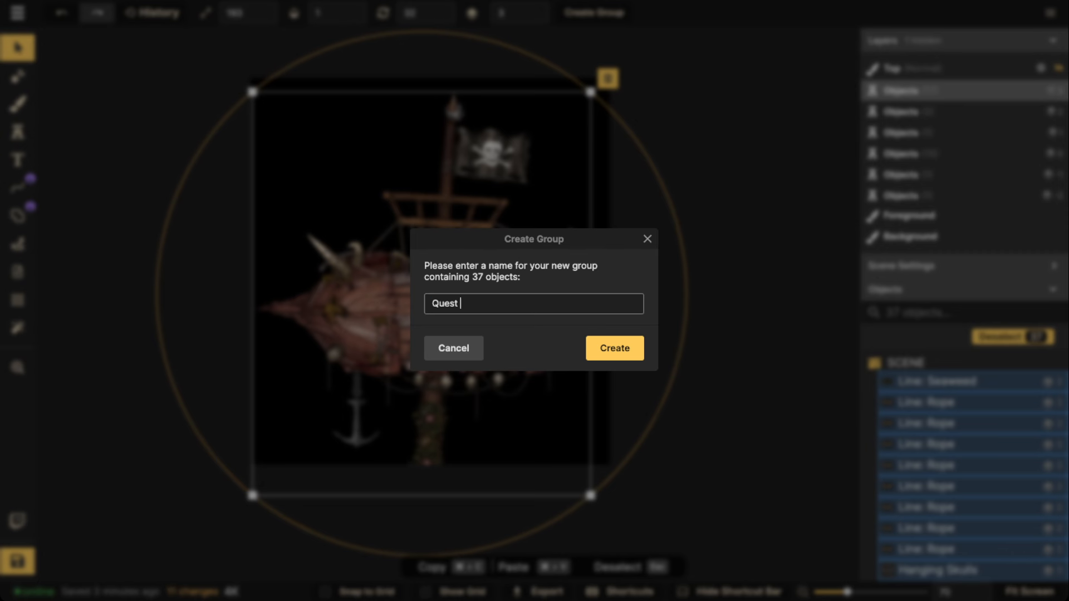
{"action": "type", "text": "Board"}
{"action": "key", "text": "Return"}
{"action": "key", "text": "Escape"}
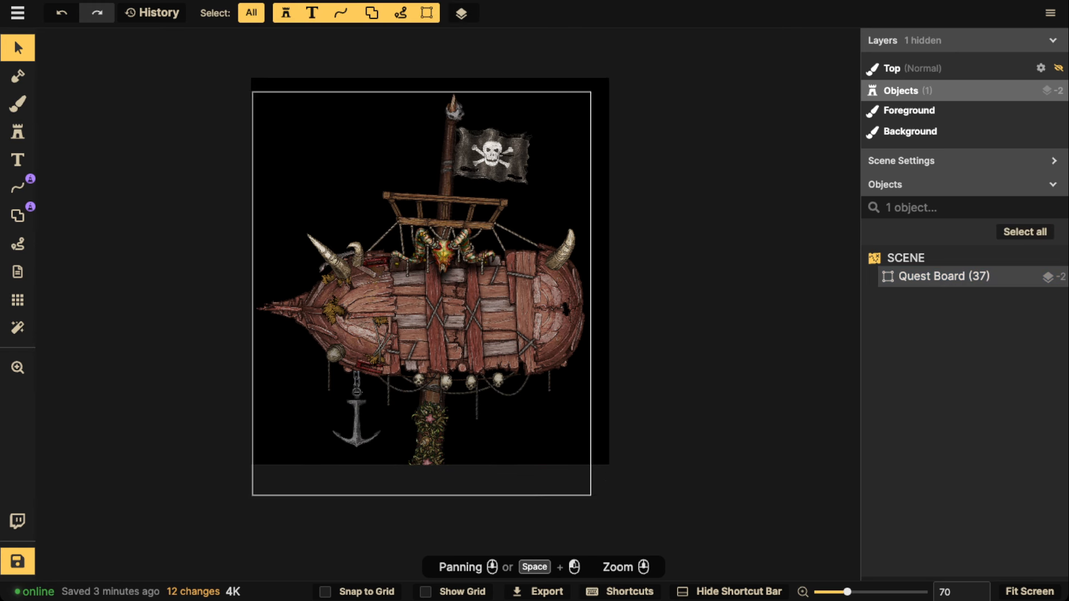
{"action": "scroll", "coordinate": [572, 348], "scroll_direction": "down", "scroll_amount": 1}
{"action": "scroll", "coordinate": [437, 403], "scroll_direction": "up", "scroll_amount": 3}
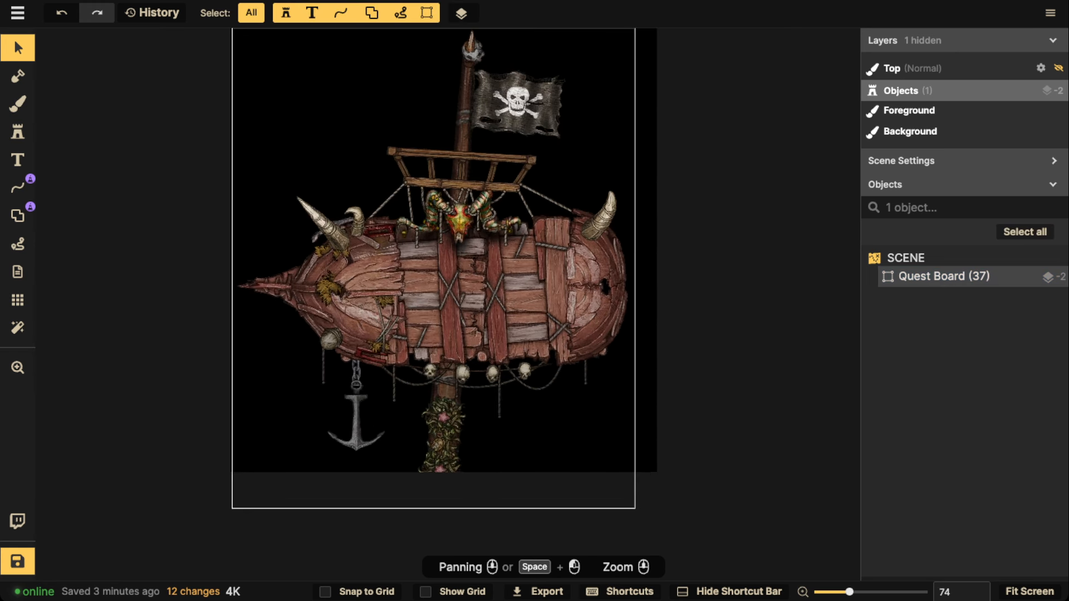
{"action": "key", "text": "z"}
{"action": "left_click_drag", "start_coordinate": [437, 403], "coordinate": [436, 427]}
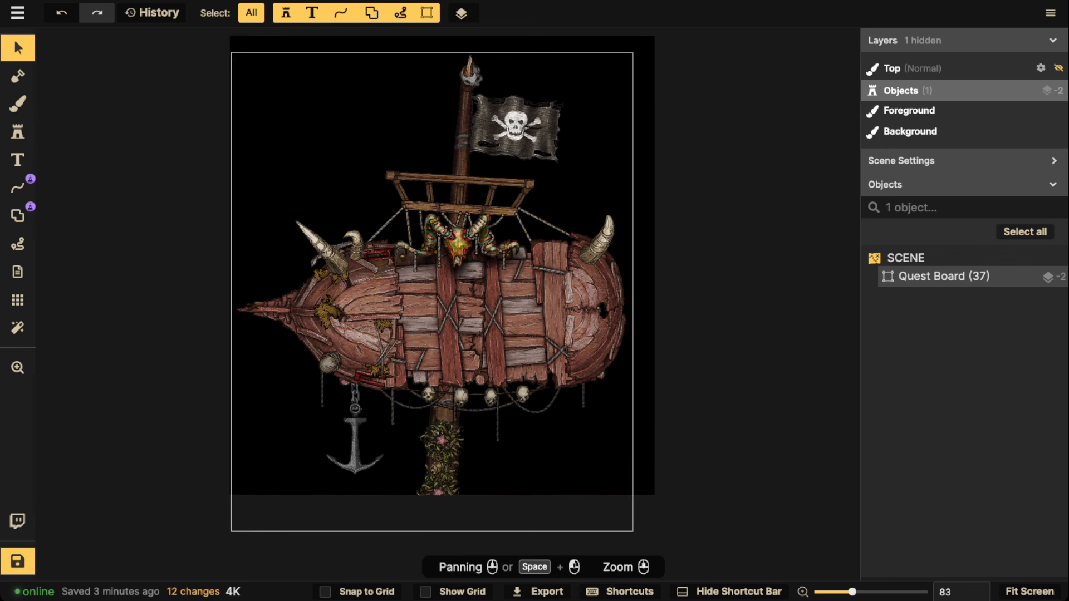
{"action": "scroll", "coordinate": [417, 346], "scroll_direction": "up", "scroll_amount": 1}
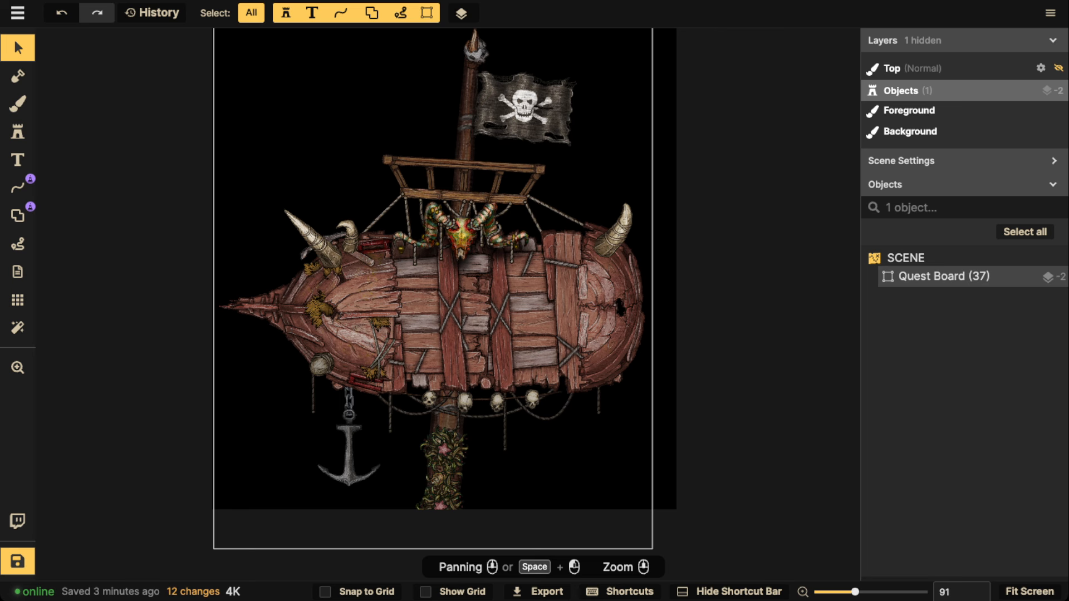
{"action": "key", "text": "Escape"}
Search the Fantasy Battlemaps stamps for "notes" and for "paper"
{"action": "left_click", "coordinate": [18, 132]}
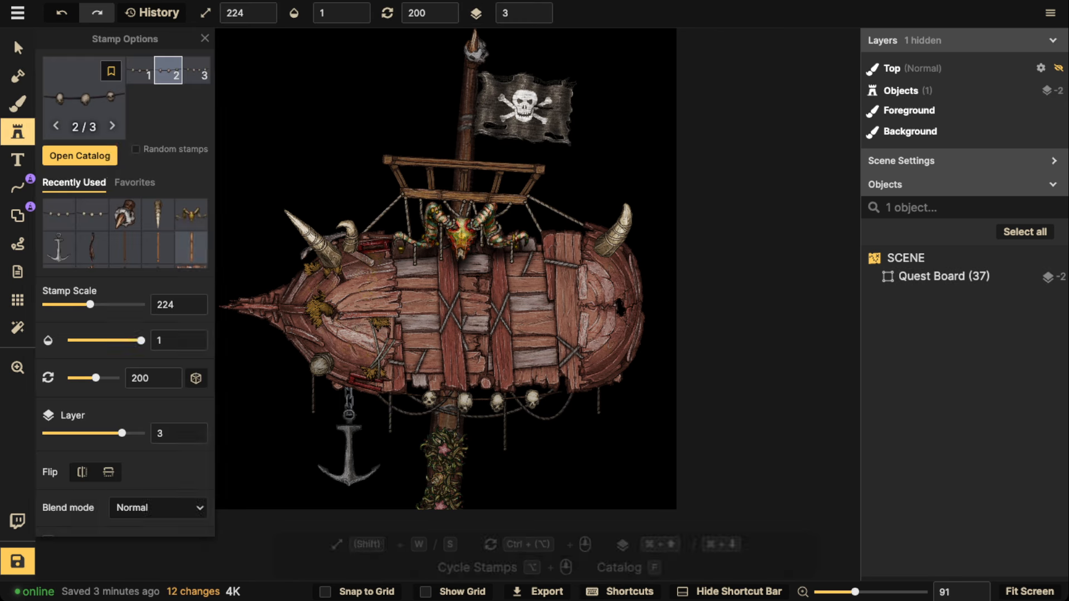
{"action": "left_click", "coordinate": [83, 97]}
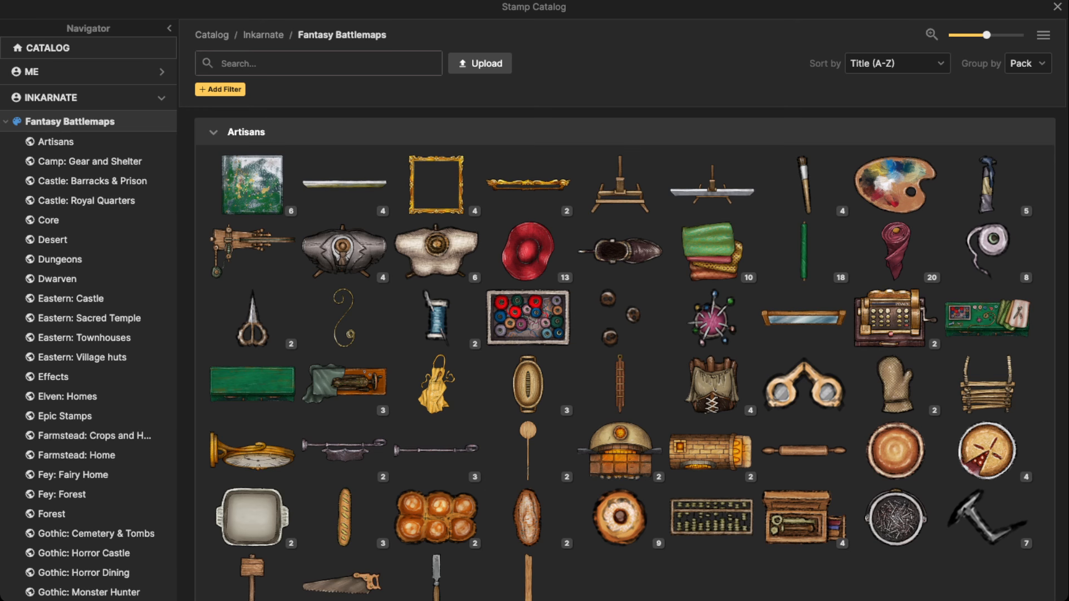
{"action": "type", "text": "notes"}
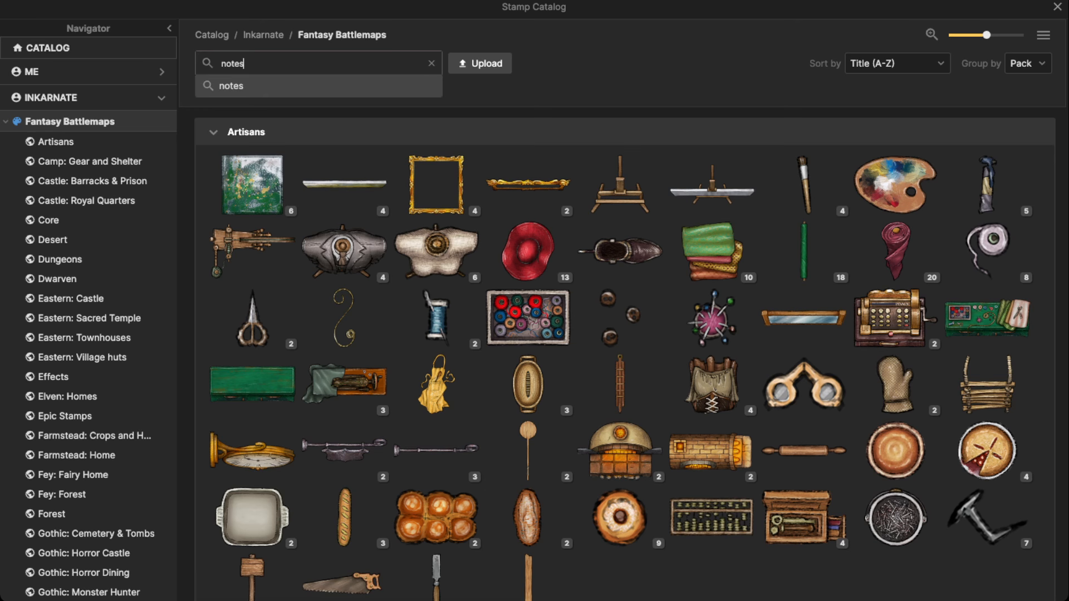
{"action": "key", "text": "Return"}
{"action": "key", "text": "ctrl+a"}
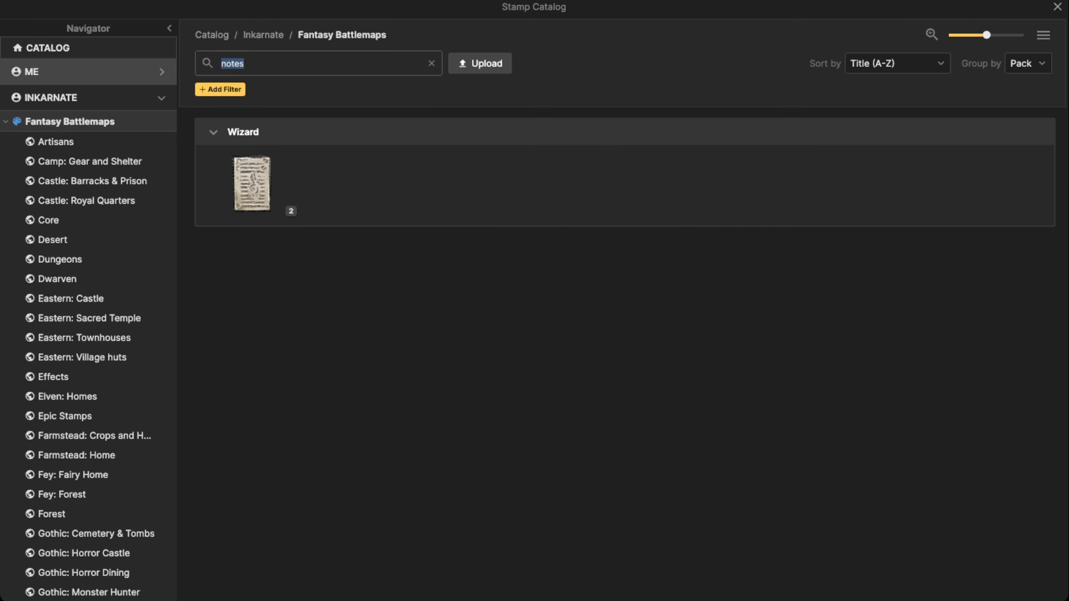
{"action": "type", "text": "paper"}
{"action": "key", "text": "Return"}
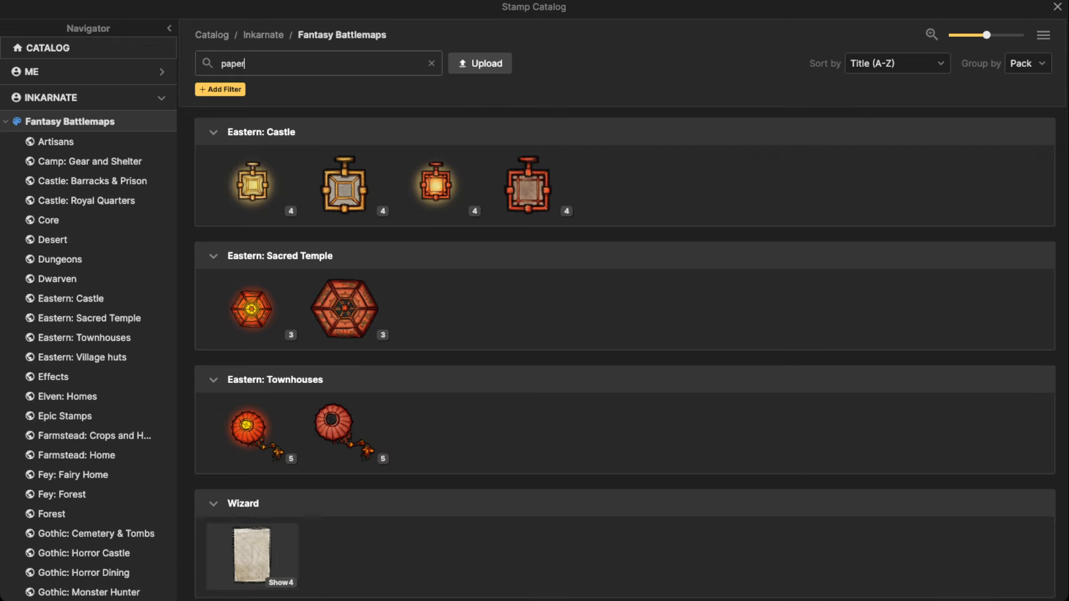
Try a Loose Paper stamp at scale 424 on the board's planks near the bow, and delete it
{"action": "left_click", "coordinate": [252, 555]}
{"action": "key", "text": "w"}
{"action": "left_click", "coordinate": [389, 327]}
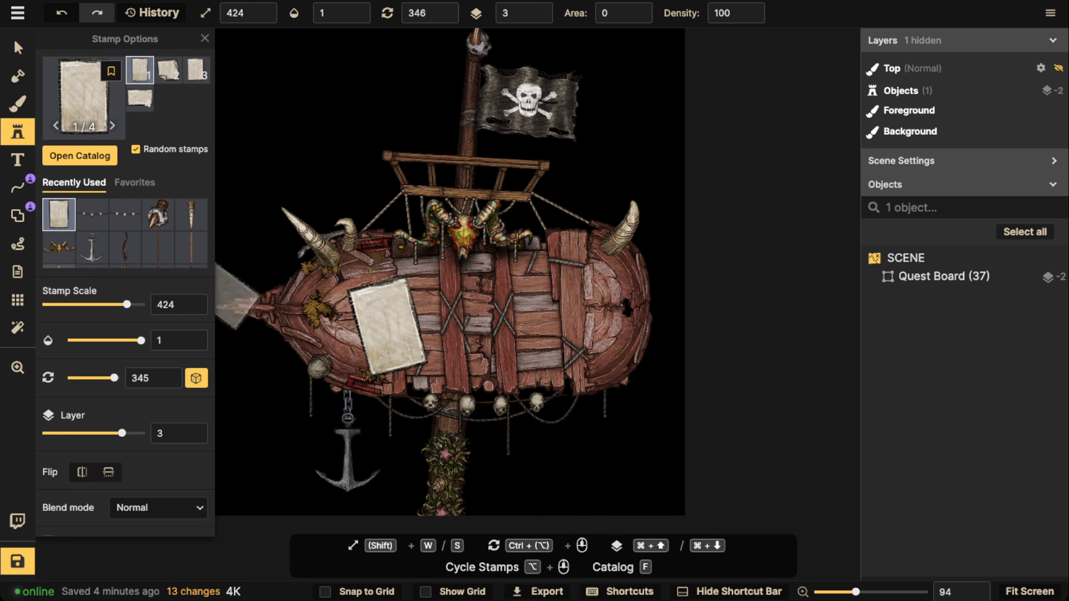
{"action": "left_click", "coordinate": [18, 48]}
{"action": "scroll", "coordinate": [374, 283], "scroll_direction": "up", "scroll_amount": 5}
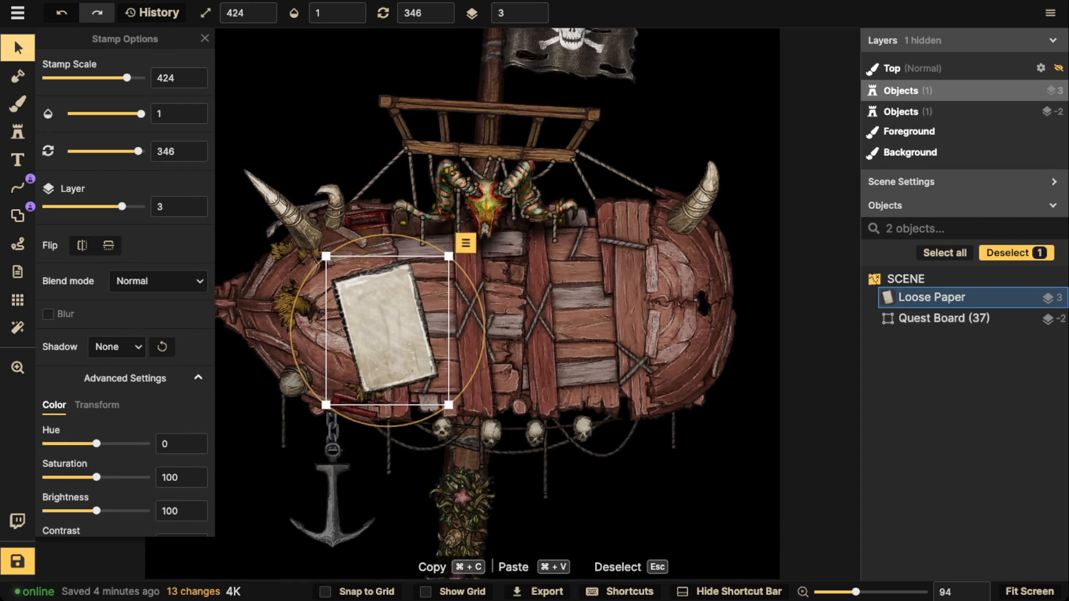
{"action": "key", "text": "Delete"}
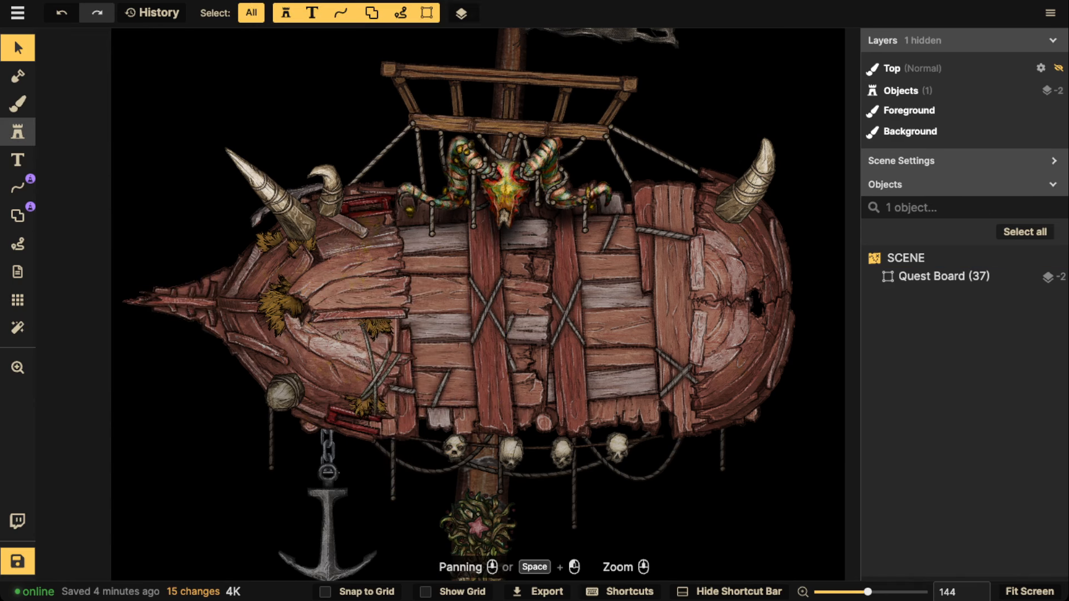
Search the Fantasy Battlemaps stamps for "carpet" and look through the matching packs
{"action": "left_click", "coordinate": [18, 132]}
{"action": "key", "text": "f"}
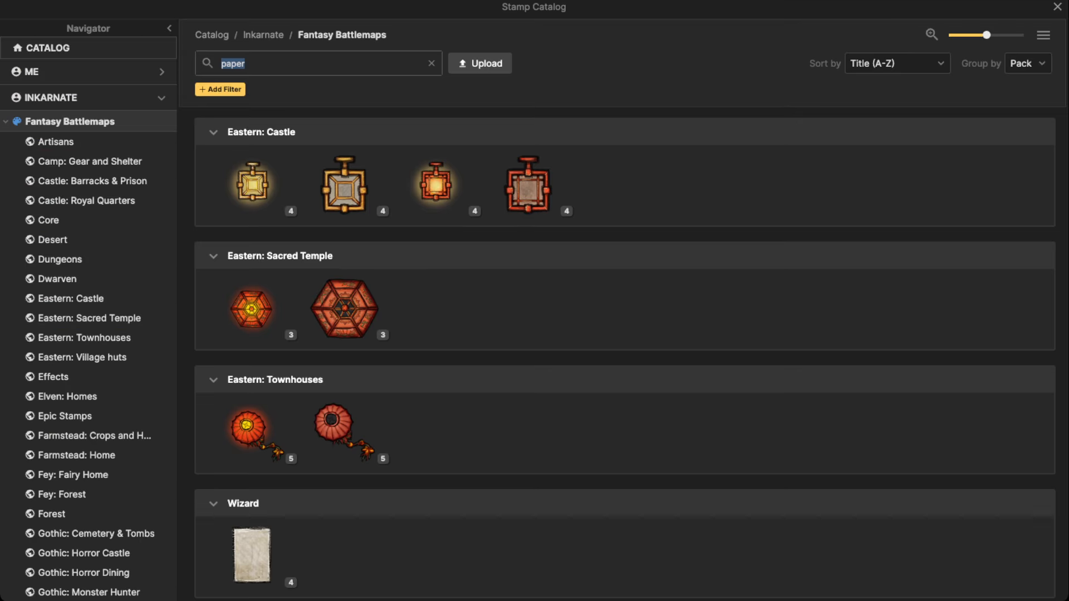
{"action": "type", "text": "carp"}
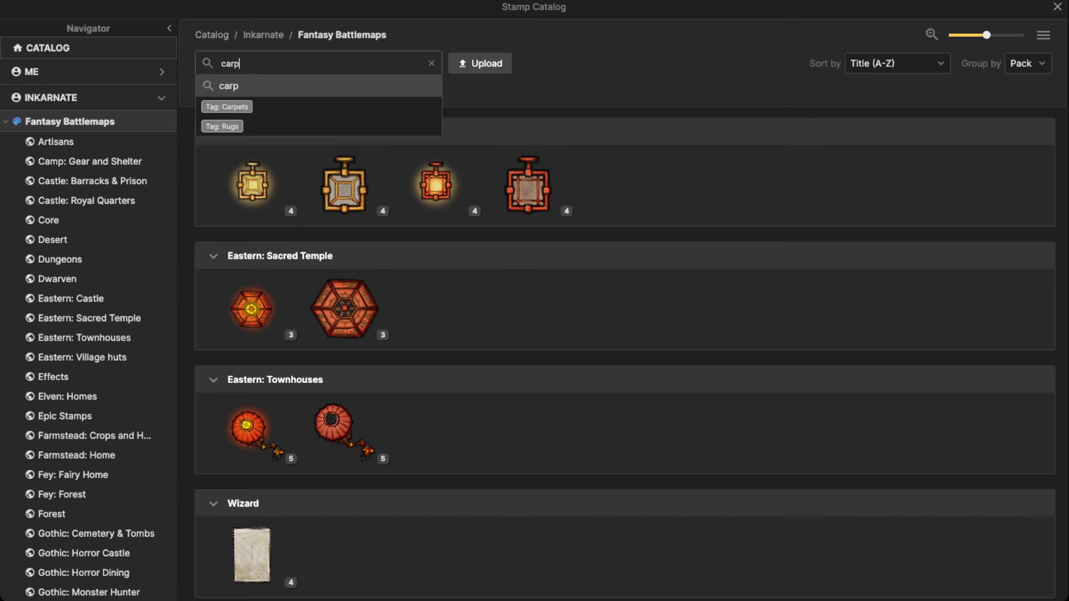
{"action": "type", "text": "et"}
{"action": "key", "text": "Return"}
{"action": "scroll", "coordinate": [345, 306], "scroll_direction": "down", "scroll_amount": 10}
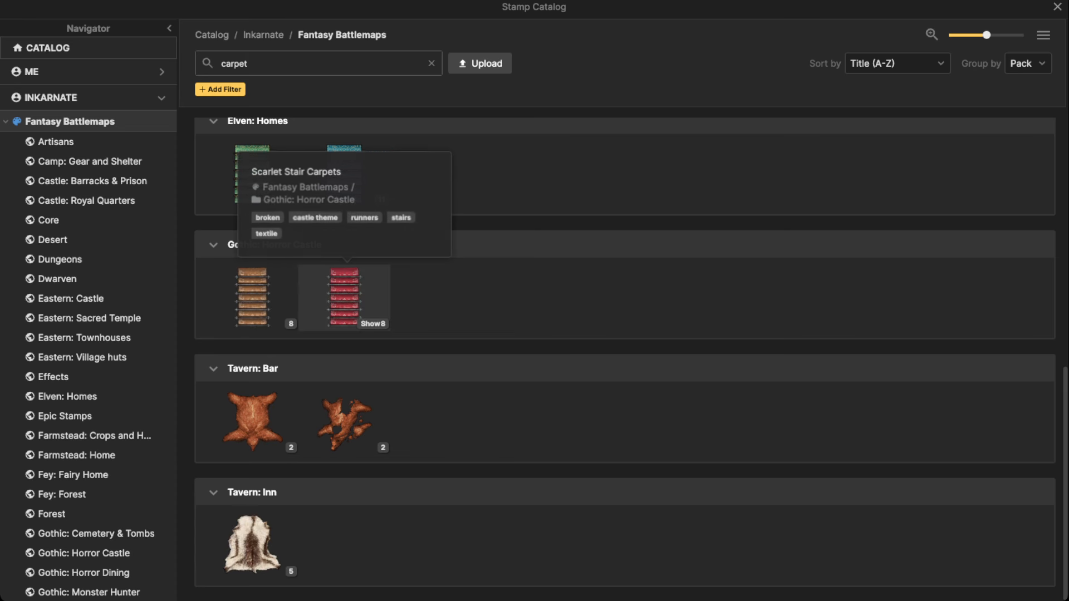
{"action": "scroll", "coordinate": [344, 192], "scroll_direction": "up", "scroll_amount": 8}
Search the Fantasy Battlemaps stamps for "rug" and choose the Yellow Square Rug
{"action": "left_click_drag", "start_coordinate": [273, 64], "coordinate": [161, 72]}
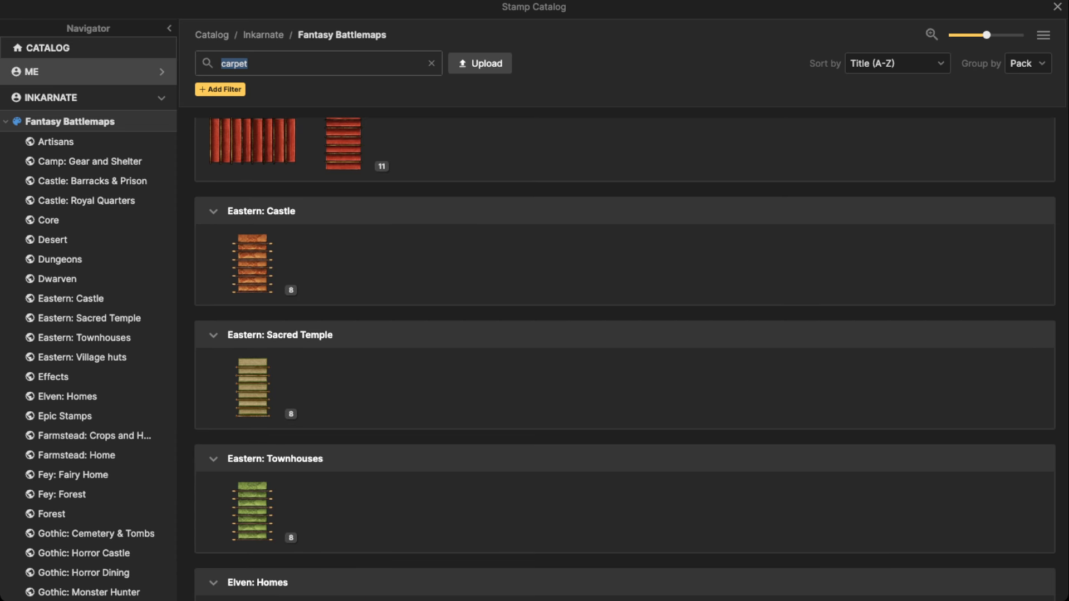
{"action": "type", "text": "rug"}
{"action": "key", "text": "Return"}
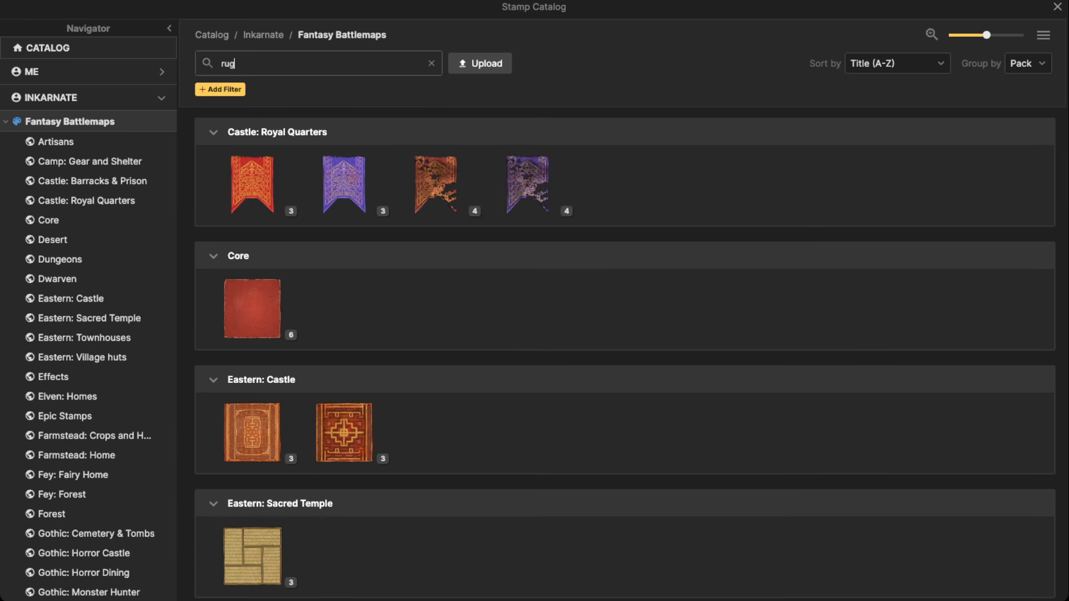
{"action": "scroll", "coordinate": [345, 306], "scroll_direction": "down", "scroll_amount": 15}
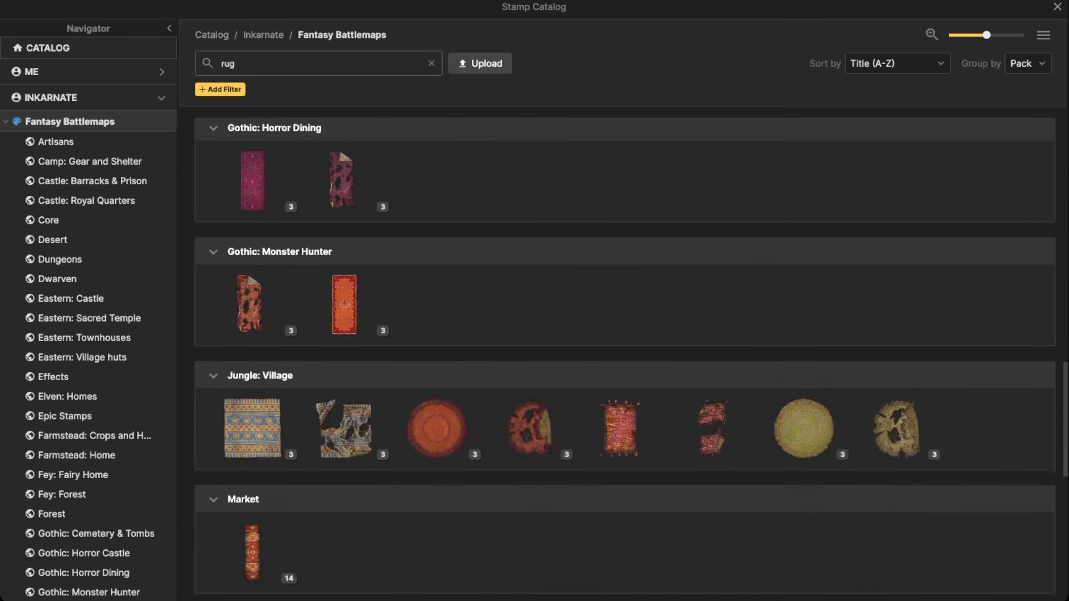
{"action": "scroll", "coordinate": [529, 389], "scroll_direction": "down", "scroll_amount": 10}
{"action": "left_click", "coordinate": [529, 423]}
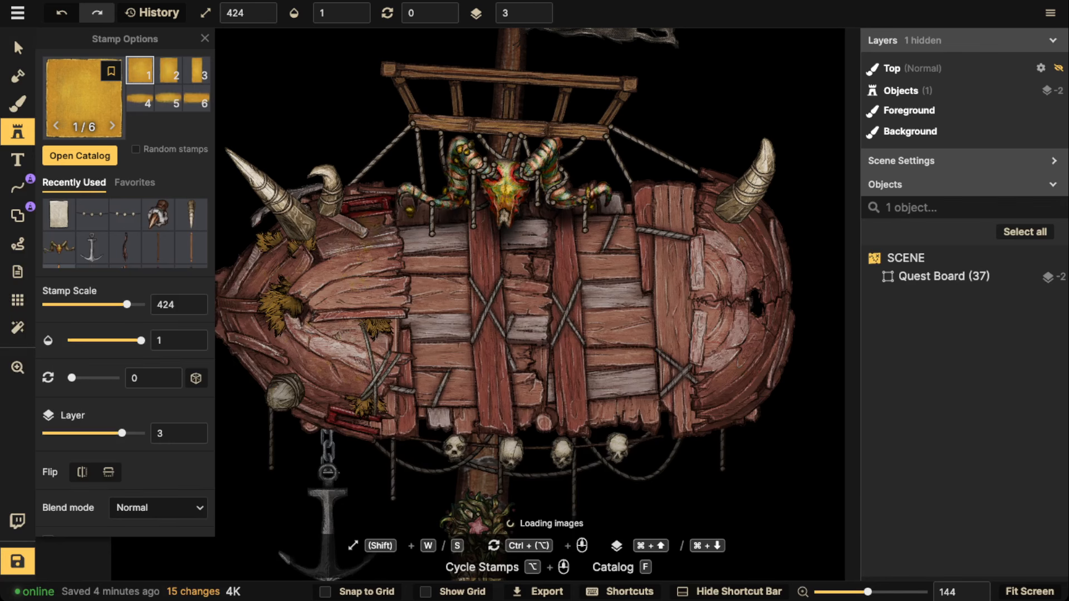
Place the second Yellow Square Rug variant at stamp scale 94 on layer 3, on the planks near the bow
{"action": "key", "text": "s"}
{"action": "key", "text": "s"}
{"action": "key", "text": "s"}
{"action": "key", "text": "s"}
{"action": "key", "text": "s"}
{"action": "key", "text": "s"}
{"action": "key", "text": "s"}
{"action": "key", "text": "s"}
{"action": "key", "text": "s"}
{"action": "key", "text": "s"}
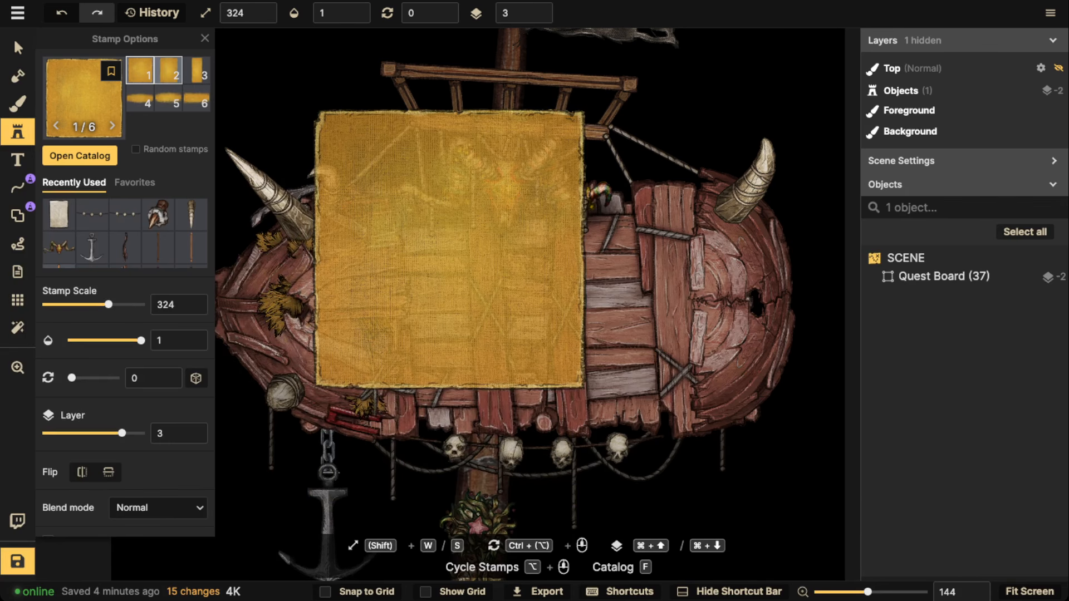
{"action": "scroll", "coordinate": [450, 249], "scroll_direction": "down", "scroll_amount": 1}
{"action": "key", "text": "s"}
{"action": "key", "text": "s"}
{"action": "key", "text": "s"}
{"action": "key", "text": "s"}
{"action": "key", "text": "s"}
{"action": "key", "text": "s"}
{"action": "key", "text": "s"}
{"action": "key", "text": "s"}
{"action": "key", "text": "s"}
{"action": "key", "text": "s"}
{"action": "key", "text": "s"}
{"action": "key", "text": "s"}
{"action": "key", "text": "s"}
{"action": "key", "text": "s"}
{"action": "key", "text": "s"}
{"action": "key", "text": "s"}
{"action": "key", "text": "s"}
{"action": "key", "text": "s"}
{"action": "key", "text": "s"}
{"action": "key", "text": "s"}
{"action": "left_click", "coordinate": [366, 319]}
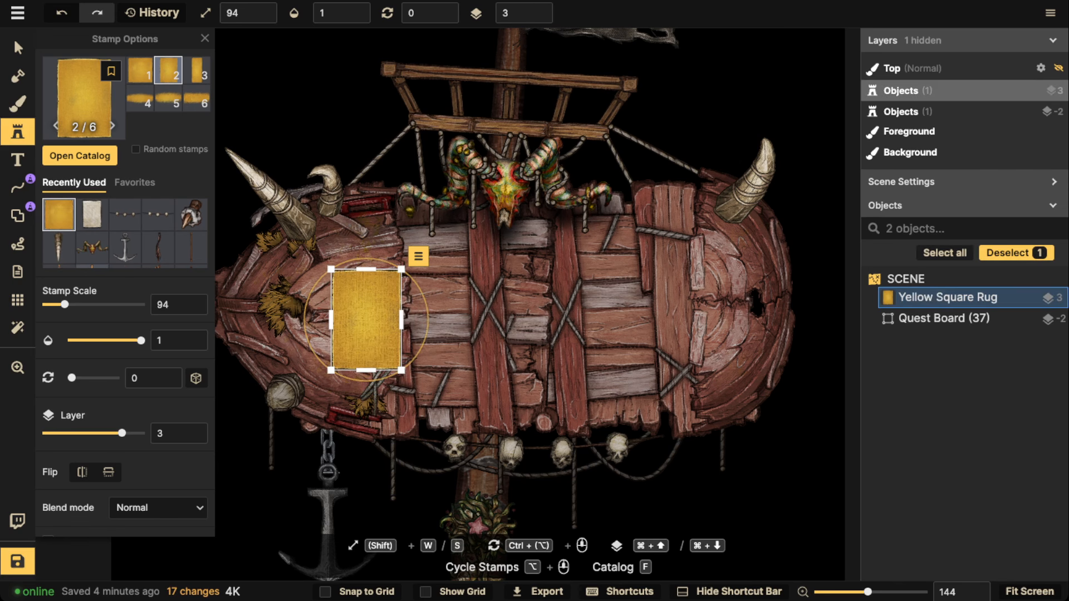
Reduce the placed rug's saturation to 0 and set its stamp scale to 154
{"action": "left_click", "coordinate": [18, 48]}
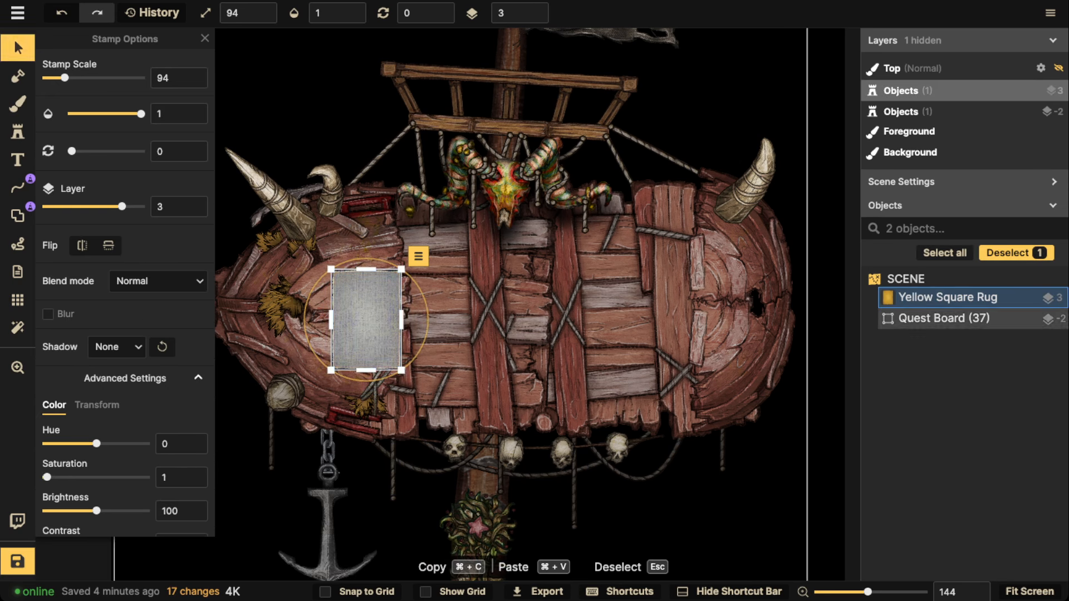
{"action": "key", "text": "s"}
{"action": "scroll", "coordinate": [357, 313], "scroll_direction": "up", "scroll_amount": 5}
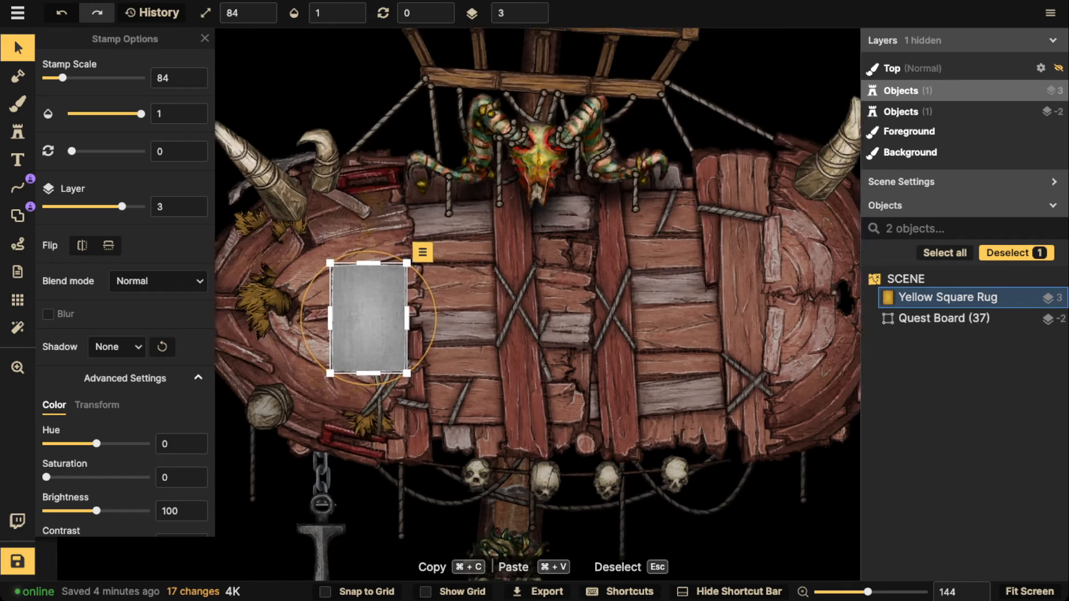
{"action": "key", "text": "a"}
{"action": "key", "text": "a"}
{"action": "key", "text": "a"}
{"action": "key", "text": "a"}
{"action": "key", "text": "a"}
{"action": "key", "text": "a"}
{"action": "key", "text": "a"}
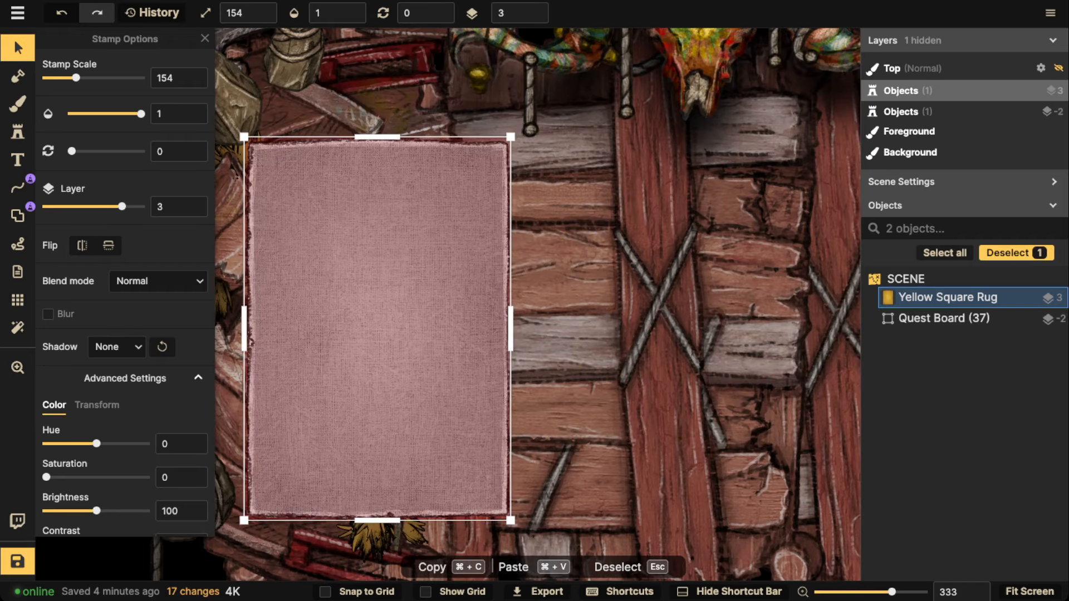
Shrink the gray rug to stamp scale 54 and place it on the board's lower edge beside the anchor chain
{"action": "key", "text": "s"}
{"action": "key", "text": "s"}
{"action": "key", "text": "s"}
{"action": "key", "text": "s"}
{"action": "key", "text": "s"}
{"action": "key", "text": "s"}
{"action": "key", "text": "s"}
{"action": "key", "text": "s"}
{"action": "key", "text": "s"}
{"action": "key", "text": "s"}
{"action": "key", "text": "s"}
{"action": "key", "text": "a"}
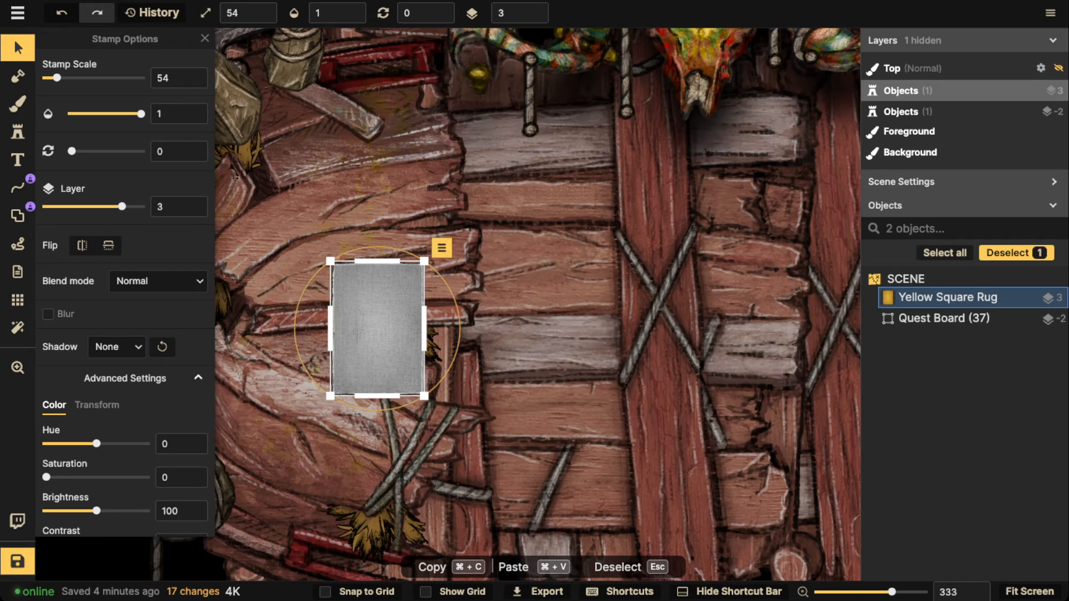
{"action": "scroll", "coordinate": [358, 313], "scroll_direction": "down", "scroll_amount": 4}
{"action": "scroll", "coordinate": [372, 476], "scroll_direction": "down", "scroll_amount": 3}
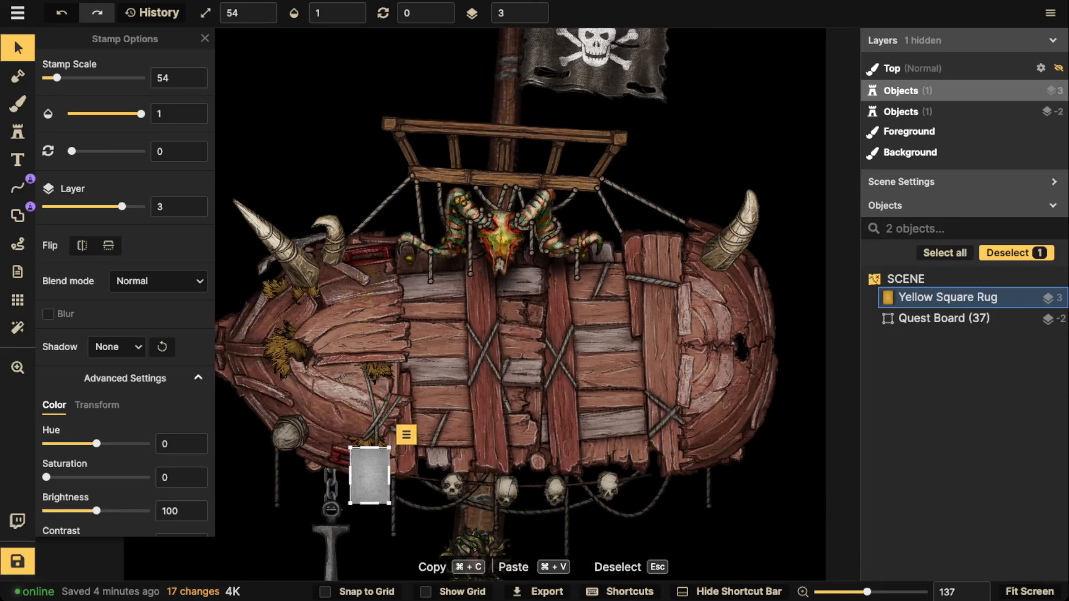
{"action": "key", "text": "Escape"}
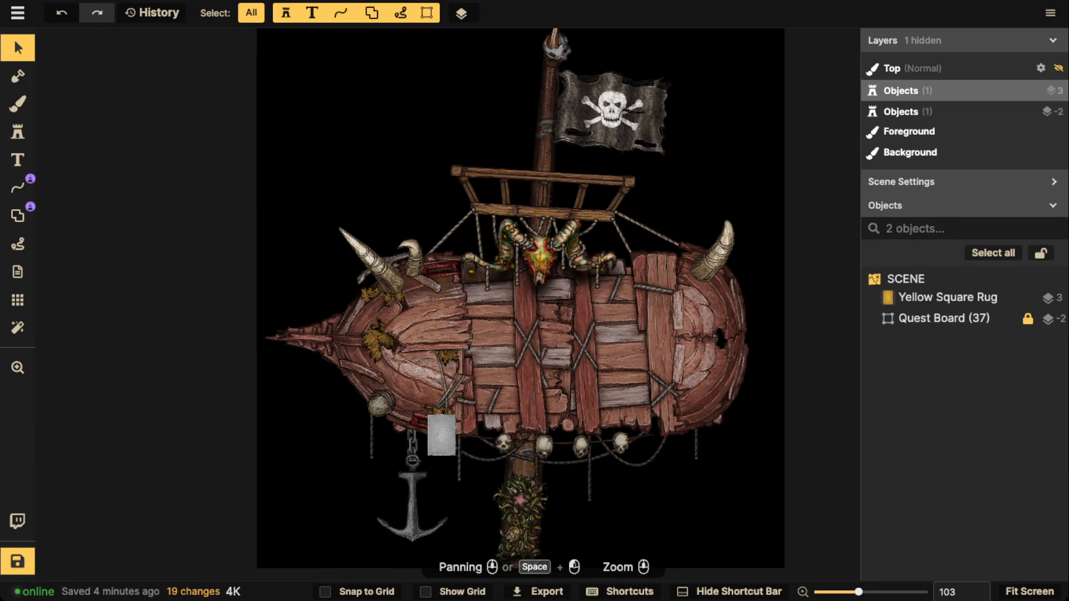
Set the stamp scale of the rug beside the anchor chain to 84
{"action": "left_click", "coordinate": [442, 435]}
{"action": "key", "text": "a"}
{"action": "key", "text": "a"}
{"action": "key", "text": "a"}
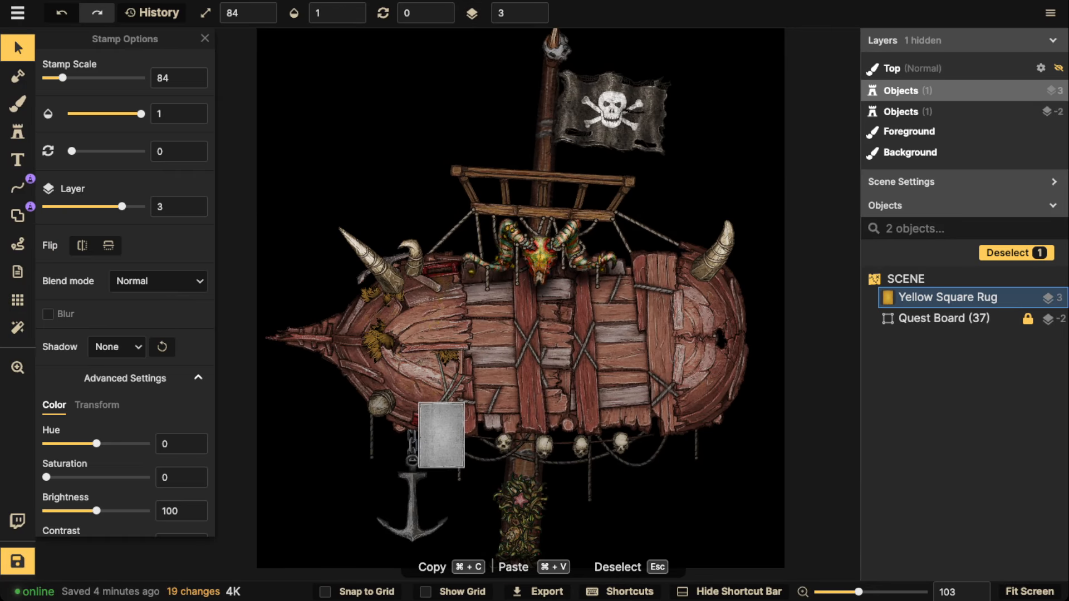
Paste six copies of the gray rug, spreading them across the planks and along the lower edge of the ship board
{"action": "key", "text": "super+v"}
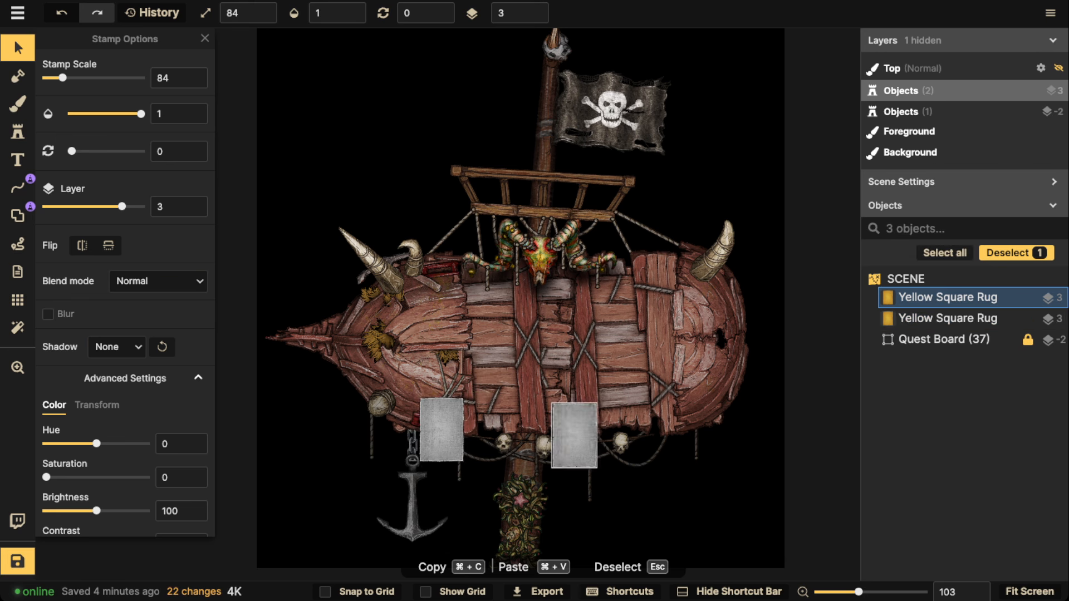
{"action": "key", "text": "super+v"}
{"action": "key", "text": "super+v"}
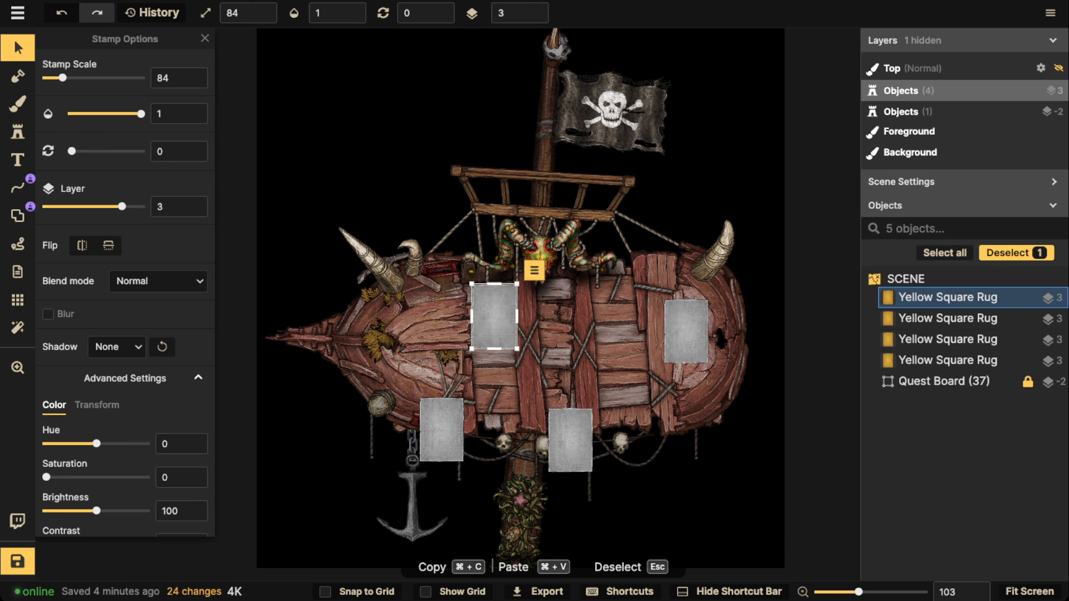
{"action": "key", "text": "super+v"}
{"action": "key", "text": "super+v"}
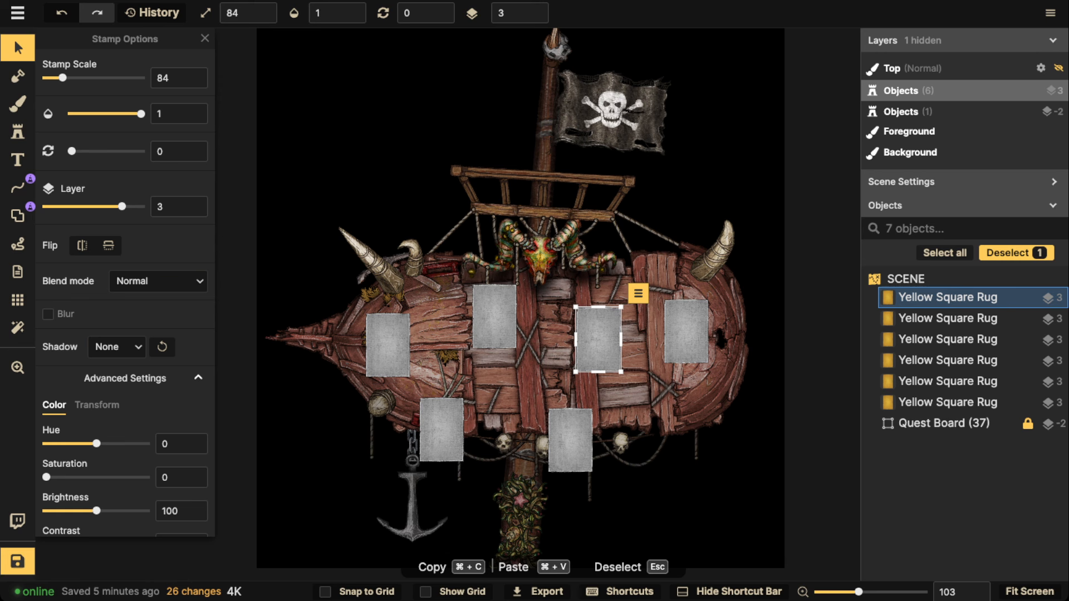
{"action": "key", "text": "super+v"}
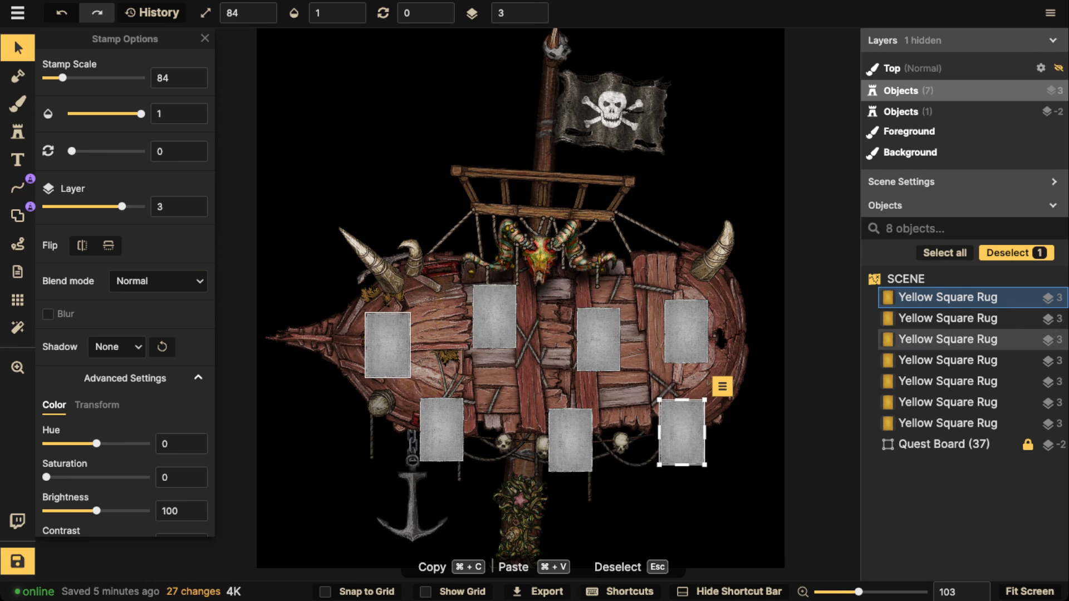
Reduce the bow rug to stamp scale 74 and rotate the rug right of the board's center almost onto its side
{"action": "left_click", "coordinate": [388, 346]}
{"action": "key", "text": "bracketleft"}
{"action": "left_click", "coordinate": [598, 339]}
{"action": "key", "text": "bracketleft"}
{"action": "key", "text": "bracketleft"}
{"action": "key", "text": "comma"}
{"action": "key", "text": "comma"}
{"action": "key", "text": "comma"}
{"action": "key", "text": "comma"}
{"action": "key", "text": "bracketright"}
{"action": "key", "text": "bracketright"}
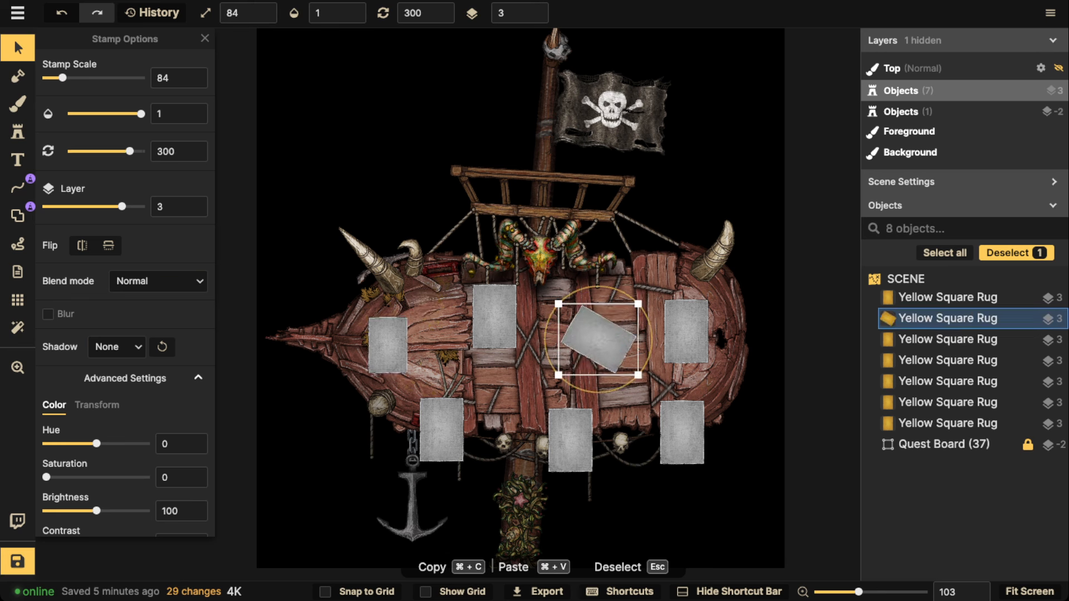
{"action": "key", "text": "comma"}
Tilt the upper stern rug to 345 degrees, and tilt the rug over the lower mast clockwise while shrinking it slightly
{"action": "left_click", "coordinate": [686, 332]}
{"action": "key", "text": "comma"}
{"action": "left_click", "coordinate": [557, 445]}
{"action": "key", "text": "period"}
{"action": "key", "text": "bracketleft"}
Set the rug beside the anchor chain to stamp scale 54 and rotate it 4 degrees
{"action": "left_click", "coordinate": [441, 430]}
{"action": "key", "text": "bracketleft"}
{"action": "key", "text": "bracketleft"}
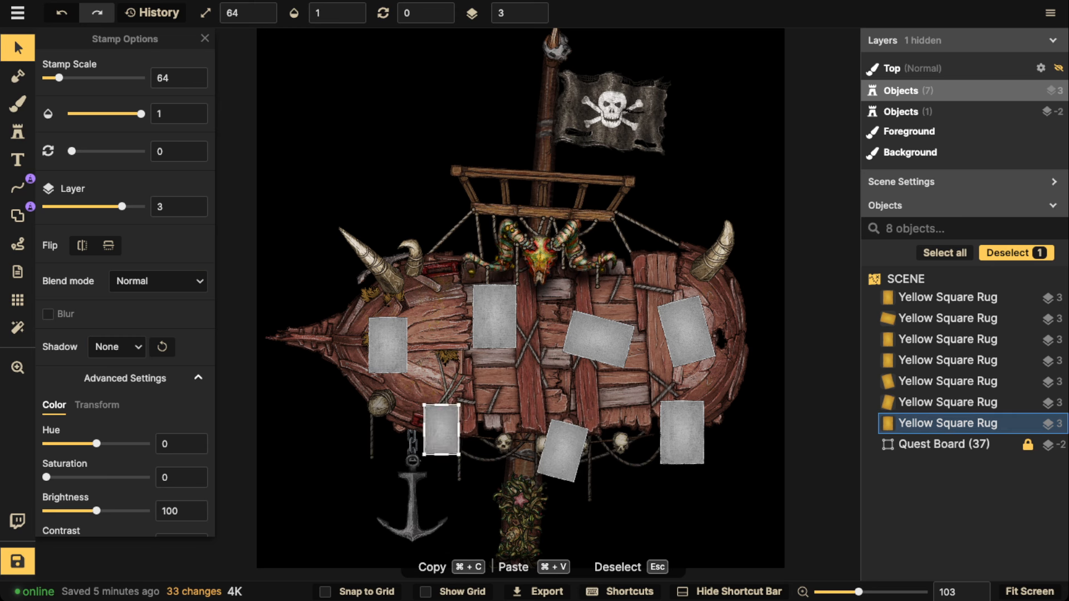
{"action": "scroll", "coordinate": [470, 444], "scroll_direction": "up", "scroll_amount": 2}
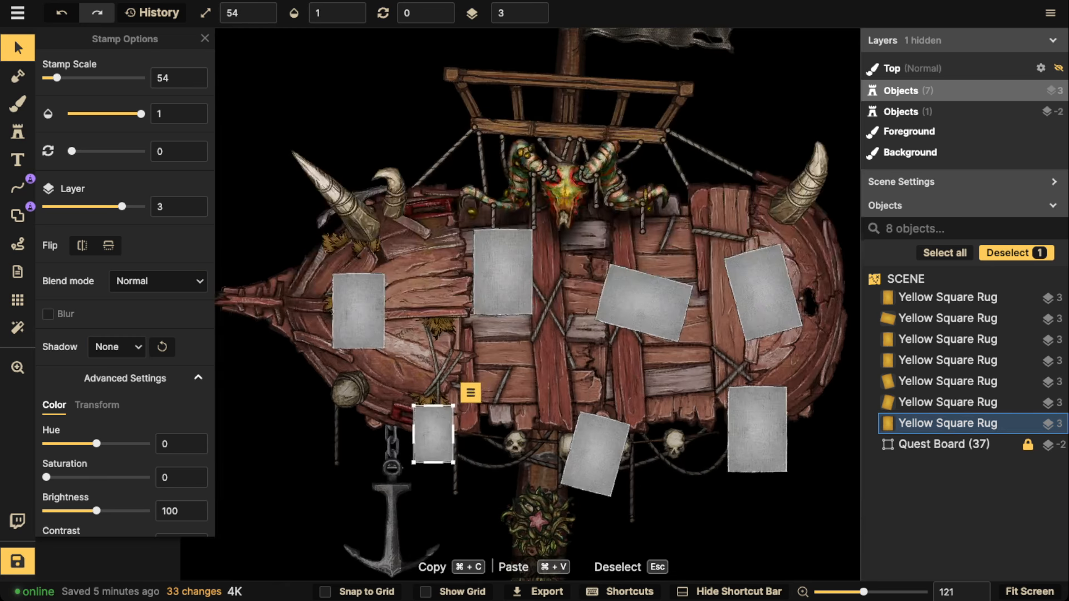
{"action": "scroll", "coordinate": [468, 431], "scroll_direction": "up", "scroll_amount": 2}
{"action": "key", "text": "period"}
{"action": "key", "text": "period"}
{"action": "key", "text": "period"}
{"action": "key", "text": "period"}
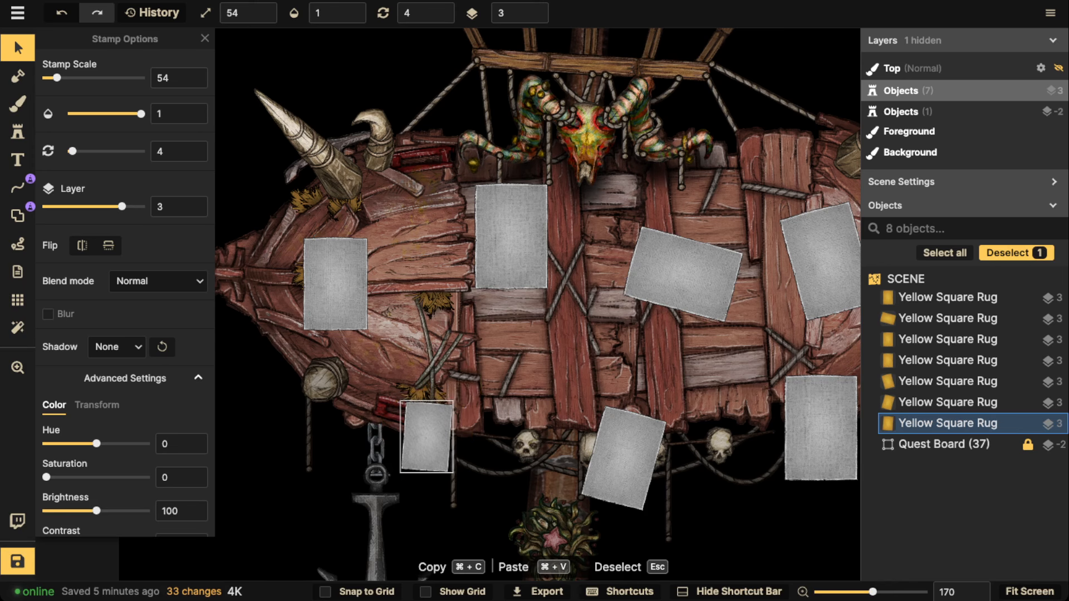
Reposition the rug at the stern's lower edge, tilt it slightly counterclockwise and shrink it a little
{"action": "left_click_drag", "start_coordinate": [821, 428], "coordinate": [789, 427]}
{"action": "key", "text": "space"}
{"action": "left_click_drag", "start_coordinate": [789, 427], "coordinate": [694, 402]}
{"action": "key", "text": "comma"}
{"action": "key", "text": "comma"}
{"action": "key", "text": "comma"}
{"action": "key", "text": "comma"}
{"action": "key", "text": "comma"}
{"action": "key", "text": "minus"}
{"action": "key", "text": "minus"}
Lower the rug left of center onto the middle planks, then rotate the bow rug to 3 degrees and shift it inward
{"action": "key", "text": "Escape"}
{"action": "left_click_drag", "start_coordinate": [588, 249], "coordinate": [571, 283]}
{"action": "key", "text": "Escape"}
{"action": "left_click", "coordinate": [570, 283]}
{"action": "key", "text": "comma"}
{"action": "key", "text": "comma"}
{"action": "key", "text": "comma"}
{"action": "left_click_drag", "start_coordinate": [571, 283], "coordinate": [570, 286]}
{"action": "left_click_drag", "start_coordinate": [416, 212], "coordinate": [581, 282]}
{"action": "left_click_drag", "start_coordinate": [408, 257], "coordinate": [456, 253]}
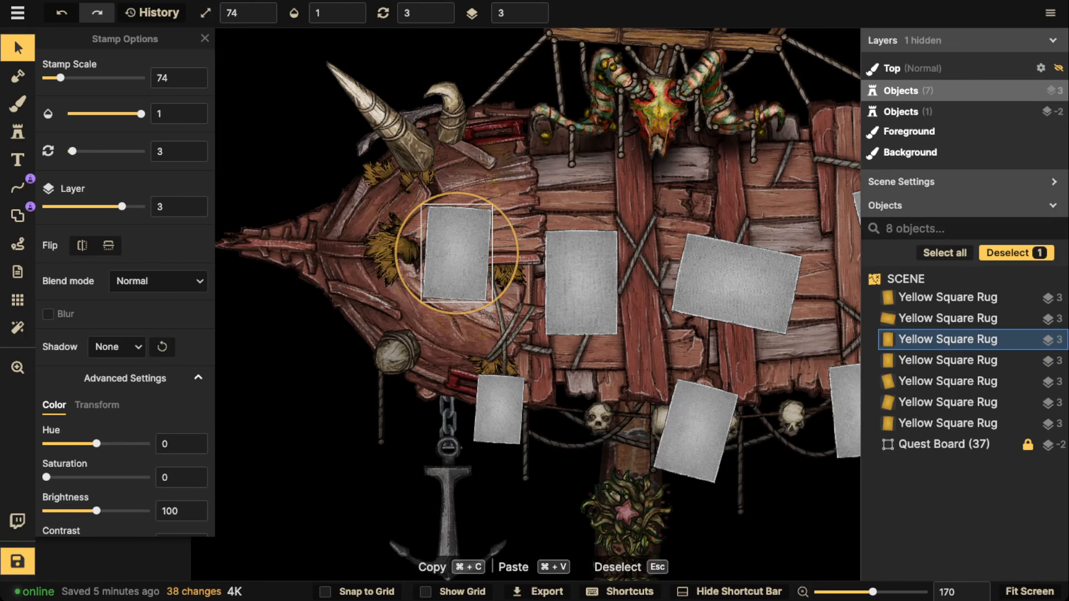
Shrink the upper stern rug slightly, and set the rug left of the board's center to stamp scale 64
{"action": "key", "text": "Escape"}
{"action": "left_click_drag", "start_coordinate": [581, 284], "coordinate": [424, 359]}
{"action": "left_click", "coordinate": [947, 381]}
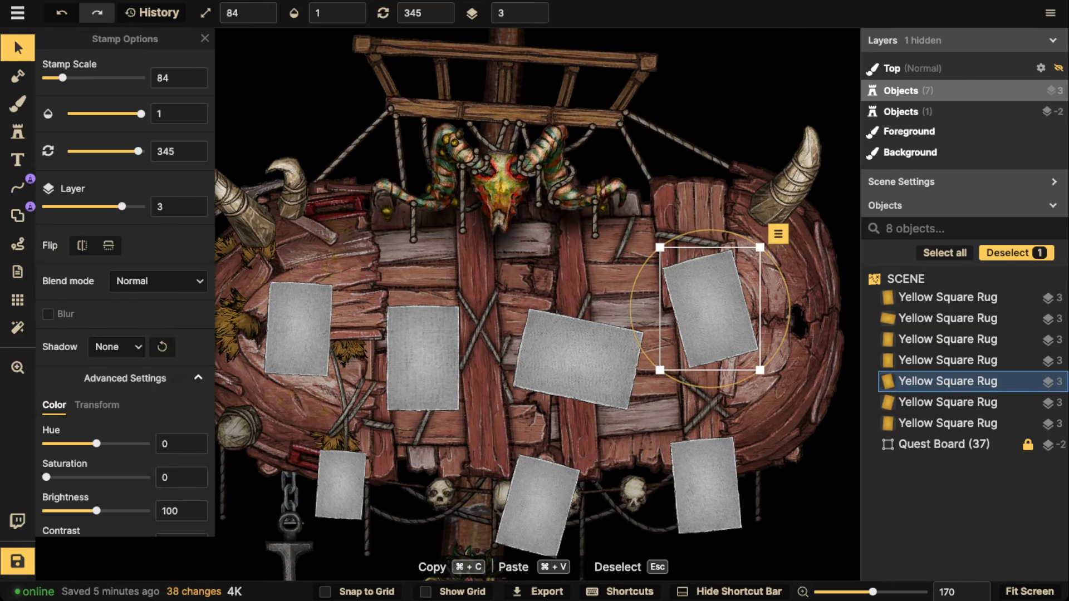
{"action": "left_click", "coordinate": [947, 360]}
{"action": "key", "text": "s"}
{"action": "key", "text": "s"}
{"action": "left_click_drag", "start_coordinate": [423, 358], "coordinate": [425, 352]}
Place the first, square variant of the gray rug at stamp scale 64 on the upper planks right of the skull
{"action": "left_click", "coordinate": [18, 132]}
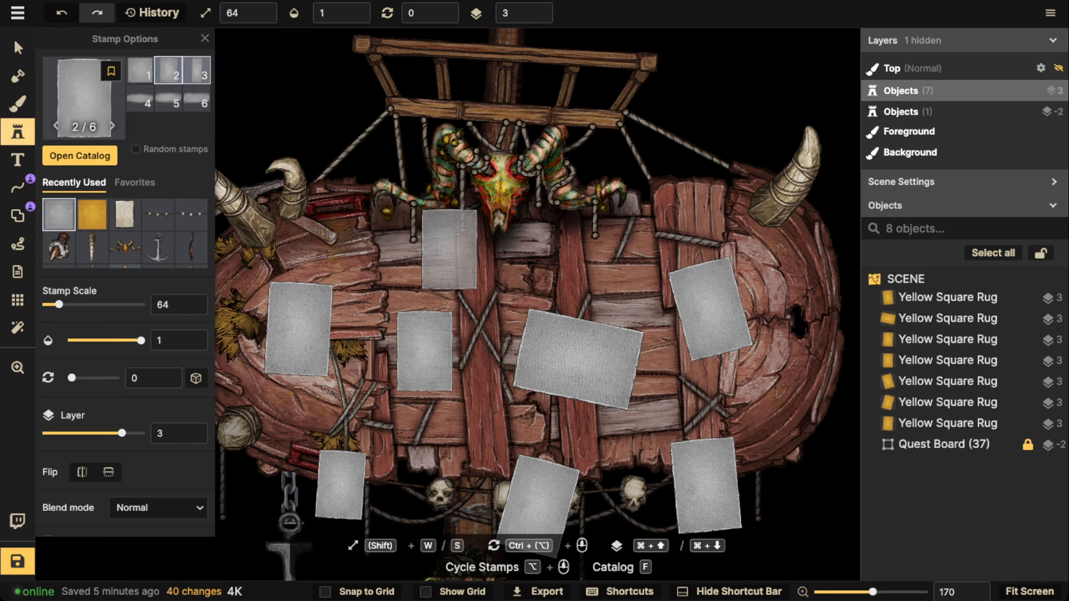
{"action": "scroll", "coordinate": [449, 249], "scroll_direction": "up", "scroll_amount": 1}
{"action": "left_click", "coordinate": [579, 262]}
{"action": "key", "text": "s"}
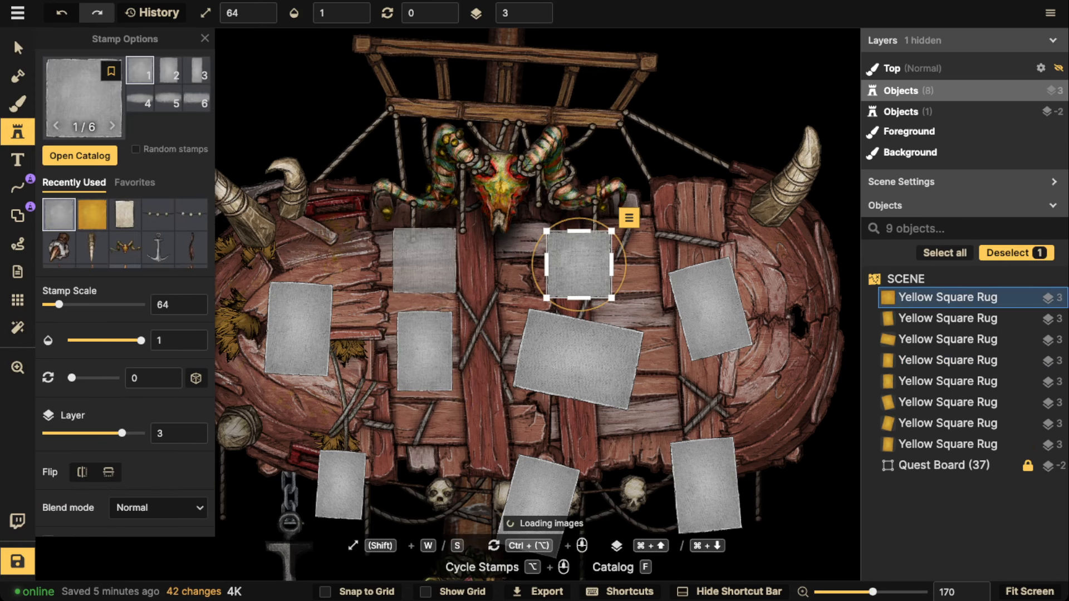
Place another square gray rug at stamp scale 54, rotated 2 degrees, on the board's lower edge left of the mast
{"action": "scroll", "coordinate": [579, 262], "scroll_direction": "down", "scroll_amount": 3}
{"action": "key", "text": "w"}
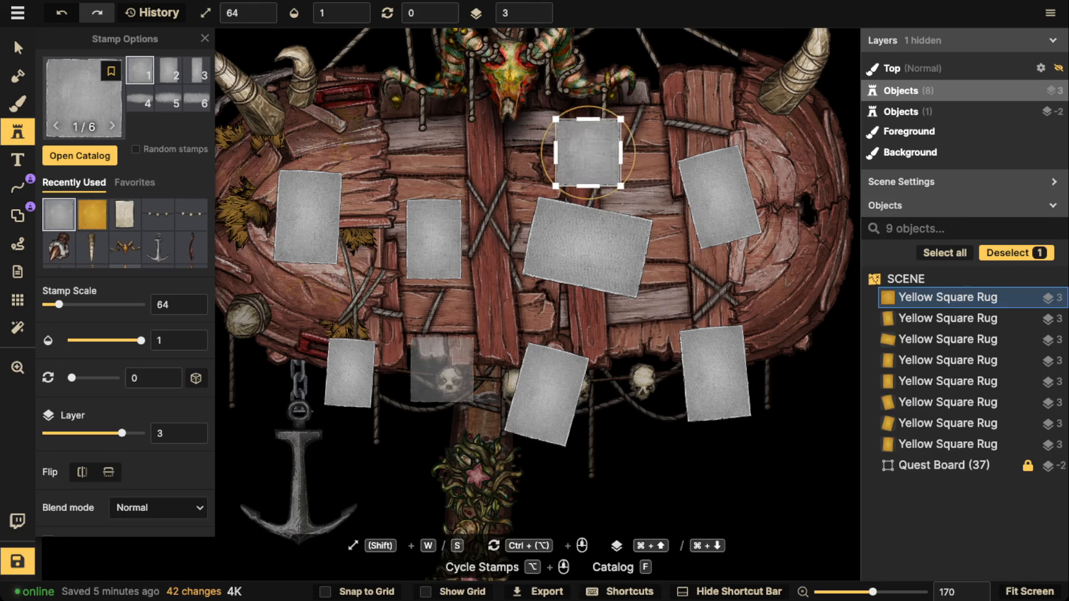
{"action": "key", "text": "Escape"}
{"action": "left_click", "coordinate": [440, 374]}
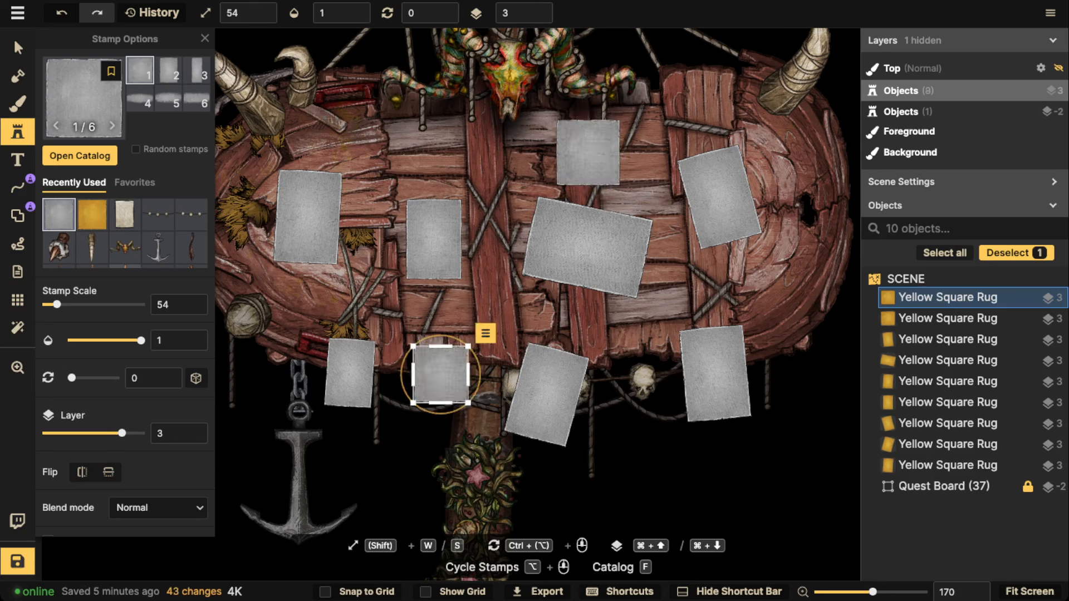
{"action": "scroll", "coordinate": [441, 374], "scroll_direction": "up", "scroll_amount": 2}
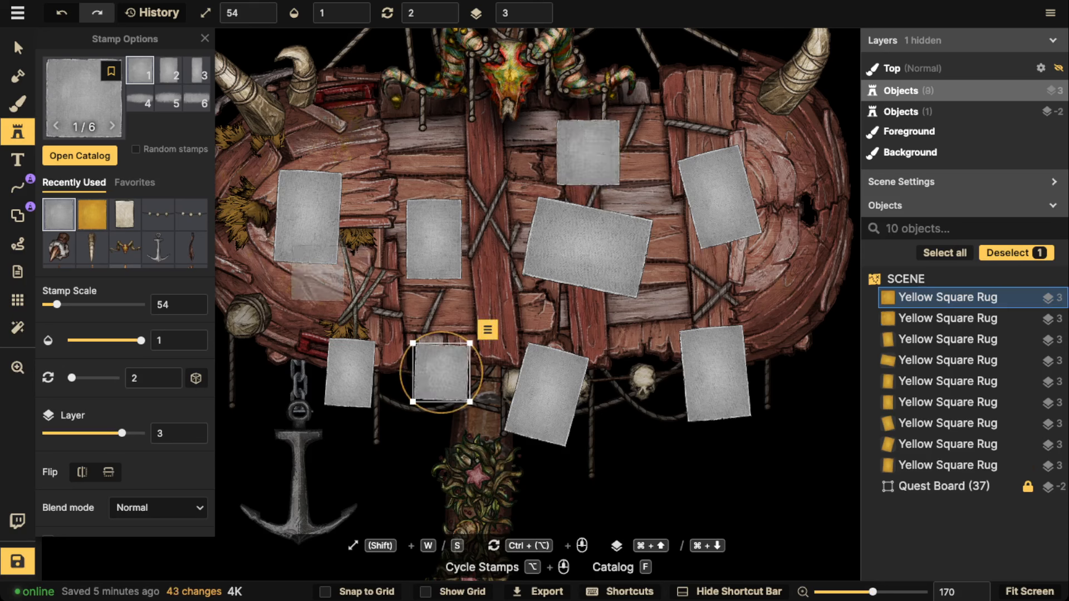
Clear the "rug" search in the Fantasy Battlemaps catalog and choose the round golden-brown pie stamp beside the rolling pin
{"action": "key", "text": "f"}
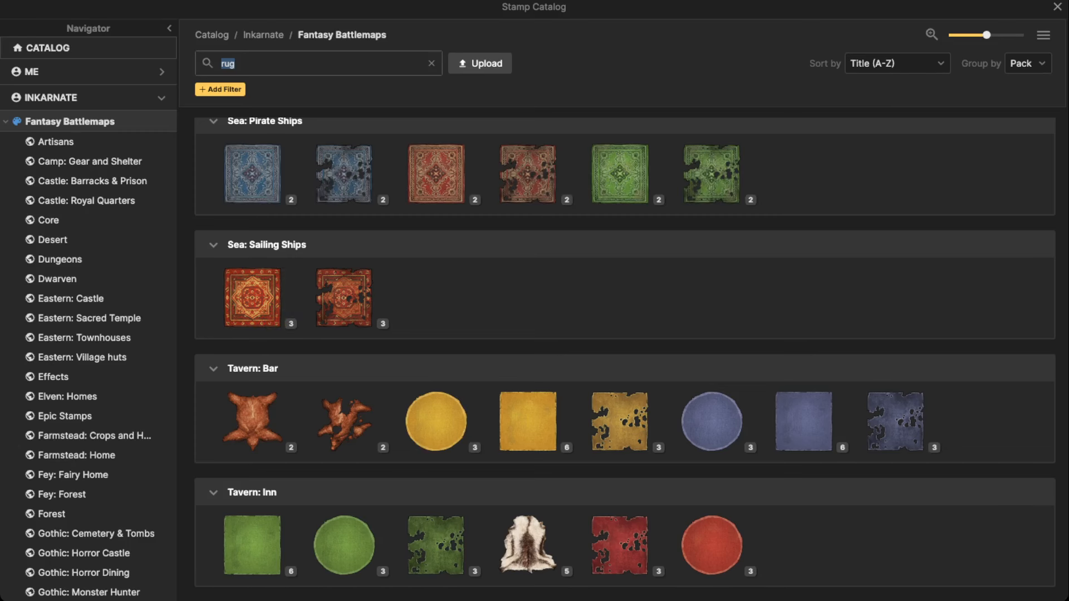
{"action": "scroll", "coordinate": [345, 298], "scroll_direction": "up", "scroll_amount": 5}
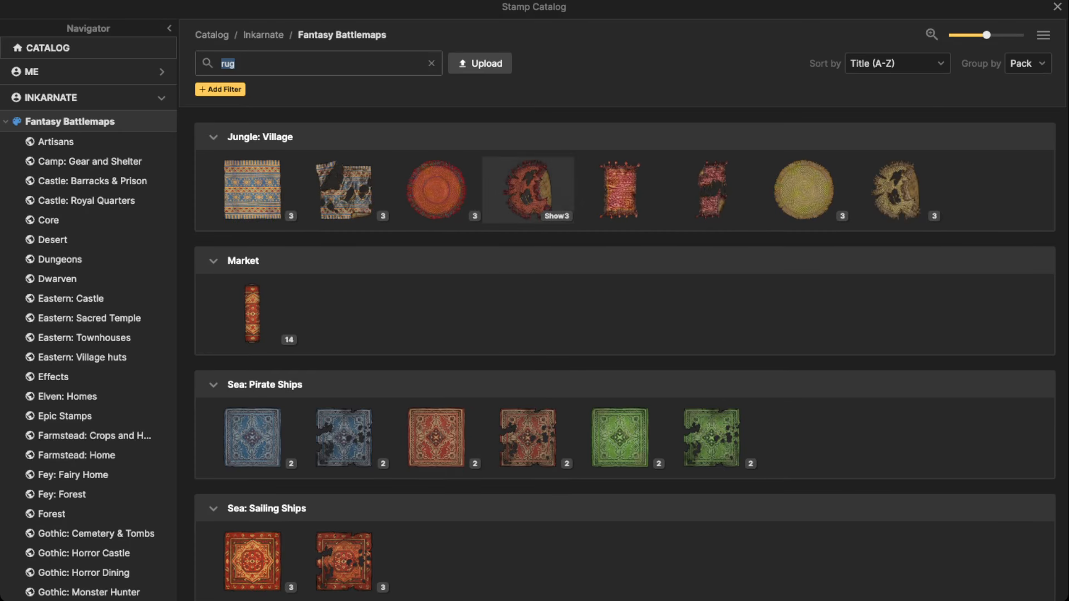
{"action": "scroll", "coordinate": [345, 189], "scroll_direction": "up", "scroll_amount": 5}
{"action": "key", "text": "BackSpace"}
{"action": "scroll", "coordinate": [437, 234], "scroll_direction": "down", "scroll_amount": 4}
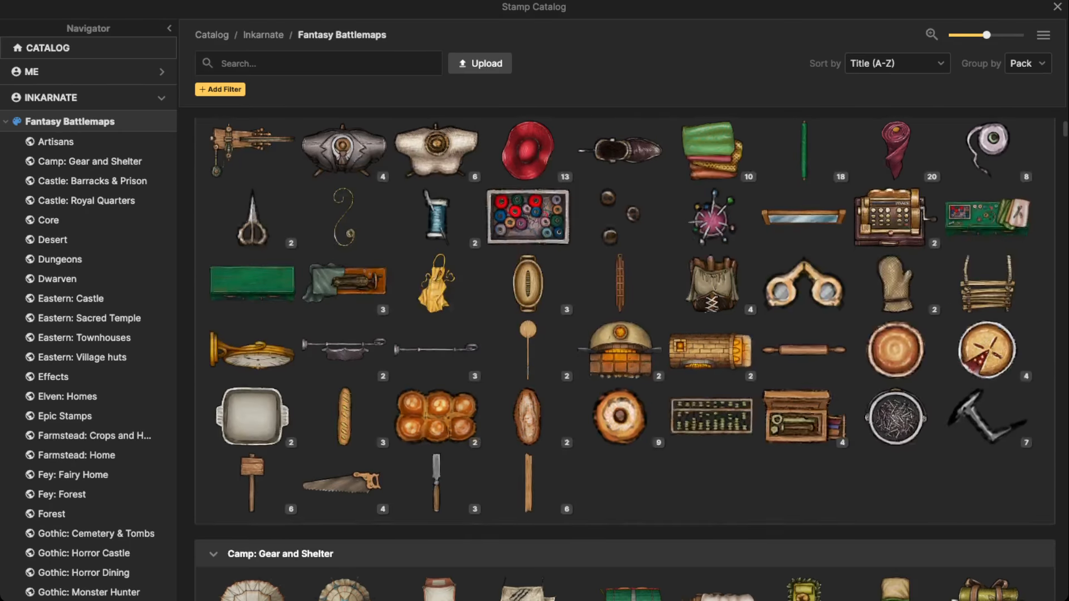
{"action": "left_click", "coordinate": [895, 234]}
{"action": "scroll", "coordinate": [370, 156], "scroll_direction": "up", "scroll_amount": 10}
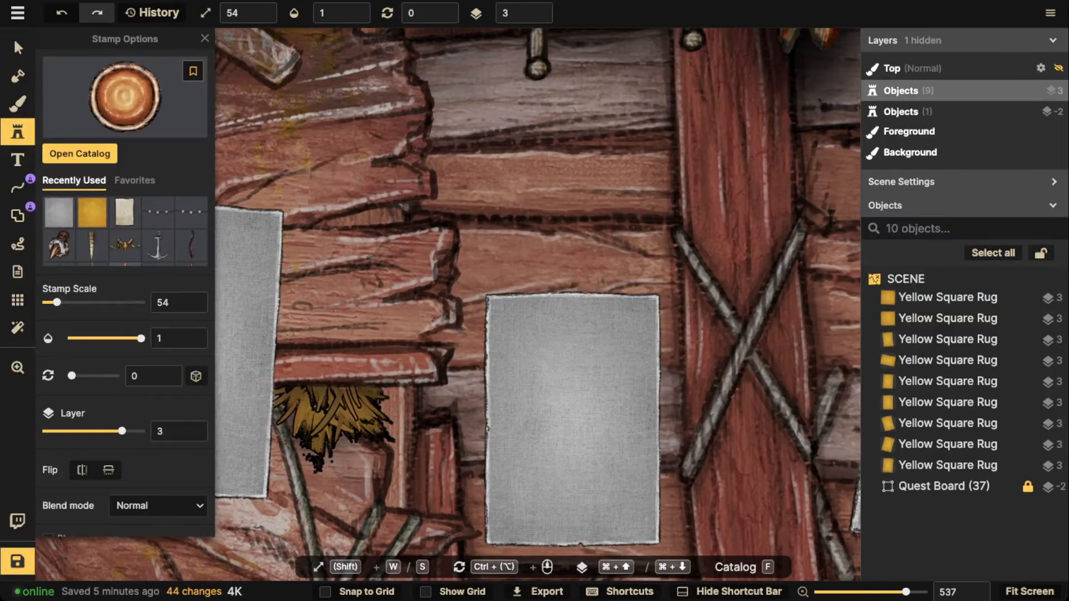
Place a Bowl Of Dough stamp beside the notices, darken it to brightness 0 and shrink it to scale 4
{"action": "left_click", "coordinate": [333, 173]}
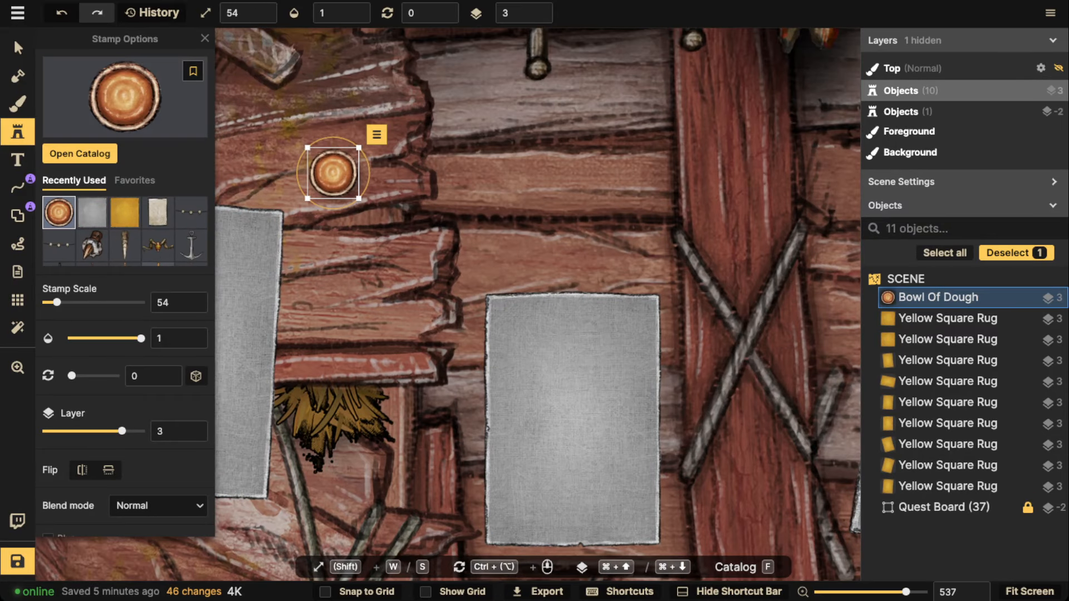
{"action": "key", "text": "v"}
{"action": "left_click", "coordinate": [117, 346]}
{"action": "left_click", "coordinate": [107, 370]}
{"action": "left_click_drag", "start_coordinate": [96, 510], "coordinate": [46, 511]}
{"action": "left_click_drag", "start_coordinate": [57, 77], "coordinate": [46, 78]}
{"action": "scroll", "coordinate": [538, 304], "scroll_direction": "up", "scroll_amount": 5}
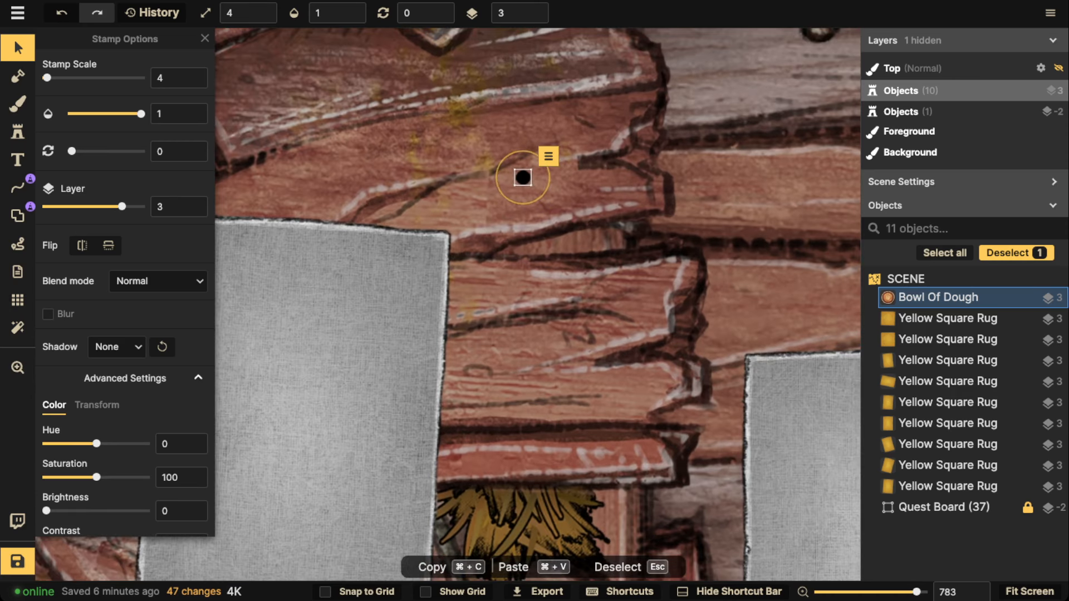
Resize the black dot to scale 11 and pin copies near the upper edge of the notices on the board's left half
{"action": "scroll", "coordinate": [291, 240], "scroll_direction": "down", "scroll_amount": 3}
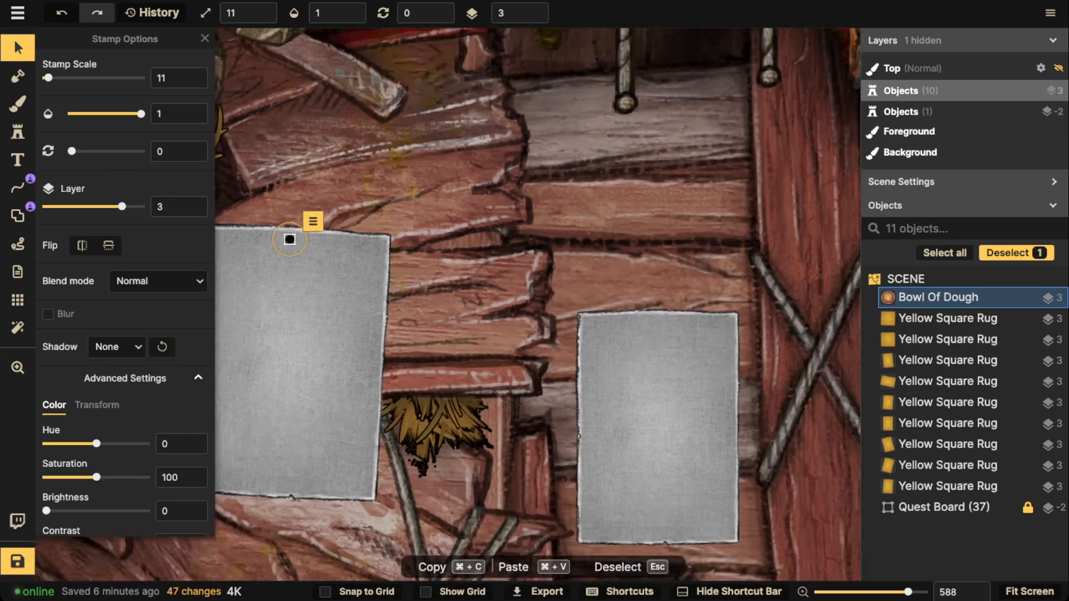
{"action": "left_click", "coordinate": [291, 240]}
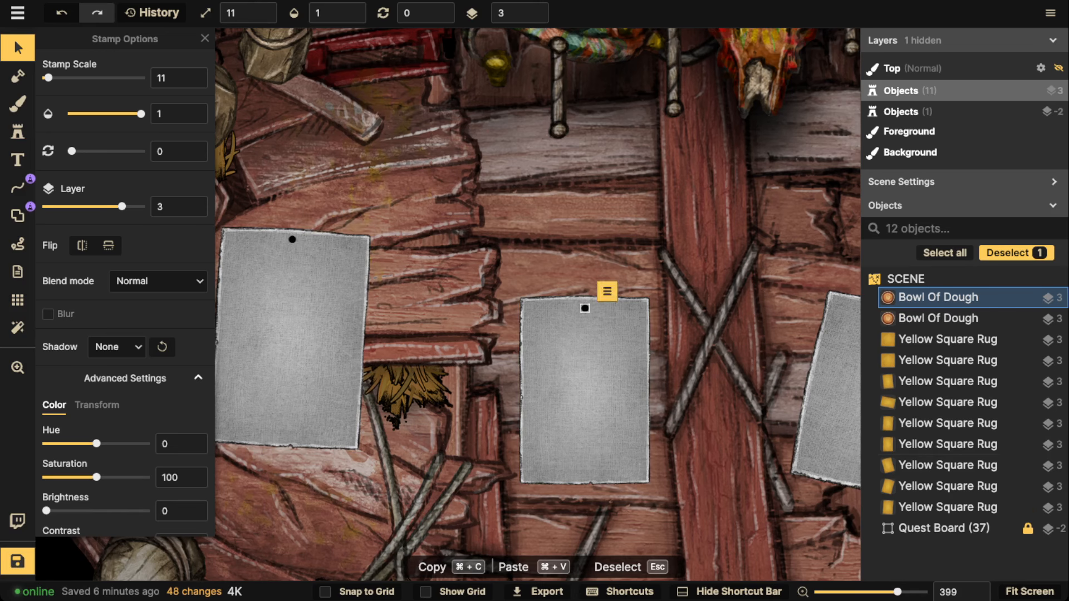
{"action": "left_click", "coordinate": [584, 308]}
{"action": "scroll", "coordinate": [584, 308], "scroll_direction": "down", "scroll_amount": 3}
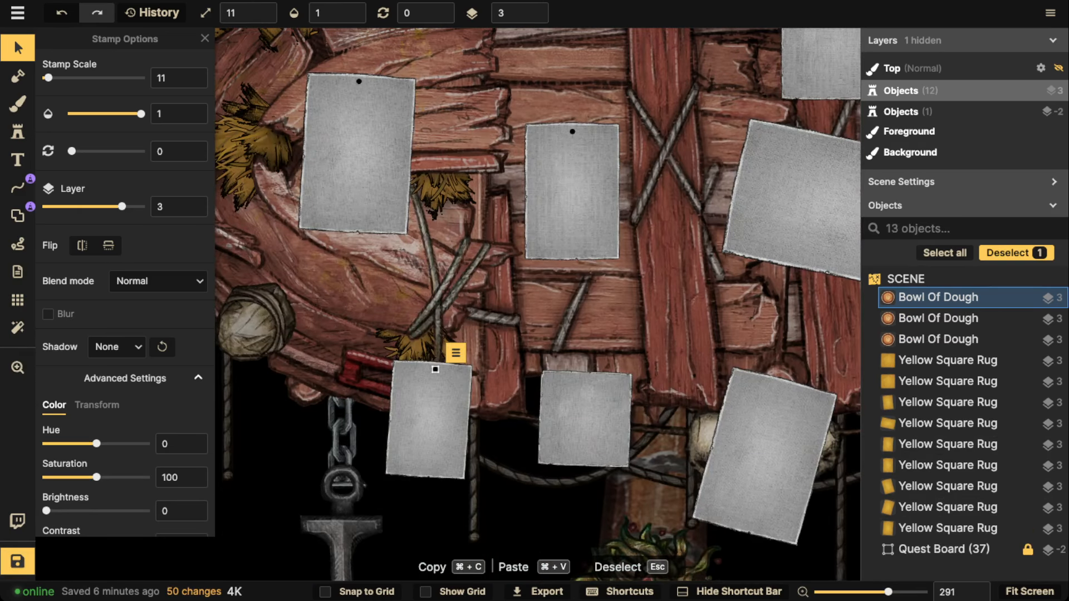
{"action": "left_click", "coordinate": [434, 368]}
Add black pin dots to the wide tilted notice, the square notice above it and the tilted notice below it
{"action": "scroll", "coordinate": [587, 380], "scroll_direction": "up", "scroll_amount": 3}
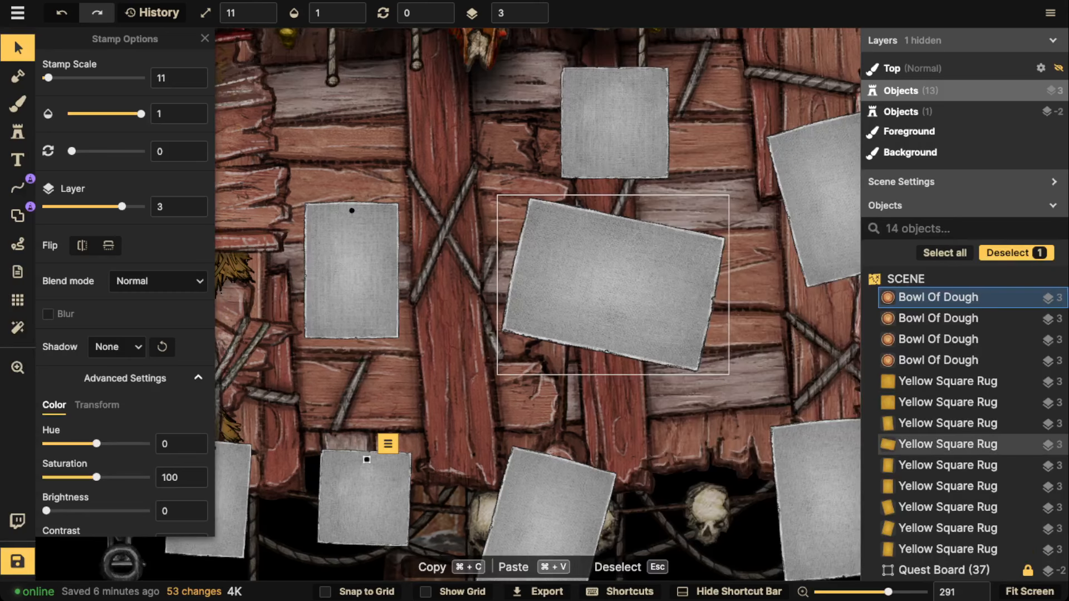
{"action": "left_click", "coordinate": [633, 231]}
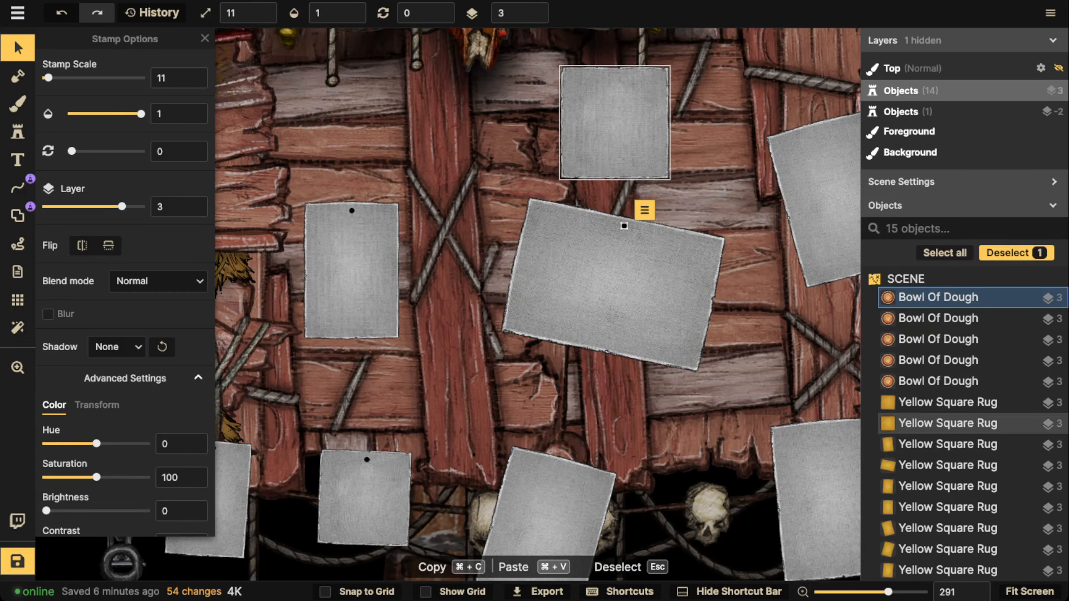
{"action": "left_click", "coordinate": [609, 74]}
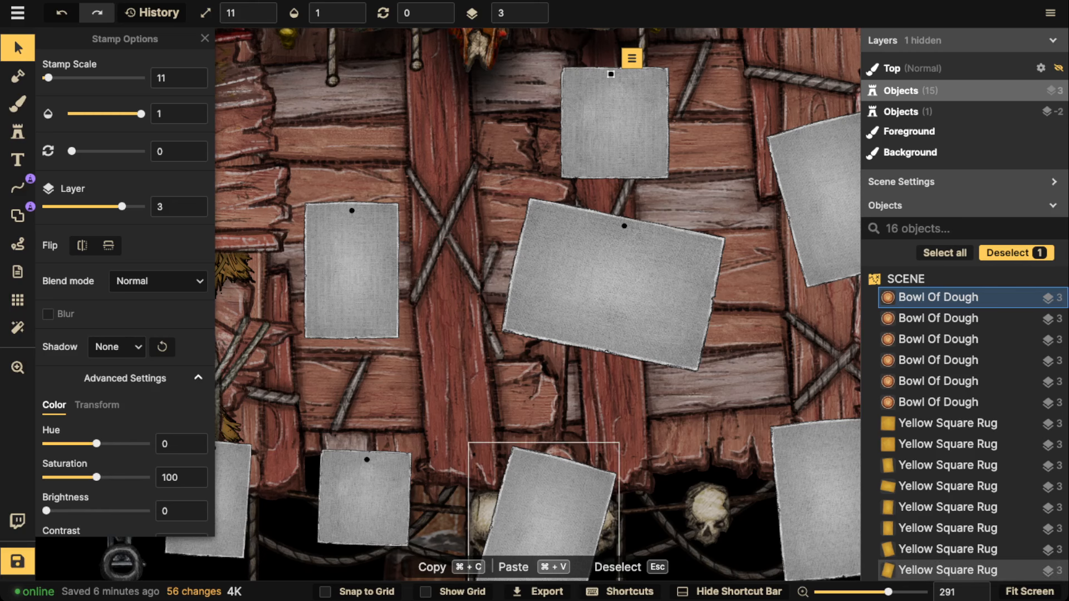
{"action": "left_click", "coordinate": [560, 468]}
Add black pin dots to the lower-right and upper-right notices on the board
{"action": "scroll", "coordinate": [558, 466], "scroll_direction": "right", "scroll_amount": 5}
{"action": "scroll", "coordinate": [558, 466], "scroll_direction": "down", "scroll_amount": 2}
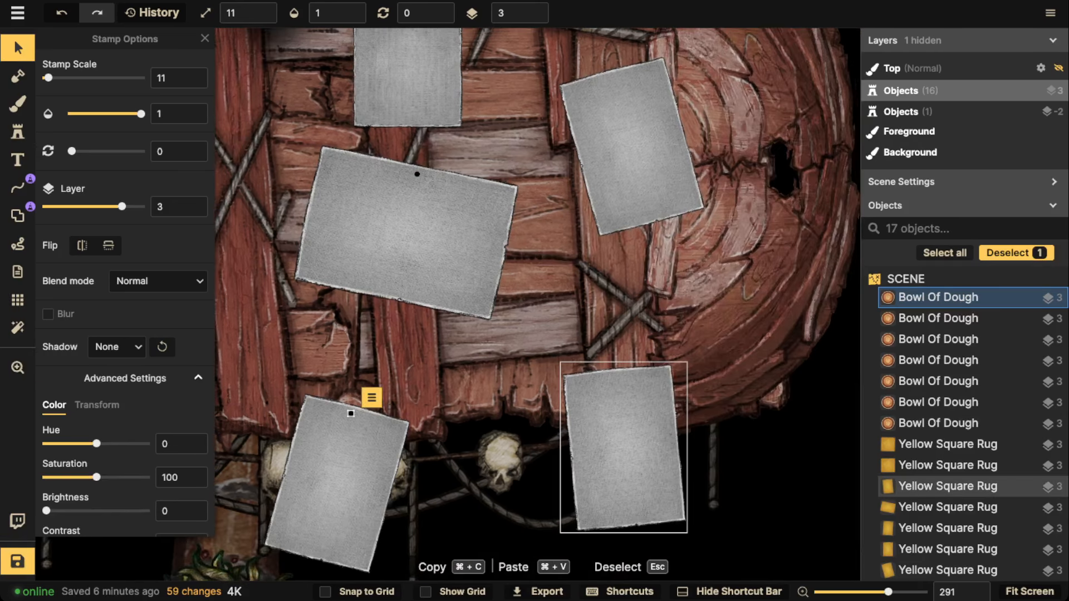
{"action": "left_click", "coordinate": [619, 381]}
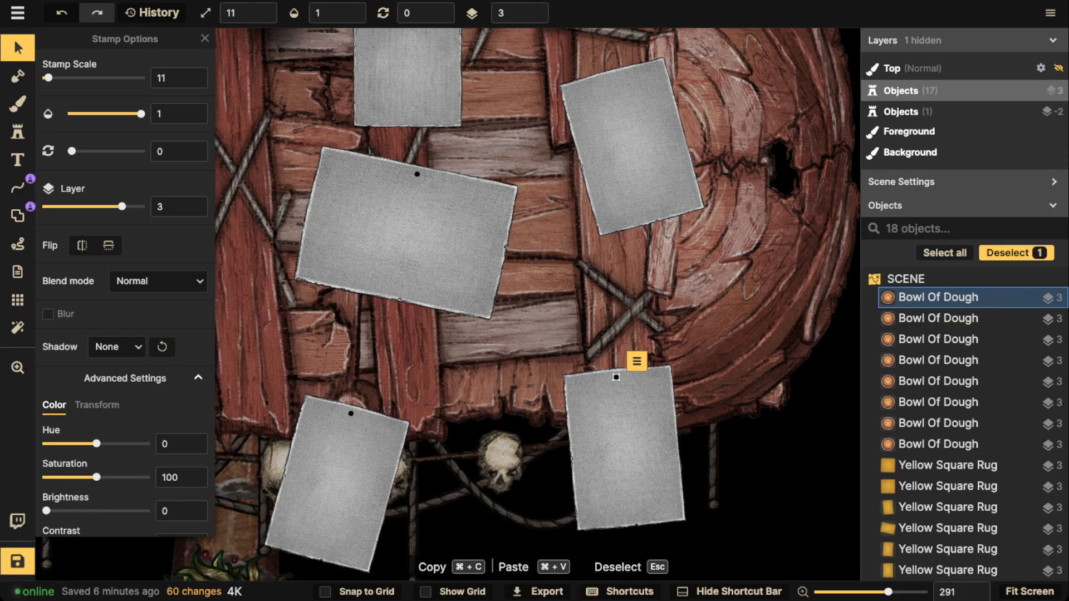
{"action": "scroll", "coordinate": [618, 223], "scroll_direction": "up", "scroll_amount": 4}
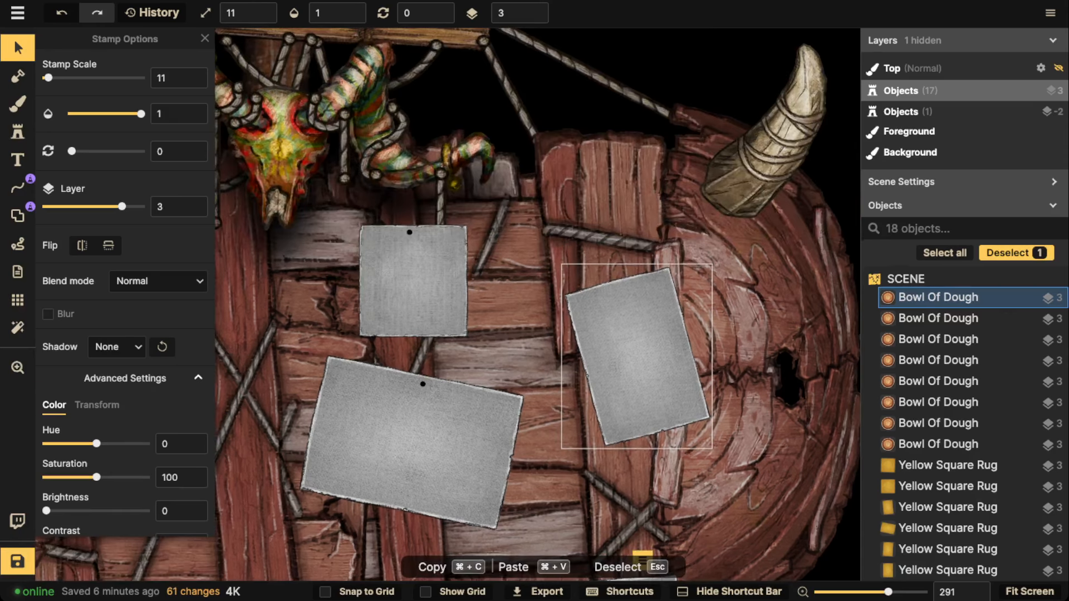
{"action": "left_click", "coordinate": [615, 290]}
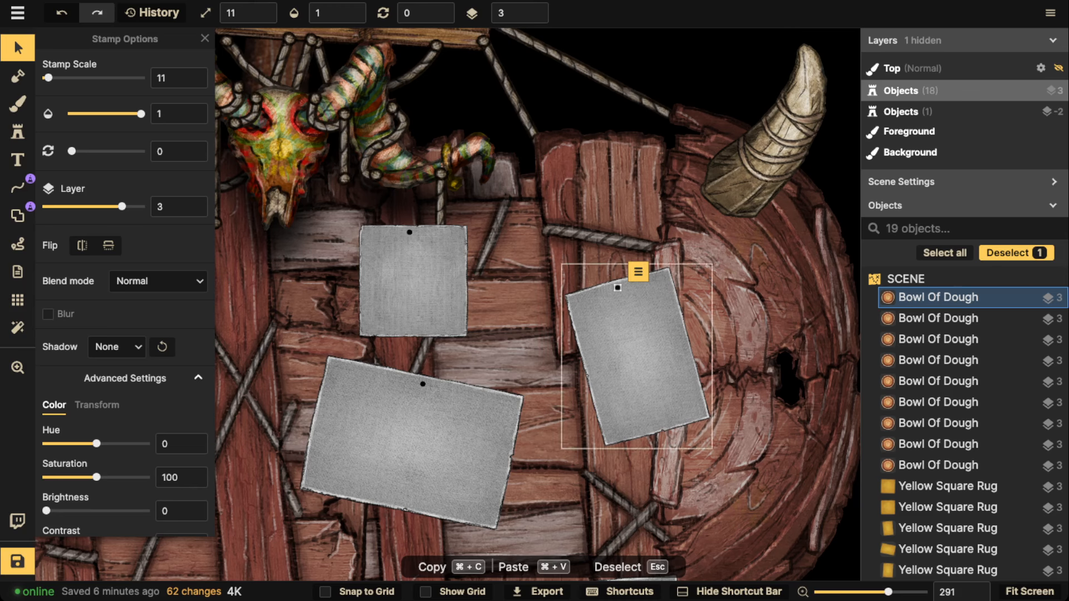
Set the brightness of the leftmost large notice to 97
{"action": "left_click", "coordinate": [358, 284]}
{"action": "scroll", "coordinate": [357, 284], "scroll_direction": "down", "scroll_amount": 5}
{"action": "scroll", "coordinate": [357, 285], "scroll_direction": "down", "scroll_amount": 2}
{"action": "left_click_drag", "start_coordinate": [359, 285], "coordinate": [490, 272]}
{"action": "scroll", "coordinate": [402, 334], "scroll_direction": "up", "scroll_amount": 3}
{"action": "left_click", "coordinate": [298, 307]}
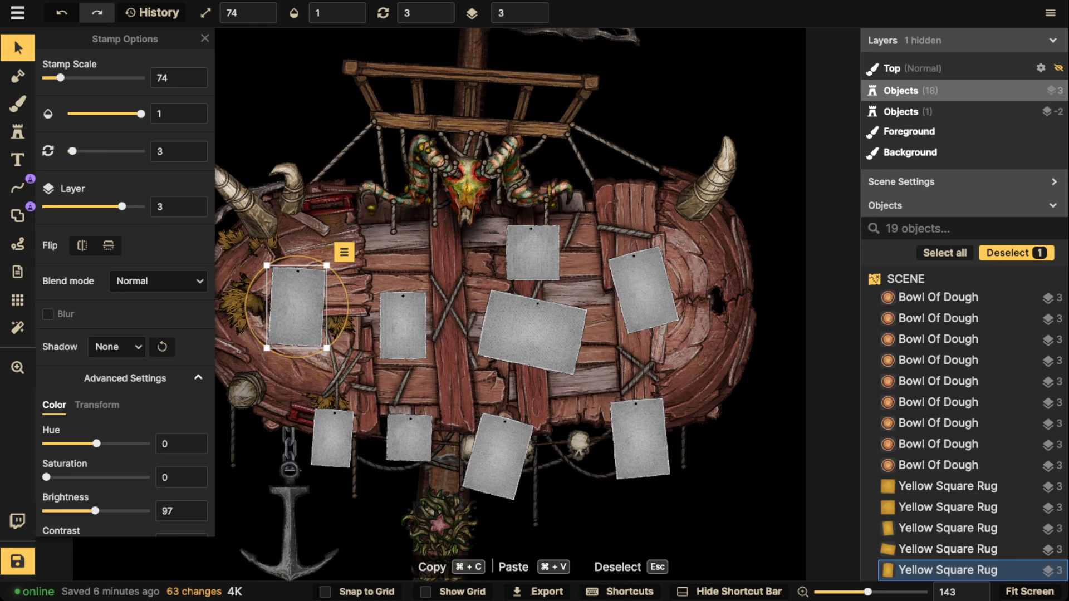
Tint the wide tilted notice, set saturation 11 on the small lower square and upper-right notices, and give the upper-right one brightness 106
{"action": "left_click", "coordinate": [533, 333]}
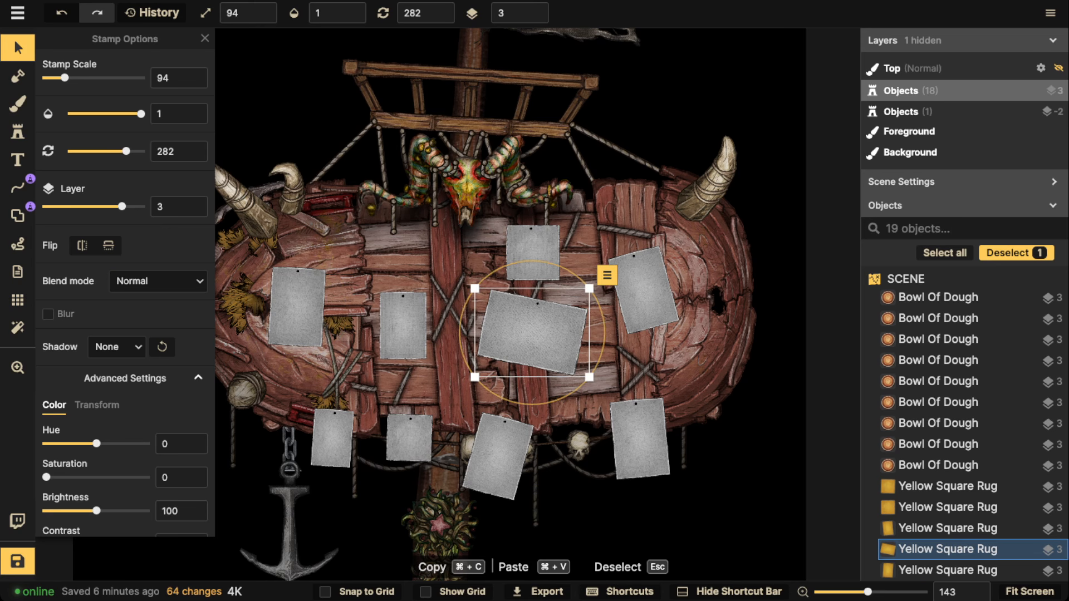
{"action": "left_click", "coordinate": [409, 438]}
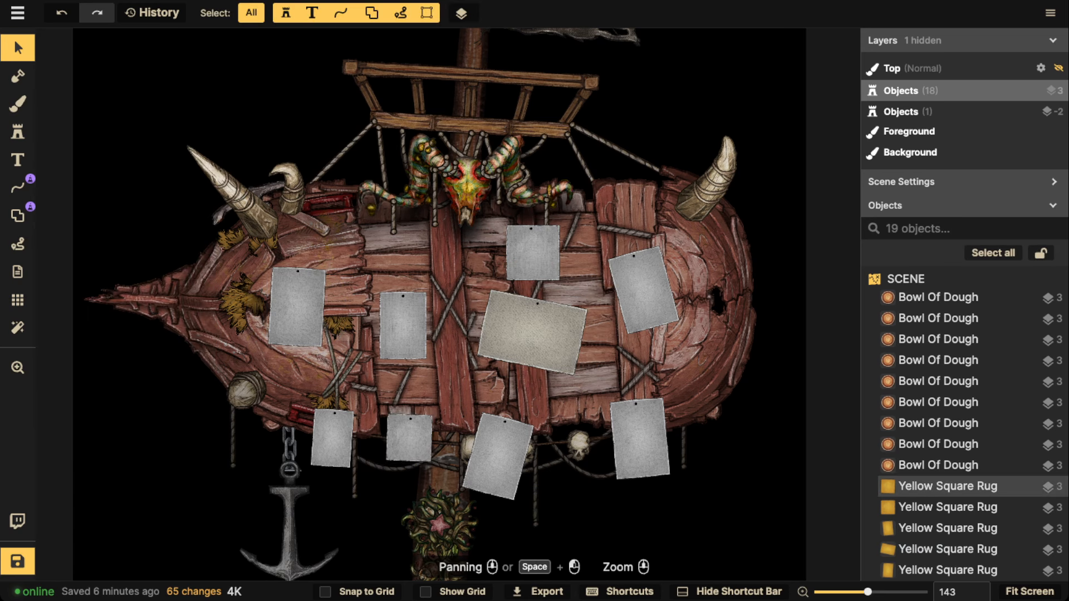
{"action": "left_click", "coordinate": [409, 439]}
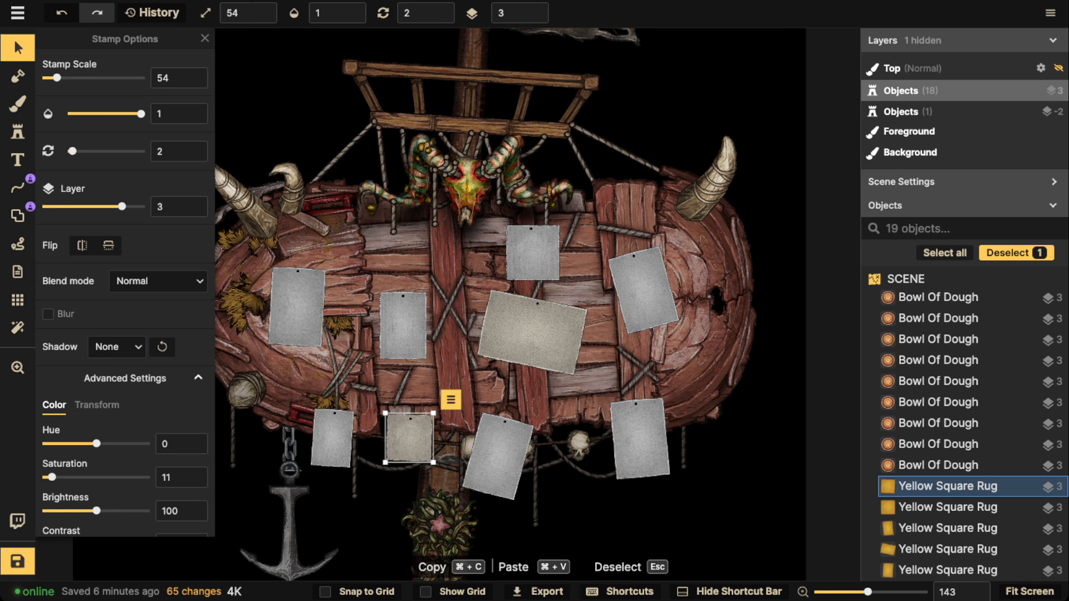
{"action": "key", "text": "Escape"}
{"action": "left_click", "coordinate": [644, 290]}
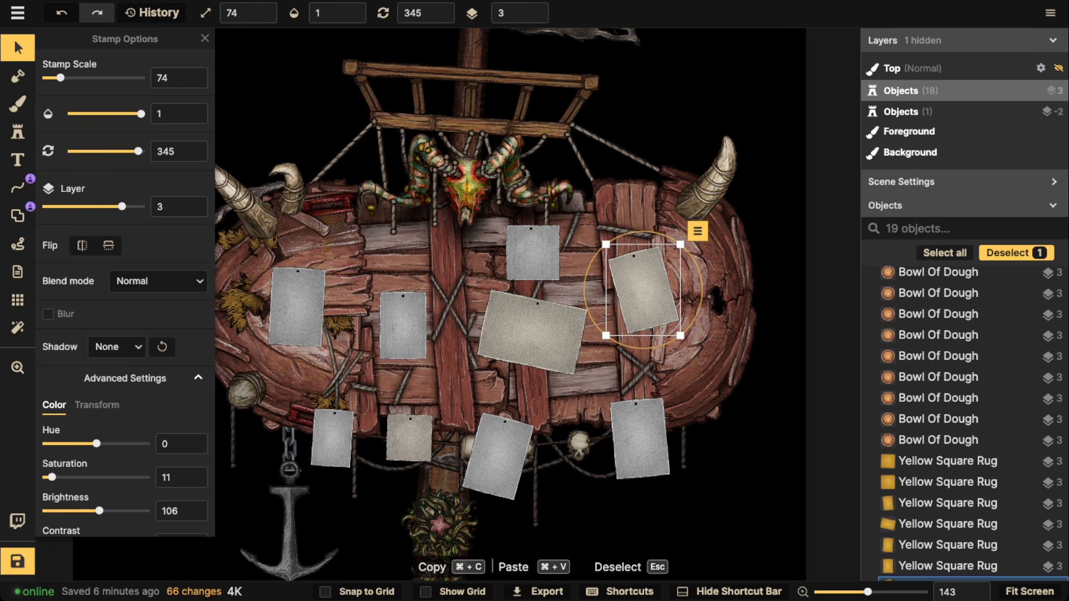
Straighten the narrow upright notice left of the crossed ropes to a rotation of 360 and save the map
{"action": "left_click", "coordinate": [948, 566]}
{"action": "left_click_drag", "start_coordinate": [445, 332], "coordinate": [446, 331]}
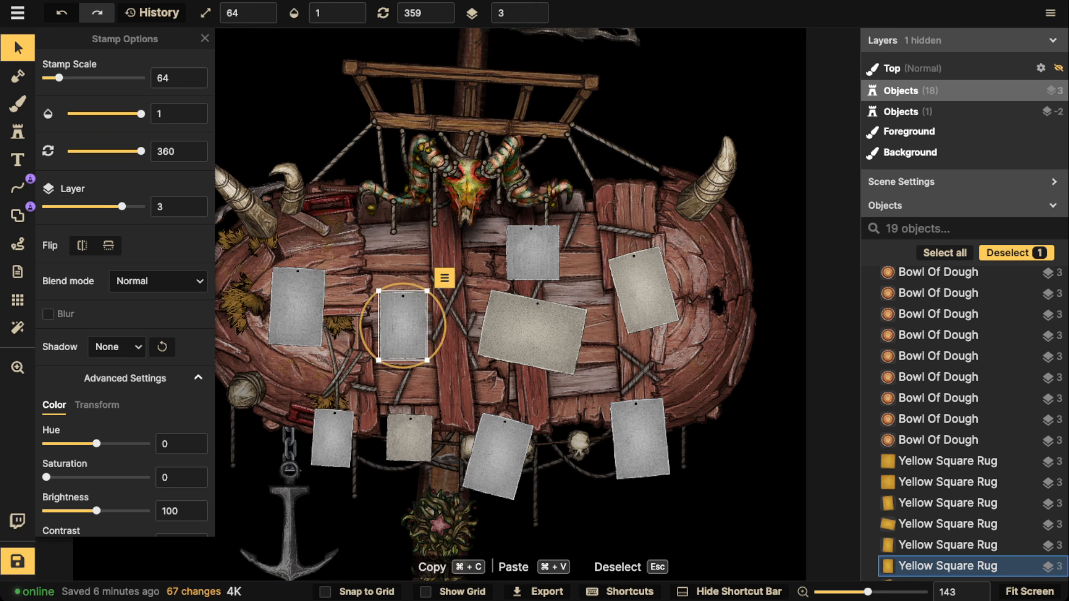
{"action": "key", "text": "Escape"}
{"action": "scroll", "coordinate": [496, 381], "scroll_direction": "down", "scroll_amount": 3}
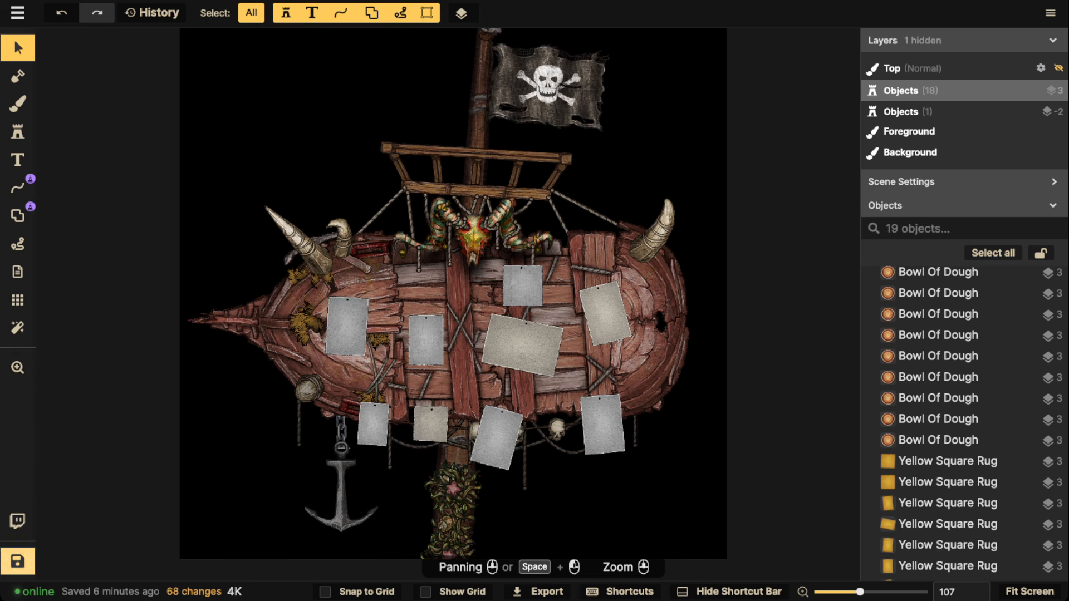
{"action": "left_click", "coordinate": [17, 561]}
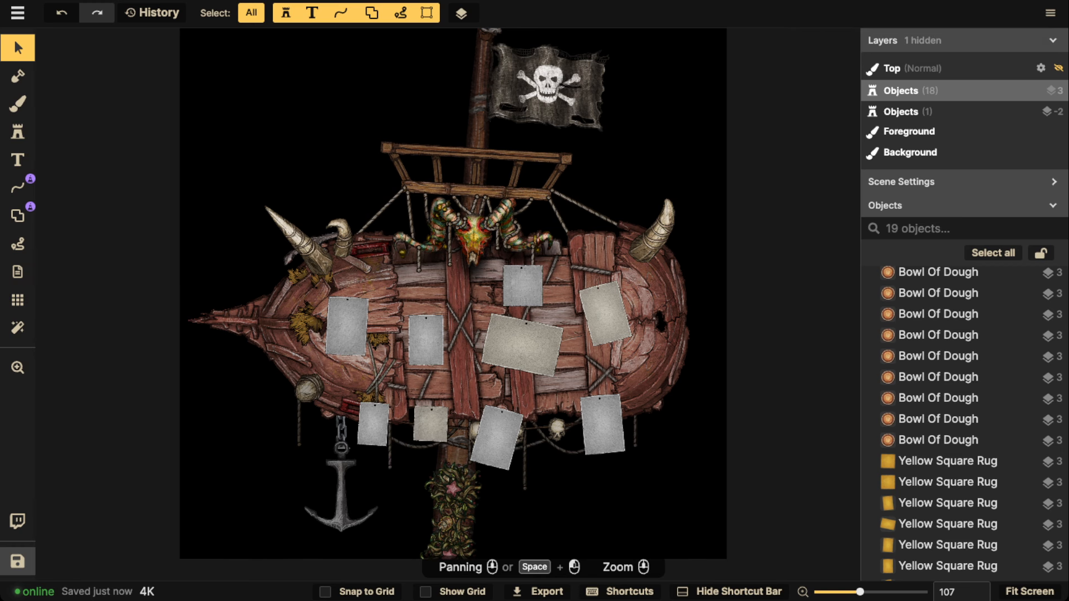
Choose the single blue Serpent stamp from the Beasts of Legend set in the Fantasy World decorations of the stamp catalog
{"action": "scroll", "coordinate": [370, 433], "scroll_direction": "up", "scroll_amount": 3}
{"action": "left_click", "coordinate": [339, 293]}
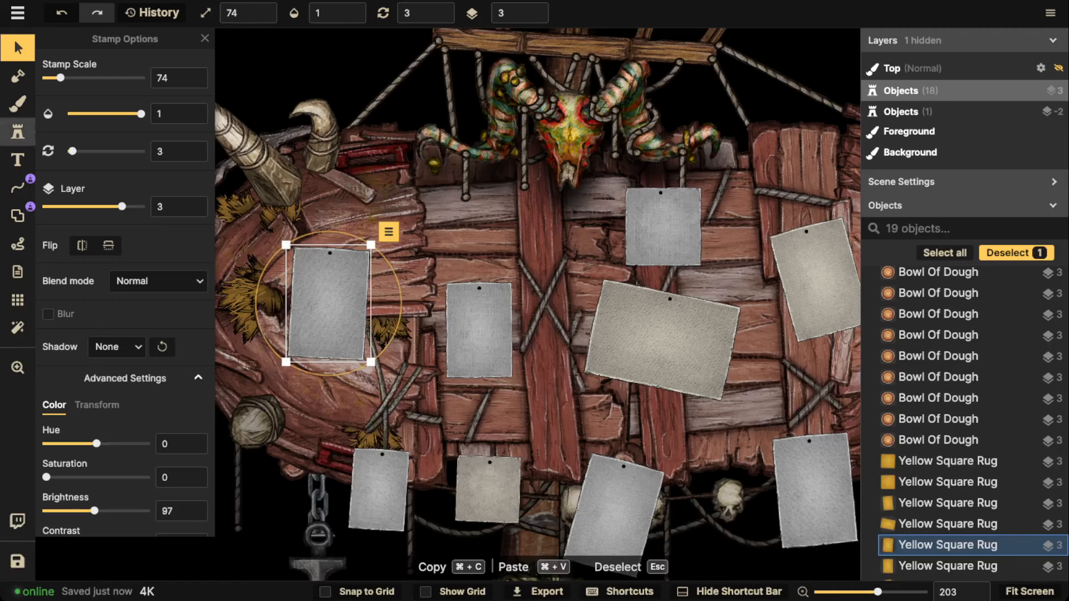
{"action": "left_click", "coordinate": [18, 132]}
{"action": "left_click", "coordinate": [84, 94]}
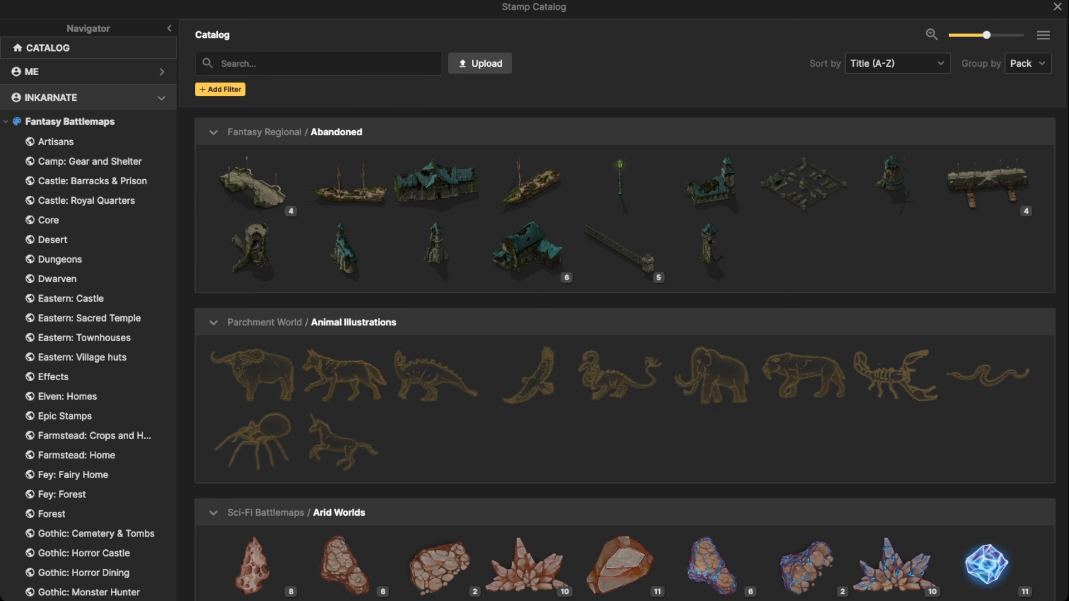
{"action": "scroll", "coordinate": [252, 252], "scroll_direction": "down", "scroll_amount": 2}
{"action": "scroll", "coordinate": [252, 167], "scroll_direction": "down", "scroll_amount": 1}
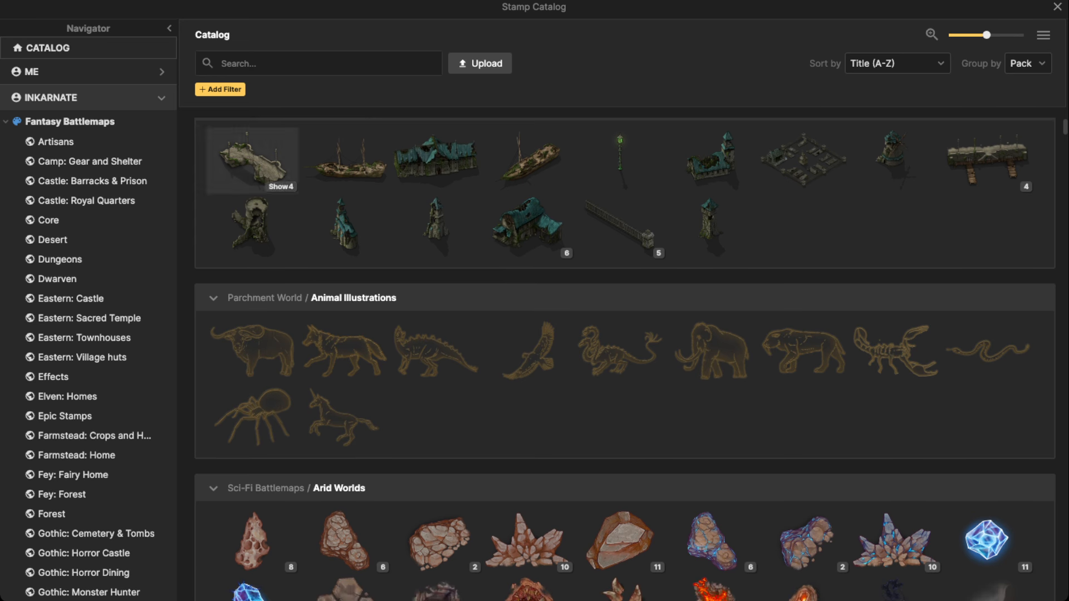
{"action": "left_click", "coordinate": [70, 122]}
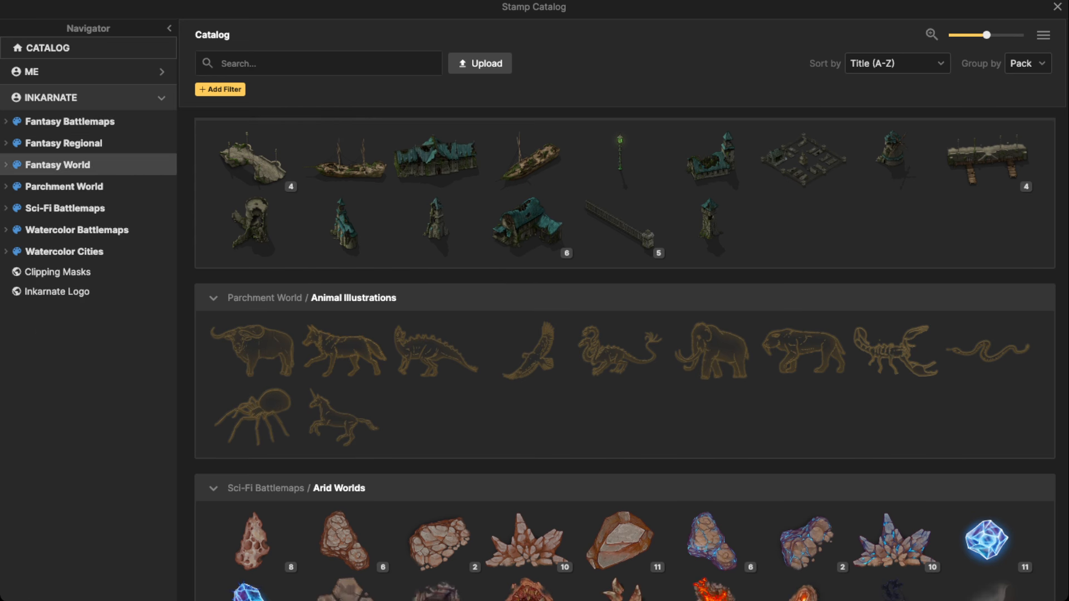
{"action": "left_click", "coordinate": [57, 164]}
{"action": "scroll", "coordinate": [436, 237], "scroll_direction": "down", "scroll_amount": 5}
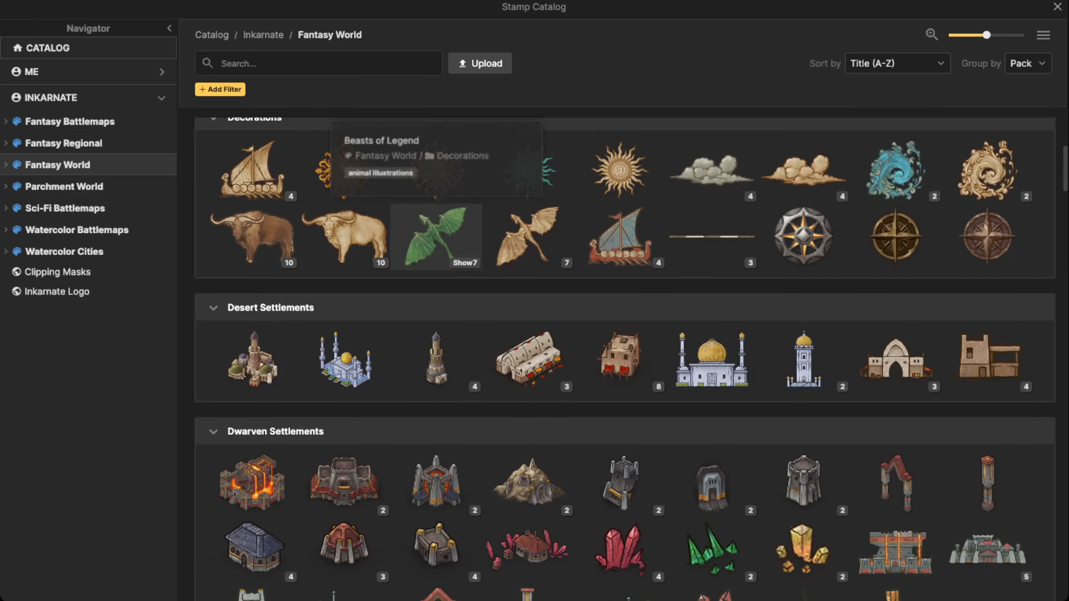
{"action": "left_click", "coordinate": [465, 262]}
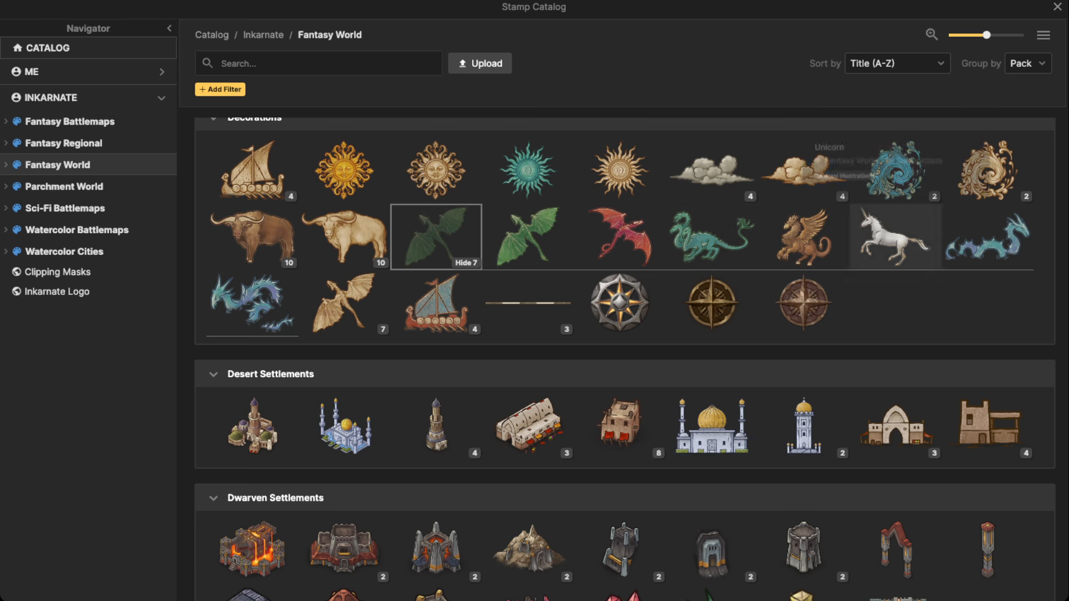
{"action": "left_click", "coordinate": [988, 236]}
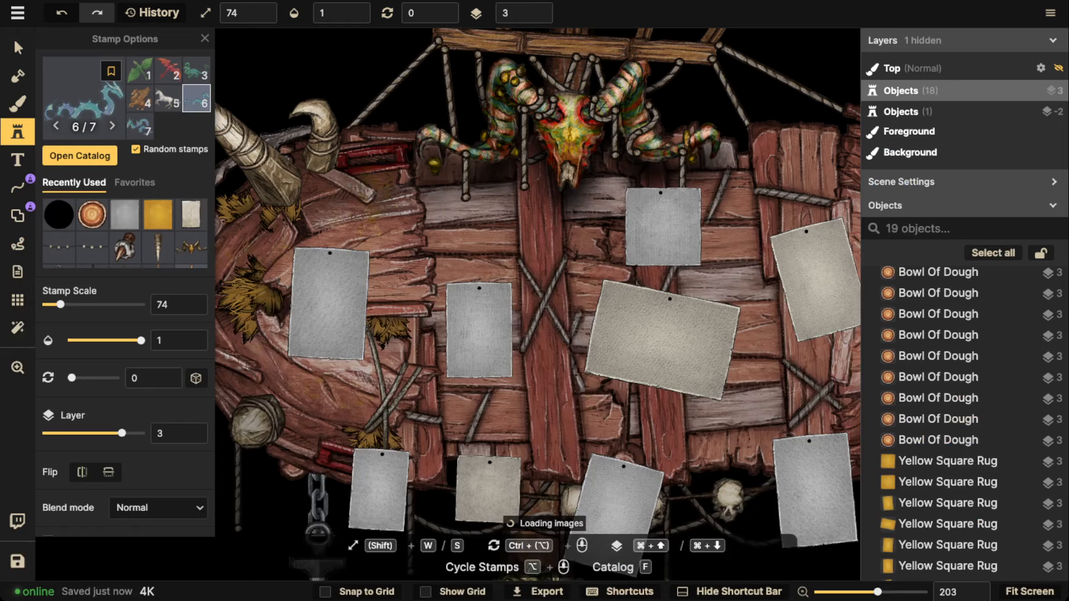
Place the Serpent stamp on the wide tilted notice at scale 154 and rotation 15
{"action": "scroll", "coordinate": [724, 357], "scroll_direction": "up", "scroll_amount": 1}
{"action": "key", "text": "w"}
{"action": "key", "text": "w"}
{"action": "key", "text": "w"}
{"action": "key", "text": "w"}
{"action": "key", "text": "w"}
{"action": "key", "text": "w"}
{"action": "key", "text": "w"}
{"action": "key", "text": "w"}
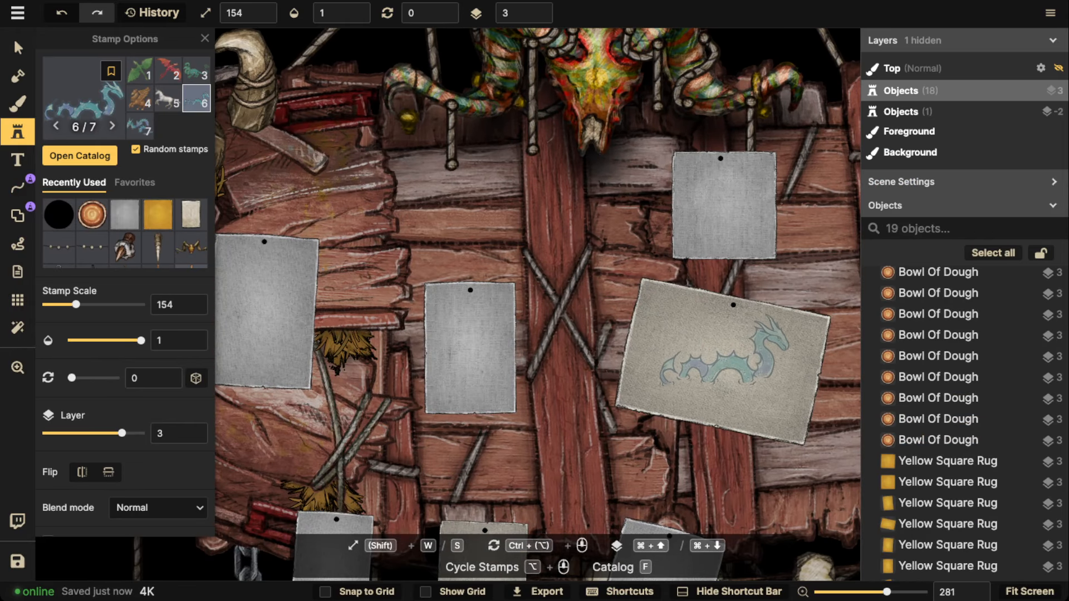
{"action": "scroll", "coordinate": [724, 356], "scroll_direction": "up", "scroll_amount": 2}
{"action": "scroll", "coordinate": [724, 357], "scroll_direction": "down", "scroll_amount": 1}
{"action": "left_click", "coordinate": [730, 348]}
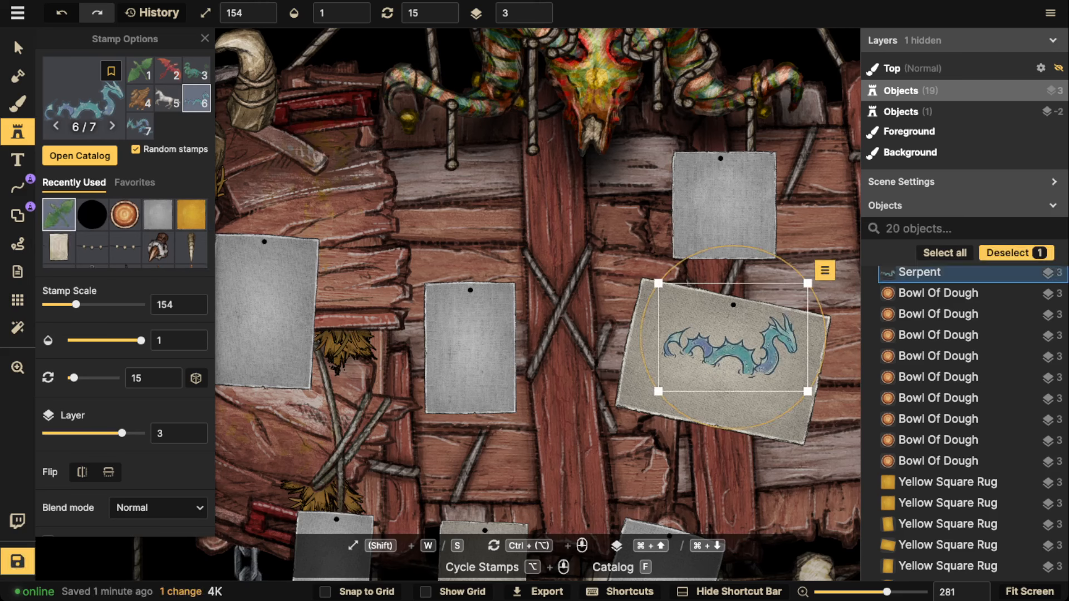
Set the Serpent stamp's blend mode to Luminosity
{"action": "key", "text": "v"}
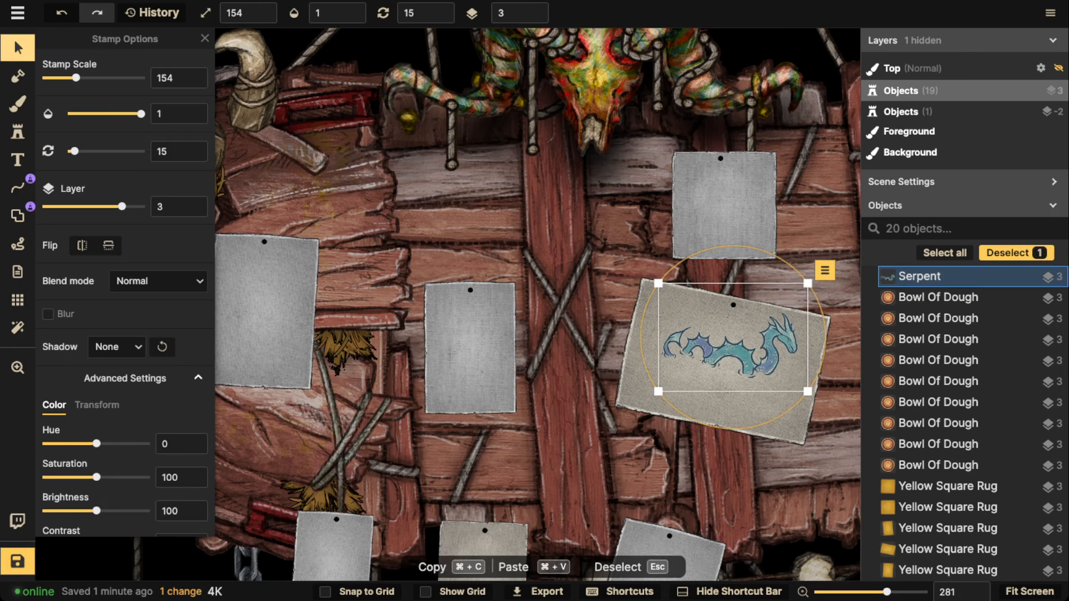
{"action": "scroll", "coordinate": [125, 278], "scroll_direction": "down", "scroll_amount": 1}
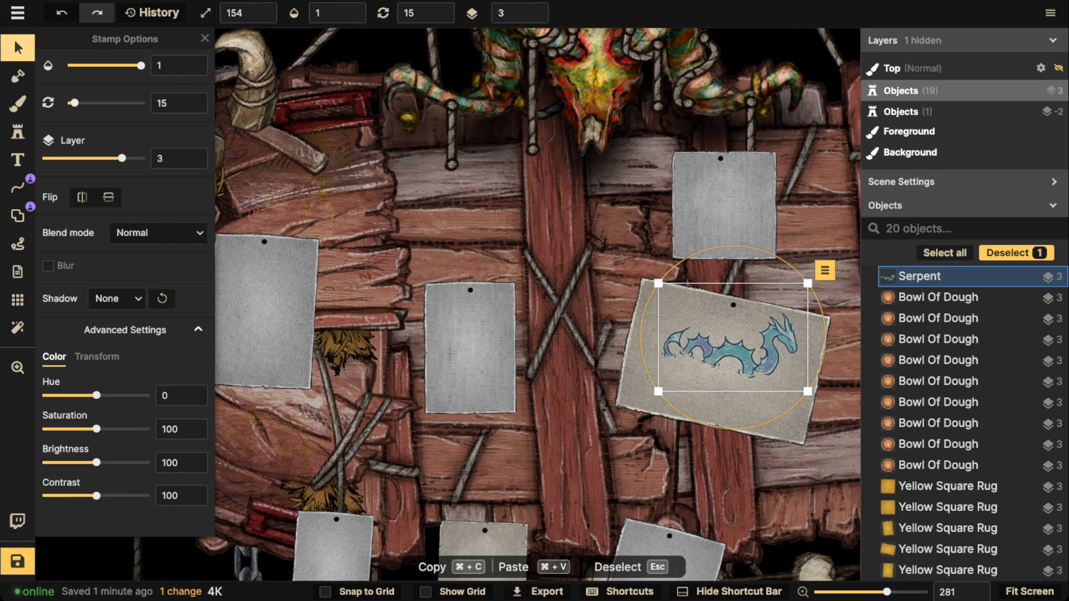
{"action": "left_click", "coordinate": [159, 233]}
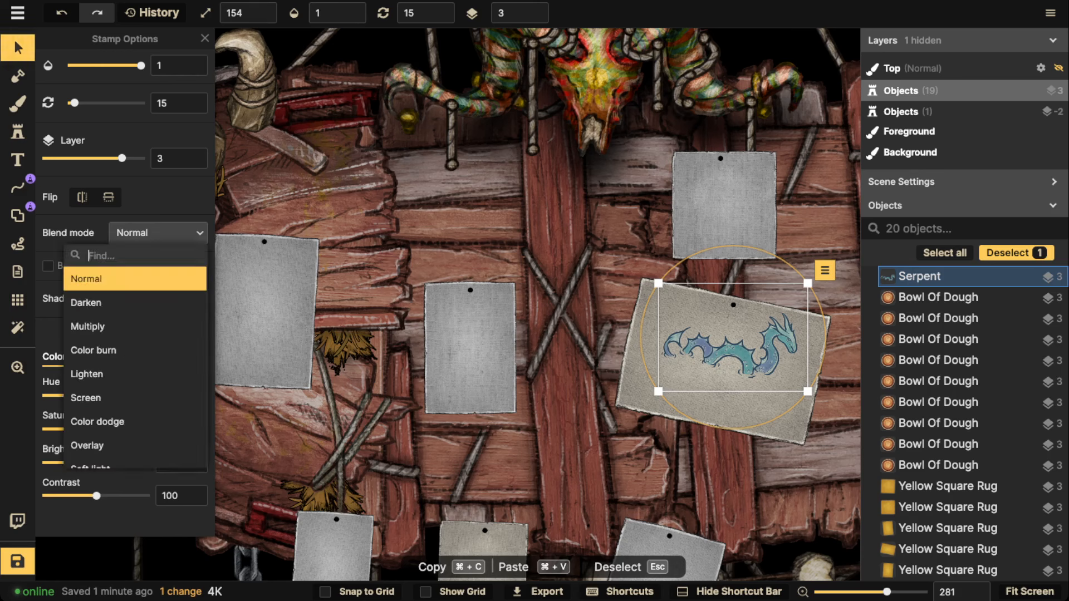
{"action": "scroll", "coordinate": [111, 390], "scroll_direction": "down", "scroll_amount": 3}
{"action": "left_click", "coordinate": [94, 453]}
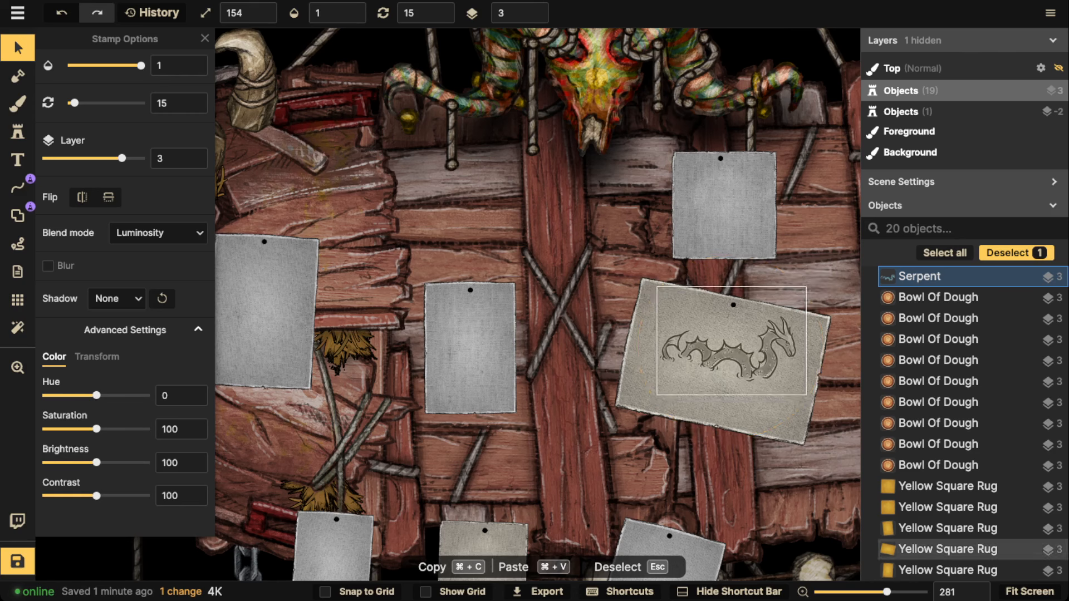
Enlarge the Serpent to scale 165, recentre it on the wide notice and set its rotation to 16
{"action": "left_click_drag", "start_coordinate": [658, 392], "coordinate": [648, 399]}
{"action": "left_click_drag", "start_coordinate": [722, 355], "coordinate": [725, 354]}
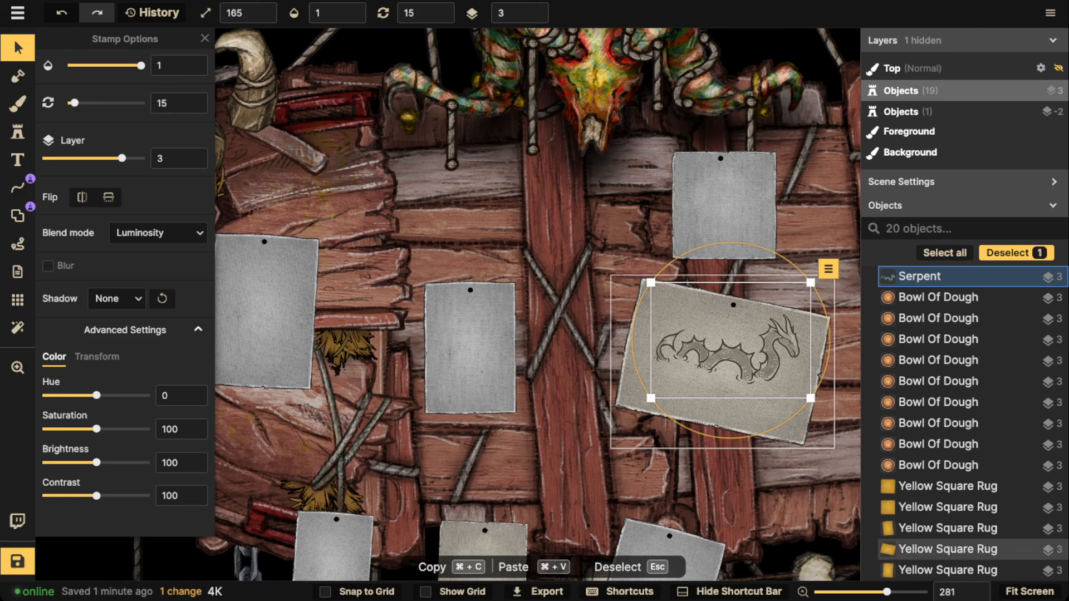
{"action": "left_click_drag", "start_coordinate": [829, 350], "coordinate": [829, 353]}
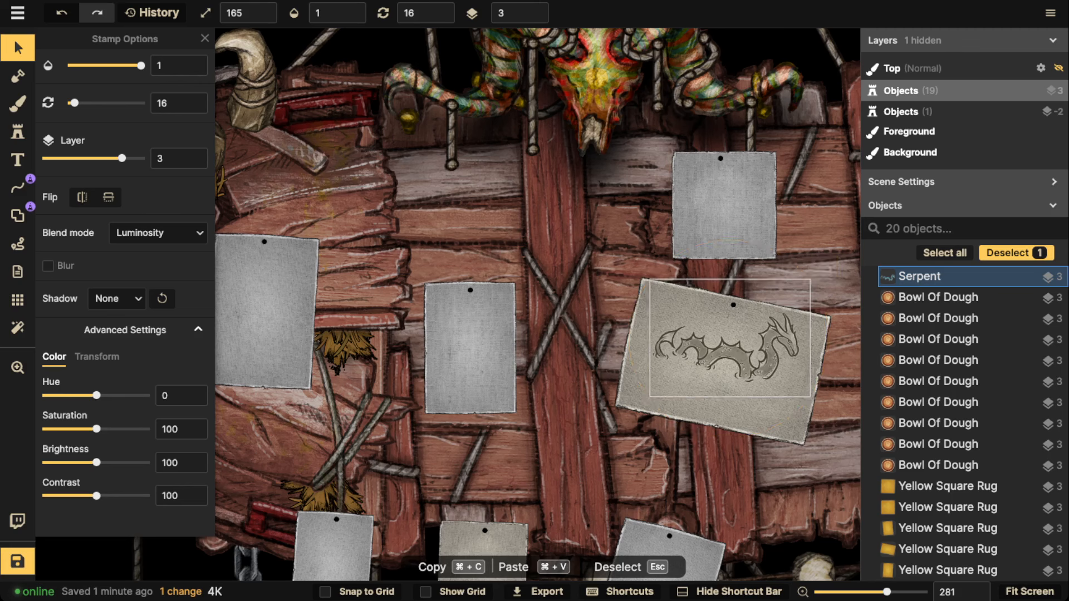
Set the Serpent stamp's brightness to 109 and contrast to 73 and nudge it slightly on the wide notice
{"action": "left_click_drag", "start_coordinate": [730, 339], "coordinate": [730, 338]}
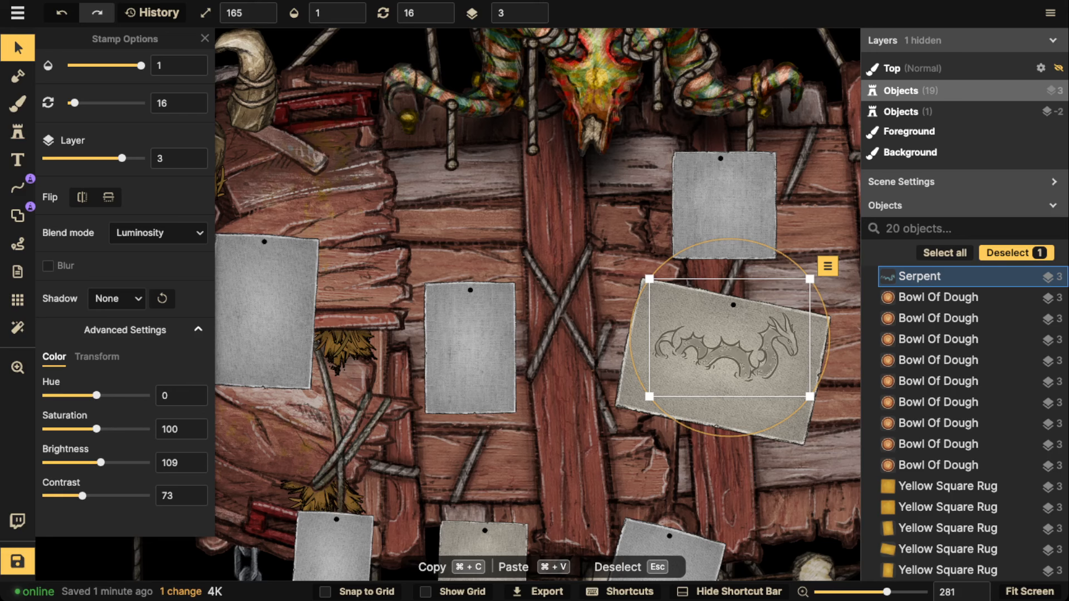
Start a new text object rotated to 15 and set its font to Pirata One
{"action": "key", "text": "t"}
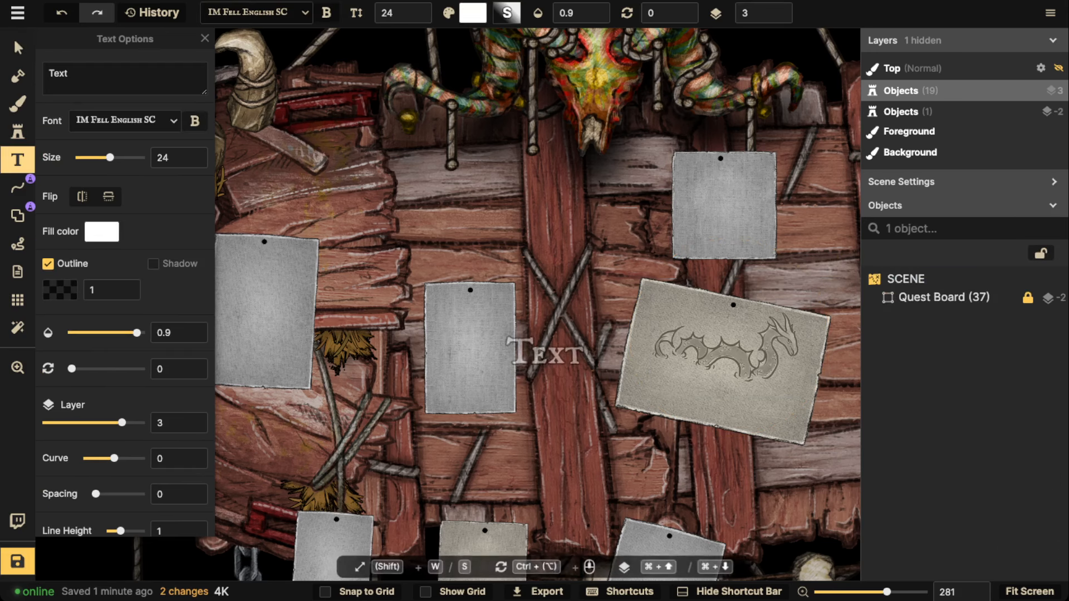
{"action": "scroll", "coordinate": [557, 371], "scroll_direction": "up", "scroll_amount": 2}
{"action": "scroll", "coordinate": [708, 387], "scroll_direction": "down", "scroll_amount": 1}
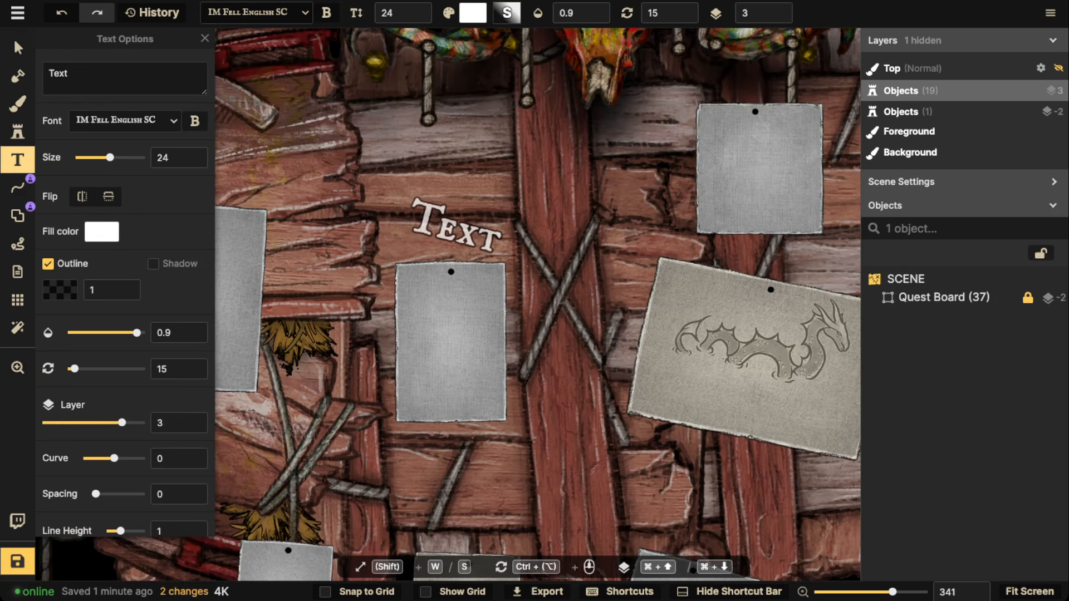
{"action": "left_click", "coordinate": [125, 121]}
{"action": "scroll", "coordinate": [140, 245], "scroll_direction": "down", "scroll_amount": 4}
{"action": "scroll", "coordinate": [140, 257], "scroll_direction": "down", "scroll_amount": 6}
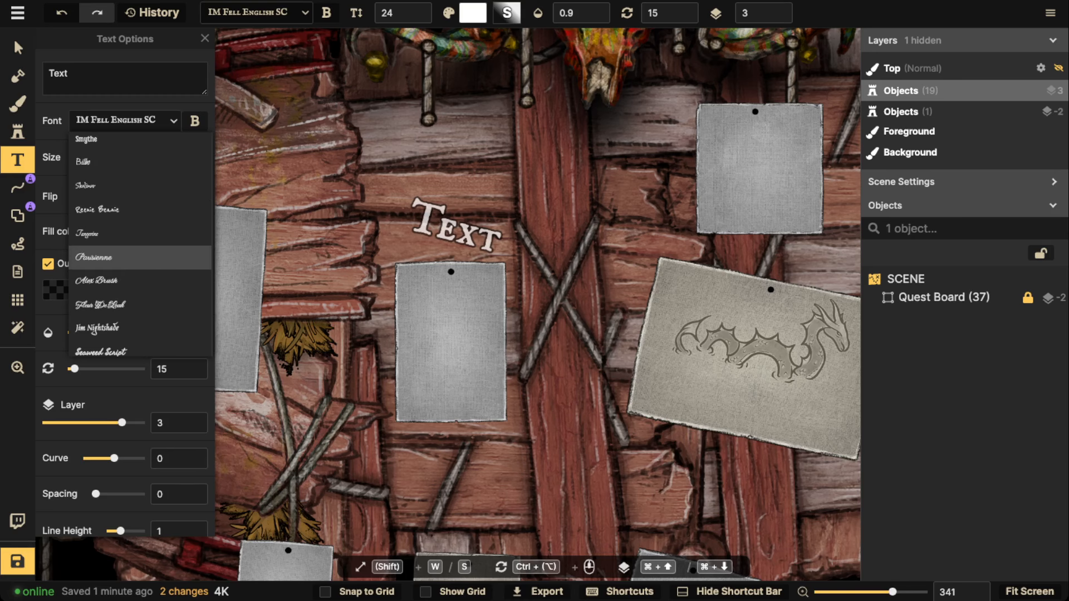
{"action": "scroll", "coordinate": [139, 262], "scroll_direction": "down", "scroll_amount": 1}
{"action": "left_click", "coordinate": [139, 294]}
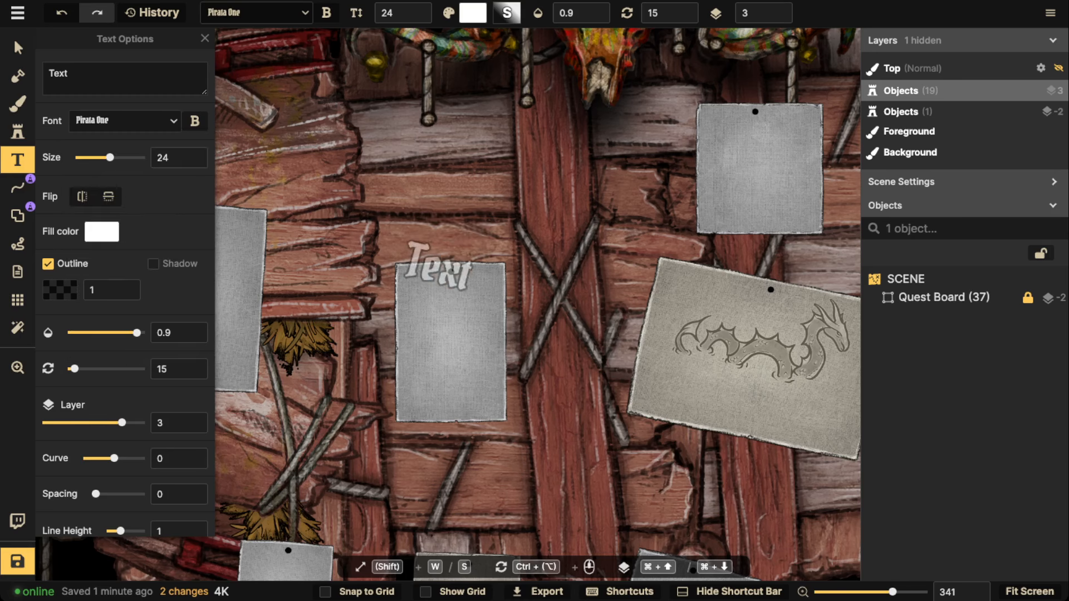
Set the new text to size 19, with no outline and a black 000000 fill
{"action": "scroll", "coordinate": [640, 334], "scroll_direction": "up", "scroll_amount": 5}
{"action": "key", "text": "space"}
{"action": "left_click_drag", "start_coordinate": [654, 316], "coordinate": [435, 248]}
{"action": "key", "text": "s"}
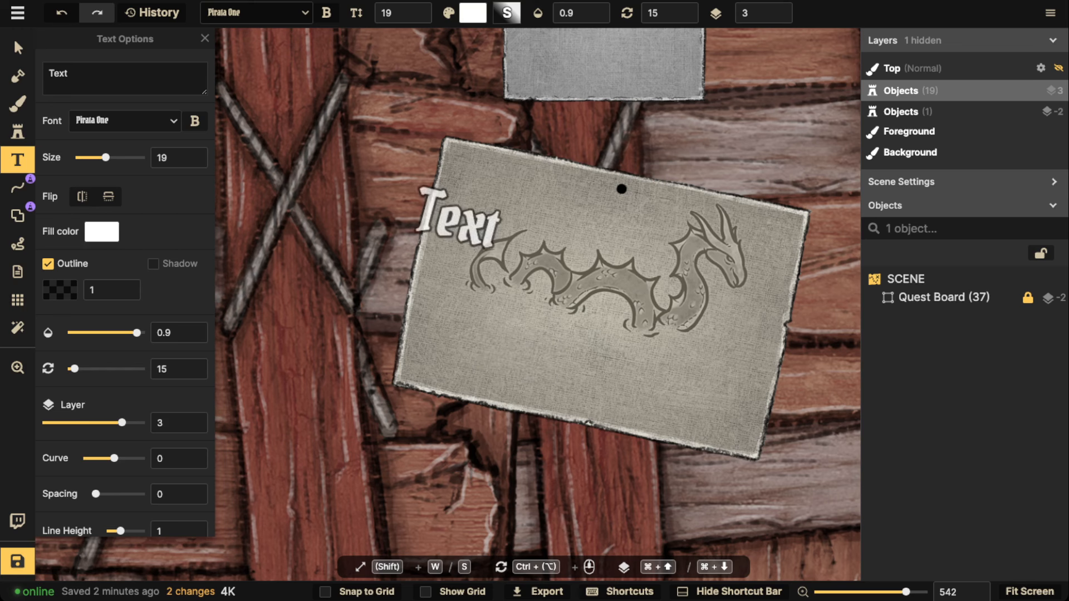
{"action": "left_click", "coordinate": [48, 264]}
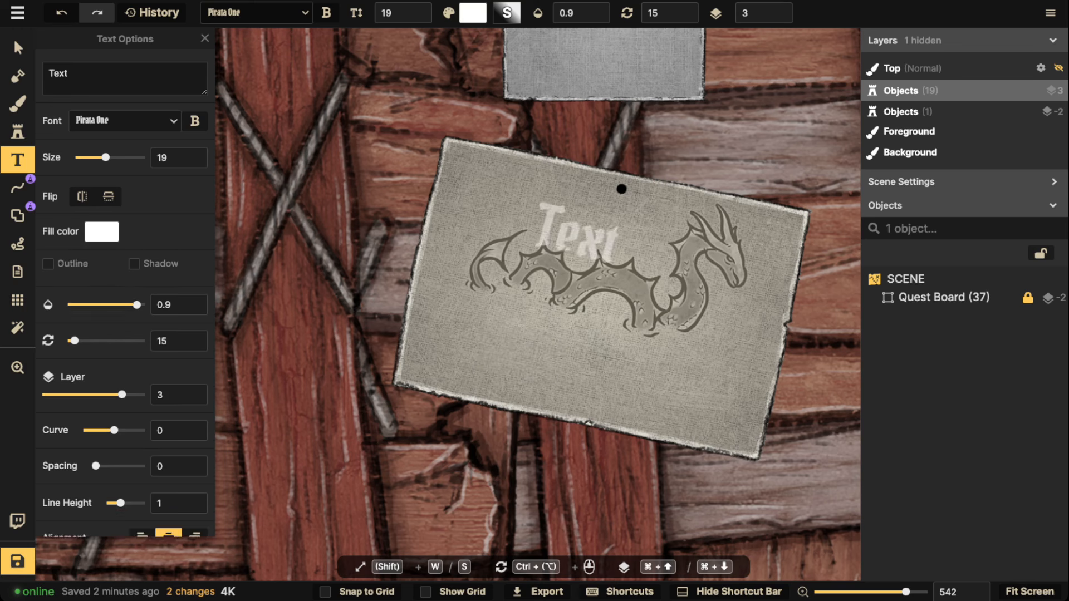
{"action": "left_click", "coordinate": [101, 232]}
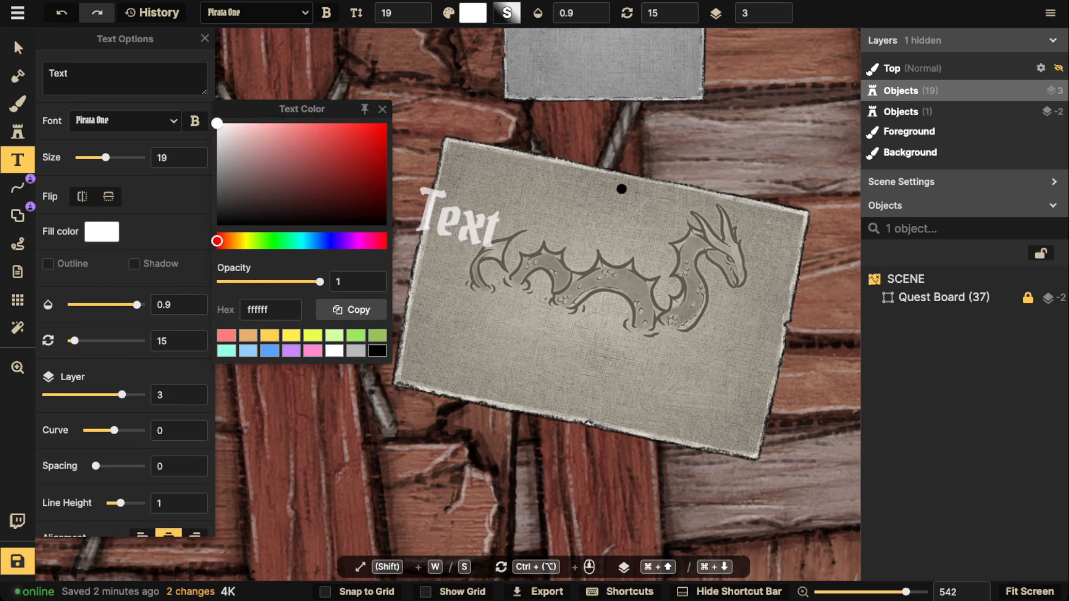
{"action": "left_click", "coordinate": [377, 351]}
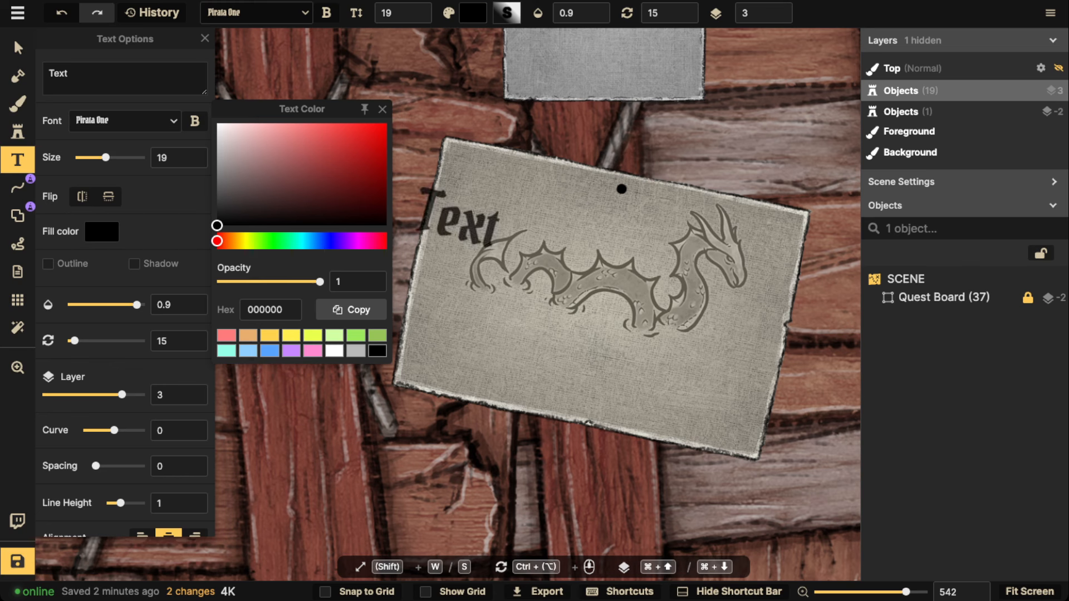
Place the text below the serpent on the wide notice, reading "Sea Monster" and "Trouble" on two lines
{"action": "left_click", "coordinate": [559, 353]}
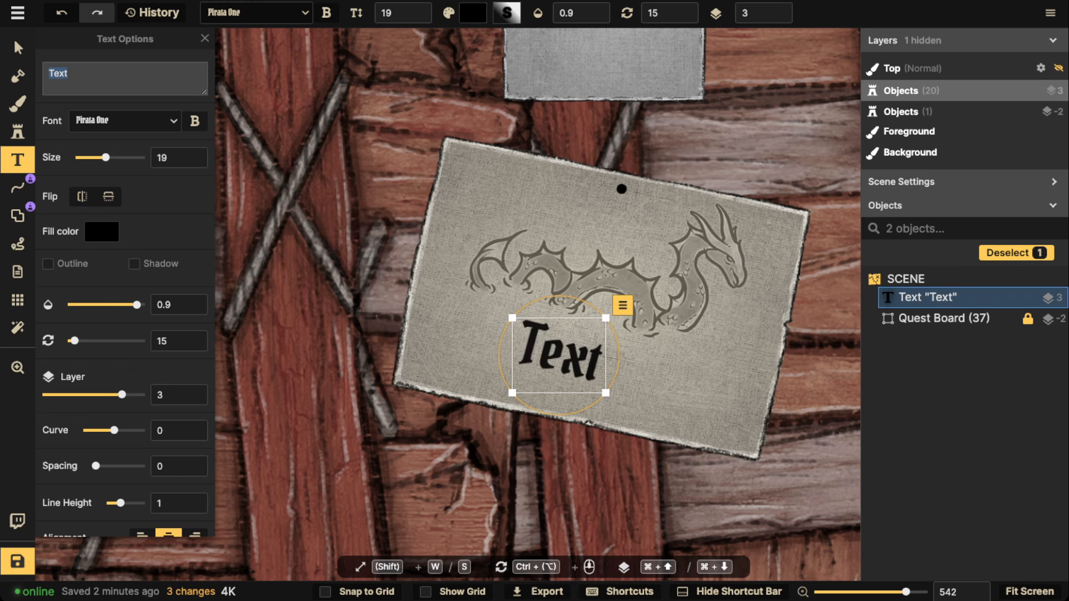
{"action": "type", "text": "Sea Monster"}
{"action": "key", "text": "Return"}
{"action": "type", "text": "Trouble?"}
{"action": "key", "text": "BackSpace"}
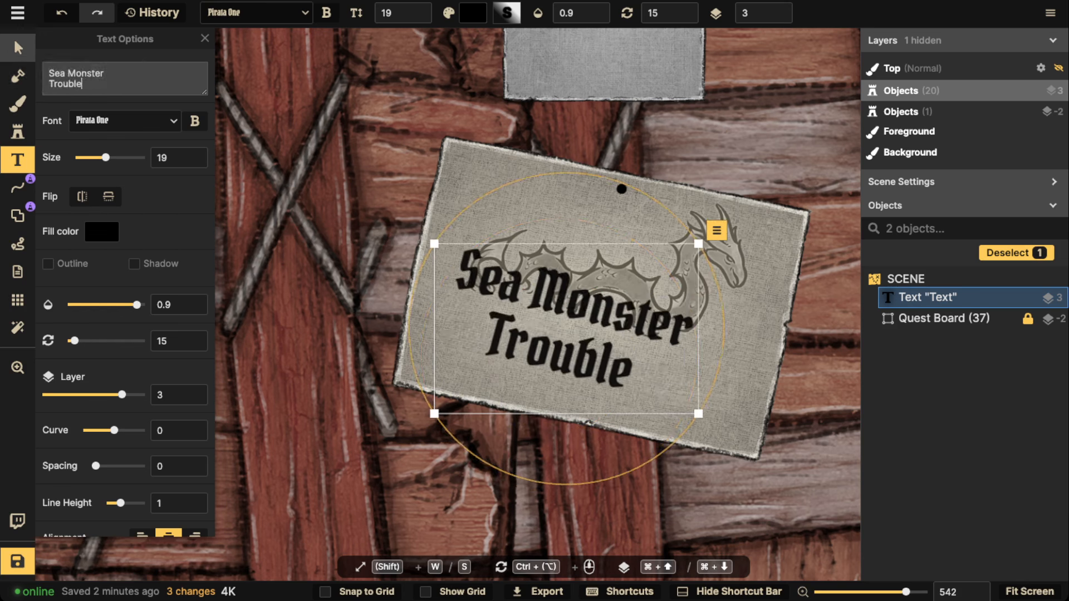
Reduce the "Sea Monster Trouble" text to size 16, rotate it to 14 and position it beneath the serpent
{"action": "left_click", "coordinate": [17, 48]}
{"action": "left_click_drag", "start_coordinate": [568, 328], "coordinate": [585, 366]}
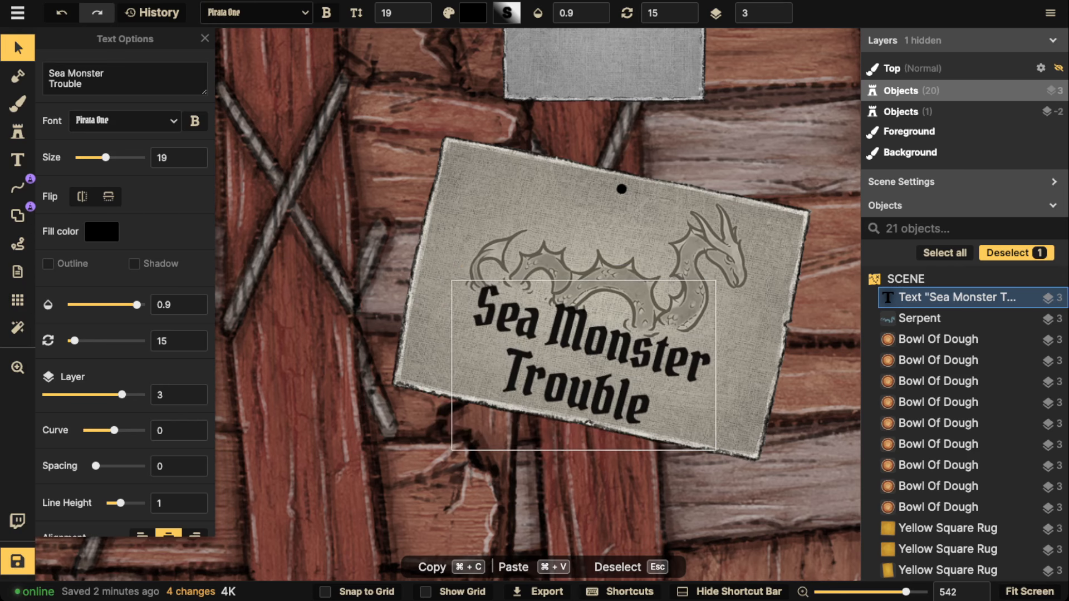
{"action": "left_click_drag", "start_coordinate": [716, 450], "coordinate": [677, 425]}
{"action": "left_click_drag", "start_coordinate": [579, 353], "coordinate": [585, 367]}
{"action": "left_click_drag", "start_coordinate": [703, 388], "coordinate": [704, 385]}
{"action": "left_click_drag", "start_coordinate": [576, 362], "coordinate": [580, 363]}
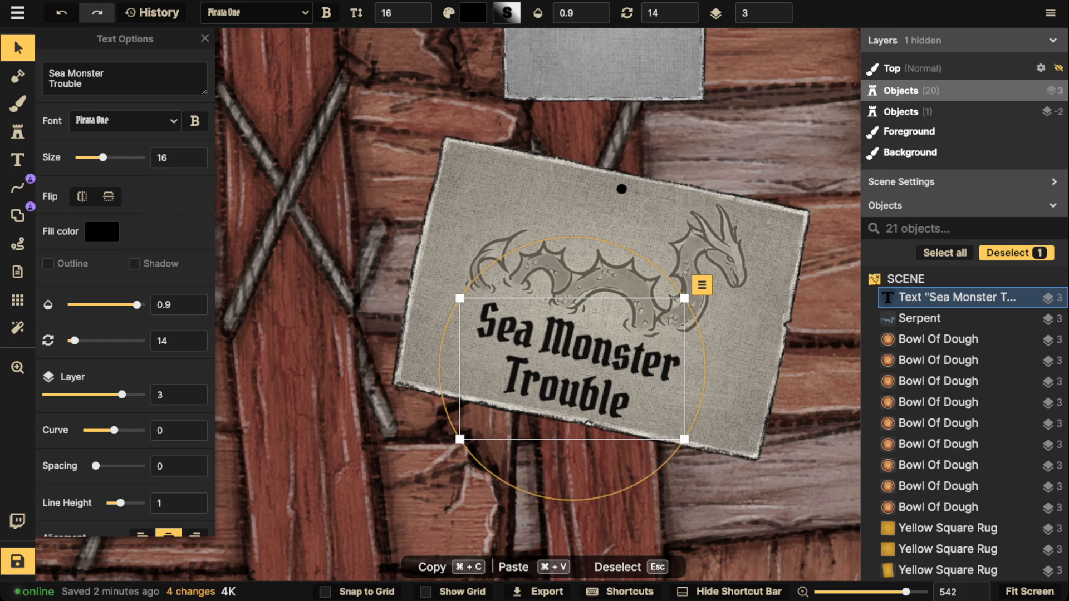
Set the blend mode of the "Sea Monster Trouble" text to Overlay
{"action": "scroll", "coordinate": [125, 278], "scroll_direction": "down", "scroll_amount": 3}
{"action": "left_click", "coordinate": [158, 489]}
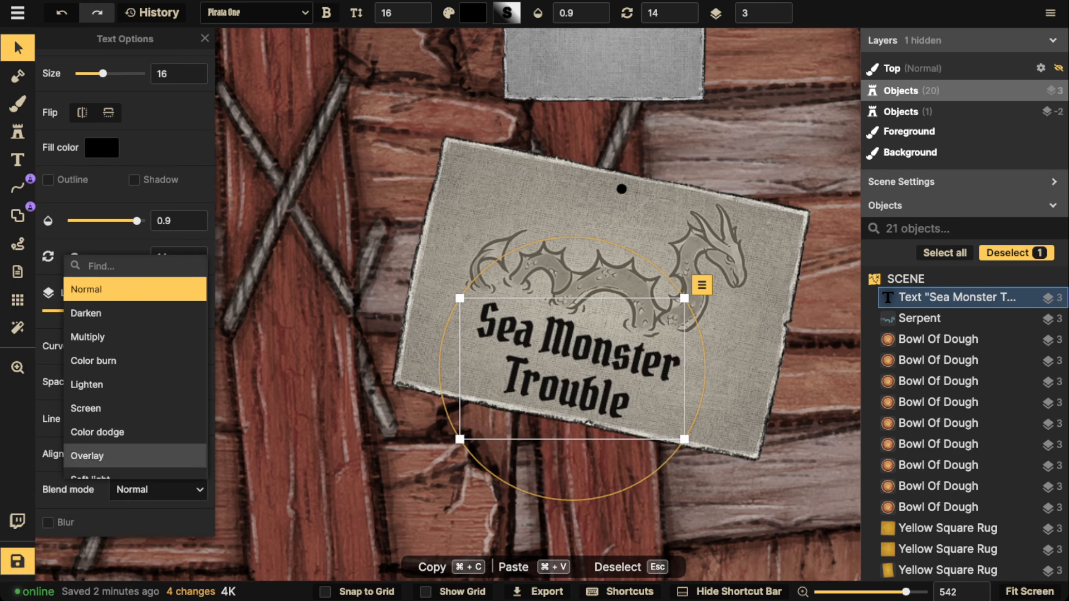
{"action": "left_click", "coordinate": [111, 456]}
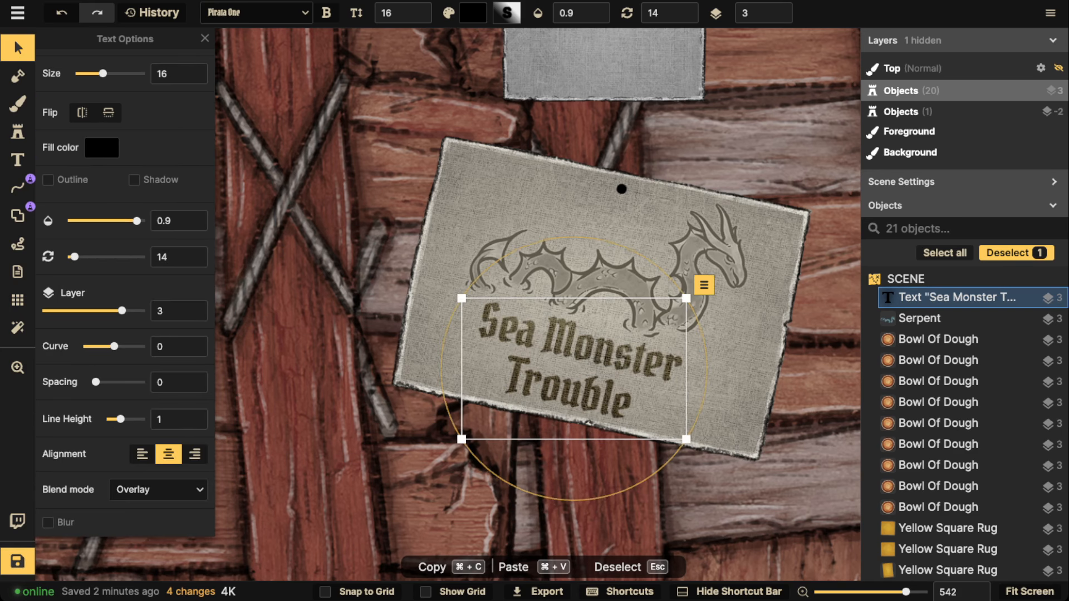
Rotate the "Sea Monster Trouble" text to 13 and shift it slightly to centre it under the serpent
{"action": "left_click_drag", "start_coordinate": [706, 357], "coordinate": [706, 354]}
{"action": "left_click_drag", "start_coordinate": [582, 376], "coordinate": [590, 377]}
{"action": "scroll", "coordinate": [584, 374], "scroll_direction": "up", "scroll_amount": 5}
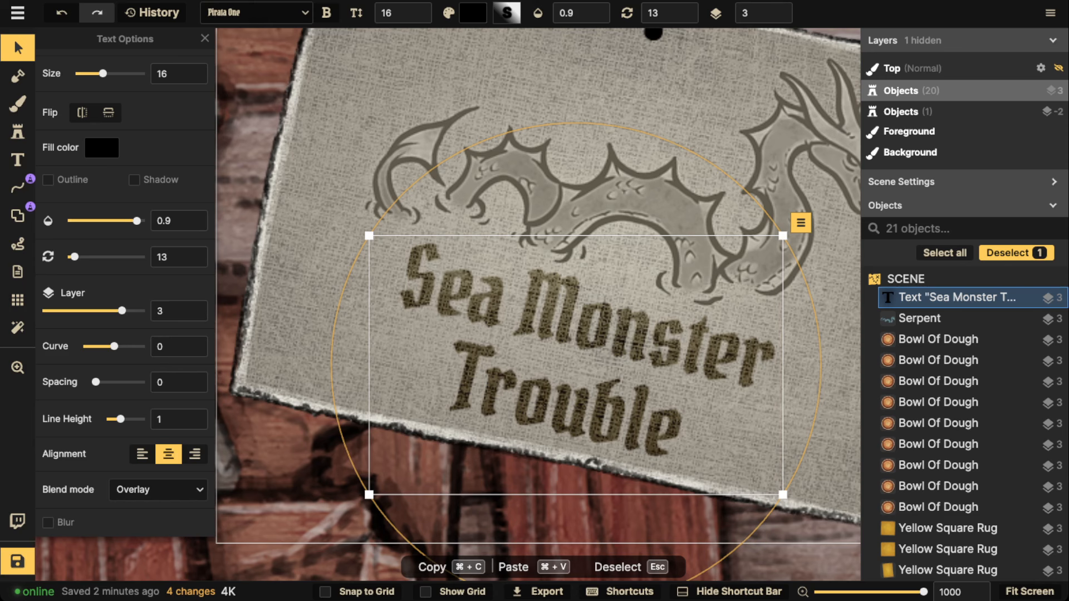
{"action": "left_click_drag", "start_coordinate": [576, 365], "coordinate": [581, 366]}
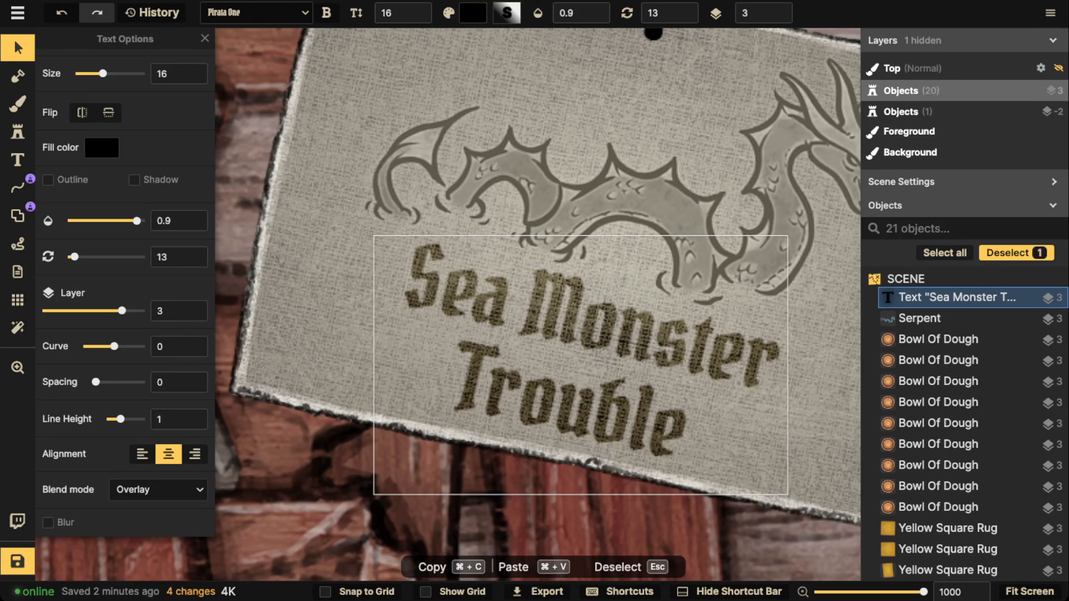
{"action": "scroll", "coordinate": [581, 366], "scroll_direction": "down", "scroll_amount": 3}
{"action": "left_click", "coordinate": [919, 318]}
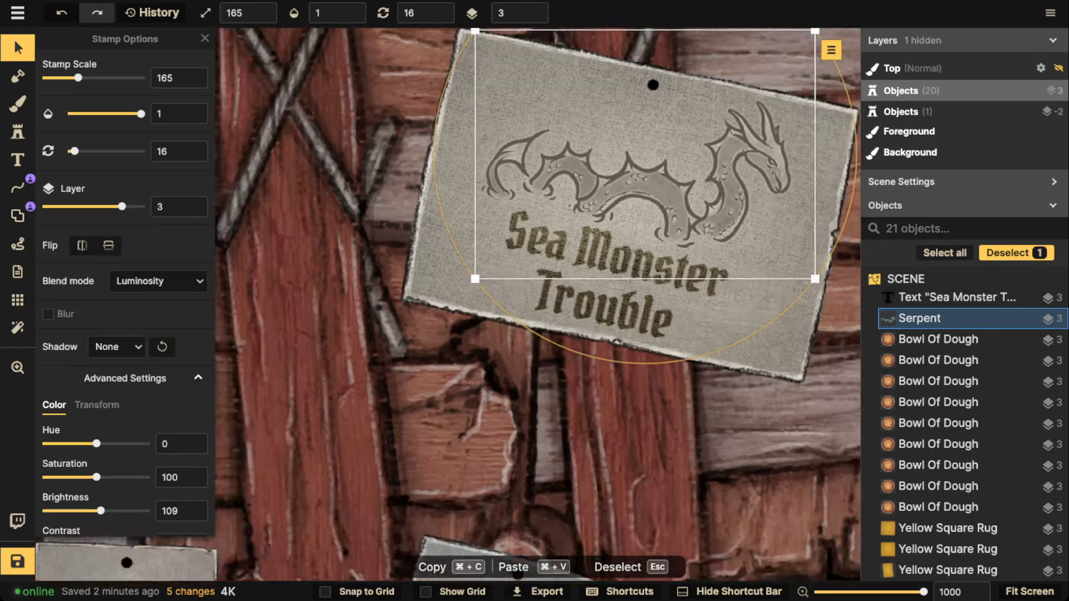
{"action": "scroll", "coordinate": [570, 223], "scroll_direction": "down", "scroll_amount": 10}
{"action": "key", "text": "Escape"}
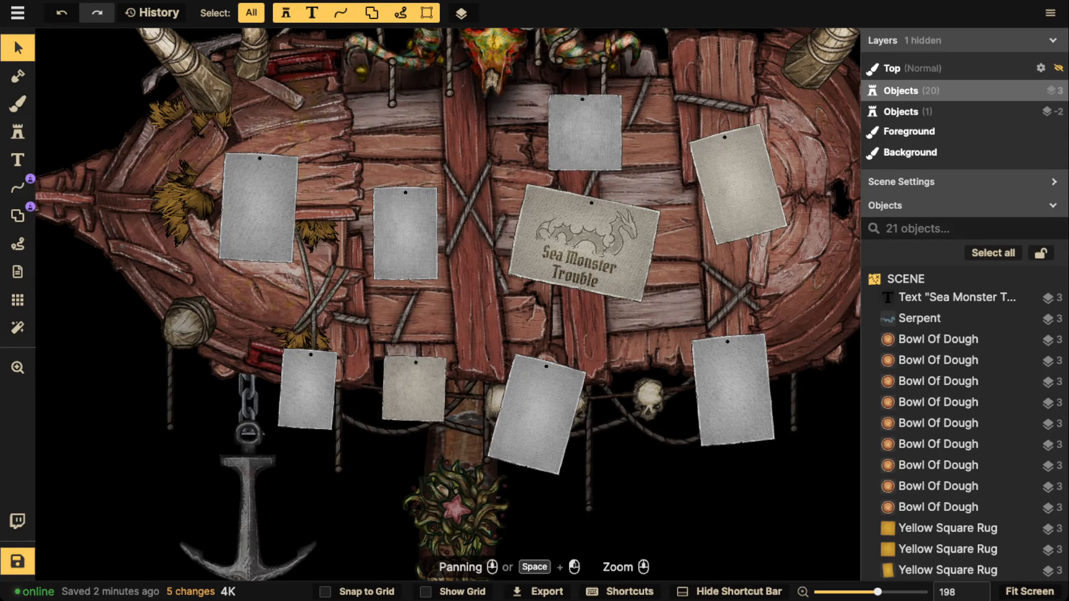
Search all Inkarnate stamps for "whale" and choose the whale set from the Parchment World decorations
{"action": "left_click", "coordinate": [18, 132]}
{"action": "left_click", "coordinate": [72, 109]}
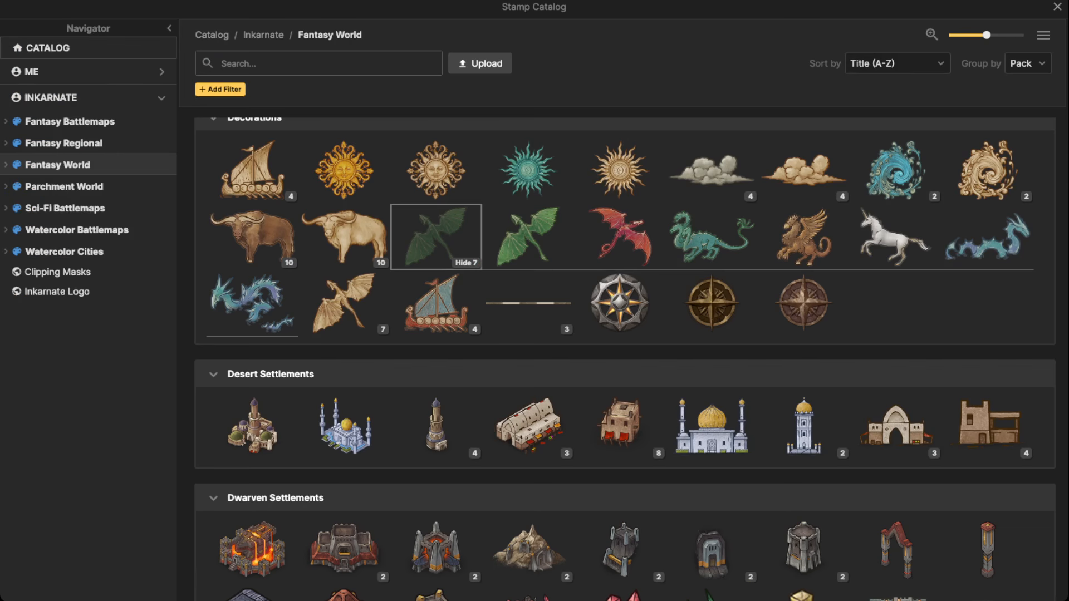
{"action": "type", "text": "whale"}
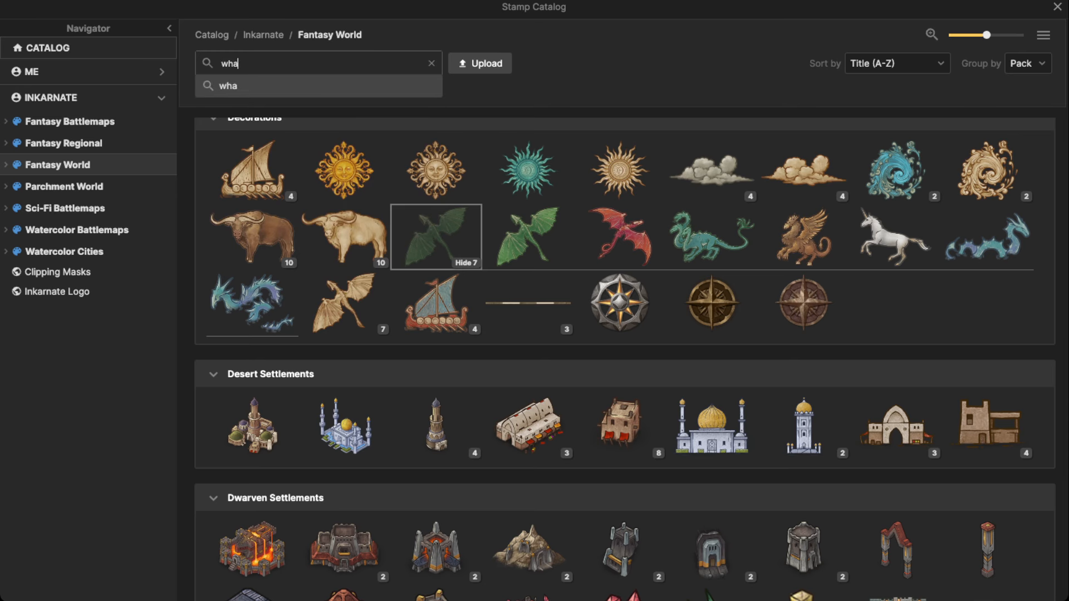
{"action": "key", "text": "Return"}
{"action": "left_click", "coordinate": [264, 35]}
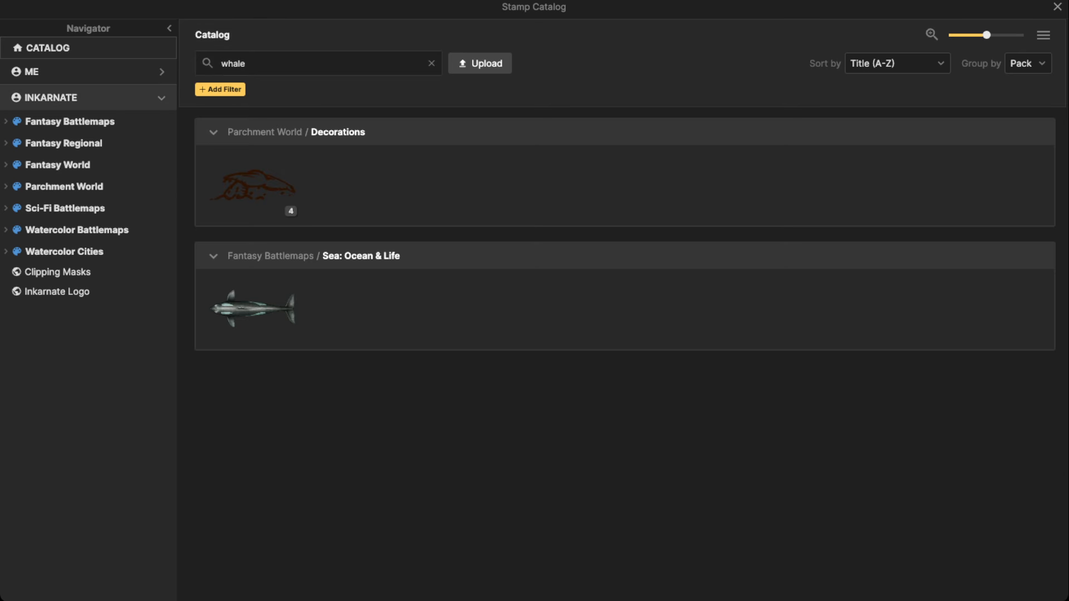
{"action": "mouse_move", "coordinate": [252, 186]}
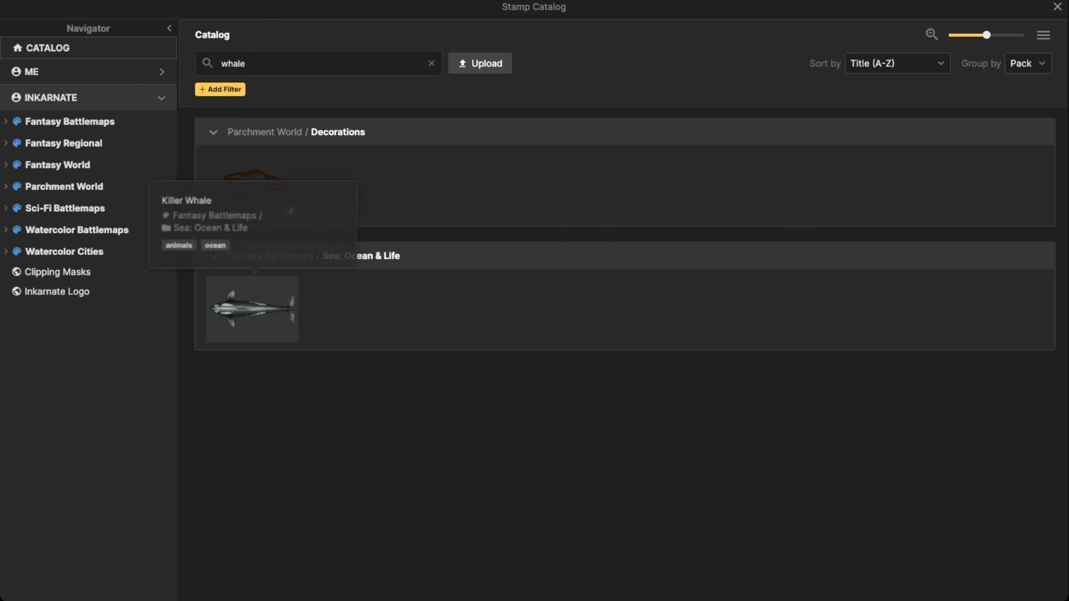
{"action": "left_click", "coordinate": [252, 186]}
Place the water-spout variant of the Whale stamp at scale 165 in the upper half of the leftmost large notice
{"action": "scroll", "coordinate": [337, 273], "scroll_direction": "down", "scroll_amount": 1, "text": "alt"}
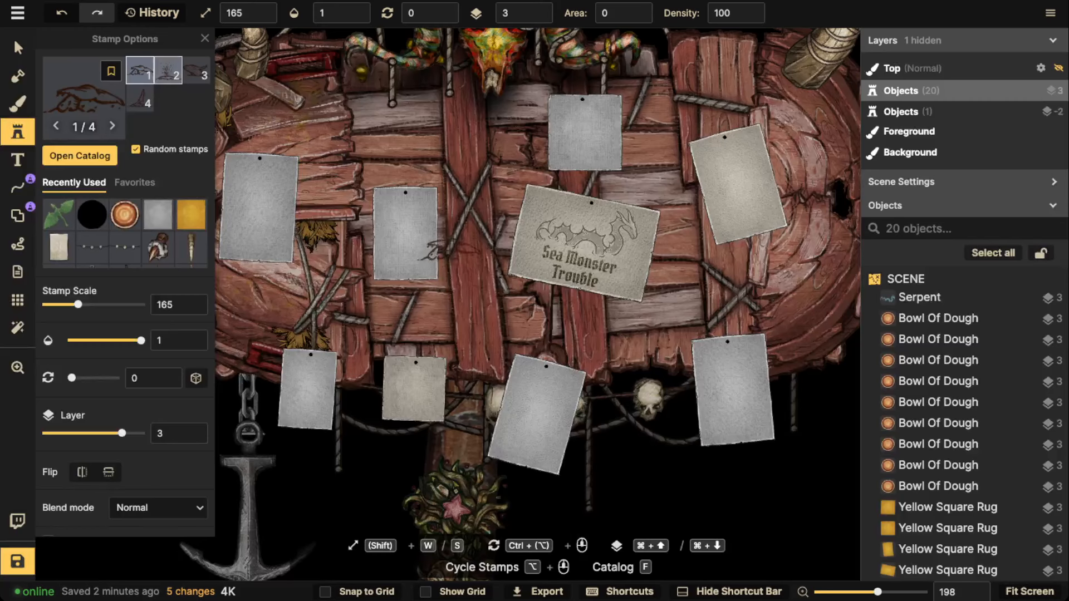
{"action": "scroll", "coordinate": [337, 273], "scroll_direction": "up", "scroll_amount": 5}
{"action": "left_click_drag", "start_coordinate": [430, 171], "coordinate": [620, 291]}
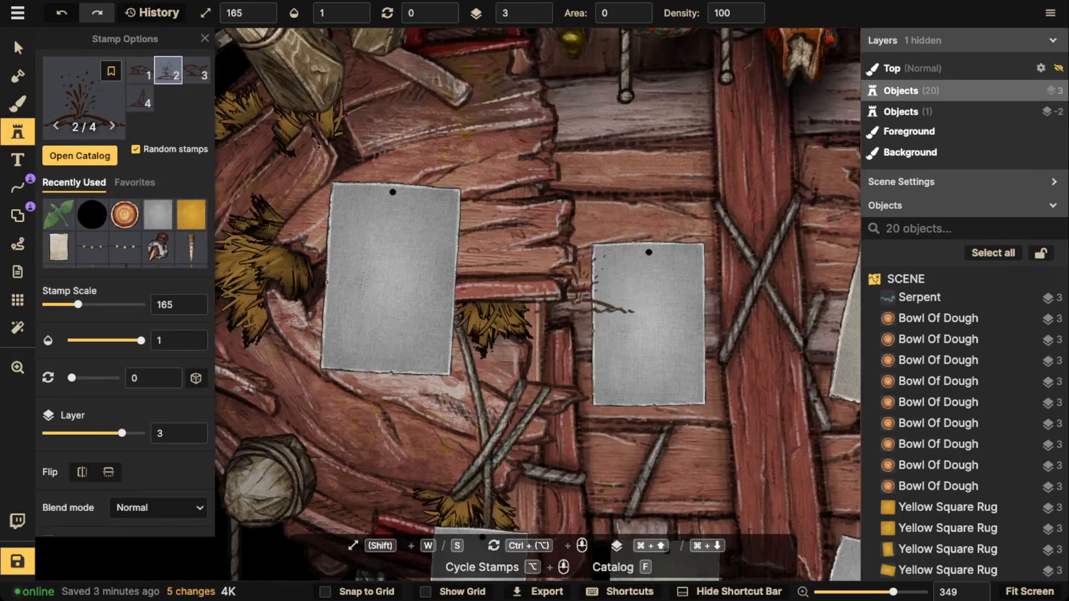
{"action": "left_click", "coordinate": [396, 241]}
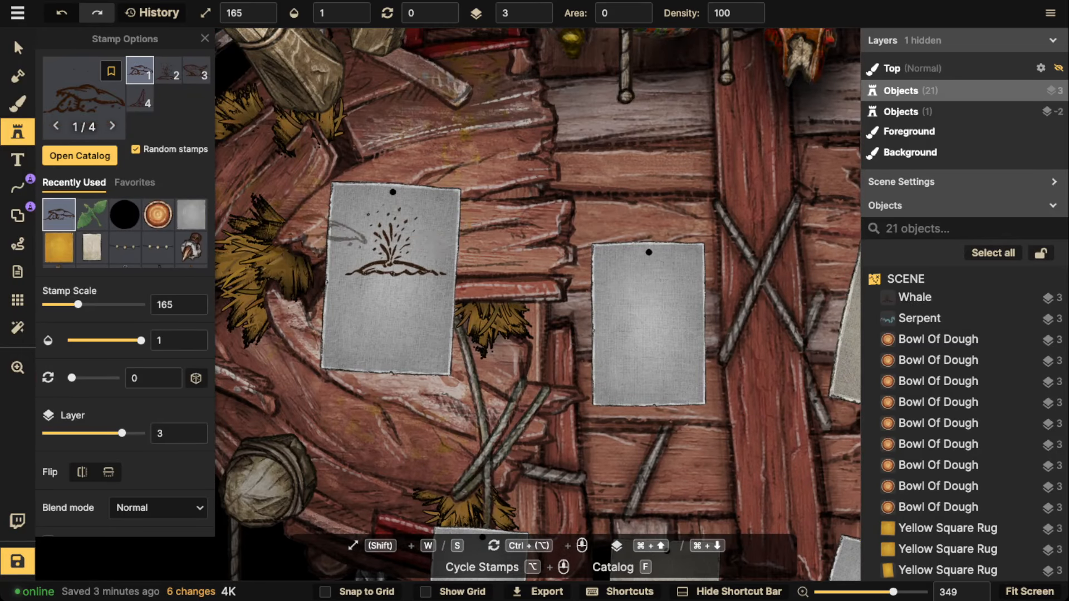
Set the Whale stamp's blend mode to Luminosity, keeping its shadow at None
{"action": "left_click", "coordinate": [18, 48]}
{"action": "left_click", "coordinate": [117, 347]}
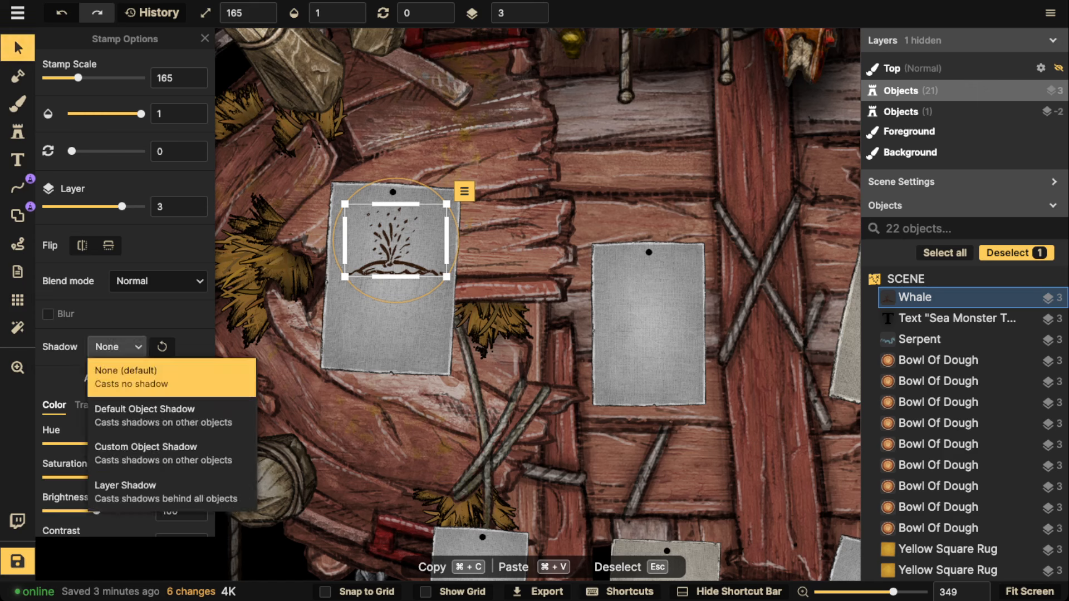
{"action": "left_click", "coordinate": [139, 454]}
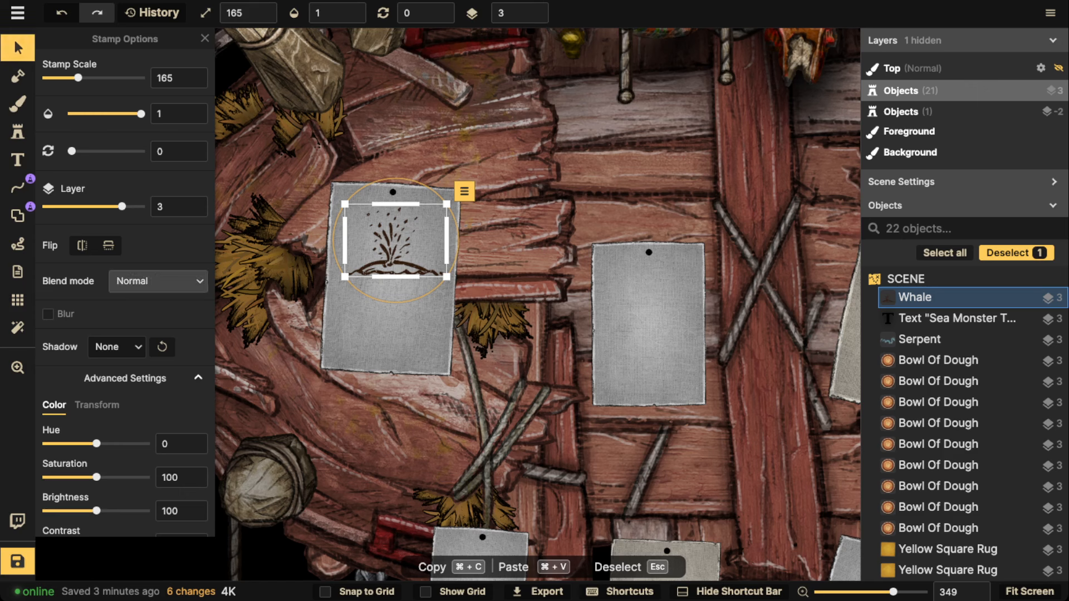
{"action": "left_click", "coordinate": [158, 281]}
{"action": "scroll", "coordinate": [134, 445], "scroll_direction": "down", "scroll_amount": 5}
{"action": "left_click", "coordinate": [95, 503]}
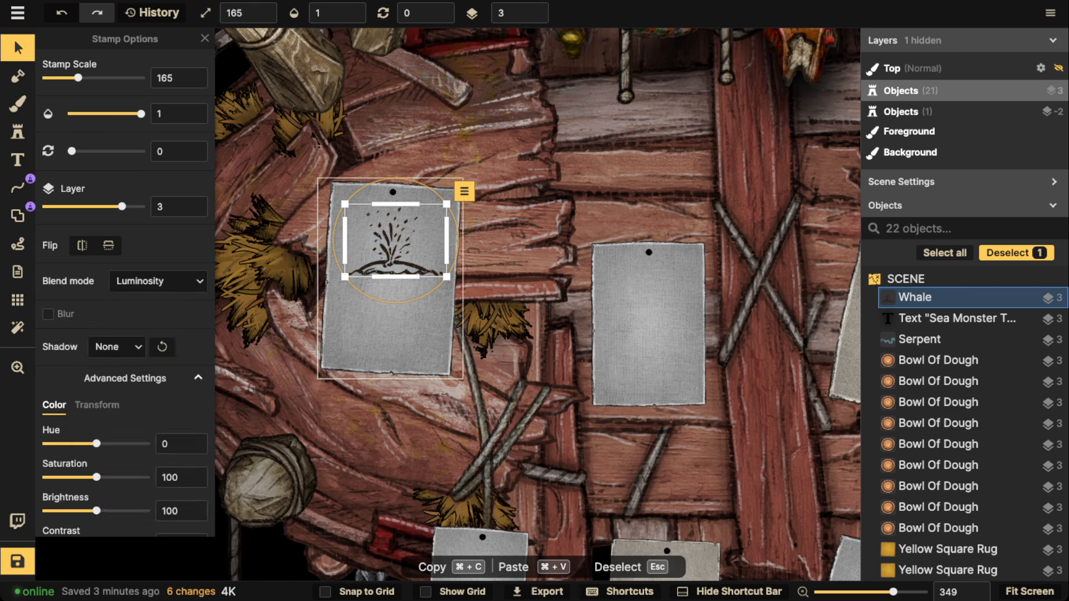
Rotate the Whale stamp to 1 and lower its opacity to 0.61, adjusting its position on the notice
{"action": "left_click_drag", "start_coordinate": [334, 242], "coordinate": [333, 240]}
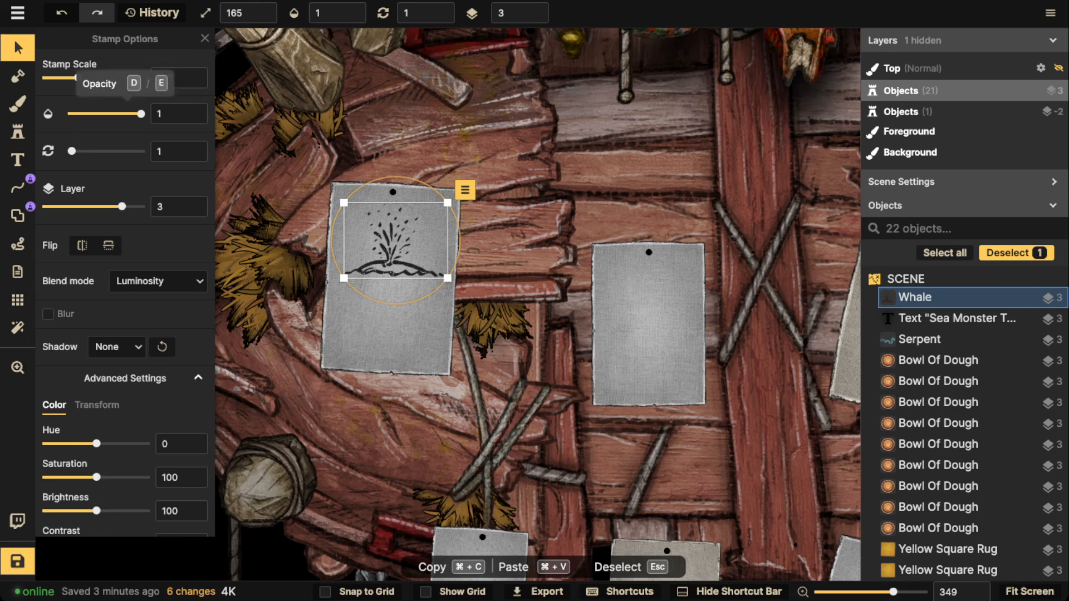
{"action": "left_click_drag", "start_coordinate": [140, 113], "coordinate": [126, 113]}
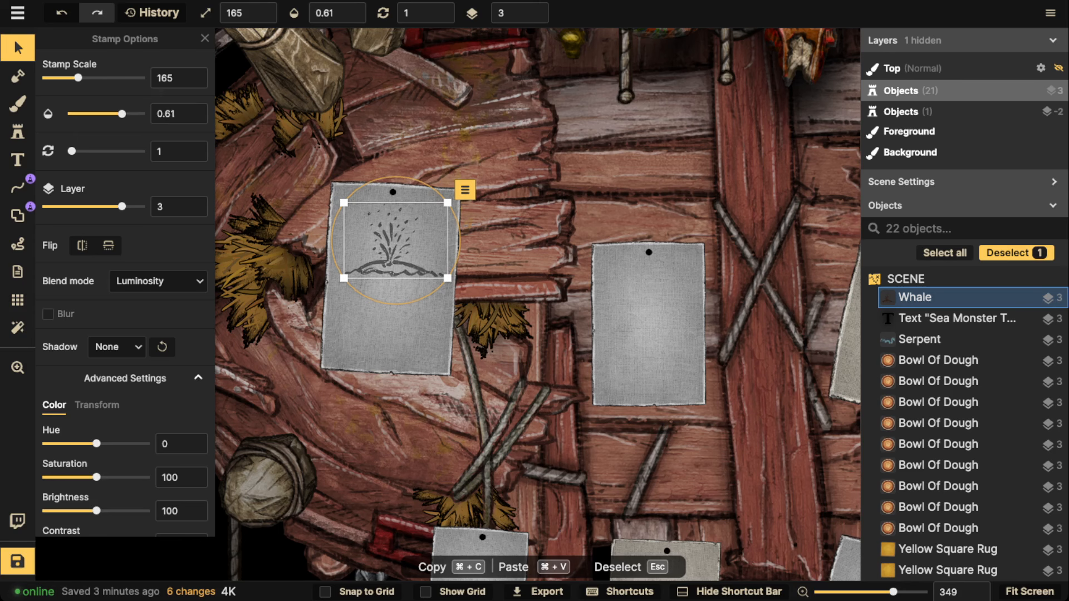
{"action": "left_click_drag", "start_coordinate": [395, 245], "coordinate": [332, 235]}
Add a size 11 text reading "Whale", rotated to 358, below the water spout on the leftmost large notice
{"action": "key", "text": "t"}
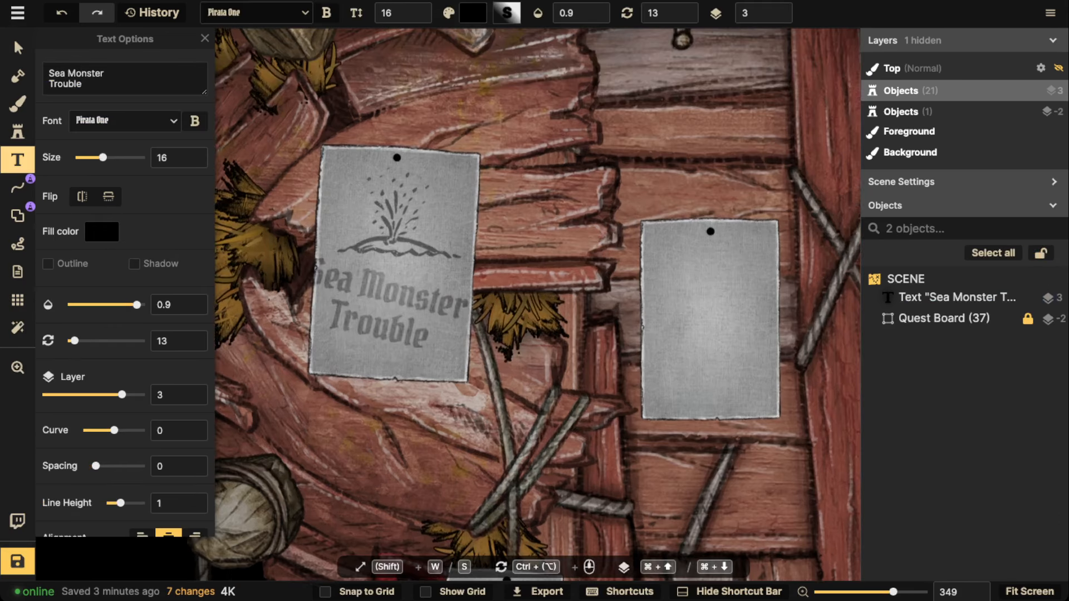
{"action": "key", "text": "s"}
{"action": "key", "text": "s"}
{"action": "key", "text": "s"}
{"action": "key", "text": "s"}
{"action": "key", "text": "s"}
{"action": "left_click", "coordinate": [387, 322]}
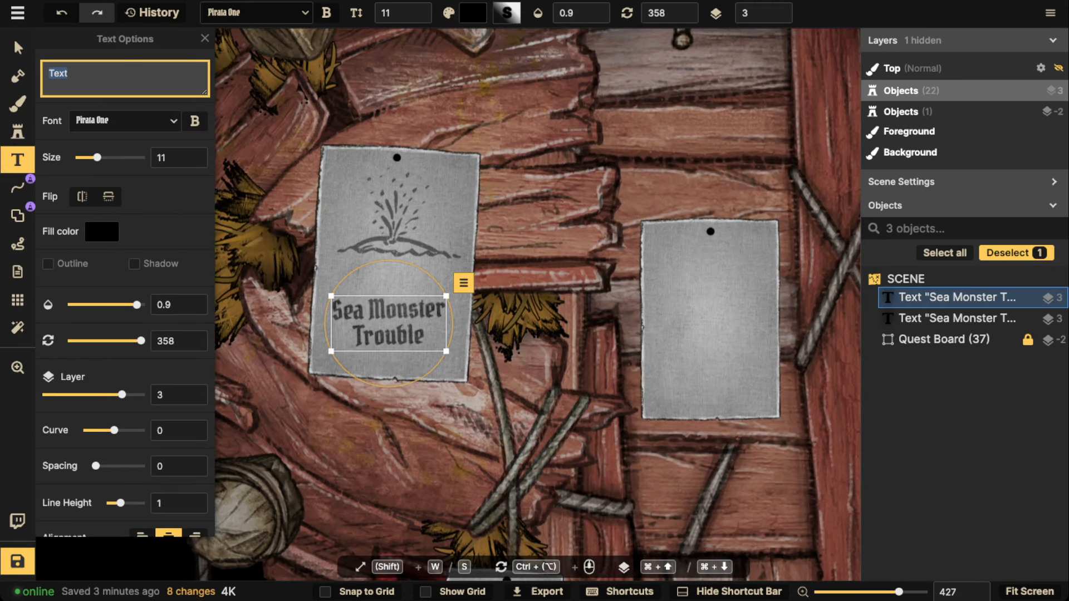
{"action": "type", "text": "Whale"}
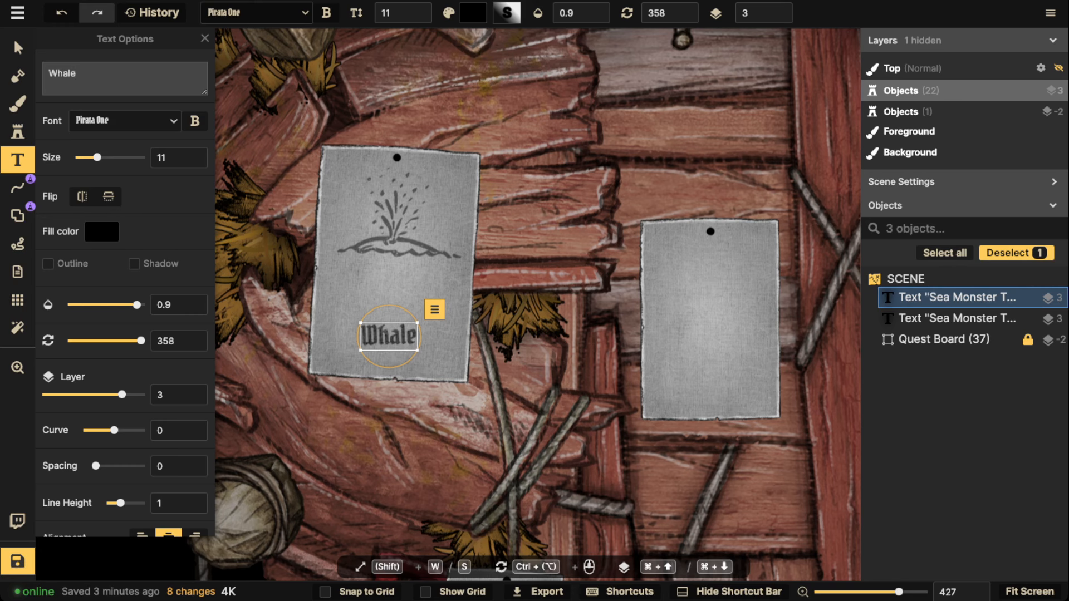
{"action": "scroll", "coordinate": [438, 363], "scroll_direction": "down", "scroll_amount": 5}
{"action": "left_click", "coordinate": [577, 336]}
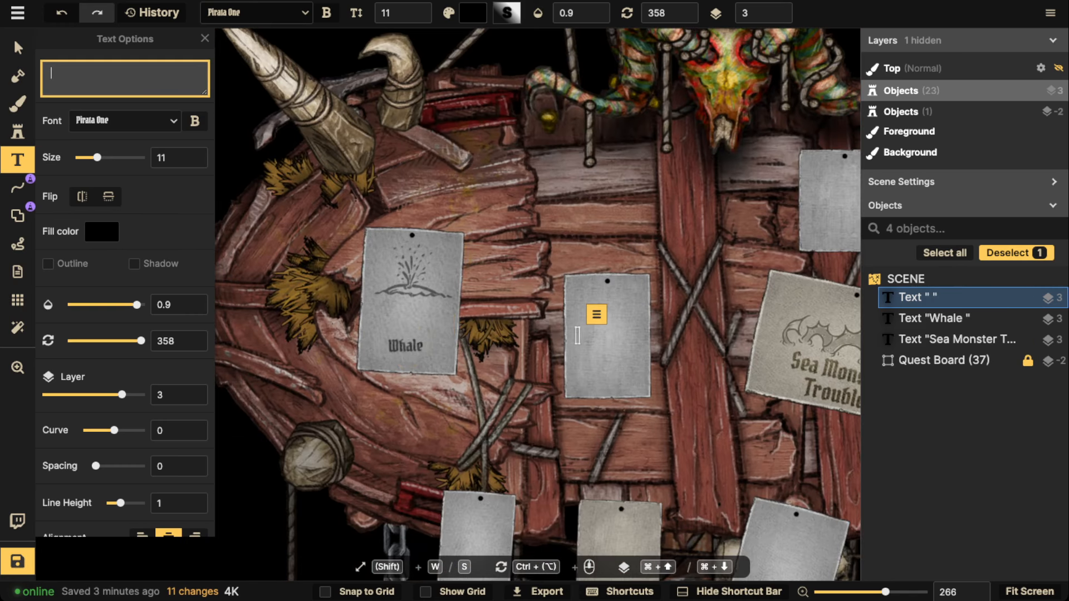
{"action": "key", "text": "Escape"}
Replace the "Whale" text on the leftmost large notice with "WHALE HUNT!!!" on two lines
{"action": "left_click", "coordinate": [407, 346]}
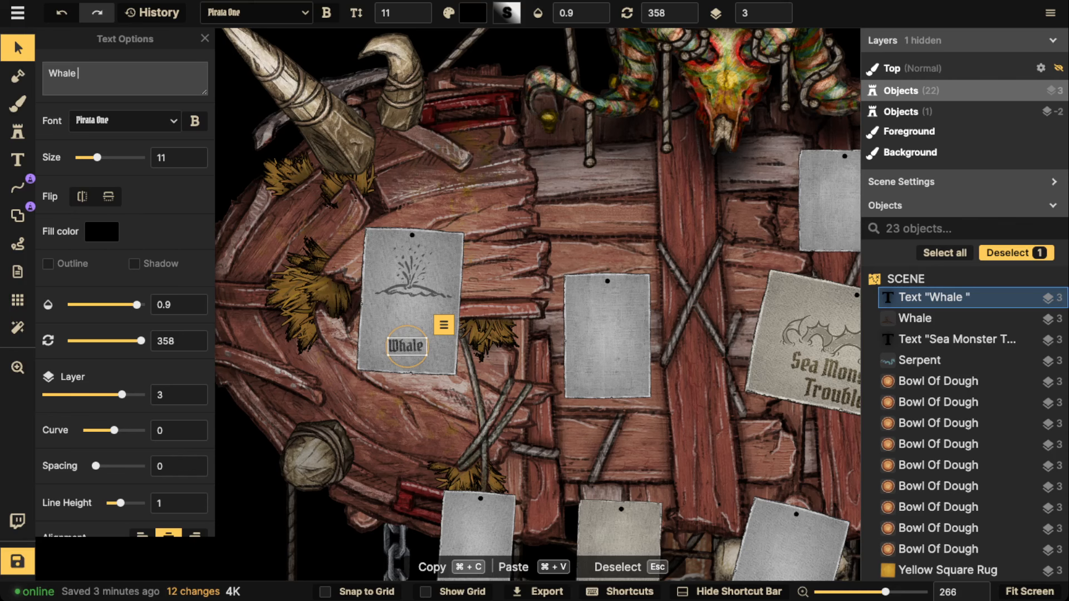
{"action": "key", "text": "BackSpace"}
{"action": "key", "text": "BackSpace"}
{"action": "key", "text": "BackSpace"}
{"action": "key", "text": "BackSpace"}
{"action": "key", "text": "BackSpace"}
{"action": "type", "text": "W"}
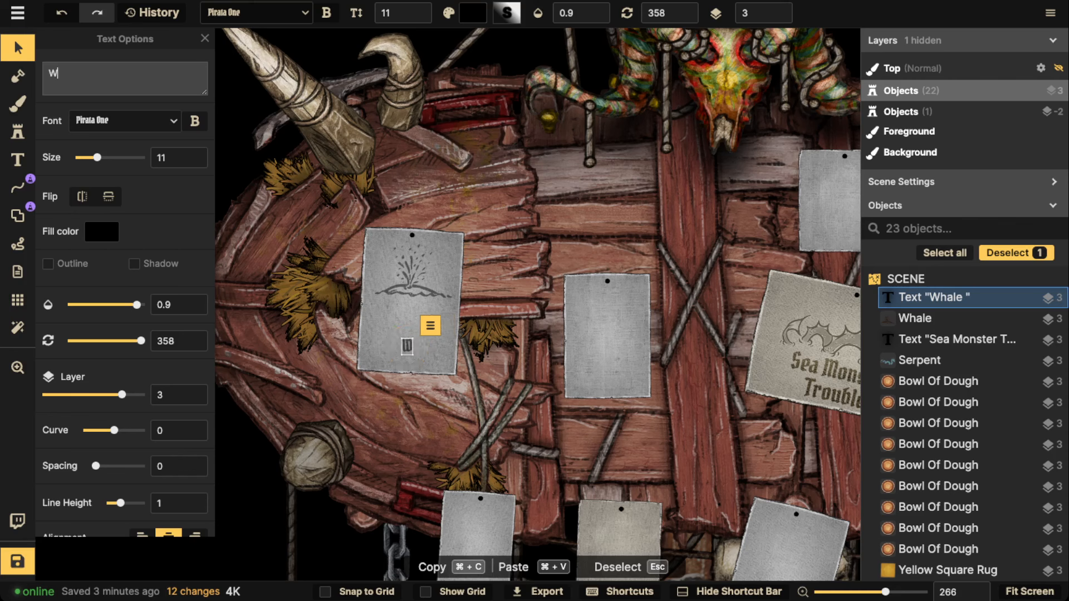
{"action": "type", "text": "HATLE"}
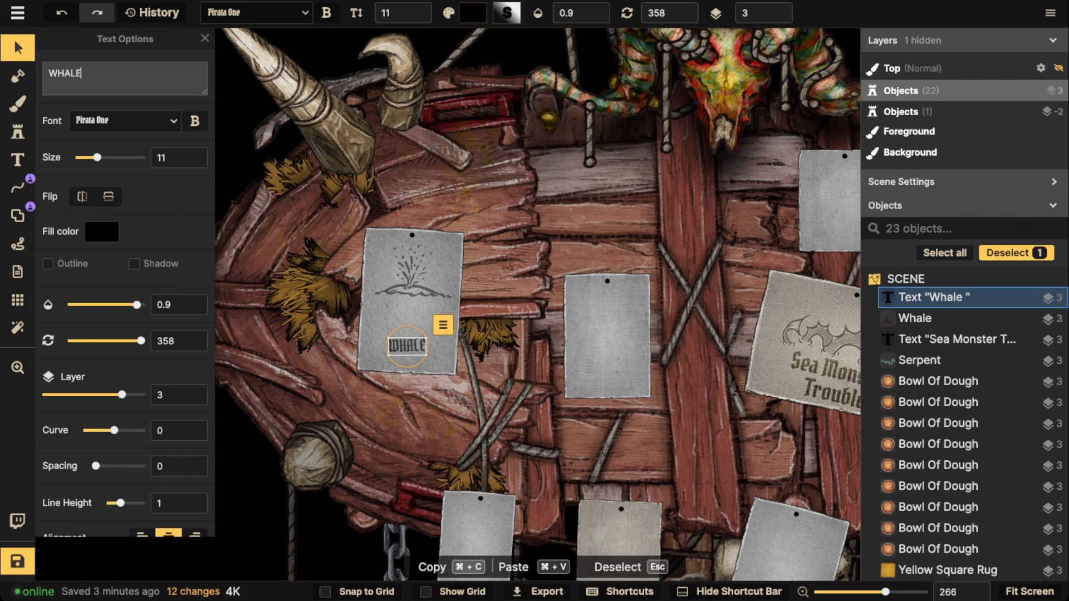
{"action": "key", "text": "Return"}
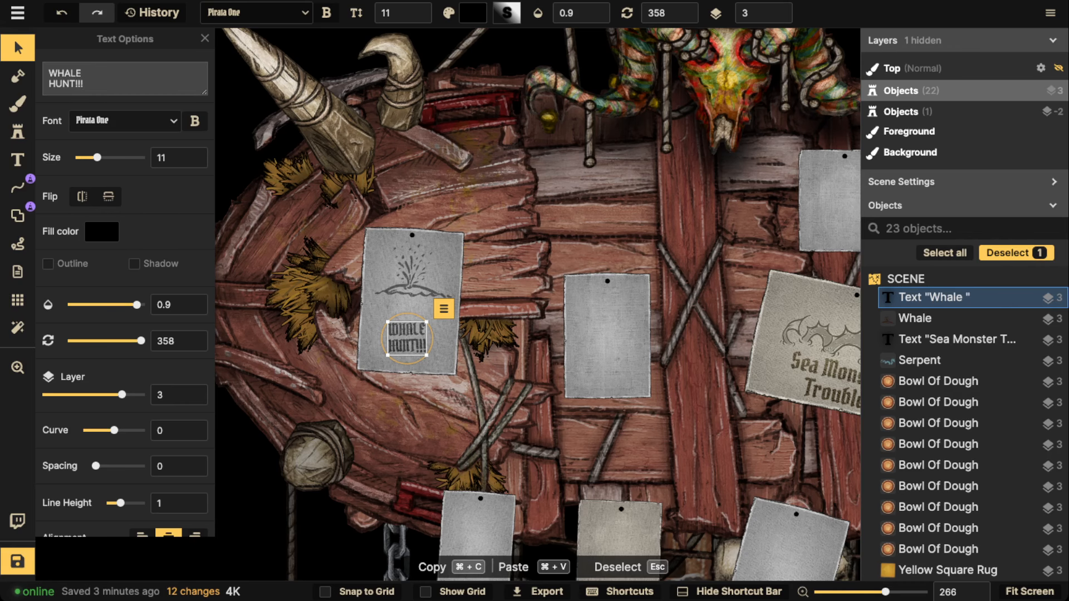
Enlarge the "WHALE HUNT!!!" text to size 18 and position it below the water spout
{"action": "scroll", "coordinate": [414, 363], "scroll_direction": "up", "scroll_amount": 5}
{"action": "left_click_drag", "start_coordinate": [434, 351], "coordinate": [475, 385]}
{"action": "left_click_drag", "start_coordinate": [423, 340], "coordinate": [412, 325]}
{"action": "scroll", "coordinate": [126, 301], "scroll_direction": "down", "scroll_amount": 3}
{"action": "scroll", "coordinate": [125, 301], "scroll_direction": "up", "scroll_amount": 3}
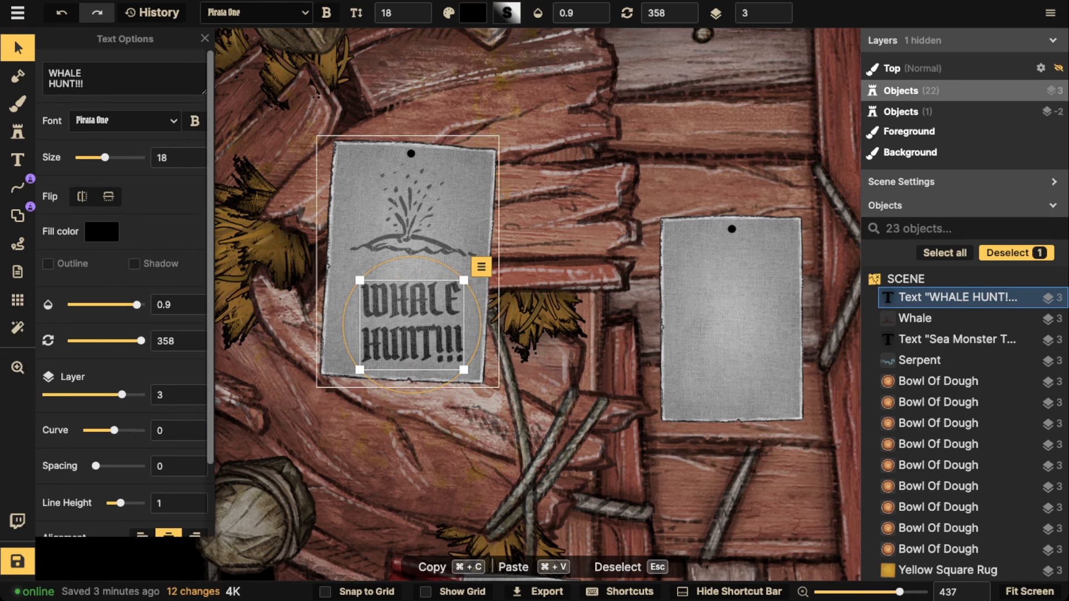
Rotate the "WHALE HUNT!!!" text to 4, lower its opacity to 0.54, and recentre it on the notice
{"action": "left_click", "coordinate": [72, 340]}
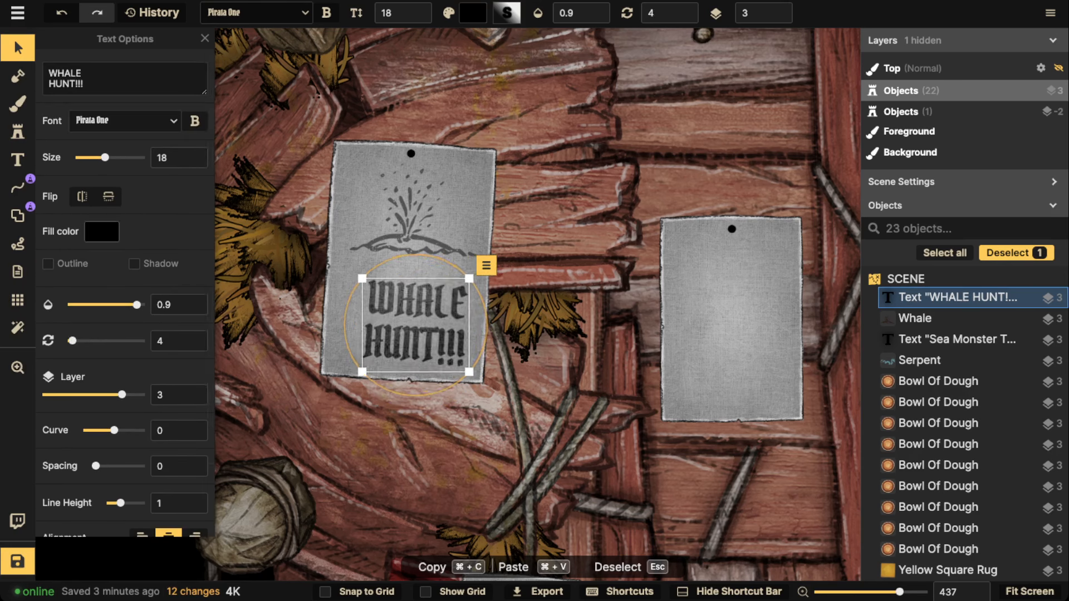
{"action": "left_click", "coordinate": [118, 305]}
{"action": "left_click_drag", "start_coordinate": [415, 325], "coordinate": [406, 319]}
{"action": "key", "text": "Escape"}
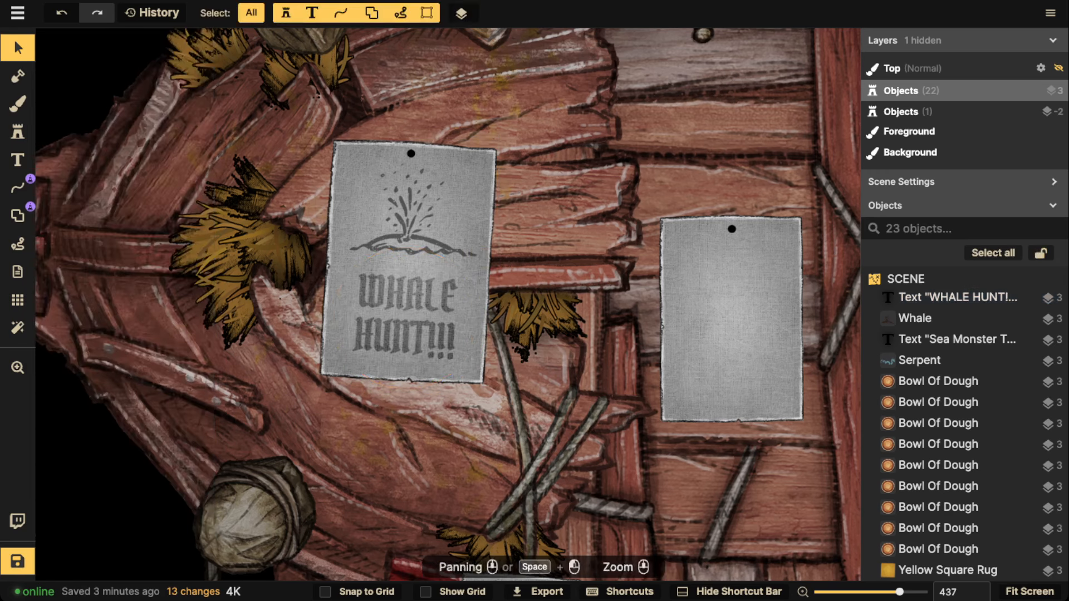
{"action": "scroll", "coordinate": [284, 237], "scroll_direction": "down", "scroll_amount": 5}
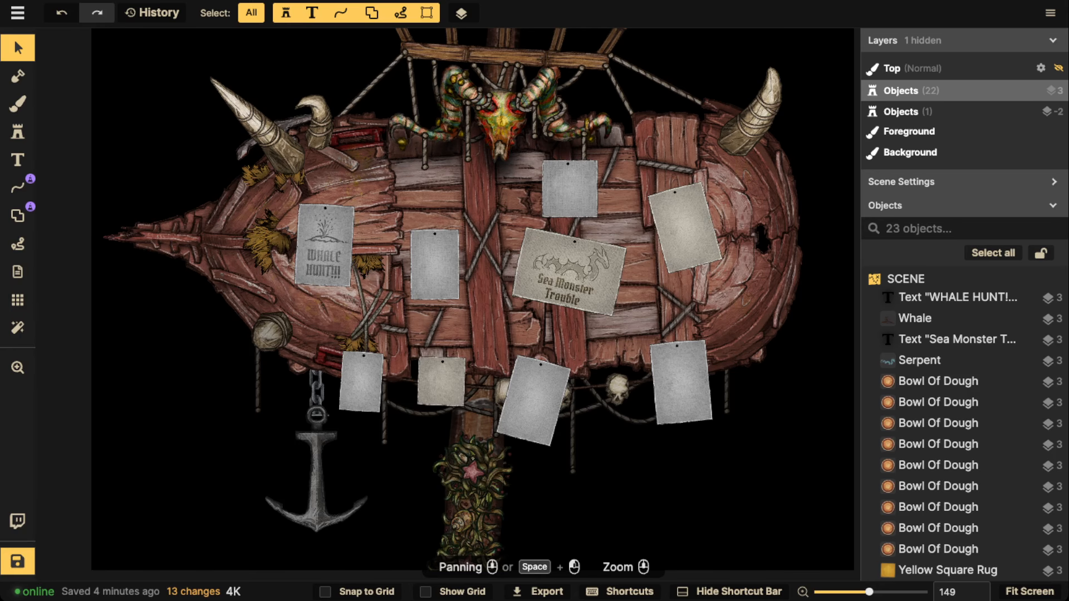
{"action": "left_click_drag", "start_coordinate": [324, 264], "coordinate": [312, 258]}
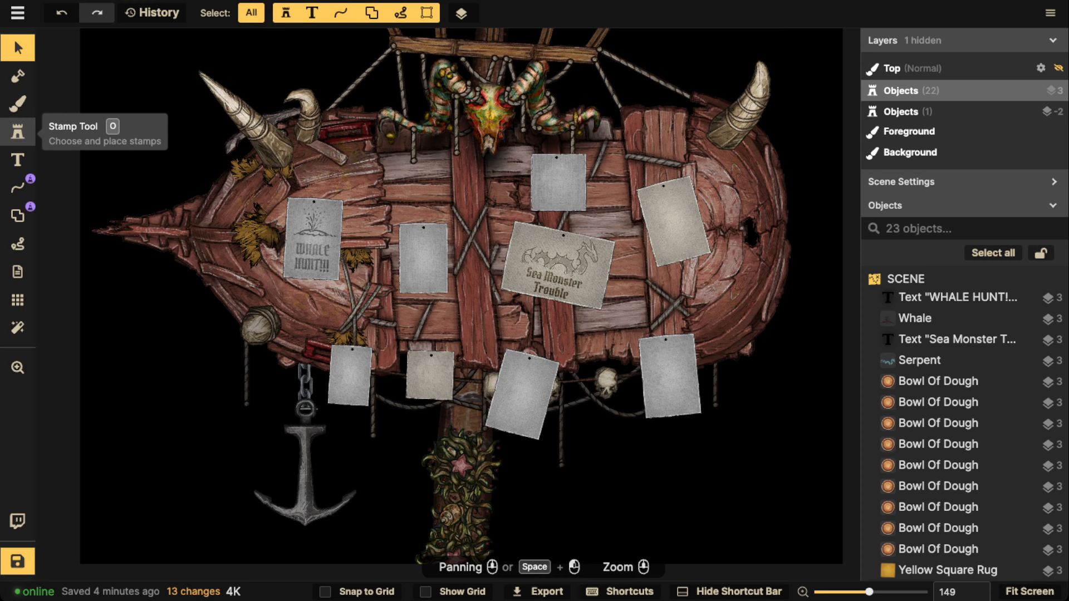
Show the full Parchment World stamp collection, clearing the whale search and expanding all assets
{"action": "left_click", "coordinate": [18, 132]}
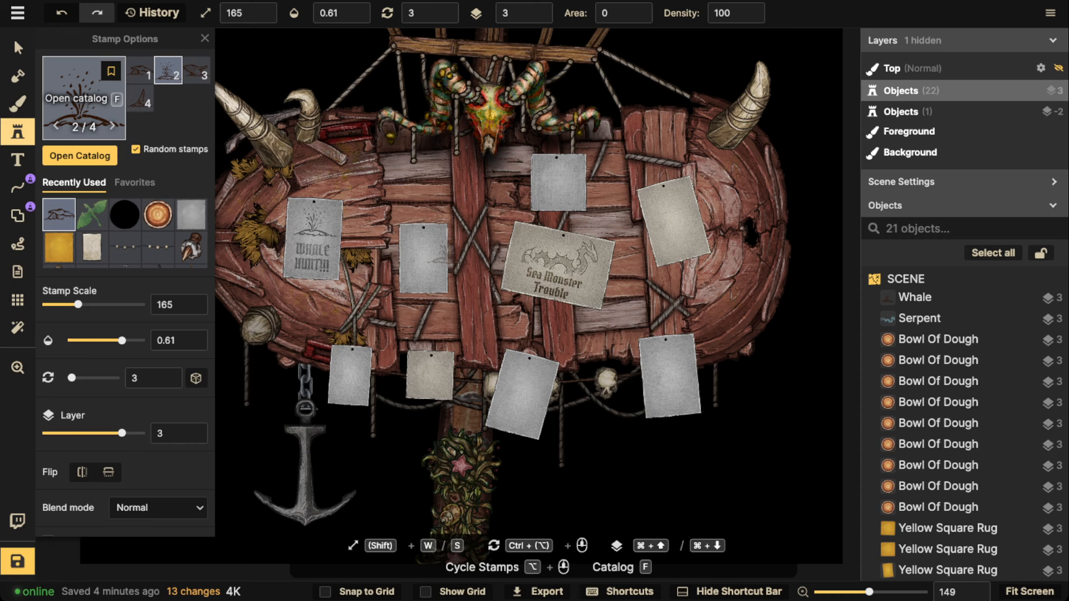
{"action": "left_click", "coordinate": [84, 99]}
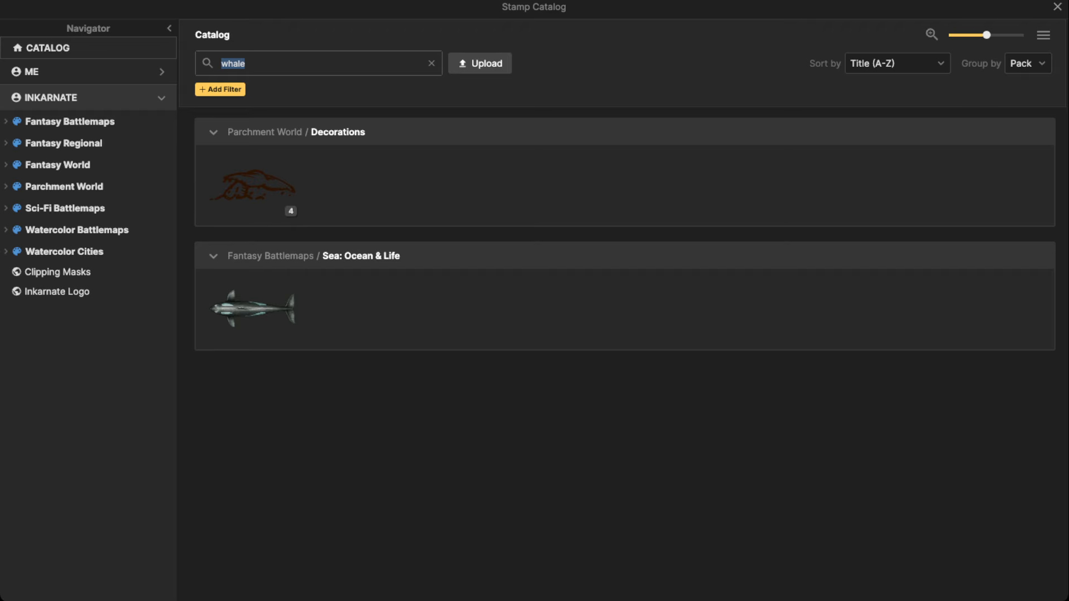
{"action": "left_click", "coordinate": [64, 187]}
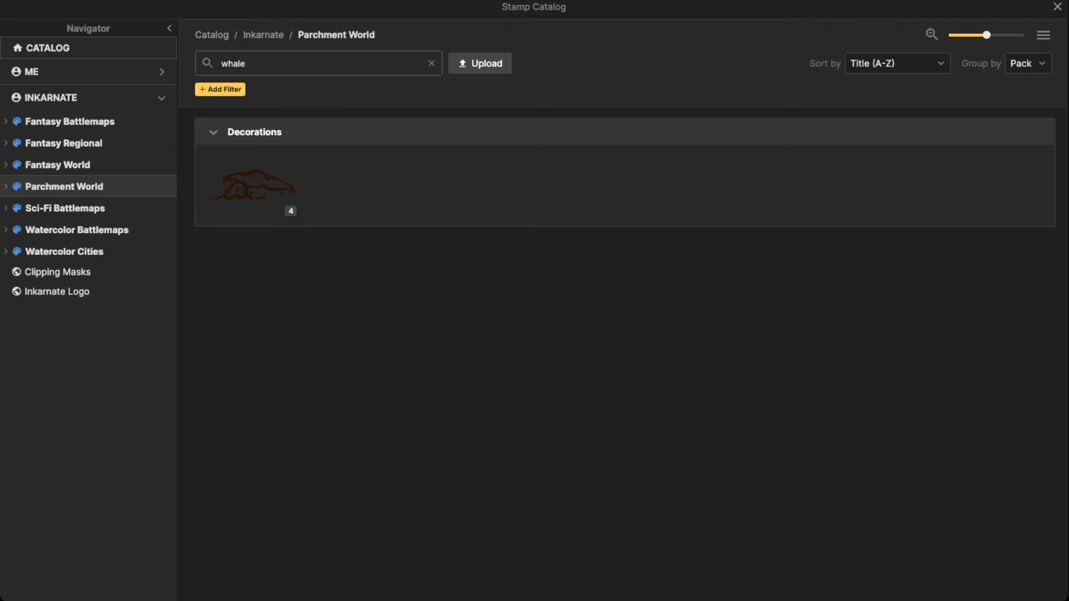
{"action": "left_click", "coordinate": [431, 63]}
{"action": "left_click", "coordinate": [1043, 35]}
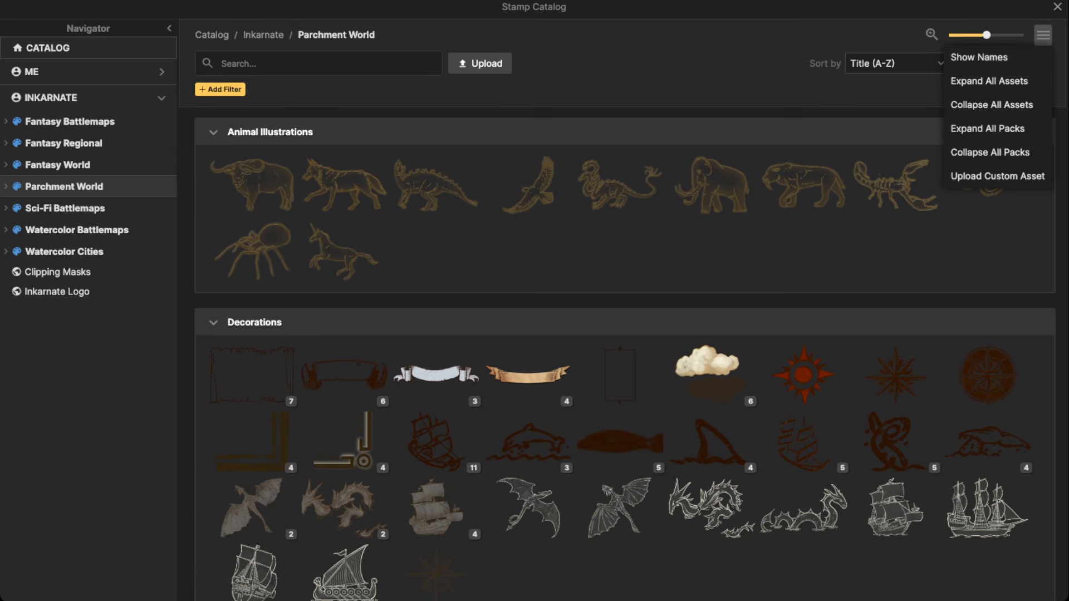
{"action": "left_click", "coordinate": [990, 81]}
Find the beer-mug Tavern Icon among the Parchment World stamps and choose it
{"action": "scroll", "coordinate": [992, 105], "scroll_direction": "down", "scroll_amount": 20}
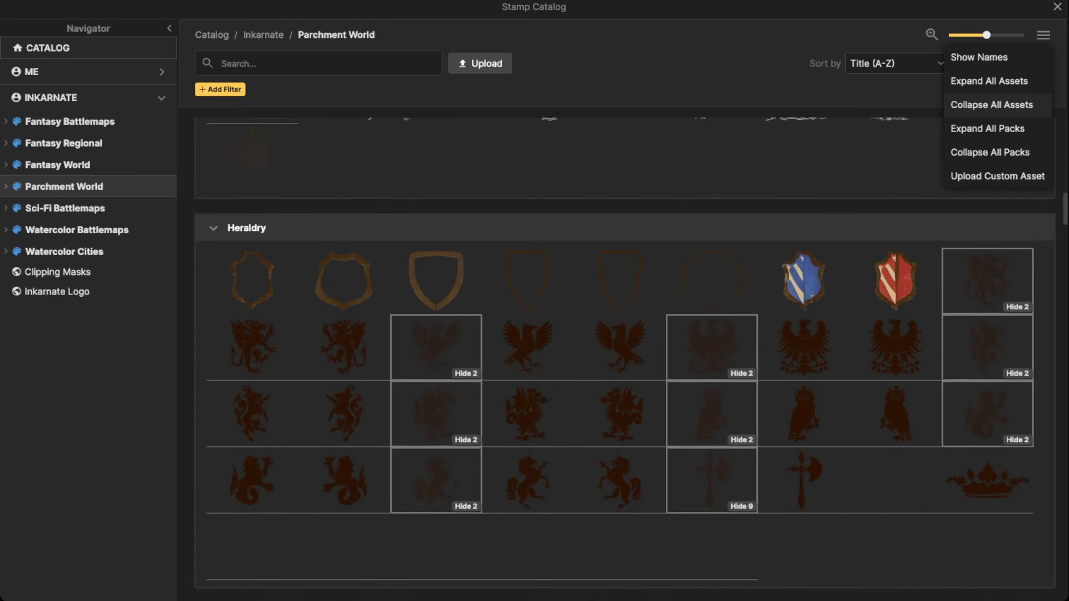
{"action": "scroll", "coordinate": [992, 104], "scroll_direction": "down", "scroll_amount": 10}
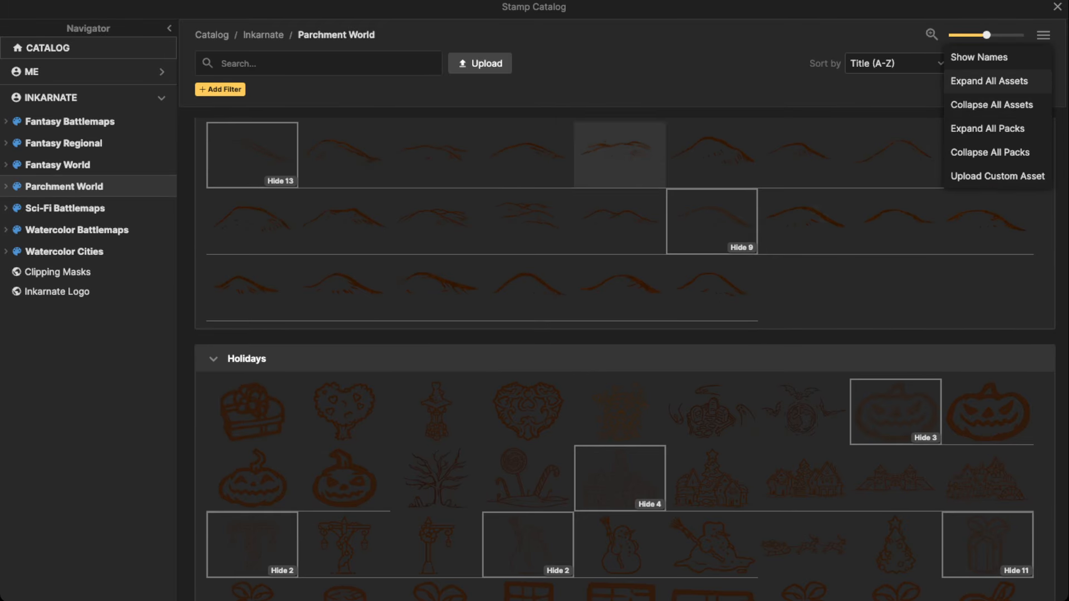
{"action": "scroll", "coordinate": [989, 81], "scroll_direction": "down", "scroll_amount": 15}
{"action": "scroll", "coordinate": [989, 81], "scroll_direction": "down", "scroll_amount": 15}
{"action": "scroll", "coordinate": [436, 262], "scroll_direction": "down", "scroll_amount": 15}
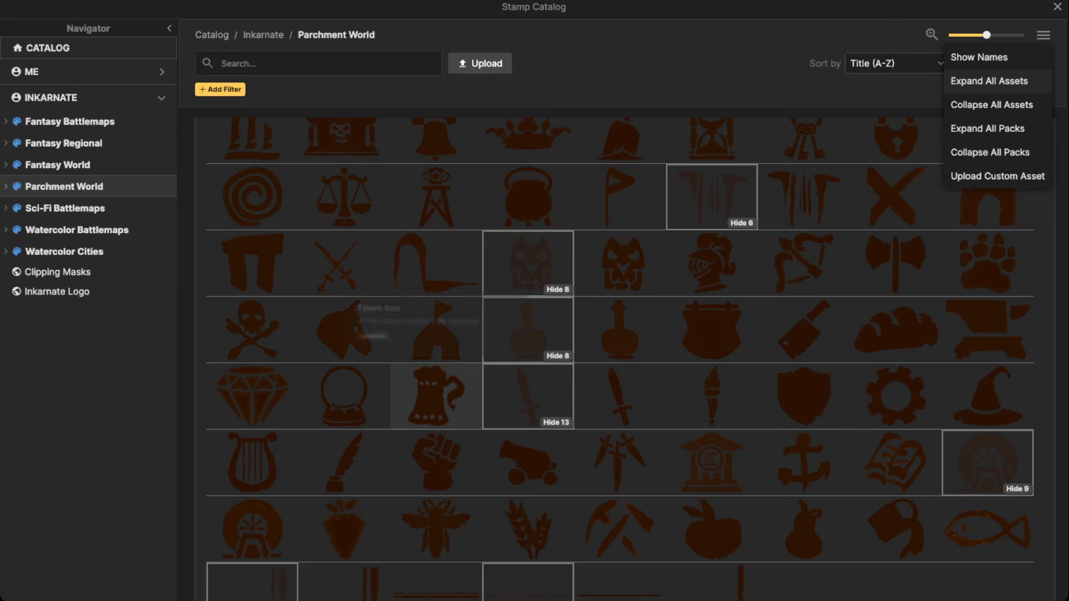
{"action": "left_click", "coordinate": [436, 393]}
Place the mug stamp at scale 235 on the upper half of the blank notice beside the whale notice
{"action": "scroll", "coordinate": [431, 250], "scroll_direction": "up", "scroll_amount": 5}
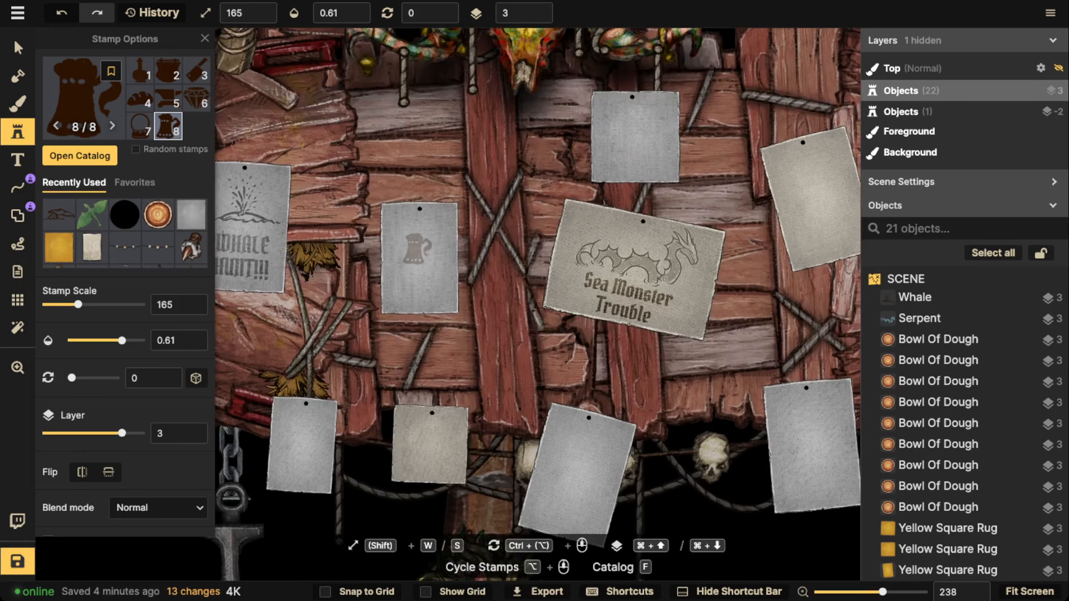
{"action": "key", "text": "w"}
{"action": "key", "text": "w"}
{"action": "key", "text": "w"}
{"action": "key", "text": "w"}
{"action": "key", "text": "w"}
{"action": "key", "text": "w"}
{"action": "key", "text": "w"}
{"action": "left_click", "coordinate": [421, 246]}
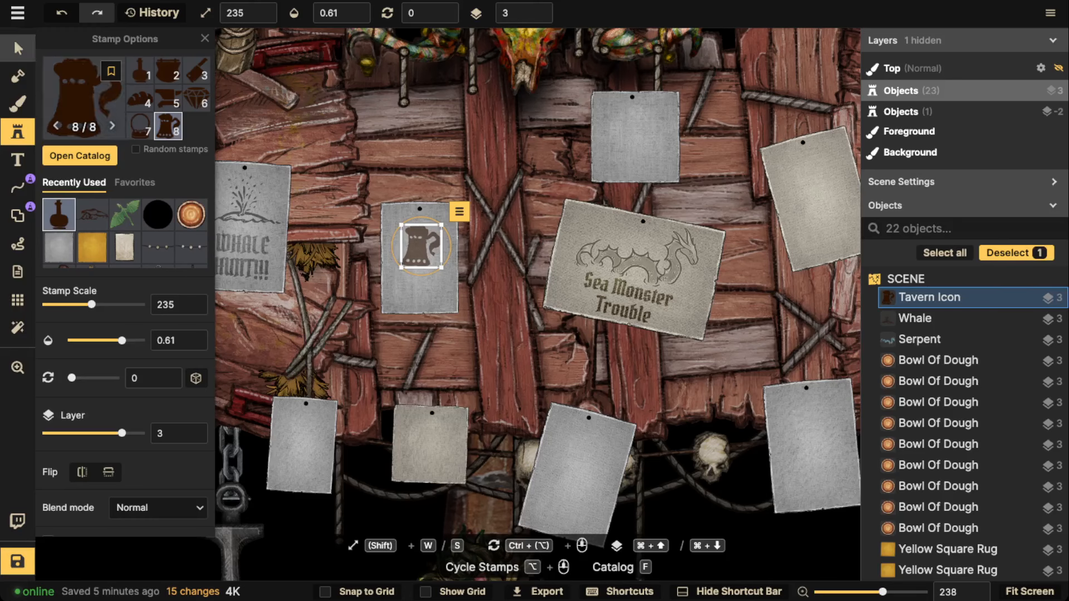
Set the mug stamp's blend mode to Luminosity
{"action": "left_click", "coordinate": [17, 48]}
{"action": "scroll", "coordinate": [158, 236], "scroll_direction": "down", "scroll_amount": 2}
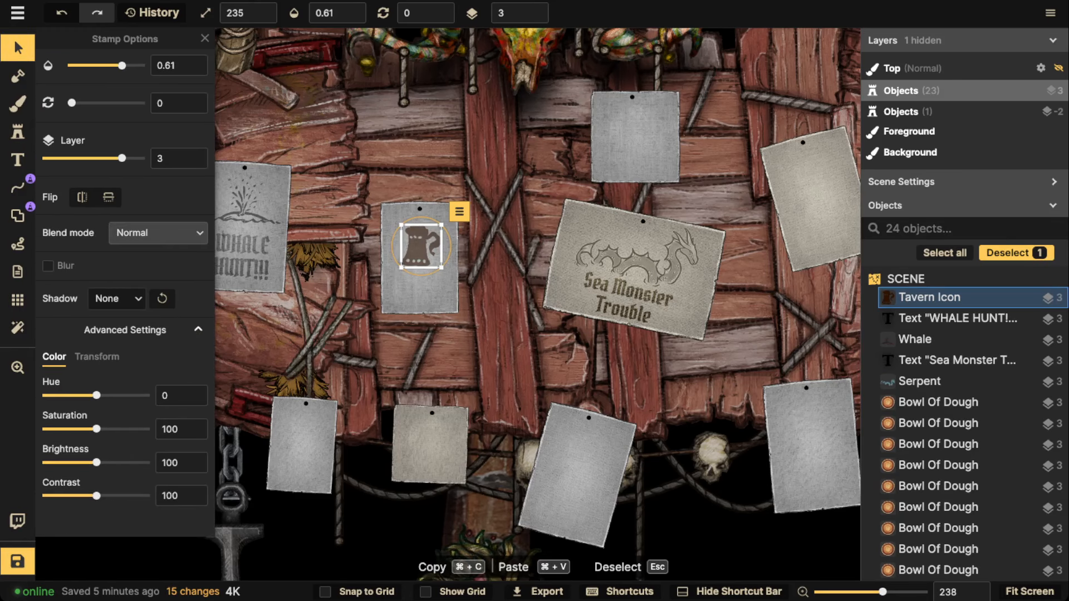
{"action": "left_click", "coordinate": [158, 233]}
{"action": "left_click", "coordinate": [83, 454]}
{"action": "scroll", "coordinate": [396, 270], "scroll_direction": "up", "scroll_amount": 5}
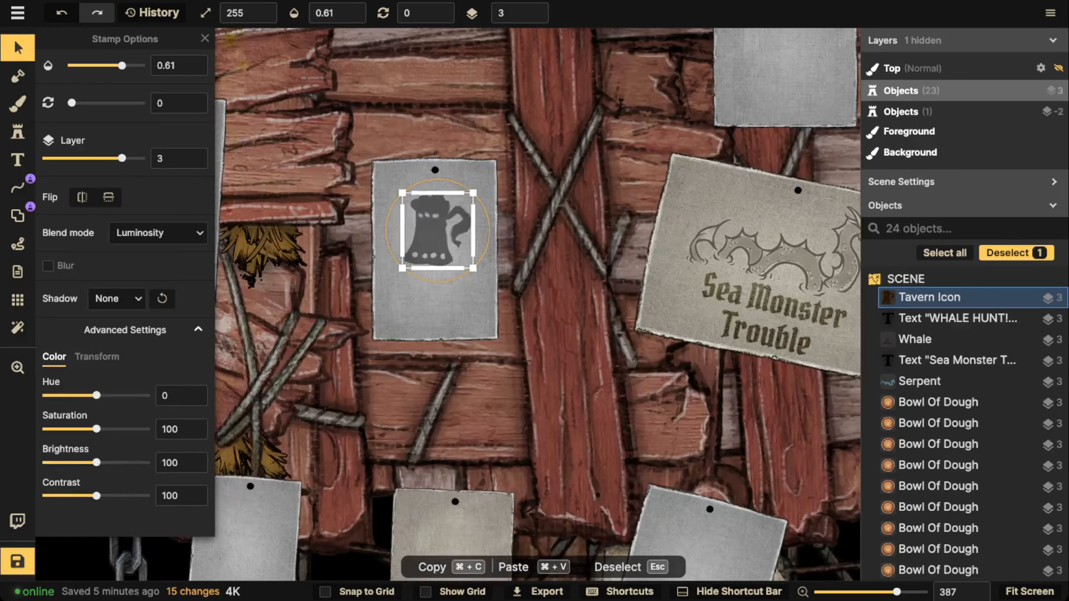
Lower the mug stamp's opacity to 0.43 and enlarge it to scale 265, adjusting its position on the notice
{"action": "left_click_drag", "start_coordinate": [122, 66], "coordinate": [103, 65]}
{"action": "key", "text": "w"}
{"action": "left_click_drag", "start_coordinate": [436, 234], "coordinate": [436, 231]}
{"action": "left_click_drag", "start_coordinate": [102, 66], "coordinate": [110, 66]}
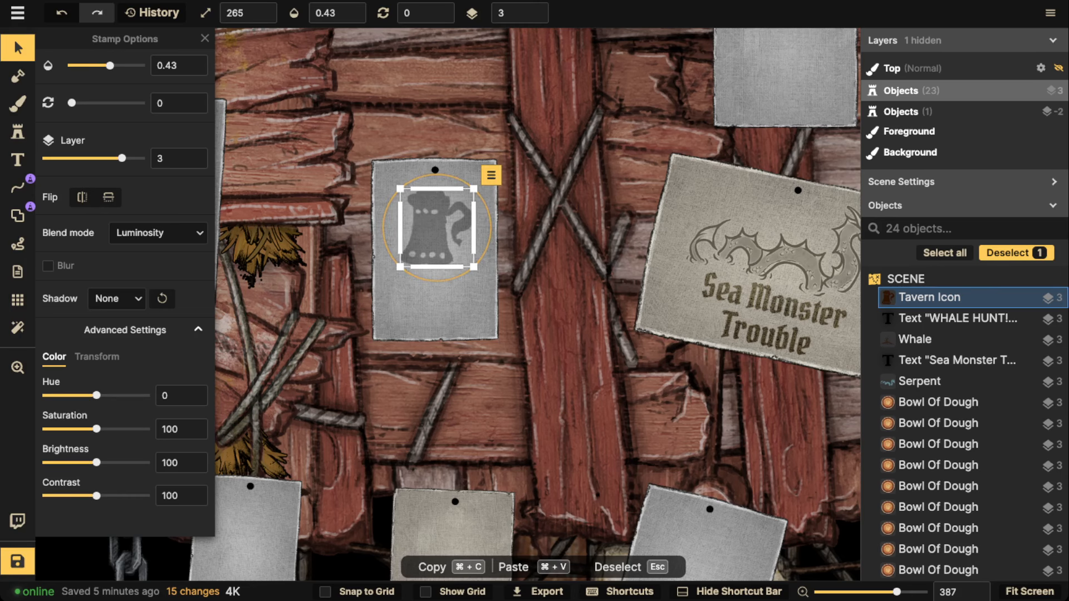
{"action": "left_click_drag", "start_coordinate": [442, 231], "coordinate": [444, 231]}
Enlarge the mug stamp to scale 295 and tilt it to rotation 330
{"action": "key", "text": "w"}
{"action": "key", "text": "w"}
{"action": "scroll", "coordinate": [444, 231], "scroll_direction": "up", "scroll_amount": 1}
{"action": "key", "text": "a"}
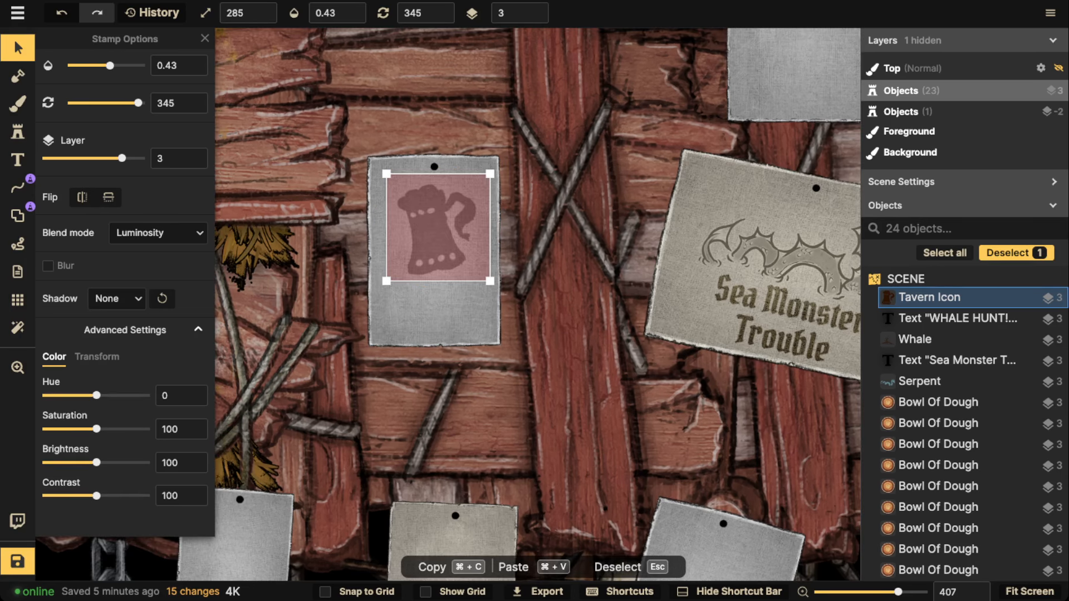
{"action": "key", "text": "a"}
{"action": "scroll", "coordinate": [420, 240], "scroll_direction": "down", "scroll_amount": 6}
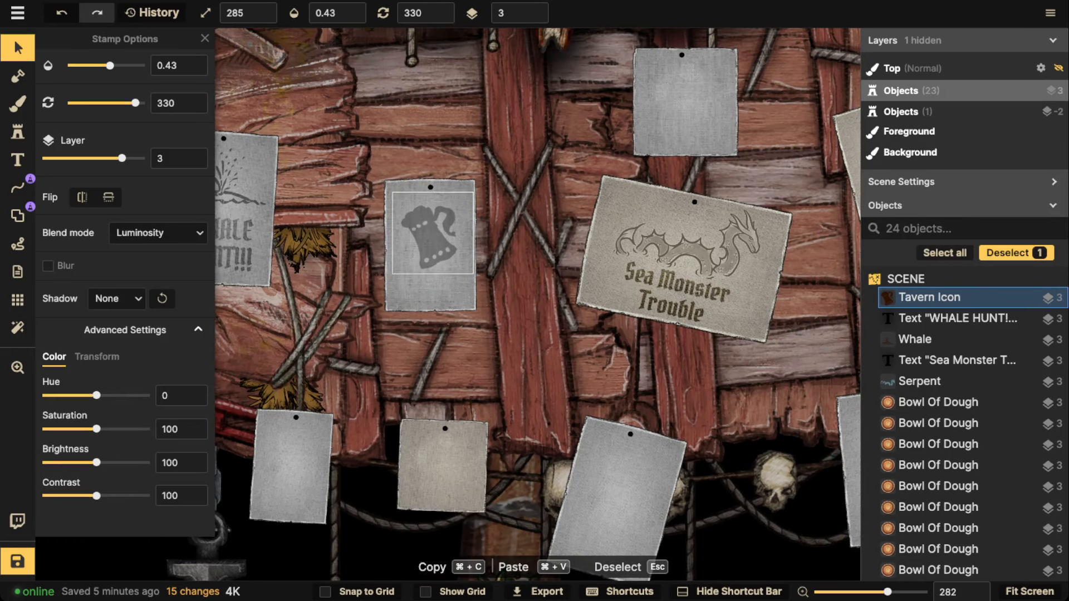
{"action": "key", "text": "w"}
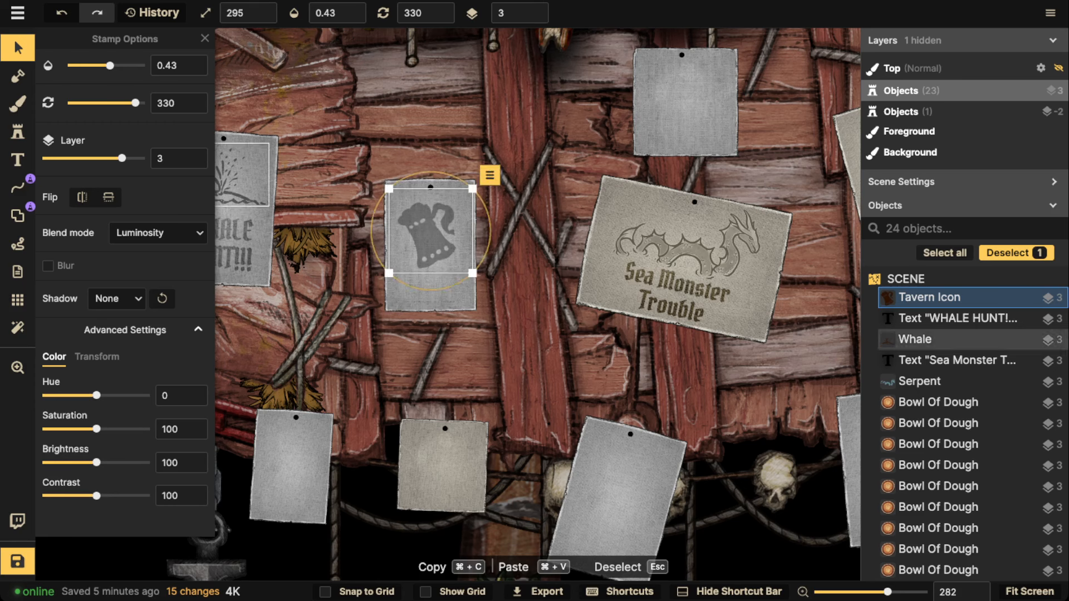
Try the mug stamp at rotation 0 and turn it back to 330
{"action": "key", "text": "e"}
{"action": "key", "text": "e"}
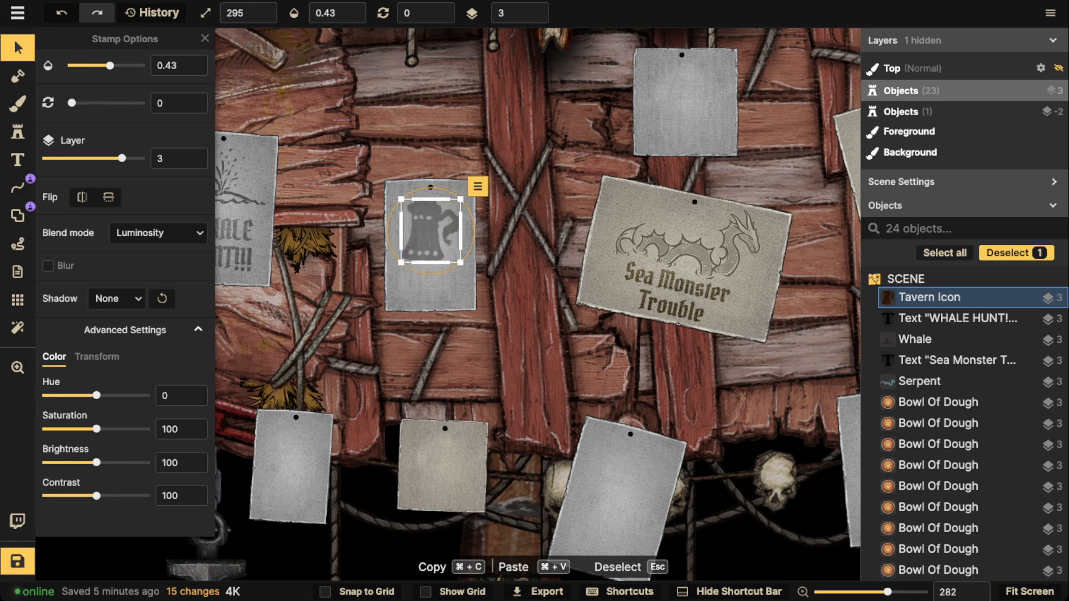
{"action": "key", "text": "q"}
{"action": "key", "text": "q"}
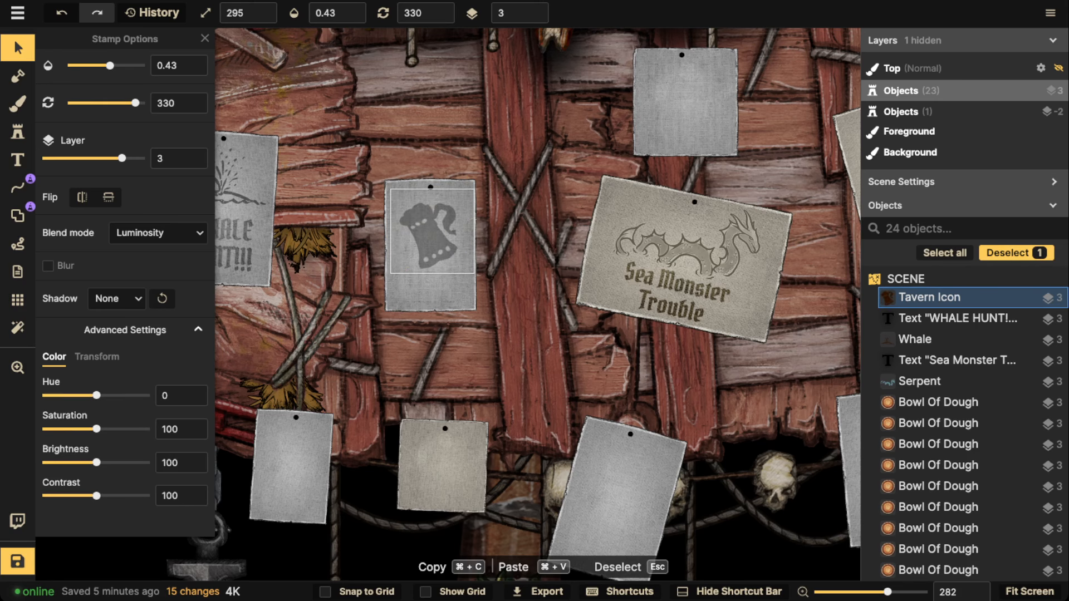
Add a two-line text reading "Rum Drinking Contest" on the lower part of the mug notice
{"action": "key", "text": "t"}
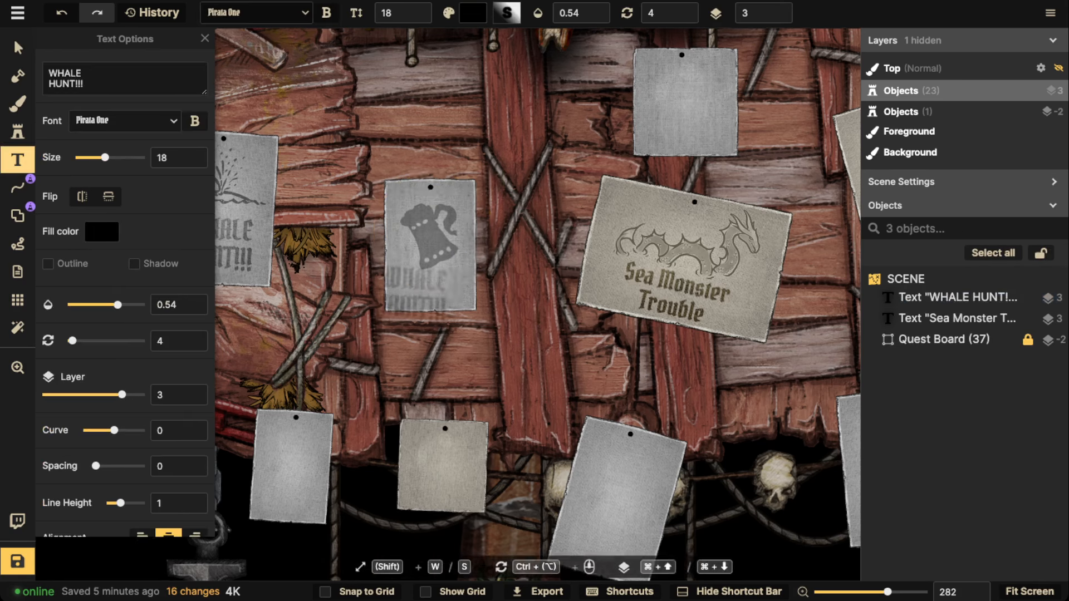
{"action": "scroll", "coordinate": [418, 301], "scroll_direction": "up", "scroll_amount": 3}
{"action": "left_click", "coordinate": [421, 302]}
{"action": "type", "text": "Rum Drinking"}
{"action": "key", "text": "Return"}
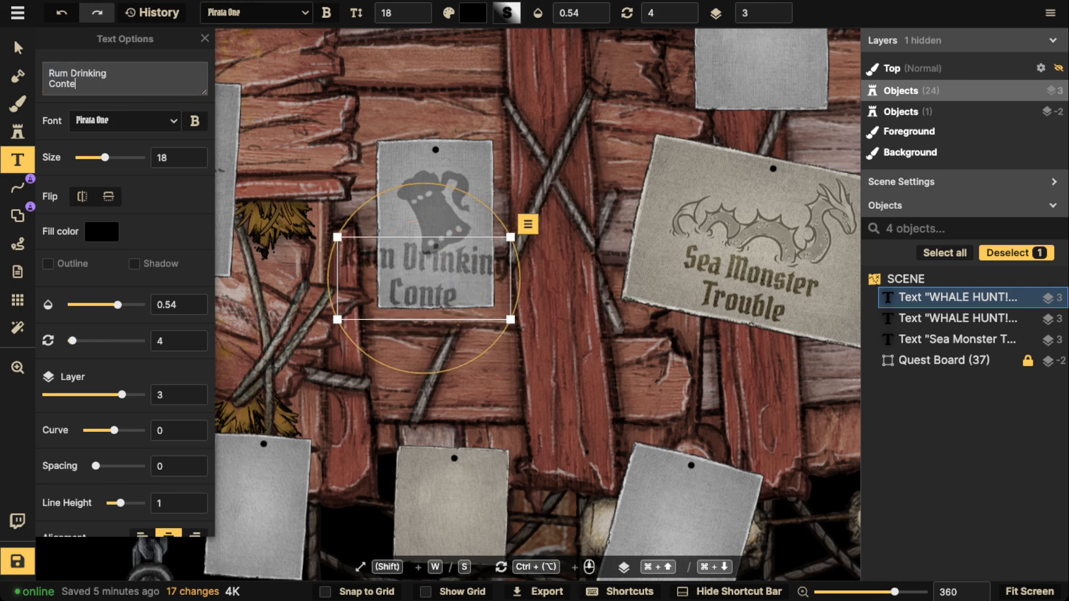
Shrink the "Rum Drinking Contest" text to size 11, position it below the mug and set its rotation to 360
{"action": "left_click_drag", "start_coordinate": [337, 320], "coordinate": [403, 288]}
{"action": "left_click_drag", "start_coordinate": [454, 264], "coordinate": [443, 275]}
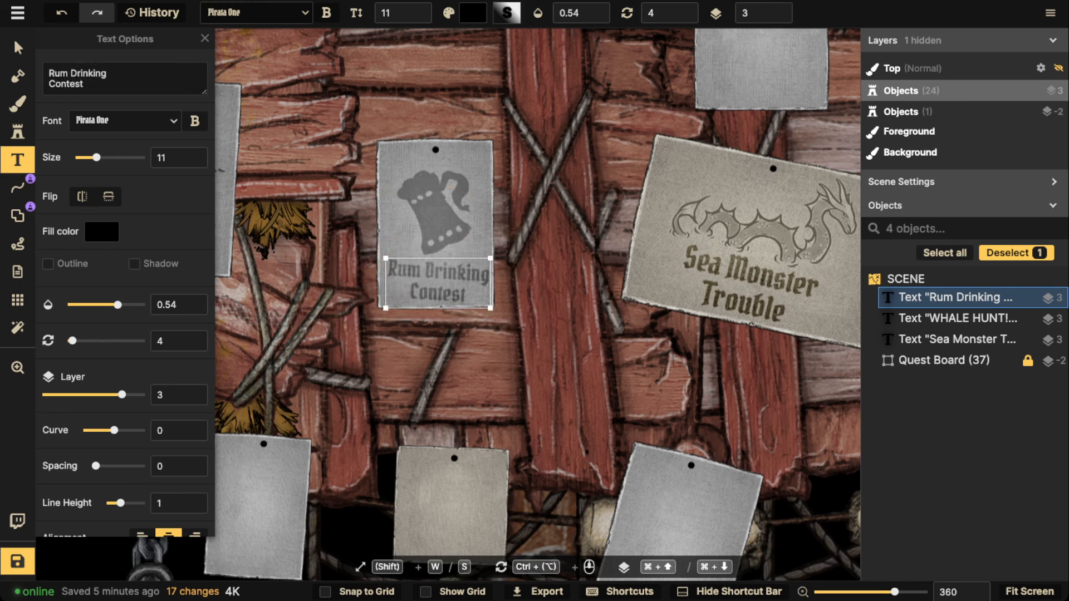
{"action": "scroll", "coordinate": [440, 282], "scroll_direction": "down", "scroll_amount": 7}
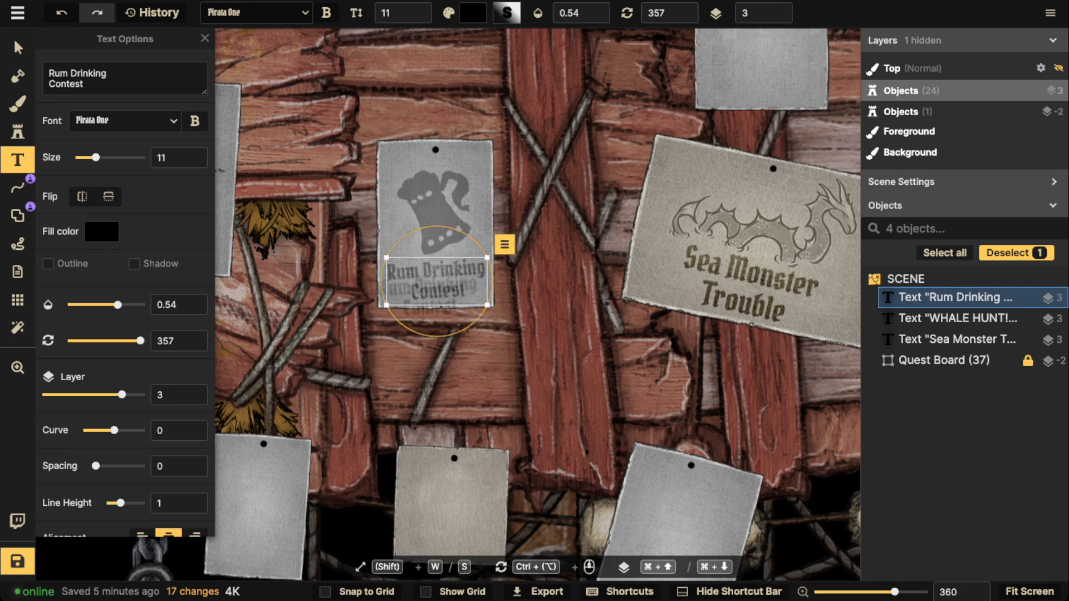
{"action": "scroll", "coordinate": [437, 281], "scroll_direction": "up", "scroll_amount": 3}
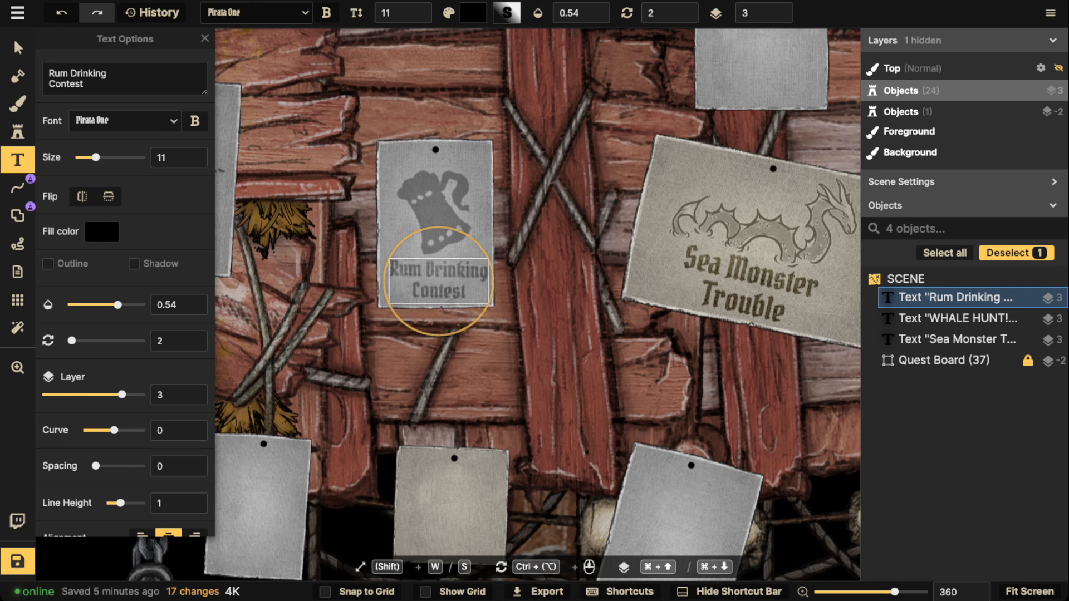
{"action": "scroll", "coordinate": [439, 281], "scroll_direction": "up", "scroll_amount": 1}
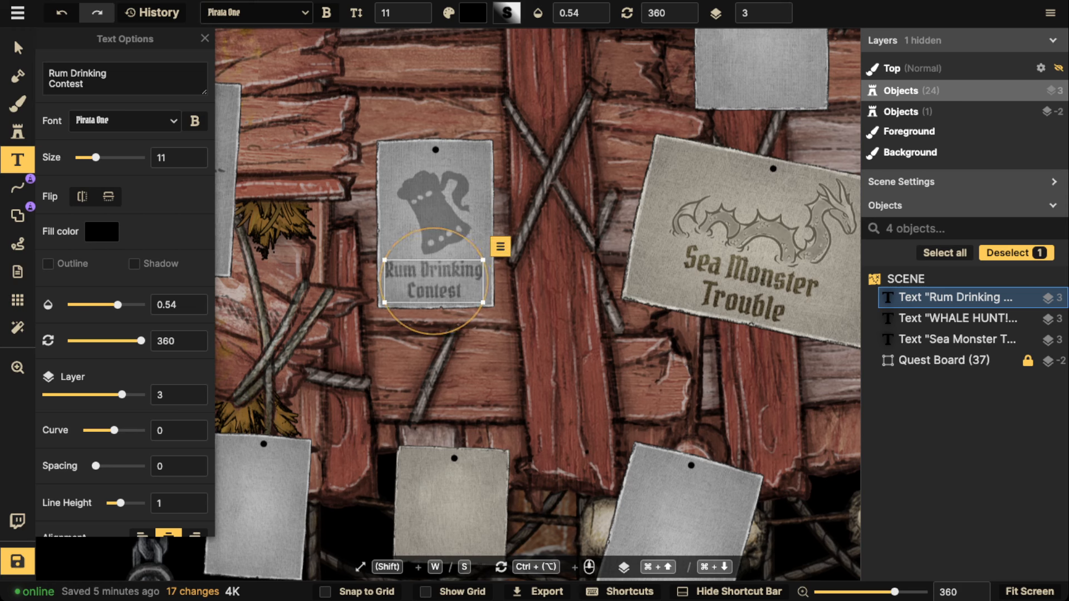
Nudge the mug stamp slightly higher above the "Rum Drinking Contest" text and deselect it
{"action": "key", "text": "v"}
{"action": "left_click", "coordinate": [434, 223]}
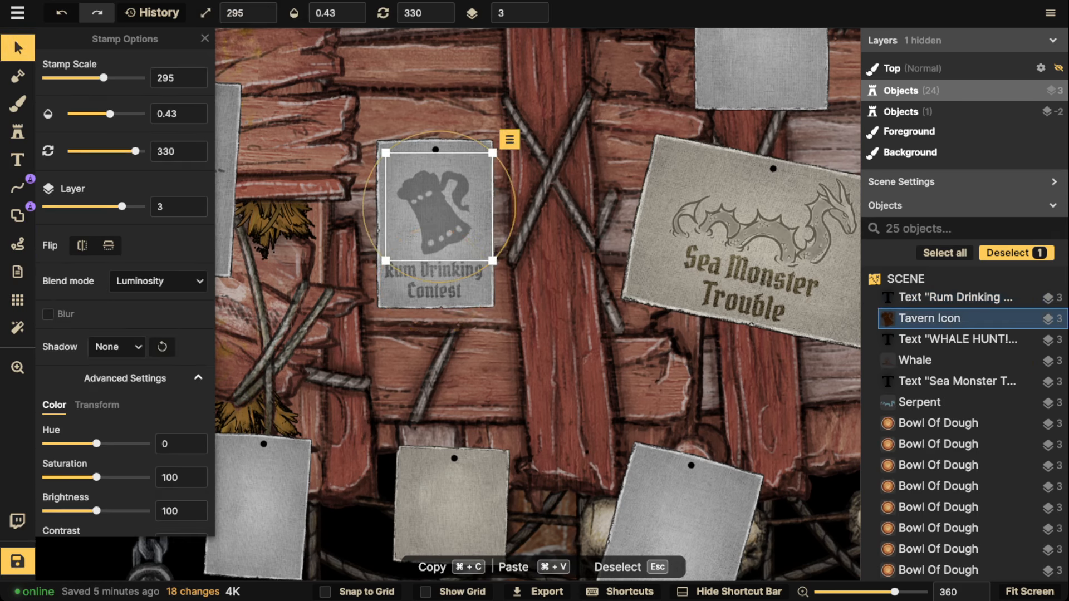
{"action": "key", "text": "Escape"}
{"action": "scroll", "coordinate": [220, 119], "scroll_direction": "down", "scroll_amount": 5}
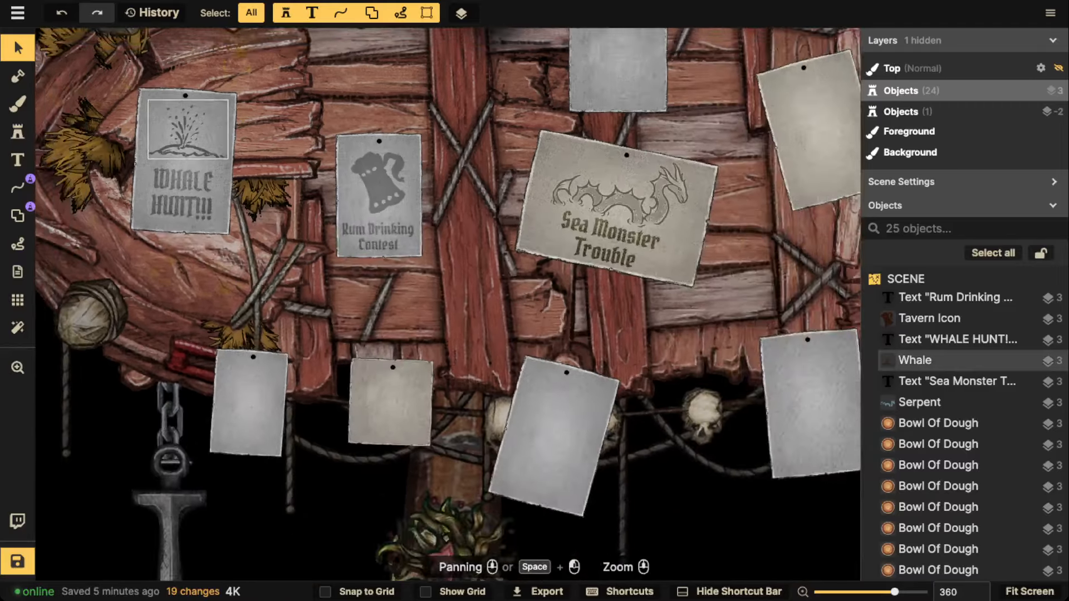
Choose the crossed-swords Battle Icon stamp from the Parchment World symbols in the stamp catalog
{"action": "left_click_drag", "start_coordinate": [220, 119], "coordinate": [366, 235]}
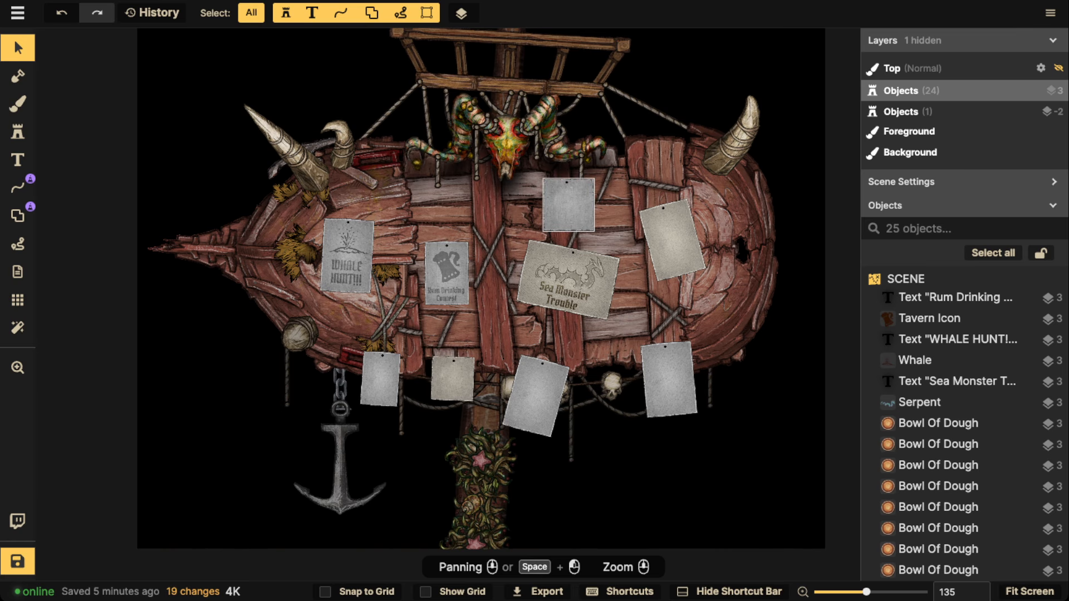
{"action": "left_click", "coordinate": [18, 367]}
{"action": "left_click", "coordinate": [478, 260]}
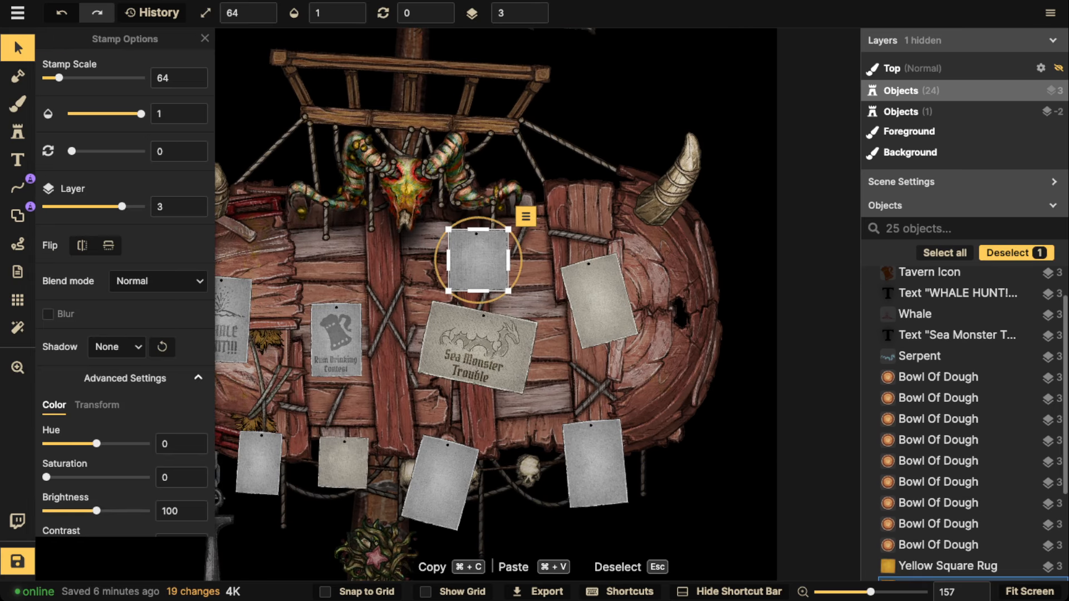
{"action": "key", "text": "Escape"}
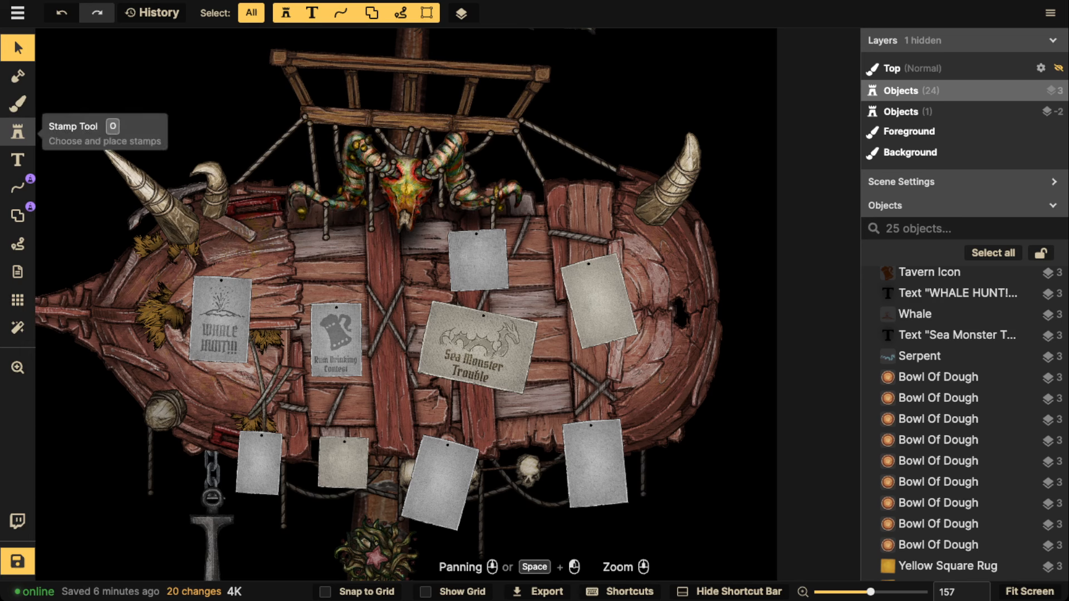
{"action": "left_click", "coordinate": [17, 132]}
{"action": "left_click", "coordinate": [83, 92]}
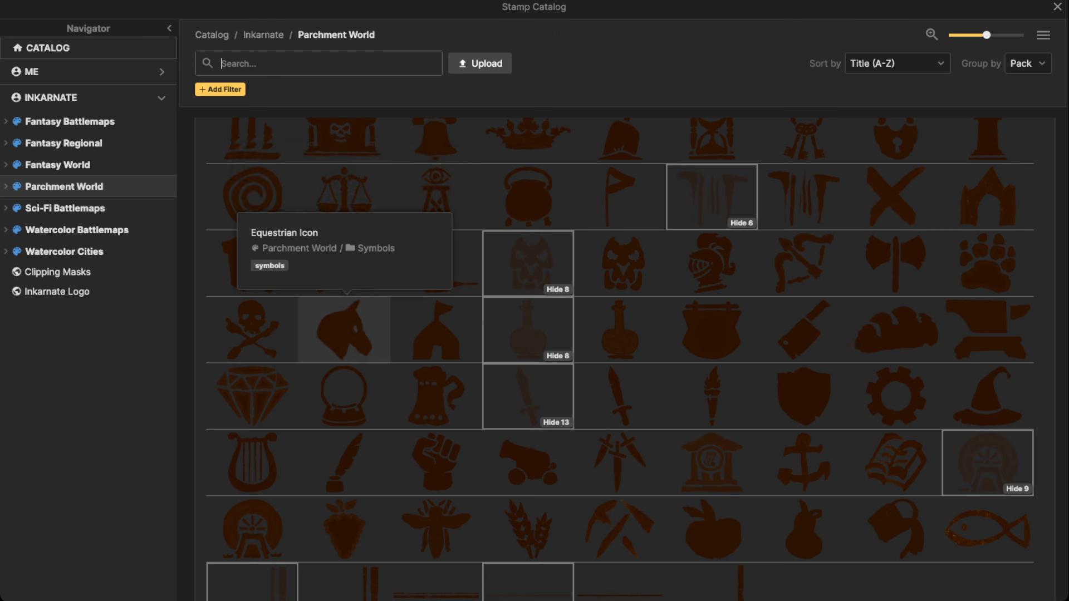
{"action": "left_click", "coordinate": [345, 264]}
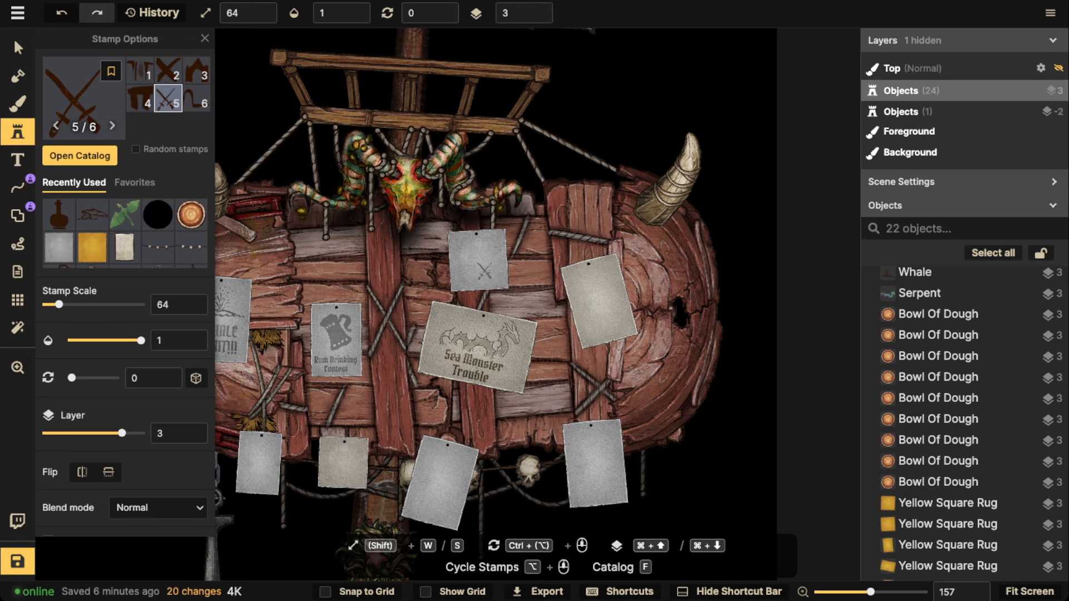
Scale the crossed-swords stamp to 124 and place it on the blank notice above the sea monster notice
{"action": "scroll", "coordinate": [485, 272], "scroll_direction": "up", "scroll_amount": 4}
{"action": "key", "text": "w"}
{"action": "key", "text": "w"}
{"action": "key", "text": "w"}
{"action": "key", "text": "w"}
{"action": "key", "text": "w"}
{"action": "key", "text": "w"}
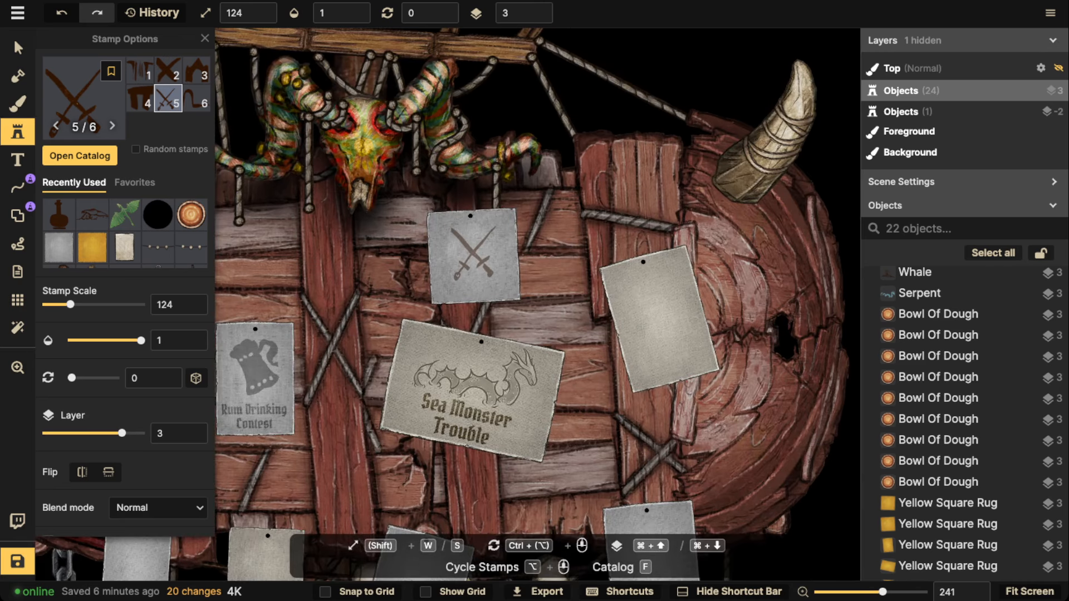
{"action": "left_click", "coordinate": [481, 245]}
Set the crossed-swords stamp's blend mode to Luminosity and its opacity to 0.58
{"action": "left_click", "coordinate": [18, 49]}
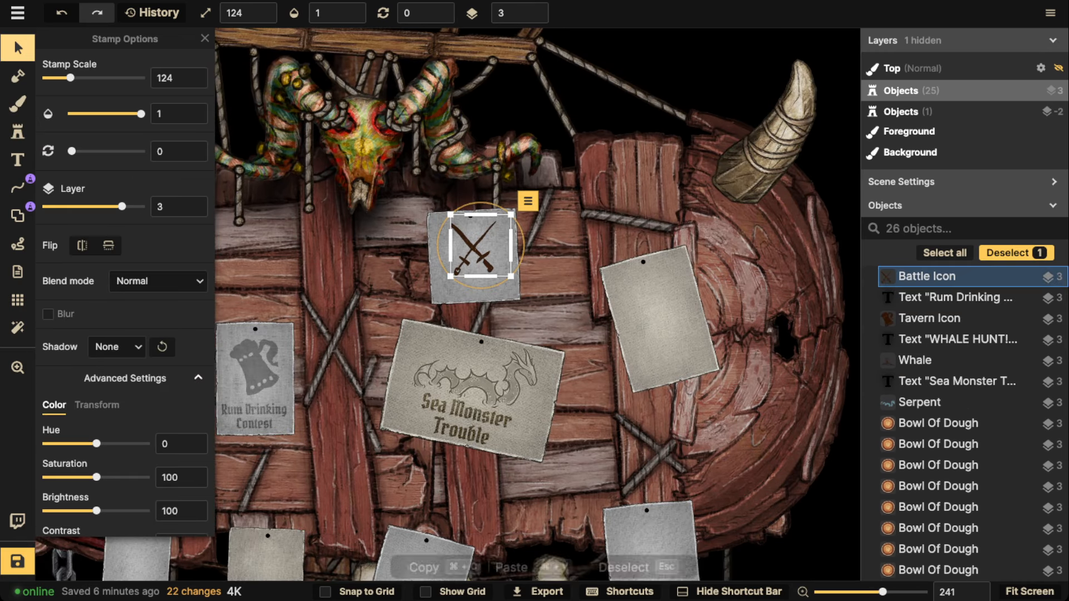
{"action": "scroll", "coordinate": [117, 346], "scroll_direction": "down", "scroll_amount": 1}
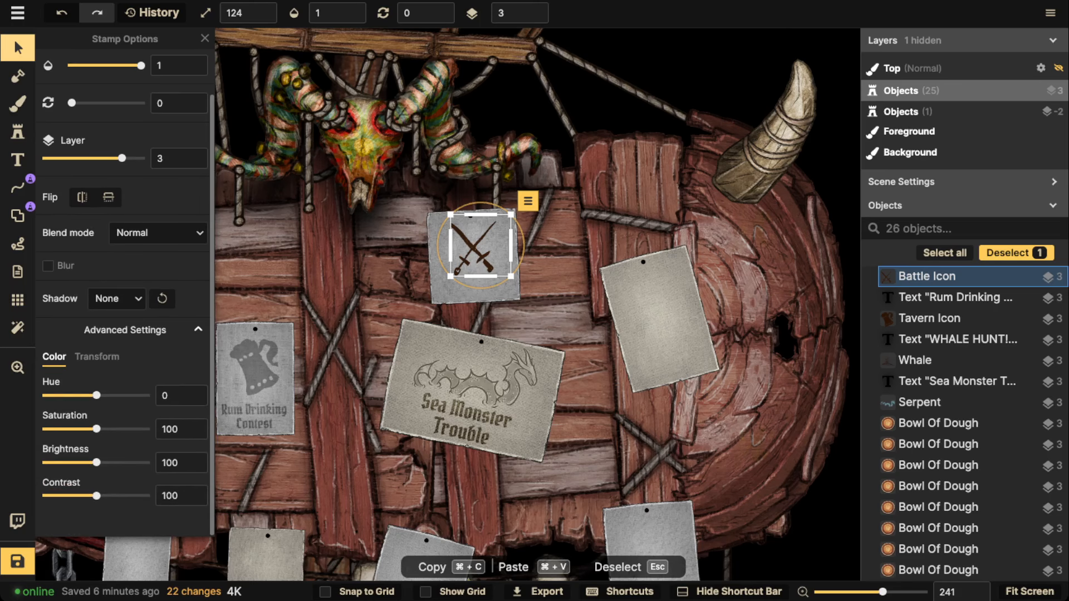
{"action": "left_click", "coordinate": [117, 299]}
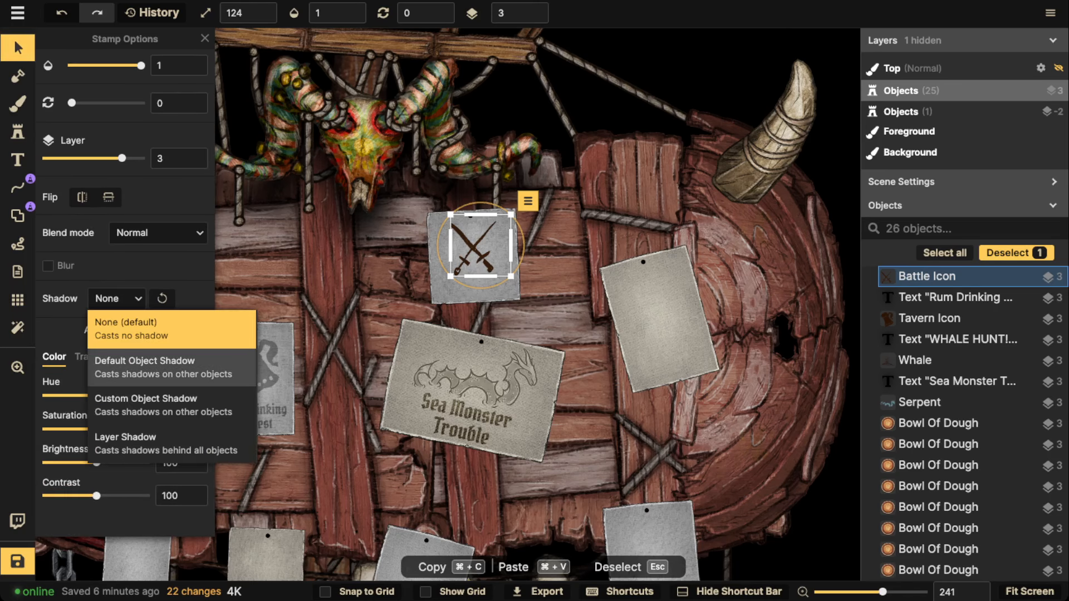
{"action": "left_click", "coordinate": [159, 232]}
{"action": "scroll", "coordinate": [134, 356], "scroll_direction": "down", "scroll_amount": 1}
{"action": "left_click", "coordinate": [89, 456]}
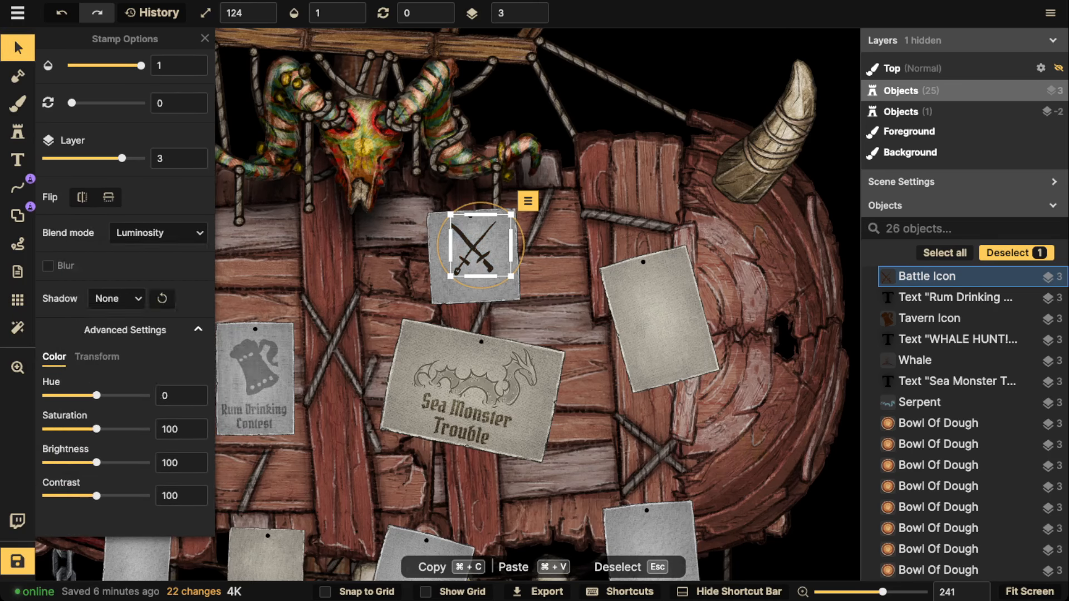
{"action": "left_click_drag", "start_coordinate": [141, 65], "coordinate": [120, 66]}
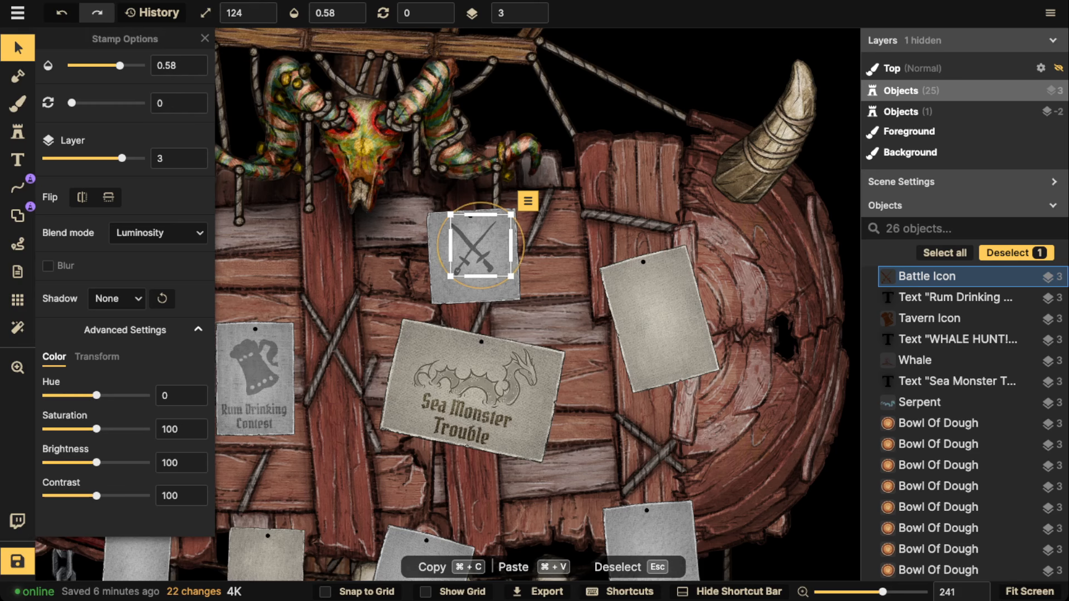
Set the text size to 11 and place a new text on the notice below the crossed swords
{"action": "left_click", "coordinate": [17, 160]}
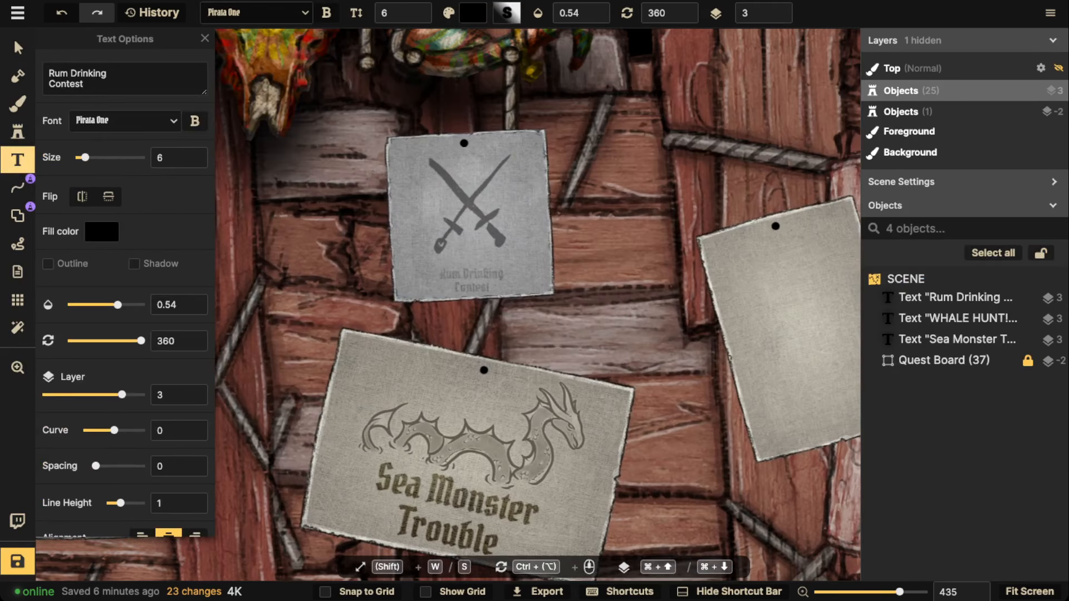
{"action": "key", "text": "w"}
{"action": "key", "text": "w"}
{"action": "key", "text": "w"}
{"action": "key", "text": "w"}
{"action": "key", "text": "w"}
{"action": "left_click", "coordinate": [473, 290]}
{"action": "type", "text": "Help"}
{"action": "key", "text": "Return"}
{"action": "type", "text": "Want"}
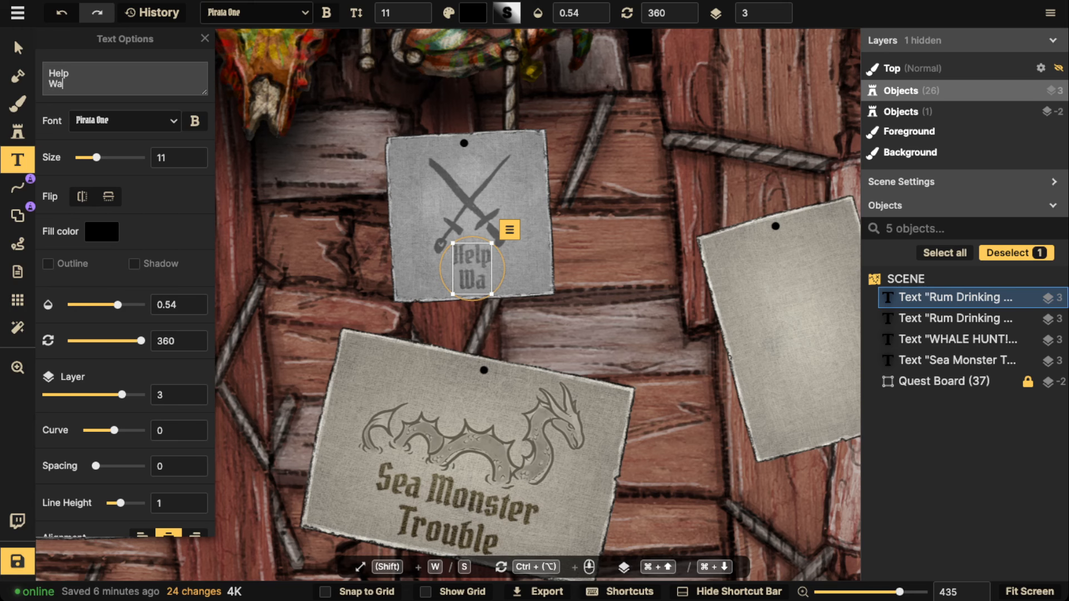
{"action": "key", "text": "BackSpace"}
{"action": "key", "text": "BackSpace"}
{"action": "key", "text": "BackSpace"}
{"action": "key", "text": "BackSpace"}
{"action": "key", "text": "BackSpace"}
{"action": "key", "text": "BackSpace"}
{"action": "key", "text": "BackSpace"}
{"action": "key", "text": "BackSpace"}
{"action": "key", "text": "BackSpace"}
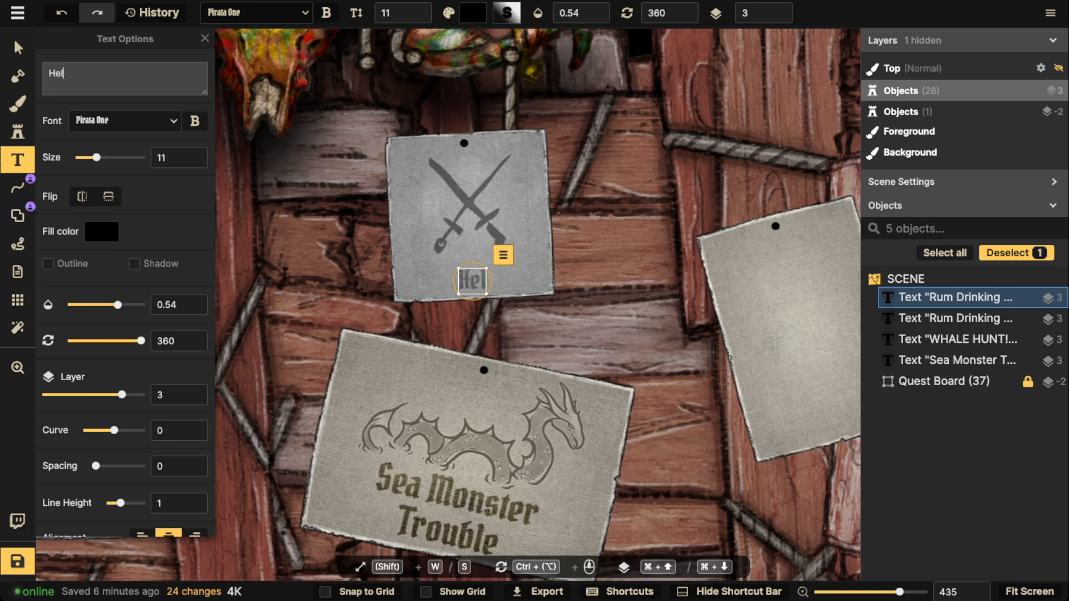
{"action": "type", "text": "Fig"}
{"action": "key", "text": "BackSpace"}
{"action": "key", "text": "BackSpace"}
{"action": "key", "text": "BackSpace"}
Make the new text below the crossed swords read "Sailors Wanted" on a single line
{"action": "type", "text": "Sailors Wantewd"}
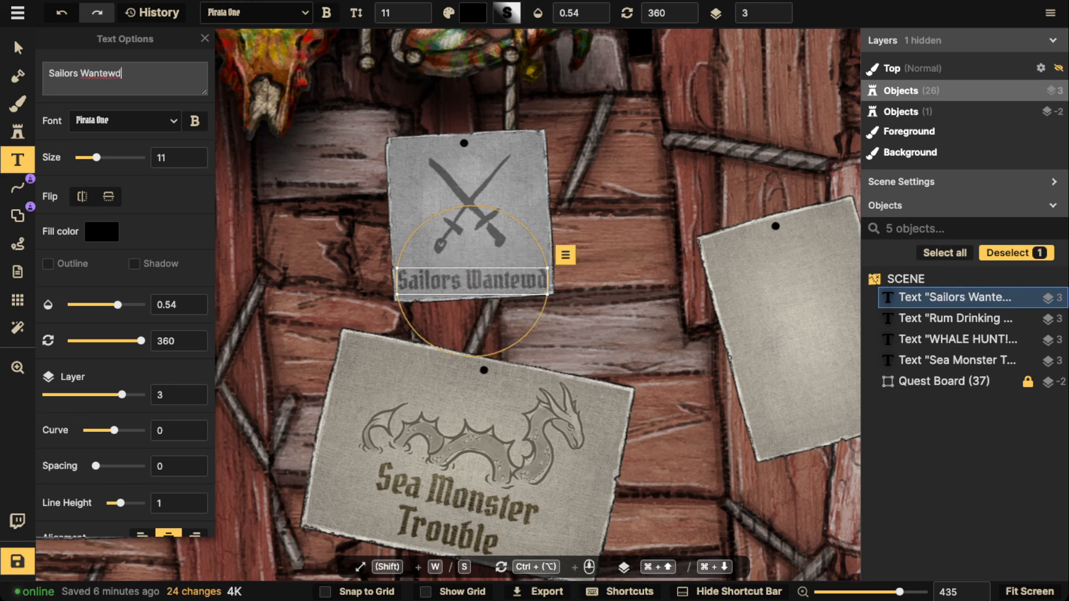
{"action": "key", "text": "BackSpace"}
{"action": "key", "text": "BackSpace"}
{"action": "key", "text": "BackSpace"}
{"action": "key", "text": "BackSpace"}
{"action": "type", "text": "ted"}
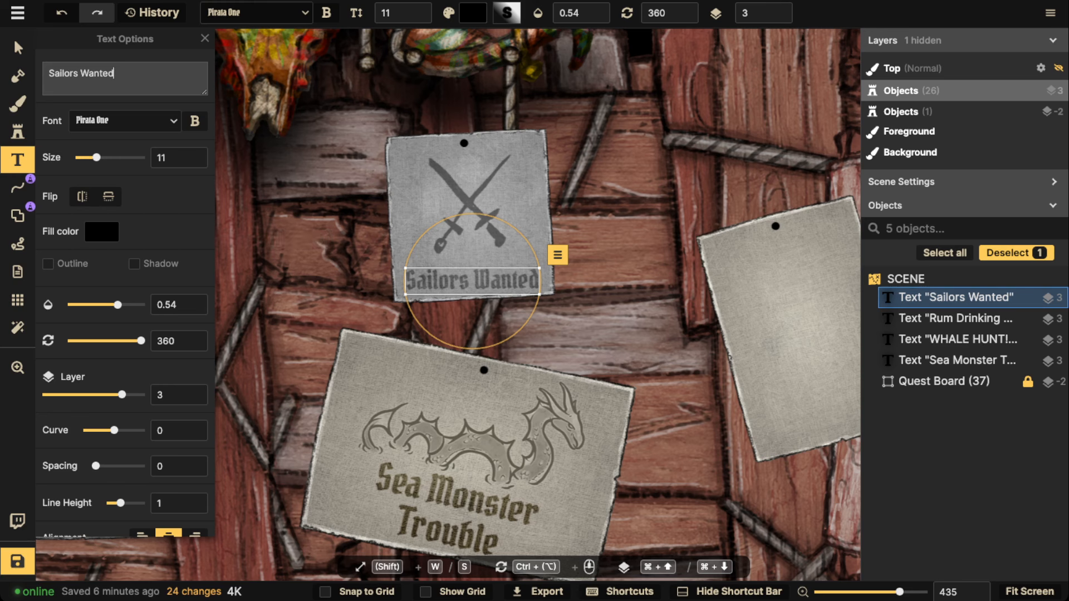
{"action": "key", "text": "Escape"}
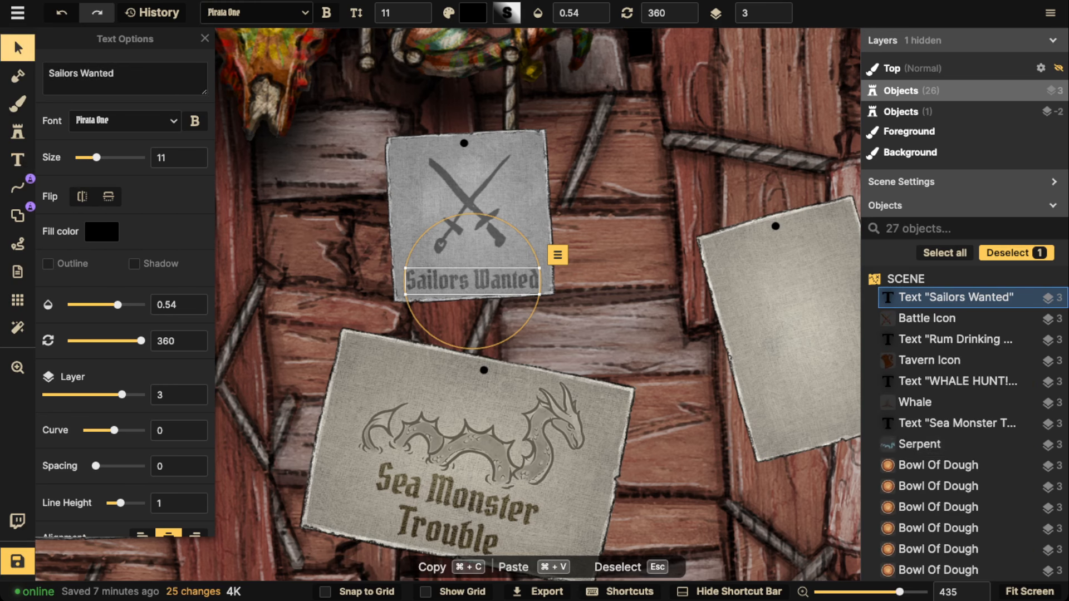
Rotate the "Sailors Wanted" text to 357, enlarge it slightly, centre it below the swords and deselect it
{"action": "left_click_drag", "start_coordinate": [473, 349], "coordinate": [476, 349]}
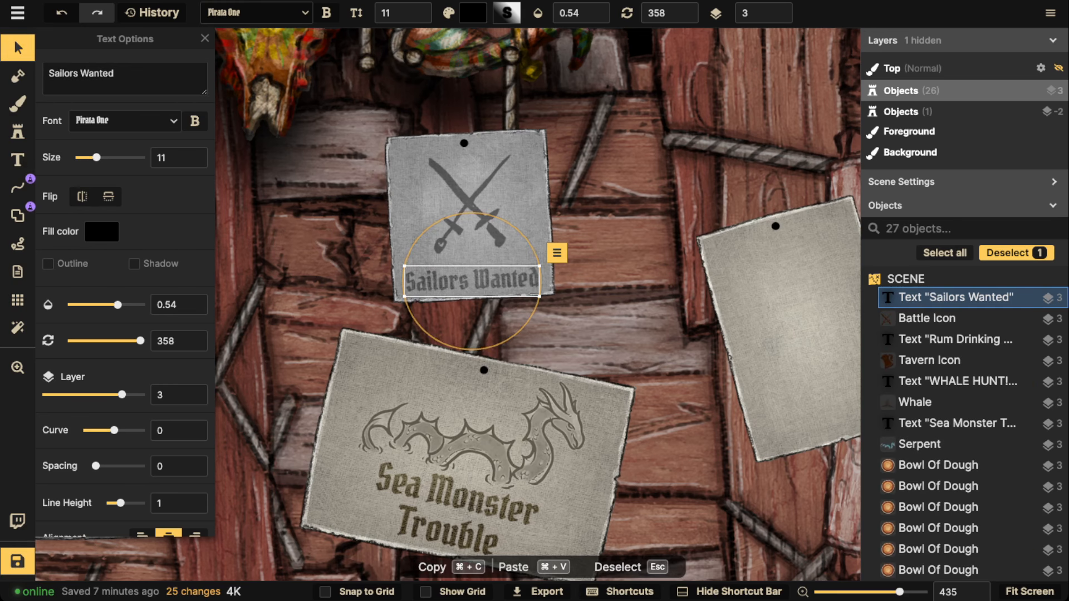
{"action": "left_click_drag", "start_coordinate": [539, 297], "coordinate": [545, 298]}
{"action": "left_click_drag", "start_coordinate": [483, 282], "coordinate": [482, 275]}
{"action": "left_click_drag", "start_coordinate": [475, 347], "coordinate": [476, 347]}
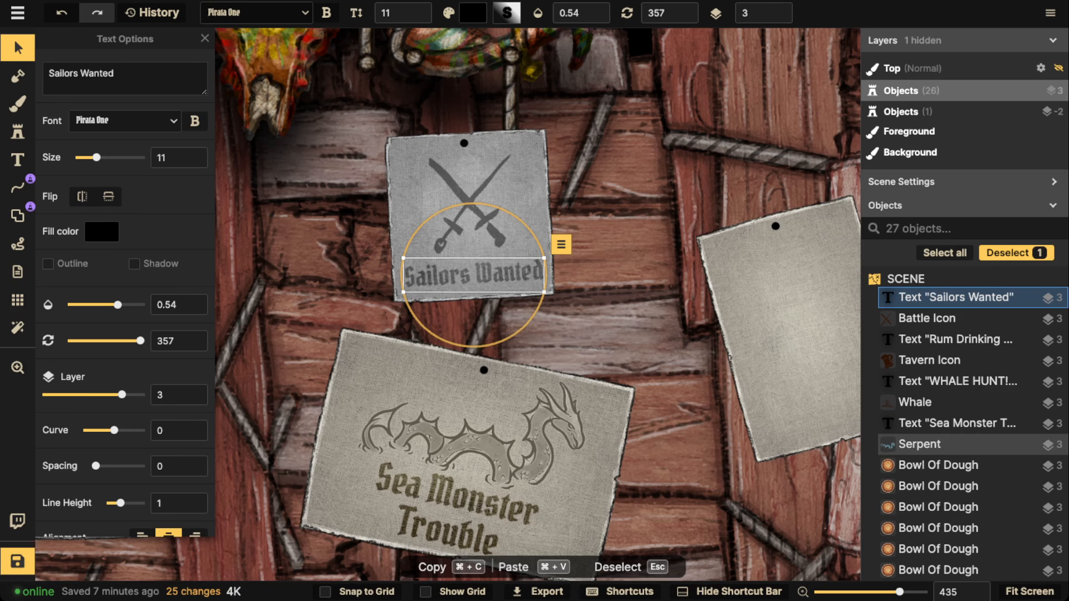
{"action": "left_click_drag", "start_coordinate": [479, 276], "coordinate": [478, 279]}
{"action": "scroll", "coordinate": [348, 250], "scroll_direction": "down", "scroll_amount": 3}
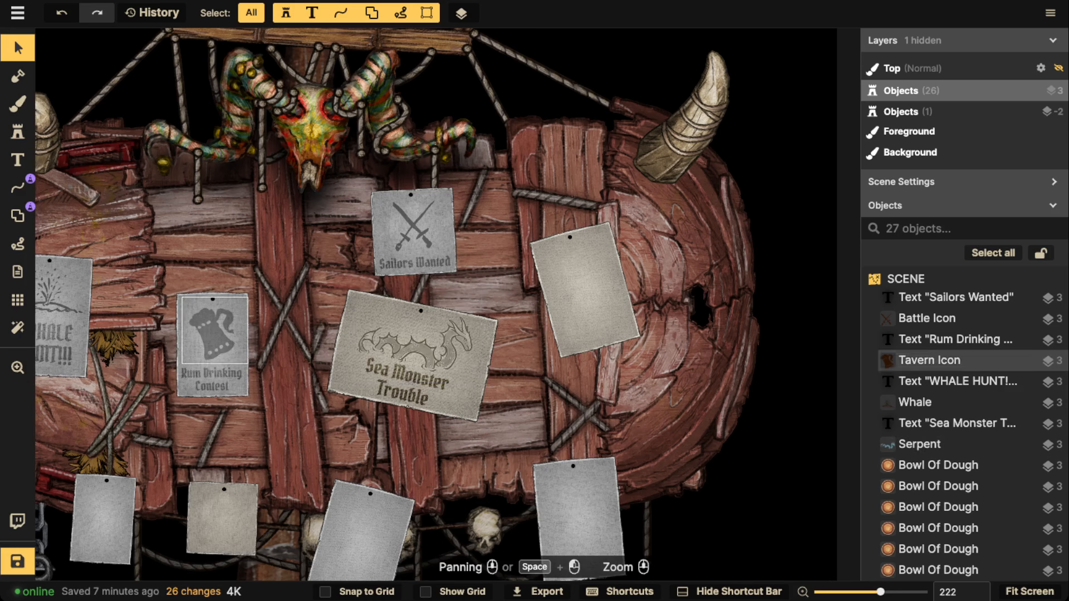
Look over the whole quest board, from the filled and blank notices up to the pirate flag on the mast
{"action": "scroll", "coordinate": [212, 334], "scroll_direction": "down", "scroll_amount": 1}
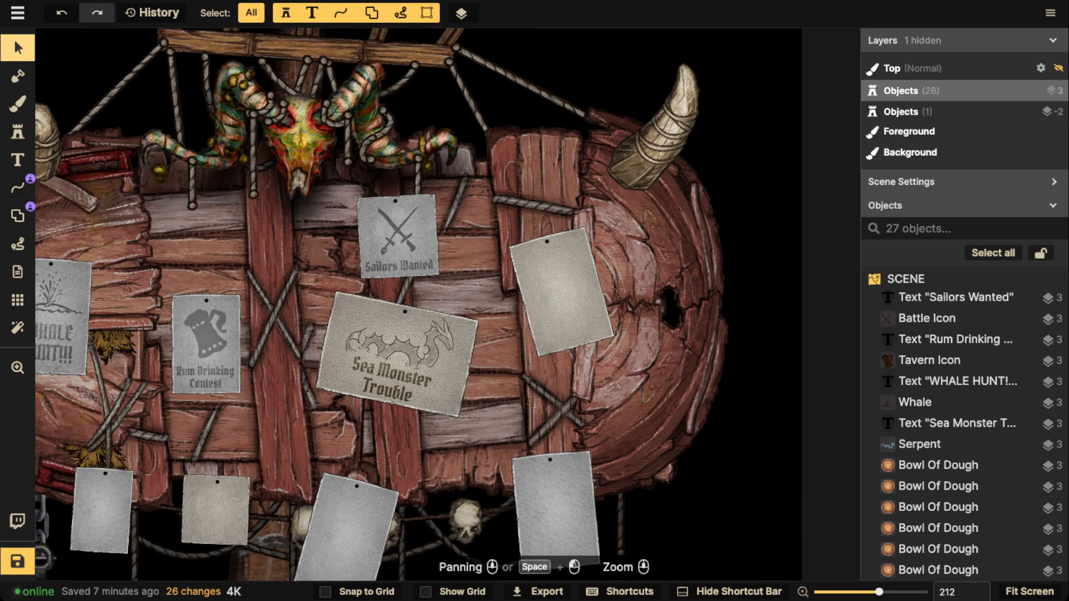
{"action": "left_click_drag", "start_coordinate": [398, 237], "coordinate": [476, 234]}
{"action": "left_click_drag", "start_coordinate": [473, 356], "coordinate": [481, 289]}
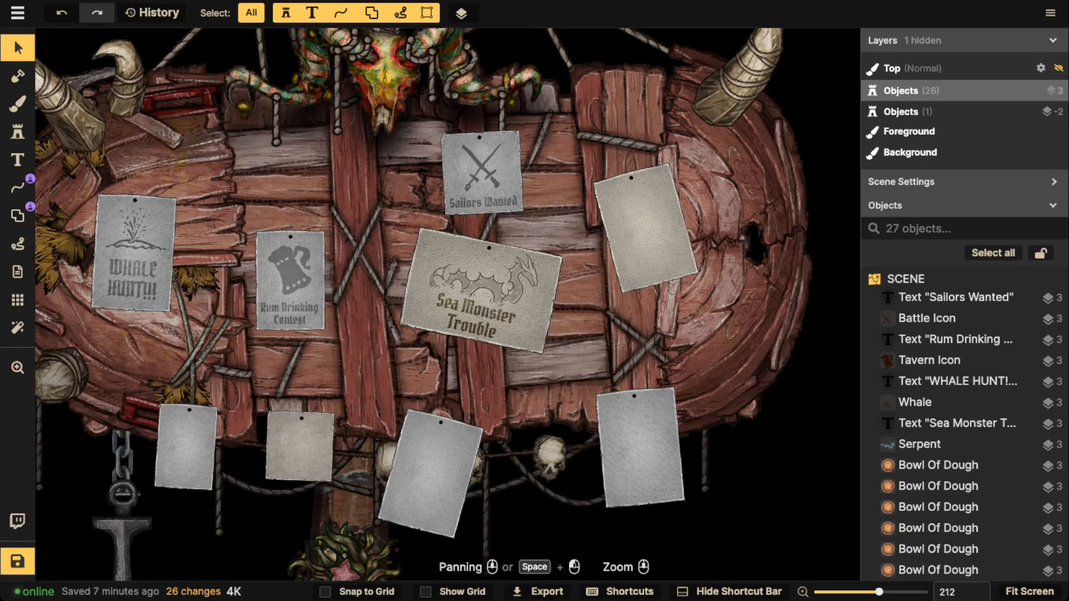
{"action": "scroll", "coordinate": [482, 290], "scroll_direction": "up", "scroll_amount": 1}
{"action": "left_click_drag", "start_coordinate": [482, 290], "coordinate": [508, 260]}
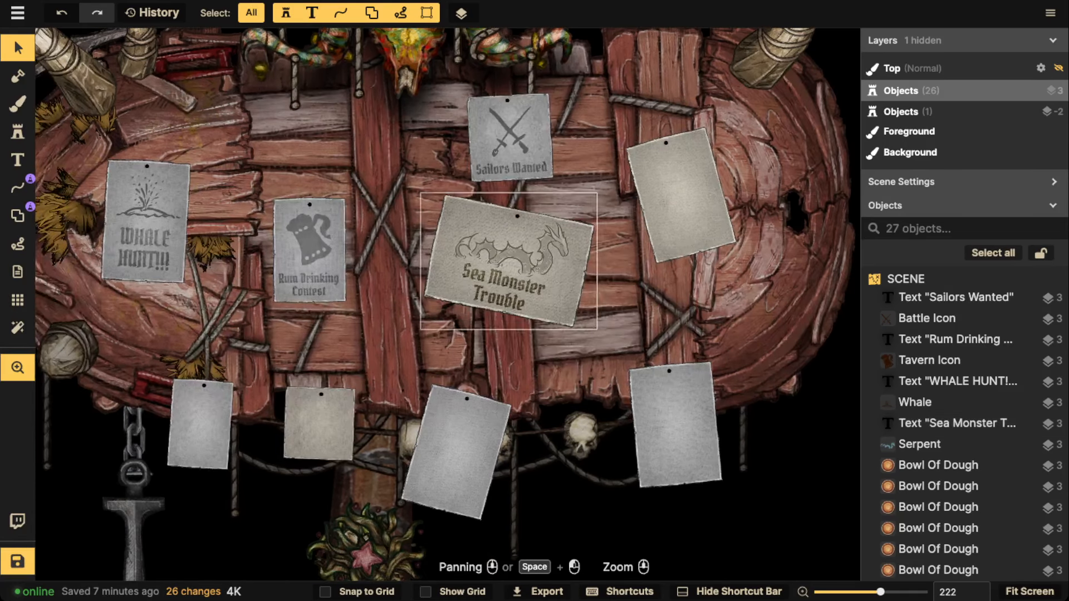
{"action": "scroll", "coordinate": [284, 365], "scroll_direction": "up", "scroll_amount": 4}
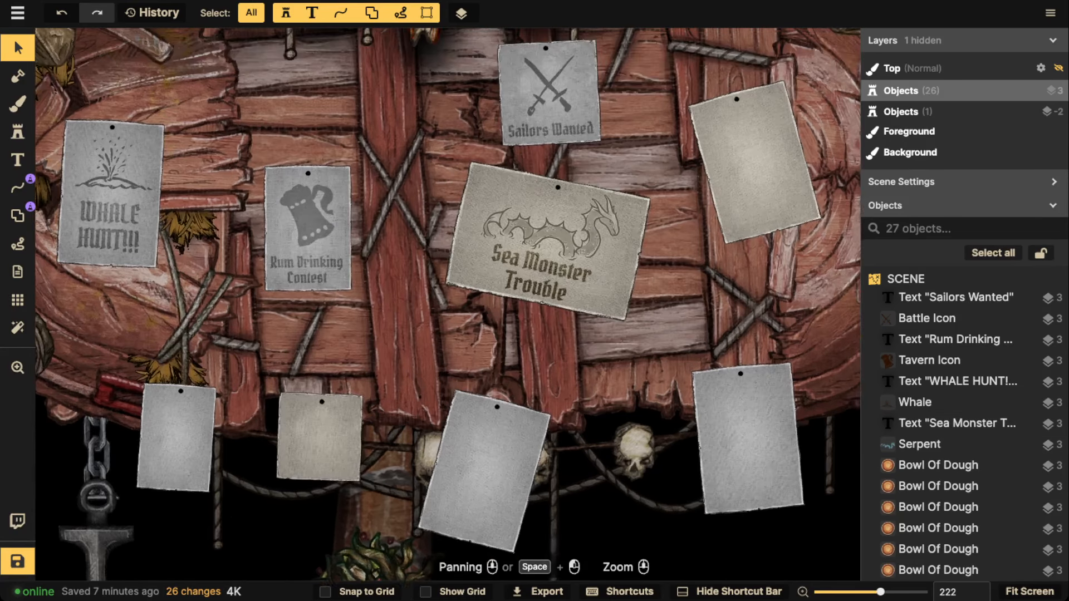
{"action": "scroll", "coordinate": [473, 301], "scroll_direction": "down", "scroll_amount": 3}
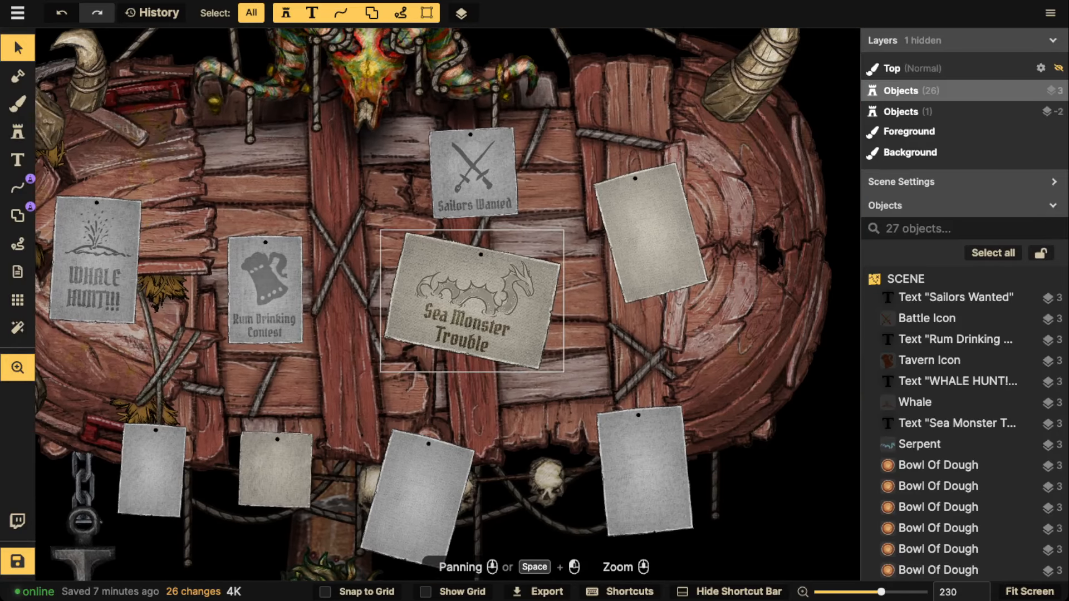
{"action": "mouse_move", "coordinate": [401, 335]}
{"action": "left_mouse_down"}
{"action": "mouse_move", "coordinate": [350, 327]}
{"action": "mouse_move", "coordinate": [420, 334]}
{"action": "left_mouse_up"}
{"action": "scroll", "coordinate": [419, 334], "scroll_direction": "down", "scroll_amount": 3}
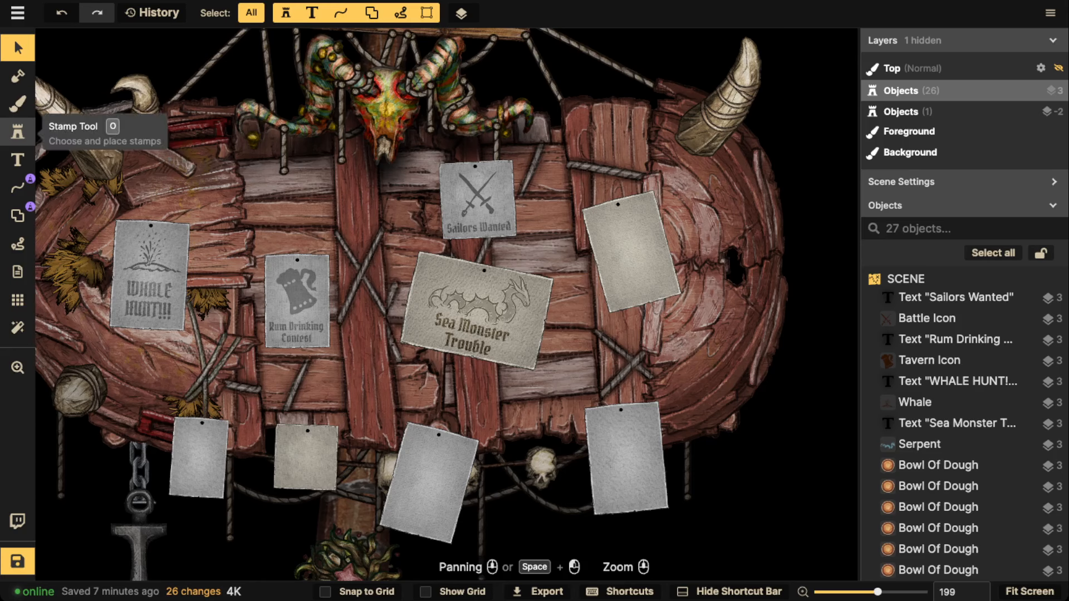
{"action": "left_click", "coordinate": [17, 132]}
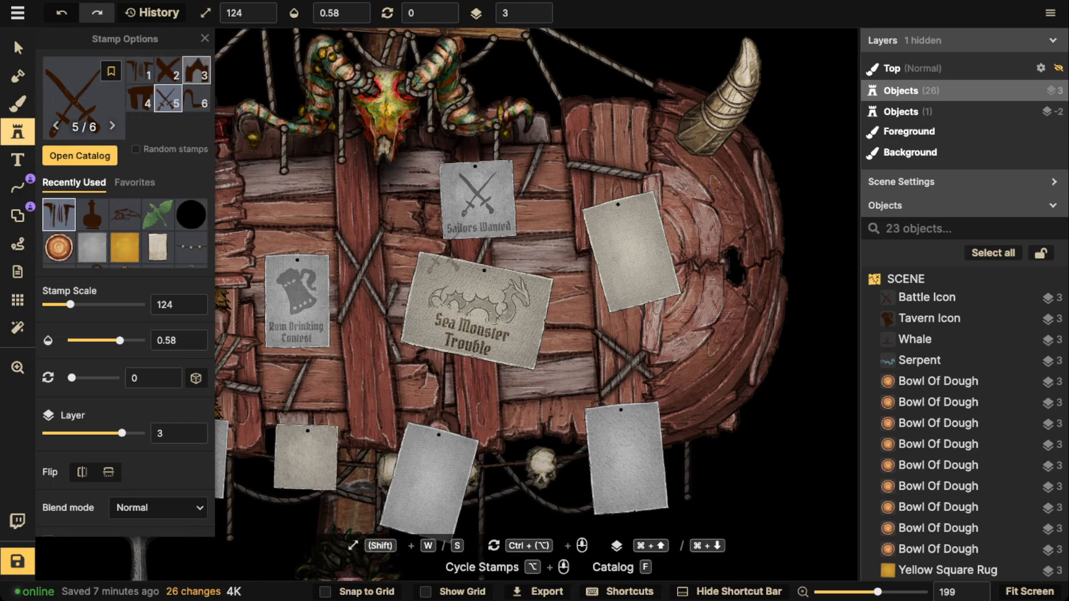
{"action": "key", "text": "Escape"}
{"action": "scroll", "coordinate": [445, 304], "scroll_direction": "down", "scroll_amount": 3}
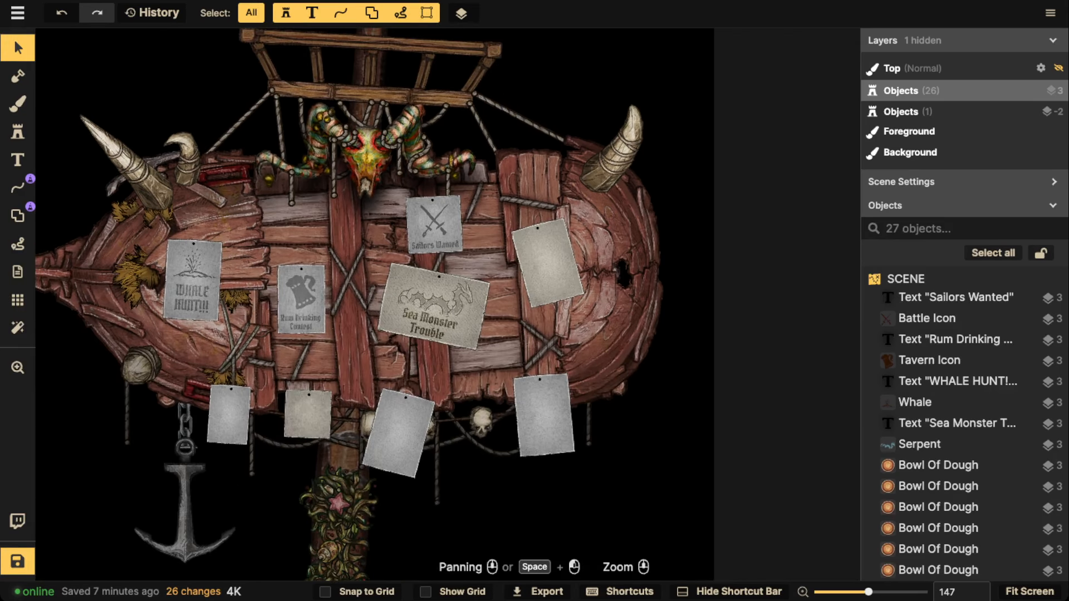
{"action": "scroll", "coordinate": [401, 196], "scroll_direction": "down", "scroll_amount": 2}
{"action": "left_click_drag", "start_coordinate": [401, 196], "coordinate": [403, 221]}
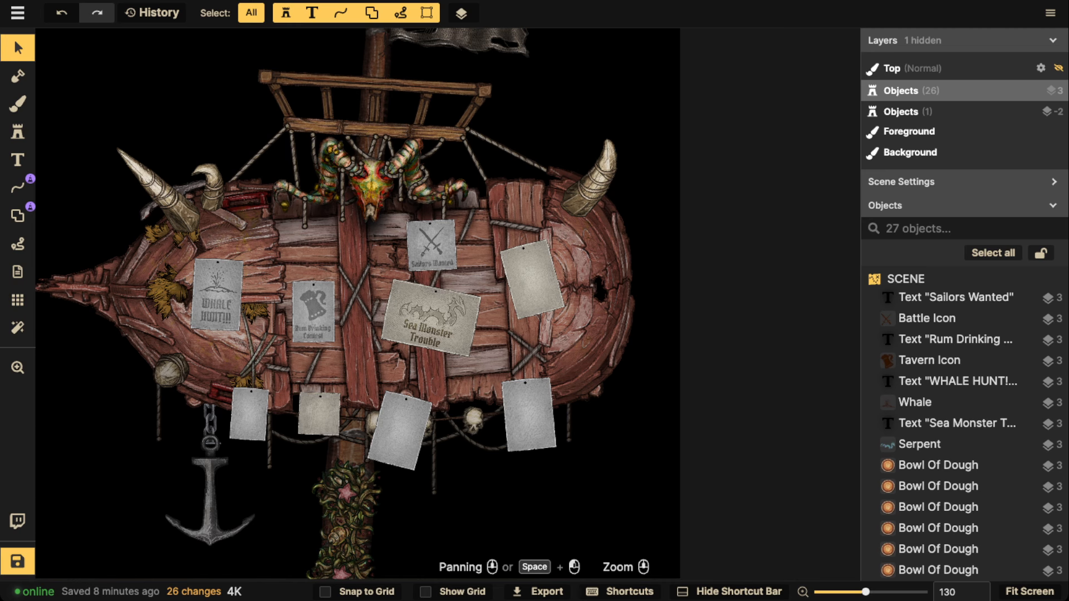
{"action": "scroll", "coordinate": [1028, 400], "scroll_direction": "down", "scroll_amount": 5}
{"action": "scroll", "coordinate": [780, 378], "scroll_direction": "up", "scroll_amount": 2}
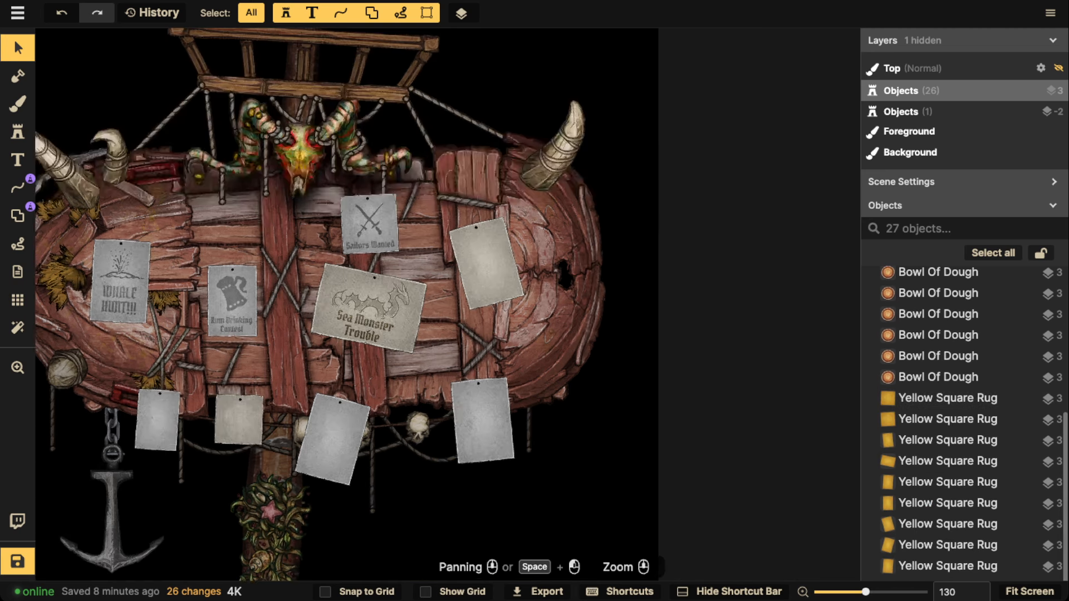
{"action": "scroll", "coordinate": [273, 170], "scroll_direction": "down", "scroll_amount": 1}
{"action": "scroll", "coordinate": [273, 170], "scroll_direction": "down", "scroll_amount": 2}
{"action": "left_click_drag", "start_coordinate": [273, 170], "coordinate": [399, 384]}
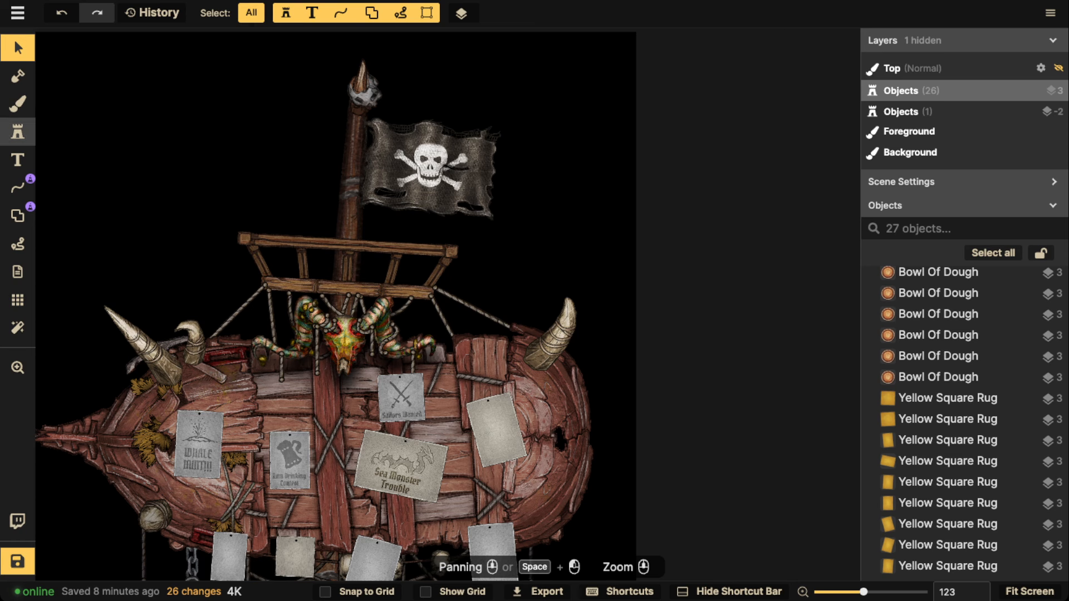
Choose the perched parrot variant from the Sea: Beach & Wrecks stamps in the Fantasy Battlemaps catalog
{"action": "left_click", "coordinate": [18, 132]}
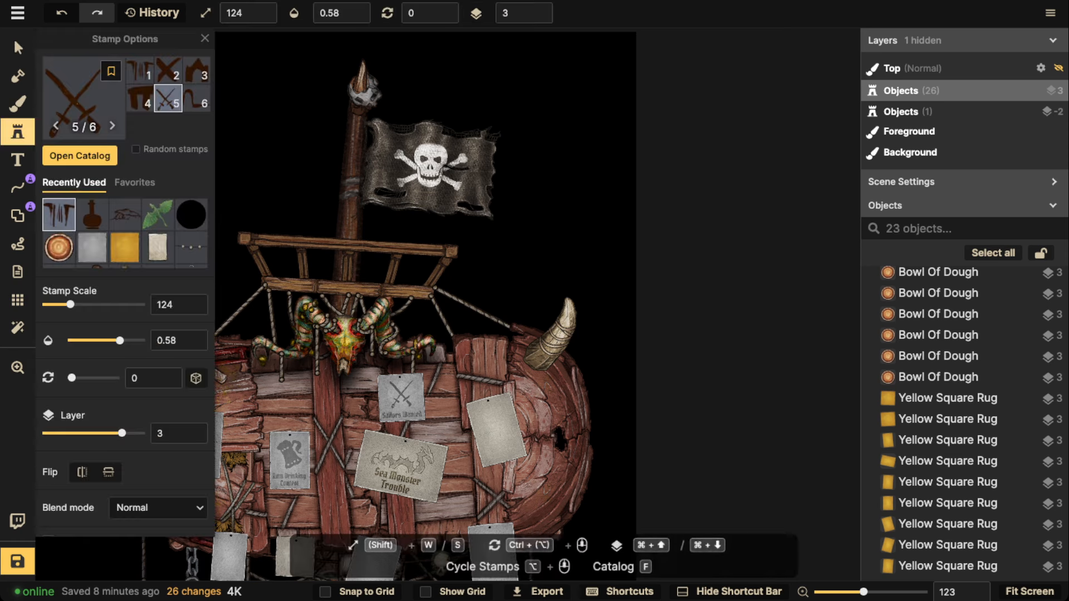
{"action": "key", "text": "f"}
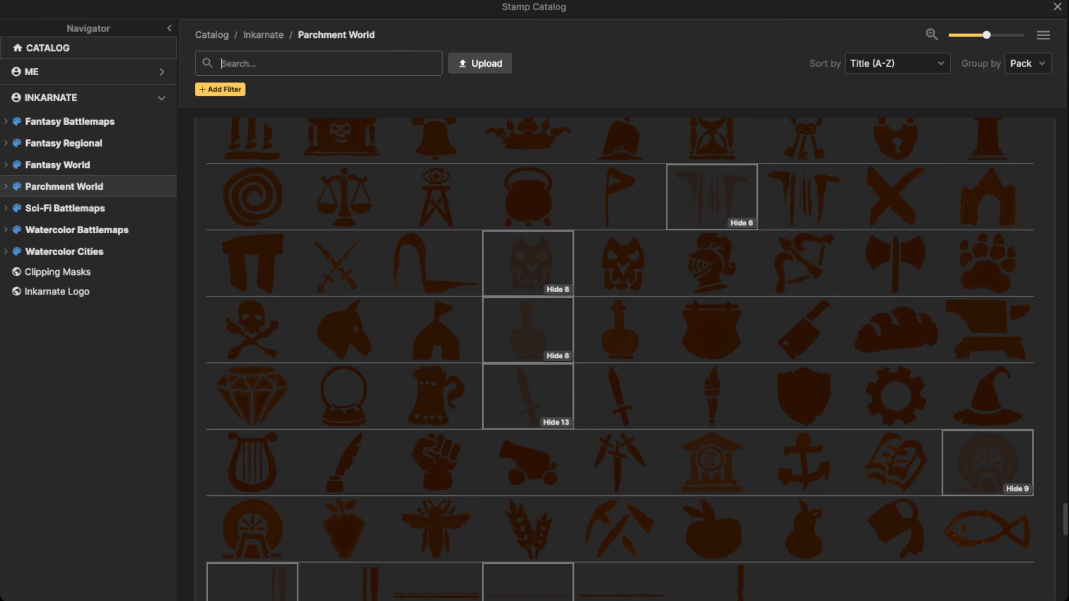
{"action": "left_click", "coordinate": [64, 121]}
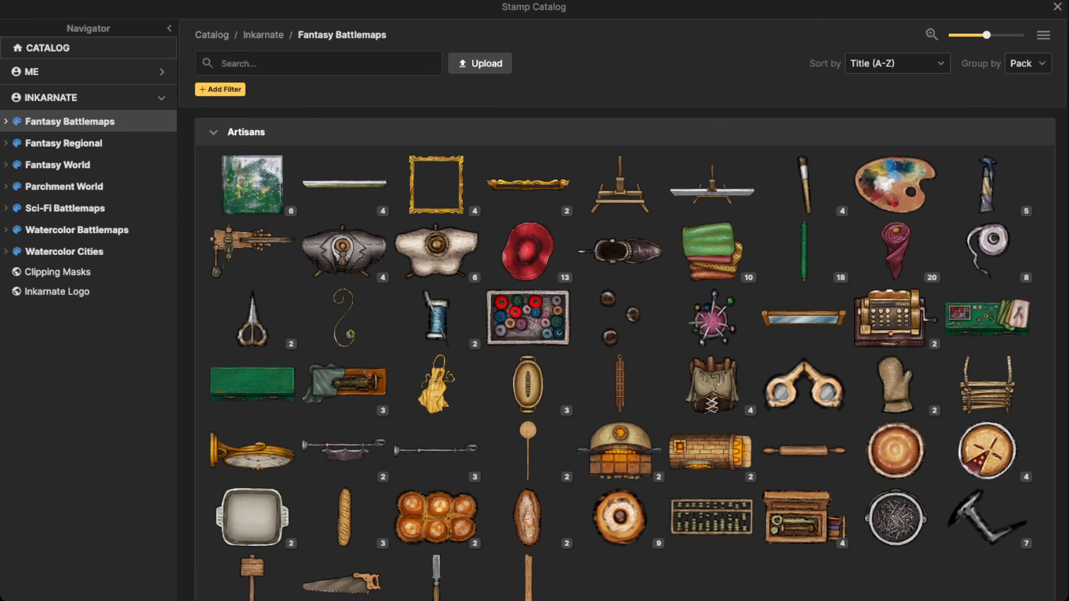
{"action": "left_click", "coordinate": [7, 122]}
{"action": "scroll", "coordinate": [89, 398], "scroll_direction": "down", "scroll_amount": 7}
{"action": "scroll", "coordinate": [83, 311], "scroll_direction": "down", "scroll_amount": 3}
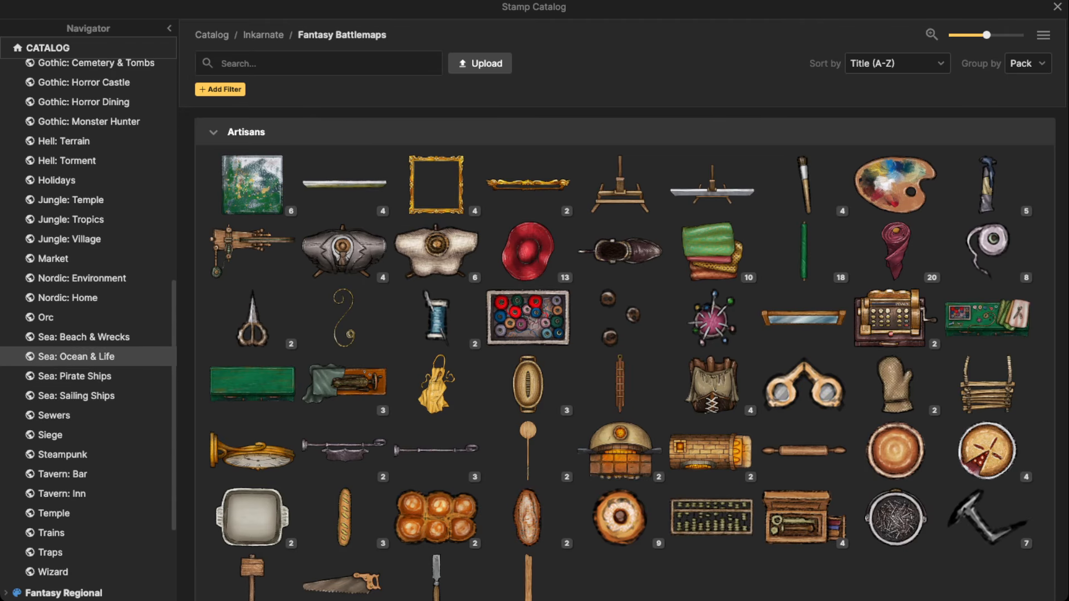
{"action": "left_click", "coordinate": [84, 337]}
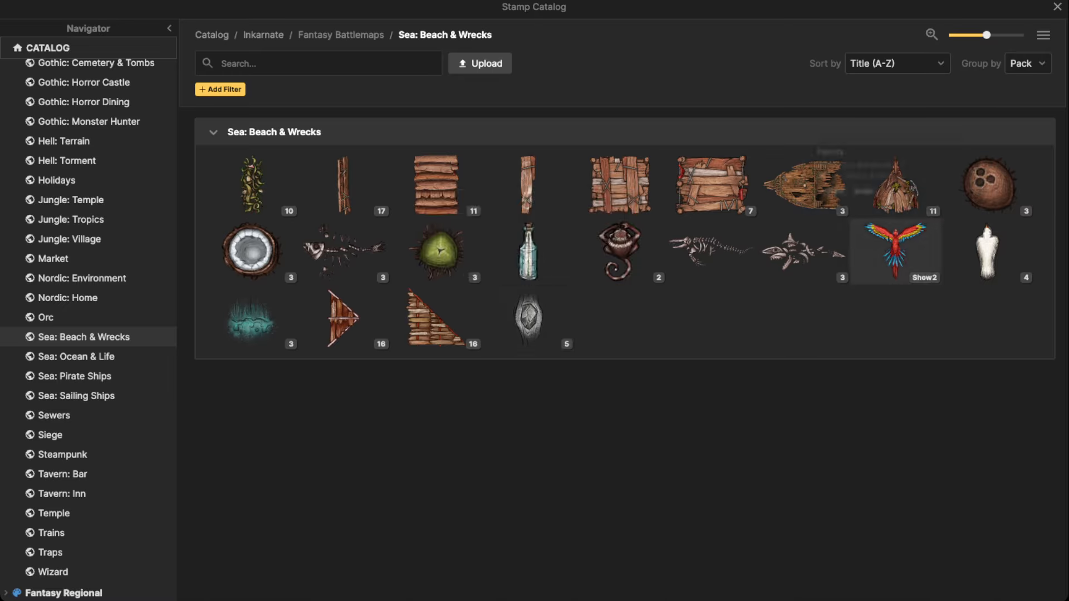
{"action": "left_click", "coordinate": [895, 251]}
{"action": "left_click", "coordinate": [168, 70]}
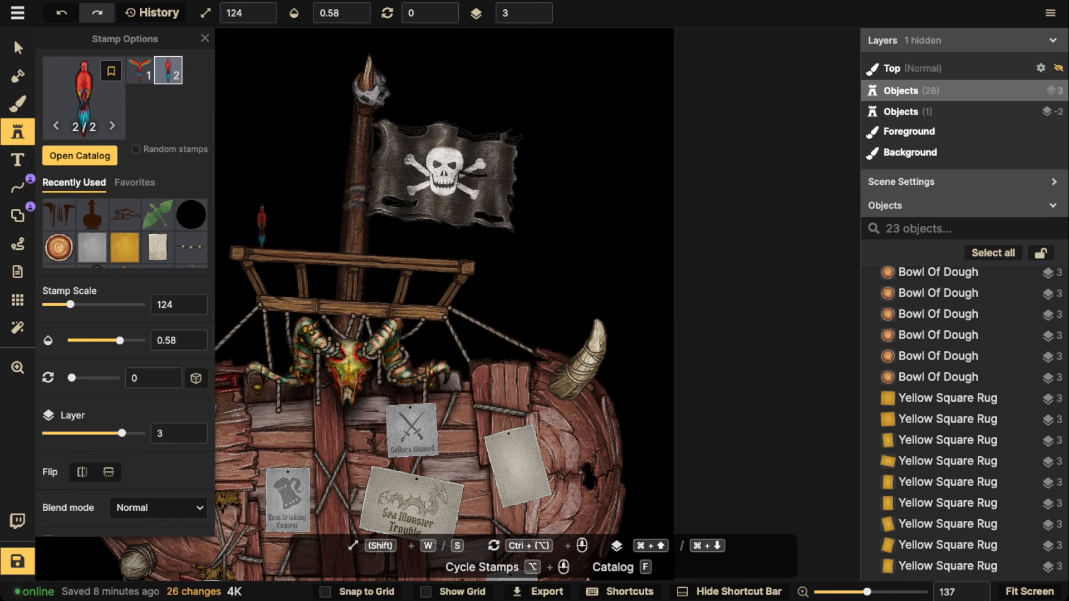
Enlarge the parrot stamp to scale 334 and place it on the crow's nest railing beside the mast
{"action": "scroll", "coordinate": [262, 224], "scroll_direction": "up", "scroll_amount": 2}
{"action": "key", "text": "w"}
{"action": "key", "text": "w"}
{"action": "key", "text": "w"}
{"action": "key", "text": "w"}
{"action": "key", "text": "w"}
{"action": "key", "text": "w"}
{"action": "key", "text": "w"}
{"action": "key", "text": "w"}
{"action": "key", "text": "w"}
{"action": "key", "text": "w"}
{"action": "key", "text": "w"}
{"action": "key", "text": "w"}
{"action": "key", "text": "w"}
{"action": "key", "text": "w"}
{"action": "key", "text": "w"}
{"action": "key", "text": "w"}
{"action": "key", "text": "w"}
{"action": "key", "text": "w"}
{"action": "key", "text": "w"}
{"action": "key", "text": "w"}
{"action": "left_click", "coordinate": [275, 243]}
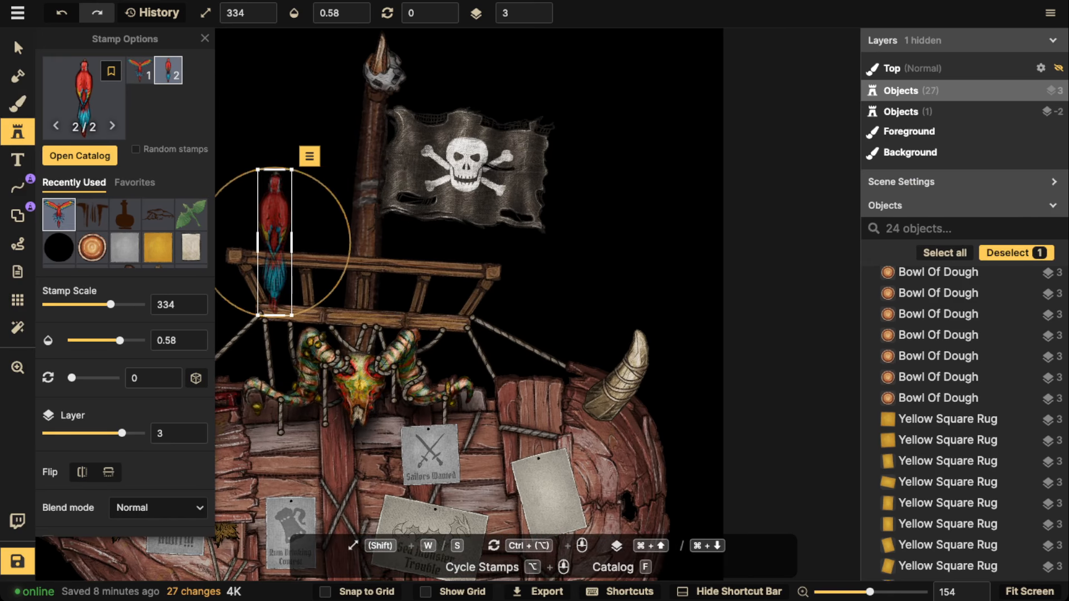
Set the parrot's opacity to 1
{"action": "double_click", "coordinate": [329, 13]}
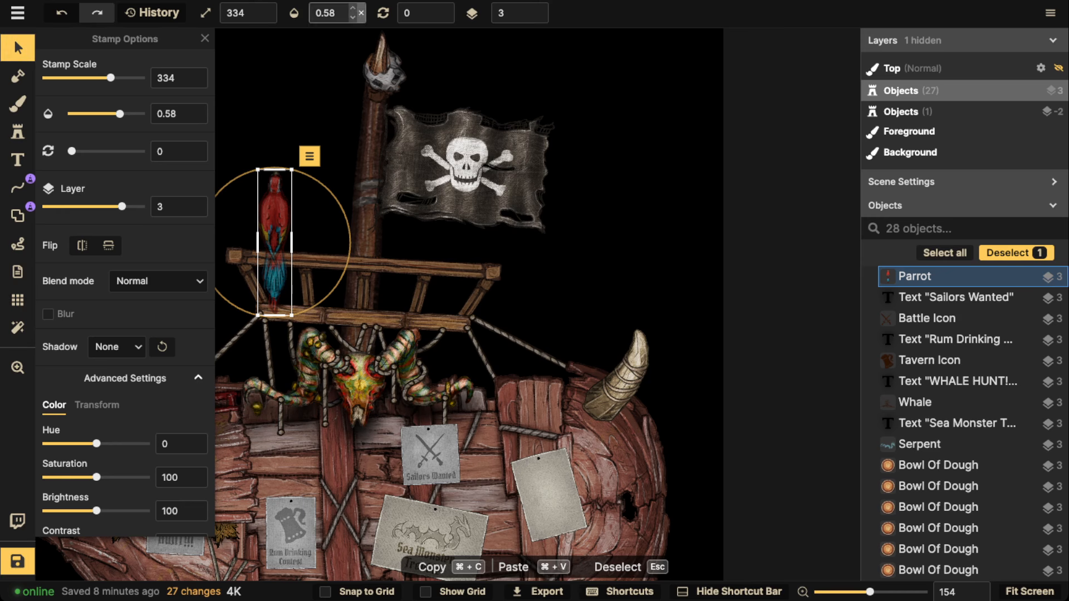
{"action": "type", "text": "1"}
{"action": "key", "text": "Return"}
{"action": "left_click_drag", "start_coordinate": [275, 234], "coordinate": [408, 235]}
{"action": "key", "text": "space"}
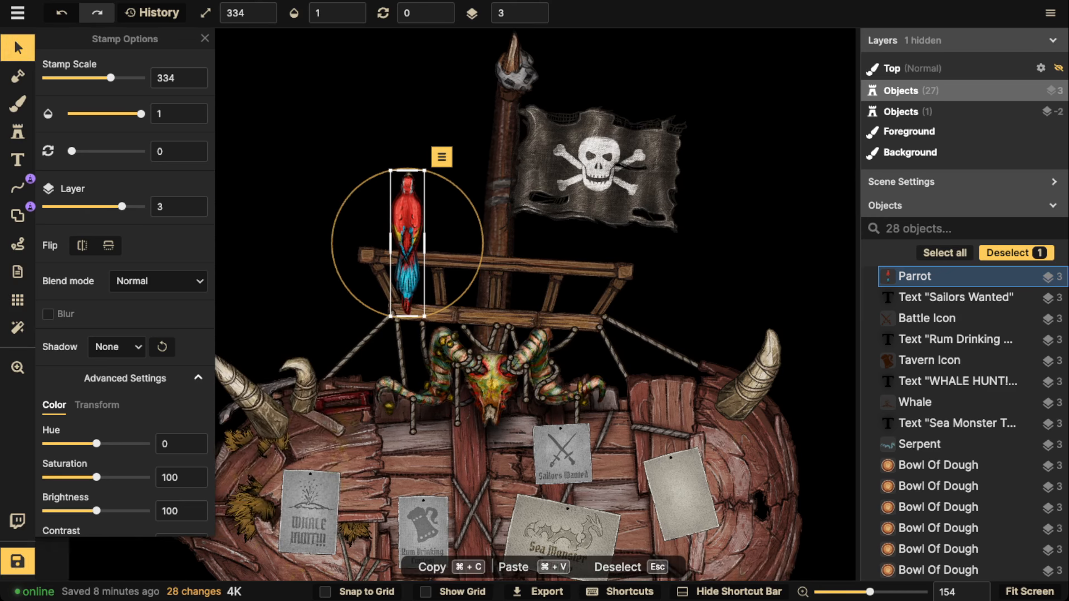
{"action": "scroll", "coordinate": [374, 193], "scroll_direction": "up", "scroll_amount": 3}
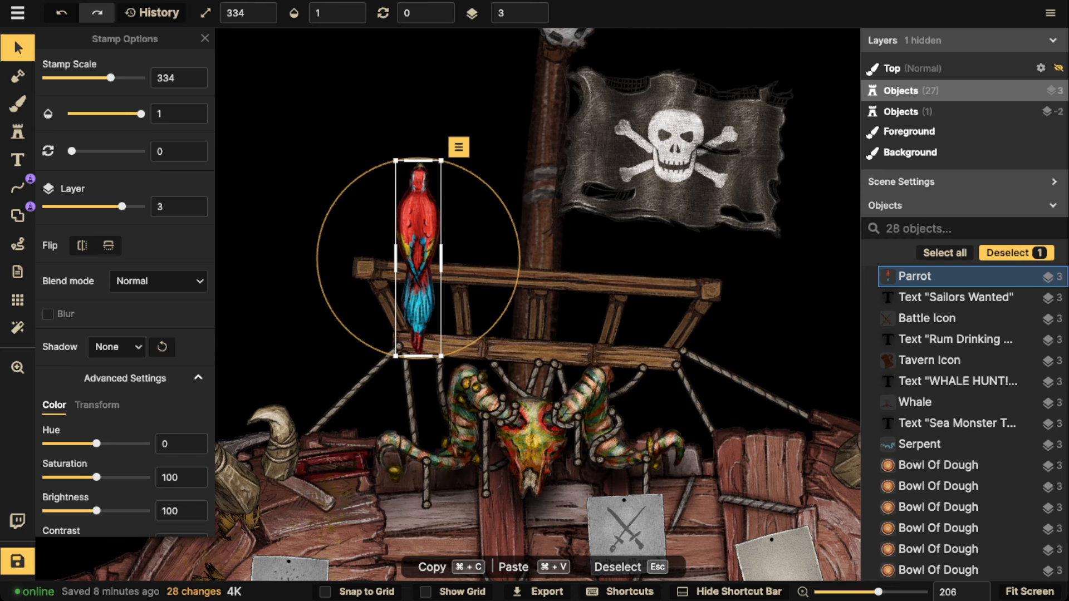
Search the Fantasy Battlemaps stamps for "skull" and choose the antlered skull set from the Forest pack
{"action": "left_click", "coordinate": [18, 132]}
{"action": "key", "text": "f"}
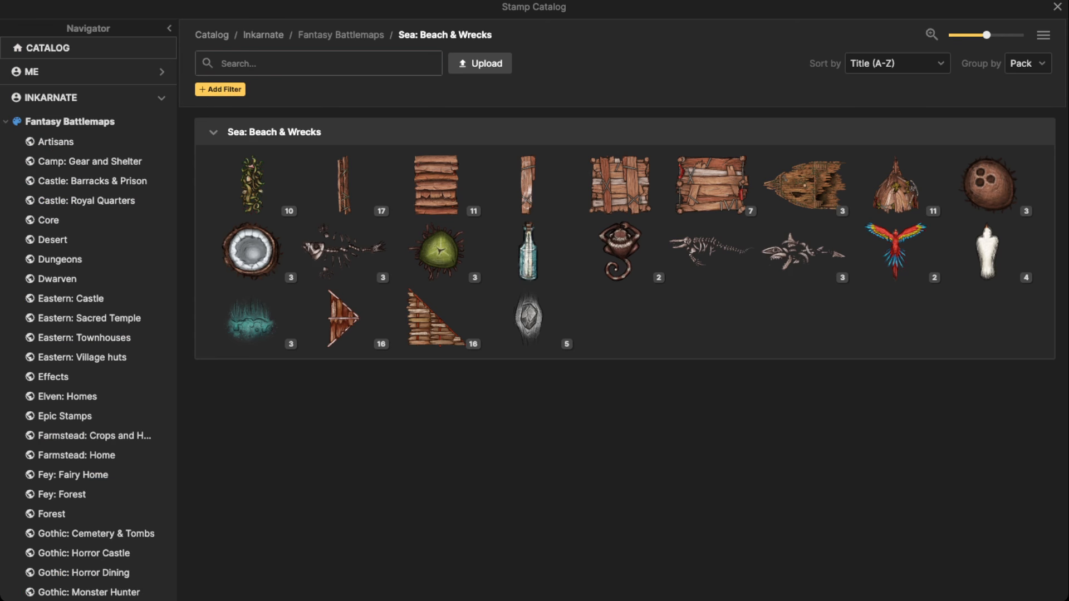
{"action": "left_click", "coordinate": [341, 35]}
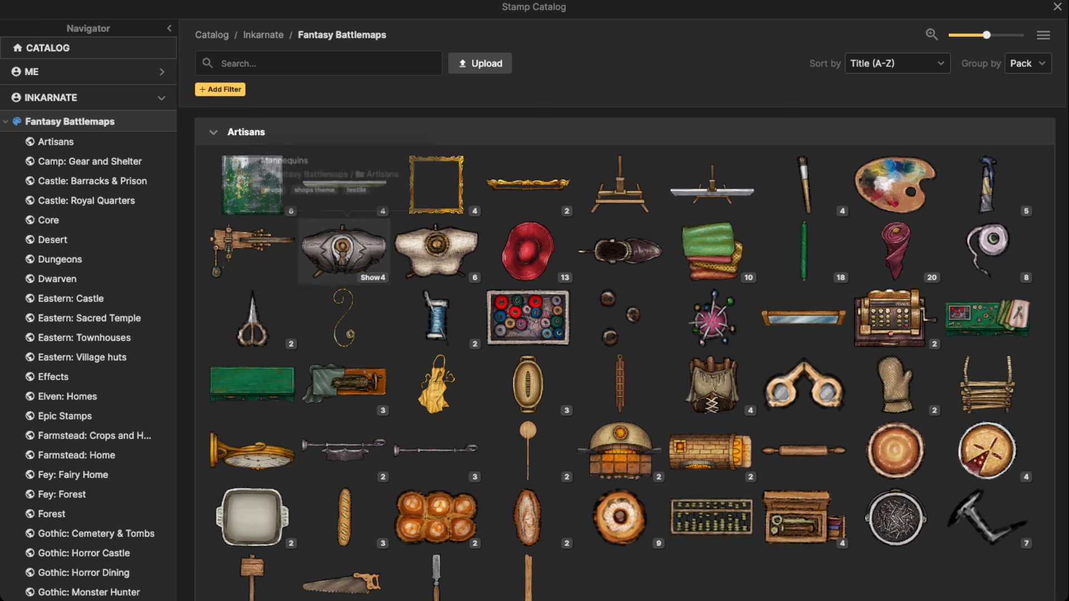
{"action": "type", "text": "sku"}
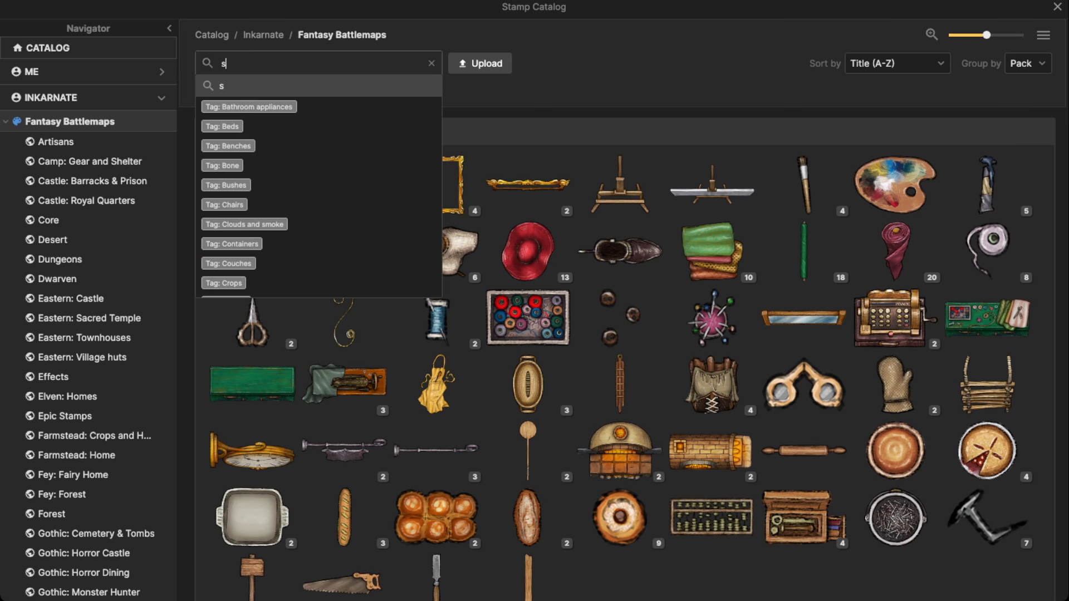
{"action": "key", "text": "Return"}
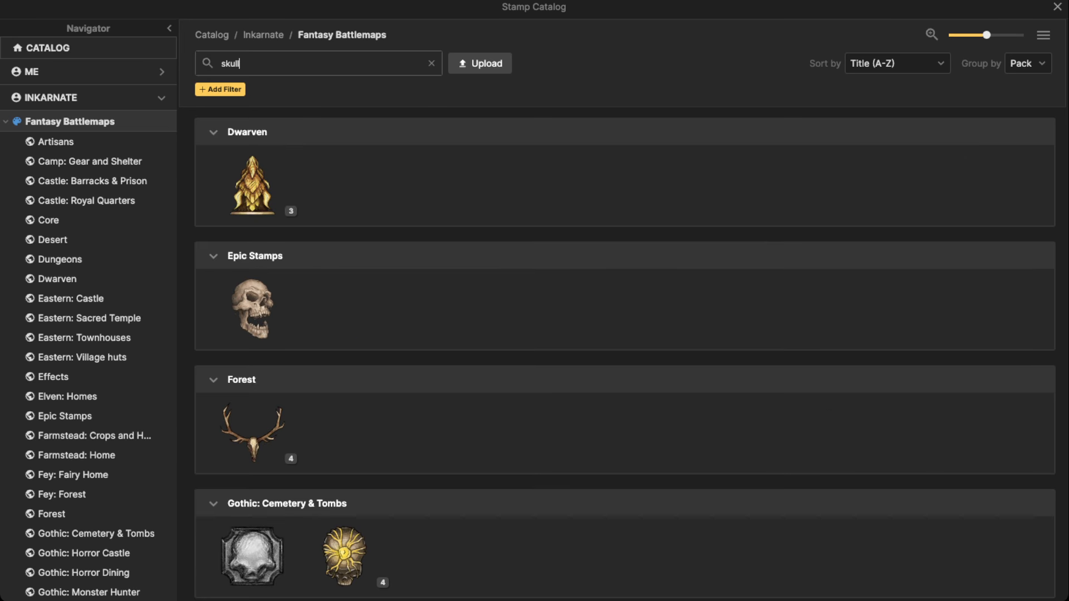
{"action": "scroll", "coordinate": [625, 356], "scroll_direction": "down", "scroll_amount": 5}
{"action": "scroll", "coordinate": [624, 356], "scroll_direction": "up", "scroll_amount": 3}
{"action": "left_click", "coordinate": [253, 222]}
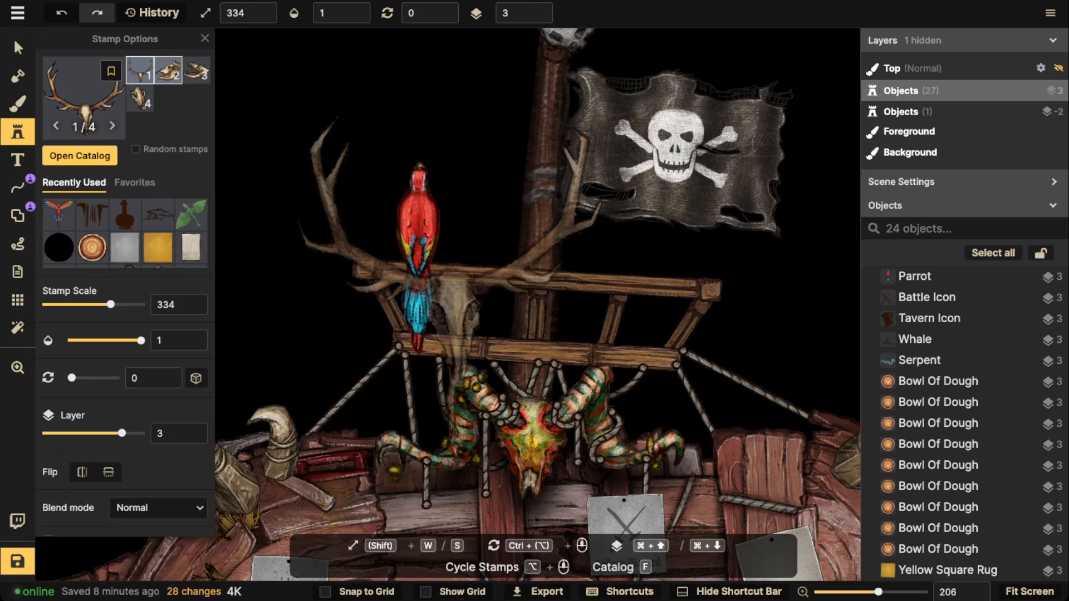
Place the open-jawed bear skull variant over the parrot's head at scale 134 and rotation 330
{"action": "scroll", "coordinate": [450, 254], "scroll_direction": "down", "scroll_amount": 2}
{"action": "scroll", "coordinate": [352, 195], "scroll_direction": "up", "scroll_amount": 3}
{"action": "key", "text": "s"}
{"action": "key", "text": "s"}
{"action": "key", "text": "s"}
{"action": "key", "text": "s"}
{"action": "key", "text": "s"}
{"action": "key", "text": "s"}
{"action": "key", "text": "s"}
{"action": "key", "text": "s"}
{"action": "key", "text": "s"}
{"action": "key", "text": "s"}
{"action": "key", "text": "s"}
{"action": "key", "text": "s"}
{"action": "key", "text": "s"}
{"action": "key", "text": "s"}
{"action": "key", "text": "s"}
{"action": "scroll", "coordinate": [423, 173], "scroll_direction": "up", "scroll_amount": 2}
{"action": "key", "text": "s"}
{"action": "key", "text": "s"}
{"action": "key", "text": "s"}
{"action": "key", "text": "s"}
{"action": "left_click", "coordinate": [425, 173]}
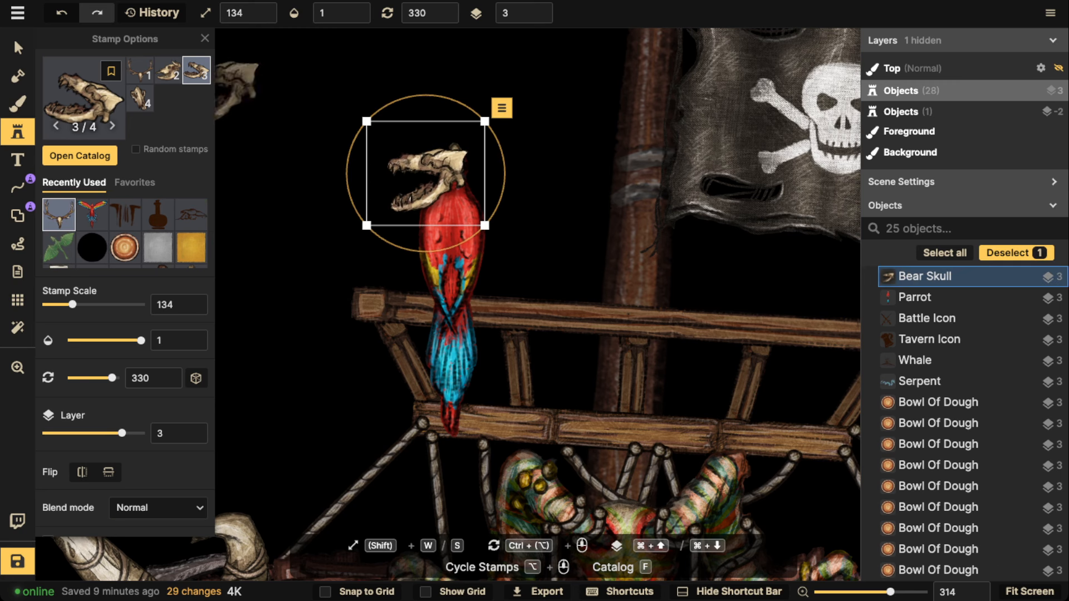
Remove the bear skull's shadow and nudge the skull into line with the parrot's neck
{"action": "left_click", "coordinate": [17, 48]}
{"action": "left_click", "coordinate": [117, 347]}
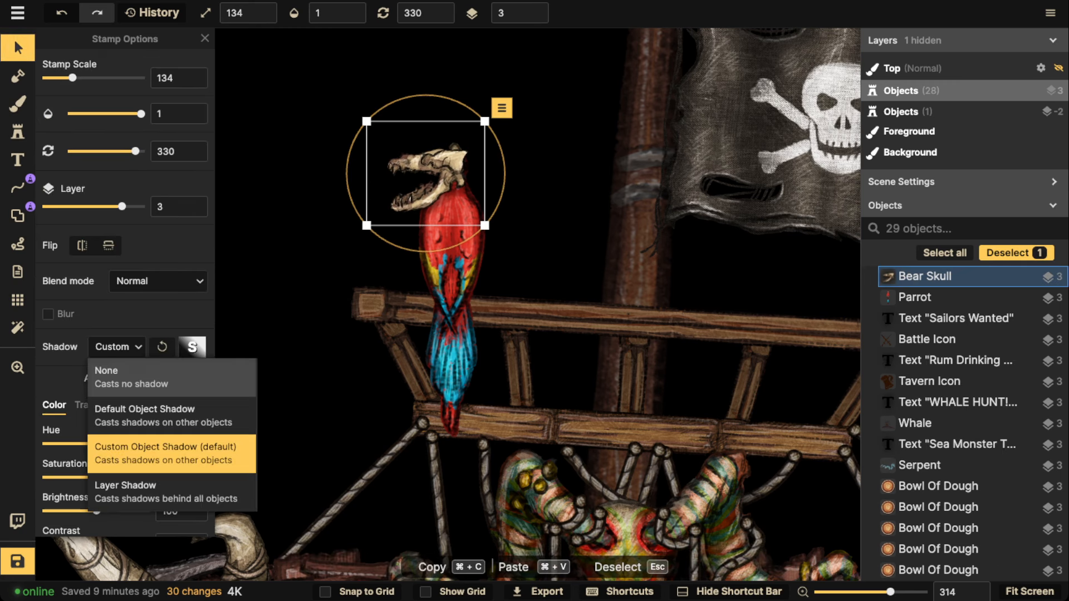
{"action": "left_click", "coordinate": [131, 377]}
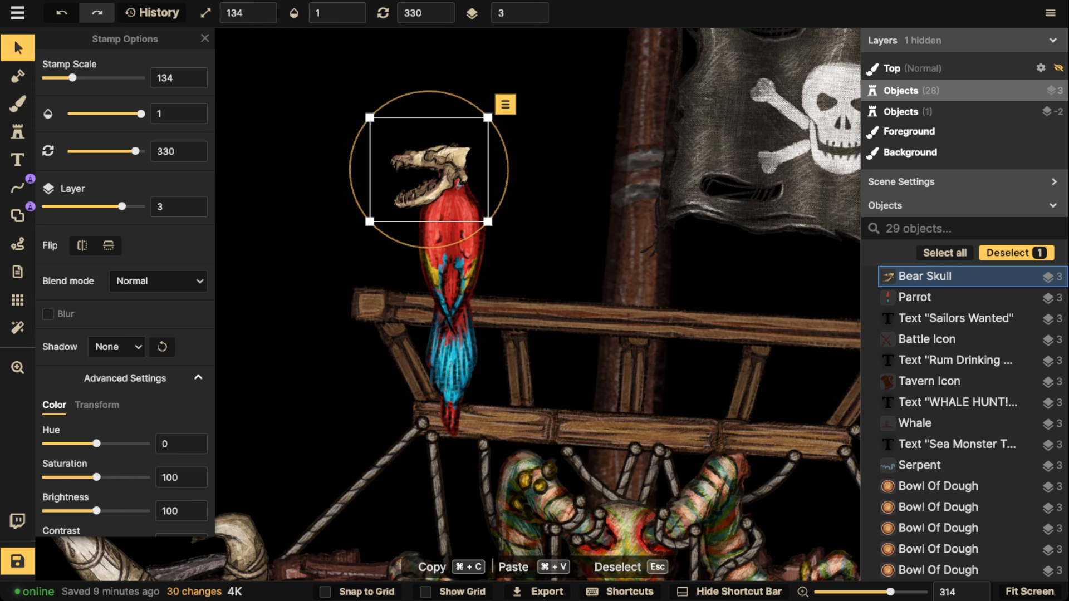
Place the fourth tusk variant on top of the bear skull at scale 34 and rotation 212
{"action": "left_click", "coordinate": [18, 132]}
{"action": "scroll", "coordinate": [93, 218], "scroll_direction": "down", "scroll_amount": 2}
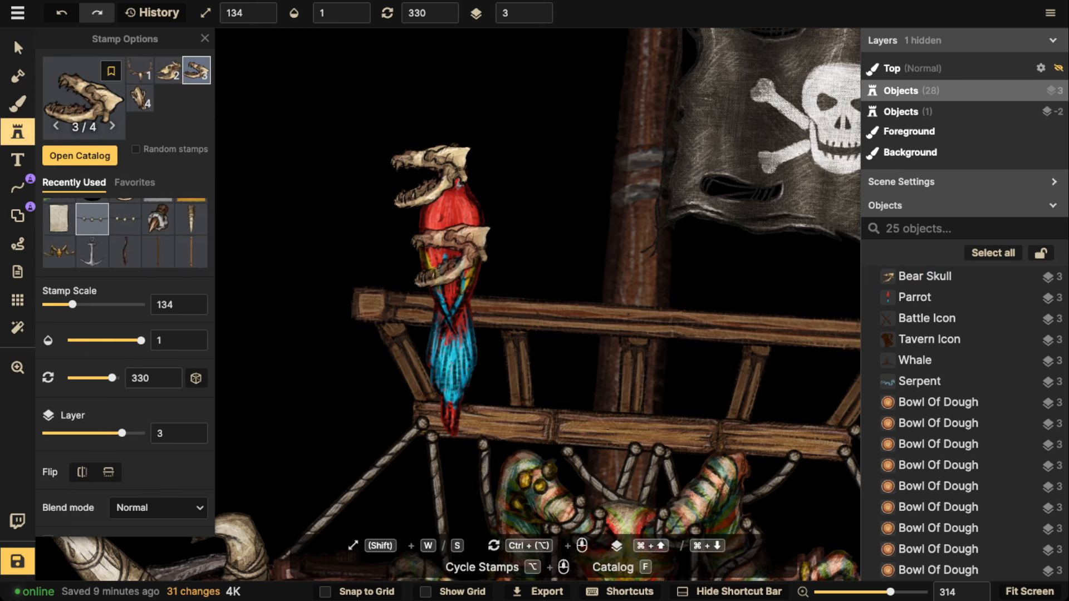
{"action": "left_click", "coordinate": [191, 219]}
{"action": "scroll", "coordinate": [513, 123], "scroll_direction": "up", "scroll_amount": 5}
{"action": "scroll", "coordinate": [448, 251], "scroll_direction": "down", "scroll_amount": 3}
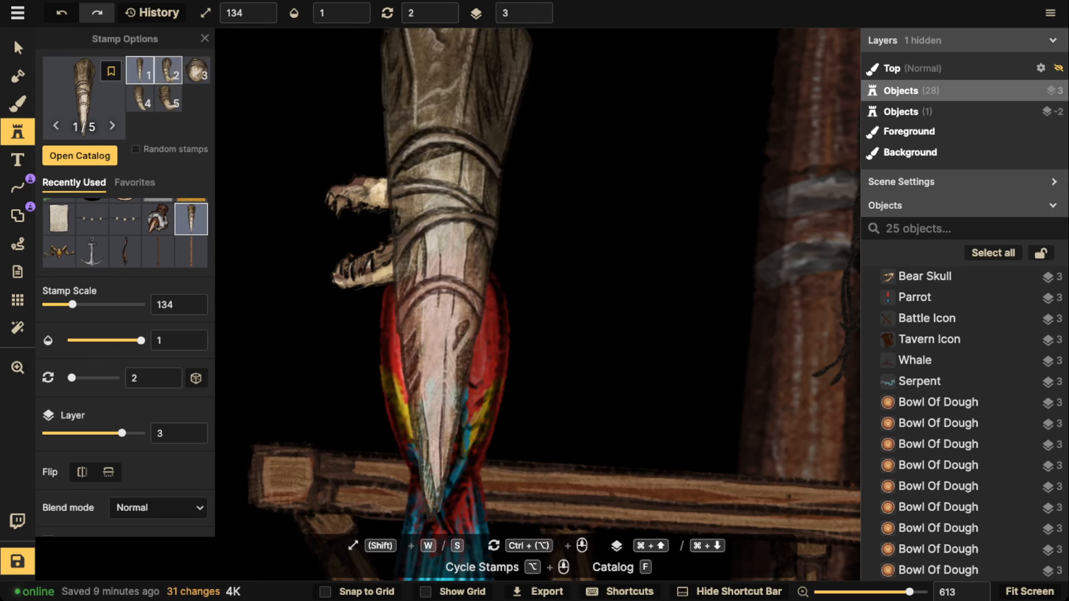
{"action": "key", "text": "s"}
{"action": "key", "text": "s"}
{"action": "key", "text": "s"}
{"action": "key", "text": "s"}
{"action": "key", "text": "s"}
{"action": "key", "text": "s"}
{"action": "key", "text": "s"}
{"action": "key", "text": "s"}
{"action": "key", "text": "s"}
{"action": "key", "text": "s"}
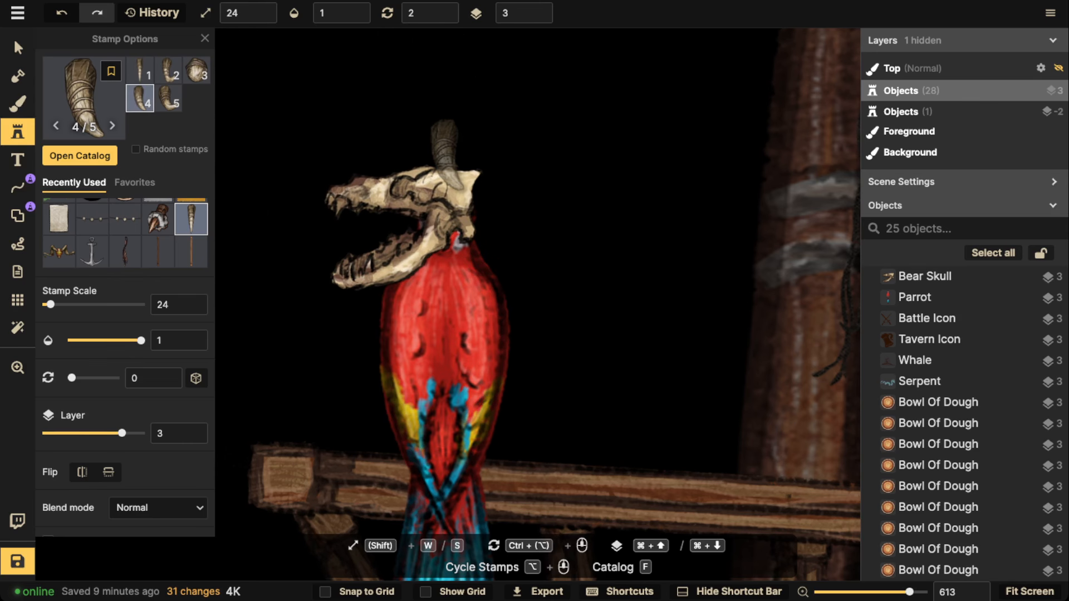
{"action": "scroll", "coordinate": [451, 161], "scroll_direction": "up", "scroll_amount": 10}
{"action": "key", "text": "w"}
{"action": "scroll", "coordinate": [462, 156], "scroll_direction": "down", "scroll_amount": 3}
{"action": "left_click", "coordinate": [456, 156]}
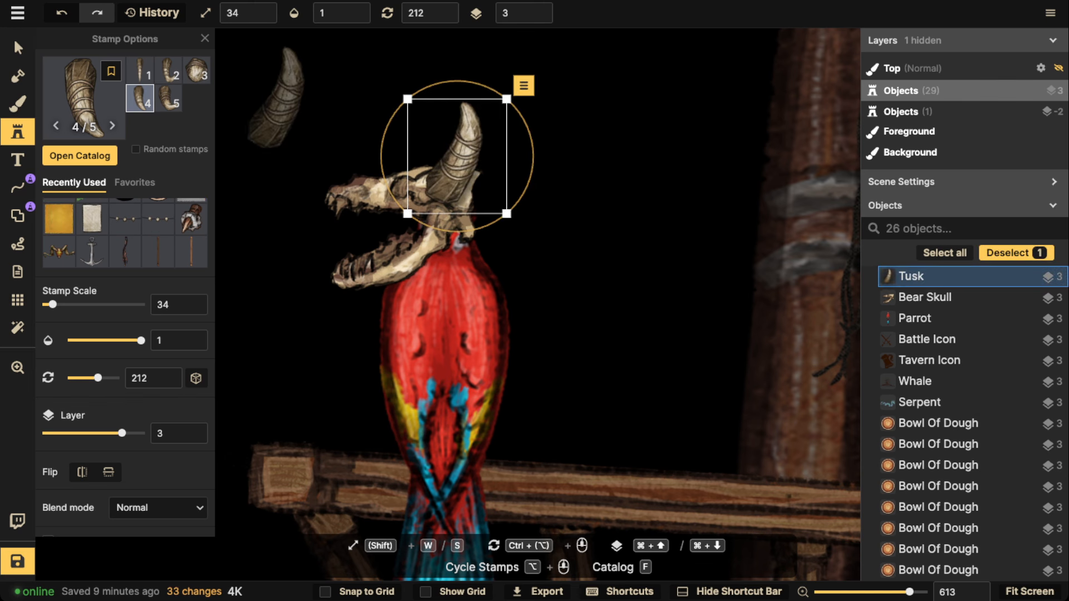
Remove the tusk's shadow, reduce its scale to 24 and set its rotation to 227
{"action": "left_click", "coordinate": [17, 48]}
{"action": "left_click", "coordinate": [116, 347]}
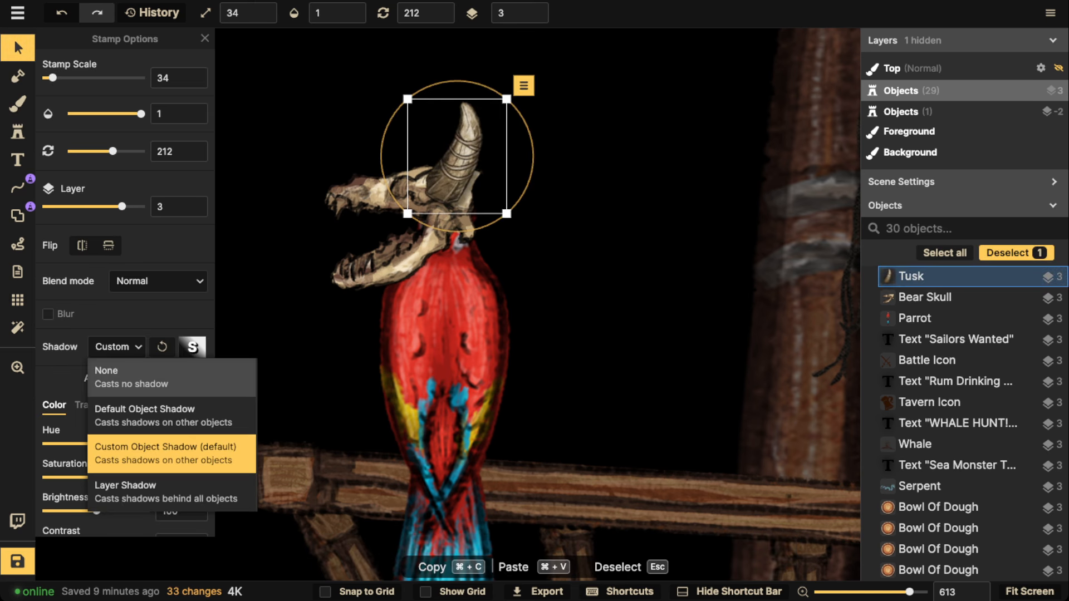
{"action": "left_click", "coordinate": [167, 377]}
{"action": "key", "text": "super+z"}
{"action": "key", "text": "super+z"}
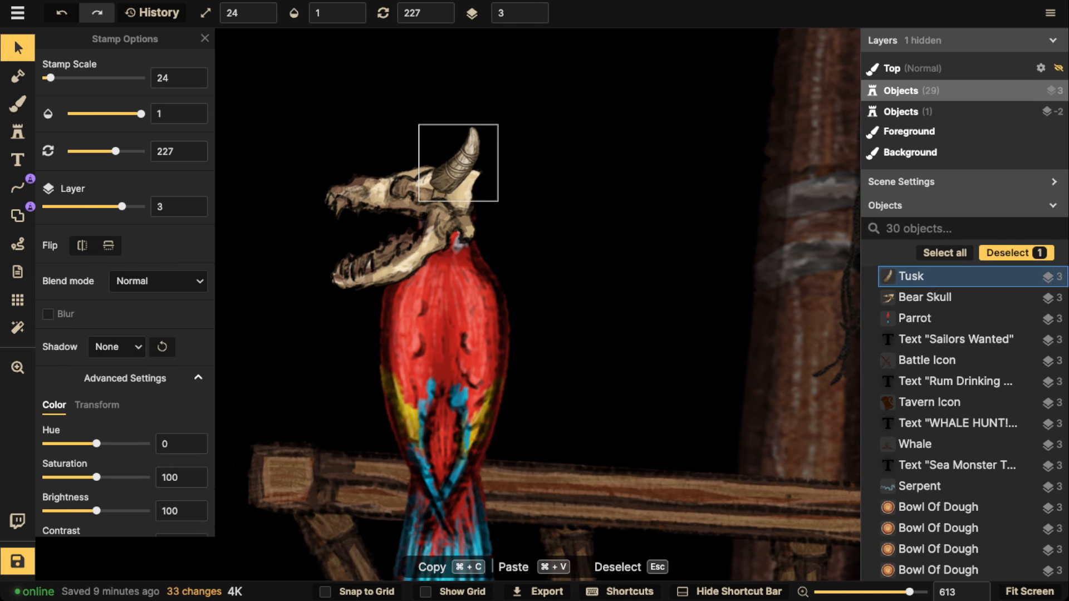
Move the tusk to the tip of the skull's upper jaw and rotate it to 77 as a beak
{"action": "left_click_drag", "start_coordinate": [459, 163], "coordinate": [397, 153]}
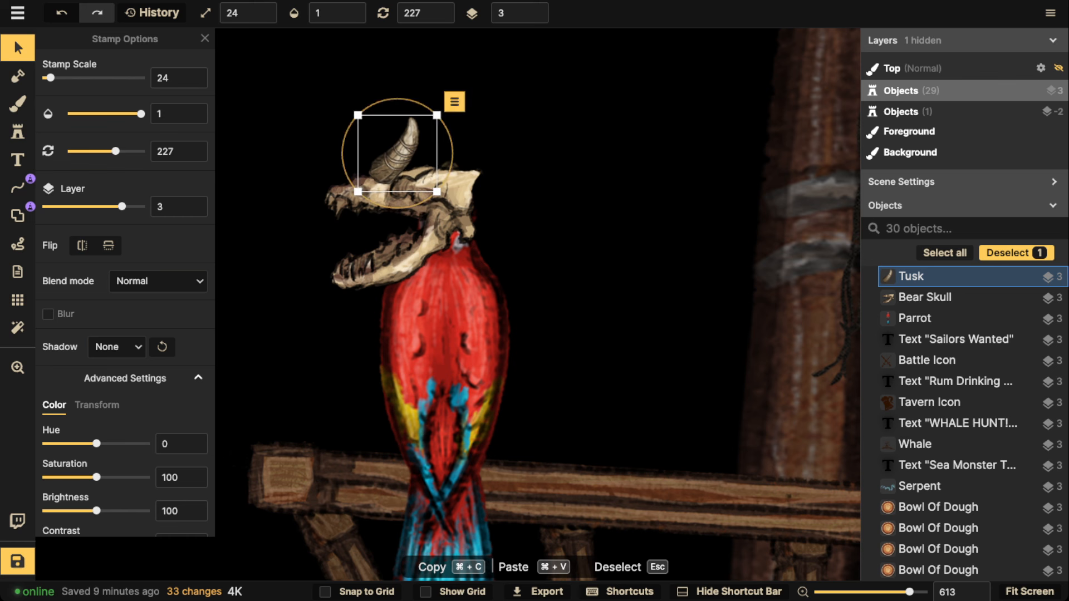
{"action": "scroll", "coordinate": [397, 154], "scroll_direction": "down", "scroll_amount": 10}
{"action": "left_click_drag", "start_coordinate": [398, 154], "coordinate": [315, 201]}
{"action": "scroll", "coordinate": [282, 172], "scroll_direction": "up", "scroll_amount": 1}
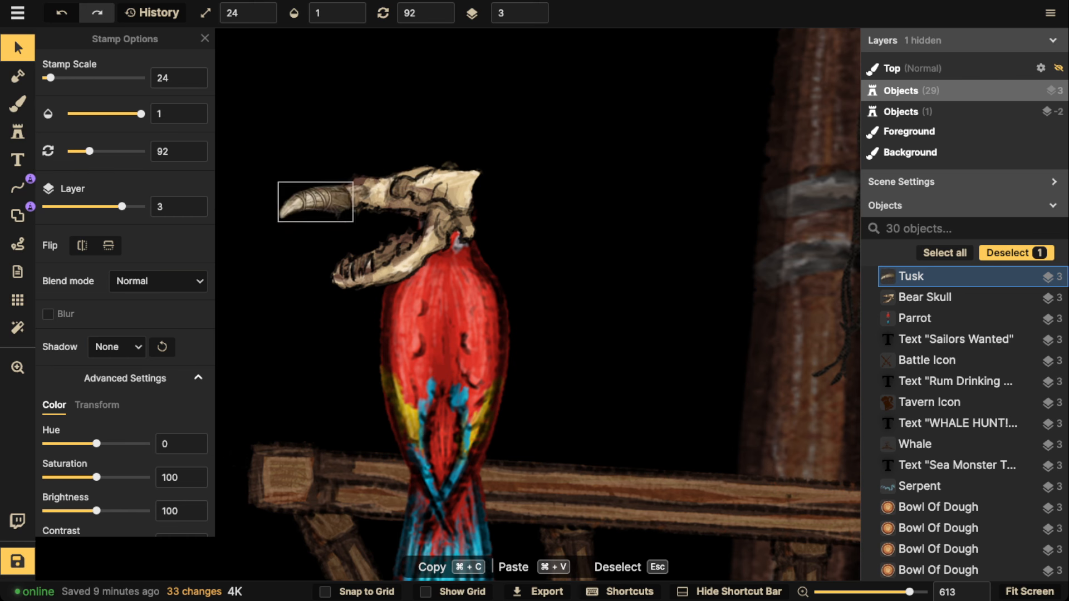
{"action": "scroll", "coordinate": [318, 204], "scroll_direction": "down", "scroll_amount": 1}
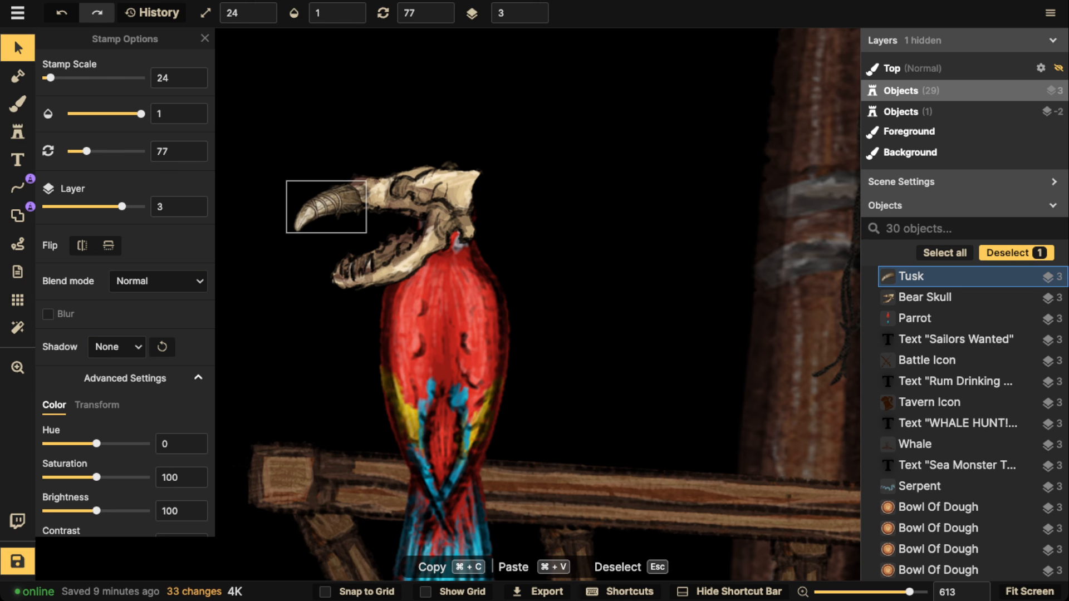
Place a horizontally flipped tusk at scale 14 and rotation 77 on the tip of the skull's lower jaw
{"action": "left_click", "coordinate": [17, 132]}
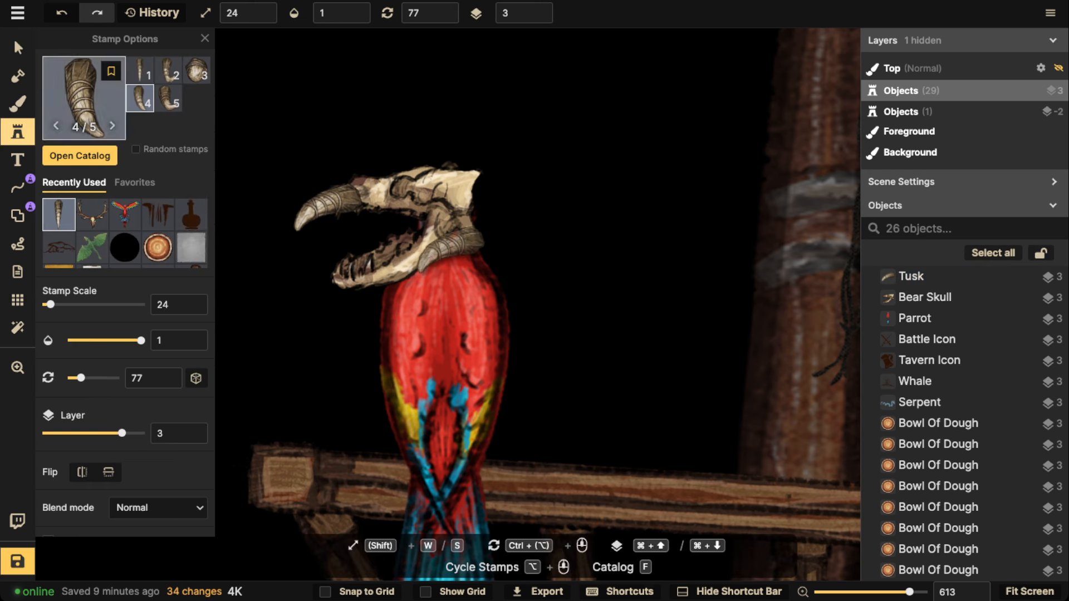
{"action": "left_click", "coordinate": [83, 472]}
{"action": "key", "text": "s"}
{"action": "scroll", "coordinate": [326, 308], "scroll_direction": "down", "scroll_amount": 1}
{"action": "left_click", "coordinate": [326, 282]}
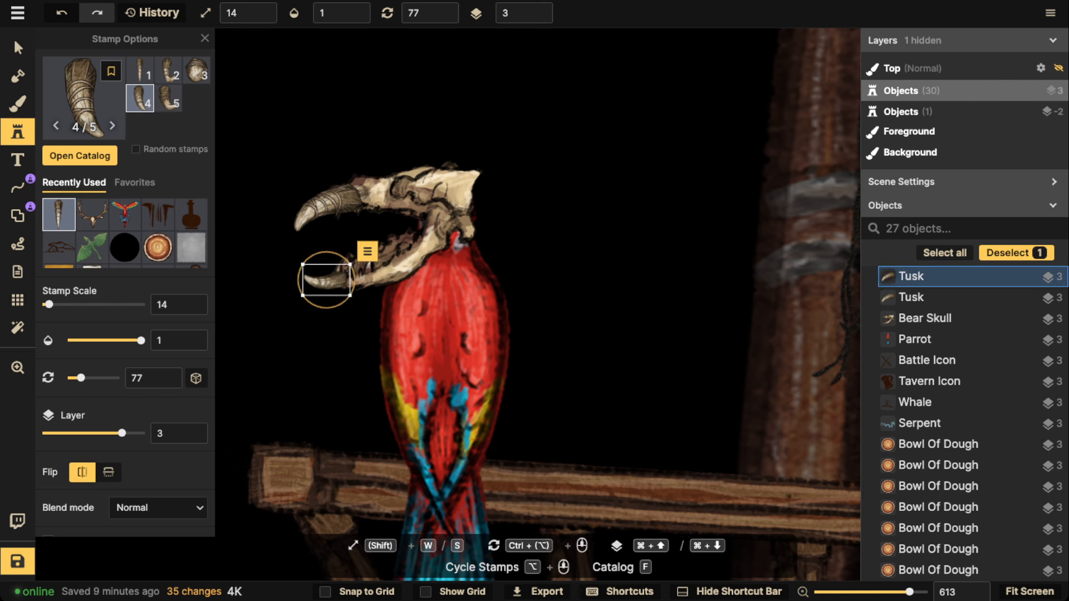
{"action": "scroll", "coordinate": [390, 101], "scroll_direction": "down", "scroll_amount": 3}
{"action": "scroll", "coordinate": [361, 93], "scroll_direction": "down", "scroll_amount": 1}
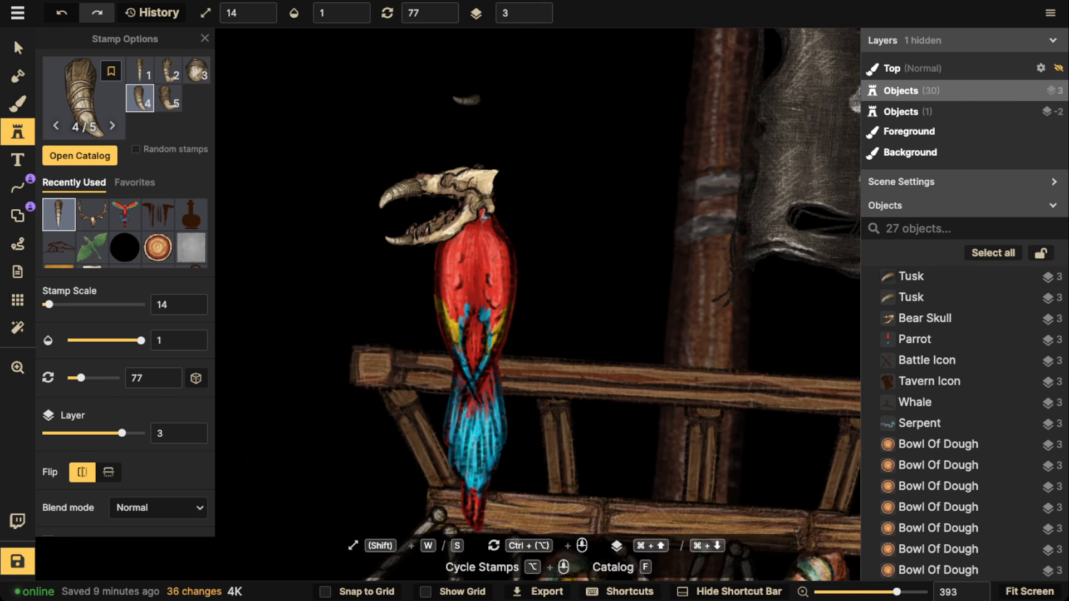
{"action": "scroll", "coordinate": [466, 106], "scroll_direction": "up", "scroll_amount": 4}
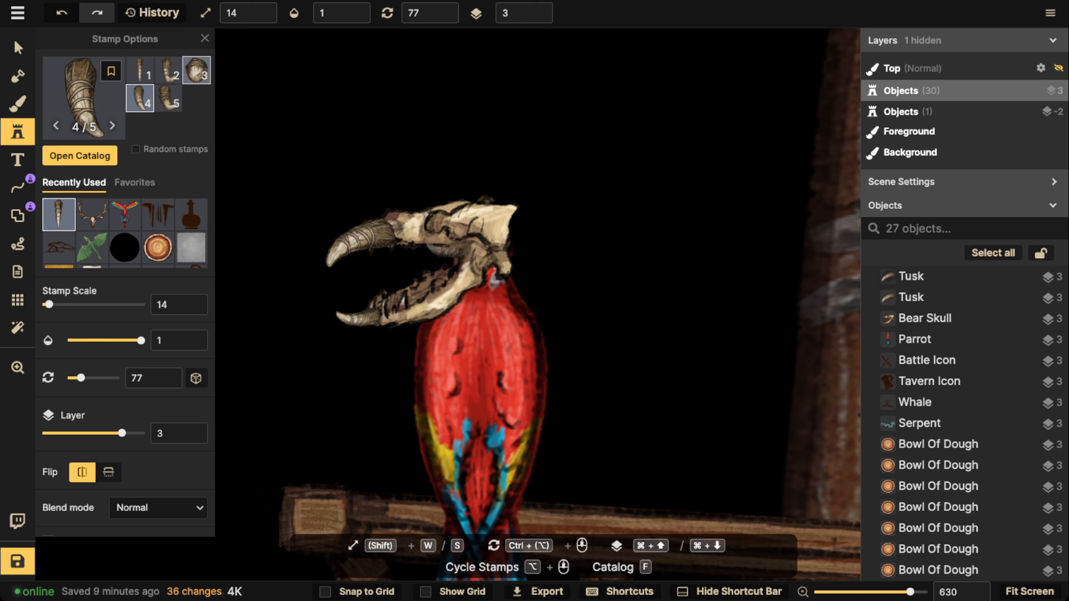
{"action": "key", "text": "shift+w"}
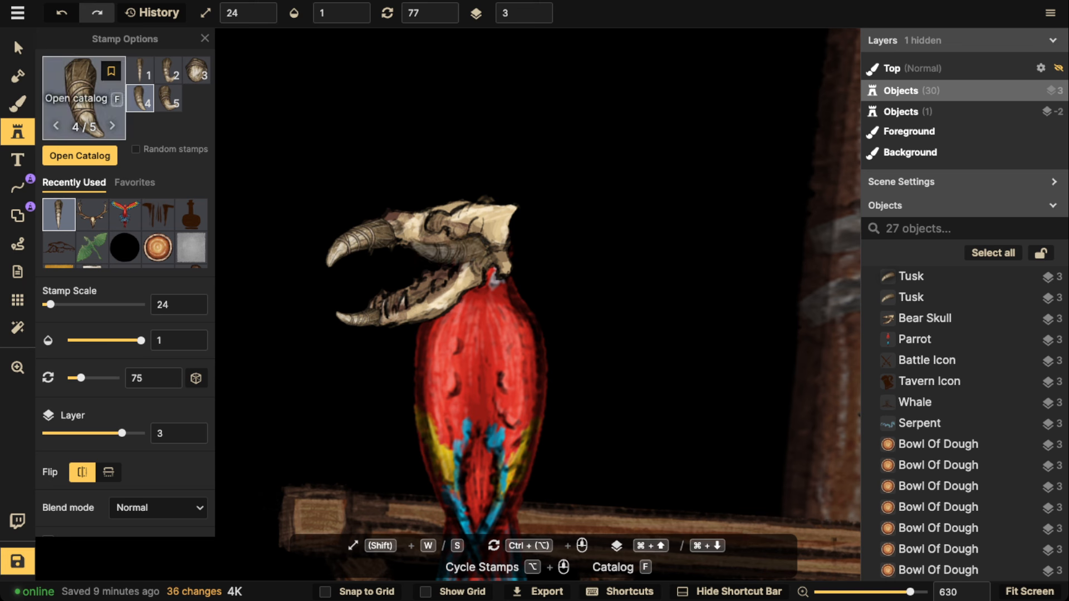
{"action": "left_click", "coordinate": [168, 70]}
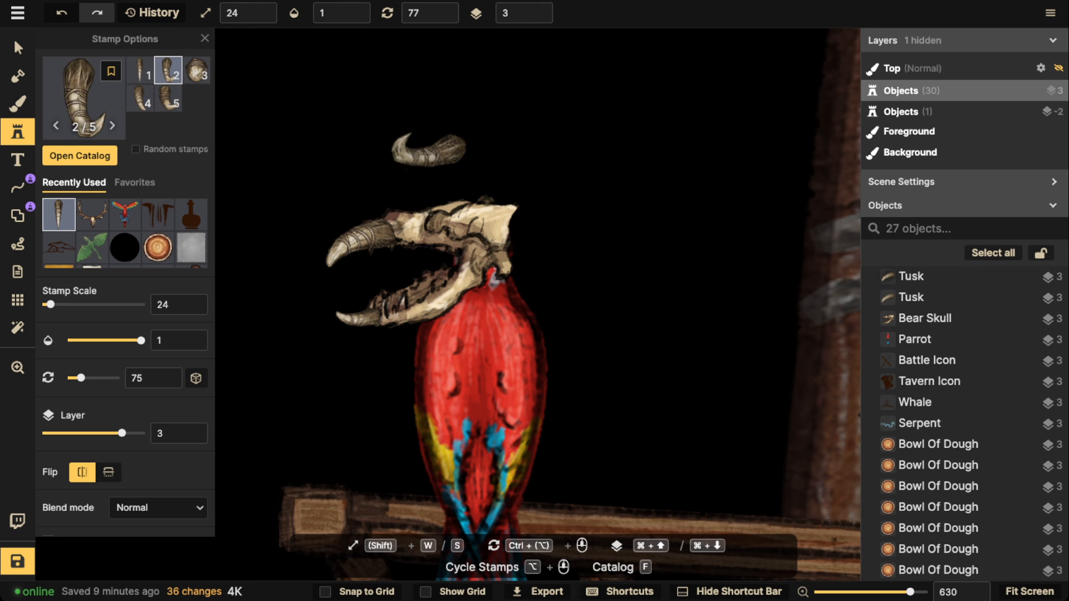
{"action": "key", "text": "x"}
{"action": "scroll", "coordinate": [493, 193], "scroll_direction": "up", "scroll_amount": 10}
{"action": "scroll", "coordinate": [493, 196], "scroll_direction": "down", "scroll_amount": 1}
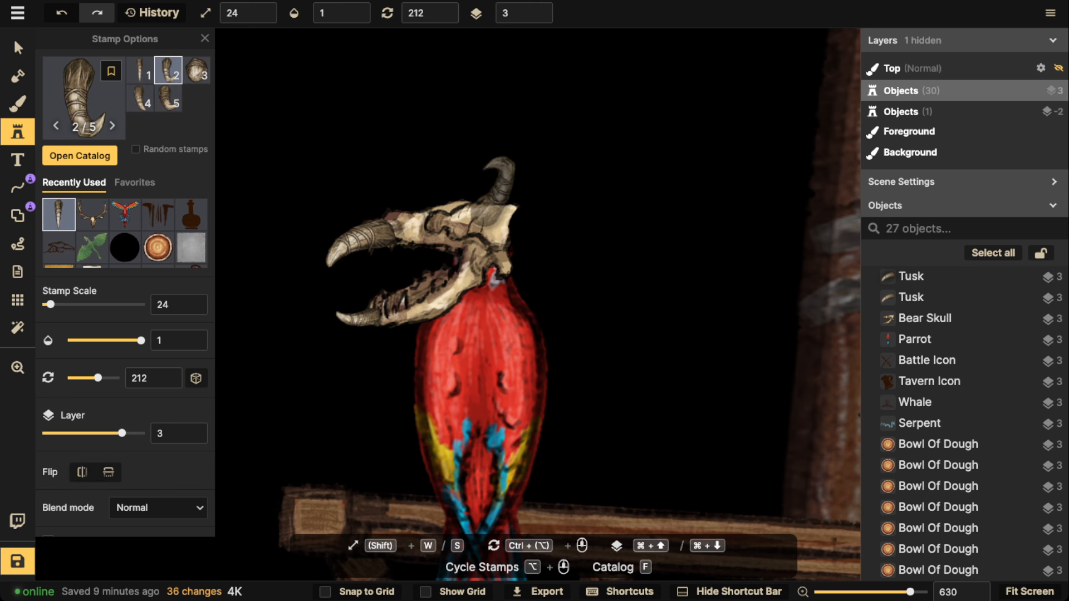
{"action": "scroll", "coordinate": [550, 203], "scroll_direction": "down", "scroll_amount": 3}
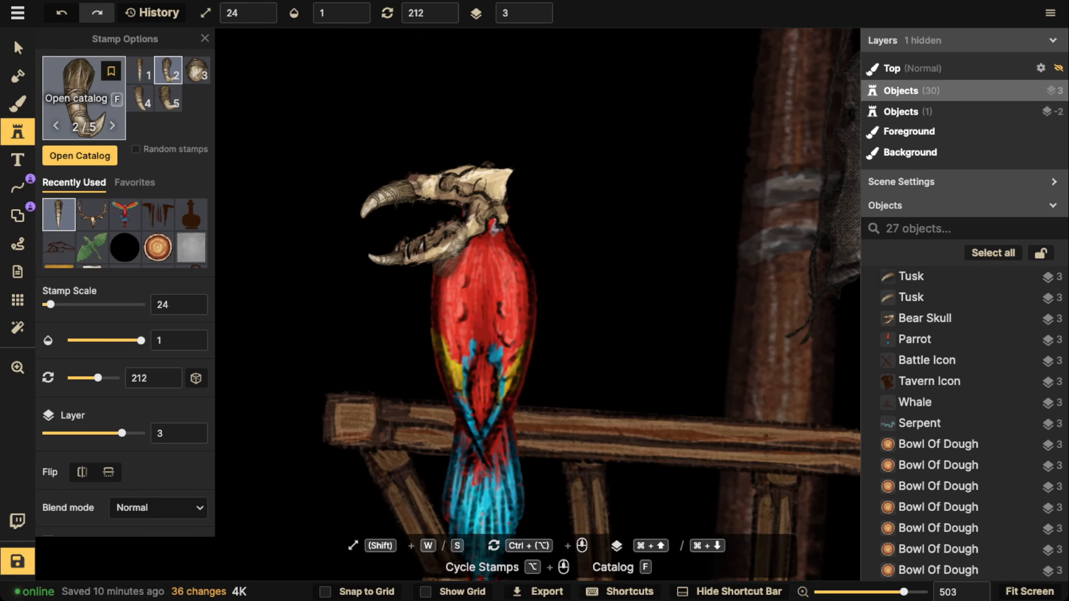
Search the stamp catalog for "coral"
{"action": "left_click", "coordinate": [83, 97]}
{"action": "scroll", "coordinate": [624, 334], "scroll_direction": "down", "scroll_amount": 2}
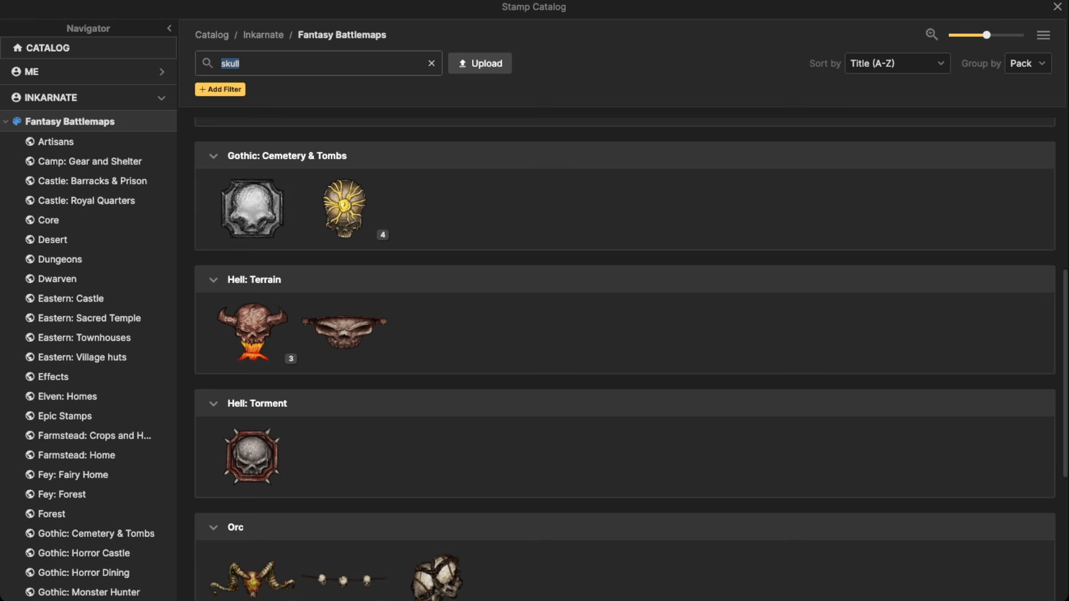
{"action": "key", "text": "BackSpace"}
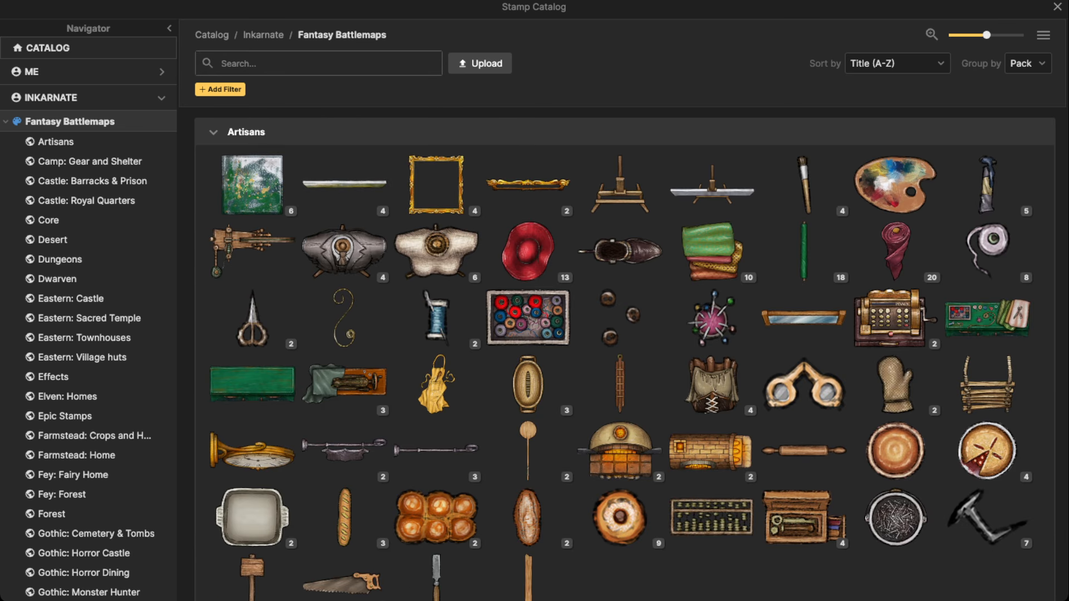
{"action": "type", "text": "ro"}
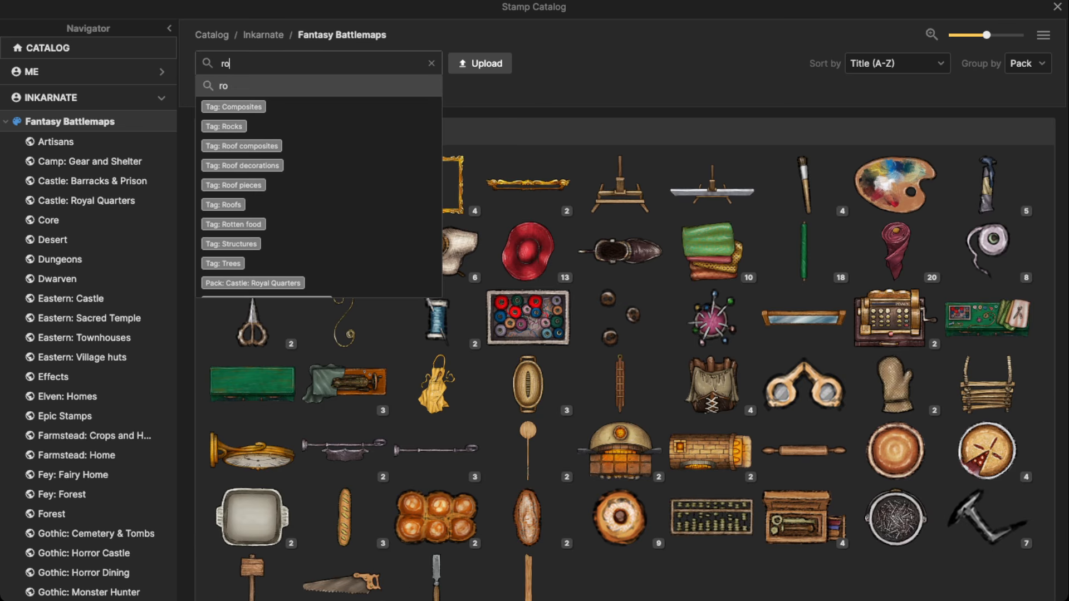
{"action": "key", "text": "BackSpace"}
{"action": "key", "text": "BackSpace"}
{"action": "type", "text": "coral"}
{"action": "key", "text": "Return"}
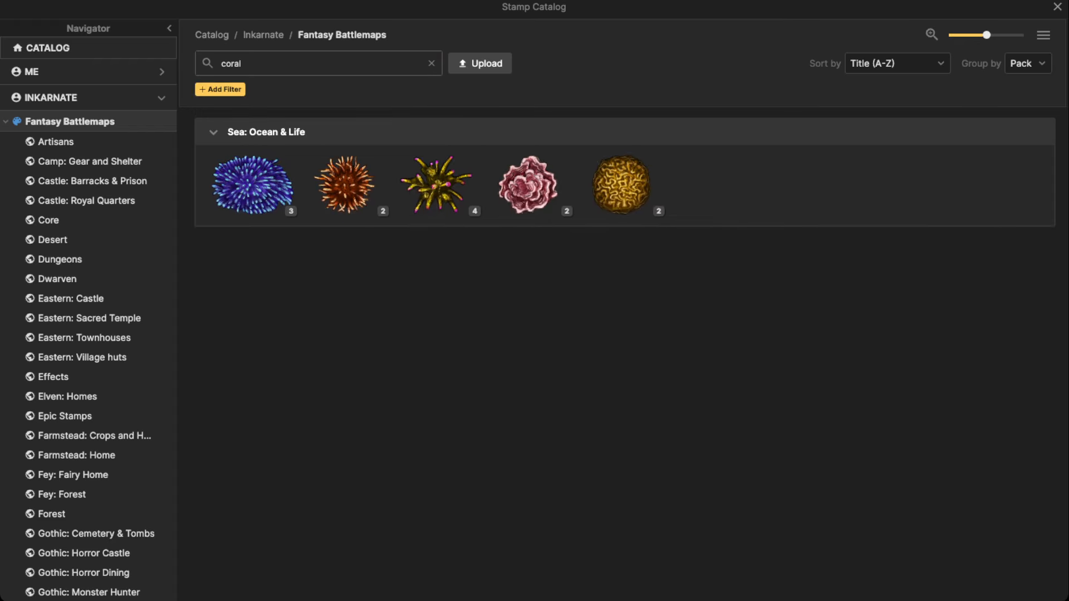
Place the spiky red coral stamp at scale 64 over the parrot's skull and put it behind the skull on layer 2
{"action": "left_click", "coordinate": [345, 184]}
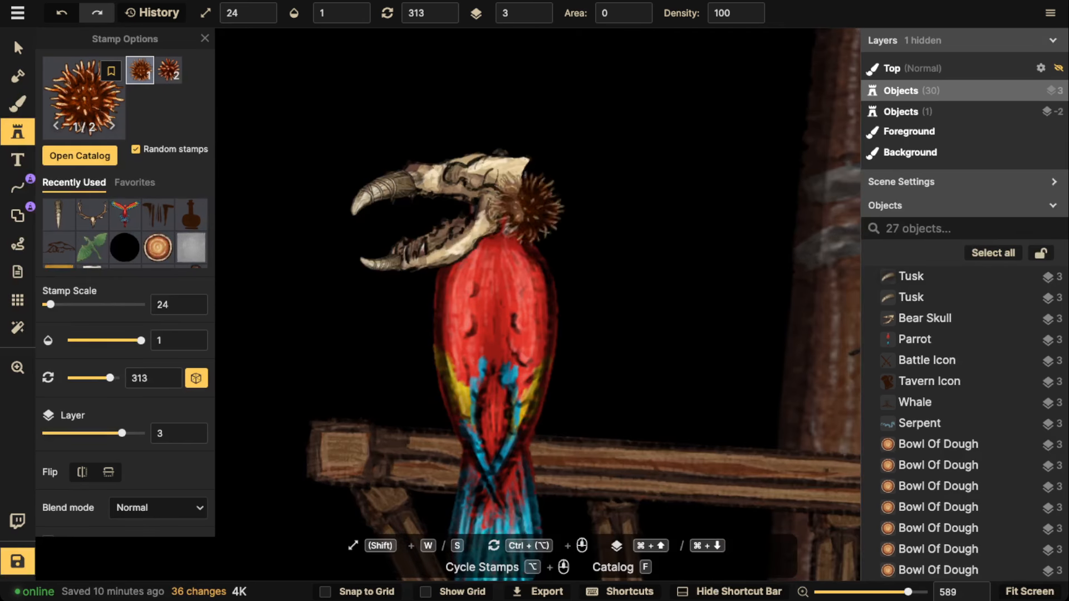
{"action": "left_click", "coordinate": [520, 193]}
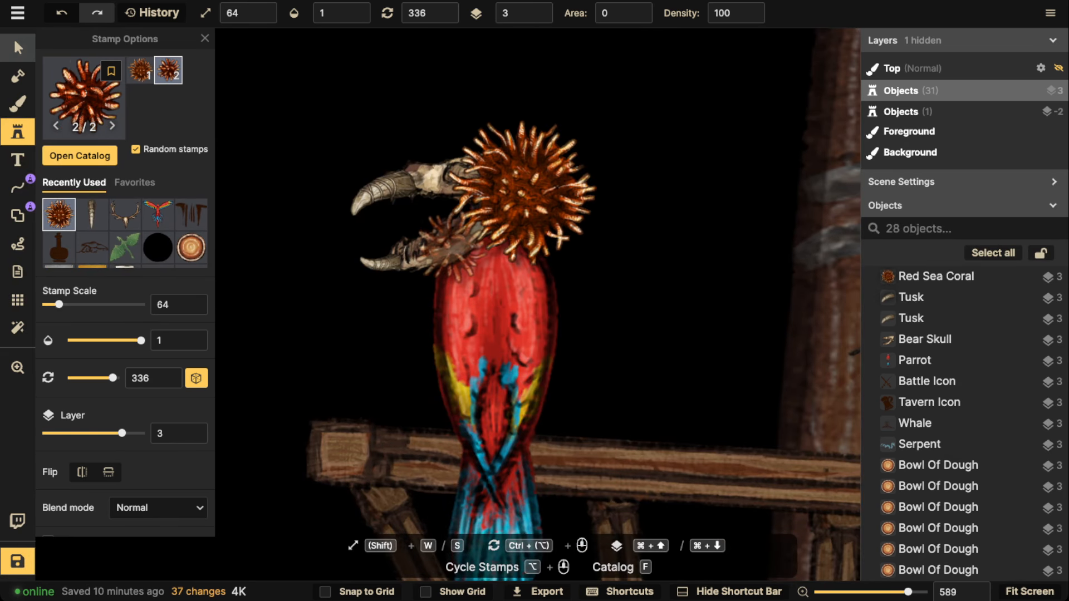
{"action": "left_click", "coordinate": [18, 48]}
{"action": "left_click", "coordinate": [536, 17]}
{"action": "left_click_drag", "start_coordinate": [518, 192], "coordinate": [517, 194]}
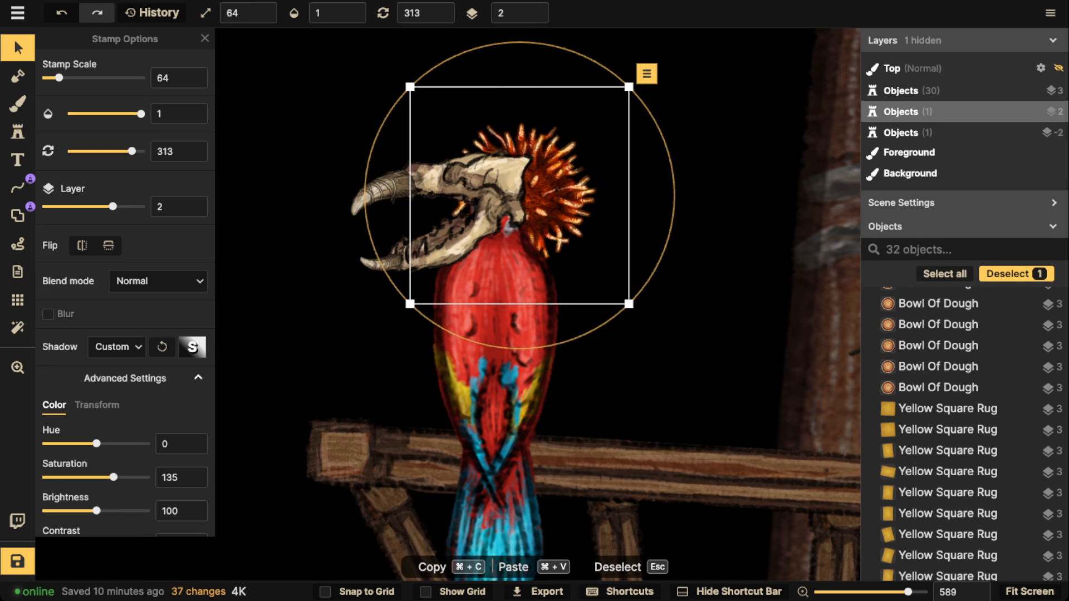
Shrink the coral crest to scale 54, rotate it to 358, center it behind the skull and set its brightness to 82
{"action": "left_click_drag", "start_coordinate": [629, 304], "coordinate": [613, 287]}
{"action": "left_click_drag", "start_coordinate": [549, 194], "coordinate": [541, 194]}
{"action": "left_click_drag", "start_coordinate": [595, 114], "coordinate": [628, 194]}
{"action": "left_click_drag", "start_coordinate": [541, 194], "coordinate": [535, 189]}
{"action": "left_click_drag", "start_coordinate": [96, 511], "coordinate": [88, 511]}
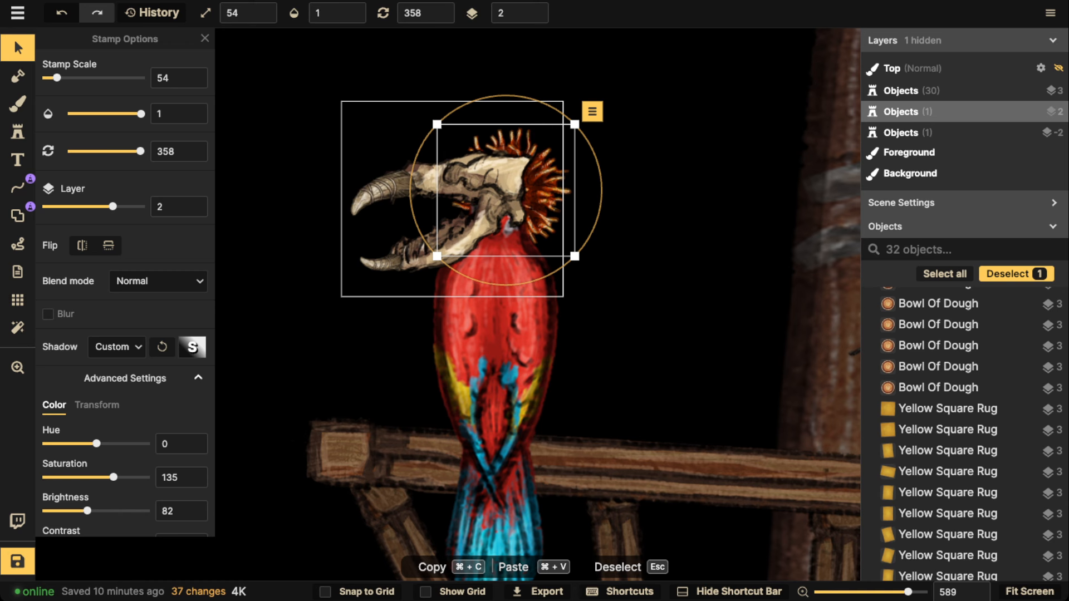
{"action": "scroll", "coordinate": [364, 123], "scroll_direction": "down", "scroll_amount": 2}
{"action": "scroll", "coordinate": [413, 137], "scroll_direction": "down", "scroll_amount": 3}
{"action": "key", "text": "Escape"}
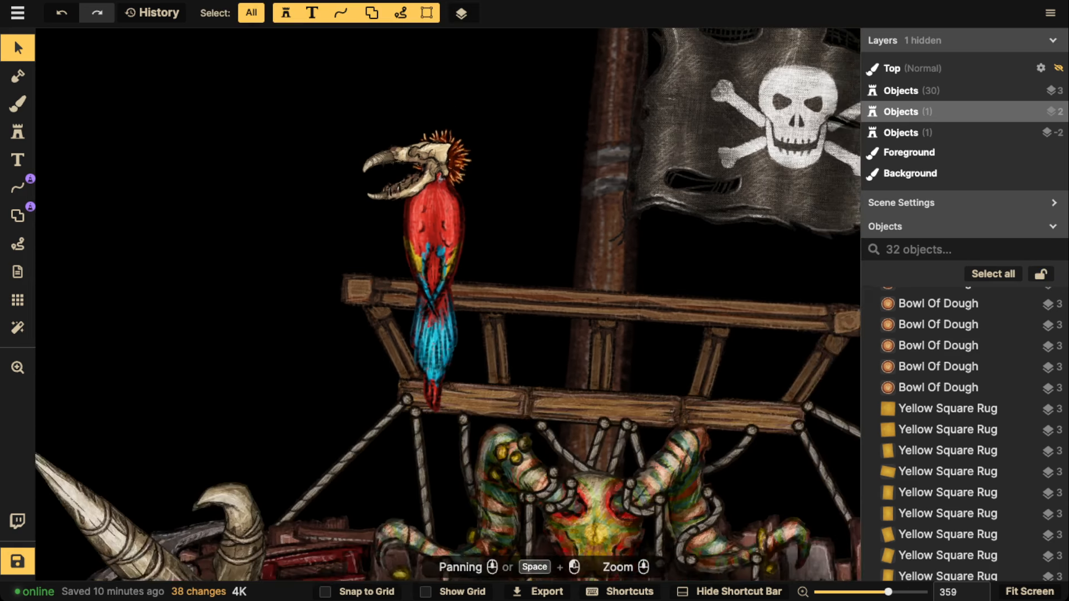
Select the parrot's body and coral crest together and set their hue to 84 for green plumage
{"action": "left_click_drag", "start_coordinate": [494, 212], "coordinate": [499, 217]}
{"action": "left_click_drag", "start_coordinate": [422, 212], "coordinate": [420, 202]}
{"action": "left_click", "coordinate": [484, 223]}
{"action": "left_click", "coordinate": [421, 233]}
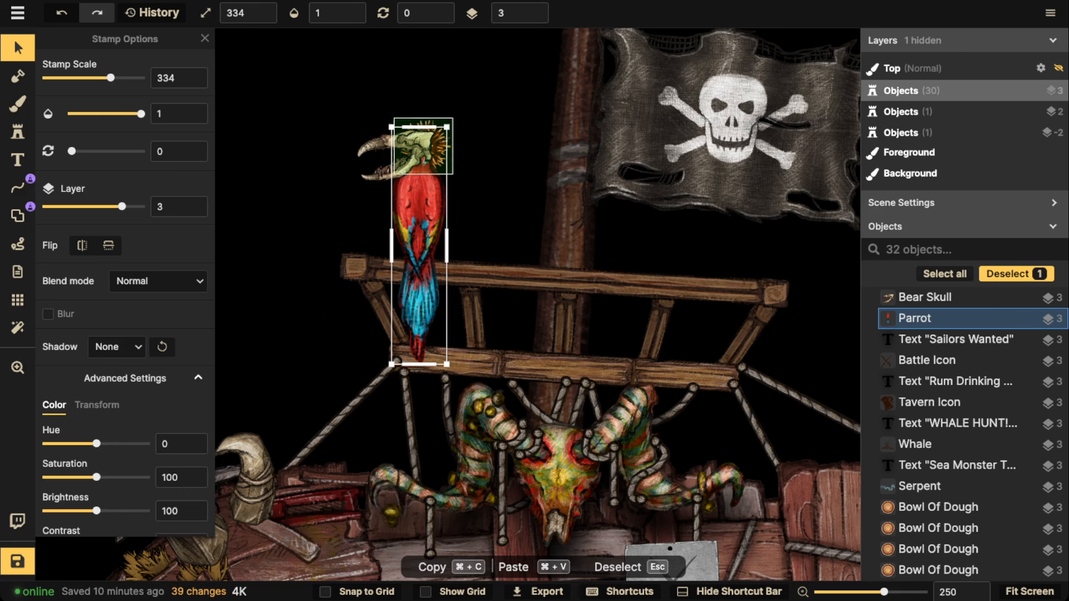
{"action": "left_click", "coordinate": [440, 148], "text": "shift"}
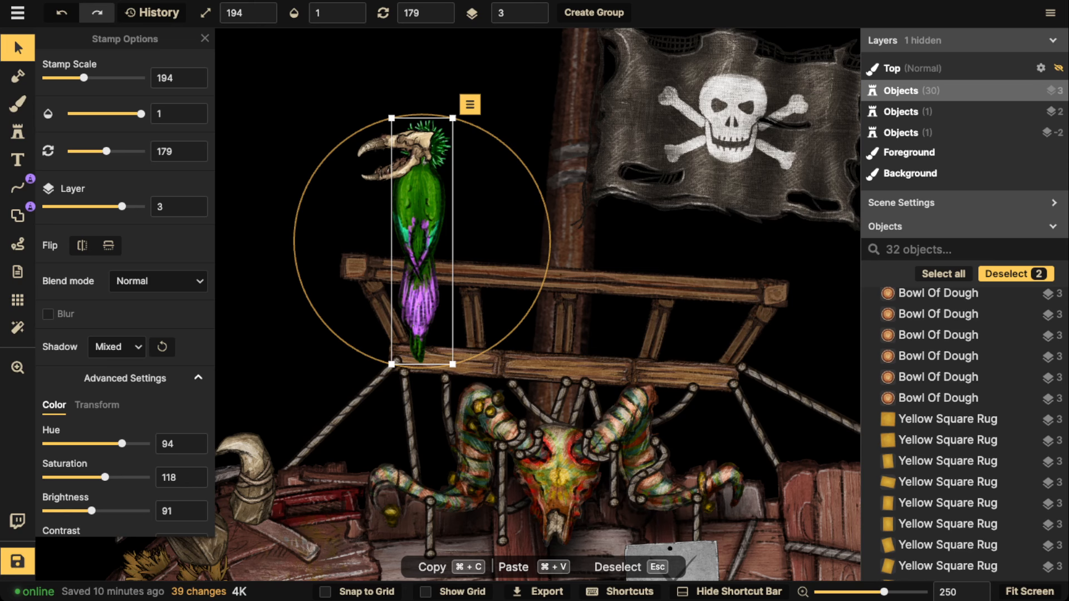
{"action": "left_click_drag", "start_coordinate": [140, 444], "coordinate": [95, 443]}
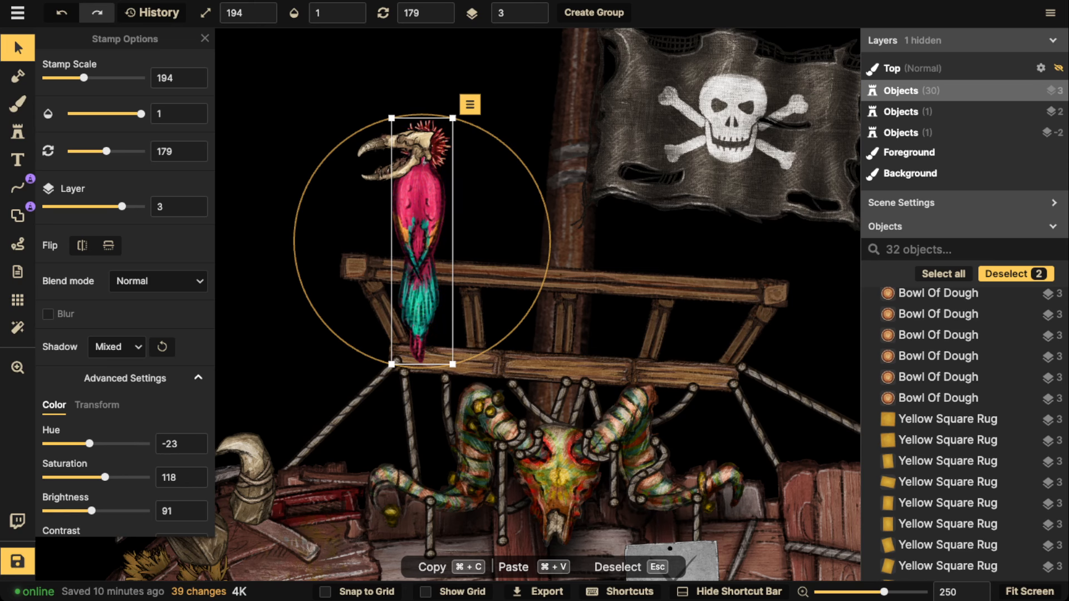
{"action": "scroll", "coordinate": [162, 347], "scroll_direction": "down", "scroll_amount": 2}
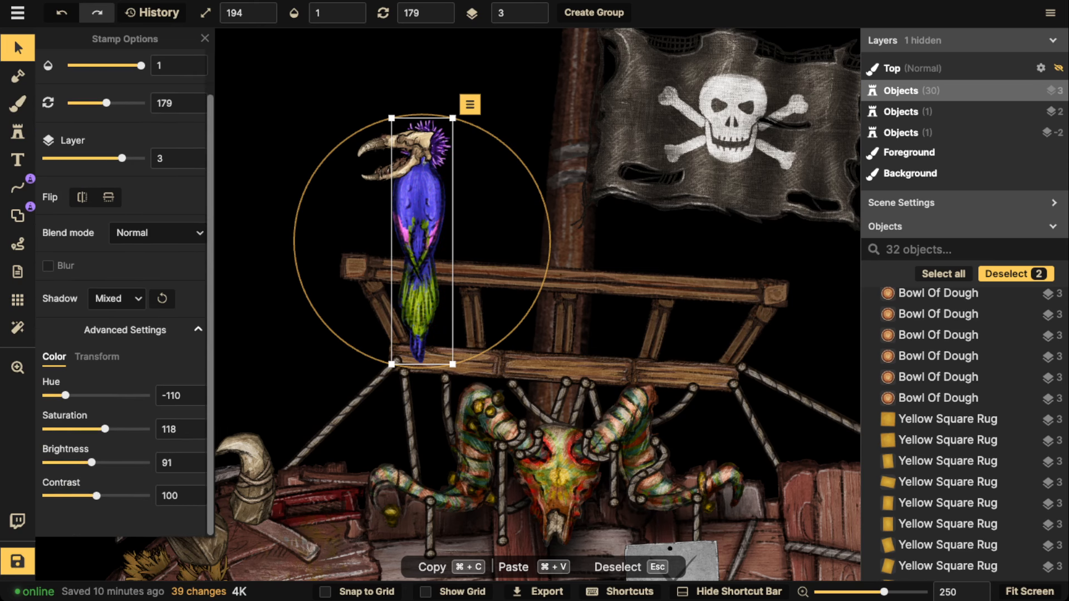
{"action": "scroll", "coordinate": [238, 328], "scroll_direction": "down", "scroll_amount": 2}
{"action": "left_click_drag", "start_coordinate": [66, 395], "coordinate": [71, 395]}
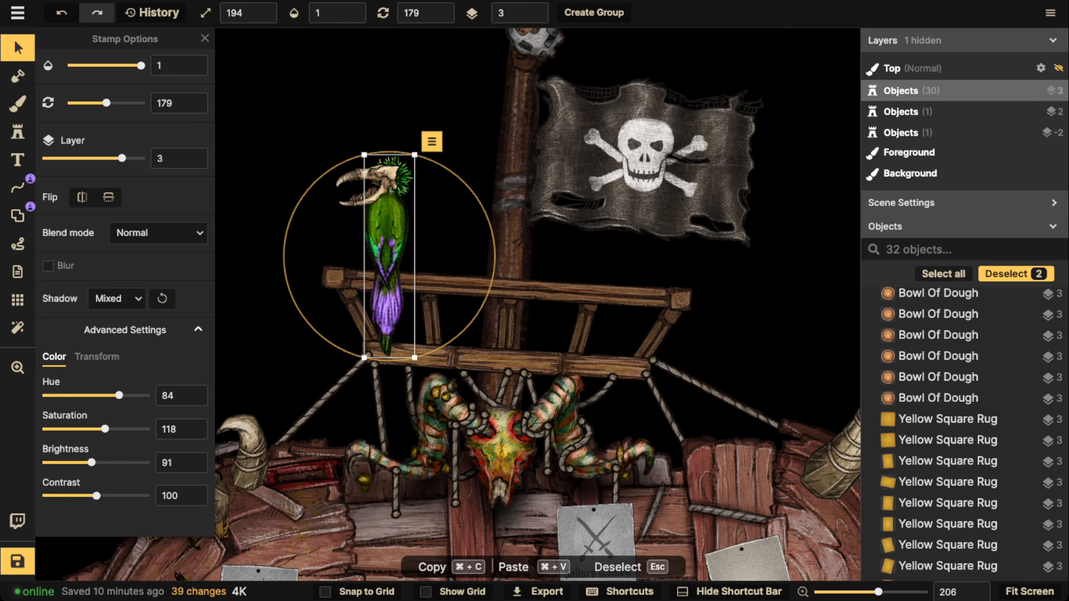
{"action": "key", "text": "Escape"}
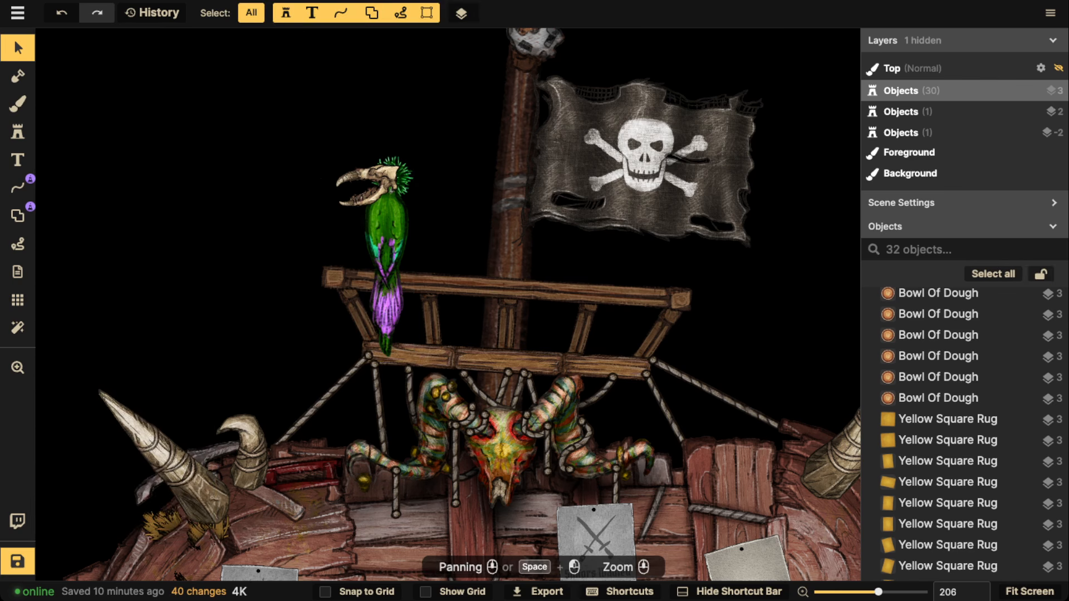
Find the feather stamp in the catalog by searching "quill" and place it at scale 194 above the parrot's beak
{"action": "left_click_drag", "start_coordinate": [379, 184], "coordinate": [380, 222]}
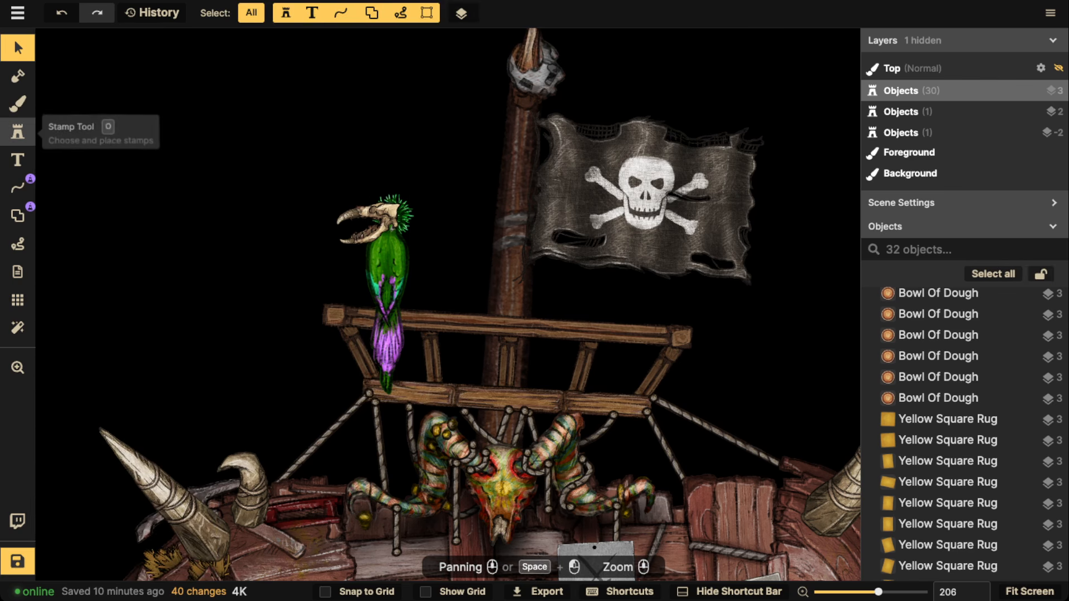
{"action": "left_click", "coordinate": [18, 132]}
{"action": "key", "text": "f"}
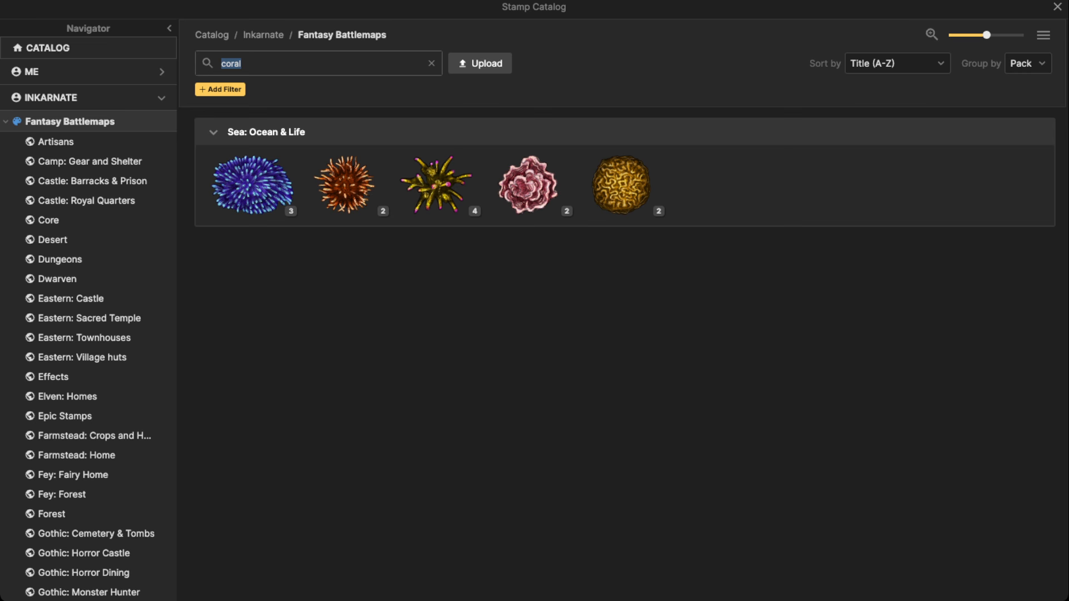
{"action": "type", "text": "quill"}
{"action": "key", "text": "Return"}
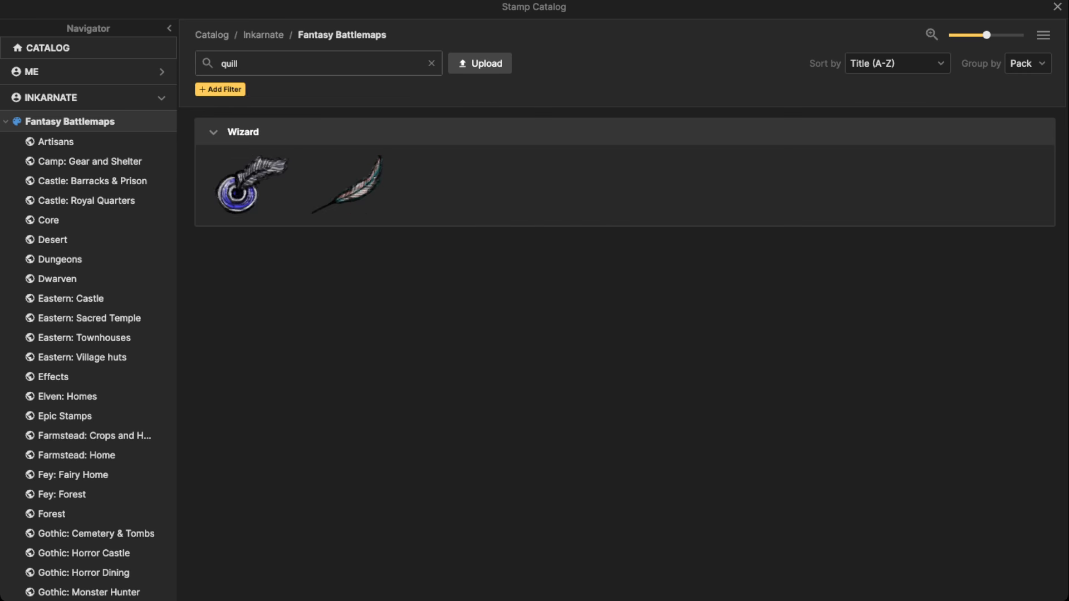
{"action": "left_click", "coordinate": [346, 183]}
{"action": "scroll", "coordinate": [376, 167], "scroll_direction": "up", "scroll_amount": 5}
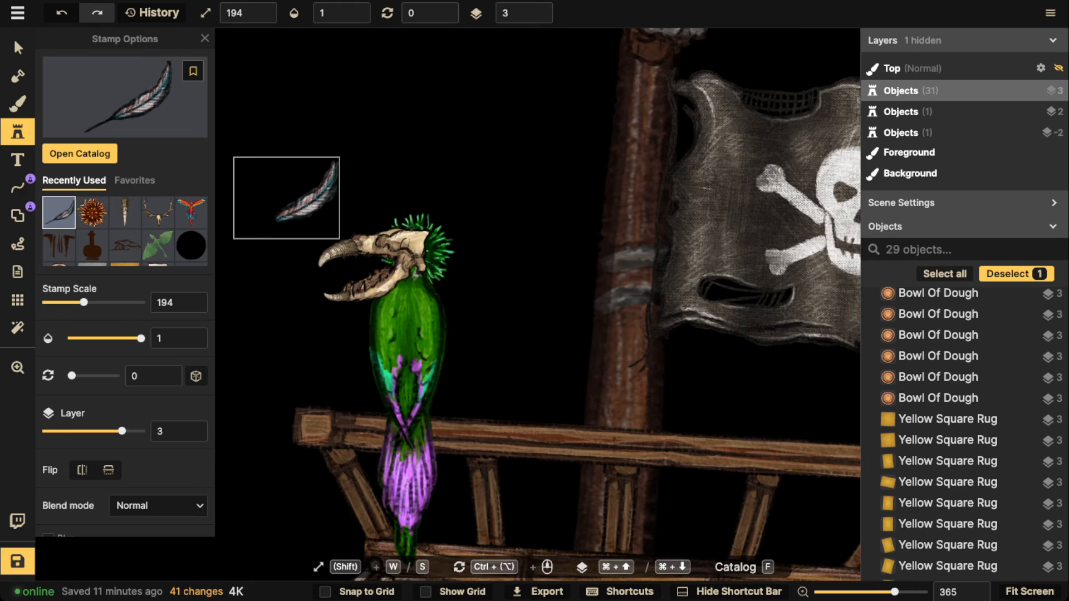
Recolor the feather with hue -92, saturation 200 and brightness 76, and move it onto the parrot's body
{"action": "left_click", "coordinate": [17, 48]}
{"action": "scroll", "coordinate": [106, 334], "scroll_direction": "down", "scroll_amount": 2}
{"action": "left_click_drag", "start_coordinate": [97, 429], "coordinate": [170, 429]}
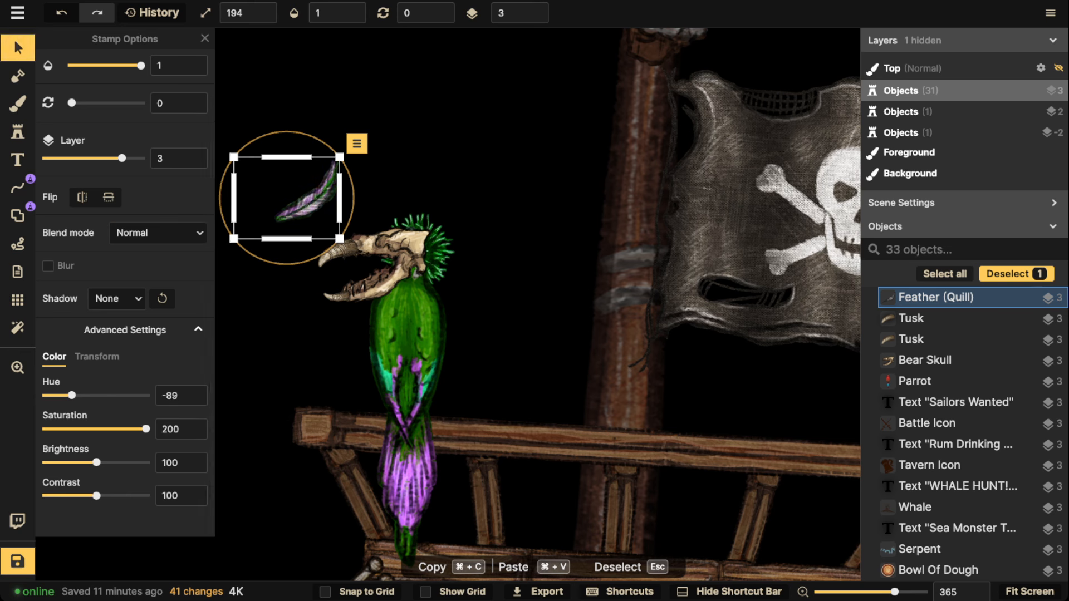
{"action": "scroll", "coordinate": [287, 198], "scroll_direction": "down", "scroll_amount": 2}
{"action": "left_click_drag", "start_coordinate": [287, 198], "coordinate": [416, 307]}
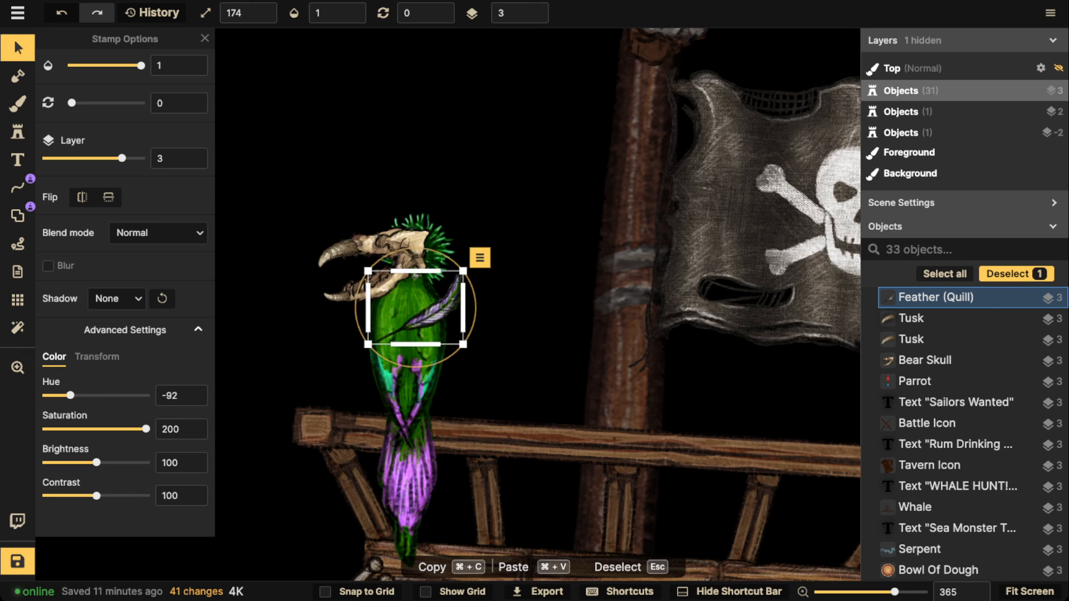
{"action": "left_click_drag", "start_coordinate": [96, 463], "coordinate": [77, 463]}
Reduce the feather to scale 84, rotate it to 75, place it beside the parrot's back and copy it
{"action": "scroll", "coordinate": [415, 308], "scroll_direction": "down", "scroll_amount": 2}
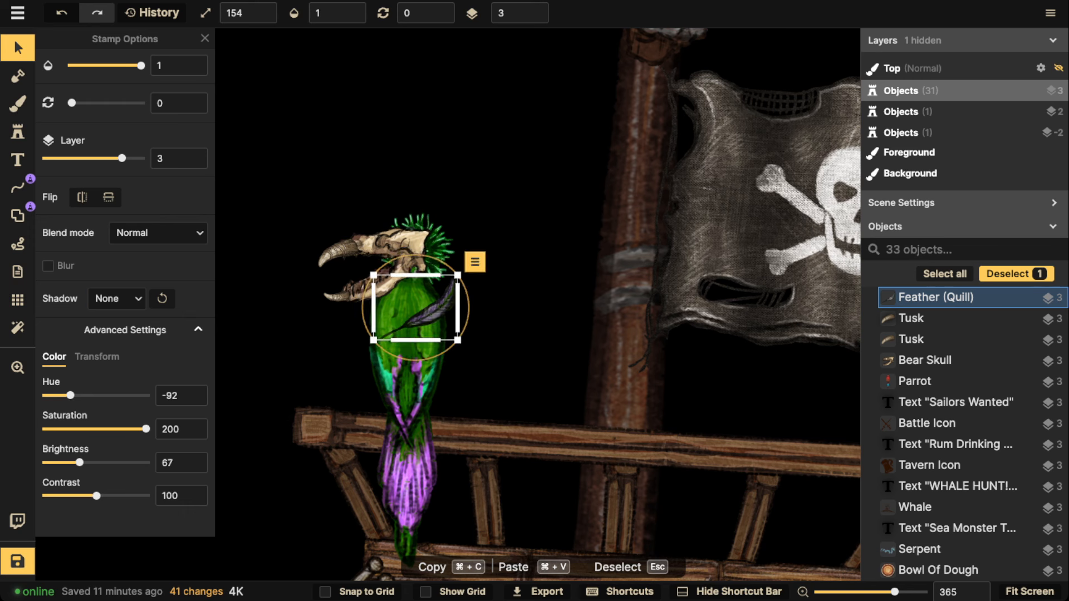
{"action": "scroll", "coordinate": [415, 308], "scroll_direction": "down", "scroll_amount": 7}
{"action": "scroll", "coordinate": [415, 307], "scroll_direction": "up", "scroll_amount": 5}
{"action": "left_click_drag", "start_coordinate": [415, 308], "coordinate": [494, 306]}
{"action": "key", "text": "super+c"}
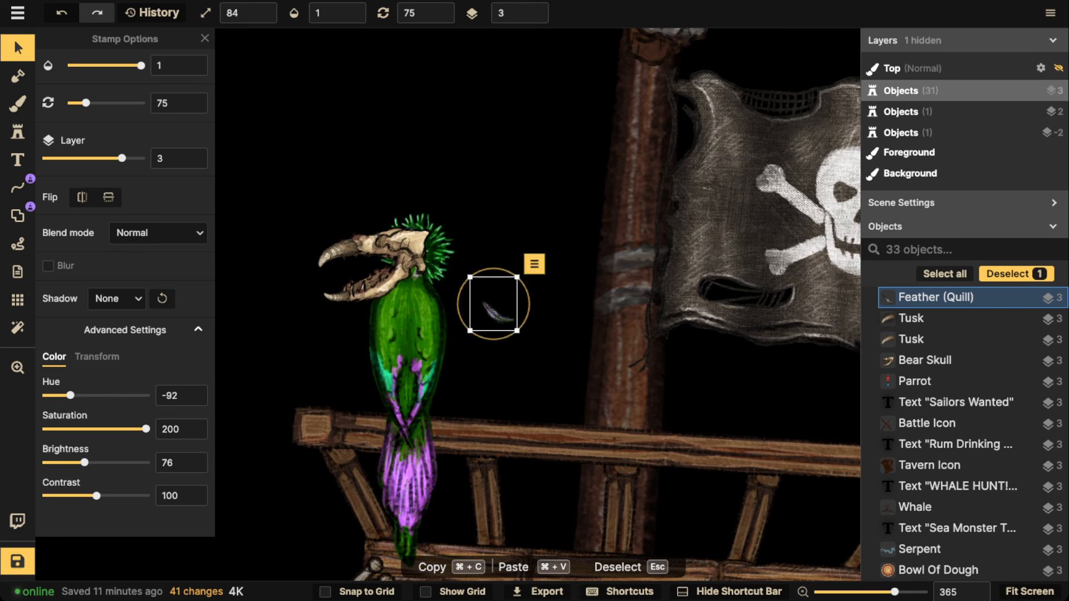
Paste two feather copies, one at the railing beside the tail and one at rotation 15 on the parrot's beak side
{"action": "key", "text": "super+v"}
{"action": "scroll", "coordinate": [498, 360], "scroll_direction": "down", "scroll_amount": 3}
{"action": "scroll", "coordinate": [498, 359], "scroll_direction": "down", "scroll_amount": 2}
{"action": "left_click_drag", "start_coordinate": [498, 360], "coordinate": [467, 416]}
{"action": "key", "text": "super+c"}
{"action": "key", "text": "super+v"}
{"action": "left_click_drag", "start_coordinate": [288, 375], "coordinate": [368, 371]}
{"action": "scroll", "coordinate": [367, 368], "scroll_direction": "up", "scroll_amount": 1}
Paste a feather copy on each side of the parrot's body, behind it on layer 0, darkened to brightness 39
{"action": "key", "text": "super+v"}
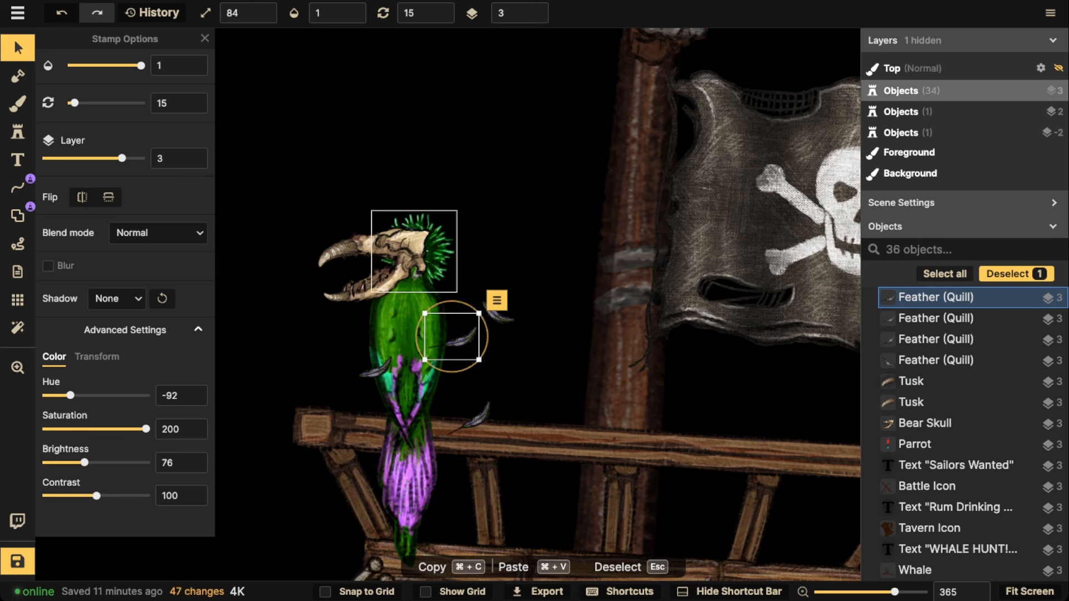
{"action": "triple_click", "coordinate": [535, 17]}
{"action": "scroll", "coordinate": [454, 337], "scroll_direction": "up", "scroll_amount": 2}
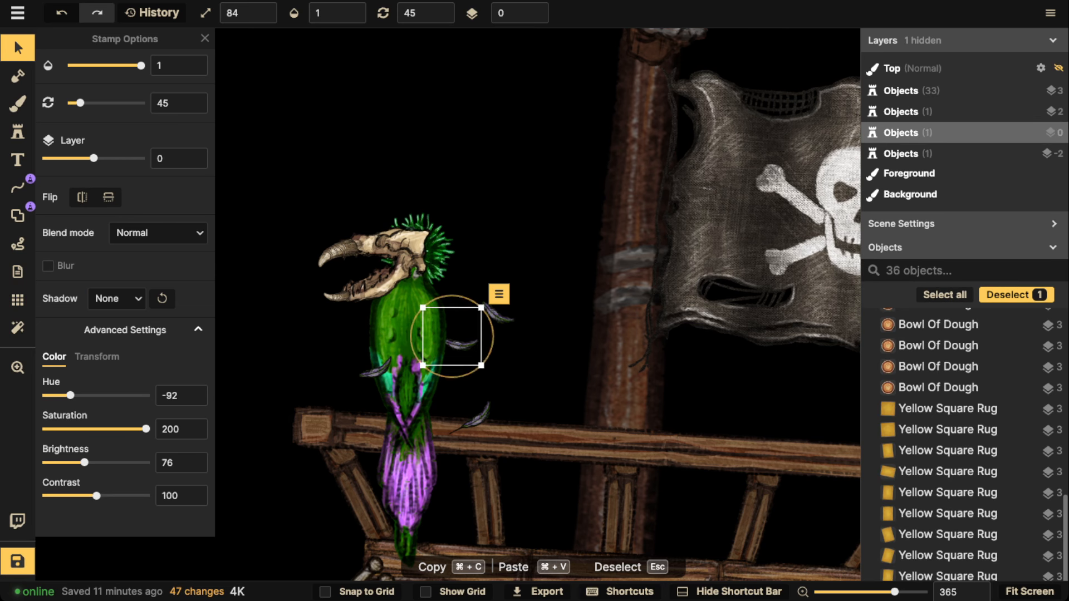
{"action": "left_click_drag", "start_coordinate": [453, 336], "coordinate": [441, 327]}
{"action": "key", "text": "super+v"}
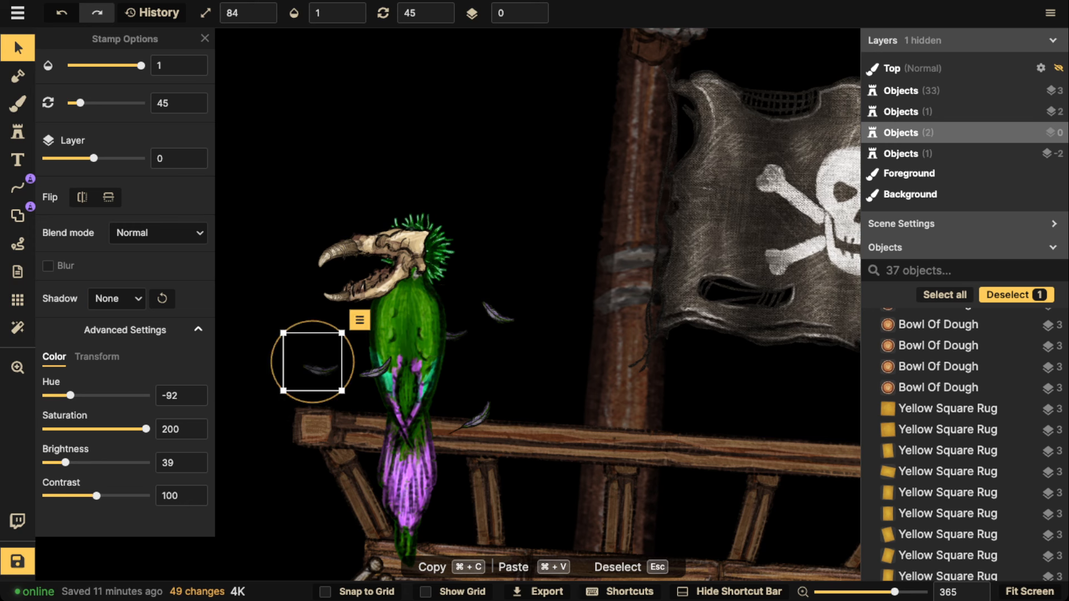
{"action": "left_click_drag", "start_coordinate": [356, 323], "coordinate": [346, 301]}
{"action": "left_click_drag", "start_coordinate": [352, 324], "coordinate": [344, 339]}
Enlarge the feather in front of the parrot's beak-side wing to scale 124, shift it outward slightly and set its brightness to 100
{"action": "left_click", "coordinate": [377, 369]}
{"action": "scroll", "coordinate": [377, 368], "scroll_direction": "up", "scroll_amount": 4}
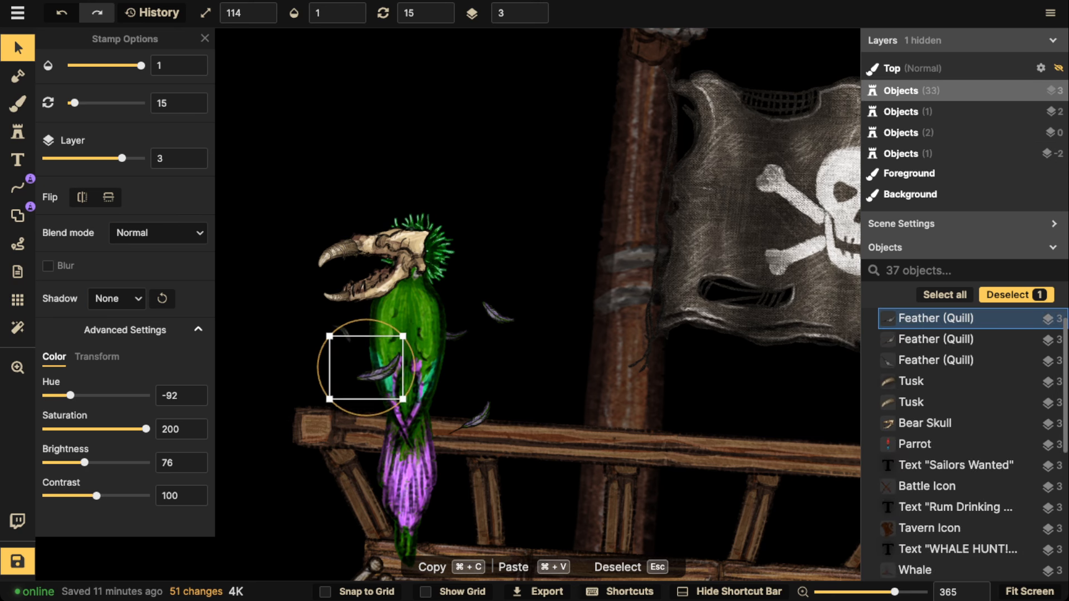
{"action": "left_click_drag", "start_coordinate": [377, 369], "coordinate": [372, 366]}
{"action": "double_click", "coordinate": [168, 463]}
{"action": "type", "text": "100"}
{"action": "key", "text": "Return"}
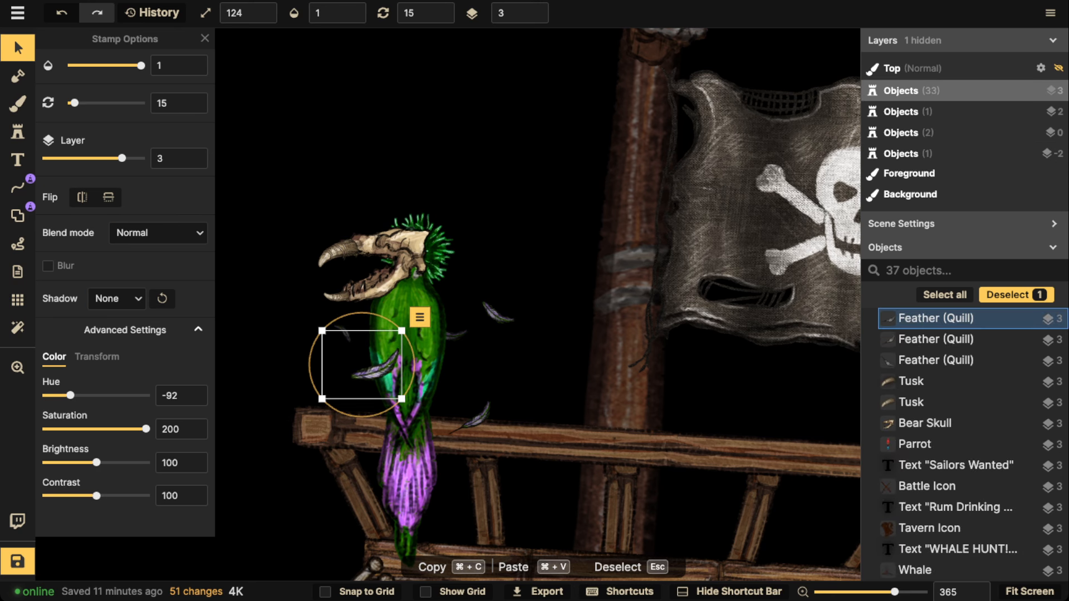
Turn the feather beside the parrot's tail at the railing to rotation 75 and deselect it
{"action": "left_click", "coordinate": [468, 421]}
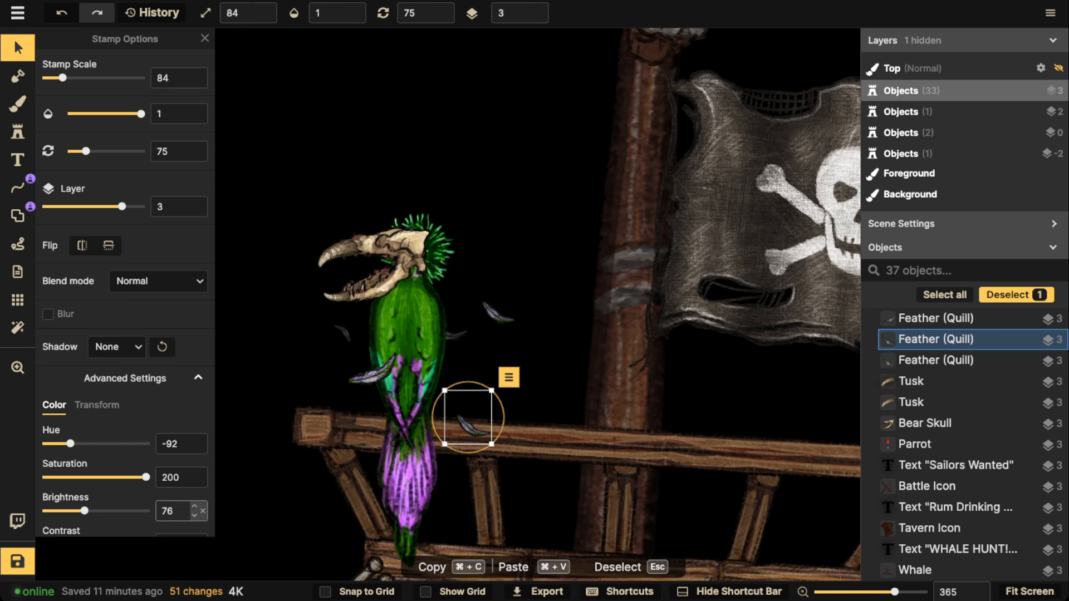
{"action": "scroll", "coordinate": [362, 334], "scroll_direction": "down", "scroll_amount": 5}
{"action": "key", "text": "Escape"}
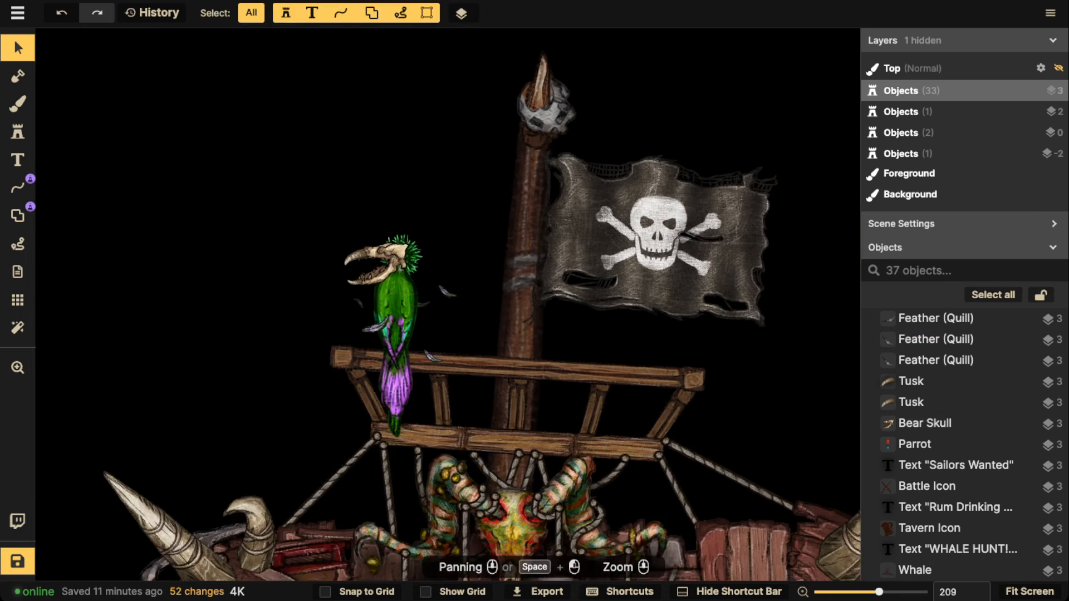
Examine the whole ship board to judge how the parrot and its falling feathers look at full size
{"action": "scroll", "coordinate": [306, 156], "scroll_direction": "down", "scroll_amount": 3}
{"action": "left_click", "coordinate": [358, 214]}
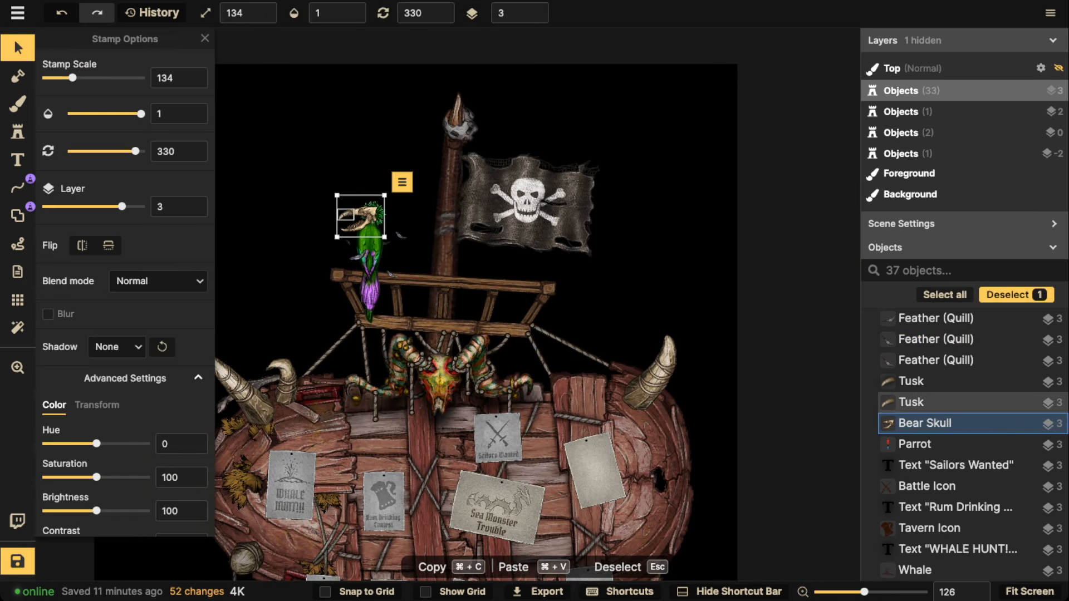
{"action": "key", "text": "Escape"}
{"action": "scroll", "coordinate": [301, 195], "scroll_direction": "down", "scroll_amount": 2}
{"action": "scroll", "coordinate": [267, 156], "scroll_direction": "down", "scroll_amount": 1}
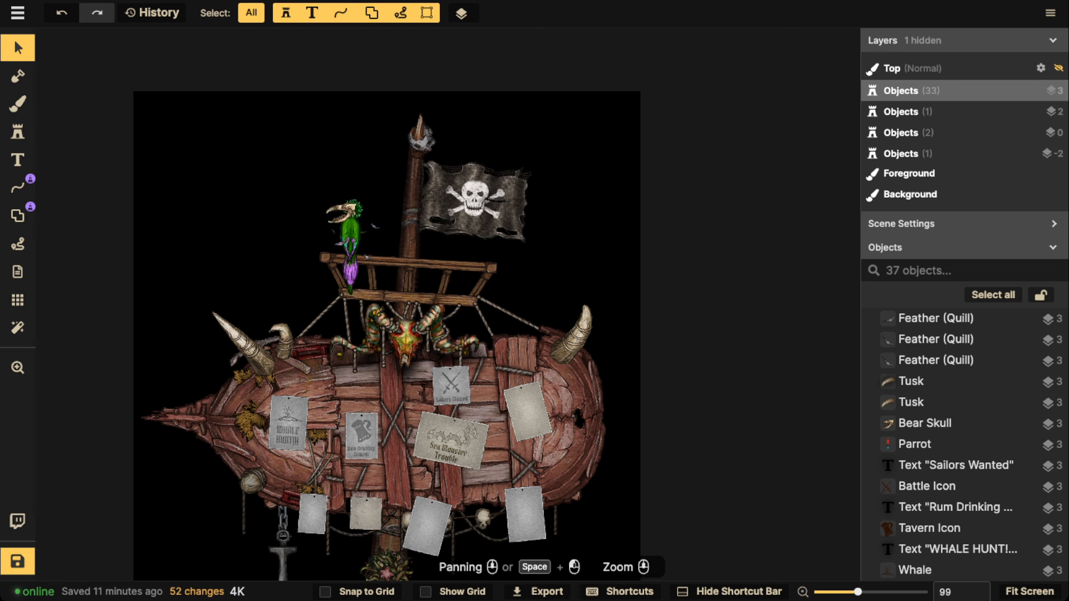
{"action": "scroll", "coordinate": [267, 156], "scroll_direction": "down", "scroll_amount": 1}
{"action": "left_click_drag", "start_coordinate": [338, 228], "coordinate": [343, 214]}
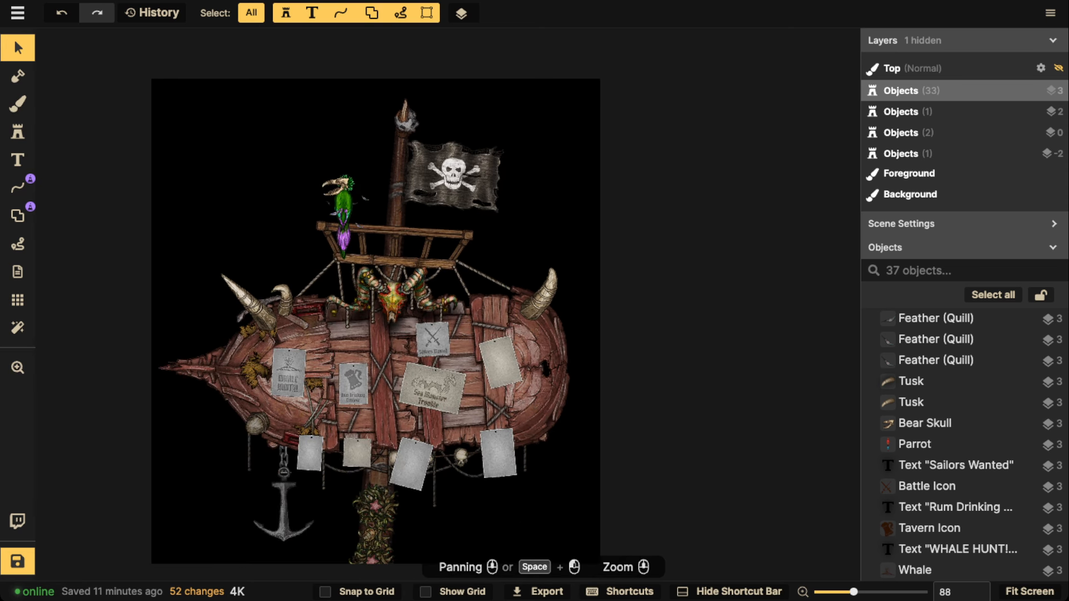
{"action": "scroll", "coordinate": [347, 205], "scroll_direction": "up", "scroll_amount": 5}
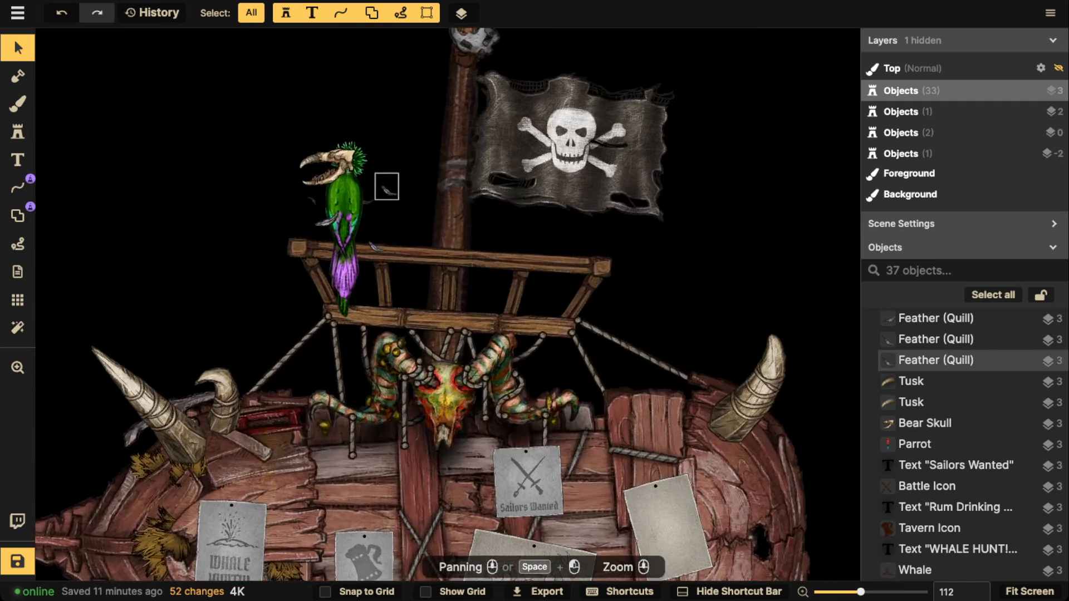
Stamp another feather above the parrot's head at scale 104 and rotation 315, reusing the settings of the feather near its back
{"action": "left_click", "coordinate": [388, 184]}
{"action": "scroll", "coordinate": [373, 191], "scroll_direction": "up", "scroll_amount": 2}
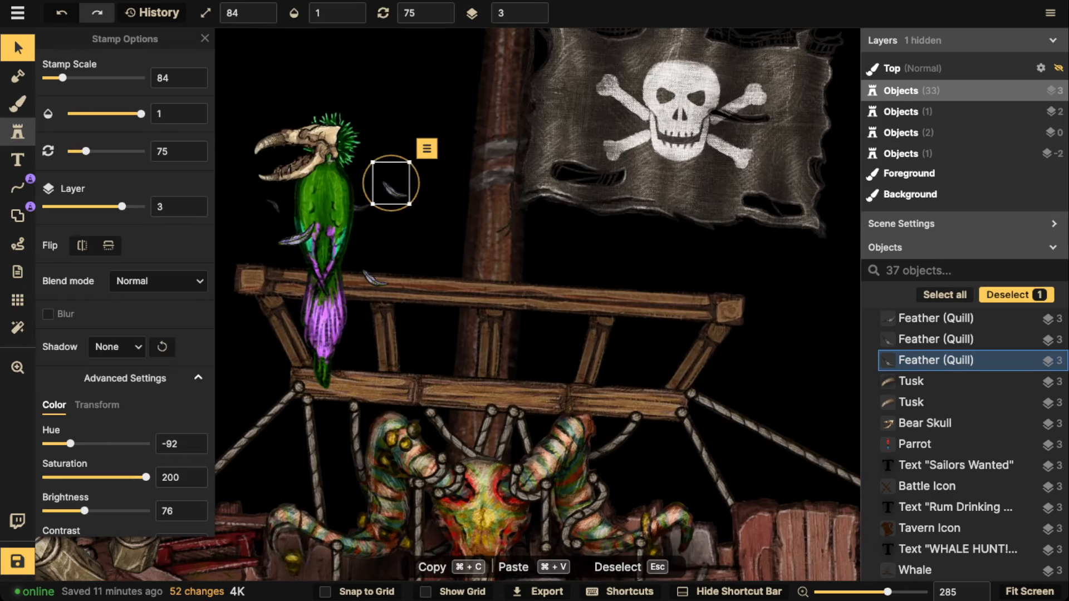
{"action": "left_click", "coordinate": [17, 132]}
{"action": "scroll", "coordinate": [399, 113], "scroll_direction": "up", "scroll_amount": 3}
{"action": "key", "text": "w"}
{"action": "scroll", "coordinate": [291, 100], "scroll_direction": "down", "scroll_amount": 1}
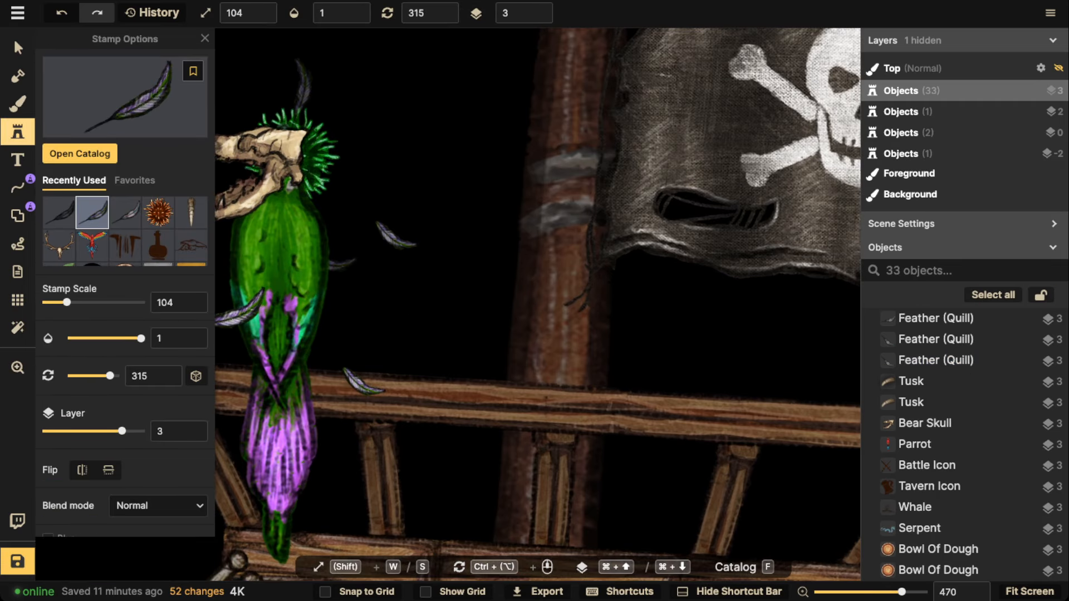
{"action": "left_click", "coordinate": [290, 100]}
Send the new head feather behind the skull on layer 1 and enlarge it to scale 124
{"action": "key", "text": "v"}
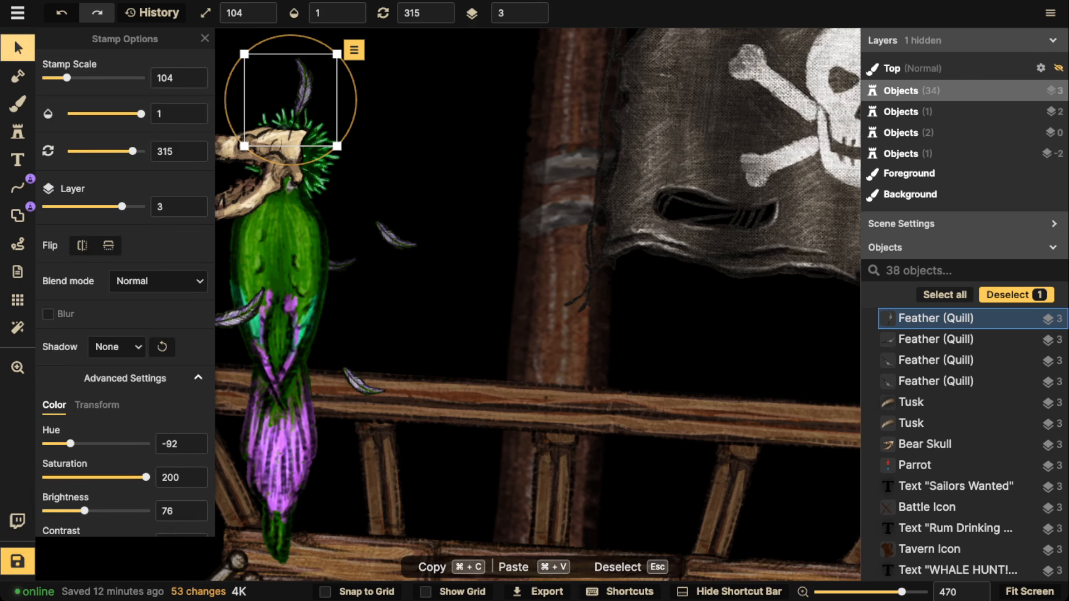
{"action": "double_click", "coordinate": [535, 17]}
{"action": "key", "text": "w"}
{"action": "key", "text": "w"}
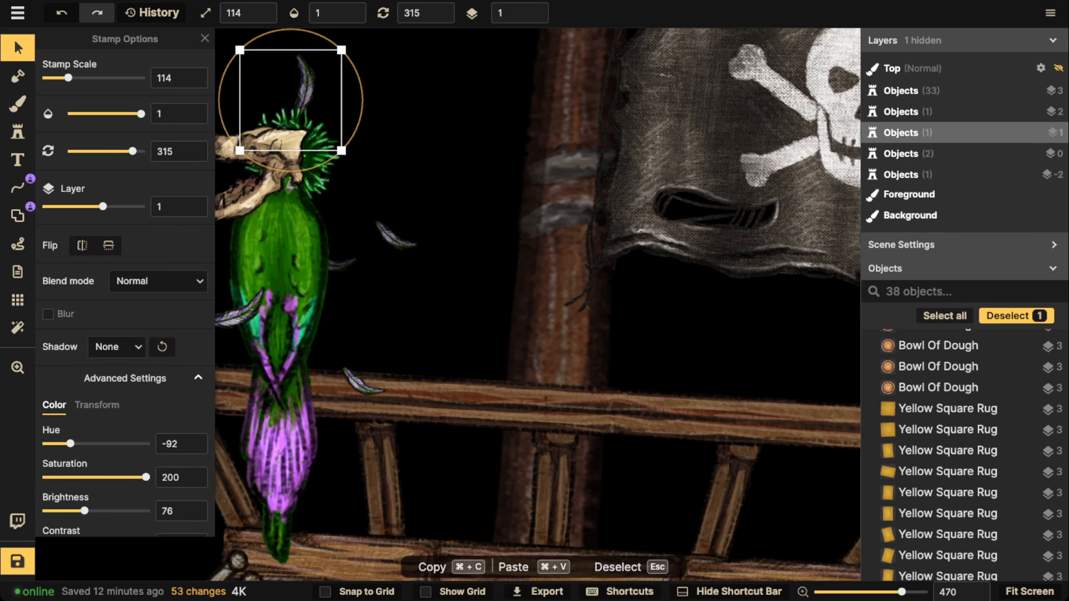
Paste a copy of the head feather, flip it horizontally, rotate it to 105 and place it leaning back behind the crest
{"action": "key", "text": "super+c"}
{"action": "key", "text": "super+v"}
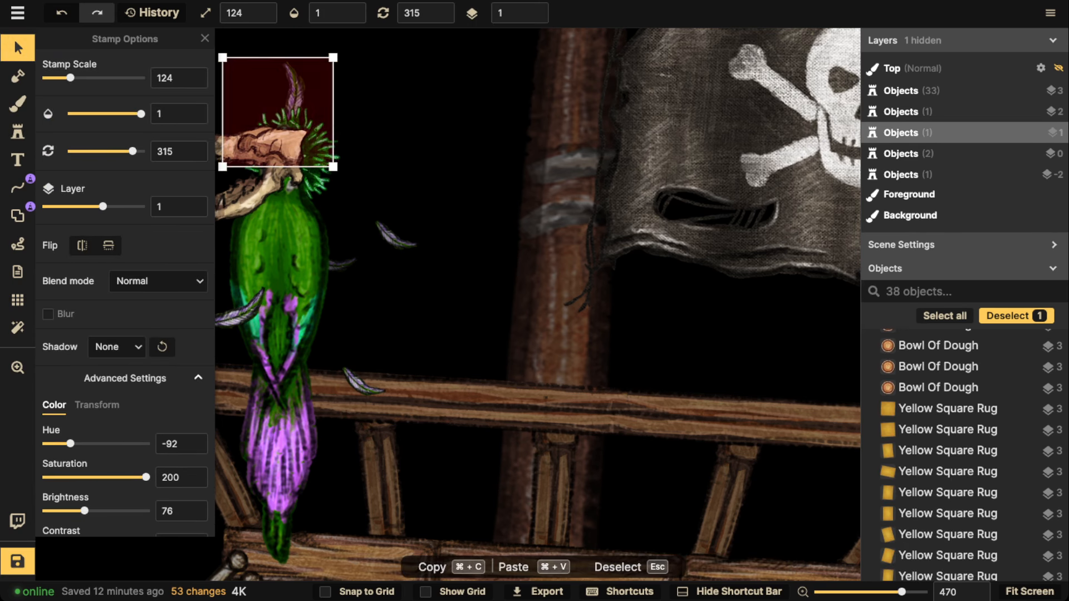
{"action": "left_click", "coordinate": [83, 246]}
{"action": "key", "text": "d"}
{"action": "key", "text": "d"}
{"action": "key", "text": "d"}
{"action": "key", "text": "d"}
{"action": "key", "text": "d"}
{"action": "key", "text": "d"}
{"action": "key", "text": "d"}
{"action": "key", "text": "d"}
{"action": "key", "text": "d"}
{"action": "key", "text": "d"}
{"action": "left_click_drag", "start_coordinate": [324, 99], "coordinate": [317, 134]}
Paste a third crest feather, enlarge it to scale 164, rotate it to 75 and place it between the other two
{"action": "key", "text": "super+c"}
{"action": "key", "text": "super+v"}
{"action": "key", "text": "w"}
{"action": "key", "text": "w"}
{"action": "key", "text": "a"}
{"action": "key", "text": "a"}
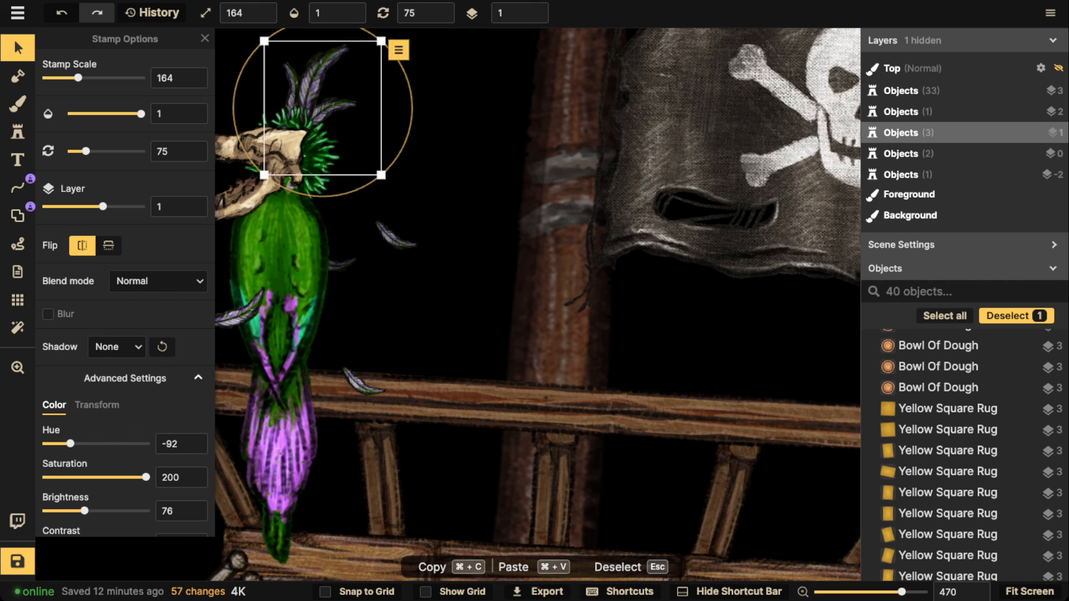
{"action": "key", "text": "super+z"}
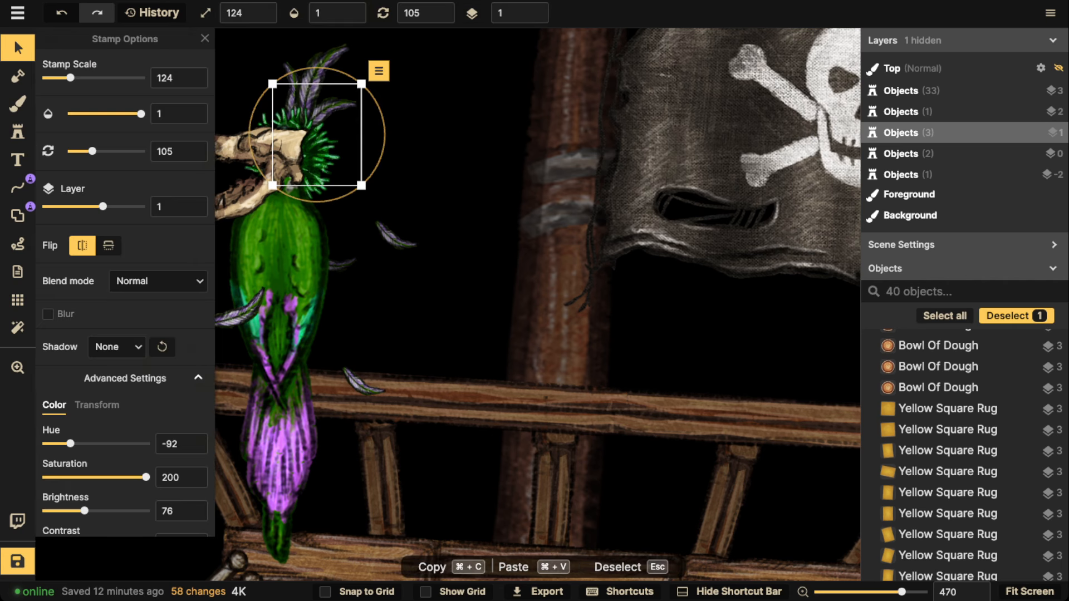
{"action": "key", "text": "super+z"}
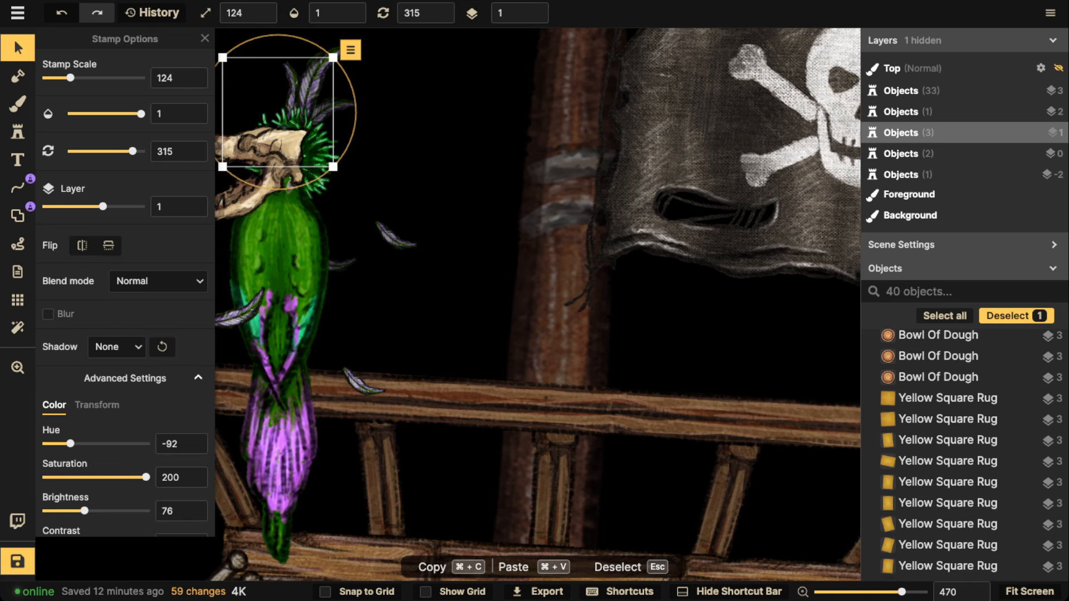
{"action": "key", "text": "Escape"}
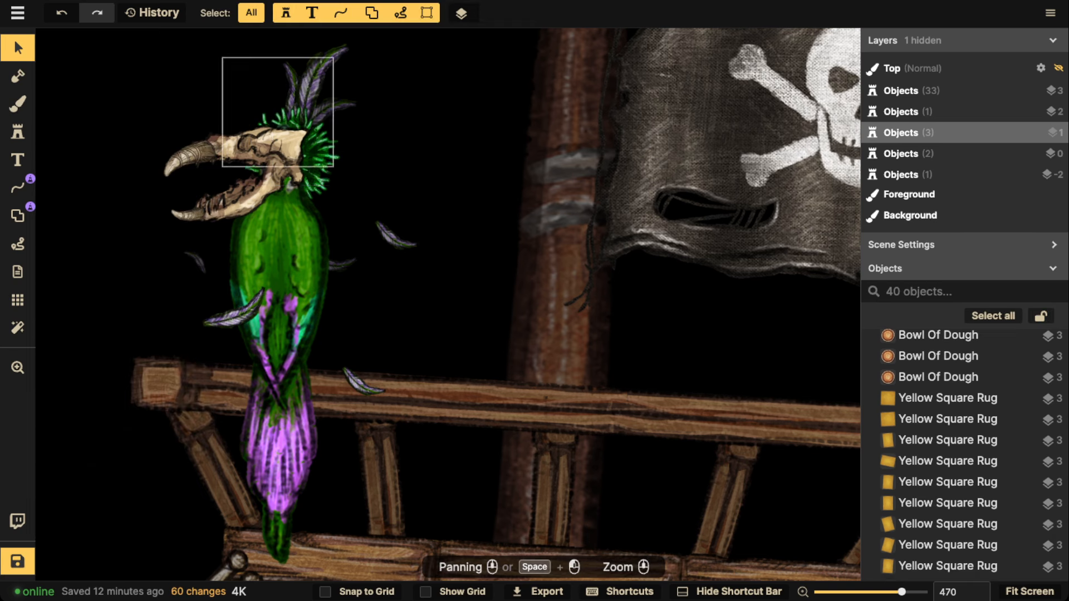
Save the map and look over the whole ship board
{"action": "scroll", "coordinate": [442, 192], "scroll_direction": "down", "scroll_amount": 5}
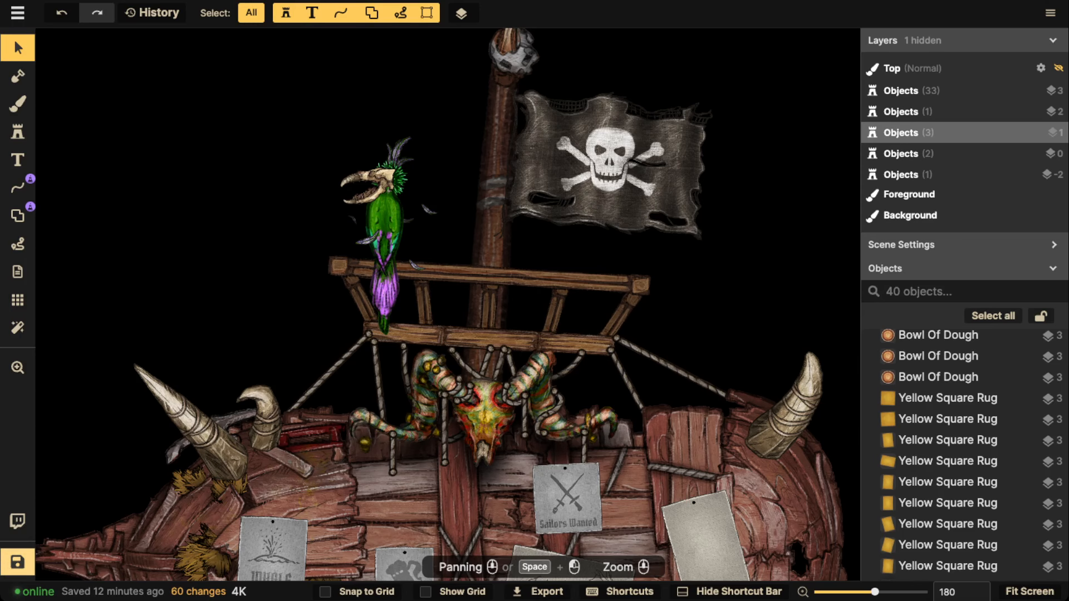
{"action": "key", "text": "super+s"}
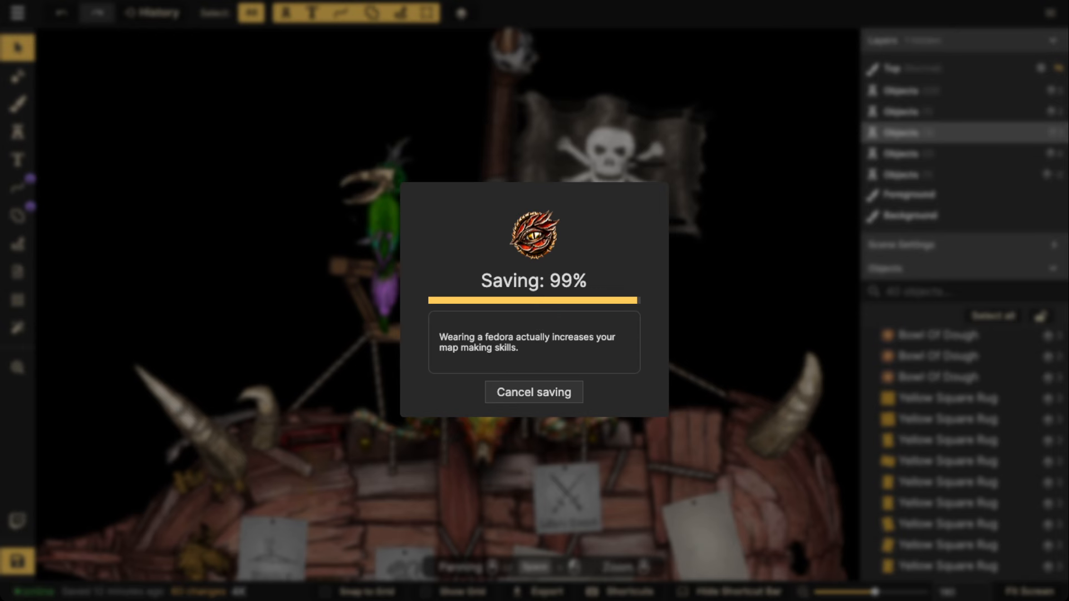
{"action": "scroll", "coordinate": [348, 256], "scroll_direction": "down", "scroll_amount": 5}
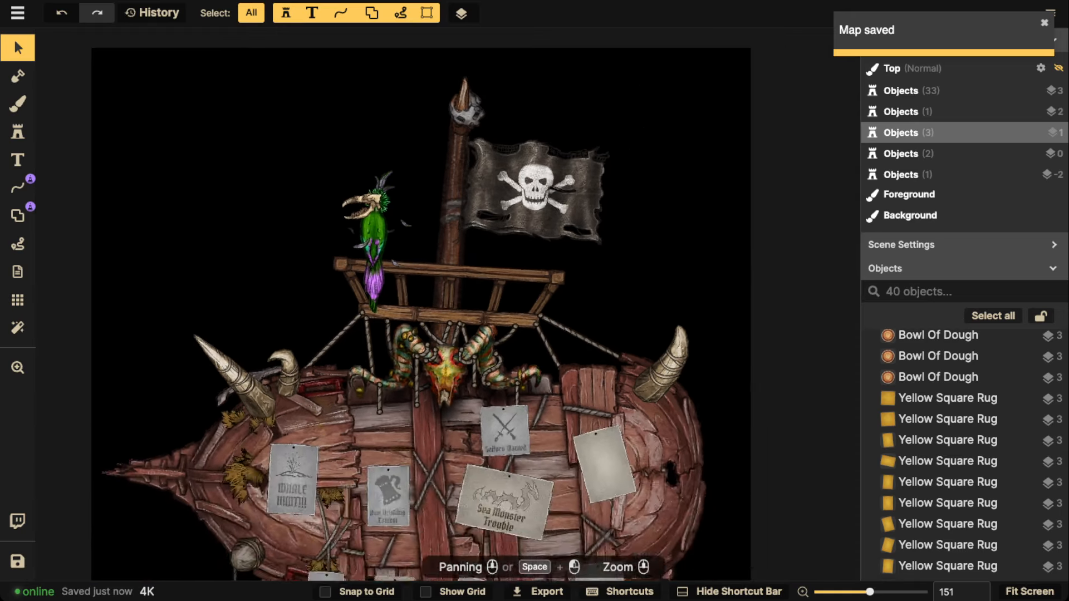
{"action": "left_click_drag", "start_coordinate": [370, 253], "coordinate": [379, 124]}
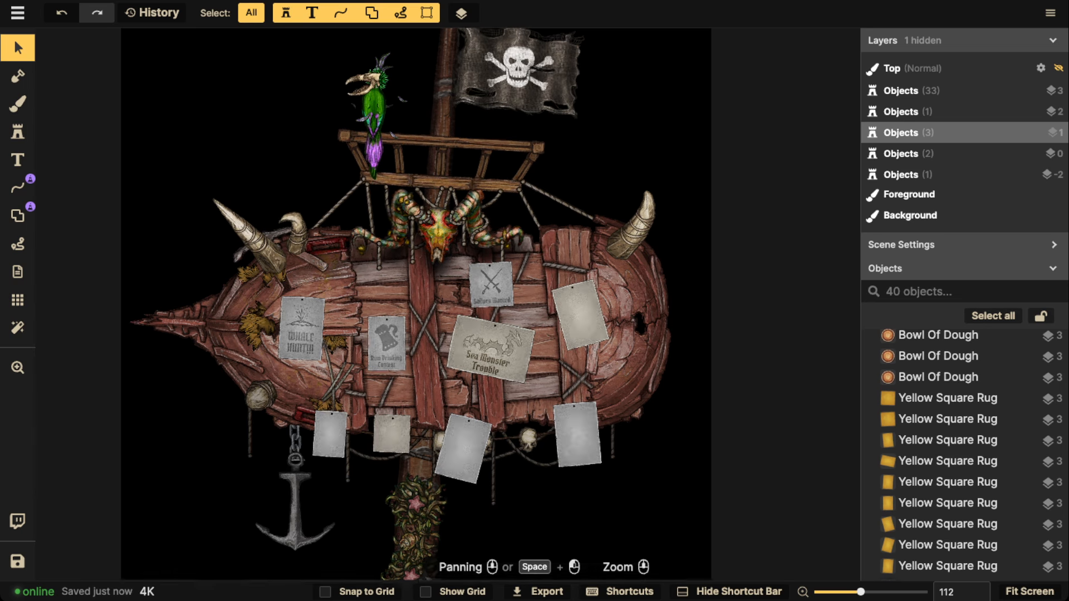
Stamp a tusk at scale 24 and rotation 242 as a horn on the flag skull's forehead, on the side away from the mast
{"action": "scroll", "coordinate": [490, 67], "scroll_direction": "up", "scroll_amount": 10}
{"action": "left_click_drag", "start_coordinate": [490, 66], "coordinate": [400, 258]}
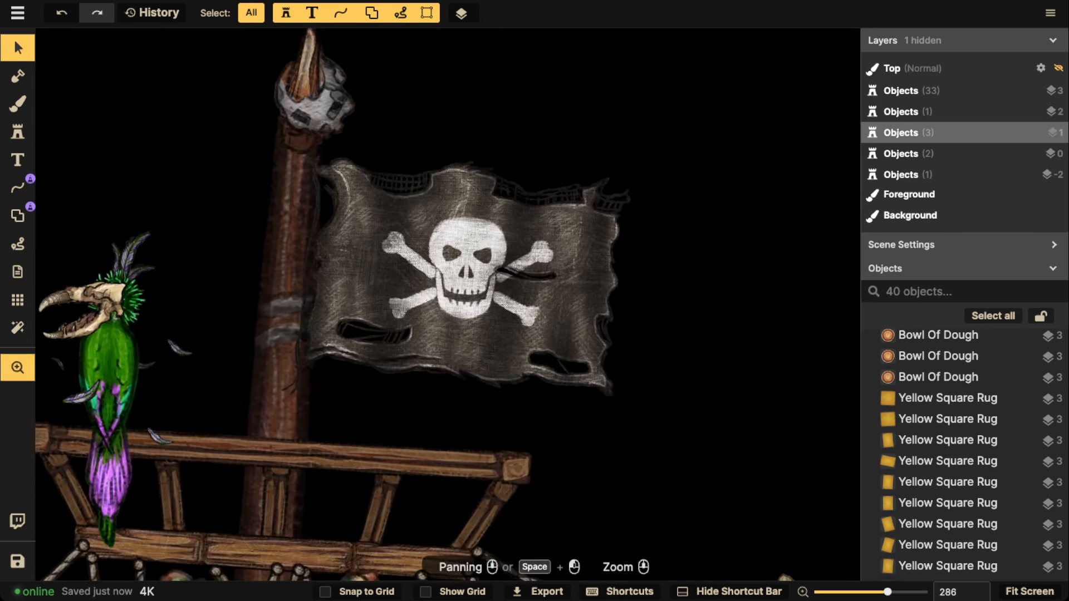
{"action": "scroll", "coordinate": [550, 166], "scroll_direction": "up", "scroll_amount": 8}
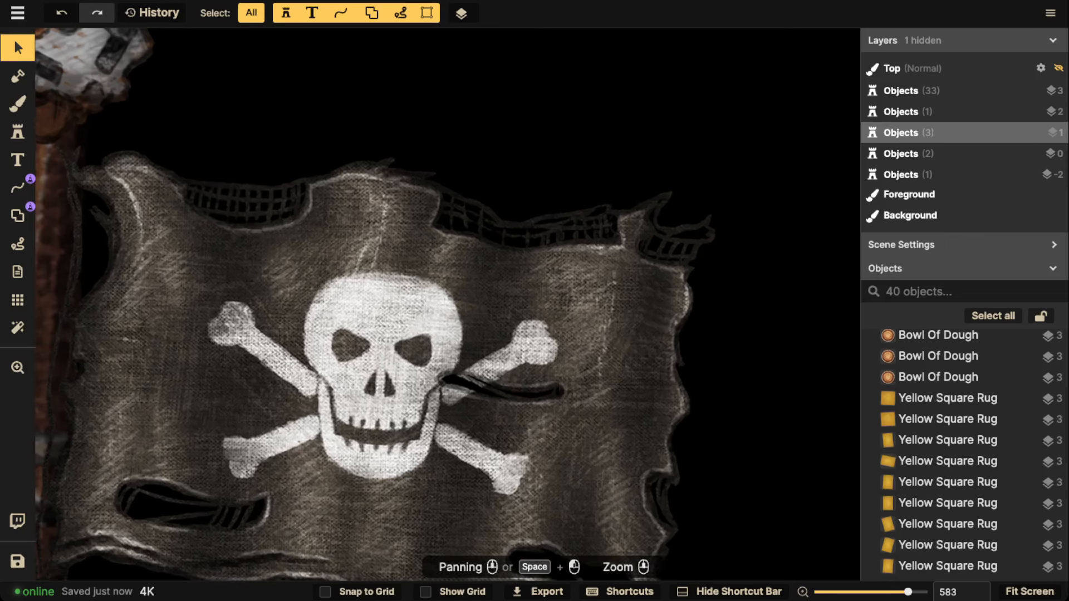
{"action": "left_click", "coordinate": [17, 132]}
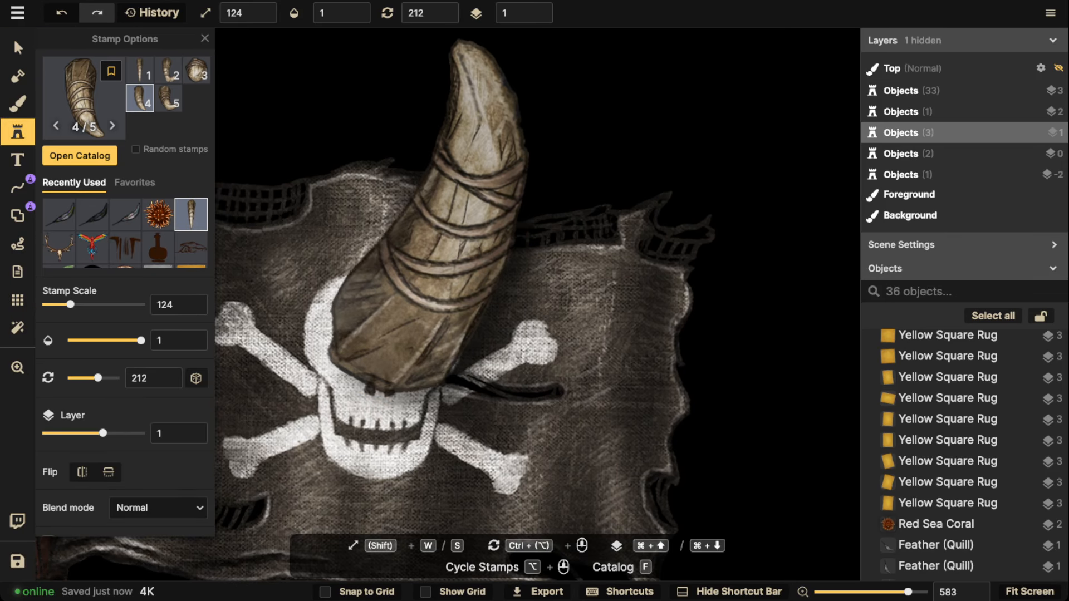
{"action": "key", "text": "s"}
{"action": "key", "text": "s"}
{"action": "key", "text": "s"}
{"action": "key", "text": "s"}
{"action": "key", "text": "s"}
{"action": "key", "text": "s"}
{"action": "key", "text": "s"}
{"action": "key", "text": "s"}
{"action": "key", "text": "s"}
{"action": "key", "text": "s"}
{"action": "scroll", "coordinate": [449, 287], "scroll_direction": "up", "scroll_amount": 2}
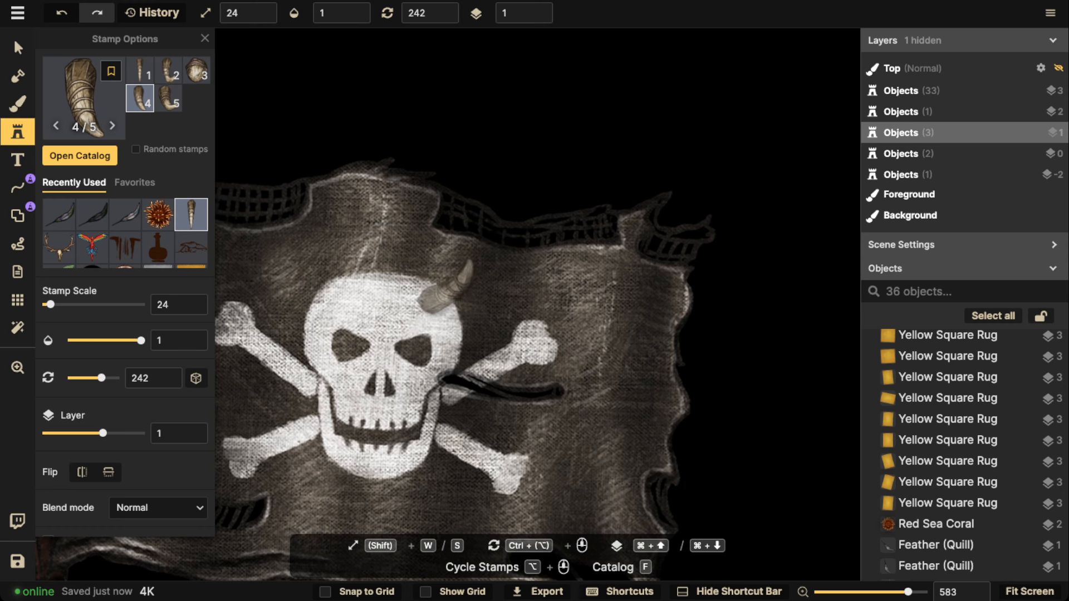
{"action": "left_click", "coordinate": [449, 287]}
Remove the horn's shadow and set its saturation to 0, brightness to 172 and contrast to 65
{"action": "left_click", "coordinate": [18, 48]}
{"action": "scroll", "coordinate": [122, 300], "scroll_direction": "down", "scroll_amount": 2}
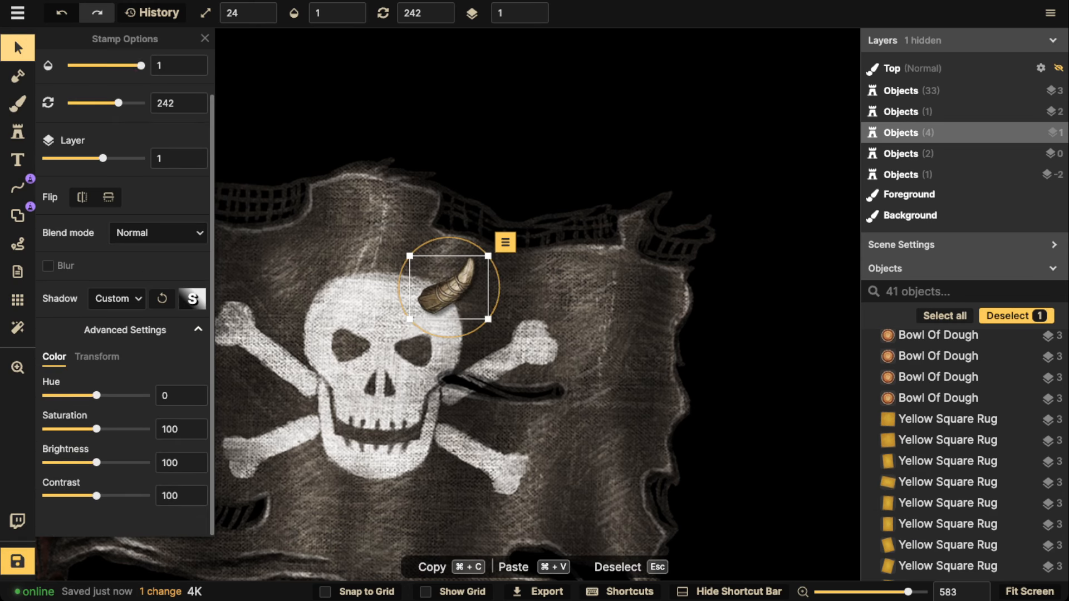
{"action": "left_click", "coordinate": [117, 299]}
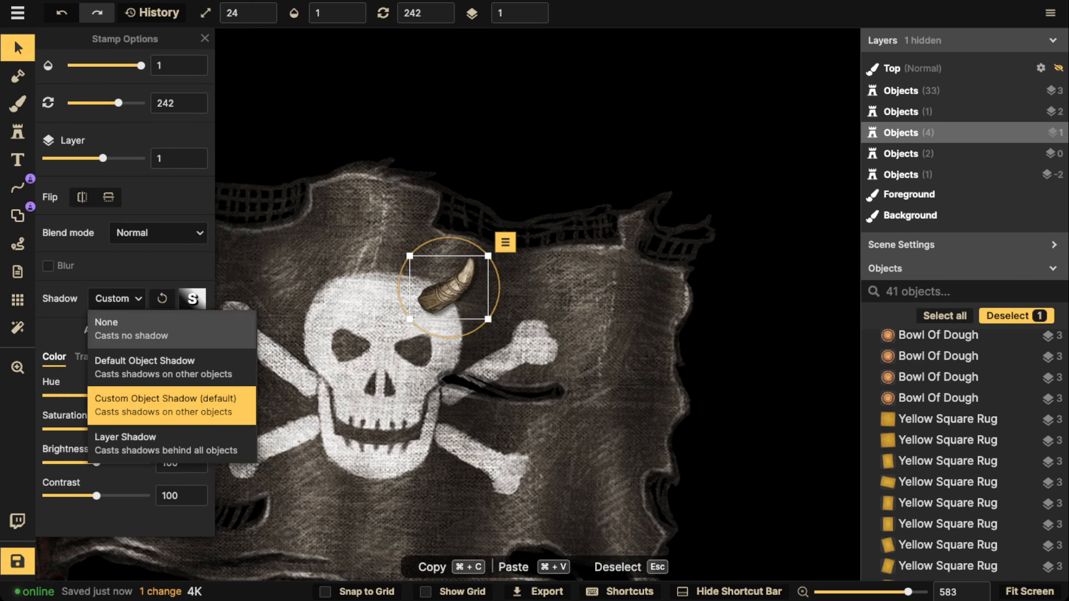
{"action": "left_click", "coordinate": [106, 319]}
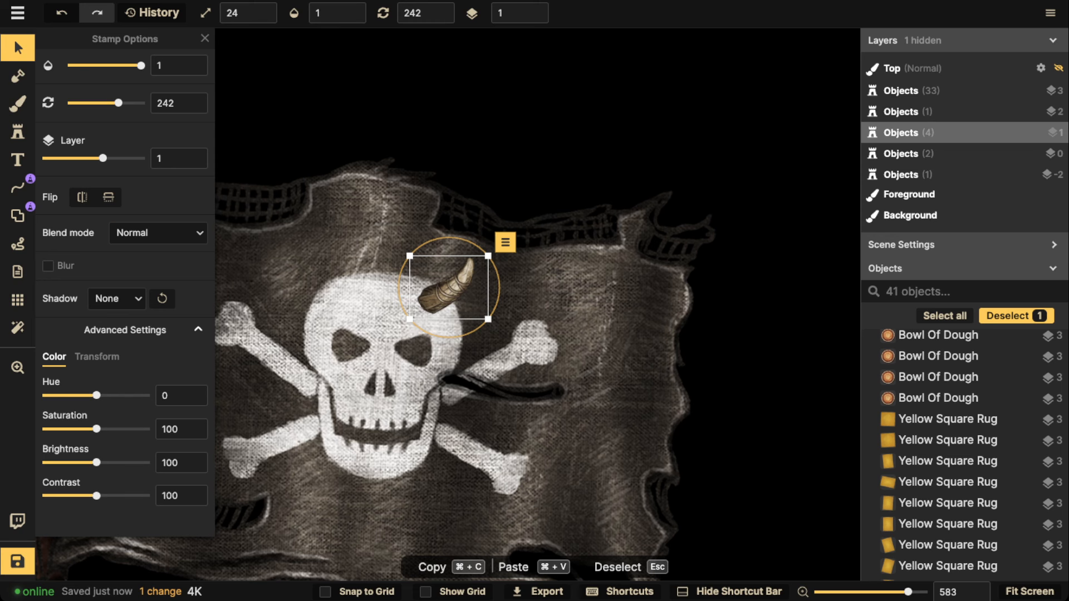
{"action": "left_click_drag", "start_coordinate": [96, 463], "coordinate": [127, 463]}
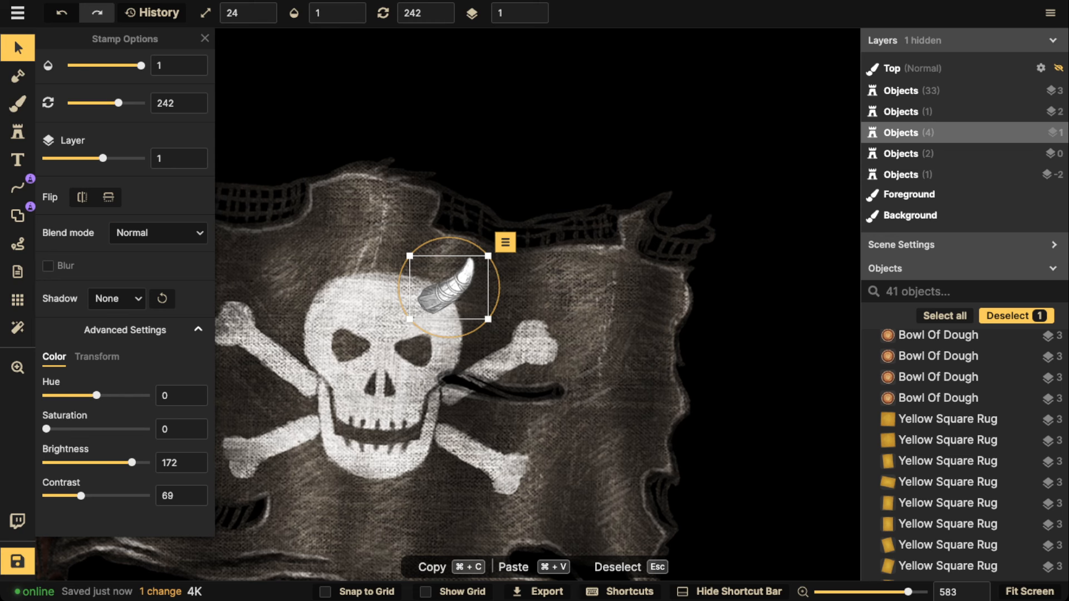
Set the horn's blend mode to Lighten, rotate it to 243 and nudge it onto the skull's edge
{"action": "left_click", "coordinate": [158, 233]}
{"action": "scroll", "coordinate": [134, 401], "scroll_direction": "down", "scroll_amount": 3}
{"action": "scroll", "coordinate": [134, 334], "scroll_direction": "up", "scroll_amount": 1}
{"action": "left_click", "coordinate": [134, 295]}
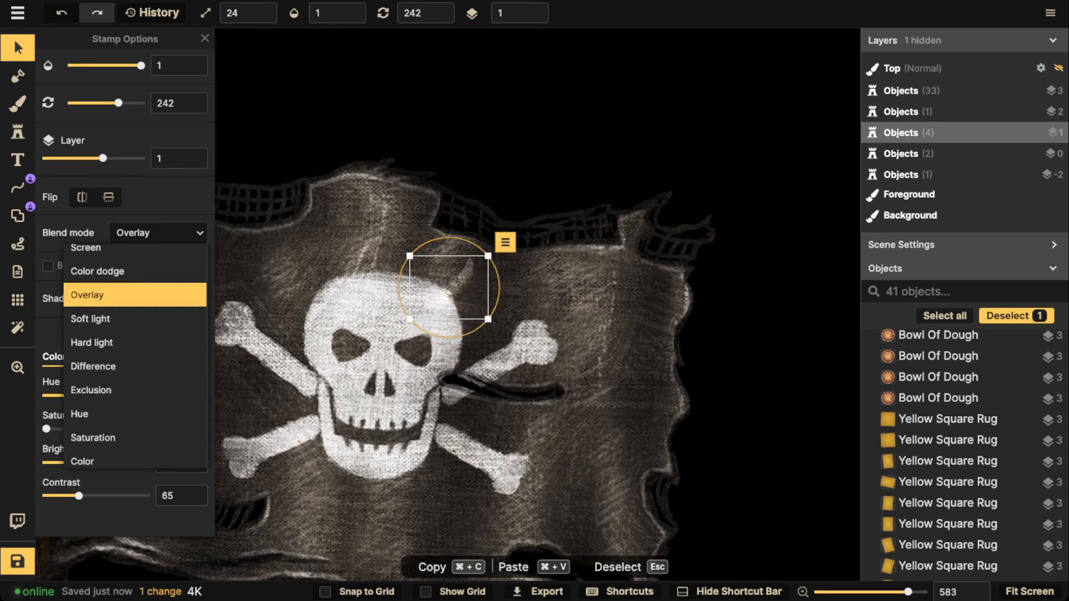
{"action": "scroll", "coordinate": [134, 390], "scroll_direction": "up", "scroll_amount": 3}
{"action": "left_click", "coordinate": [134, 323]}
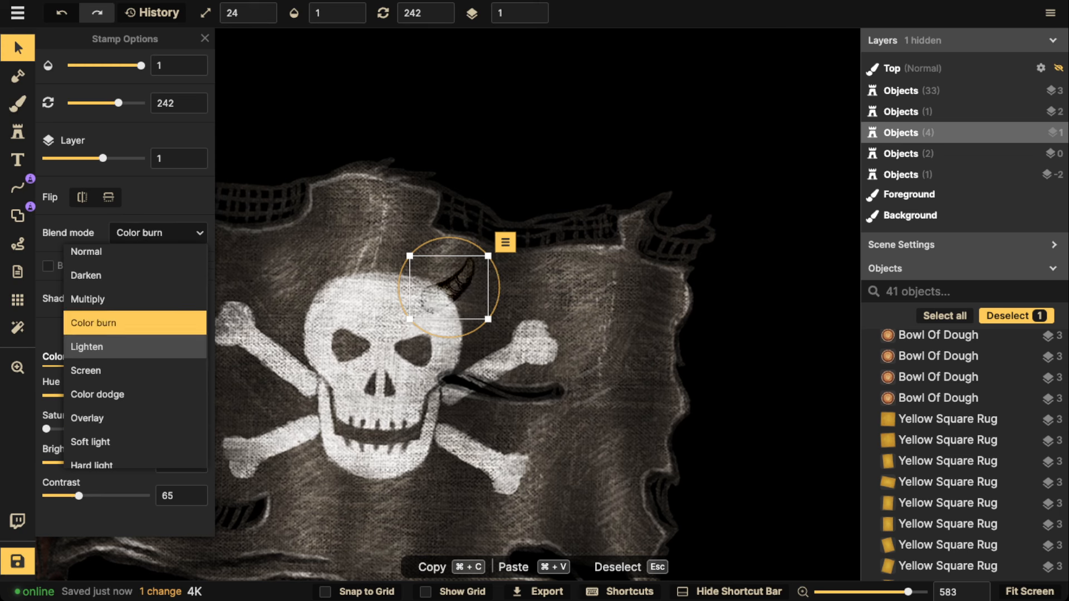
{"action": "left_click", "coordinate": [134, 347]}
{"action": "left_click_drag", "start_coordinate": [500, 287], "coordinate": [500, 289]}
{"action": "left_click_drag", "start_coordinate": [458, 285], "coordinate": [455, 287]}
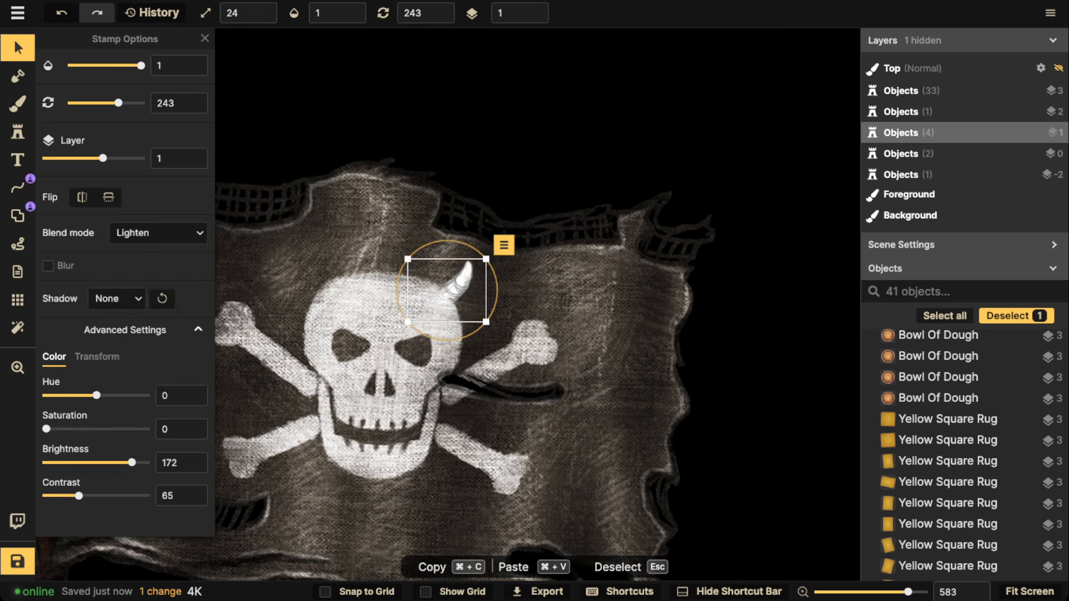
Paste a horn copy, flip it horizontally and fit it at scale 24 and rotation 3 as a jaw tusk away from the mast
{"action": "key", "text": "super+c"}
{"action": "key", "text": "super+v"}
{"action": "left_click_drag", "start_coordinate": [338, 308], "coordinate": [368, 334]}
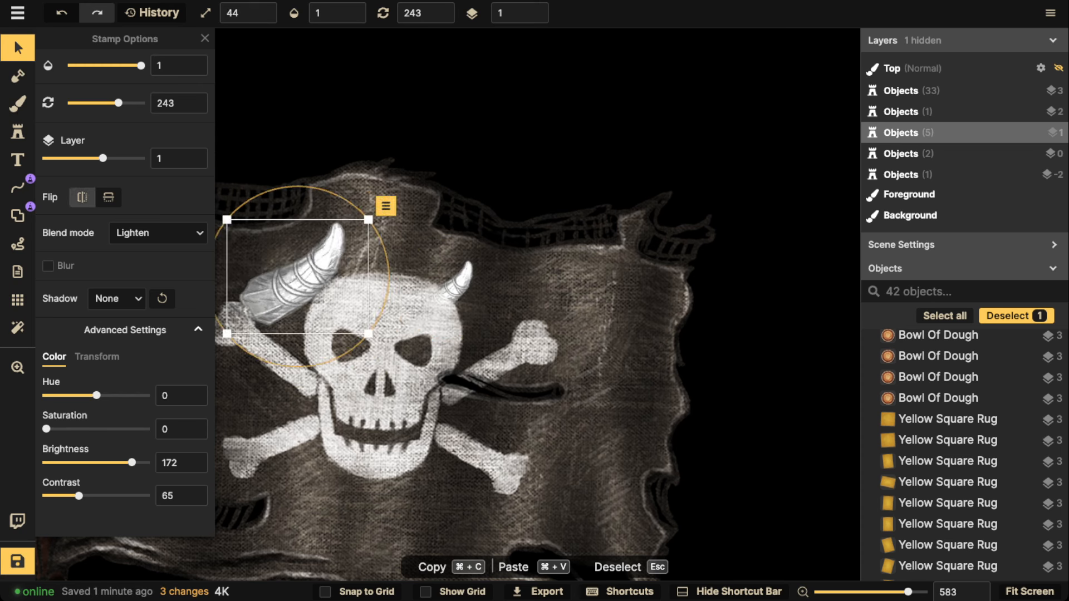
{"action": "left_click", "coordinate": [82, 197]}
{"action": "scroll", "coordinate": [297, 277], "scroll_direction": "down", "scroll_amount": 6}
{"action": "left_click_drag", "start_coordinate": [298, 277], "coordinate": [367, 458]}
{"action": "scroll", "coordinate": [367, 458], "scroll_direction": "down", "scroll_amount": 5}
{"action": "scroll", "coordinate": [367, 458], "scroll_direction": "down", "scroll_amount": 6}
{"action": "scroll", "coordinate": [367, 458], "scroll_direction": "down", "scroll_amount": 5}
{"action": "scroll", "coordinate": [367, 457], "scroll_direction": "up", "scroll_amount": 1}
{"action": "left_click_drag", "start_coordinate": [368, 457], "coordinate": [385, 428]}
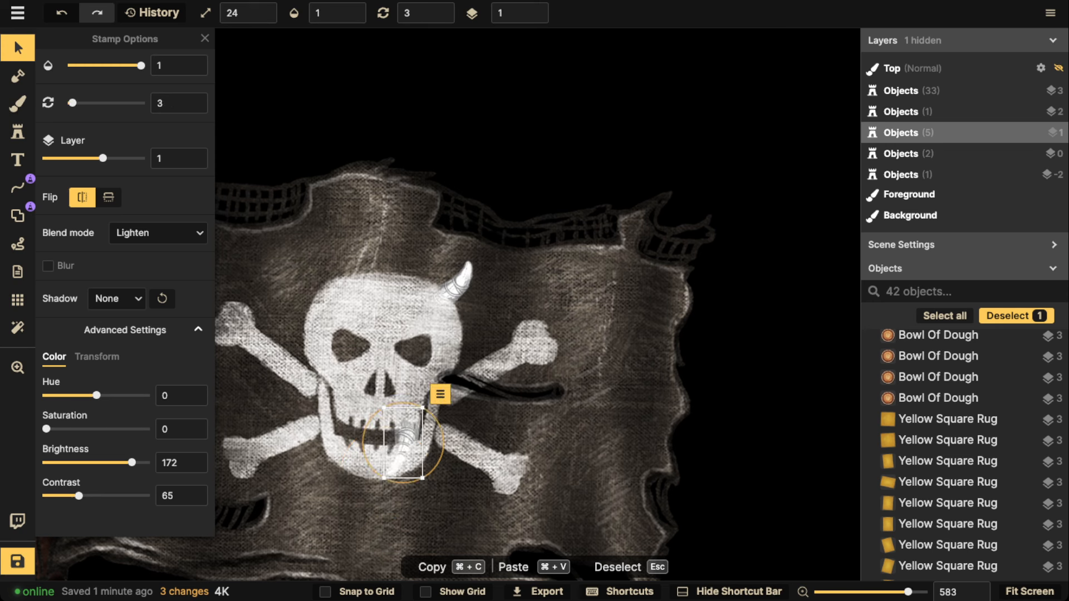
Move the forehead horn to the mast side of the flag skull's jaw and rotate it to 18 as a second tusk
{"action": "scroll", "coordinate": [403, 440], "scroll_direction": "down", "scroll_amount": 1}
{"action": "left_click_drag", "start_coordinate": [451, 290], "coordinate": [346, 431]}
{"action": "scroll", "coordinate": [368, 458], "scroll_direction": "up", "scroll_amount": 8}
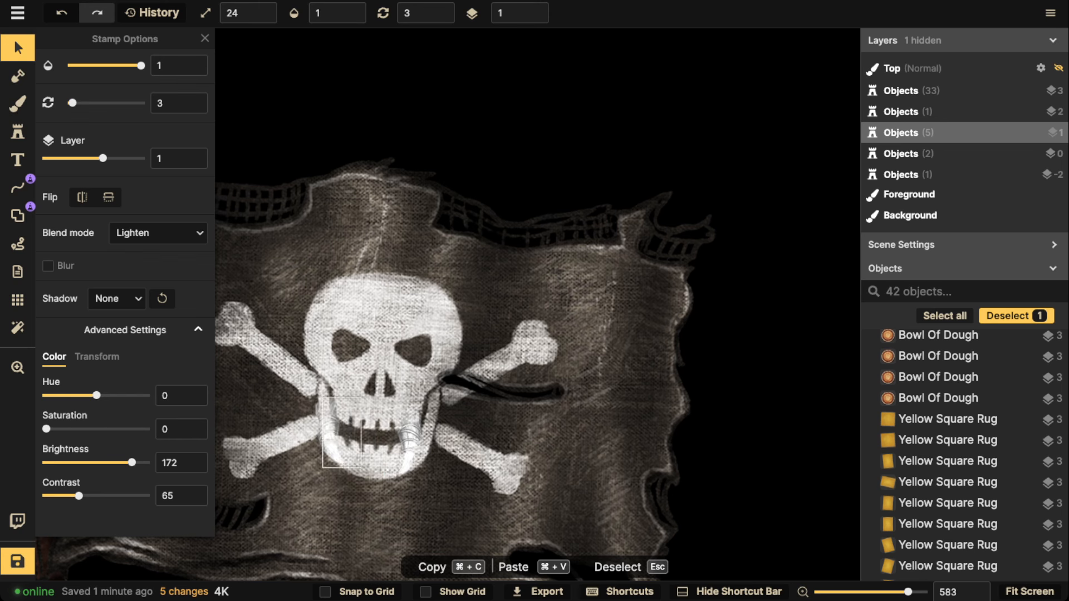
{"action": "scroll", "coordinate": [346, 430], "scroll_direction": "up", "scroll_amount": 1}
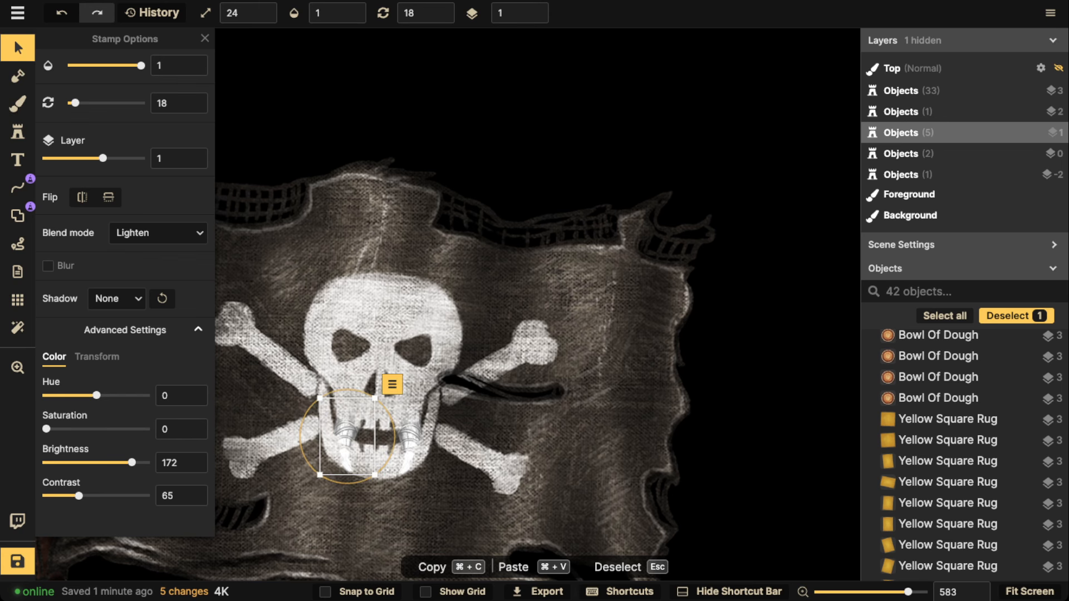
Stamp a shadowless Lighten-blended tusk at scale 34 and rotation 243 as a horn on the flag skull's side away from the mast
{"action": "left_click", "coordinate": [17, 132]}
{"action": "left_click", "coordinate": [117, 299]}
{"action": "left_click", "coordinate": [120, 327]}
{"action": "left_click", "coordinate": [150, 233]}
{"action": "left_click", "coordinate": [101, 374]}
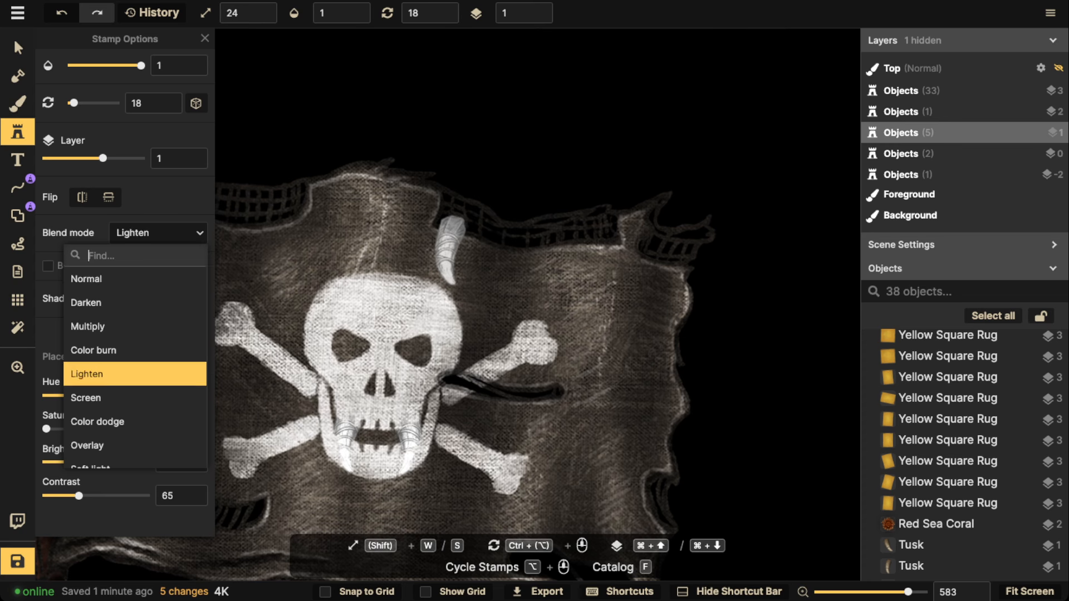
{"action": "key", "text": "w"}
{"action": "scroll", "coordinate": [334, 280], "scroll_direction": "down", "scroll_amount": 15}
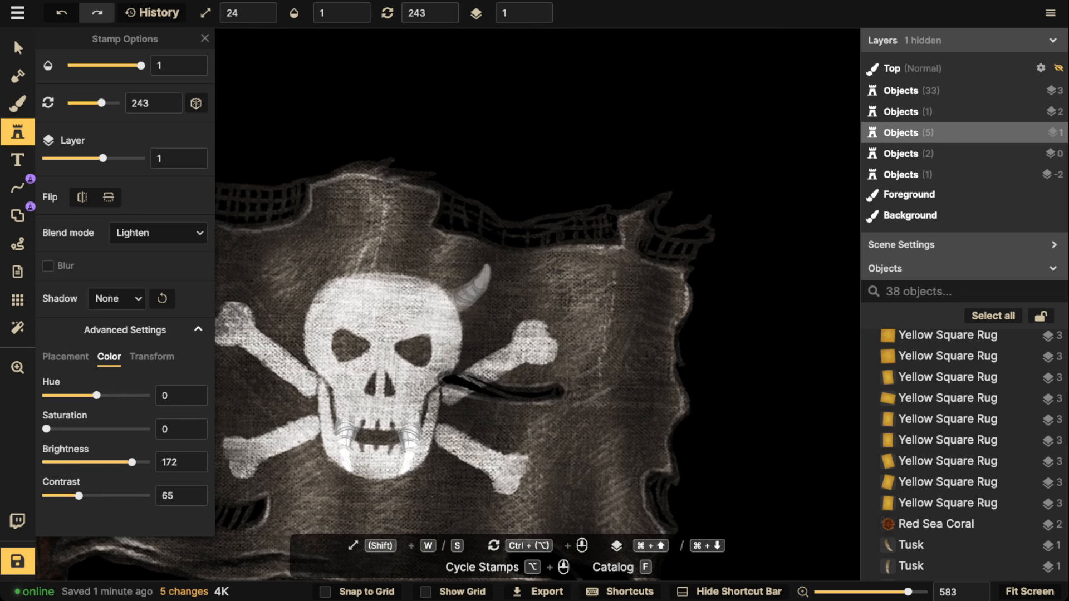
{"action": "key", "text": "w"}
{"action": "key", "text": "s"}
{"action": "left_click", "coordinate": [474, 292]}
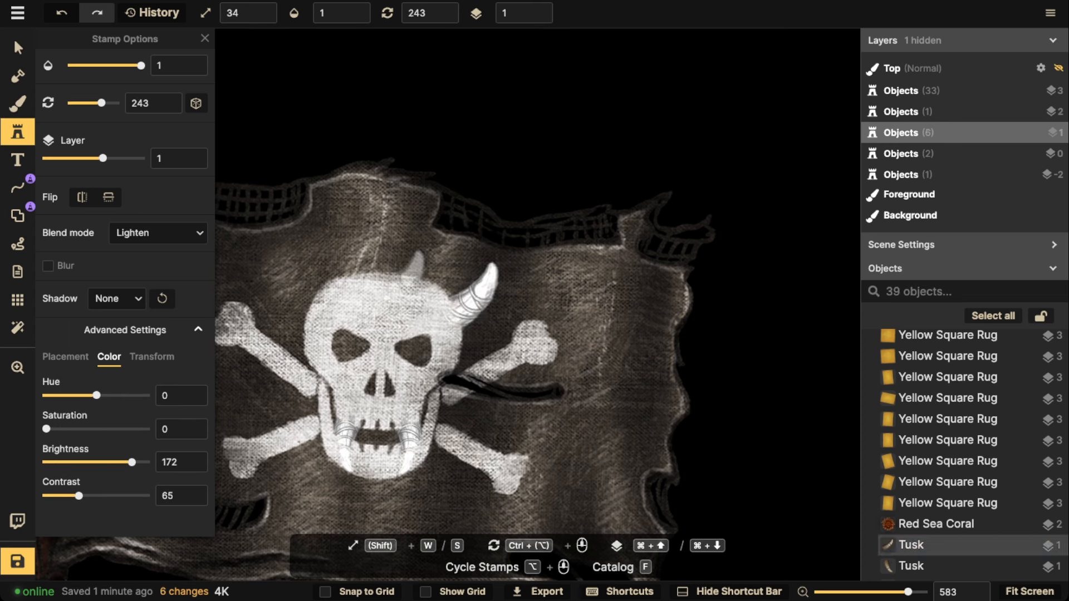
Stamp a horizontally flipped tusk at rotation 123 on the skull's mast side and enlarge it to scale 34 as the other horn
{"action": "key", "text": "x"}
{"action": "key", "text": "s"}
{"action": "scroll", "coordinate": [312, 278], "scroll_direction": "down", "scroll_amount": 10}
{"action": "key", "text": "s"}
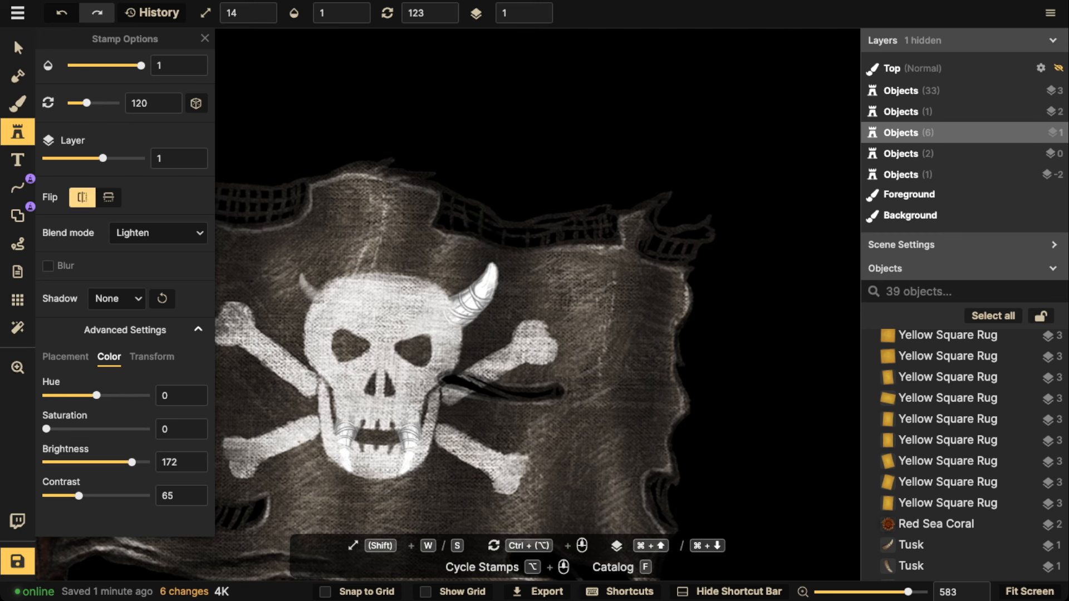
{"action": "left_click", "coordinate": [314, 289]}
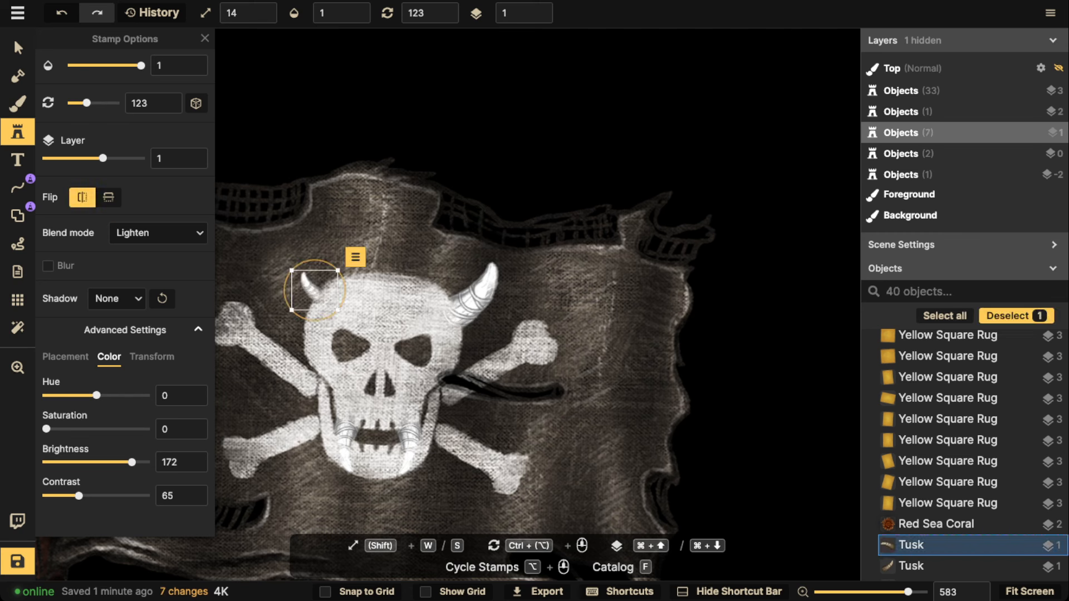
{"action": "left_click", "coordinate": [17, 48]}
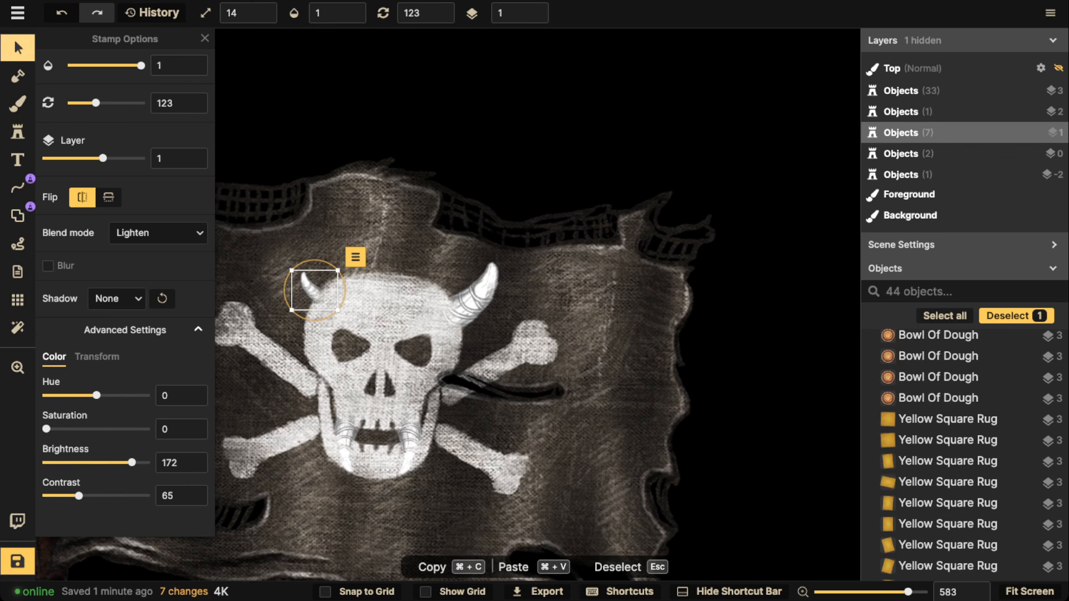
{"action": "key", "text": "w"}
{"action": "key", "text": "w"}
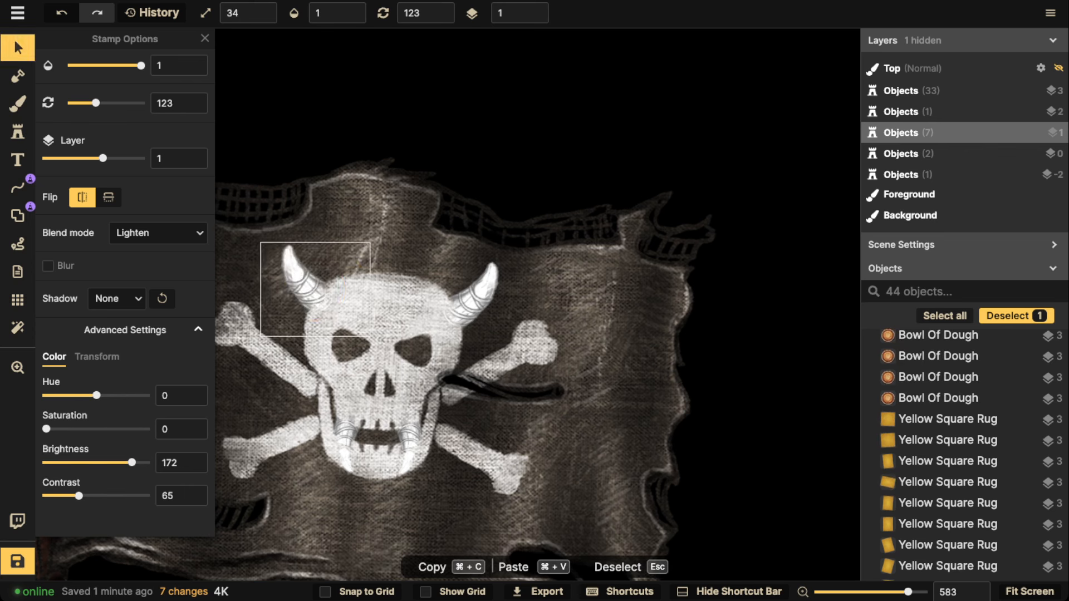
Shrink the skull horn away from the mast to scale 24 and seat it against the skull's edge
{"action": "left_click", "coordinate": [456, 304]}
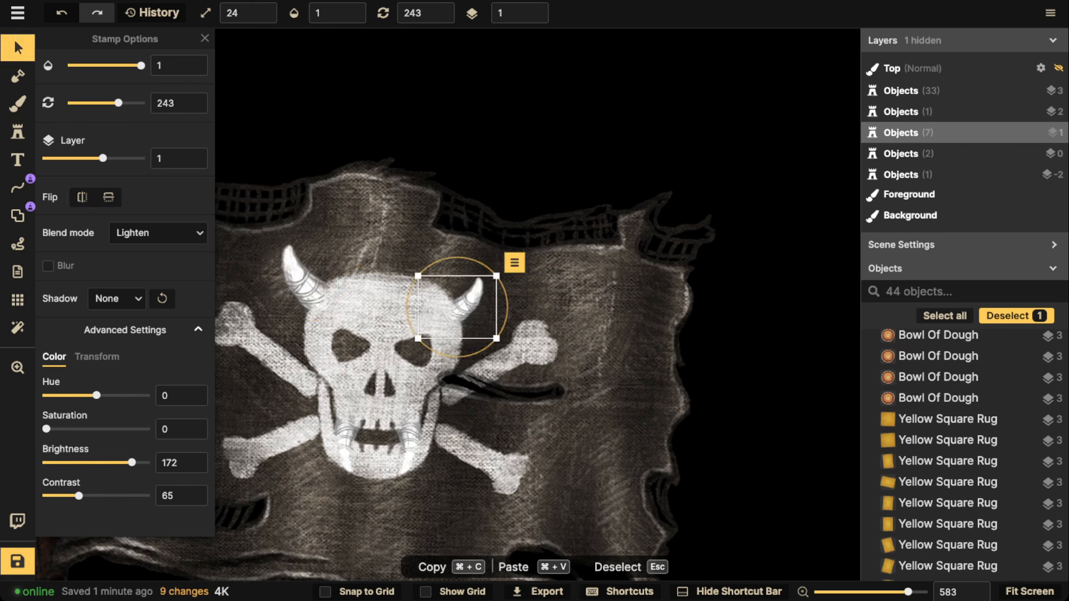
{"action": "left_click_drag", "start_coordinate": [508, 307], "coordinate": [507, 316]}
{"action": "left_click", "coordinate": [304, 285]}
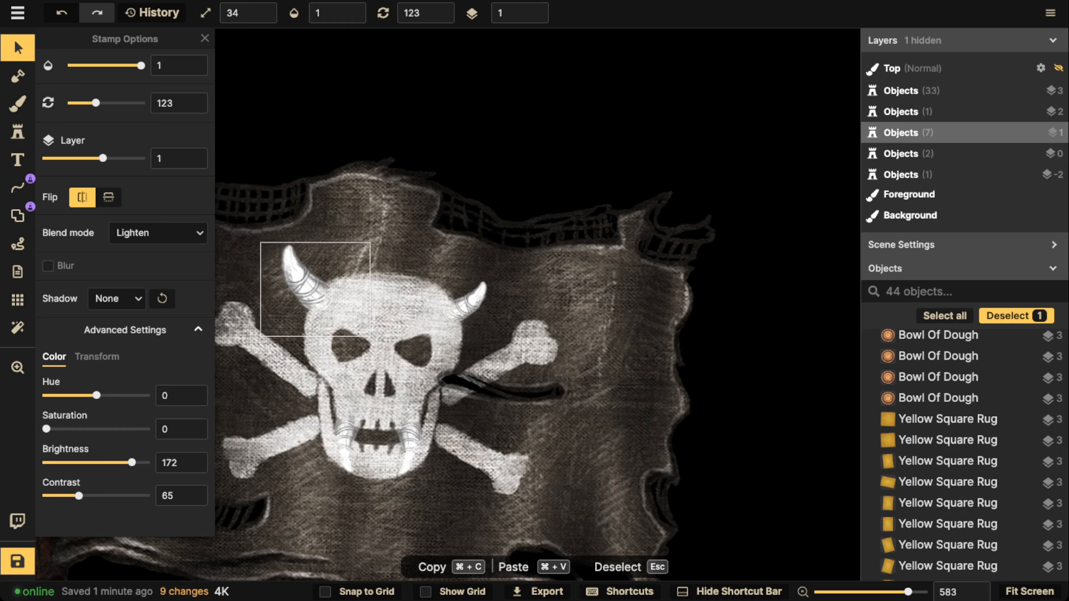
{"action": "key", "text": "Escape"}
{"action": "scroll", "coordinate": [416, 251], "scroll_direction": "down", "scroll_amount": 5}
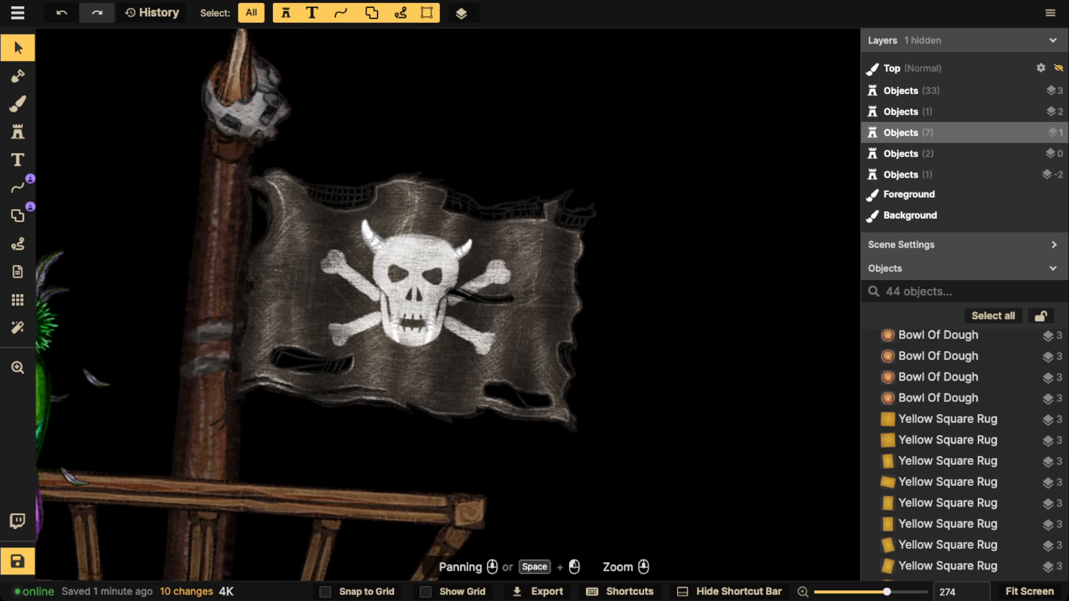
{"action": "scroll", "coordinate": [367, 312], "scroll_direction": "up", "scroll_amount": 3}
{"action": "scroll", "coordinate": [285, 297], "scroll_direction": "up", "scroll_amount": 1}
{"action": "left_click_drag", "start_coordinate": [284, 298], "coordinate": [284, 350]}
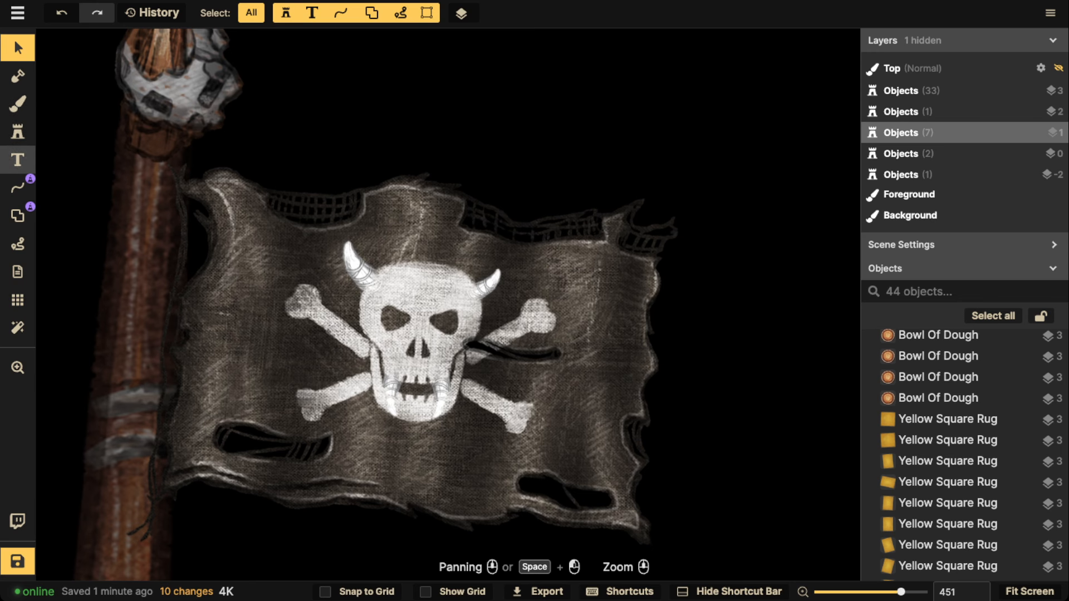
Set up the free-draw line with a solid pure red colour stroke
{"action": "left_click", "coordinate": [17, 188]}
{"action": "left_click", "coordinate": [47, 62]}
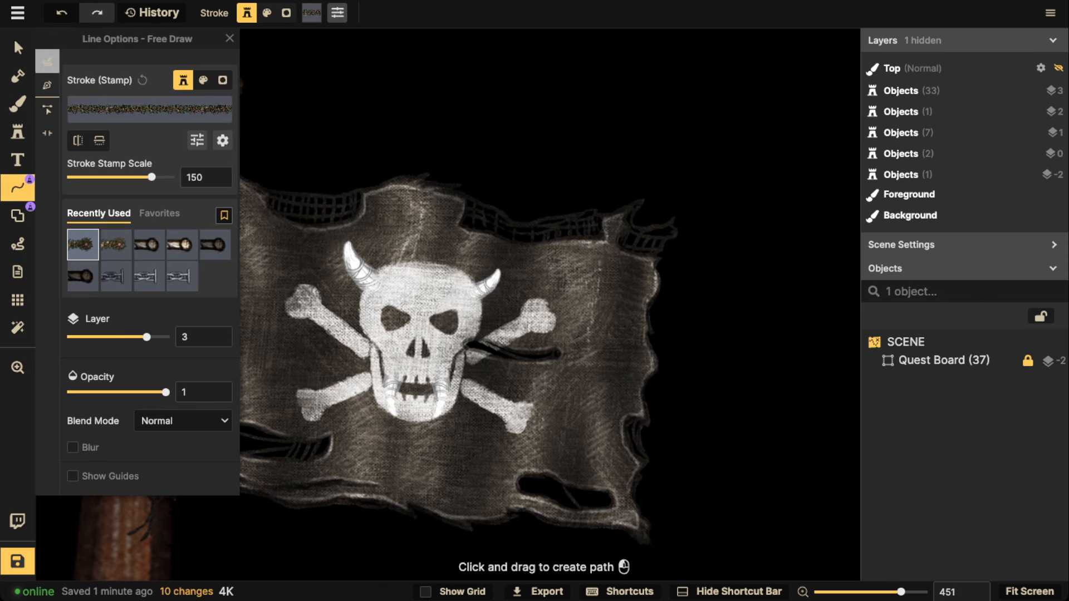
{"action": "left_click", "coordinate": [204, 81]}
{"action": "left_click", "coordinate": [149, 109]}
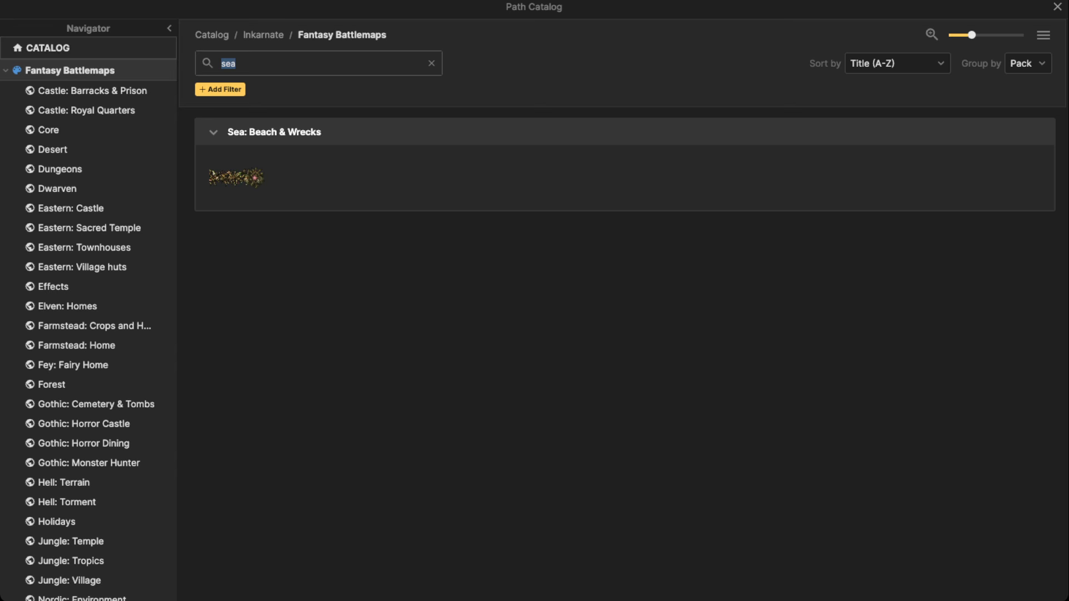
{"action": "key", "text": "Escape"}
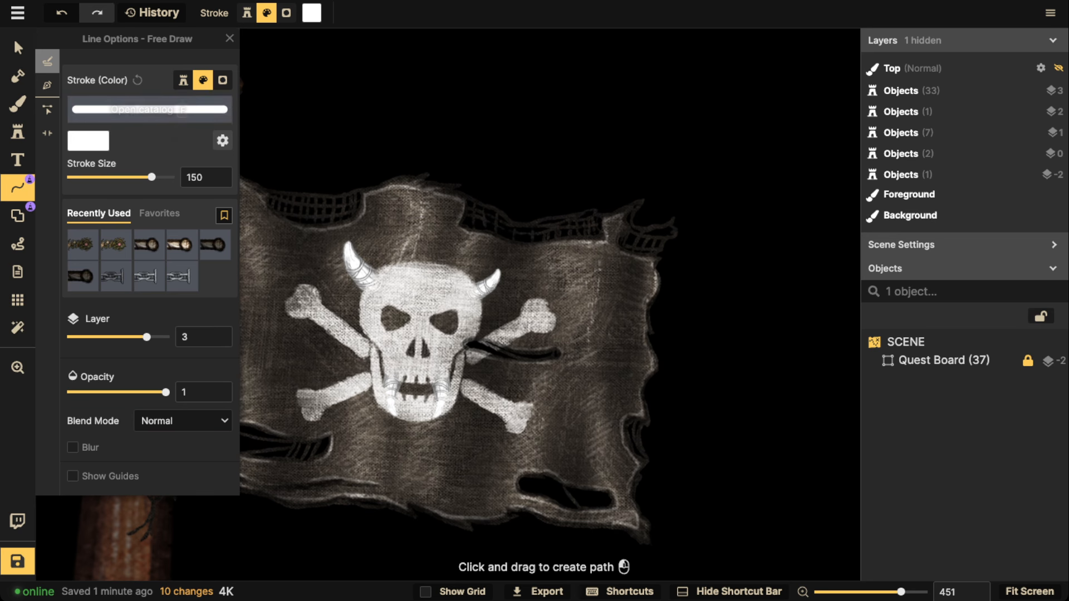
{"action": "left_click", "coordinate": [88, 141]}
{"action": "left_click_drag", "start_coordinate": [267, 83], "coordinate": [305, 52]}
{"action": "left_click", "coordinate": [302, 38]}
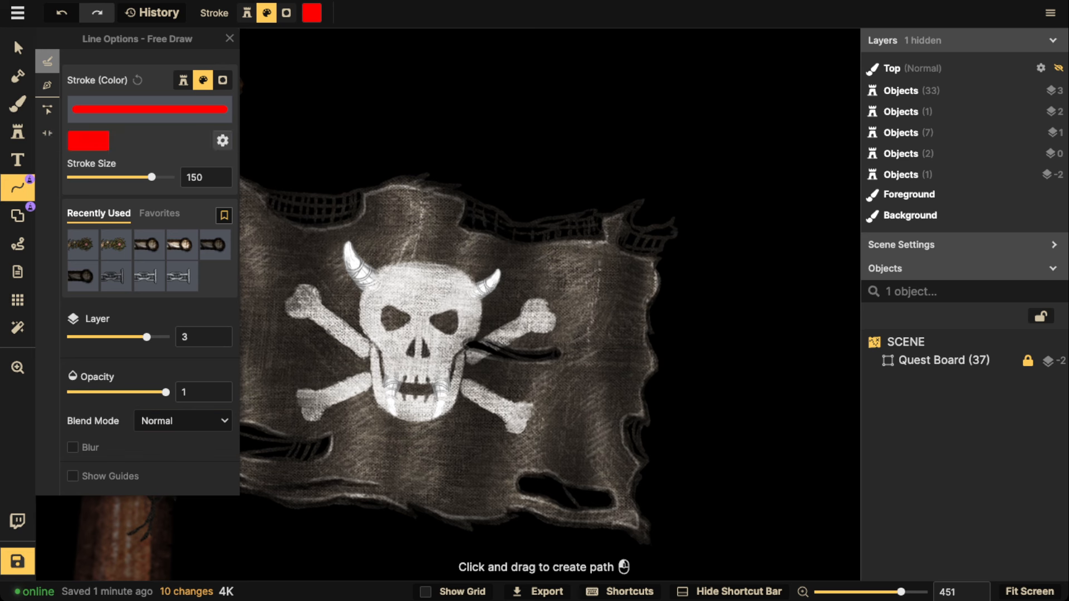
Set the free-draw line's blend mode to Color
{"action": "left_click", "coordinate": [183, 421]}
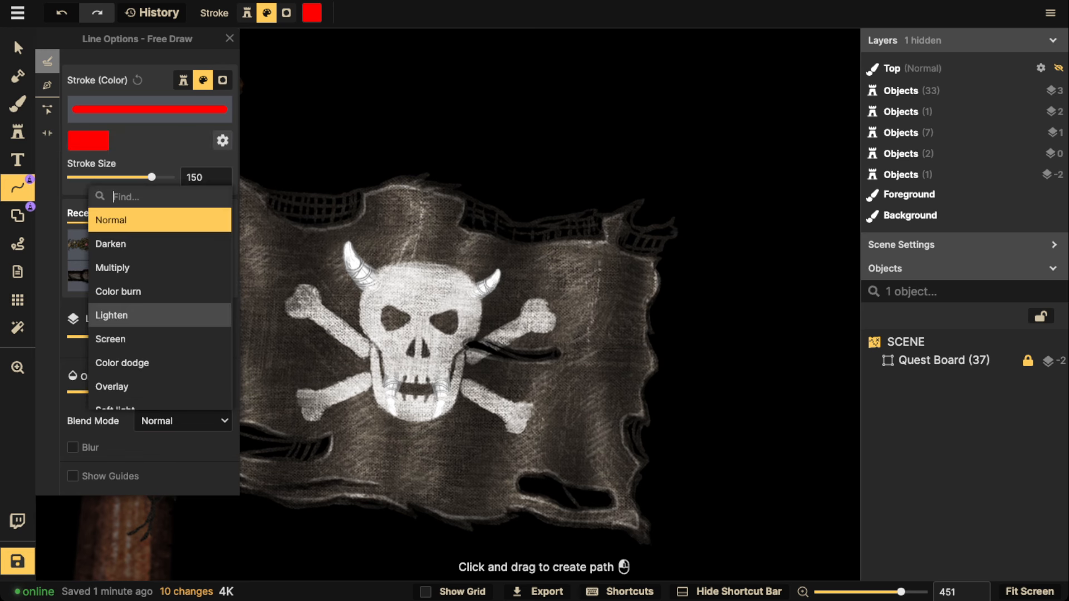
{"action": "scroll", "coordinate": [158, 295], "scroll_direction": "down", "scroll_amount": 2}
{"action": "scroll", "coordinate": [158, 295], "scroll_direction": "down", "scroll_amount": 3}
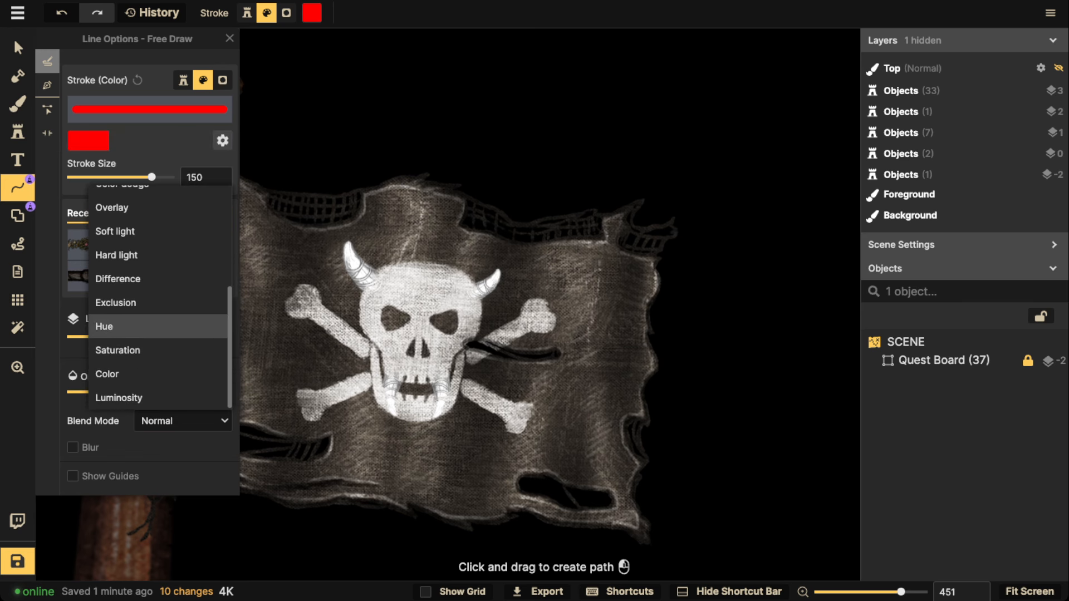
{"action": "left_click", "coordinate": [139, 374]}
{"action": "left_click", "coordinate": [229, 38]}
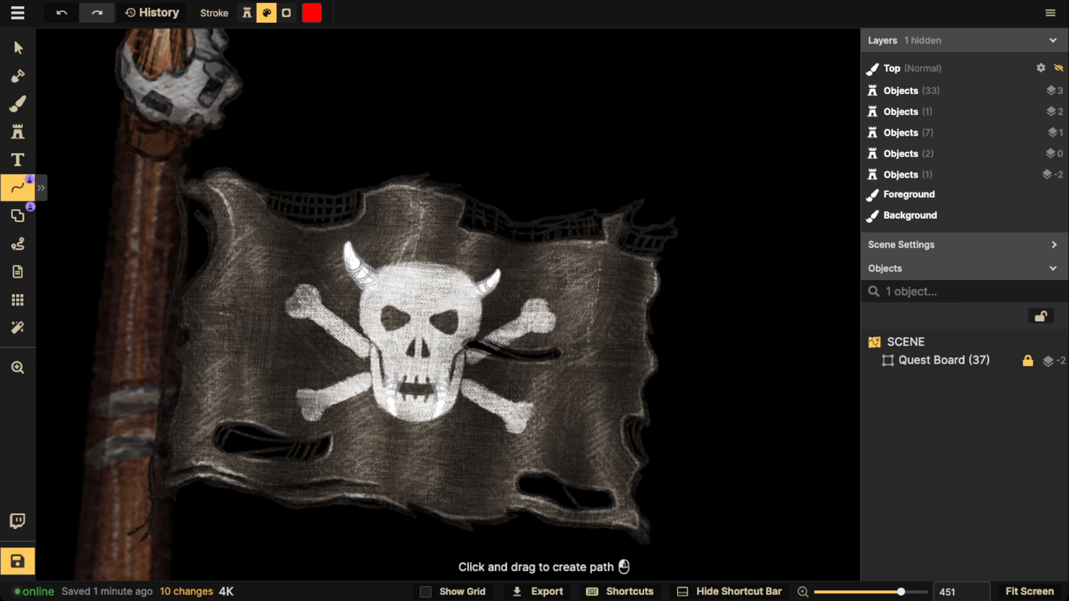
Draw a trial red stroke on the skull's forehead, raise it to layer 5 and delete it
{"action": "left_click_drag", "start_coordinate": [389, 282], "coordinate": [437, 274]}
{"action": "scroll", "coordinate": [414, 278], "scroll_direction": "up", "scroll_amount": 3}
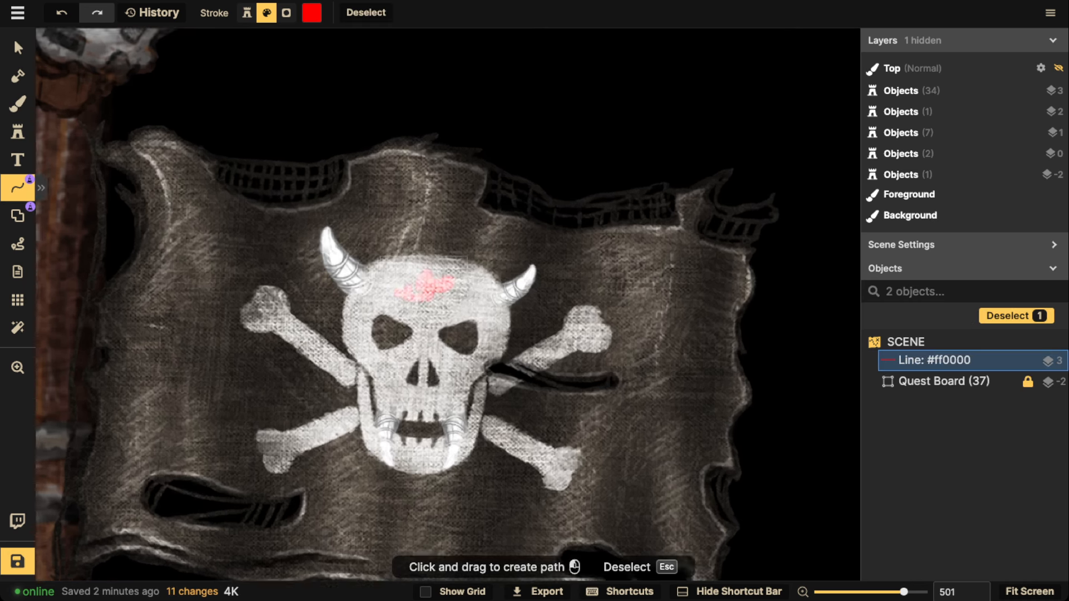
{"action": "left_click", "coordinate": [17, 47]}
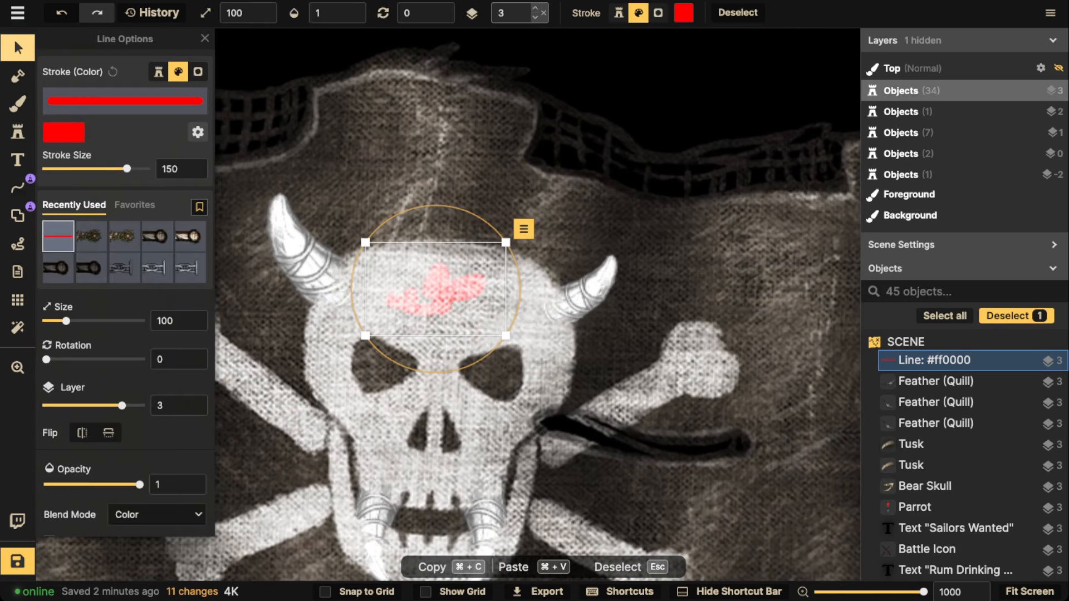
{"action": "left_click", "coordinate": [535, 7]}
{"action": "left_click", "coordinate": [535, 7]}
{"action": "scroll", "coordinate": [355, 245], "scroll_direction": "down", "scroll_amount": 10}
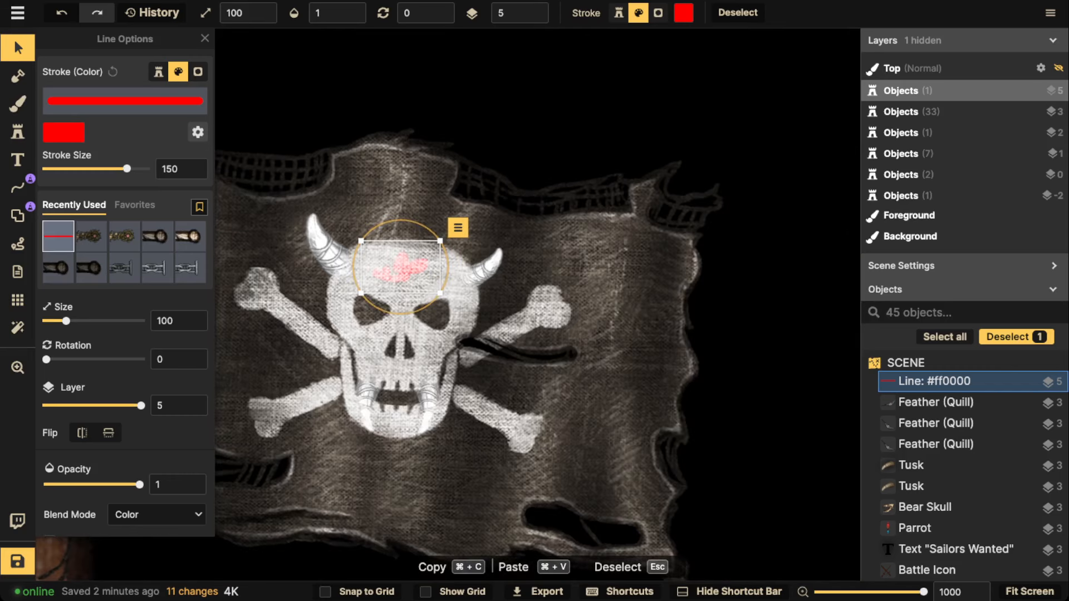
{"action": "left_click_drag", "start_coordinate": [394, 282], "coordinate": [390, 281]}
{"action": "key", "text": "Delete"}
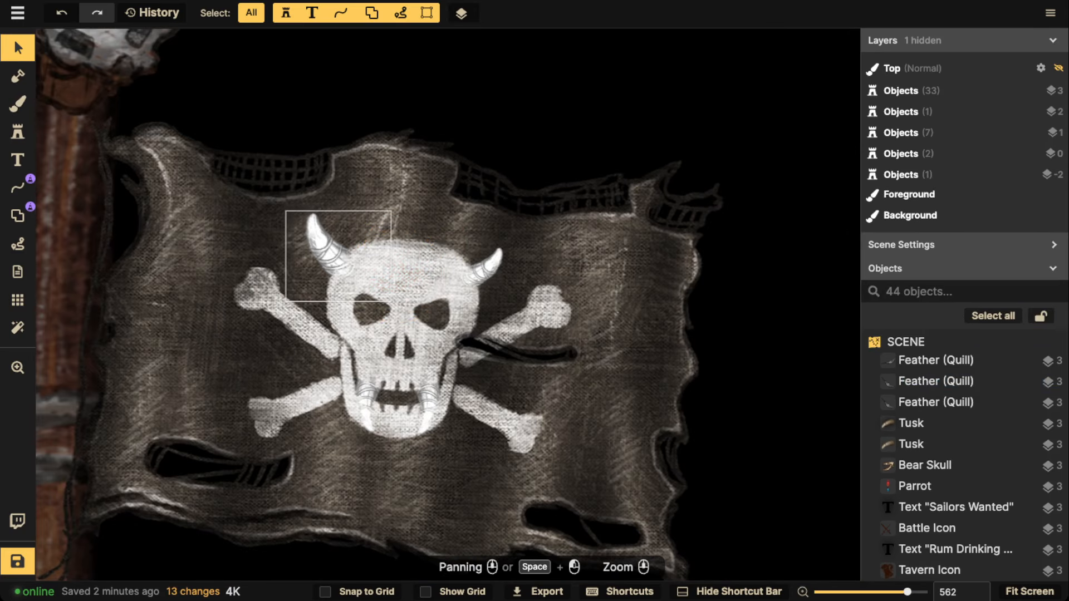
Paint freehand red strokes over the flag's skull, horns, jaw and crossbones
{"action": "left_click", "coordinate": [18, 188]}
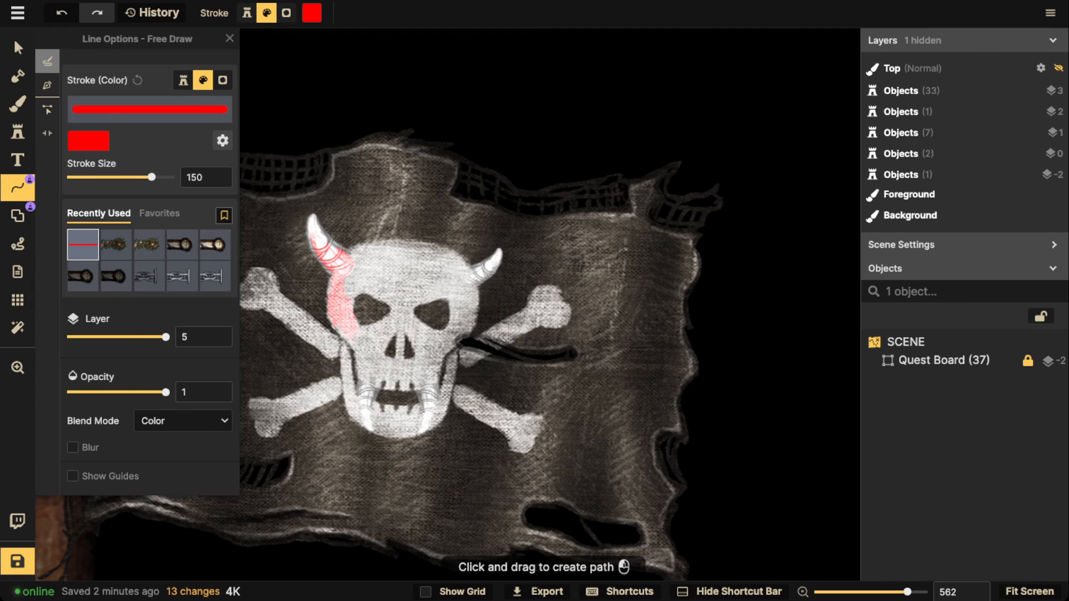
{"action": "left_click_drag", "start_coordinate": [281, 302], "coordinate": [250, 288]}
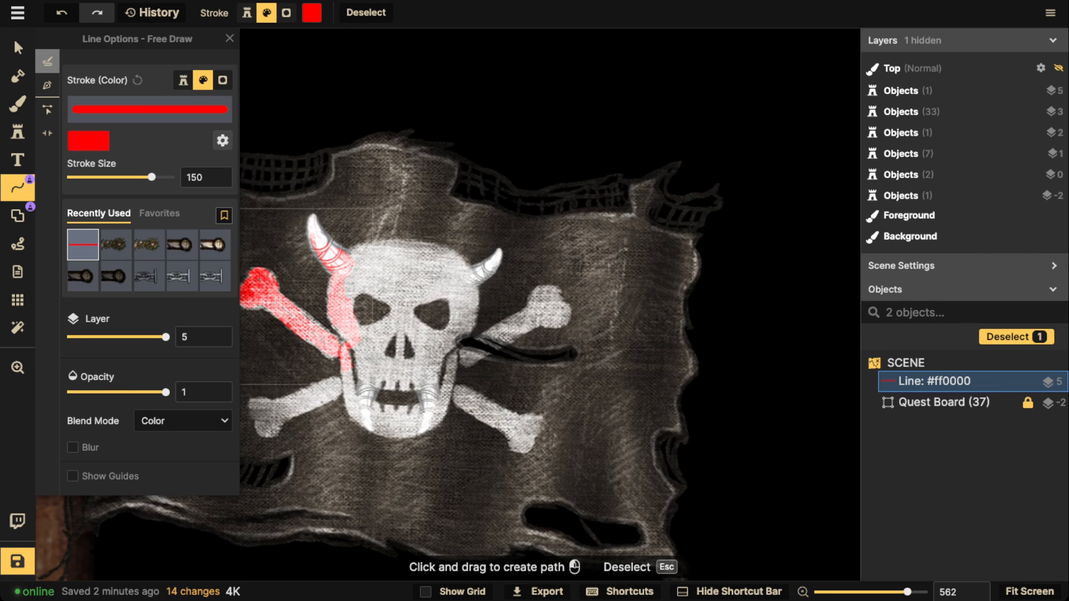
{"action": "key", "text": "space"}
{"action": "left_click_drag", "start_coordinate": [265, 402], "coordinate": [410, 345]}
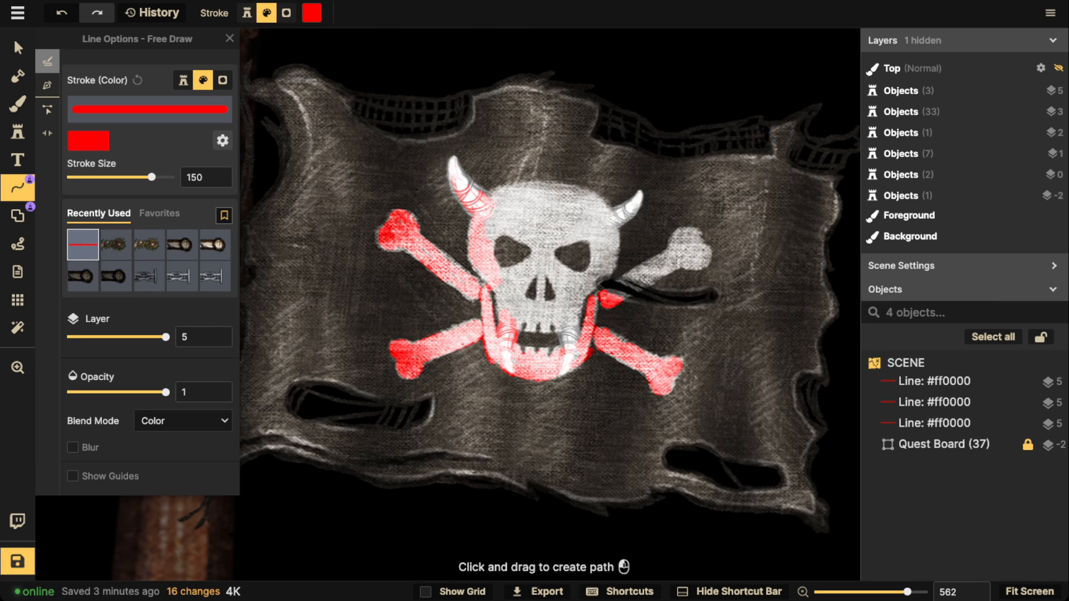
{"action": "left_click", "coordinate": [647, 261]}
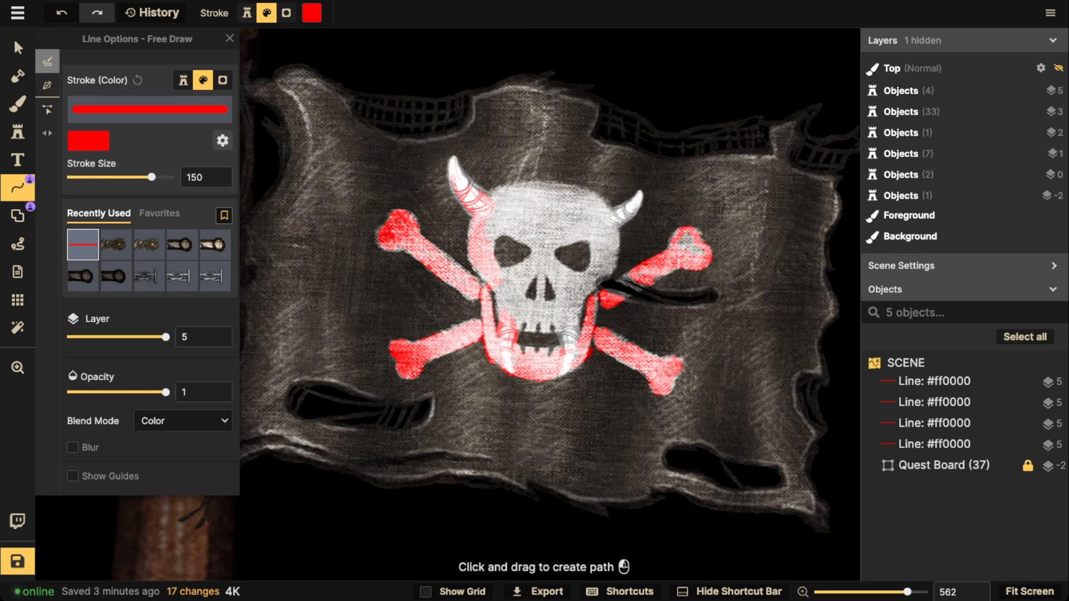
{"action": "left_click_drag", "start_coordinate": [640, 273], "coordinate": [696, 245]}
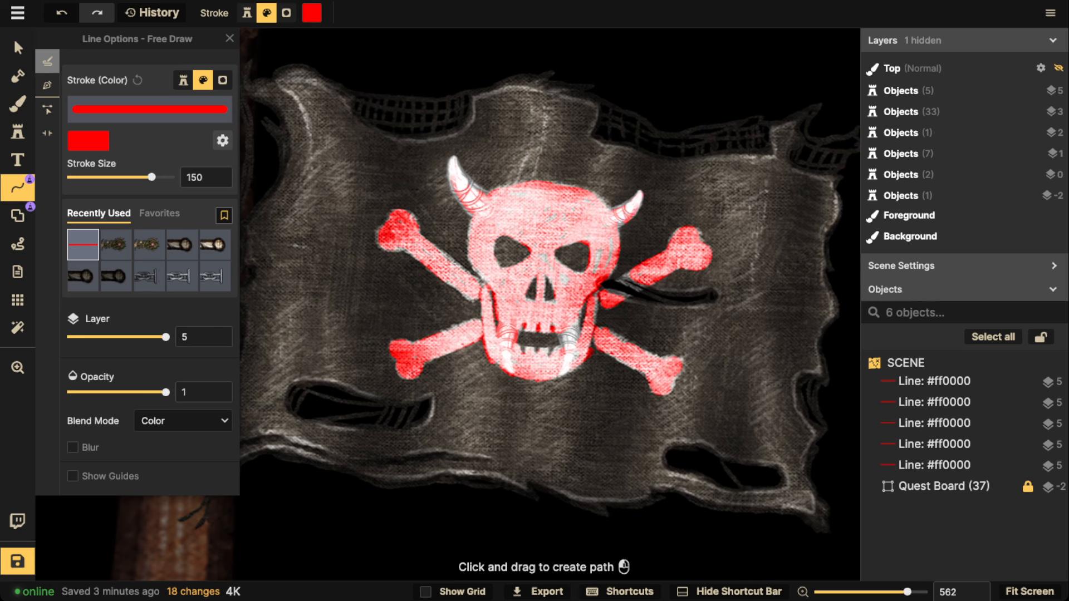
{"action": "left_click_drag", "start_coordinate": [562, 378], "coordinate": [567, 496]}
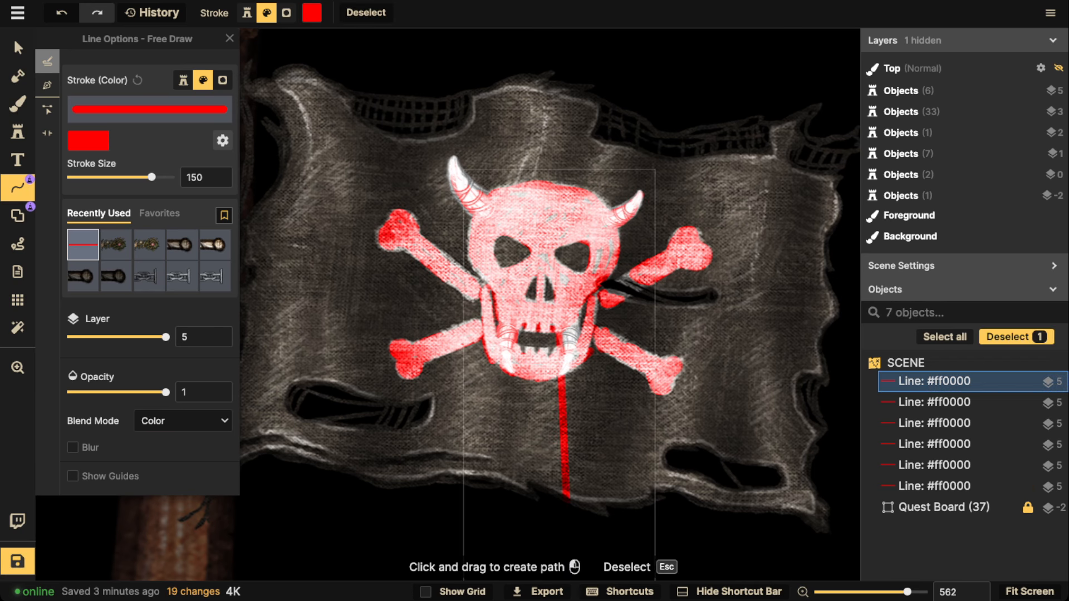
Delete all the red freehand strokes from the skull and crossbones
{"action": "key", "text": "Delete"}
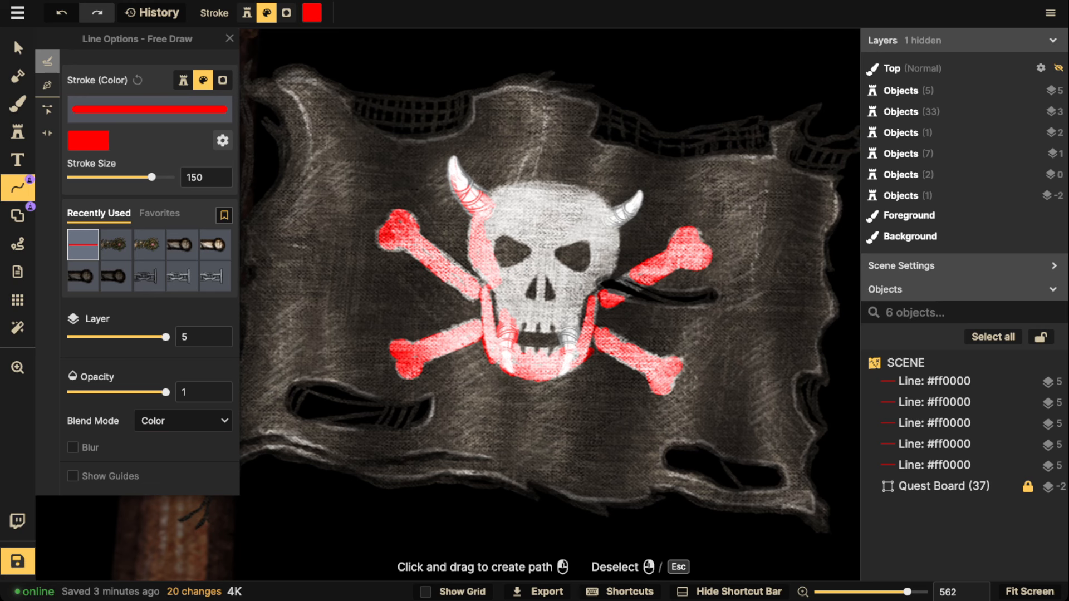
{"action": "left_click", "coordinate": [935, 380]}
{"action": "left_click", "coordinate": [935, 465], "text": "shift"}
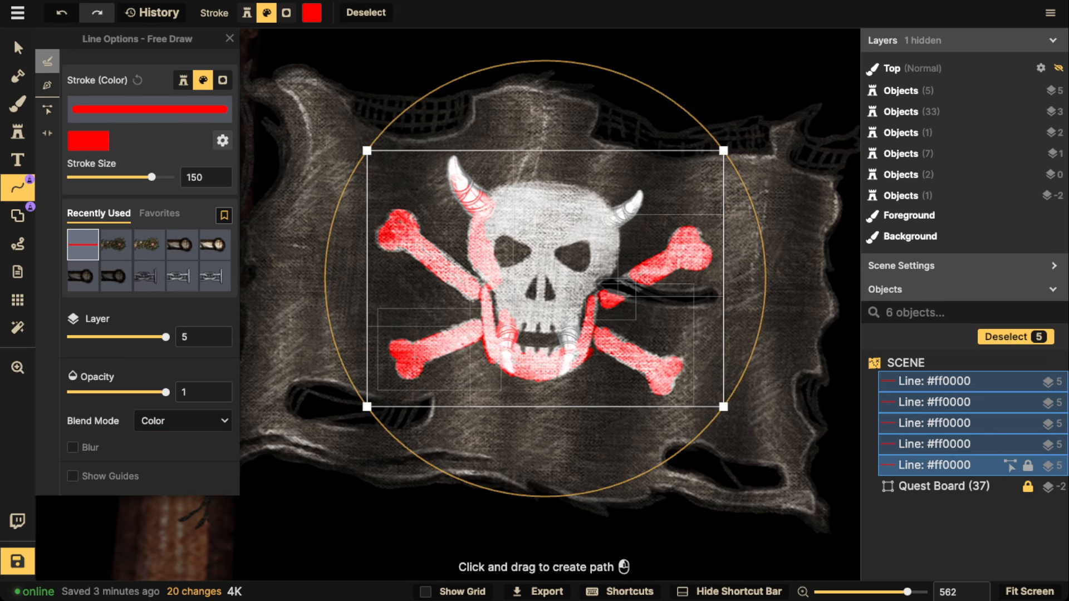
{"action": "key", "text": "Delete"}
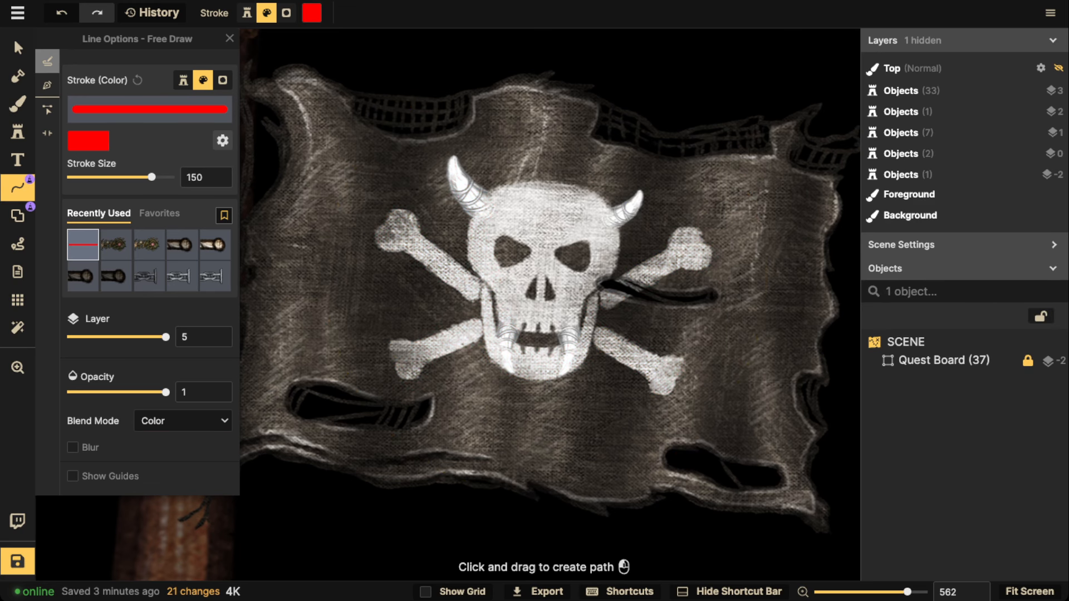
Set up the shape tool without a stroke and with a solid pure red colour fill
{"action": "left_click", "coordinate": [17, 215]}
{"action": "left_click", "coordinate": [73, 94]}
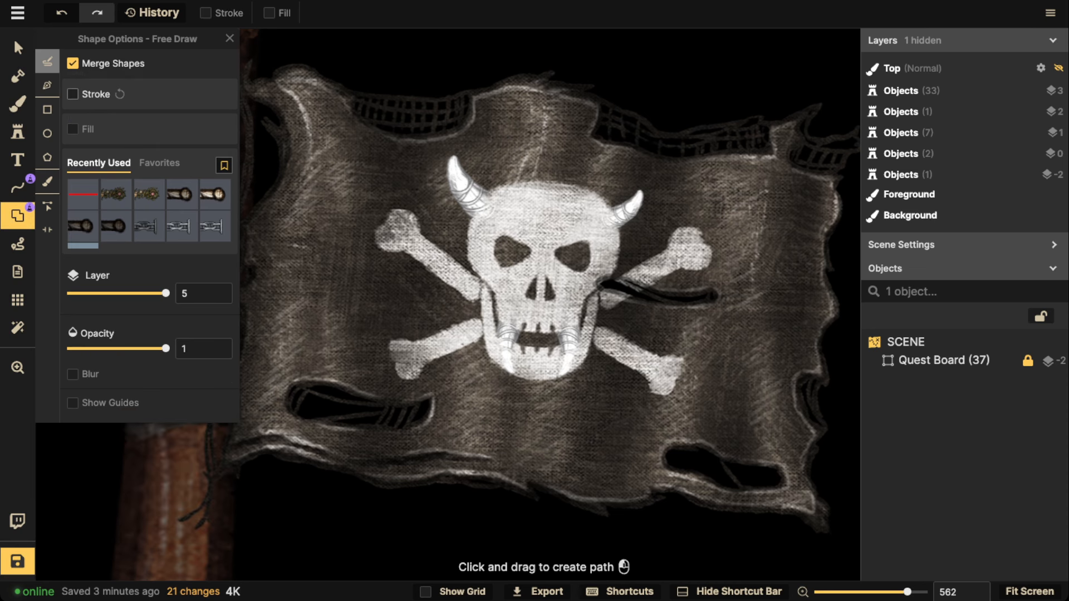
{"action": "left_click", "coordinate": [73, 129]}
{"action": "left_click", "coordinate": [181, 128]}
{"action": "left_click", "coordinate": [202, 129]}
{"action": "left_click", "coordinate": [149, 158]}
{"action": "left_click_drag", "start_coordinate": [228, 169], "coordinate": [299, 169]}
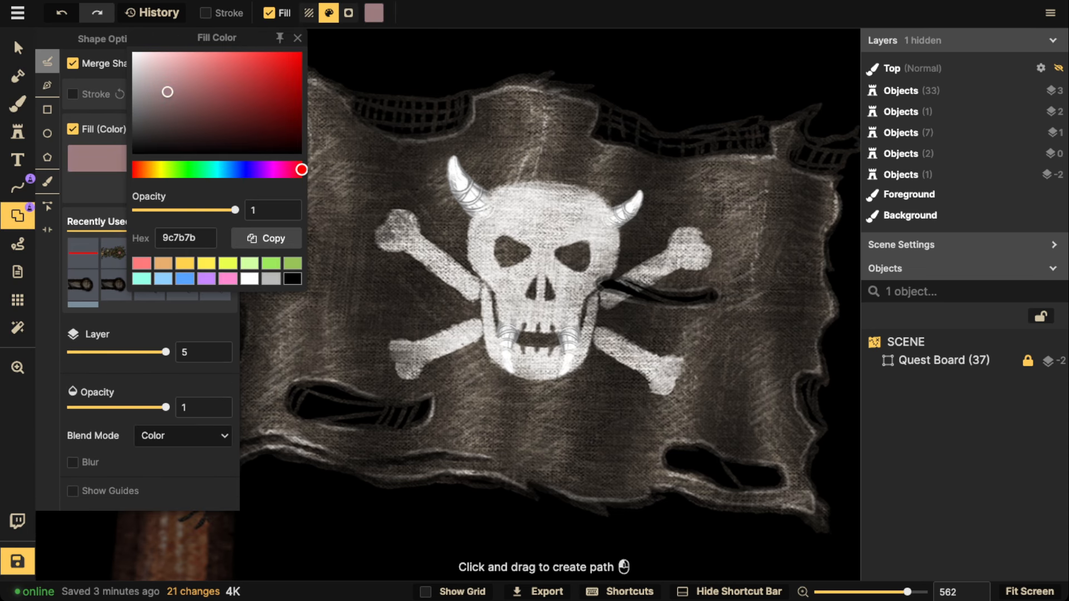
{"action": "left_click_drag", "start_coordinate": [168, 92], "coordinate": [302, 52]}
{"action": "left_click", "coordinate": [297, 38]}
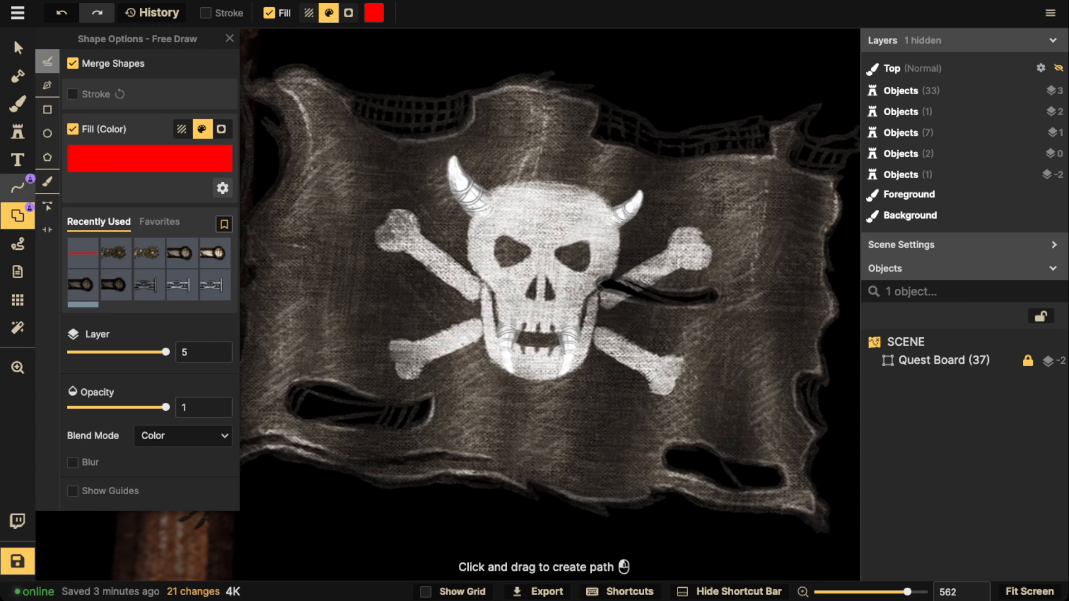
Switch to the shape brush and reduce its brush size to 5 for detailed colouring of the flag's skull
{"action": "left_click", "coordinate": [47, 181]}
{"action": "scroll", "coordinate": [484, 245], "scroll_direction": "up", "scroll_amount": 4}
{"action": "key", "text": "s"}
{"action": "key", "text": "s"}
{"action": "key", "text": "s"}
{"action": "key", "text": "s"}
{"action": "key", "text": "s"}
{"action": "key", "text": "s"}
{"action": "key", "text": "s"}
{"action": "key", "text": "s"}
{"action": "key", "text": "s"}
{"action": "key", "text": "s"}
{"action": "key", "text": "s"}
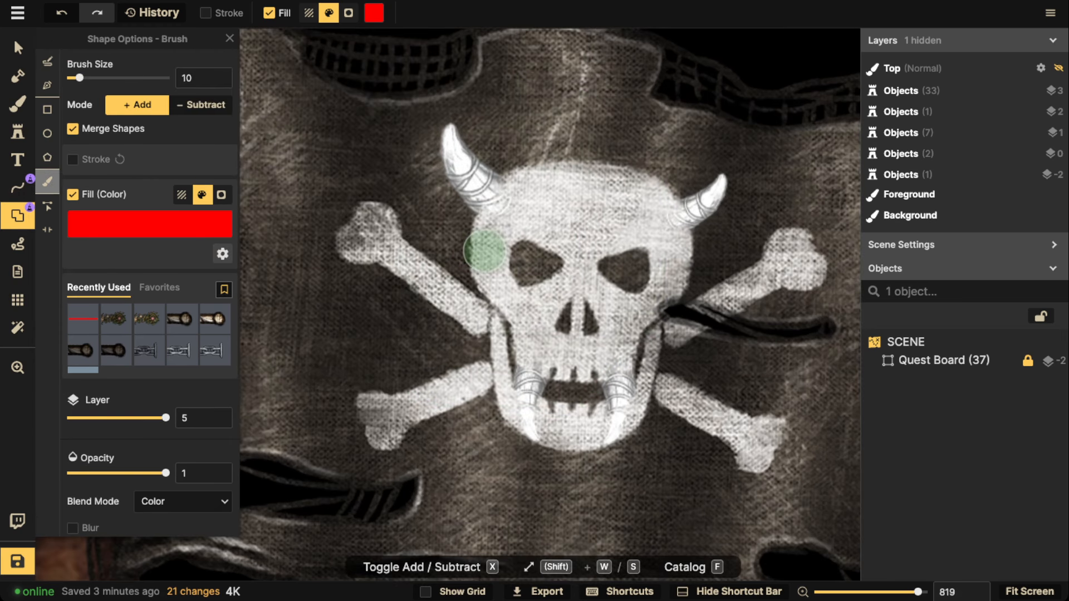
{"action": "scroll", "coordinate": [479, 250], "scroll_direction": "up", "scroll_amount": 2}
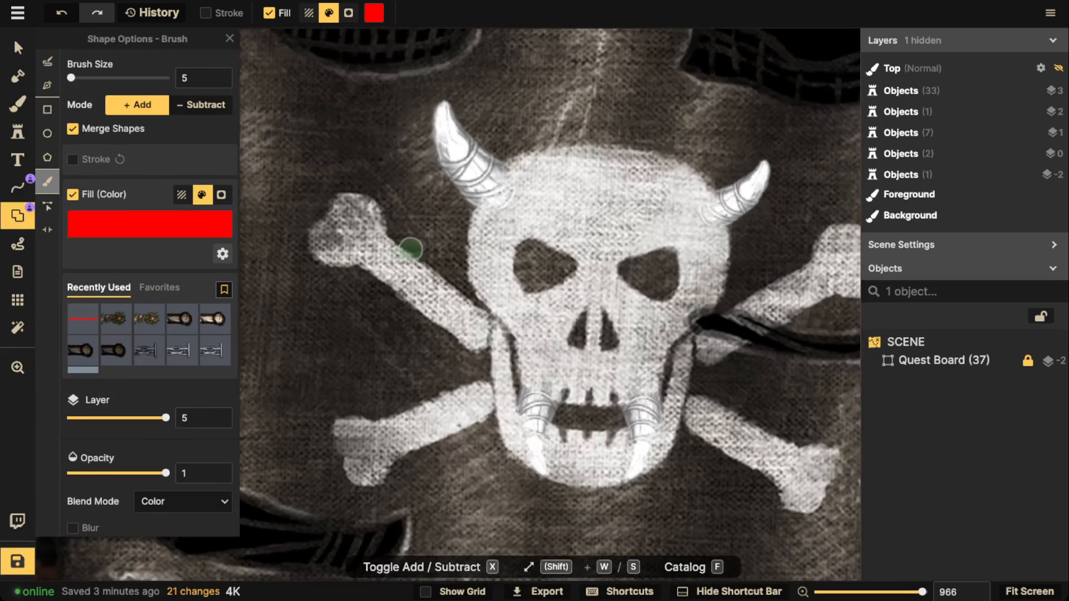
Paint the flag's two left-hand crossbones, the skull and its horns with the red shape brush
{"action": "mouse_move", "coordinate": [387, 247]}
{"action": "left_mouse_down"}
{"action": "mouse_move", "coordinate": [347, 211]}
{"action": "mouse_move", "coordinate": [323, 236]}
{"action": "mouse_move", "coordinate": [338, 248]}
{"action": "mouse_move", "coordinate": [365, 237]}
{"action": "mouse_move", "coordinate": [348, 196]}
{"action": "left_mouse_up"}
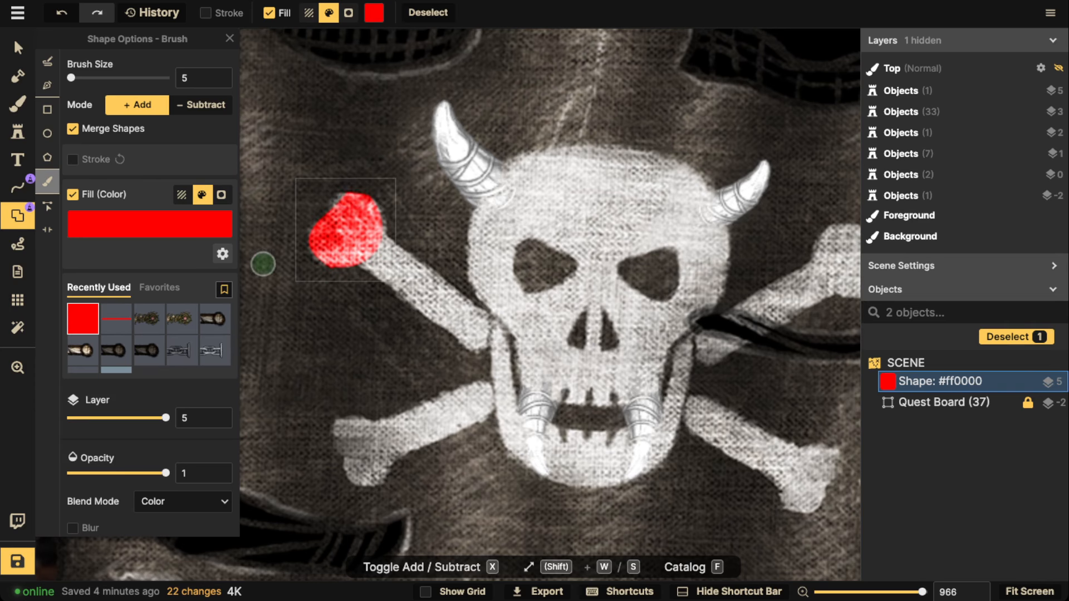
{"action": "key", "text": "Escape"}
{"action": "mouse_move", "coordinate": [352, 215]}
{"action": "left_mouse_down"}
{"action": "mouse_move", "coordinate": [380, 258]}
{"action": "mouse_move", "coordinate": [399, 258]}
{"action": "mouse_move", "coordinate": [466, 323]}
{"action": "mouse_move", "coordinate": [424, 294]}
{"action": "mouse_move", "coordinate": [470, 322]}
{"action": "mouse_move", "coordinate": [366, 239]}
{"action": "left_mouse_up"}
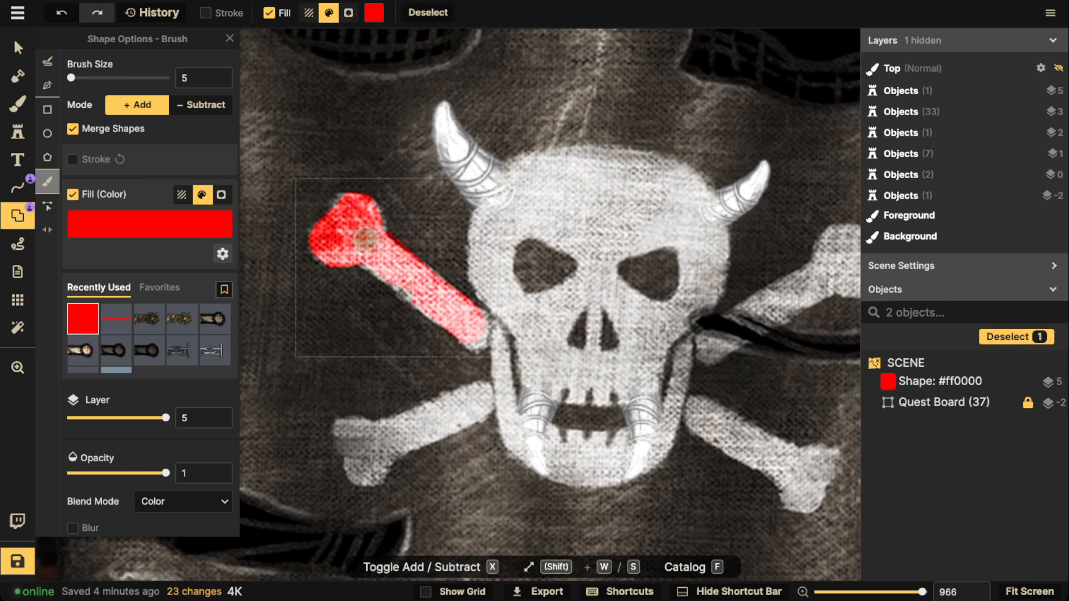
{"action": "mouse_move", "coordinate": [457, 397]}
{"action": "left_mouse_down"}
{"action": "mouse_move", "coordinate": [381, 433]}
{"action": "mouse_move", "coordinate": [353, 430]}
{"action": "mouse_move", "coordinate": [348, 446]}
{"action": "mouse_move", "coordinate": [376, 462]}
{"action": "mouse_move", "coordinate": [479, 399]}
{"action": "mouse_move", "coordinate": [423, 417]}
{"action": "left_mouse_up"}
{"action": "mouse_move", "coordinate": [505, 341]}
{"action": "left_mouse_down"}
{"action": "mouse_move", "coordinate": [514, 416]}
{"action": "mouse_move", "coordinate": [537, 442]}
{"action": "mouse_move", "coordinate": [579, 390]}
{"action": "mouse_move", "coordinate": [641, 389]}
{"action": "mouse_move", "coordinate": [641, 421]}
{"action": "mouse_move", "coordinate": [657, 413]}
{"action": "mouse_move", "coordinate": [595, 461]}
{"action": "mouse_move", "coordinate": [558, 465]}
{"action": "mouse_move", "coordinate": [613, 466]}
{"action": "mouse_move", "coordinate": [651, 440]}
{"action": "mouse_move", "coordinate": [676, 392]}
{"action": "mouse_move", "coordinate": [683, 324]}
{"action": "mouse_move", "coordinate": [660, 368]}
{"action": "mouse_move", "coordinate": [652, 288]}
{"action": "mouse_move", "coordinate": [623, 351]}
{"action": "mouse_move", "coordinate": [599, 335]}
{"action": "mouse_move", "coordinate": [568, 339]}
{"action": "mouse_move", "coordinate": [552, 315]}
{"action": "mouse_move", "coordinate": [510, 312]}
{"action": "mouse_move", "coordinate": [484, 270]}
{"action": "mouse_move", "coordinate": [495, 210]}
{"action": "mouse_move", "coordinate": [447, 125]}
{"action": "mouse_move", "coordinate": [531, 172]}
{"action": "mouse_move", "coordinate": [551, 161]}
{"action": "mouse_move", "coordinate": [551, 200]}
{"action": "mouse_move", "coordinate": [524, 275]}
{"action": "mouse_move", "coordinate": [687, 235]}
{"action": "mouse_move", "coordinate": [660, 290]}
{"action": "mouse_move", "coordinate": [699, 289]}
{"action": "mouse_move", "coordinate": [711, 277]}
{"action": "mouse_move", "coordinate": [717, 207]}
{"action": "mouse_move", "coordinate": [763, 189]}
{"action": "mouse_move", "coordinate": [693, 195]}
{"action": "mouse_move", "coordinate": [660, 166]}
{"action": "mouse_move", "coordinate": [574, 155]}
{"action": "mouse_move", "coordinate": [526, 172]}
{"action": "mouse_move", "coordinate": [635, 170]}
{"action": "mouse_move", "coordinate": [672, 201]}
{"action": "mouse_move", "coordinate": [687, 237]}
{"action": "left_mouse_up"}
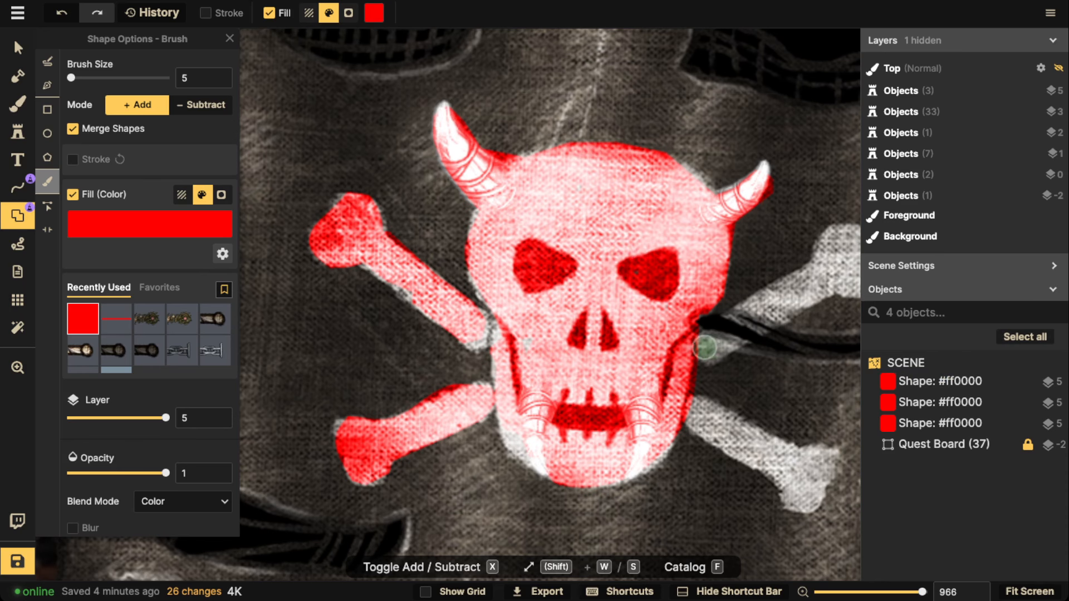
Paint the flag's right-hand crossbones red and fill the unpainted patches along the skull's jaw
{"action": "left_click_drag", "start_coordinate": [724, 347], "coordinate": [729, 346]}
{"action": "mouse_move", "coordinate": [760, 301]}
{"action": "left_mouse_down"}
{"action": "mouse_move", "coordinate": [805, 280]}
{"action": "mouse_move", "coordinate": [778, 313]}
{"action": "mouse_move", "coordinate": [848, 243]}
{"action": "mouse_move", "coordinate": [836, 278]}
{"action": "mouse_move", "coordinate": [800, 258]}
{"action": "left_mouse_up"}
{"action": "scroll", "coordinate": [724, 301], "scroll_direction": "right", "scroll_amount": 5}
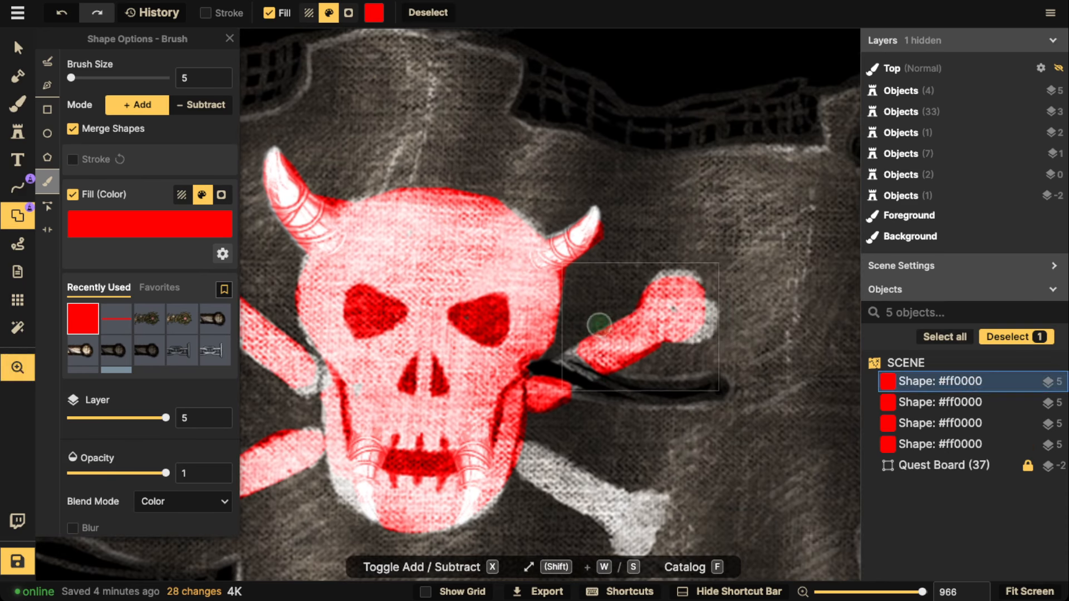
{"action": "mouse_move", "coordinate": [704, 313]}
{"action": "left_mouse_down"}
{"action": "mouse_move", "coordinate": [677, 309]}
{"action": "mouse_move", "coordinate": [666, 278]}
{"action": "mouse_move", "coordinate": [683, 289]}
{"action": "left_mouse_up"}
{"action": "mouse_move", "coordinate": [529, 454]}
{"action": "left_mouse_down"}
{"action": "mouse_move", "coordinate": [624, 507]}
{"action": "mouse_move", "coordinate": [623, 544]}
{"action": "mouse_move", "coordinate": [643, 525]}
{"action": "mouse_move", "coordinate": [648, 502]}
{"action": "mouse_move", "coordinate": [632, 509]}
{"action": "mouse_move", "coordinate": [539, 458]}
{"action": "left_mouse_up"}
{"action": "left_click_drag", "start_coordinate": [348, 457], "coordinate": [366, 492]}
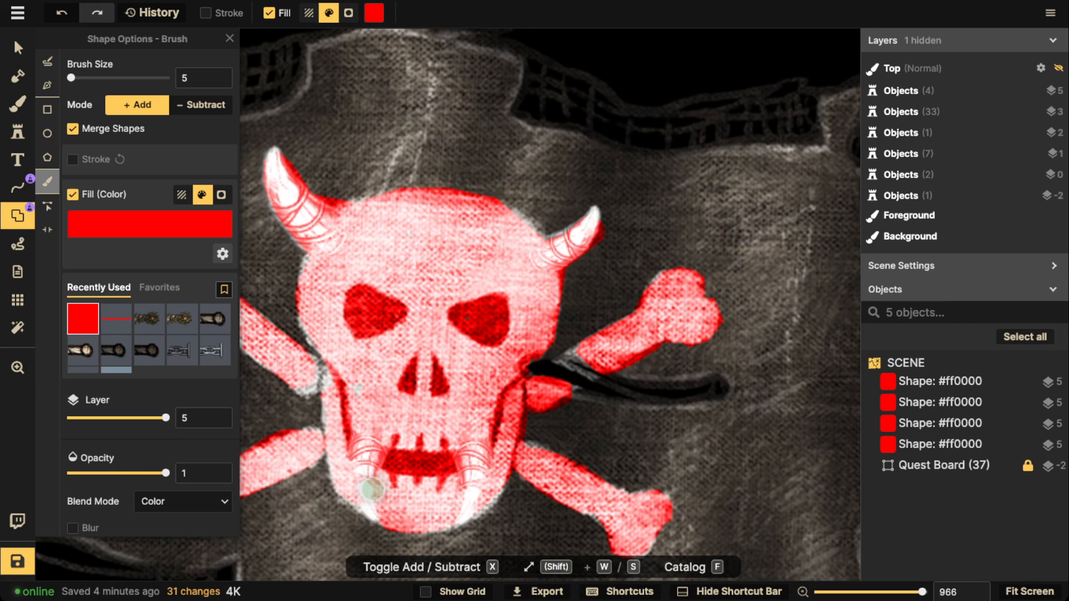
{"action": "left_click_drag", "start_coordinate": [462, 504], "coordinate": [462, 504]}
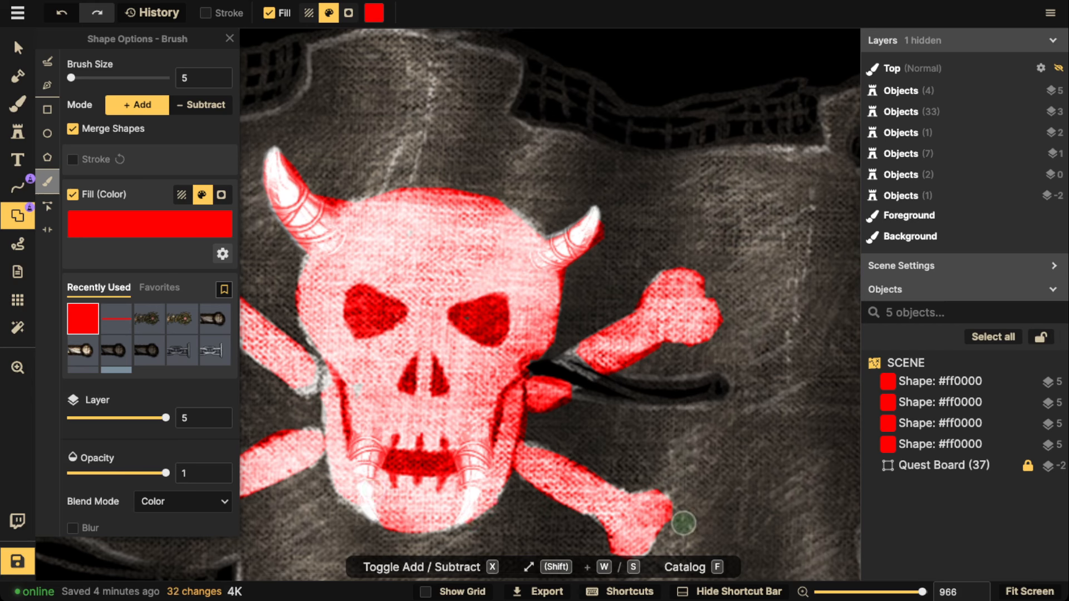
Select all four red skull and crossbones shapes, recolour them bright green 77ff00 and deselect them
{"action": "left_click", "coordinate": [941, 382]}
{"action": "left_click", "coordinate": [941, 444], "text": "shift"}
{"action": "left_click", "coordinate": [941, 423]}
{"action": "left_click", "coordinate": [941, 402], "text": "shift"}
{"action": "left_click", "coordinate": [941, 381]}
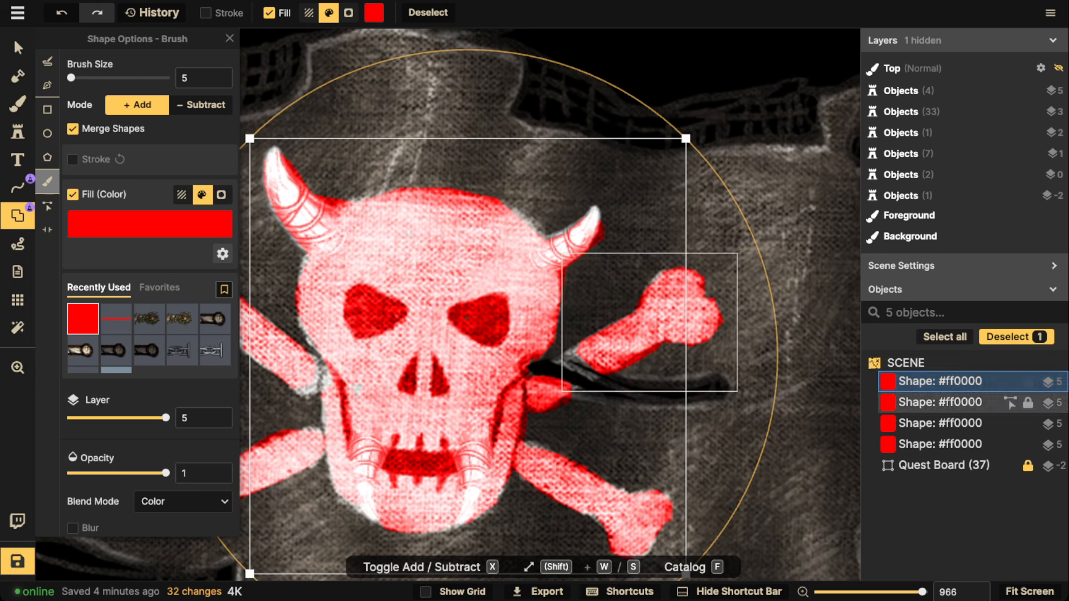
{"action": "left_click", "coordinate": [941, 444], "text": "shift"}
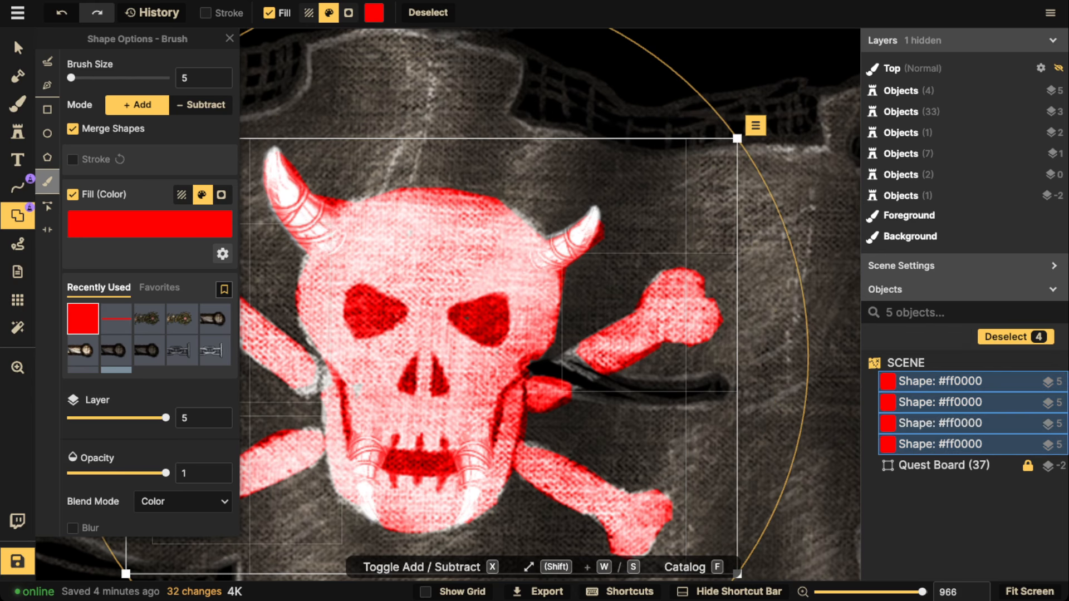
{"action": "left_click", "coordinate": [149, 224]}
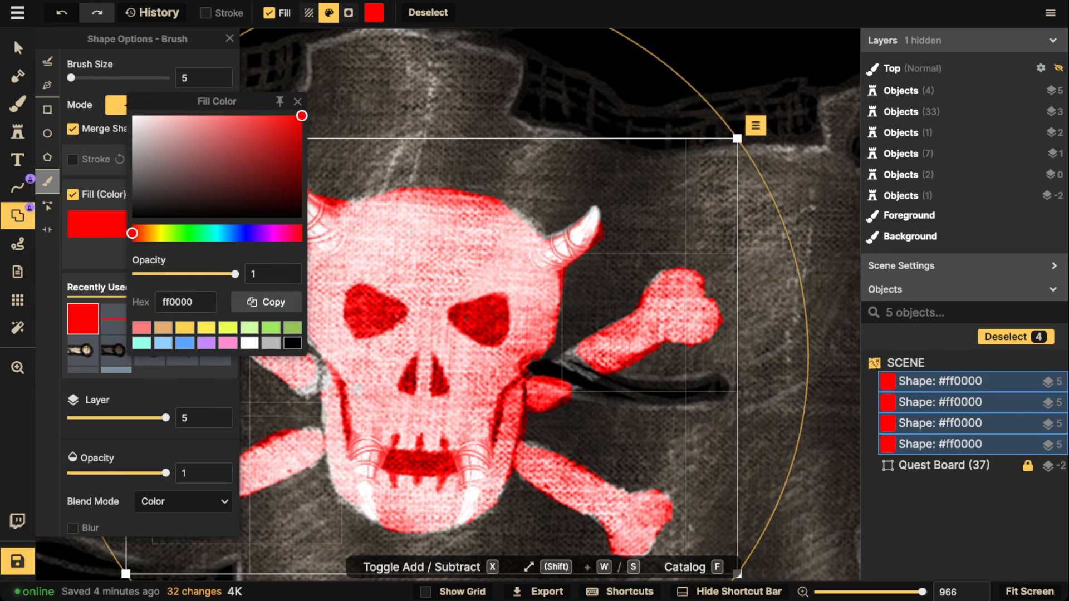
{"action": "left_click", "coordinate": [271, 328]}
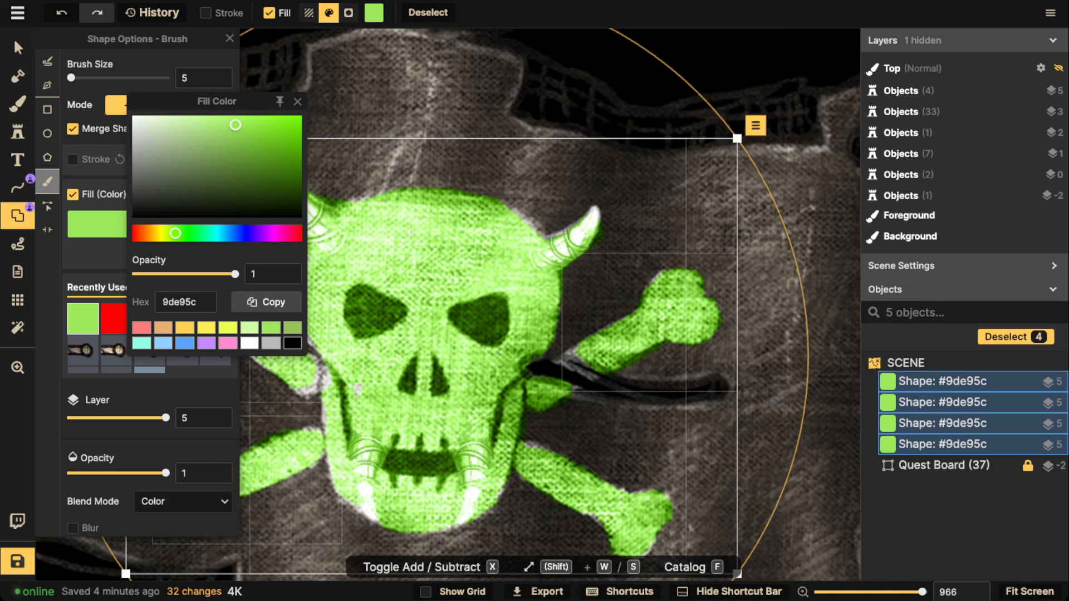
{"action": "left_click_drag", "start_coordinate": [235, 125], "coordinate": [302, 116]}
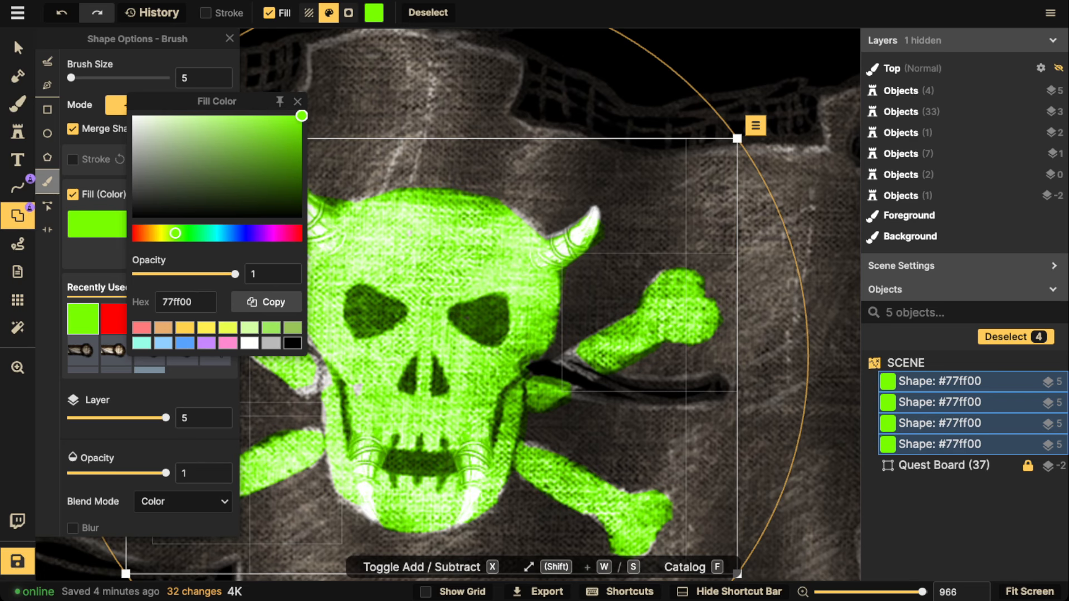
{"action": "left_click", "coordinate": [447, 249]}
{"action": "left_click", "coordinate": [18, 48]}
Examine the green skull flag up close and in the context of the whole quest board
{"action": "scroll", "coordinate": [351, 193], "scroll_direction": "down", "scroll_amount": 5}
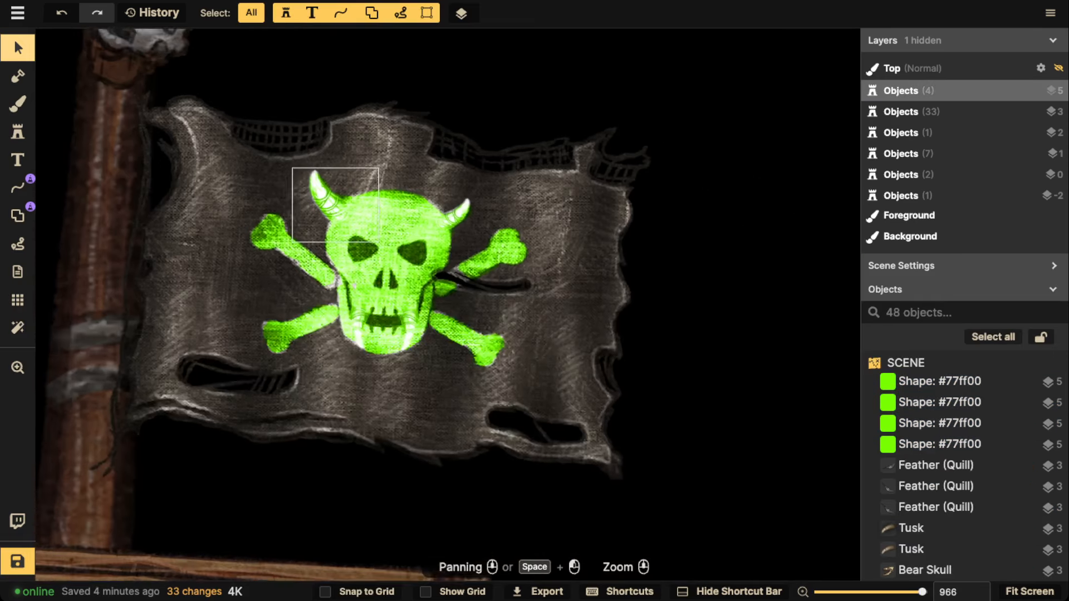
{"action": "scroll", "coordinate": [347, 194], "scroll_direction": "down", "scroll_amount": 10}
{"action": "left_click_drag", "start_coordinate": [192, 262], "coordinate": [367, 165]}
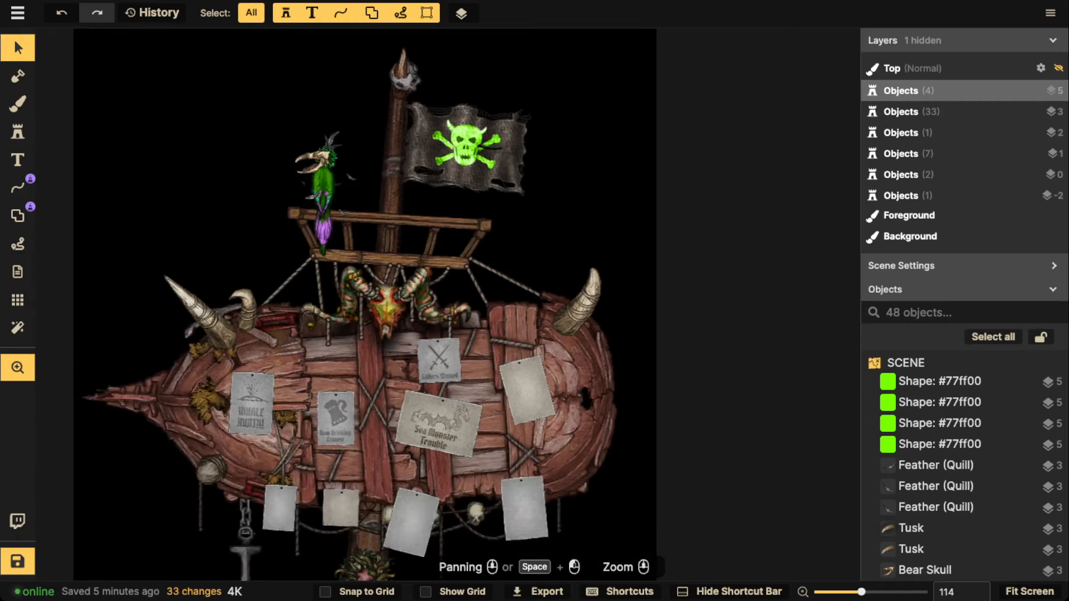
{"action": "left_click", "coordinate": [17, 367]}
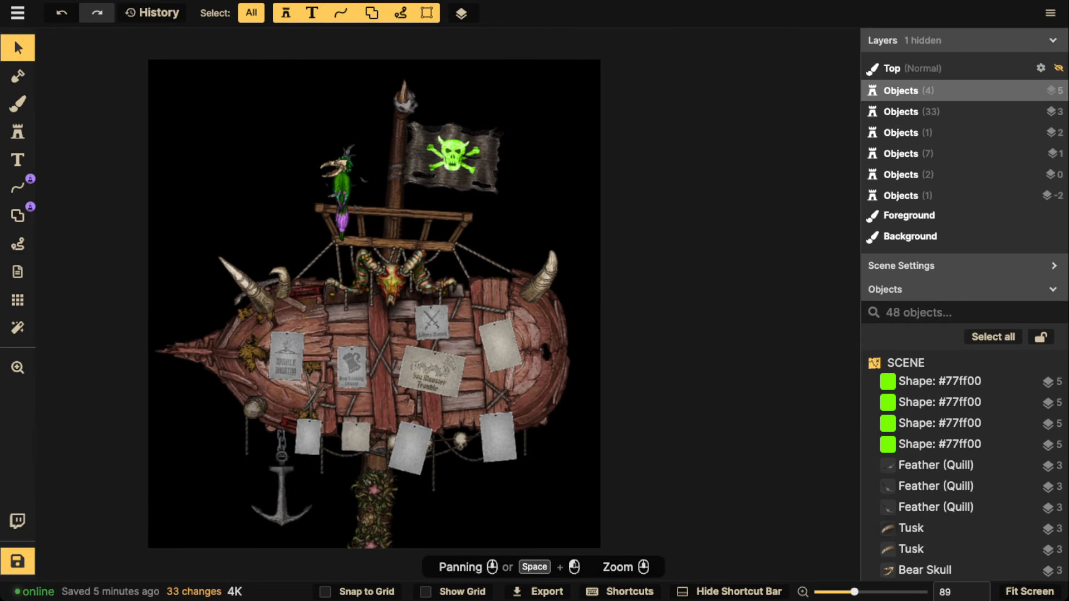
{"action": "scroll", "coordinate": [420, 281], "scroll_direction": "up", "scroll_amount": 1}
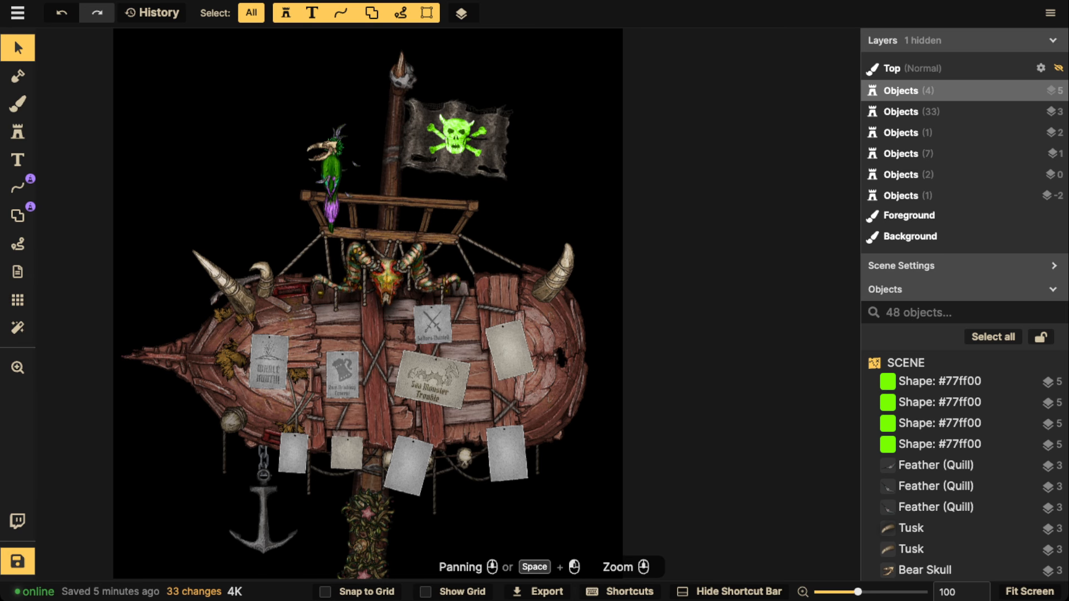
{"action": "scroll", "coordinate": [452, 148], "scroll_direction": "up", "scroll_amount": 5}
{"action": "scroll", "coordinate": [365, 139], "scroll_direction": "up", "scroll_amount": 3}
{"action": "scroll", "coordinate": [436, 120], "scroll_direction": "down", "scroll_amount": 6}
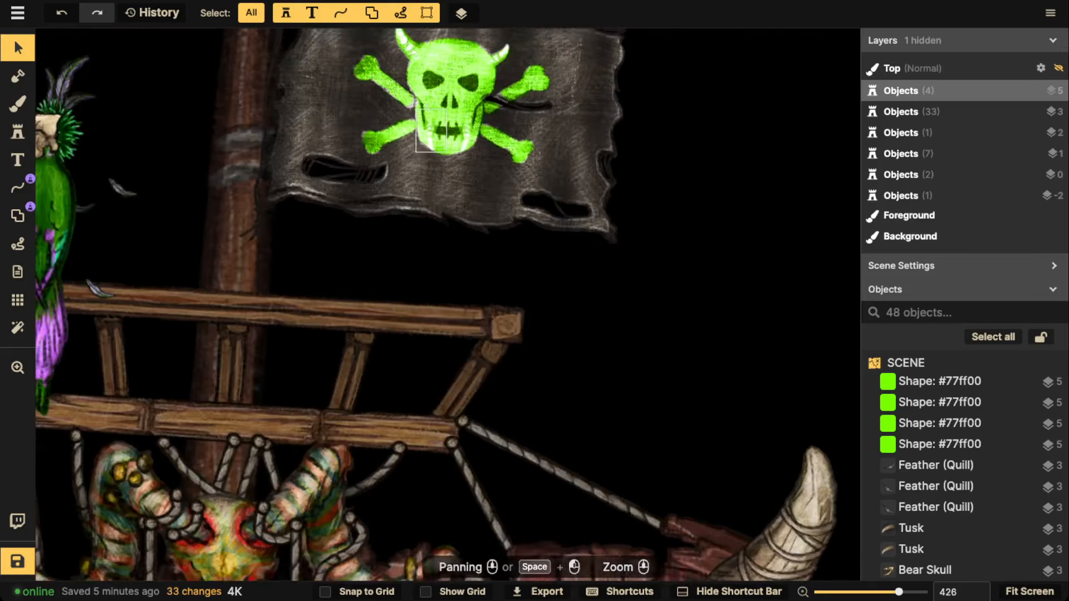
{"action": "scroll", "coordinate": [578, 220], "scroll_direction": "down", "scroll_amount": 4}
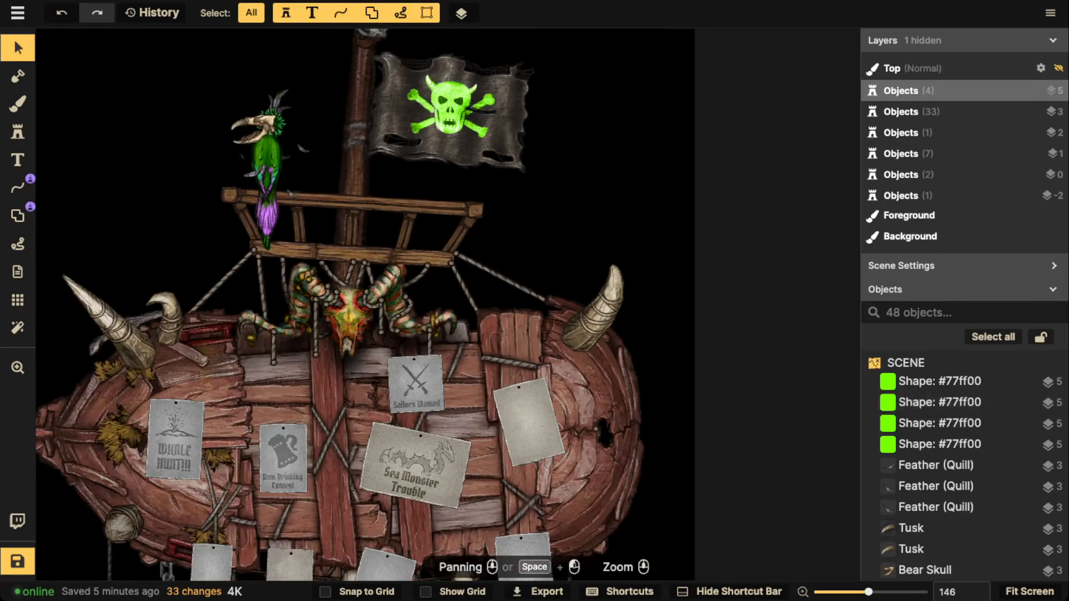
{"action": "scroll", "coordinate": [397, 178], "scroll_direction": "down", "scroll_amount": 1}
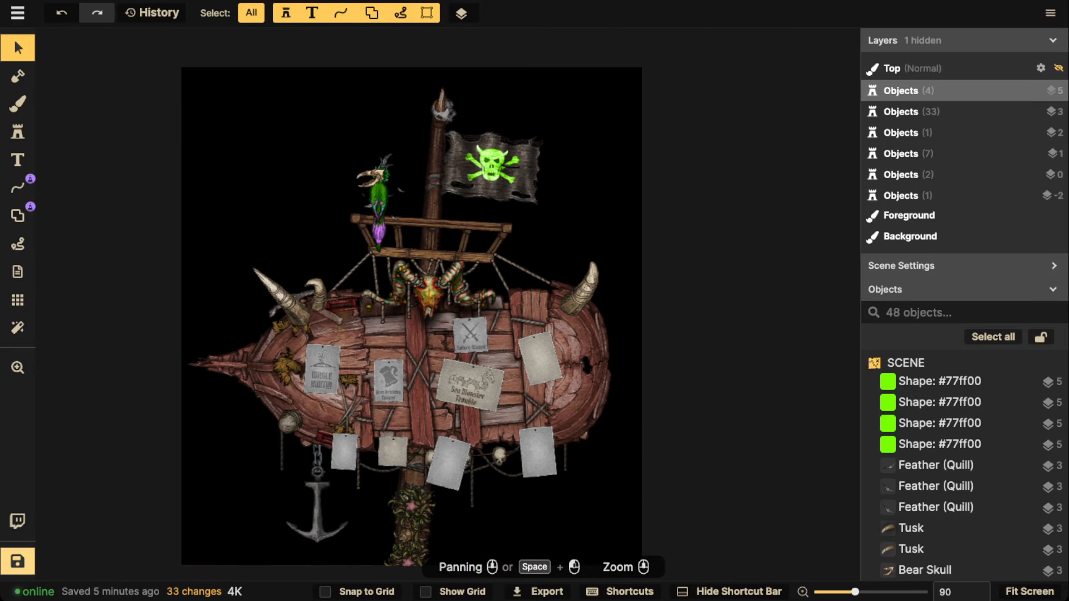
Save the quest board map
{"action": "left_click", "coordinate": [17, 561]}
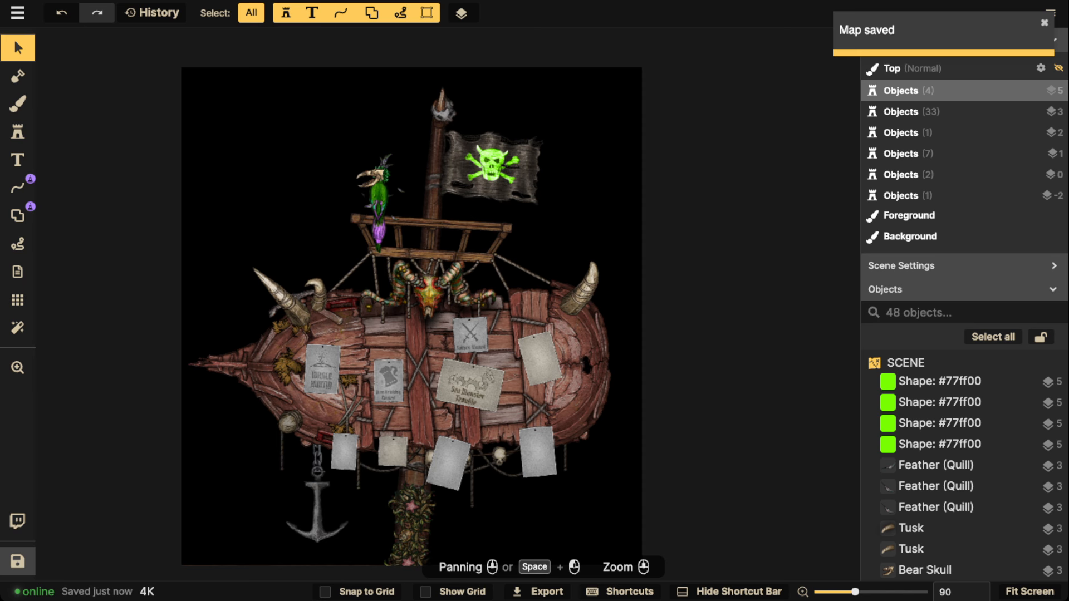
{"action": "scroll", "coordinate": [411, 306], "scroll_direction": "up", "scroll_amount": 2}
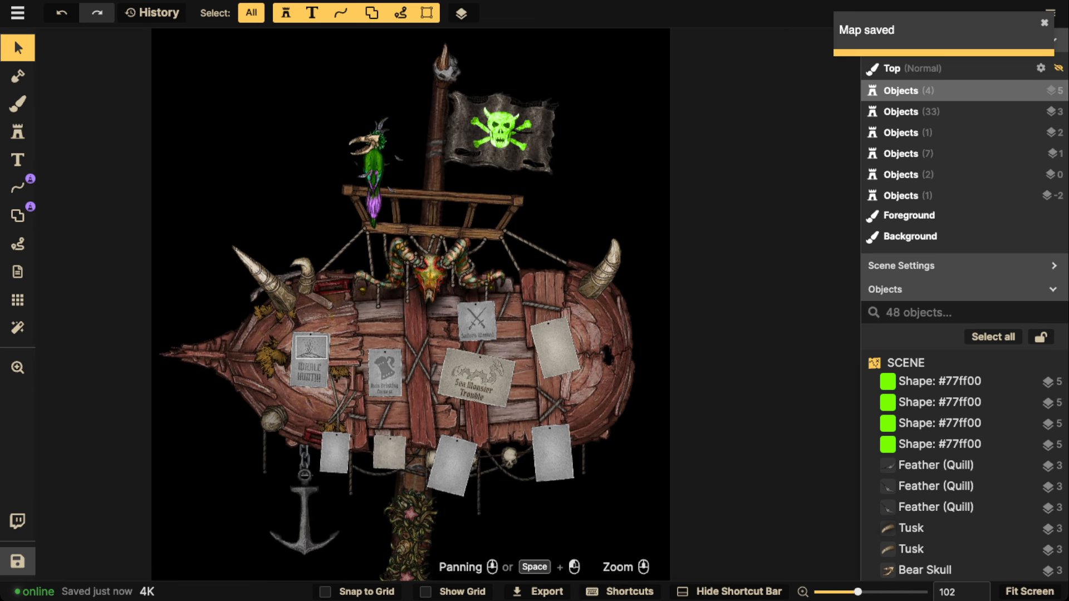
Add the Fog (3:4, Portrait) texture filter to the map and lower its opacity to 0.62
{"action": "left_click", "coordinate": [17, 328]}
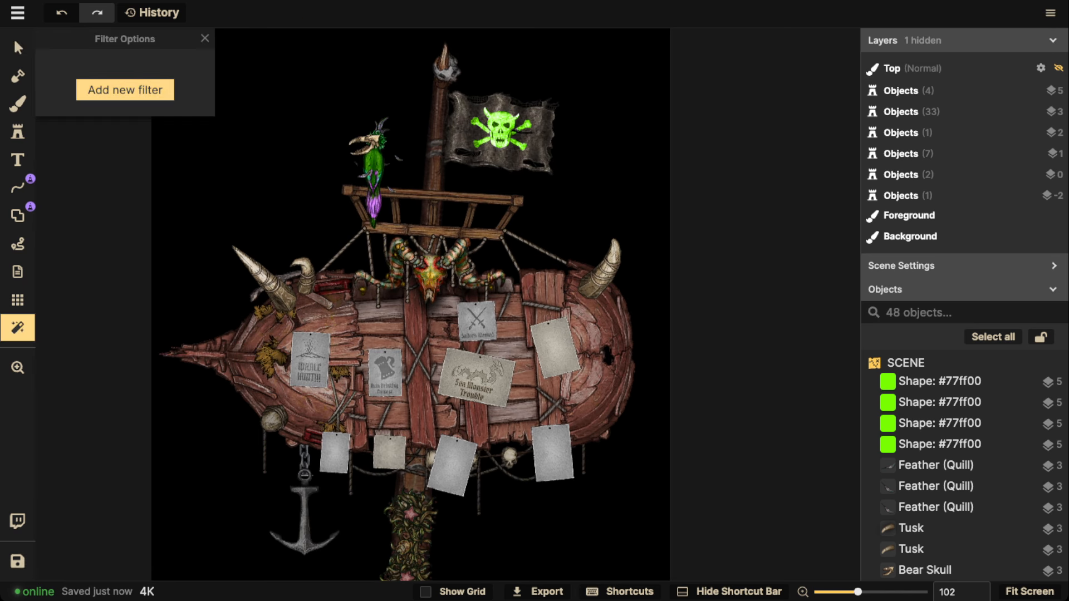
{"action": "left_click", "coordinate": [124, 90]}
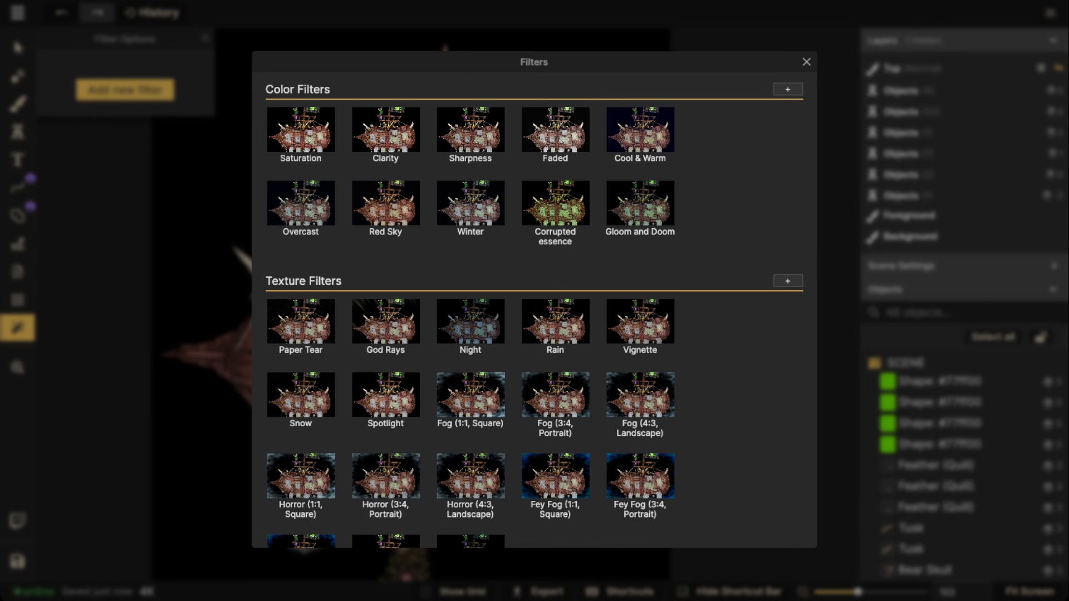
{"action": "scroll", "coordinate": [641, 393], "scroll_direction": "down", "scroll_amount": 1}
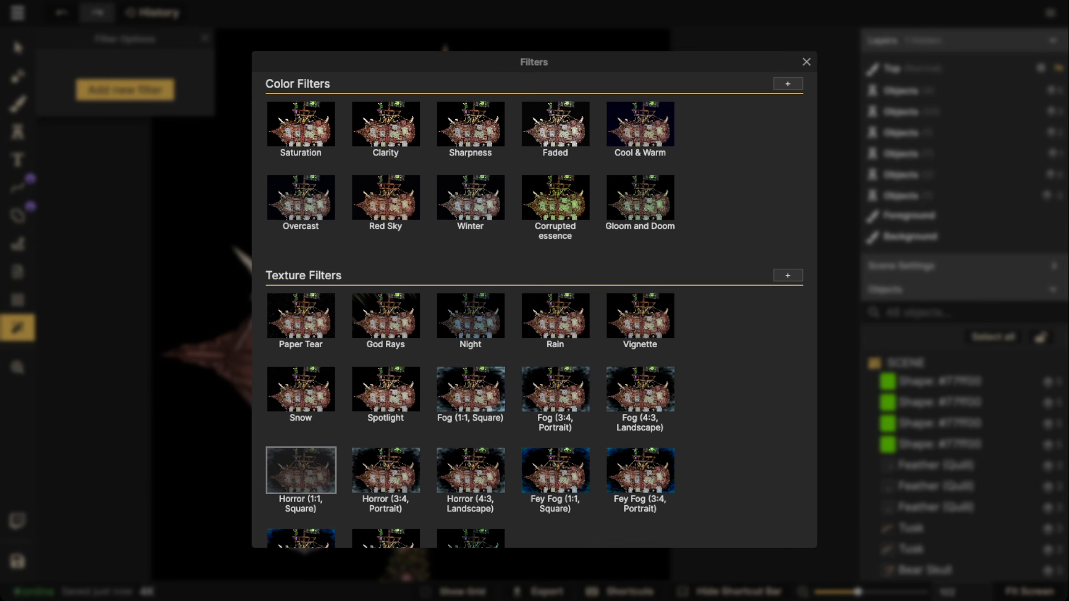
{"action": "left_click", "coordinate": [555, 390]}
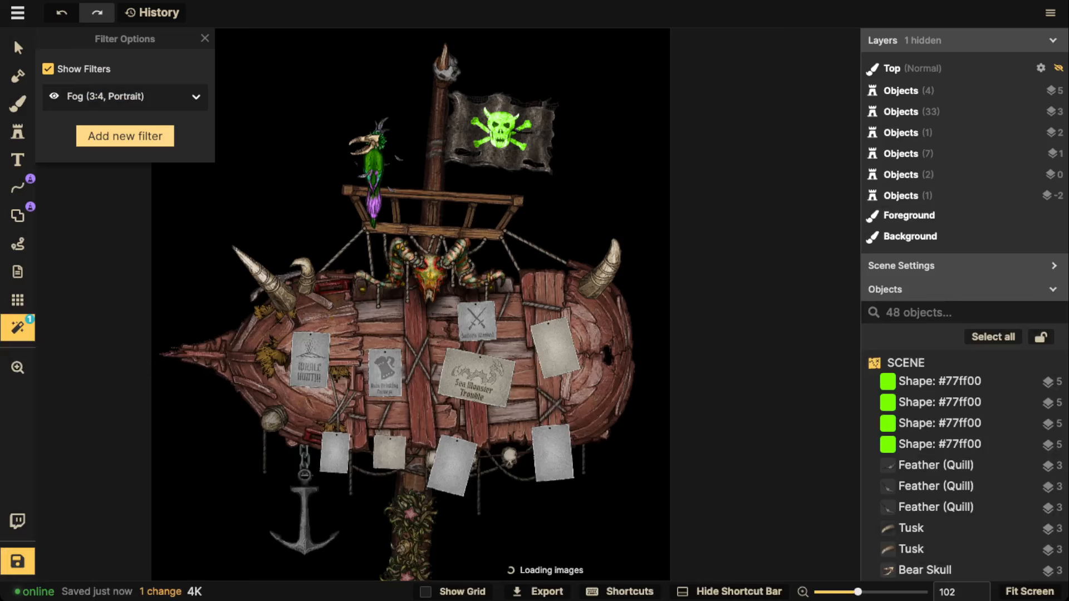
{"action": "scroll", "coordinate": [416, 308], "scroll_direction": "down", "scroll_amount": 2}
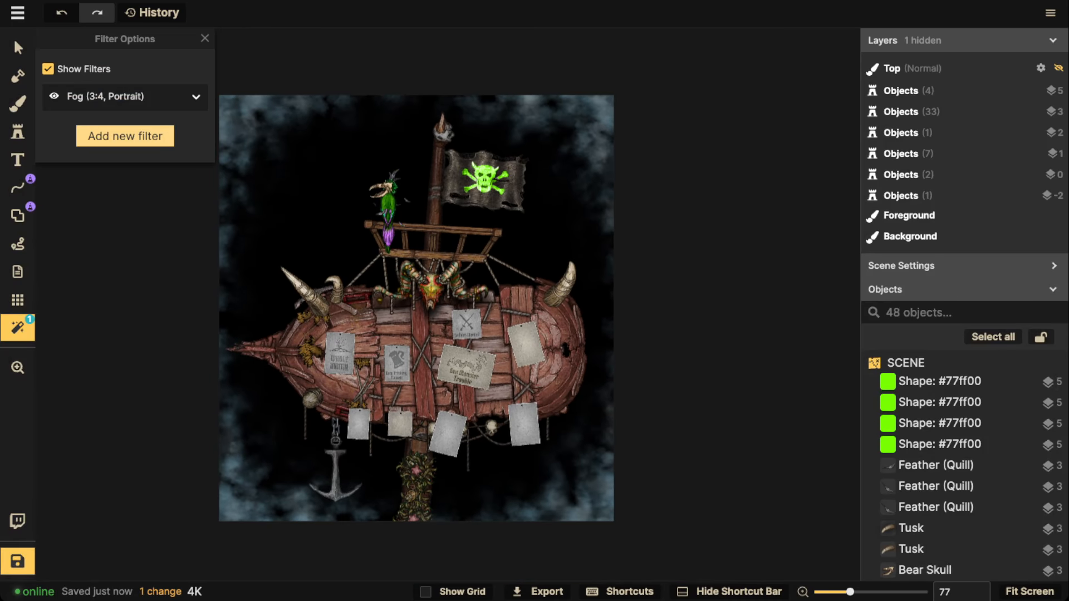
{"action": "left_click", "coordinate": [196, 96]}
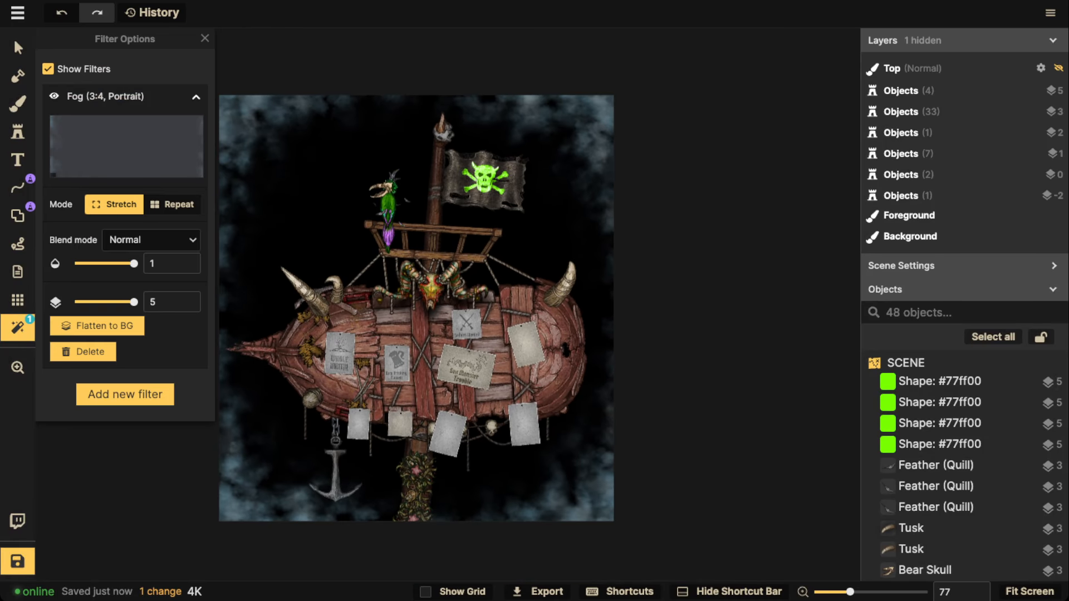
{"action": "left_click_drag", "start_coordinate": [134, 264], "coordinate": [113, 263]}
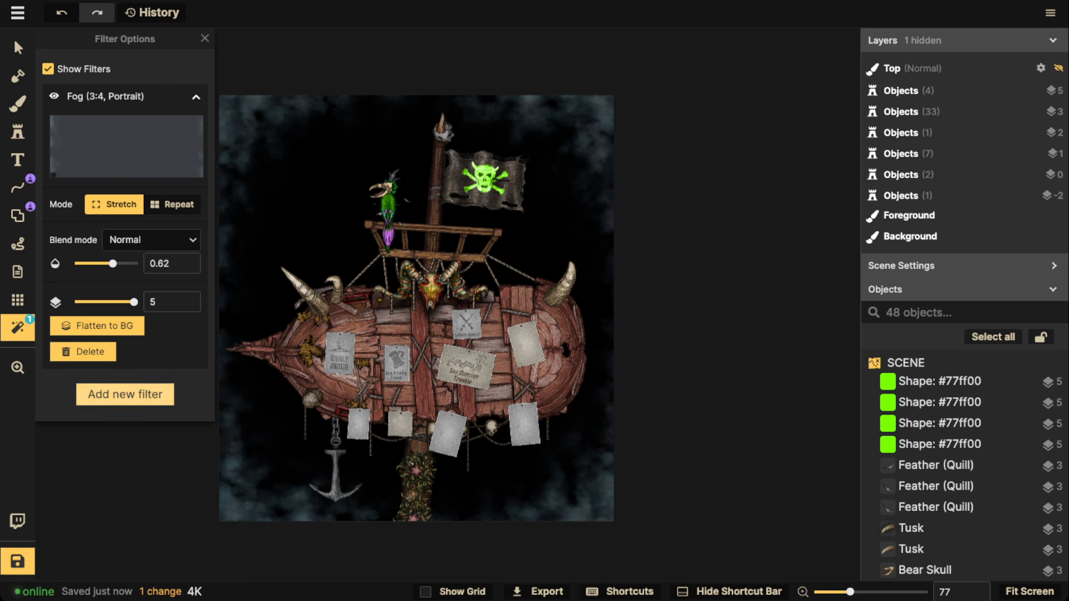
Add a Red Sky colour filter, raise its opacity to 0.79 and change its filter type to Corrupted essence
{"action": "left_click", "coordinate": [124, 394]}
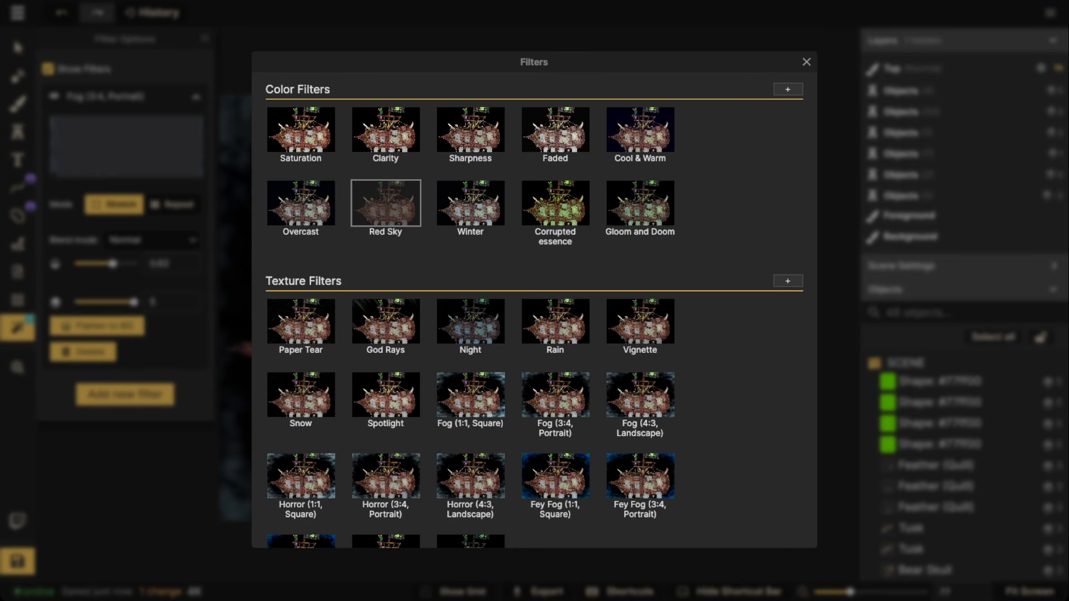
{"action": "left_click", "coordinate": [386, 203]}
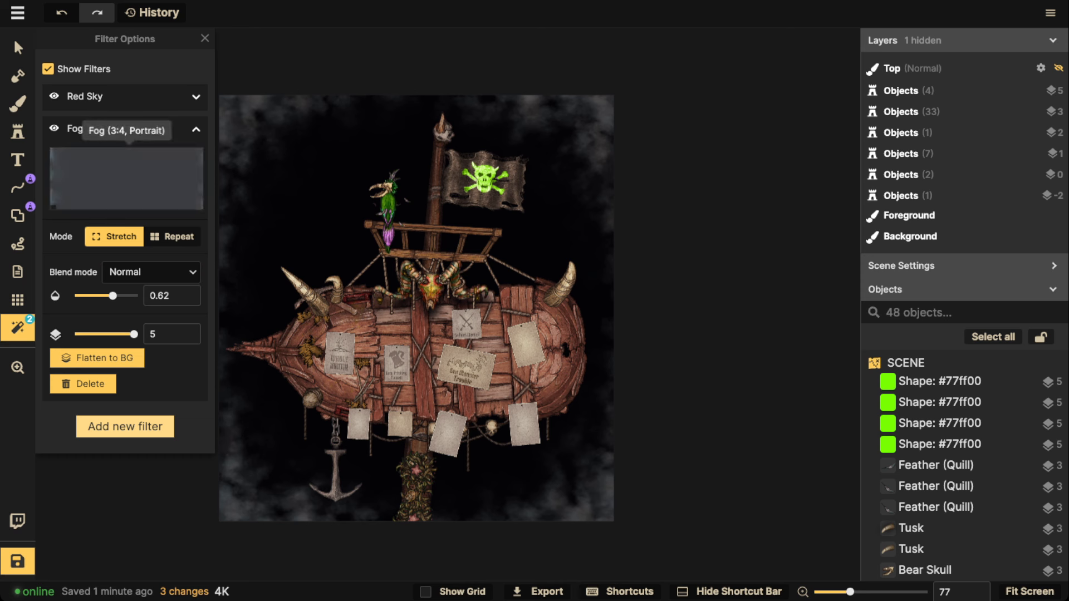
{"action": "left_click", "coordinate": [196, 97]}
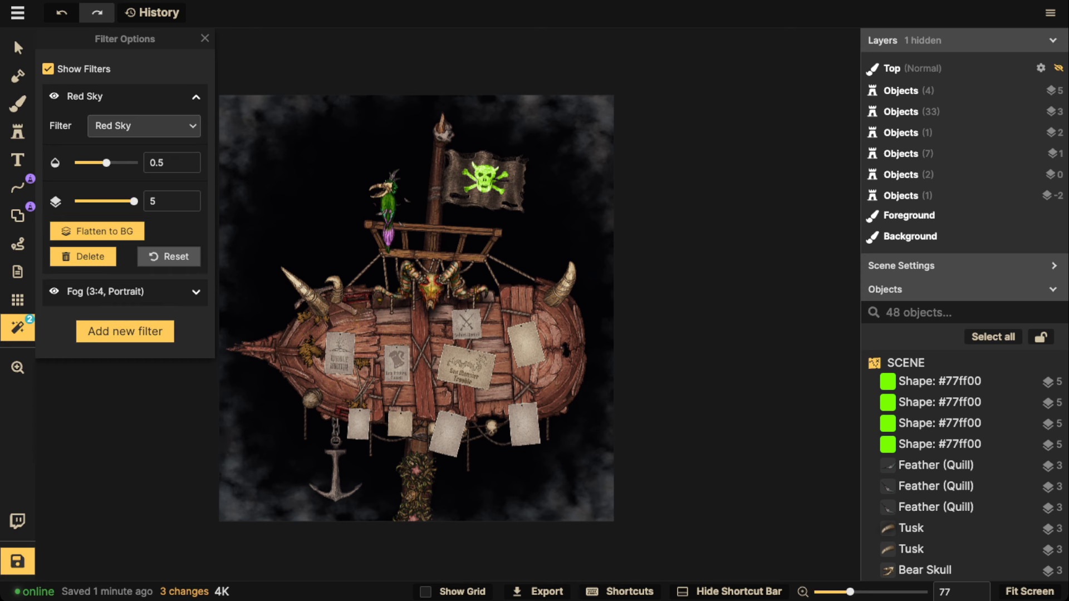
{"action": "left_click_drag", "start_coordinate": [106, 163], "coordinate": [122, 163]}
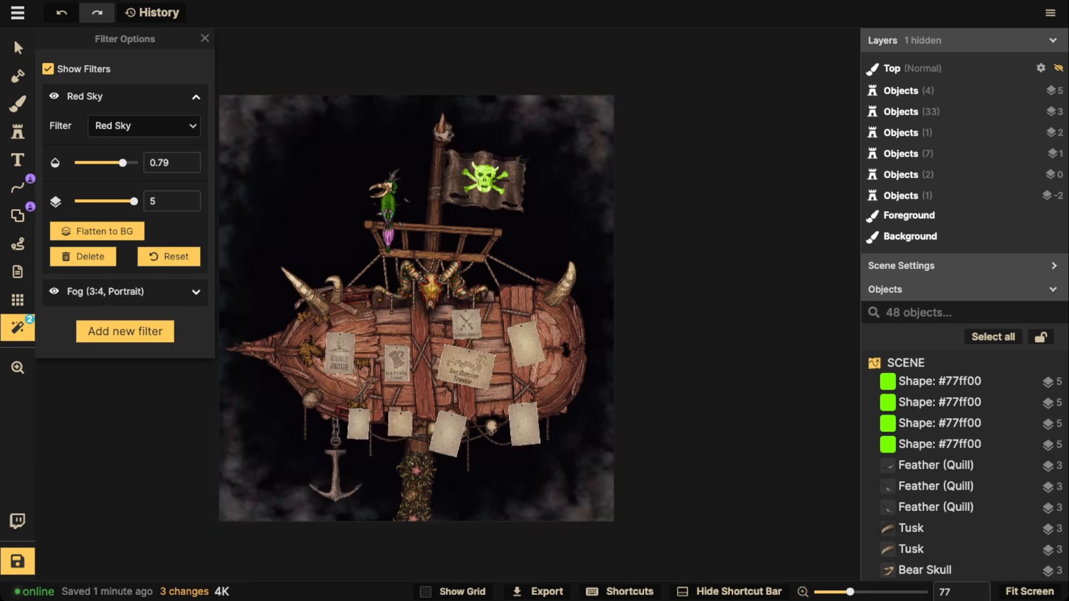
{"action": "left_click", "coordinate": [143, 126]}
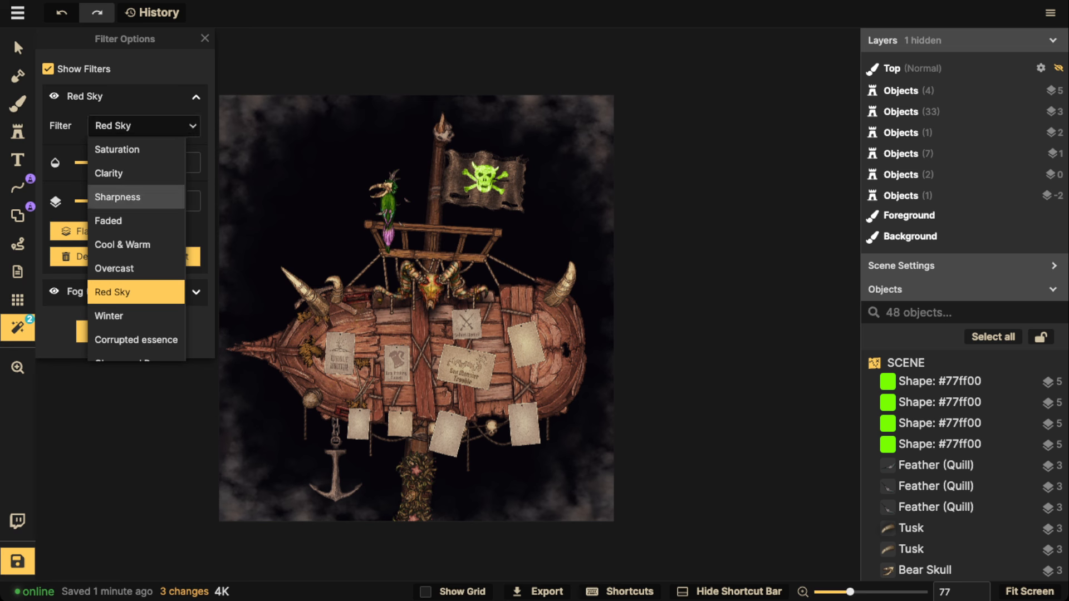
{"action": "left_click", "coordinate": [135, 339]}
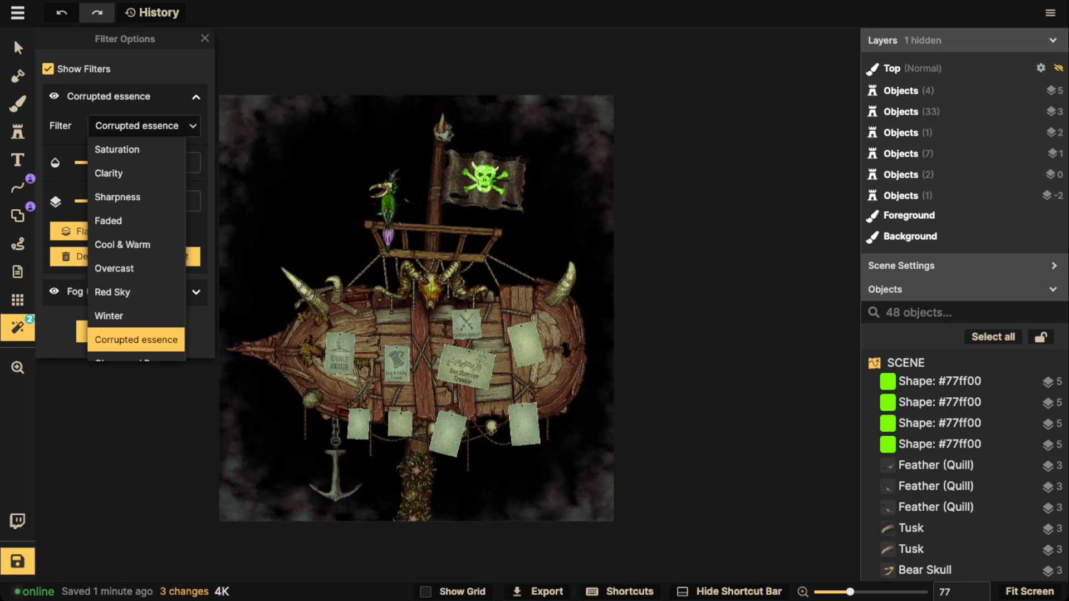
Raise the Corrupted essence filter's opacity to 1 and add a Clarity colour filter to the map
{"action": "key", "text": "Escape"}
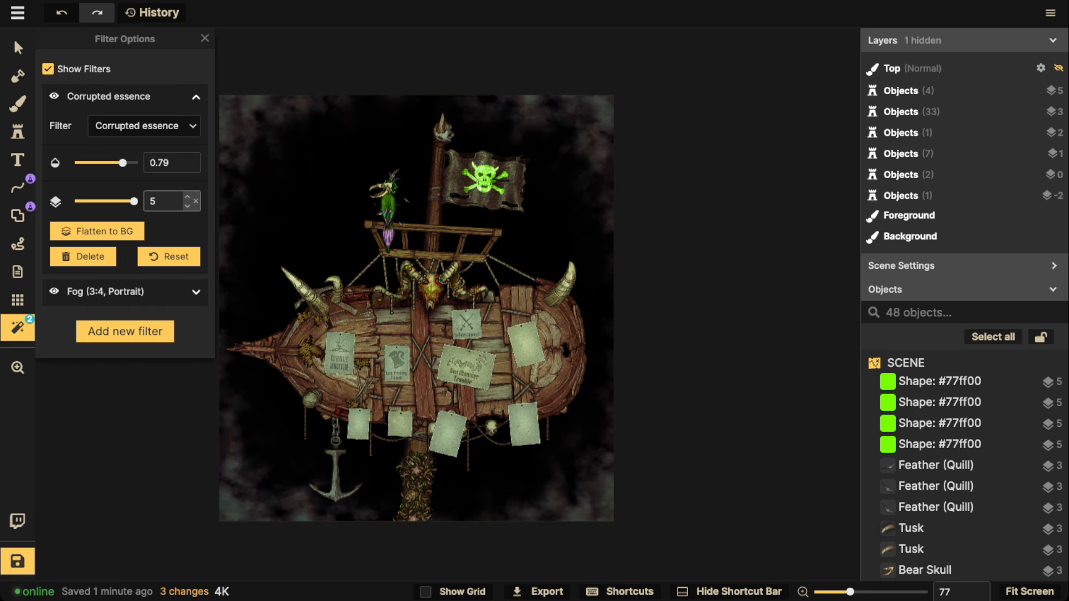
{"action": "left_click_drag", "start_coordinate": [123, 162], "coordinate": [140, 162]}
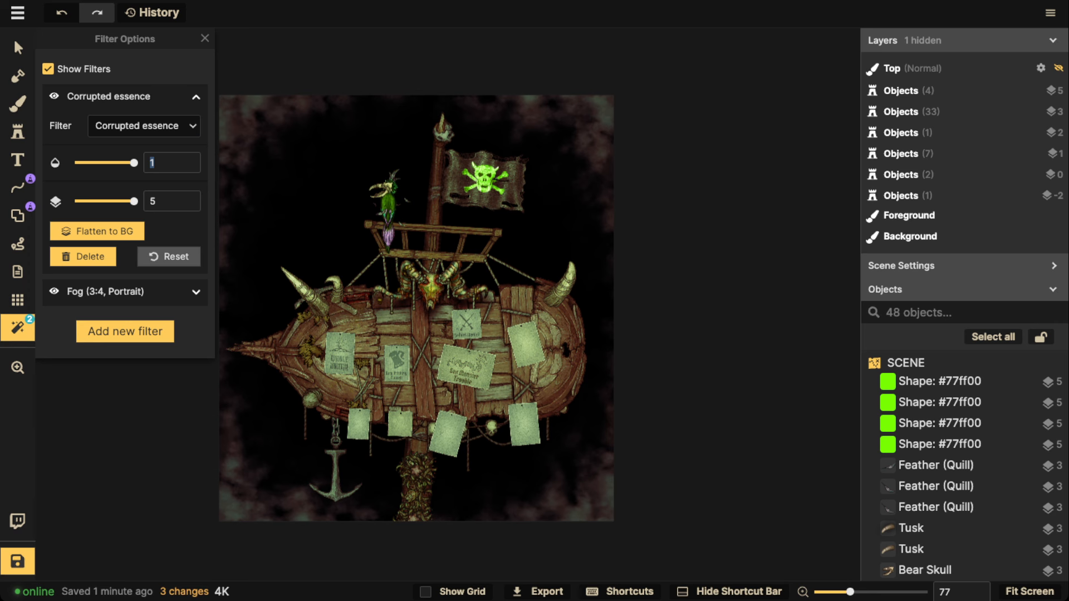
{"action": "left_click", "coordinate": [125, 331]}
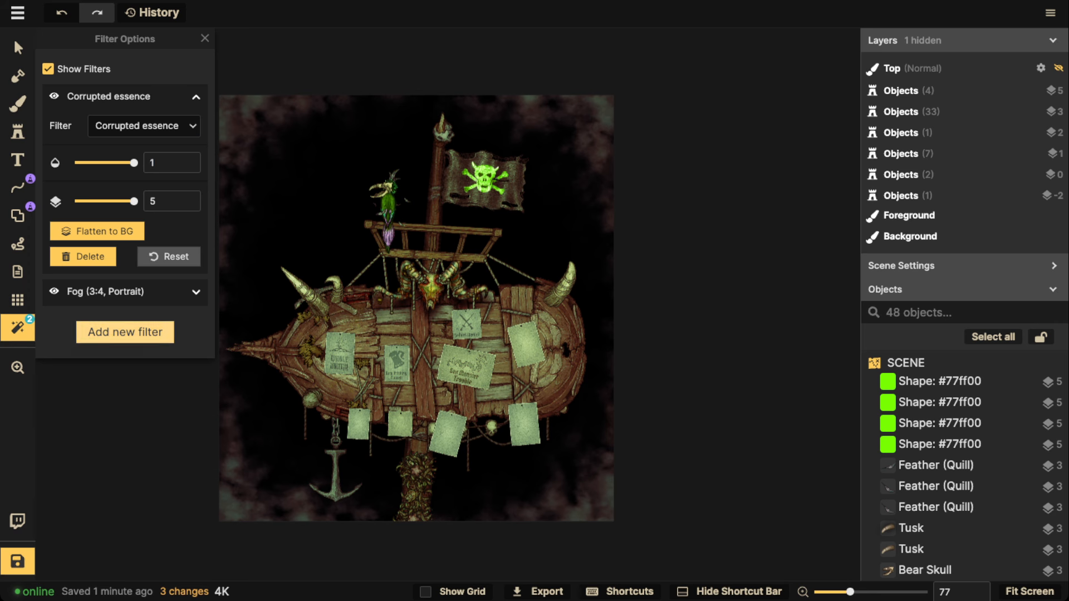
{"action": "left_click", "coordinate": [385, 129]}
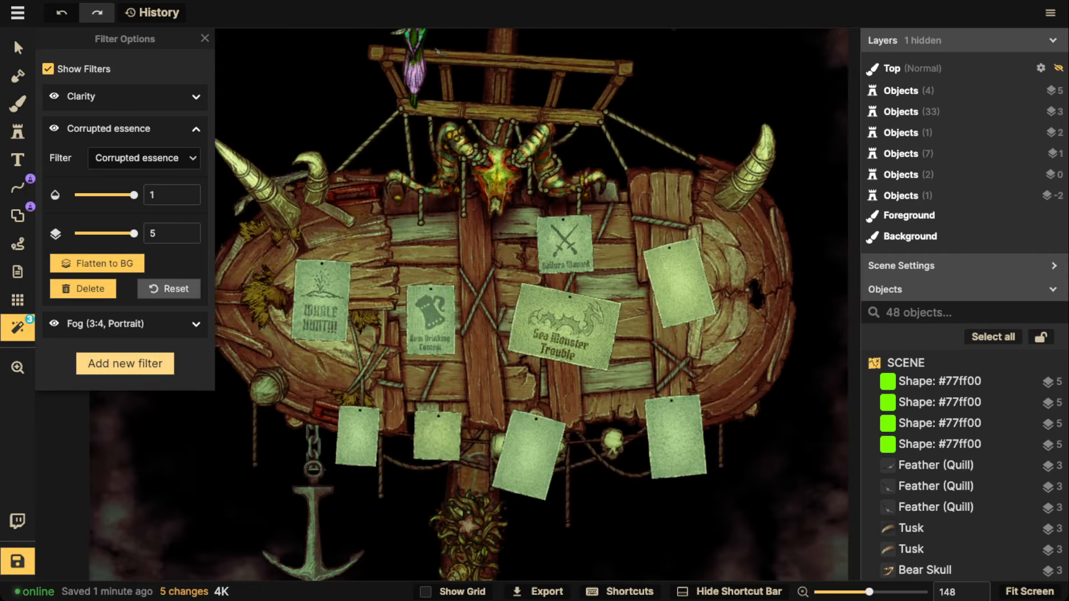
Add a Color Adjustment filter with its opacity at 1 and its saturation at 113
{"action": "left_click", "coordinate": [125, 363]}
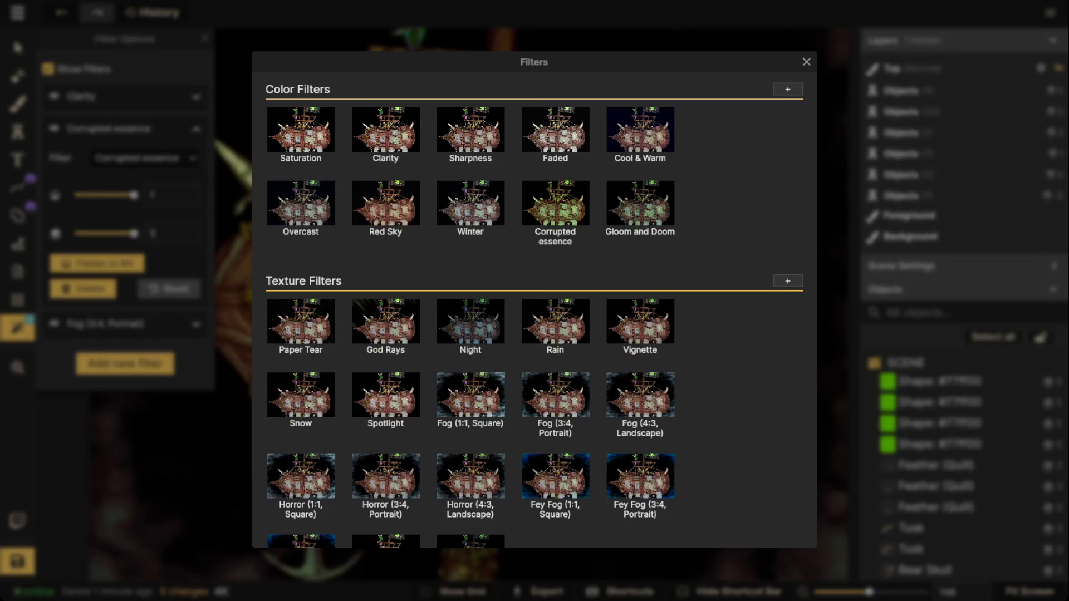
{"action": "scroll", "coordinate": [534, 312], "scroll_direction": "down", "scroll_amount": 5}
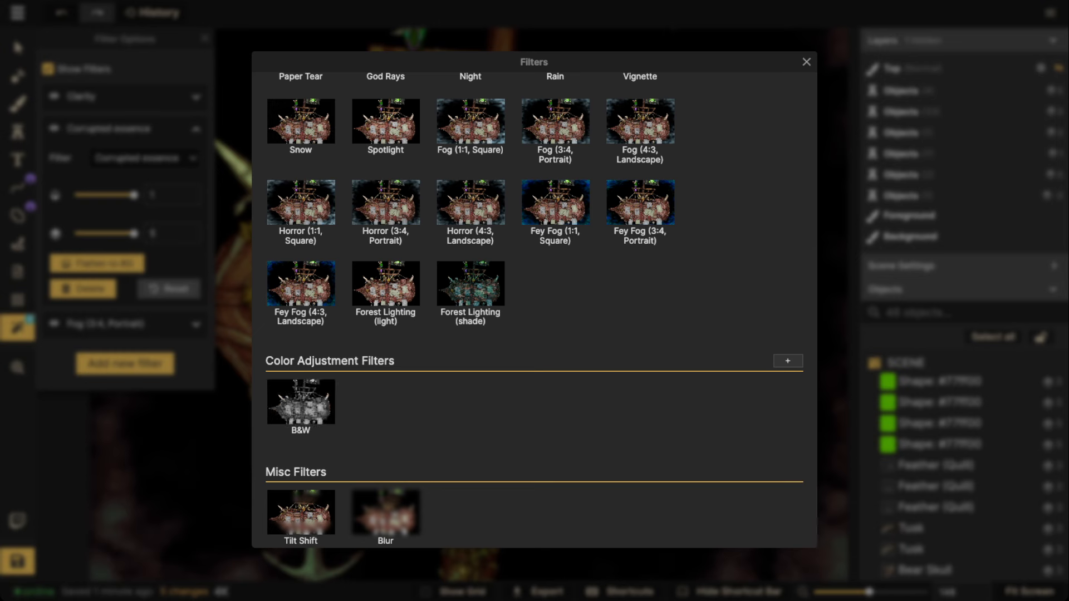
{"action": "left_click", "coordinate": [788, 361]}
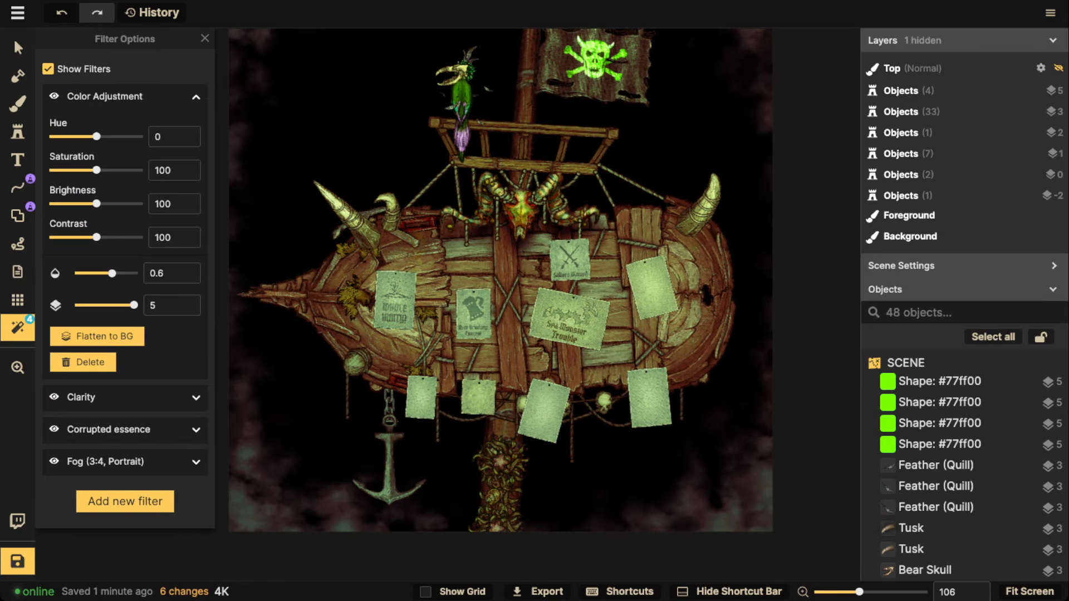
{"action": "left_click_drag", "start_coordinate": [112, 273], "coordinate": [134, 272]}
{"action": "left_click_drag", "start_coordinate": [96, 170], "coordinate": [107, 170]}
{"action": "scroll", "coordinate": [264, 178], "scroll_direction": "down", "scroll_amount": 2}
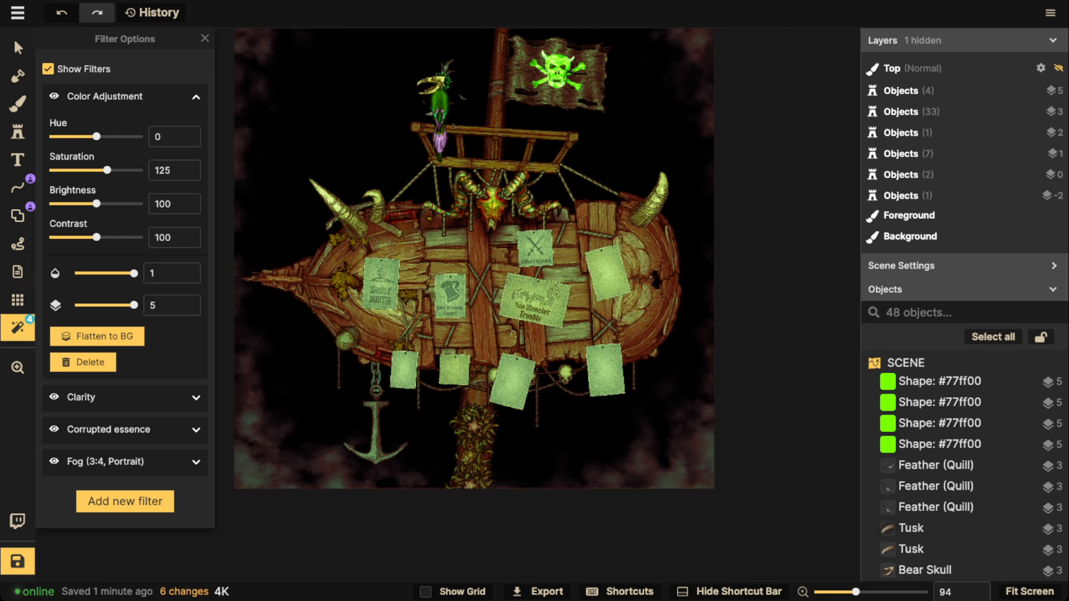
{"action": "left_click_drag", "start_coordinate": [106, 170], "coordinate": [101, 169]}
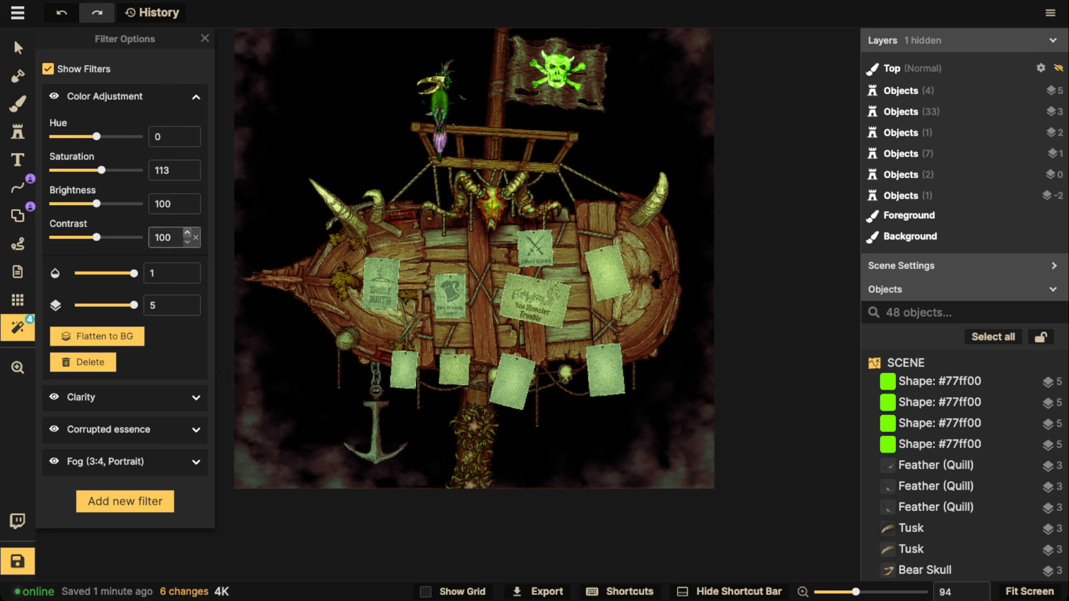
Set the Color Adjustment filter's contrast to 109
{"action": "triple_click", "coordinate": [187, 231]}
{"action": "left_click", "coordinate": [187, 231]}
{"action": "left_click", "coordinate": [188, 231]}
{"action": "scroll", "coordinate": [515, 296], "scroll_direction": "up", "scroll_amount": 5}
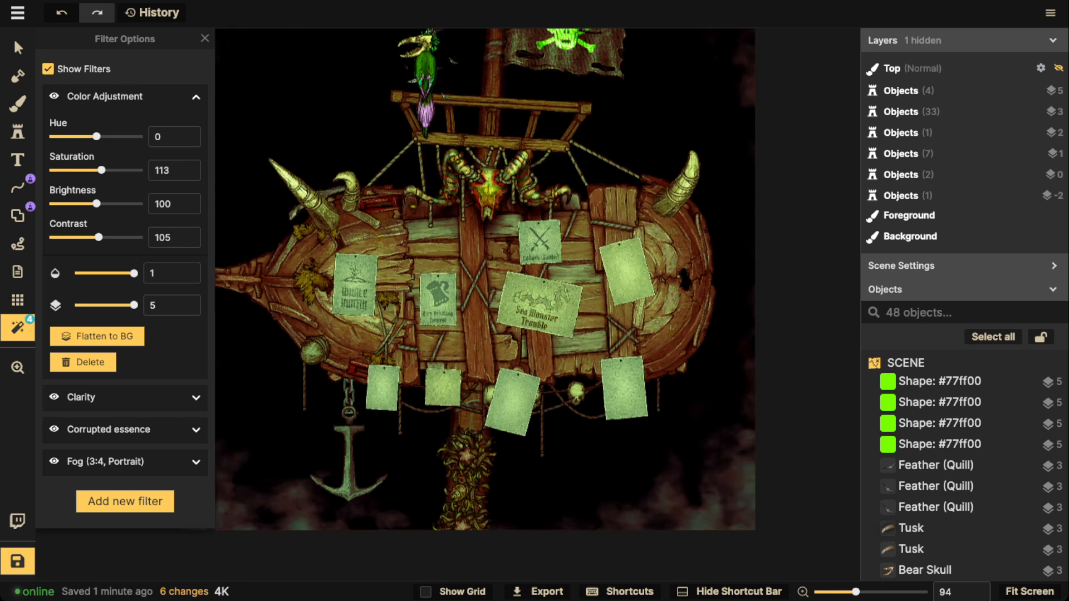
{"action": "scroll", "coordinate": [524, 323], "scroll_direction": "down", "scroll_amount": 2}
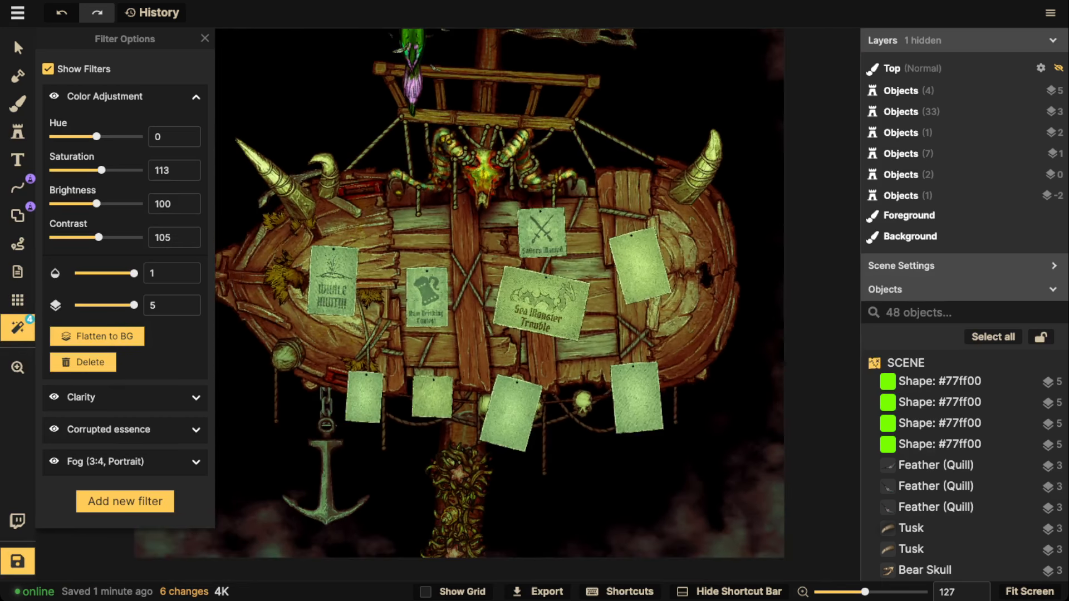
{"action": "scroll", "coordinate": [352, 319], "scroll_direction": "up", "scroll_amount": 1}
{"action": "left_click", "coordinate": [187, 233]}
{"action": "left_click", "coordinate": [187, 232]}
{"action": "left_click", "coordinate": [187, 232]}
{"action": "left_click", "coordinate": [187, 233]}
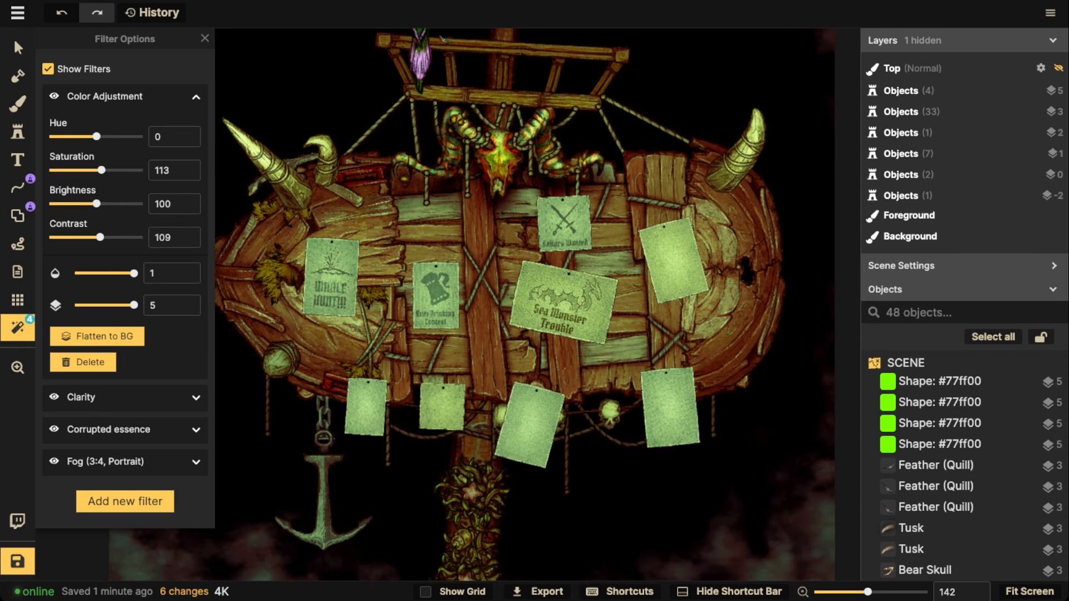
Examine the filtered quest board as a whole and up close to judge the colours and decorations
{"action": "scroll", "coordinate": [578, 359], "scroll_direction": "down", "scroll_amount": 3}
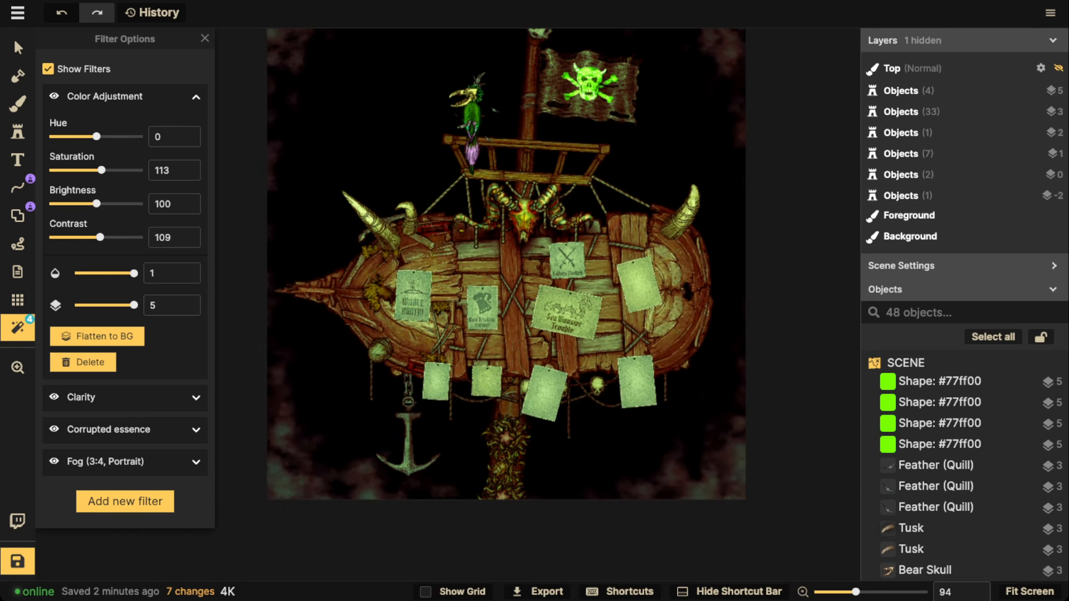
{"action": "scroll", "coordinate": [577, 359], "scroll_direction": "down", "scroll_amount": 1}
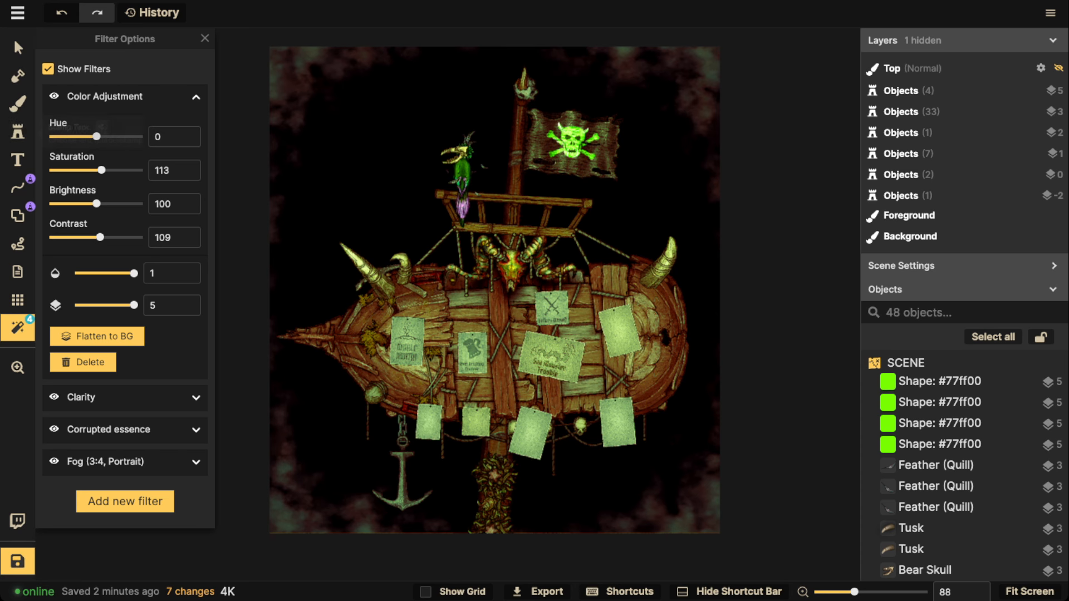
{"action": "scroll", "coordinate": [392, 255], "scroll_direction": "up", "scroll_amount": 2}
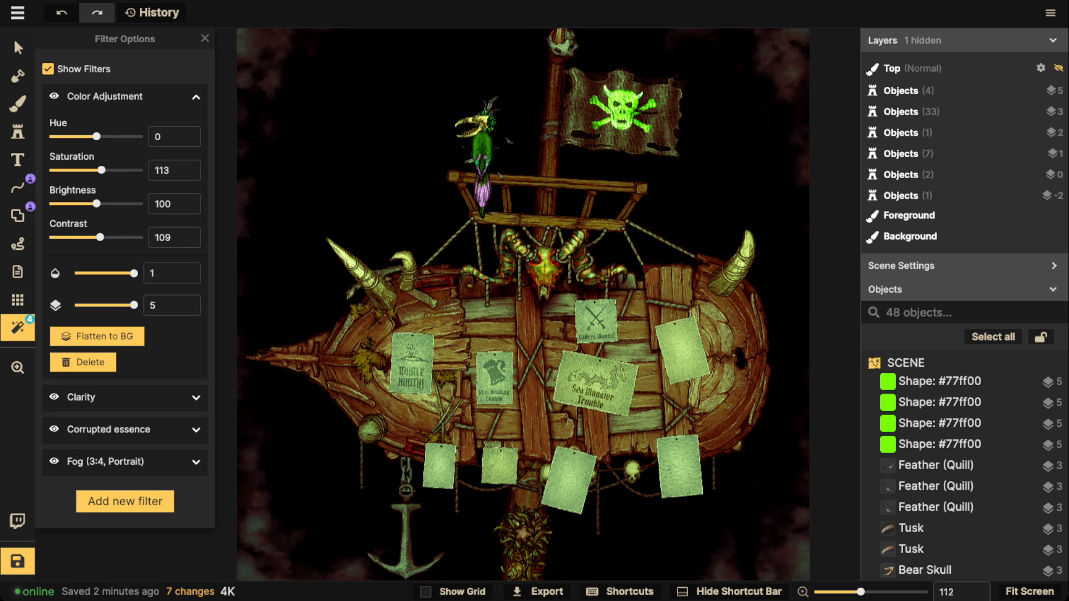
{"action": "scroll", "coordinate": [473, 178], "scroll_direction": "up", "scroll_amount": 2}
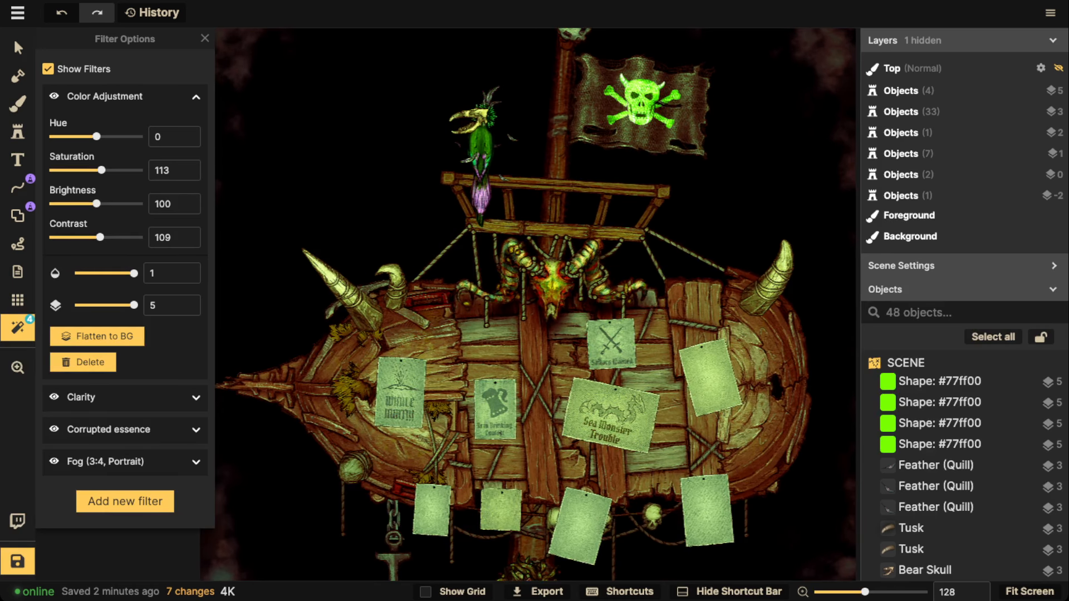
{"action": "scroll", "coordinate": [451, 195], "scroll_direction": "down", "scroll_amount": 2}
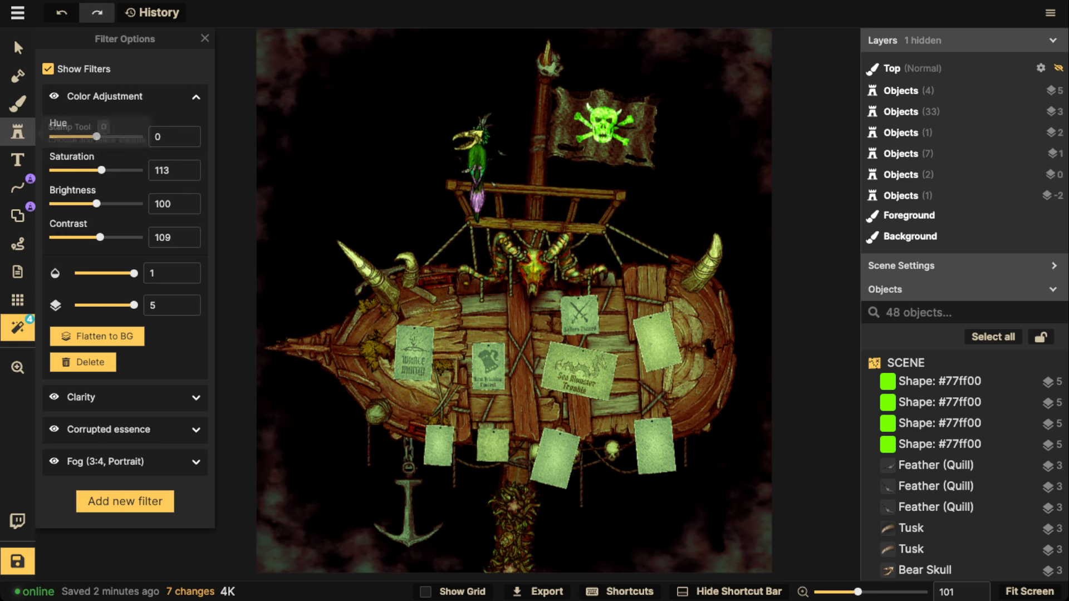
{"action": "scroll", "coordinate": [379, 208], "scroll_direction": "up", "scroll_amount": 2}
{"action": "scroll", "coordinate": [470, 191], "scroll_direction": "up", "scroll_amount": 1}
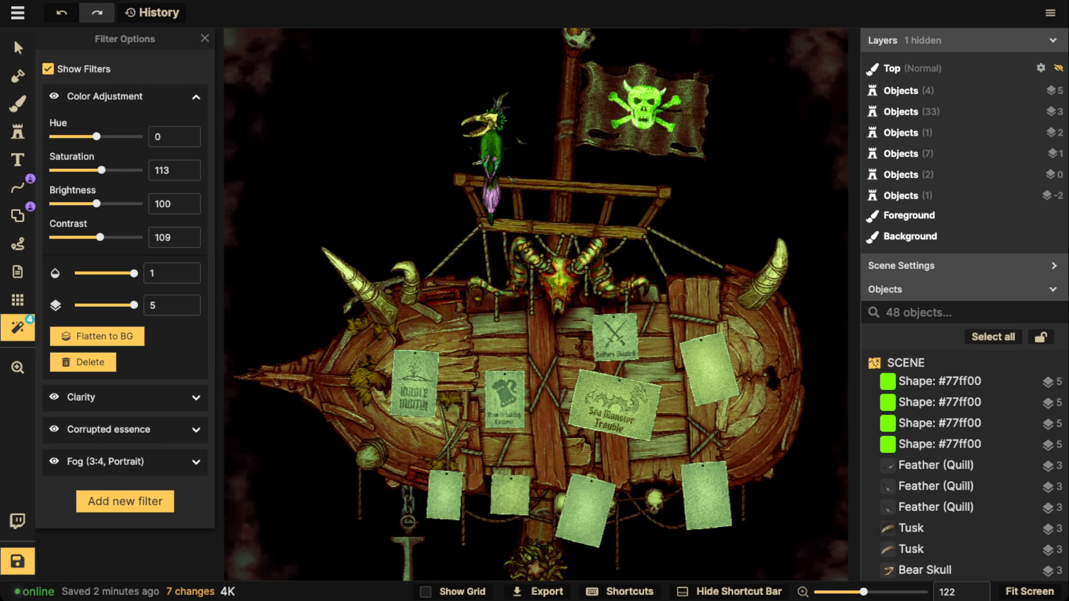
Draw a short vertical rope line with the line Pen tool, hanging from the left end of the crow's nest railing
{"action": "left_click", "coordinate": [18, 189]}
{"action": "left_click", "coordinate": [215, 245]}
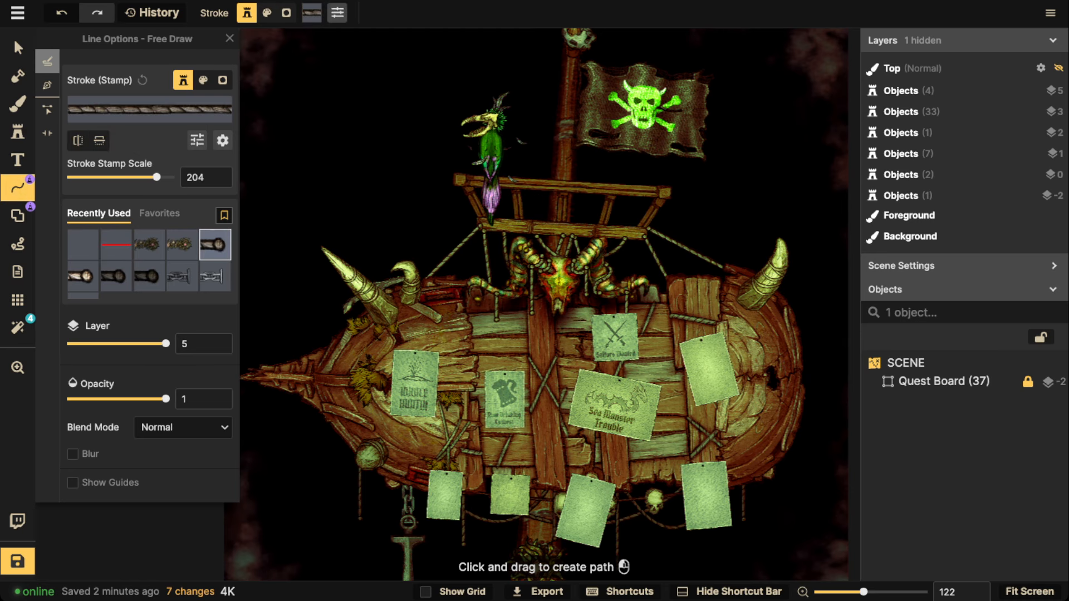
{"action": "scroll", "coordinate": [378, 232], "scroll_direction": "up", "scroll_amount": 3}
{"action": "scroll", "coordinate": [415, 186], "scroll_direction": "down", "scroll_amount": 3}
{"action": "mouse_move", "coordinate": [414, 186]}
{"action": "left_mouse_down"}
{"action": "mouse_move", "coordinate": [402, 174]}
{"action": "mouse_move", "coordinate": [413, 170]}
{"action": "left_mouse_up"}
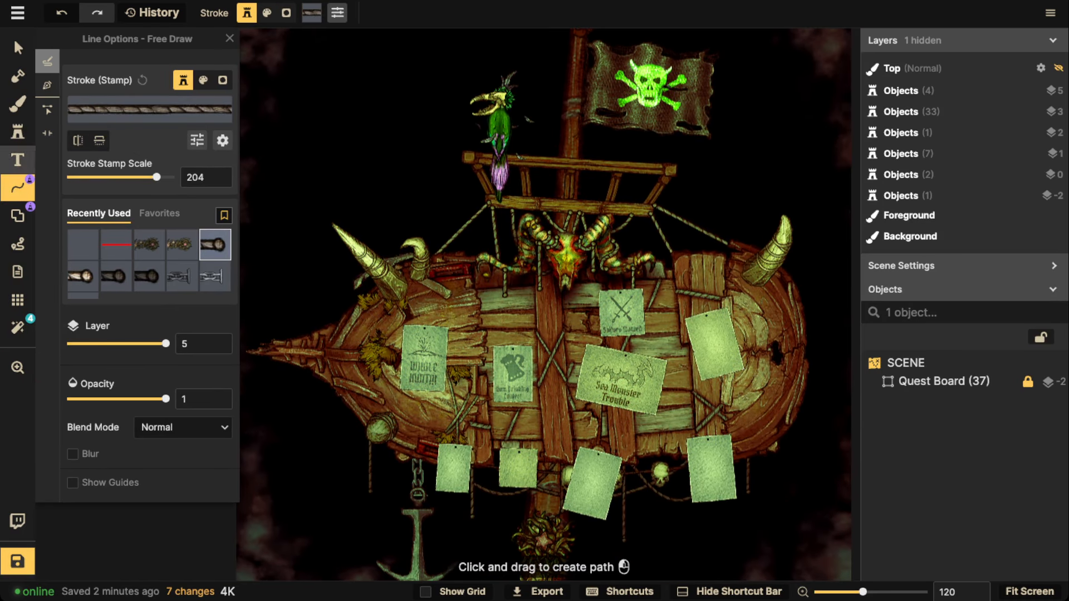
{"action": "left_click", "coordinate": [18, 103]}
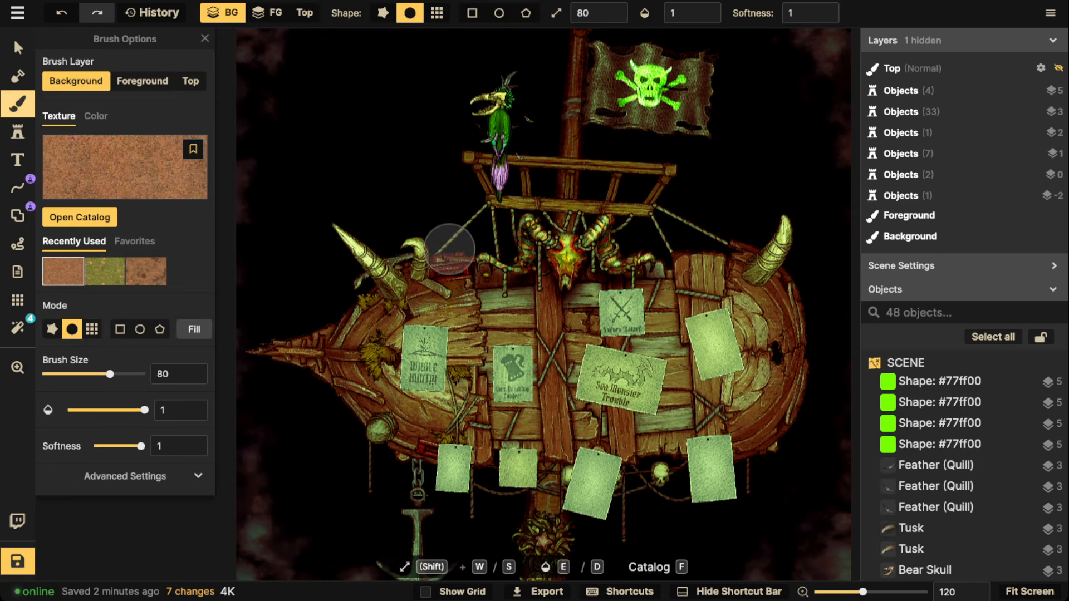
{"action": "left_click", "coordinate": [18, 187]}
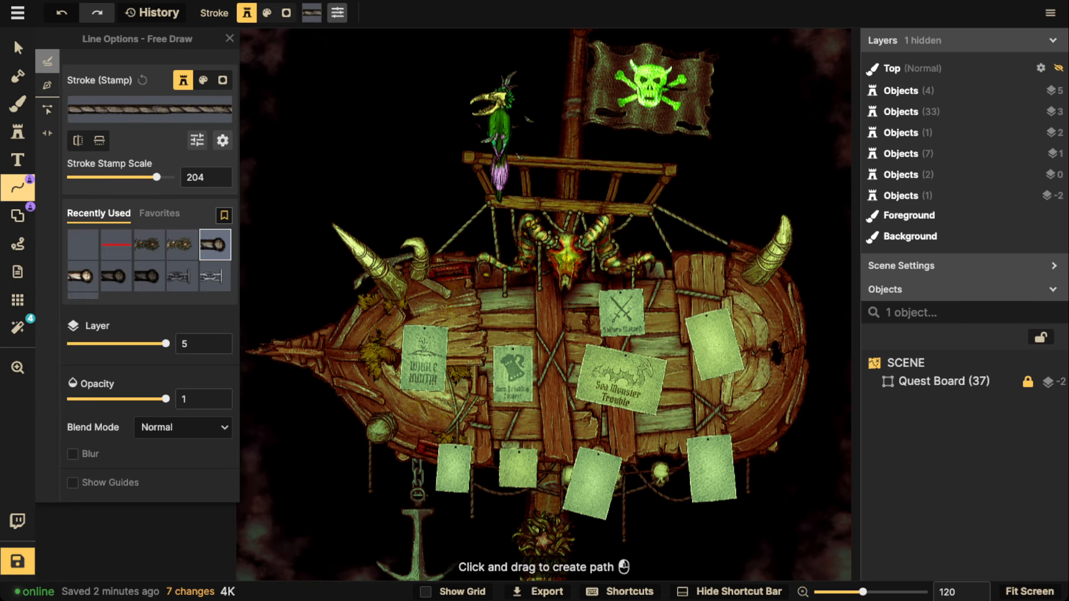
{"action": "left_click", "coordinate": [47, 85]}
{"action": "scroll", "coordinate": [429, 145], "scroll_direction": "up", "scroll_amount": 3}
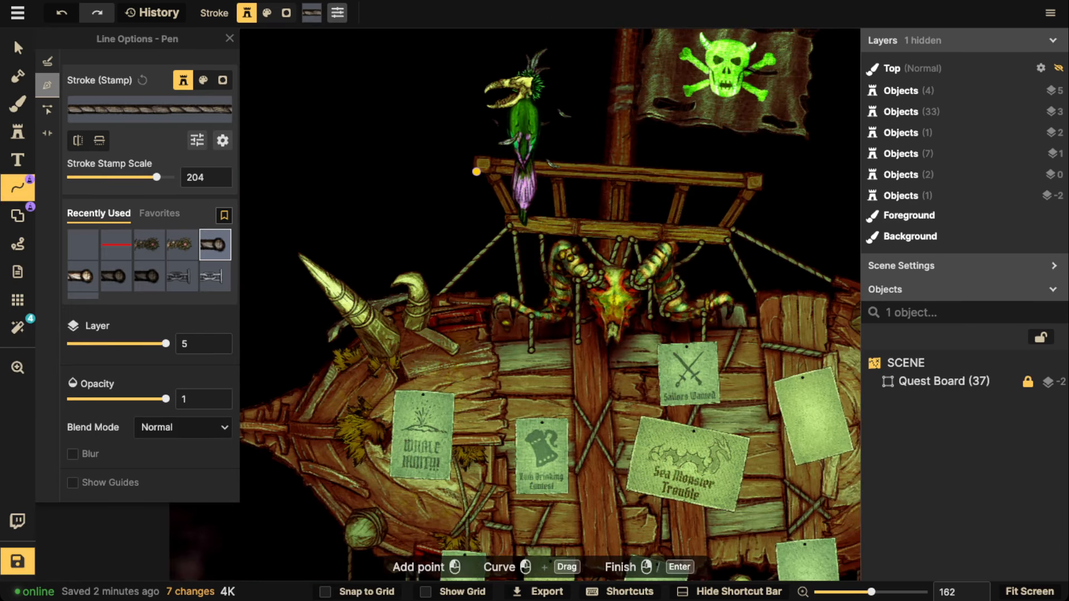
{"action": "left_click", "coordinate": [476, 171]}
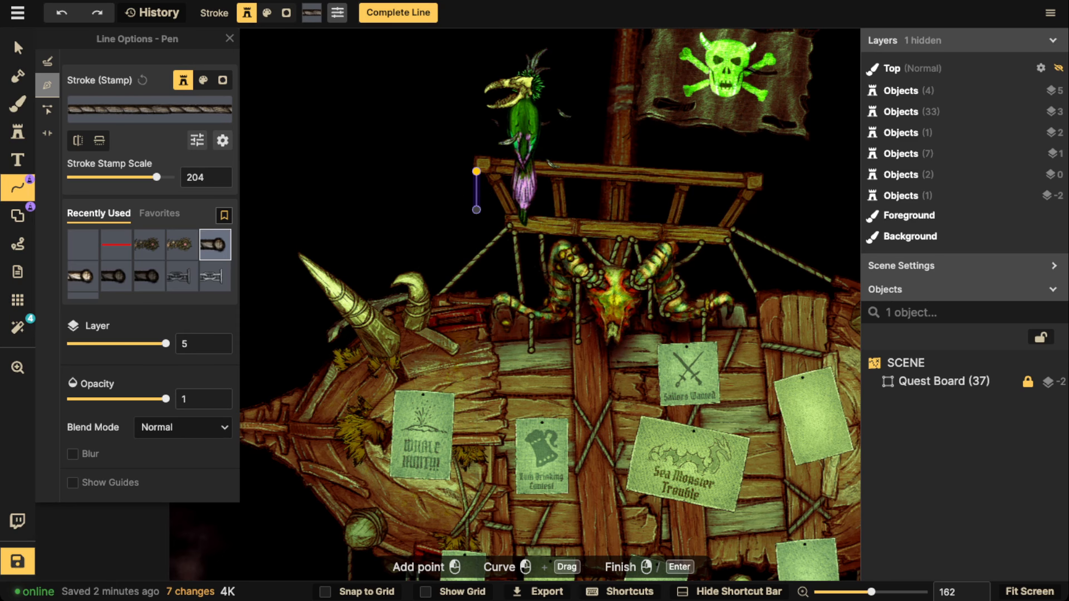
{"action": "double_click", "coordinate": [476, 210]}
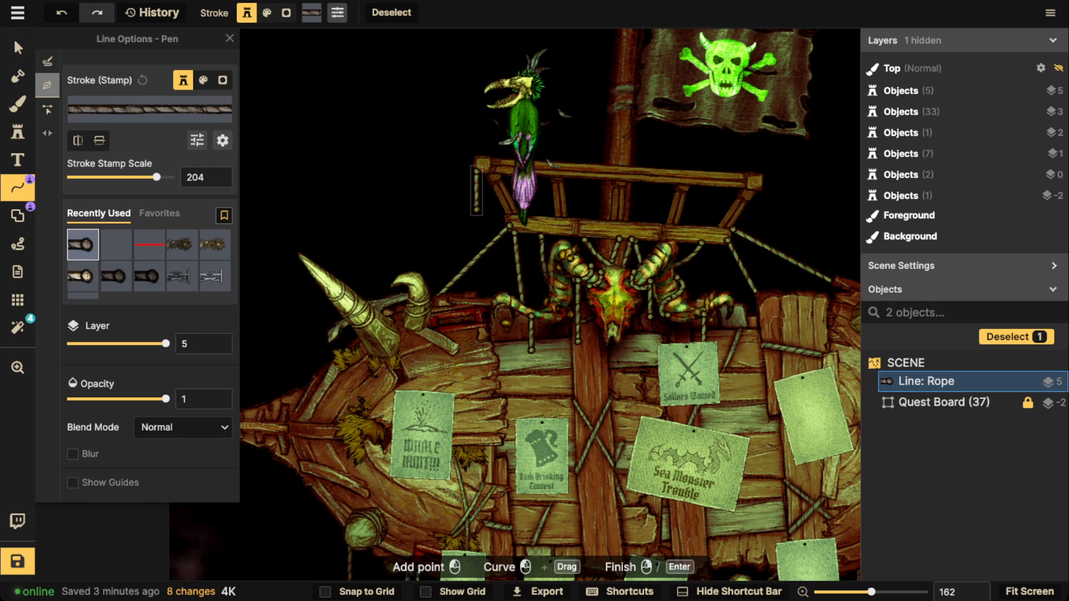
Search the stamp catalog for "lantern" and pick the first lantern stamp in the Sea: Pirate Ships pack
{"action": "left_click", "coordinate": [18, 132]}
{"action": "left_click", "coordinate": [76, 153]}
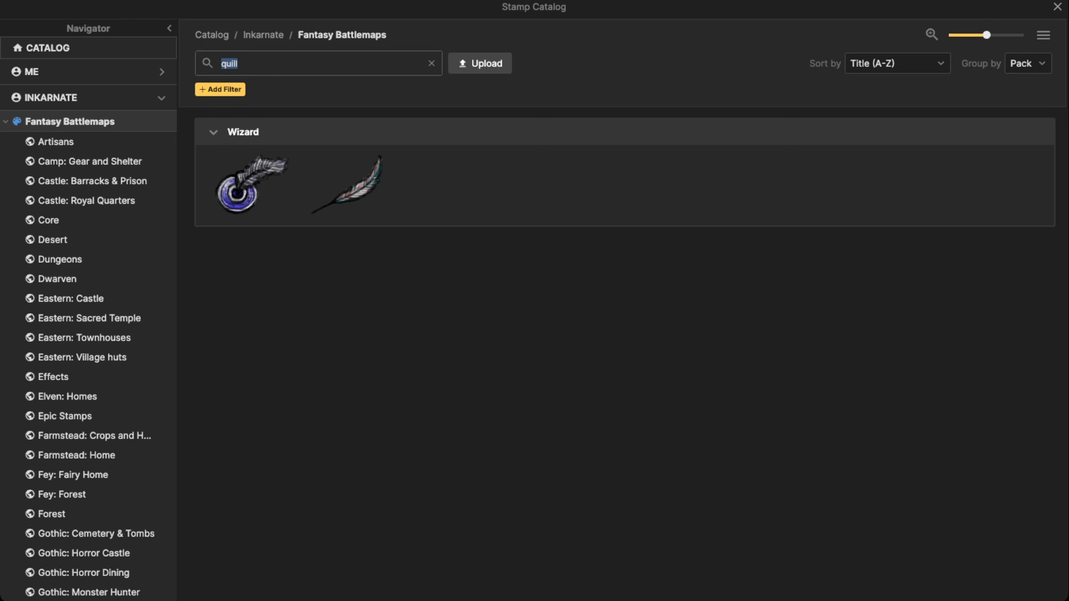
{"action": "type", "text": "lantern"}
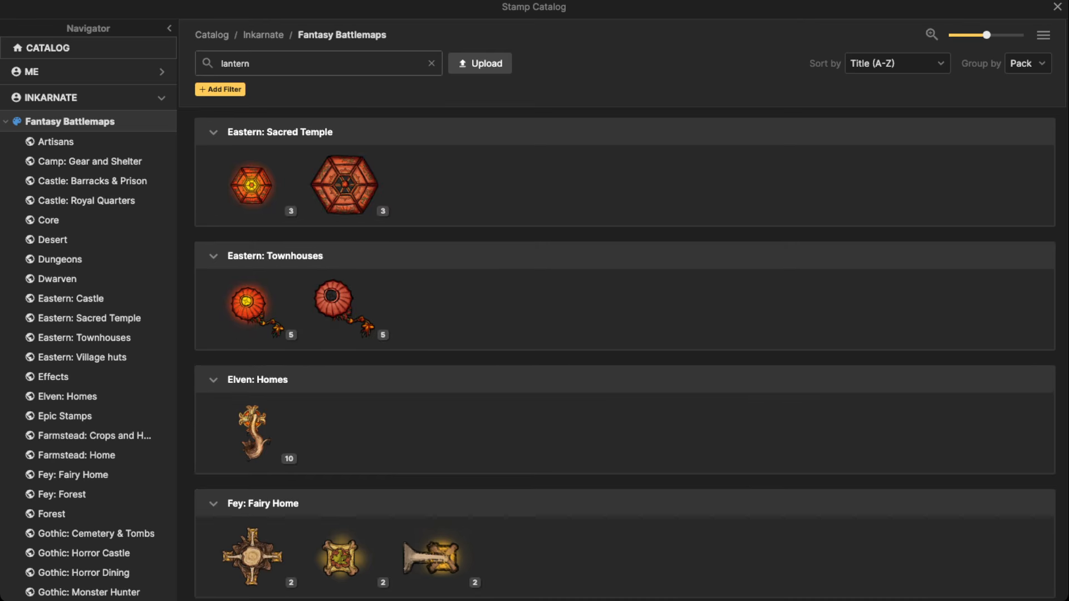
{"action": "scroll", "coordinate": [624, 357], "scroll_direction": "down", "scroll_amount": 6}
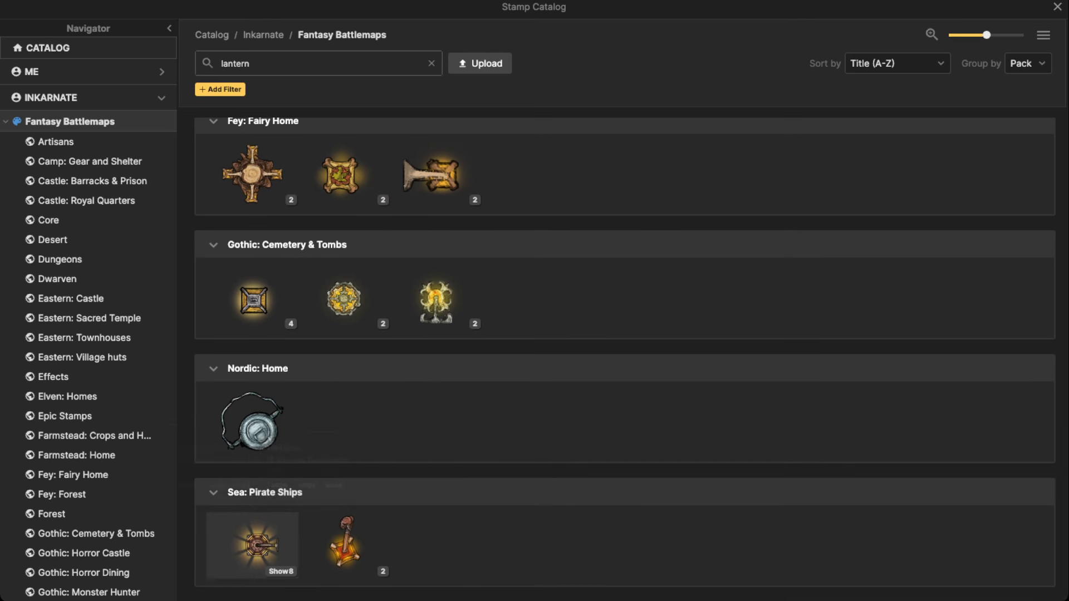
{"action": "left_click", "coordinate": [252, 544]}
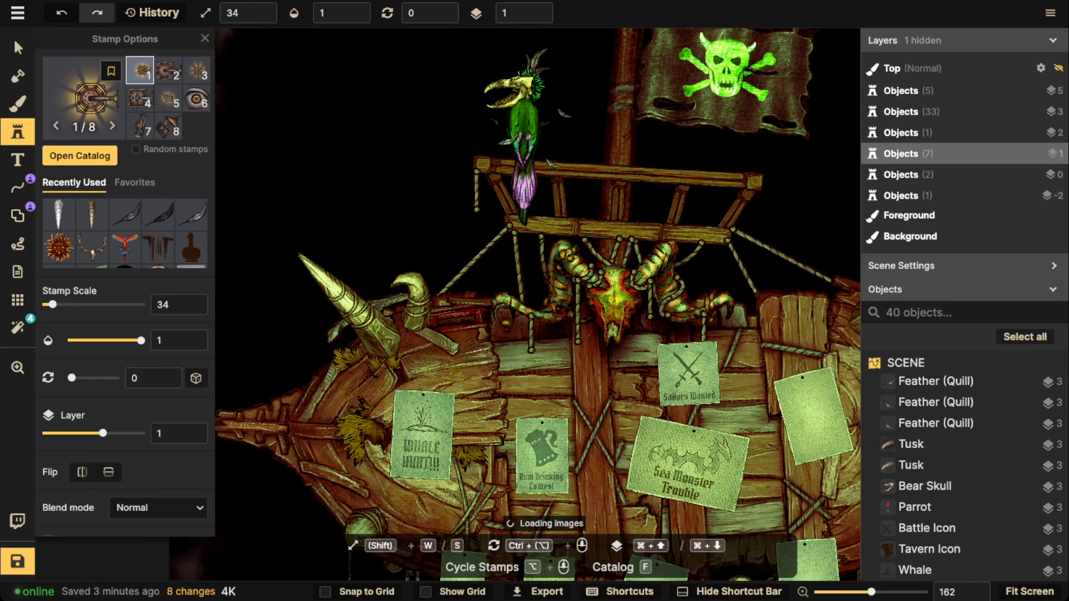
Place lantern variant 8 at scale 204 under the hanging rope, upright at a rotation of 314 on layer 1
{"action": "key", "text": "w"}
{"action": "key", "text": "w"}
{"action": "key", "text": "w"}
{"action": "key", "text": "w"}
{"action": "key", "text": "w"}
{"action": "key", "text": "w"}
{"action": "key", "text": "w"}
{"action": "key", "text": "w"}
{"action": "key", "text": "w"}
{"action": "key", "text": "w"}
{"action": "key", "text": "w"}
{"action": "key", "text": "w"}
{"action": "key", "text": "w"}
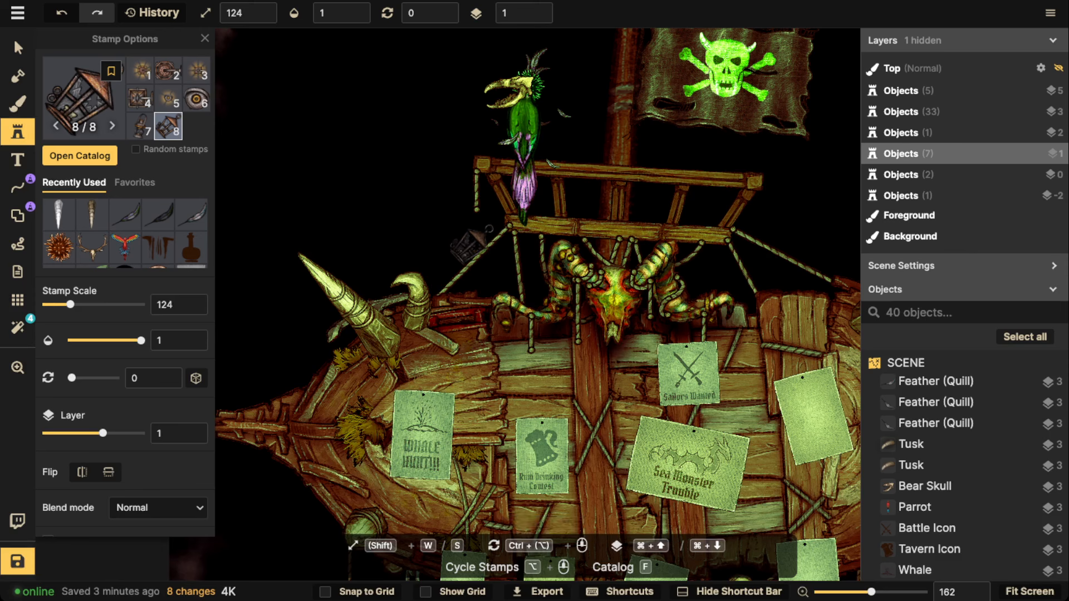
{"action": "scroll", "coordinate": [473, 248], "scroll_direction": "down", "scroll_amount": 3}
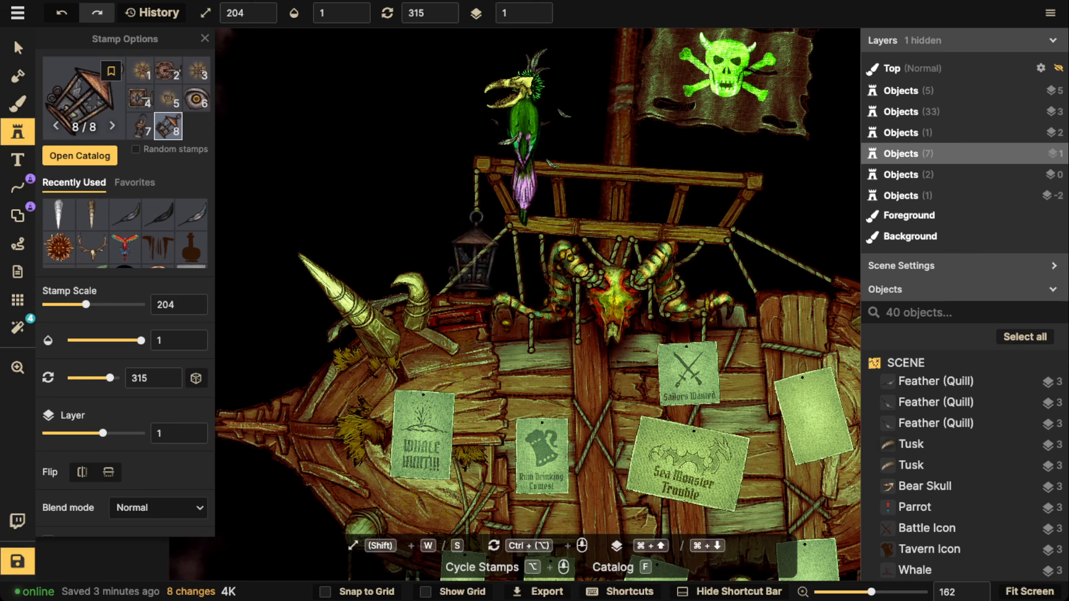
{"action": "left_click", "coordinate": [475, 256]}
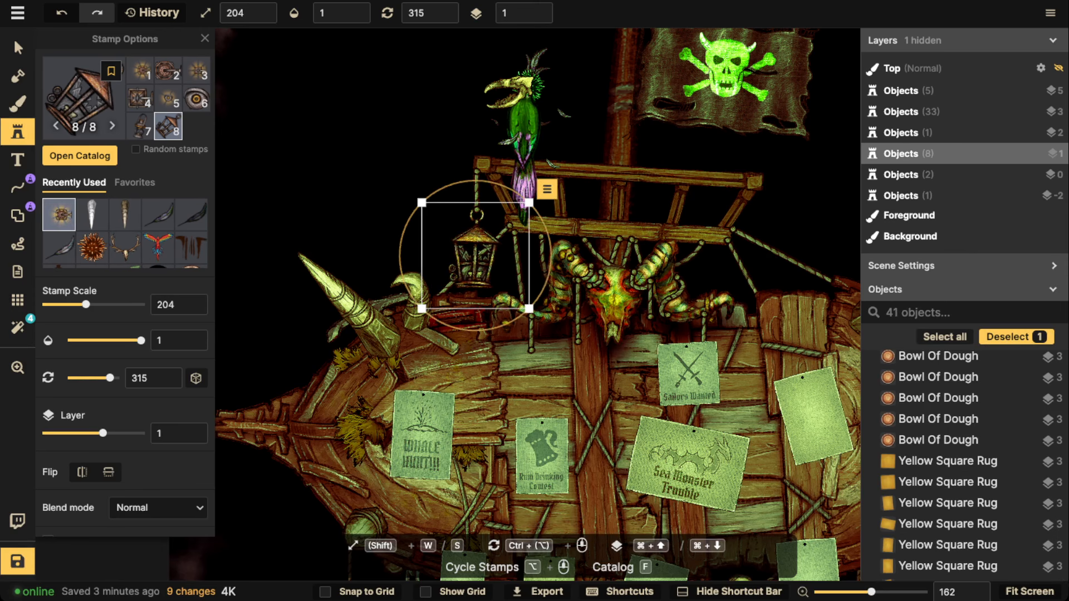
{"action": "scroll", "coordinate": [475, 256], "scroll_direction": "down", "scroll_amount": 1}
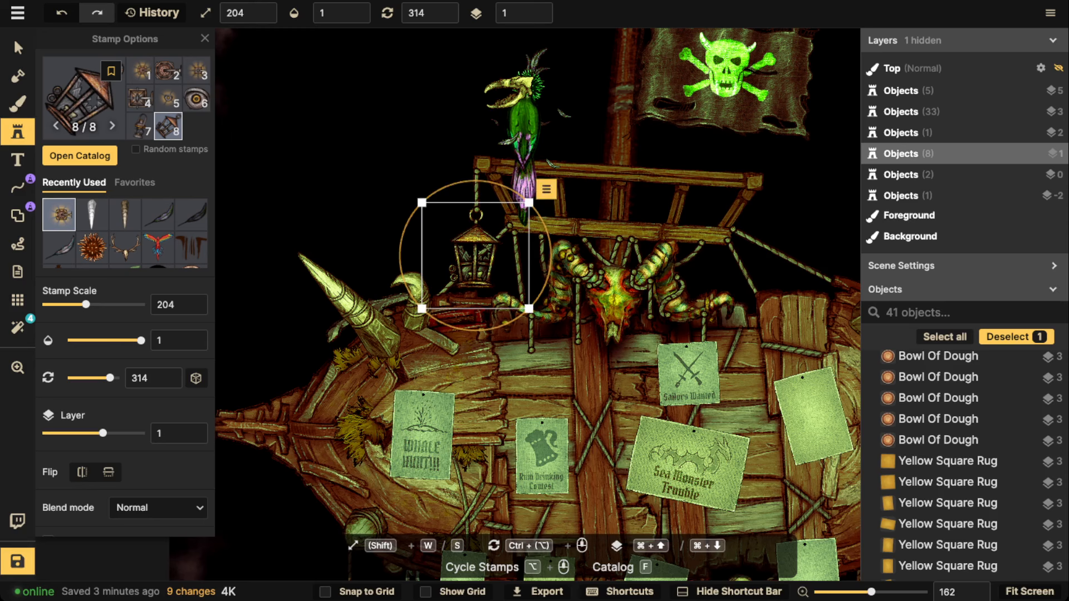
{"action": "left_click", "coordinate": [385, 206]}
{"action": "scroll", "coordinate": [385, 206], "scroll_direction": "down", "scroll_amount": 3}
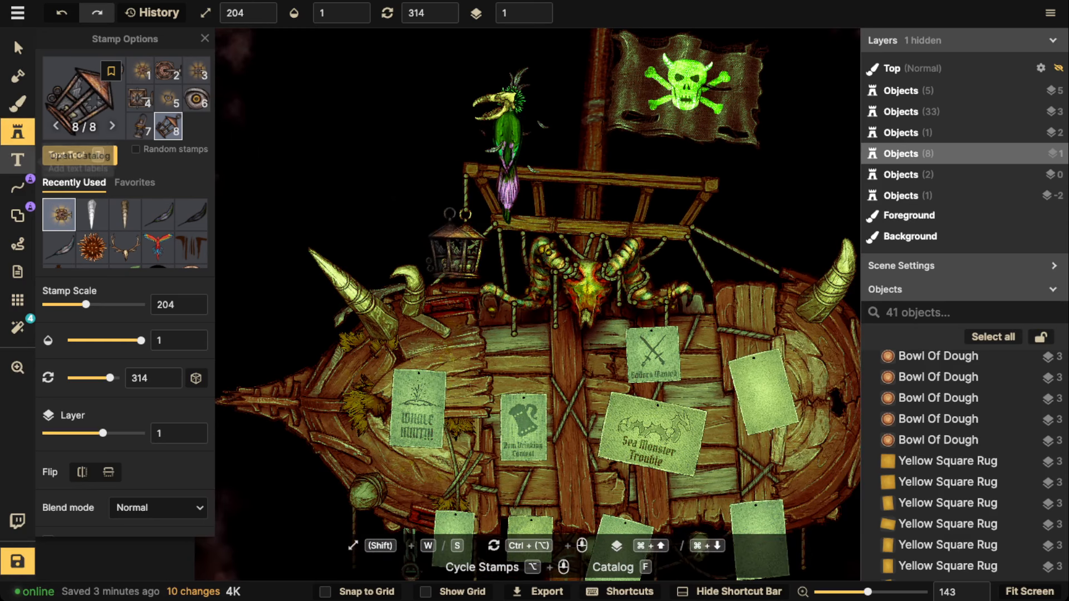
Search the stamp catalog for "light", pick the Orange Light stamp in the Effects pack and set its blend mode to Normal
{"action": "type", "text": "f"}
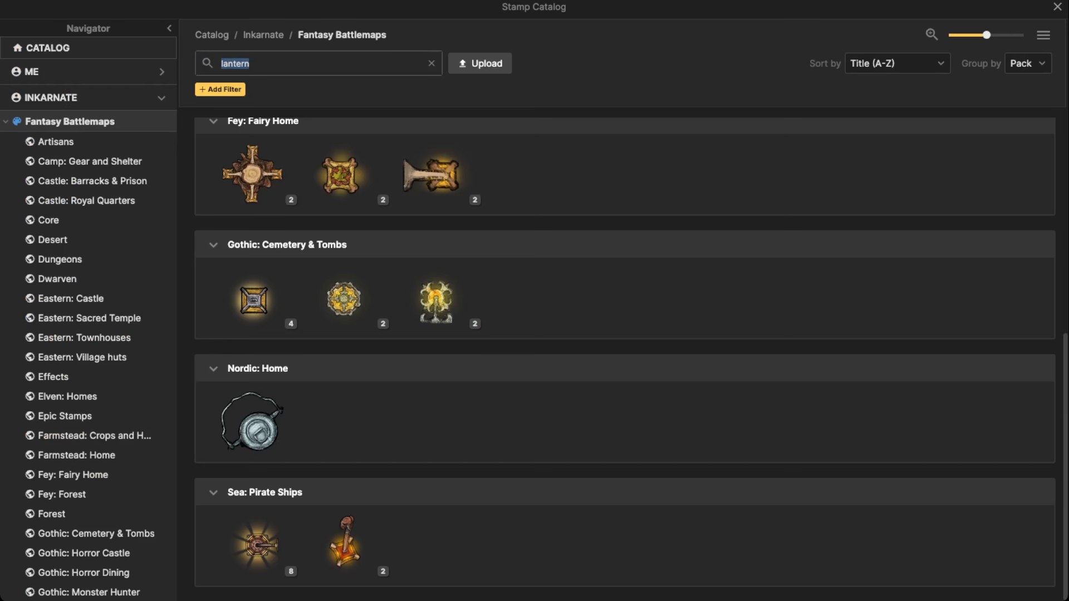
{"action": "type", "text": "light"}
{"action": "key", "text": "Return"}
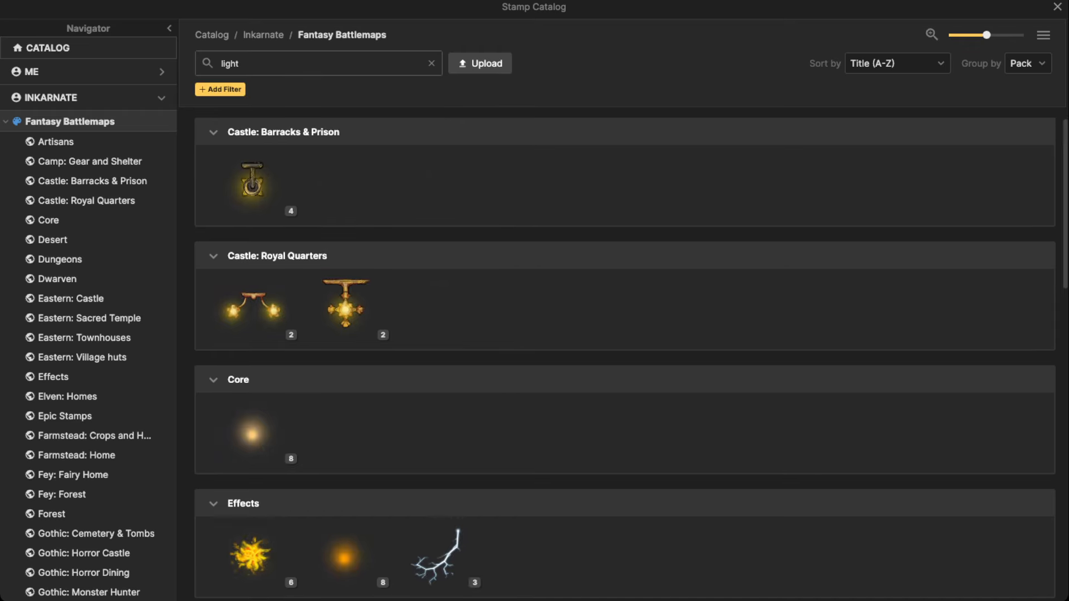
{"action": "key", "text": "Escape"}
{"action": "scroll", "coordinate": [125, 279], "scroll_direction": "down", "scroll_amount": 5}
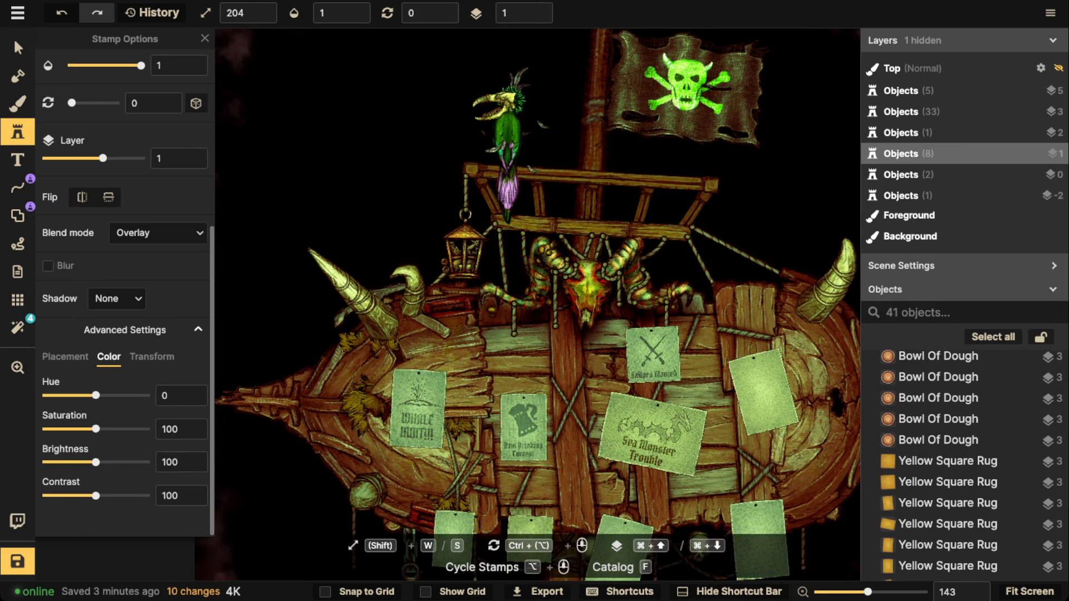
{"action": "left_click", "coordinate": [158, 233]}
{"action": "left_click", "coordinate": [86, 279]}
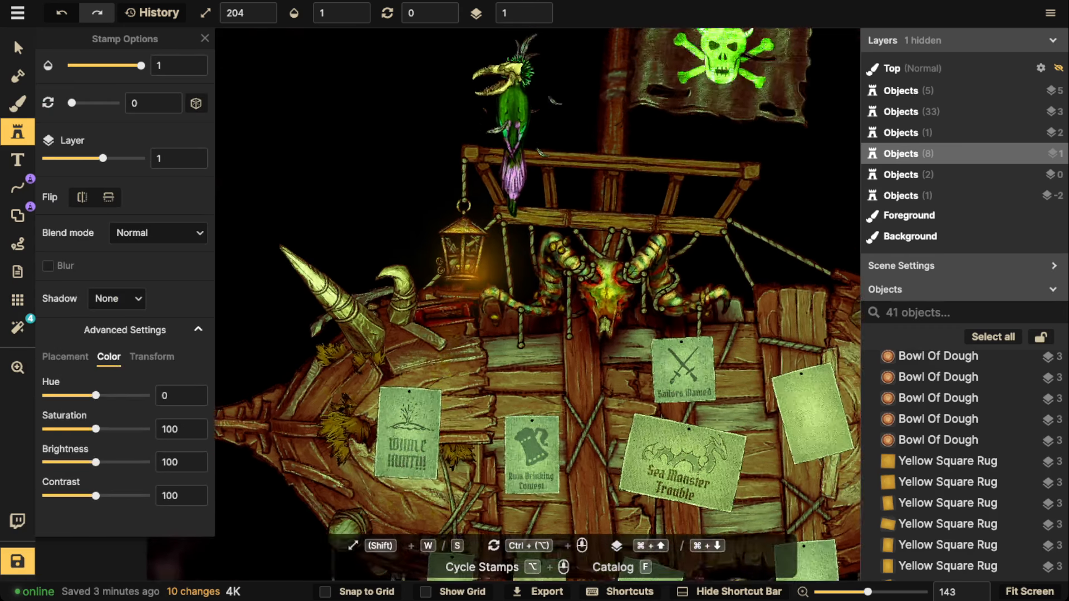
Place the orange light at scale 94 in the centre of the hanging lantern
{"action": "scroll", "coordinate": [463, 240], "scroll_direction": "up", "scroll_amount": 5}
{"action": "key", "text": "s"}
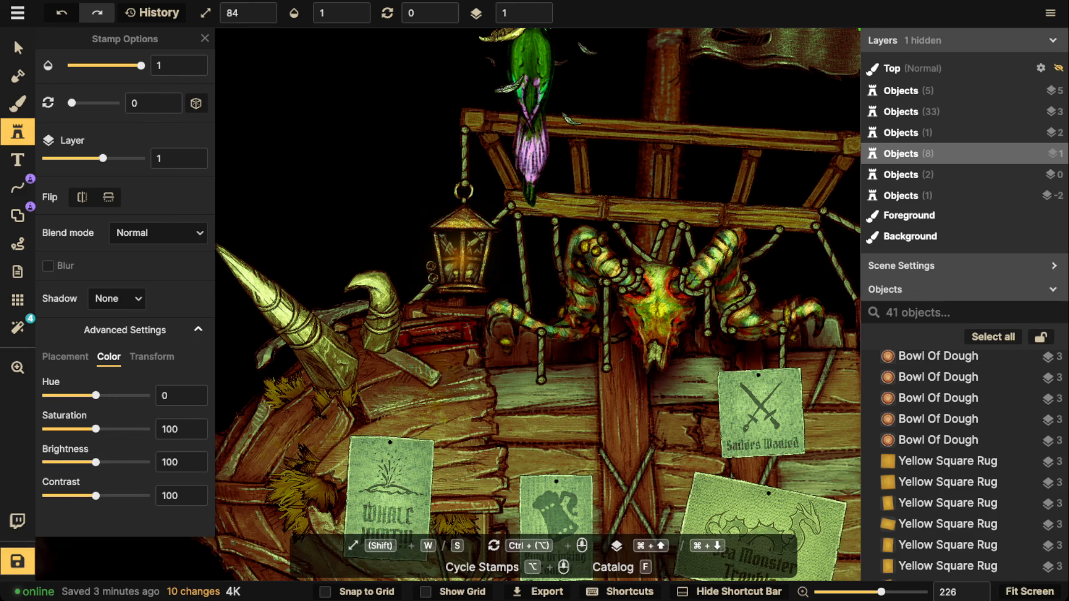
{"action": "left_click", "coordinate": [461, 255]}
{"action": "key", "text": "w"}
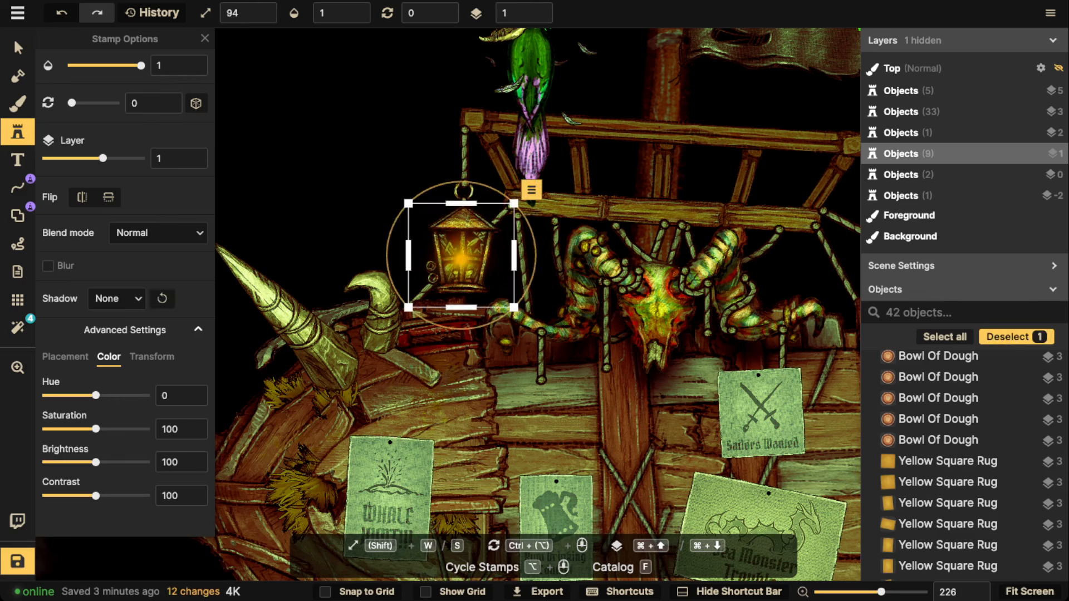
{"action": "key", "text": "Escape"}
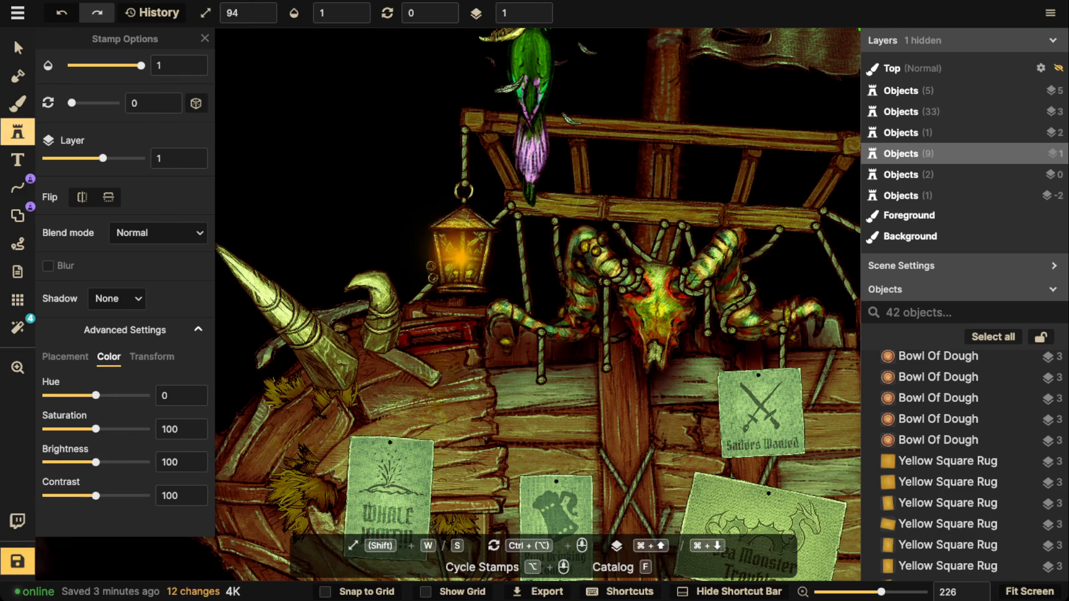
Select the orange light inside the lantern and set its layer to 5
{"action": "left_click", "coordinate": [18, 132]}
{"action": "left_click", "coordinate": [24, 132]}
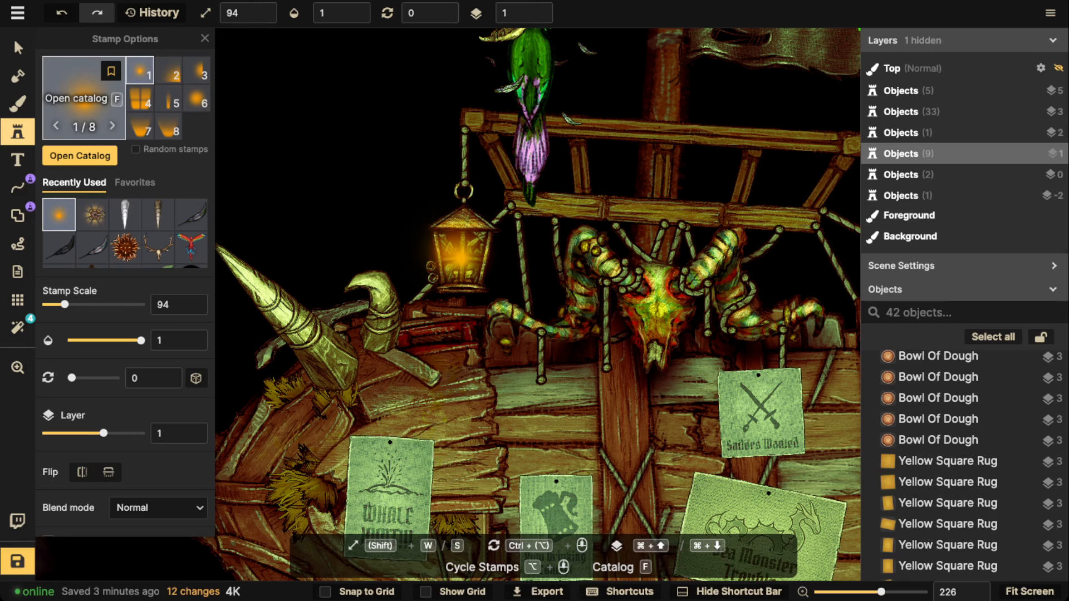
{"action": "left_click", "coordinate": [14, 38]}
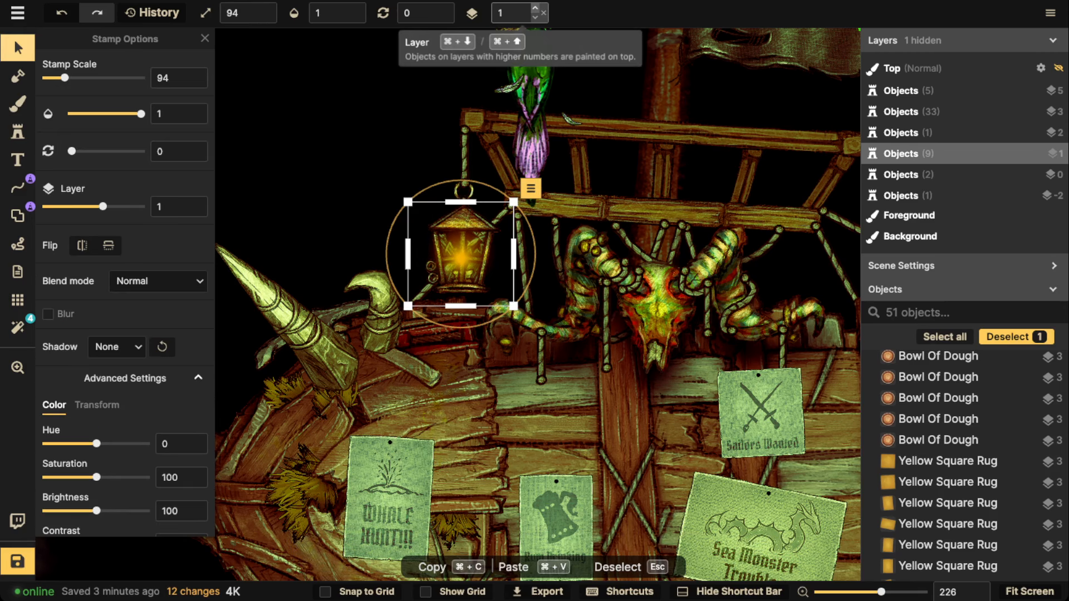
{"action": "type", "text": "5"}
{"action": "key", "text": "Escape"}
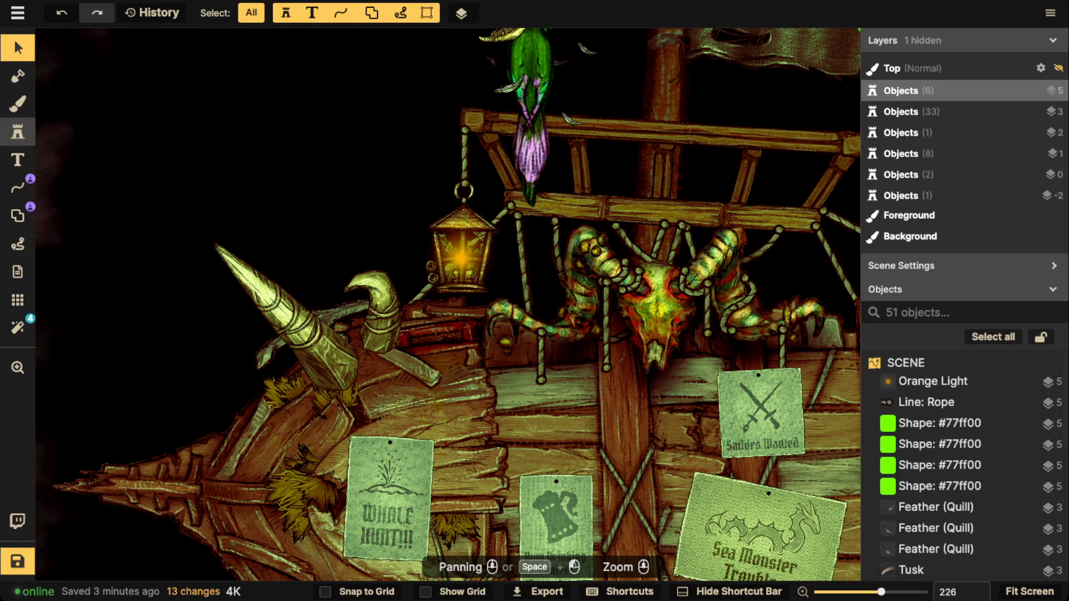
Choose variant 2 of the pale Light stamp in the Core pack from the "light" search results
{"action": "left_click", "coordinate": [18, 132]}
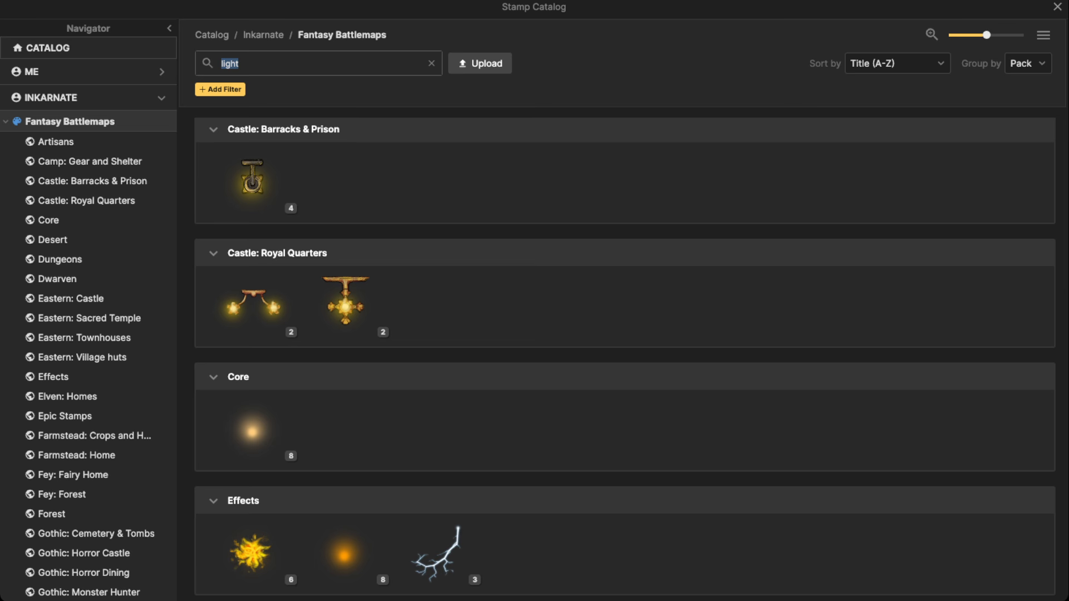
{"action": "key", "text": "Escape"}
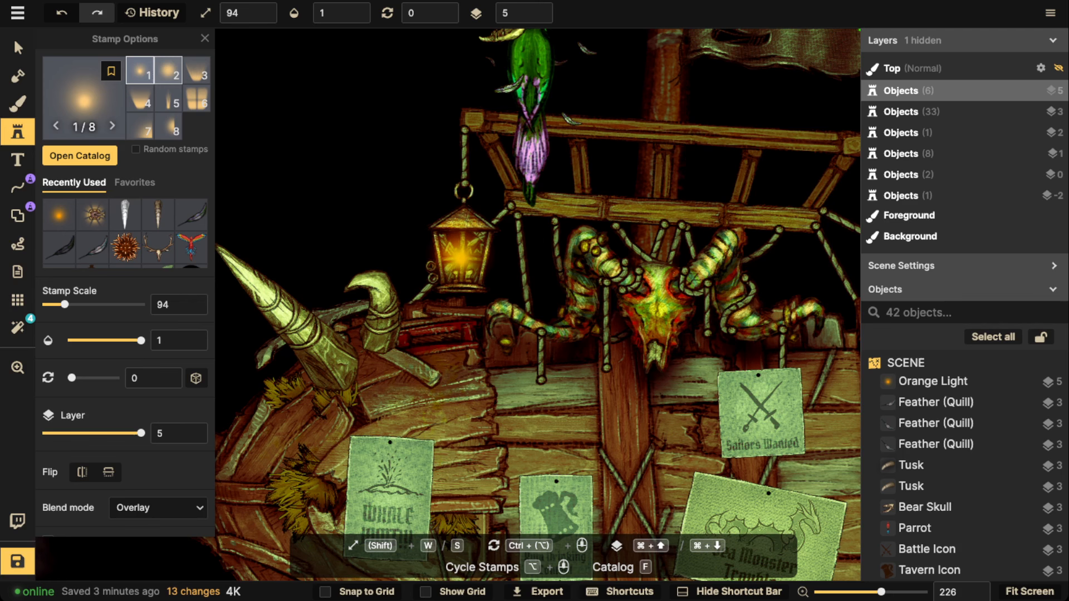
{"action": "left_click", "coordinate": [168, 71]}
{"action": "scroll", "coordinate": [301, 215], "scroll_direction": "down", "scroll_amount": 5}
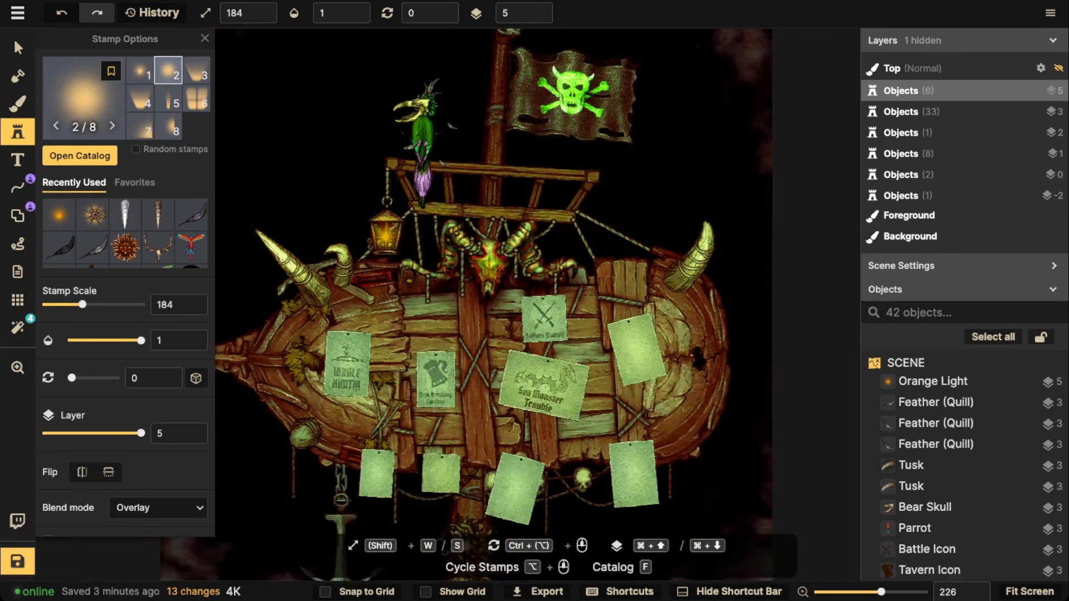
Place the pale light over the lantern on layer 5 with Overlay blending and enlarge it to scale 454
{"action": "left_click", "coordinate": [395, 238]}
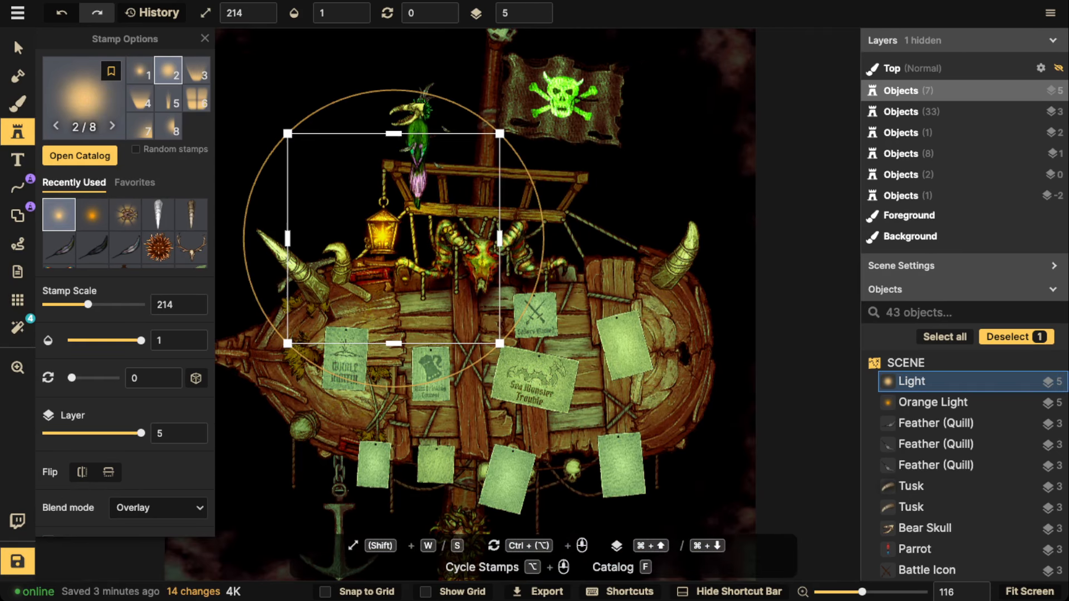
{"action": "key", "text": "w"}
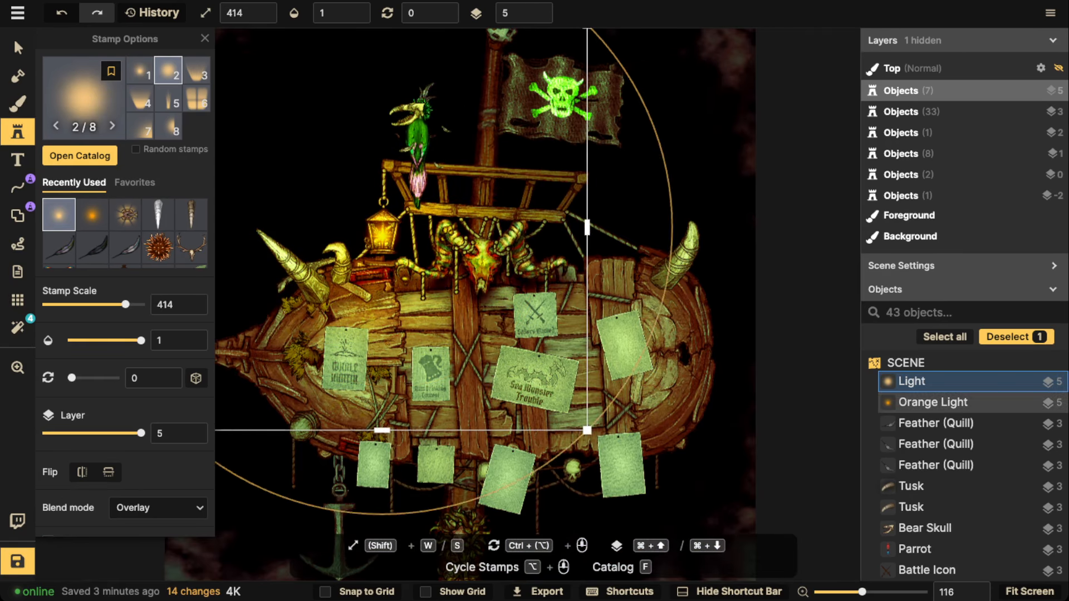
{"action": "scroll", "coordinate": [354, 190], "scroll_direction": "down", "scroll_amount": 3}
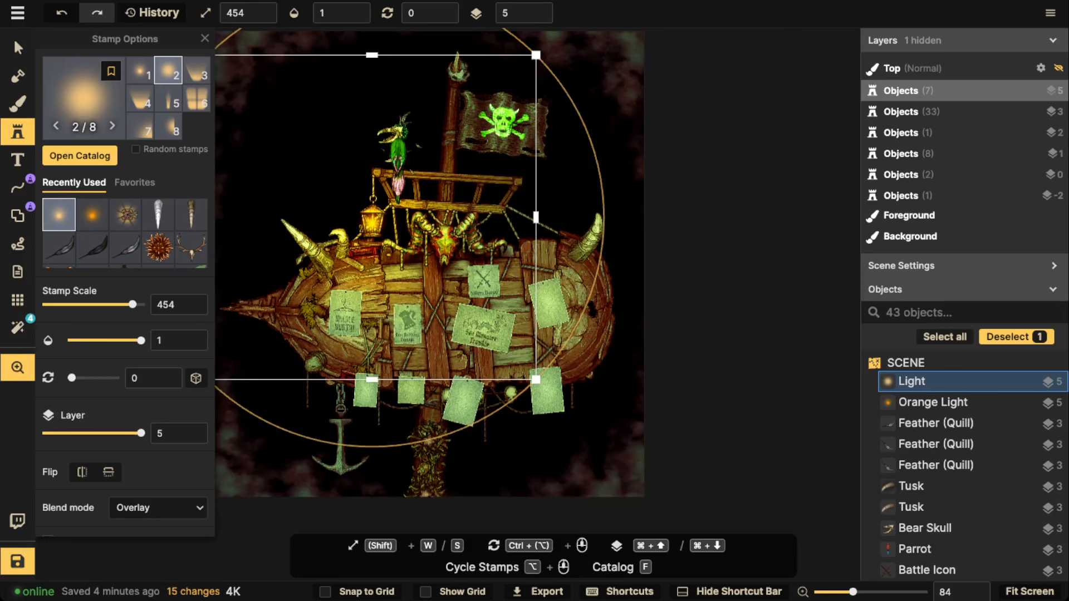
{"action": "key", "text": "Escape"}
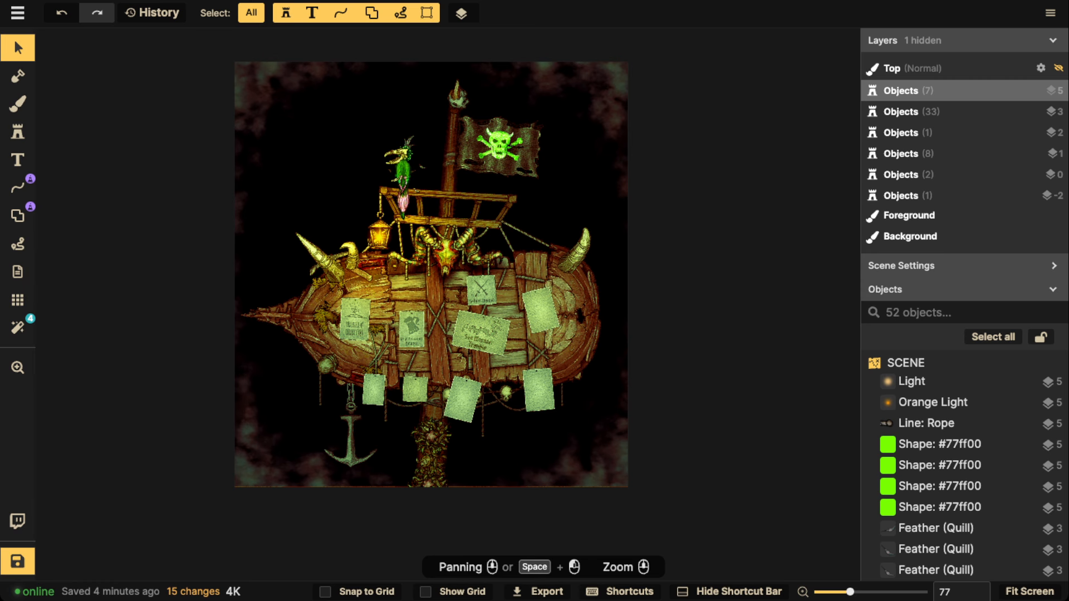
Search the brush texture catalog for "fey" and pick White Fey Lights from the Fey: Fairy Home pack for the Background layer
{"action": "left_click", "coordinate": [18, 103]}
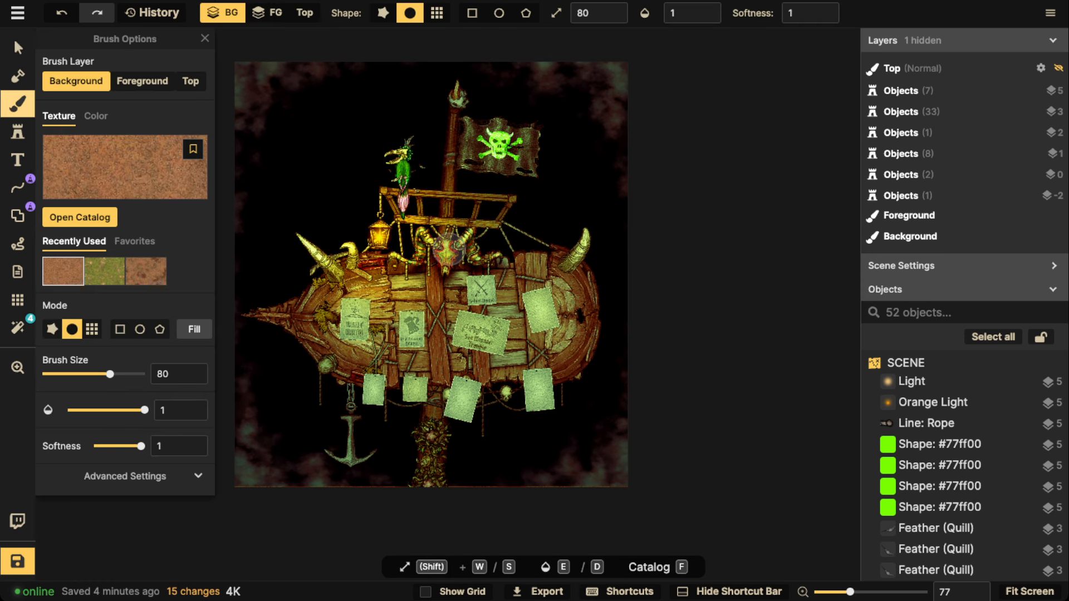
{"action": "left_click", "coordinate": [116, 174]}
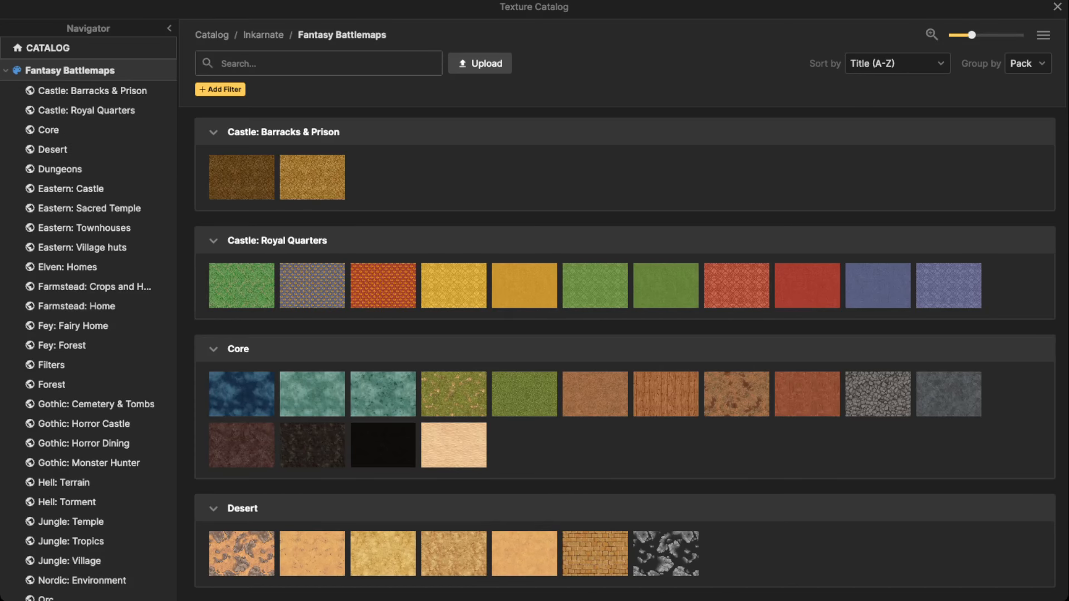
{"action": "type", "text": "gey\\"}
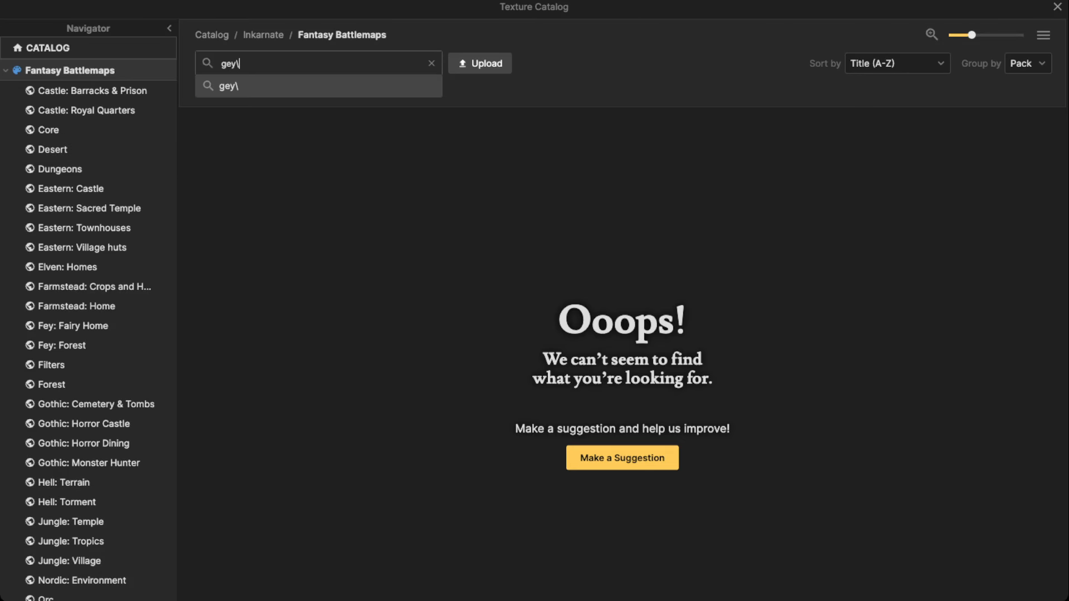
{"action": "key", "text": "BackSpace"}
{"action": "key", "text": "BackSpace"}
{"action": "key", "text": "BackSpace"}
{"action": "key", "text": "BackSpace"}
{"action": "type", "text": "fet"}
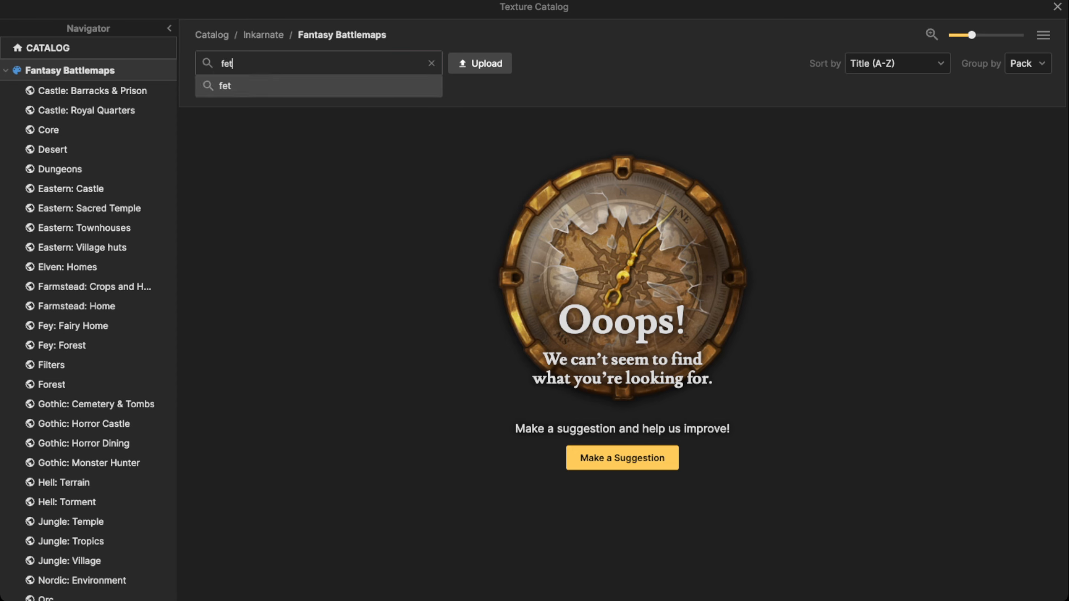
{"action": "key", "text": "BackSpace"}
{"action": "type", "text": "ey"}
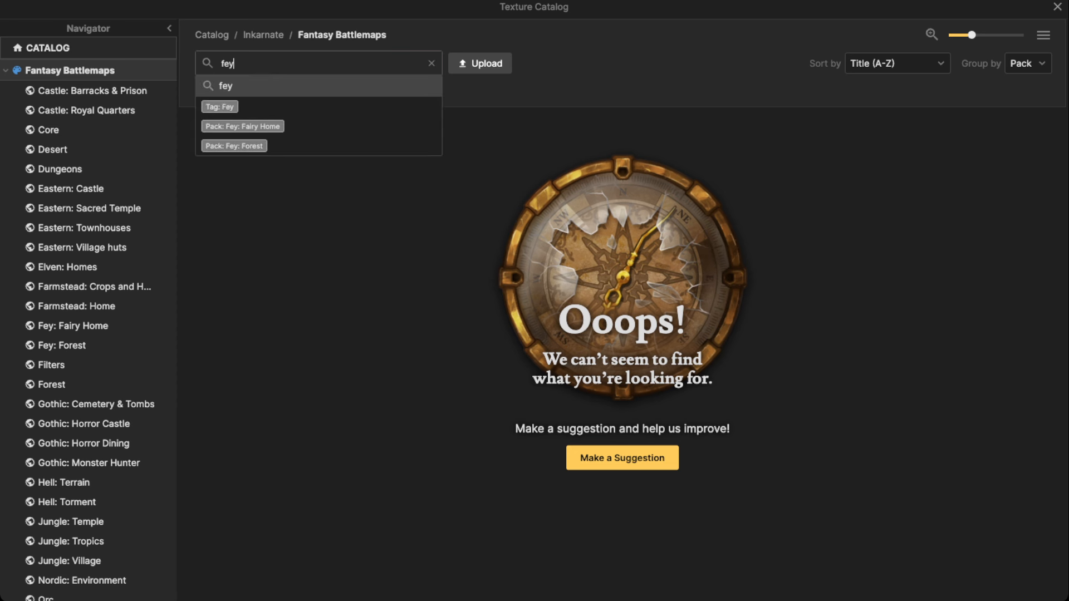
{"action": "key", "text": "Return"}
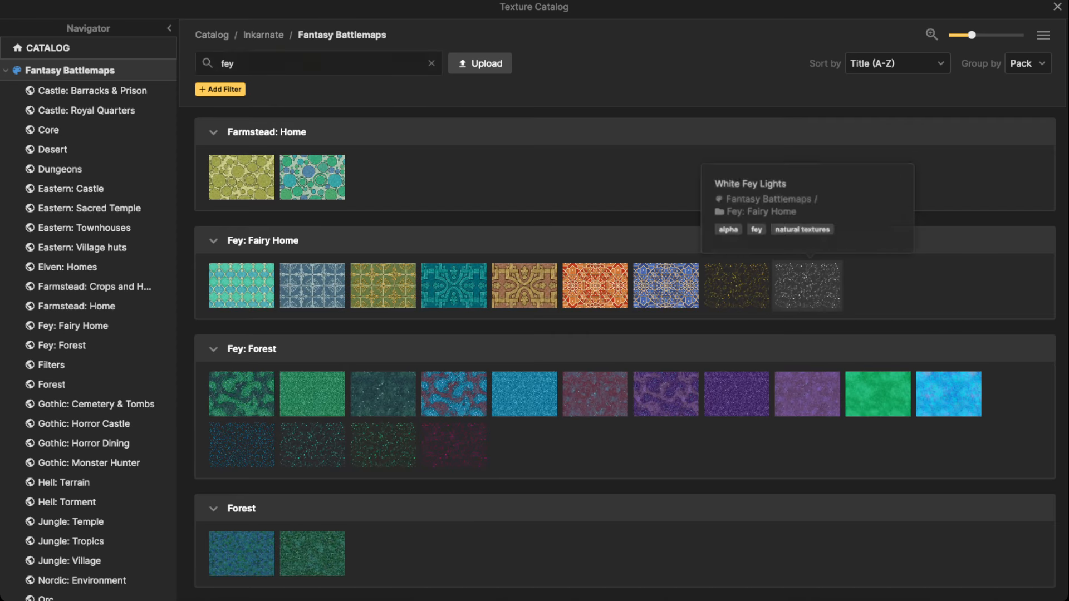
{"action": "left_click", "coordinate": [808, 285]}
Set the texture brush to size 200 and opacity 0.33
{"action": "key", "text": "w"}
{"action": "key", "text": "w"}
{"action": "key", "text": "w"}
{"action": "key", "text": "w"}
{"action": "key", "text": "w"}
{"action": "key", "text": "w"}
{"action": "key", "text": "d"}
{"action": "key", "text": "d"}
{"action": "key", "text": "d"}
{"action": "key", "text": "d"}
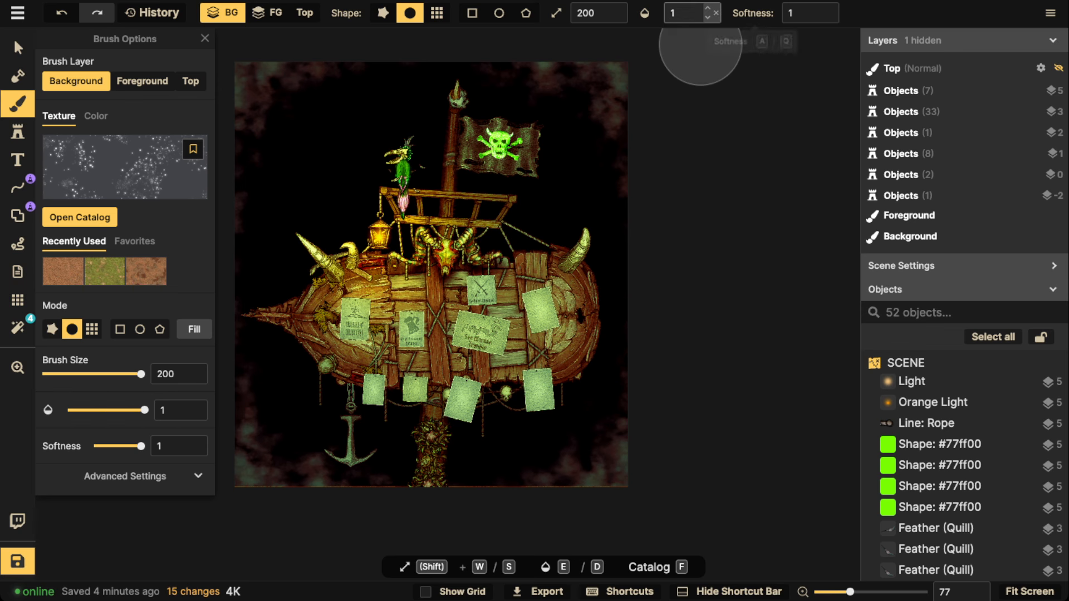
Paint faint White Fey Lights stars across the dark sky around the mast top, parrot and flag
{"action": "left_click_drag", "start_coordinate": [387, 117], "coordinate": [390, 125]}
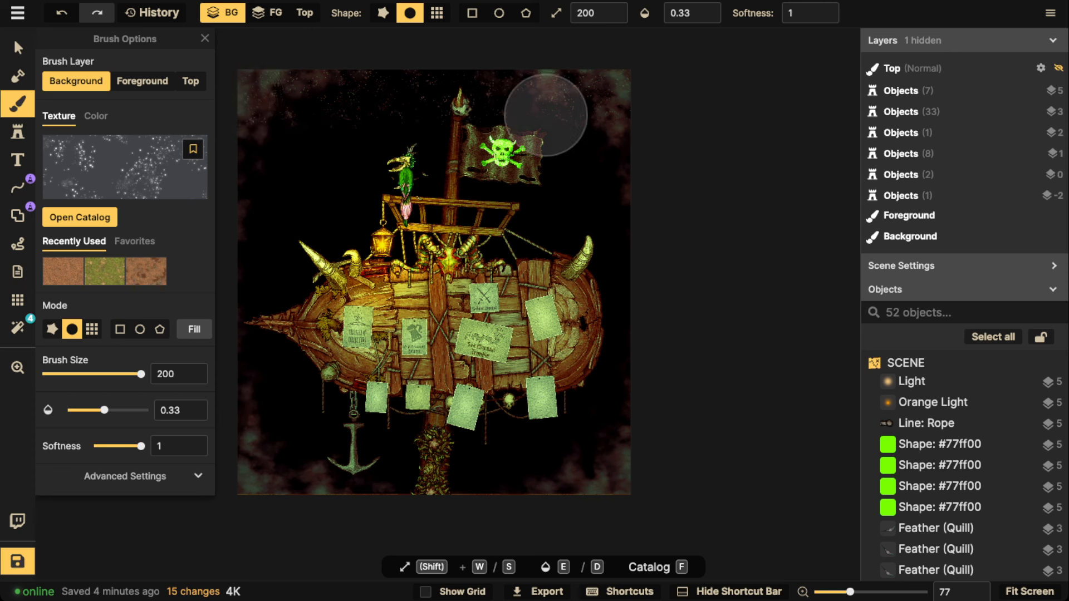
{"action": "left_click_drag", "start_coordinate": [229, 154], "coordinate": [619, 155]}
{"action": "mouse_move", "coordinate": [508, 81]}
{"action": "left_mouse_down"}
{"action": "mouse_move", "coordinate": [266, 80]}
{"action": "mouse_move", "coordinate": [531, 81]}
{"action": "left_mouse_up"}
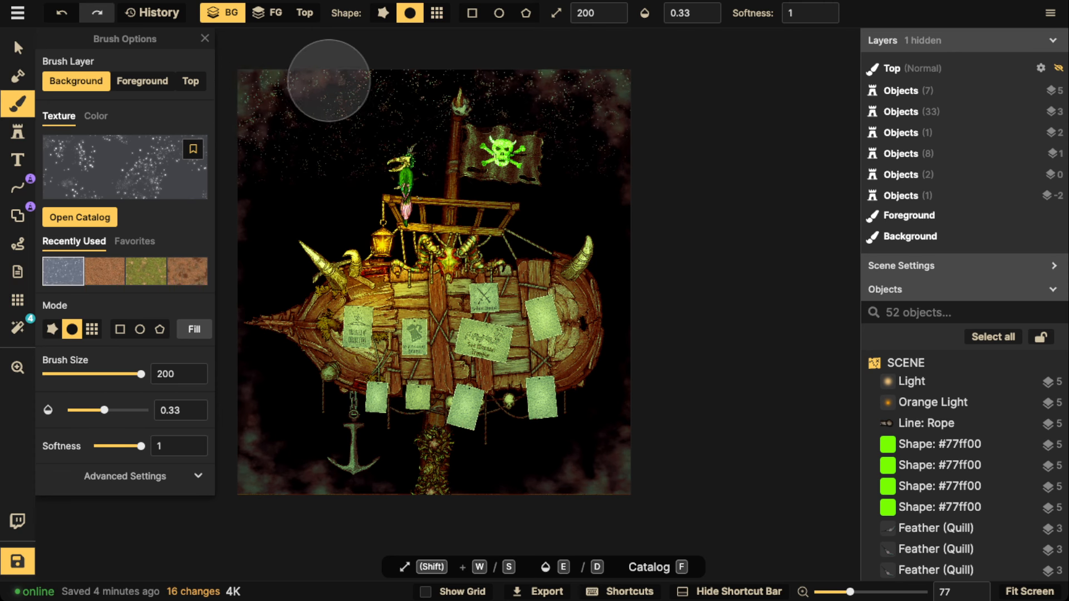
{"action": "left_click", "coordinate": [547, 68]}
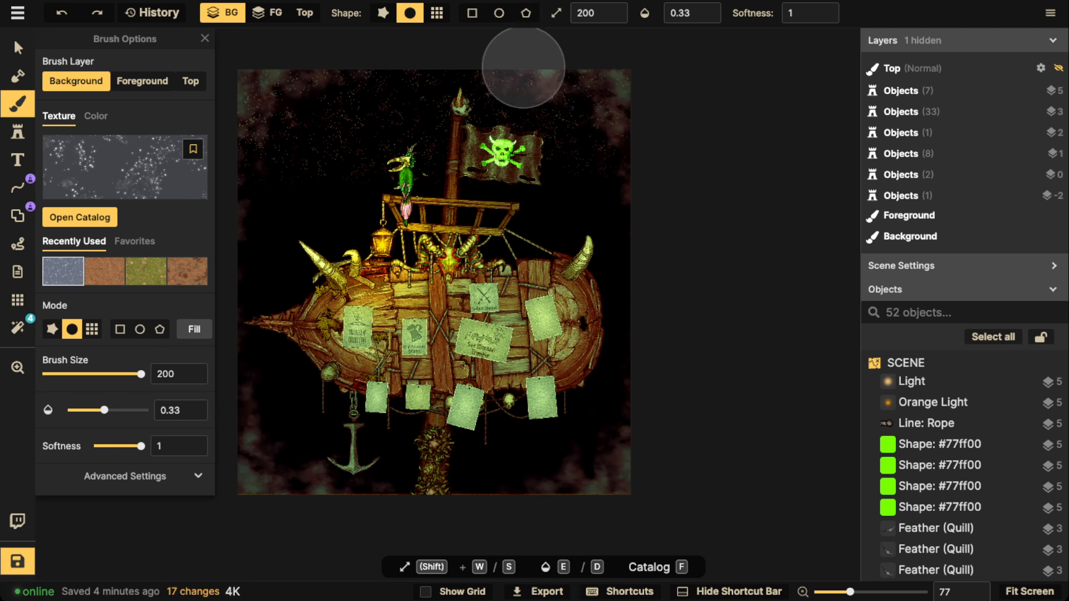
{"action": "left_click", "coordinate": [493, 68]}
{"action": "left_click", "coordinate": [447, 74]}
{"action": "left_click", "coordinate": [402, 80]}
{"action": "left_click", "coordinate": [369, 81]}
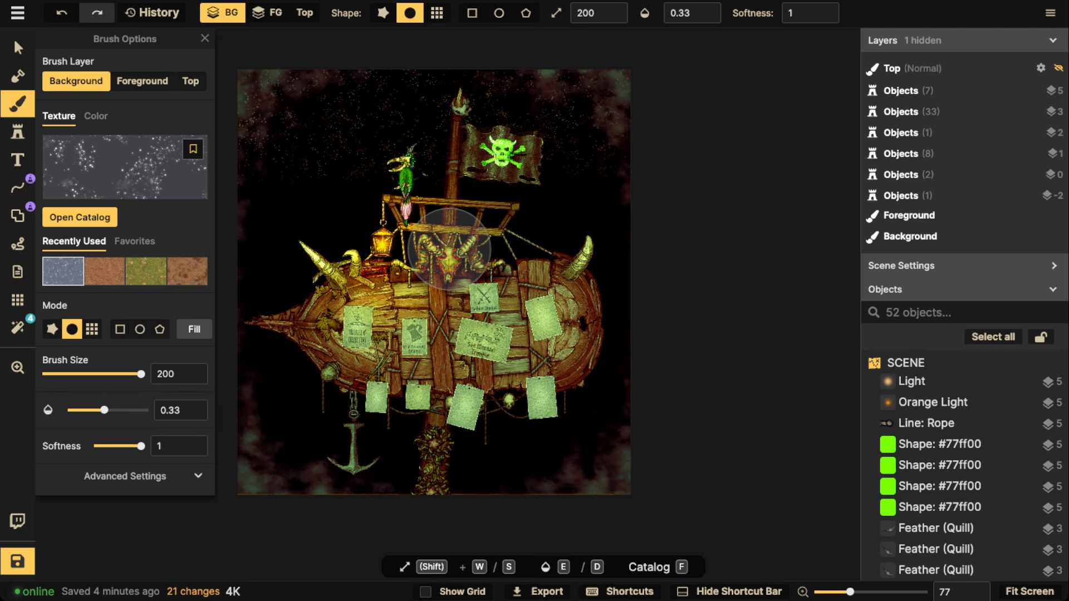
Leave the brush for the Select tool and save the scene
{"action": "key", "text": "v"}
{"action": "scroll", "coordinate": [428, 214], "scroll_direction": "down", "scroll_amount": 1}
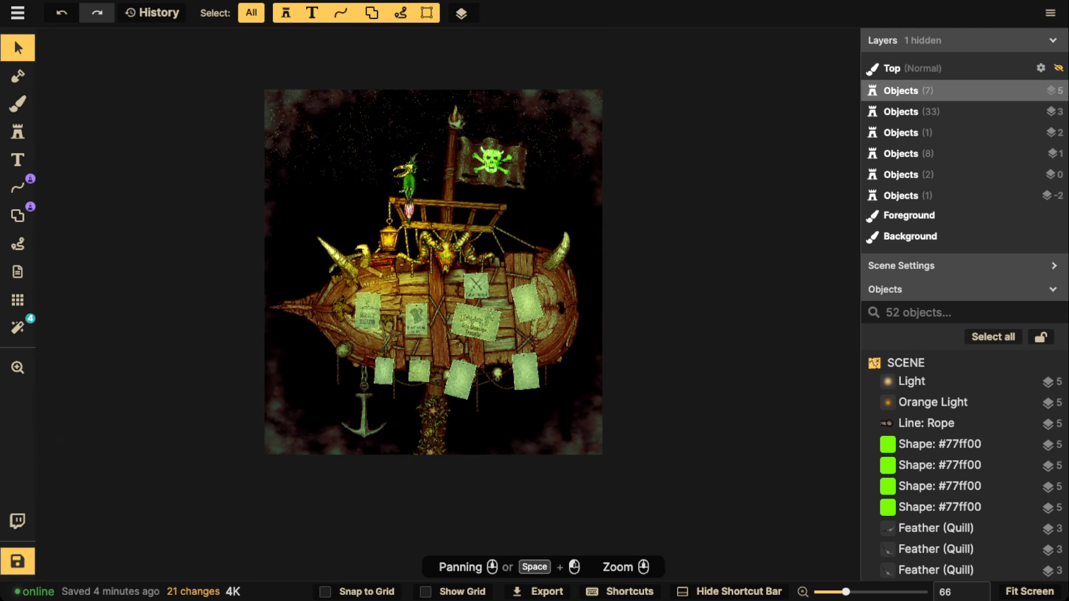
{"action": "left_click", "coordinate": [18, 562]}
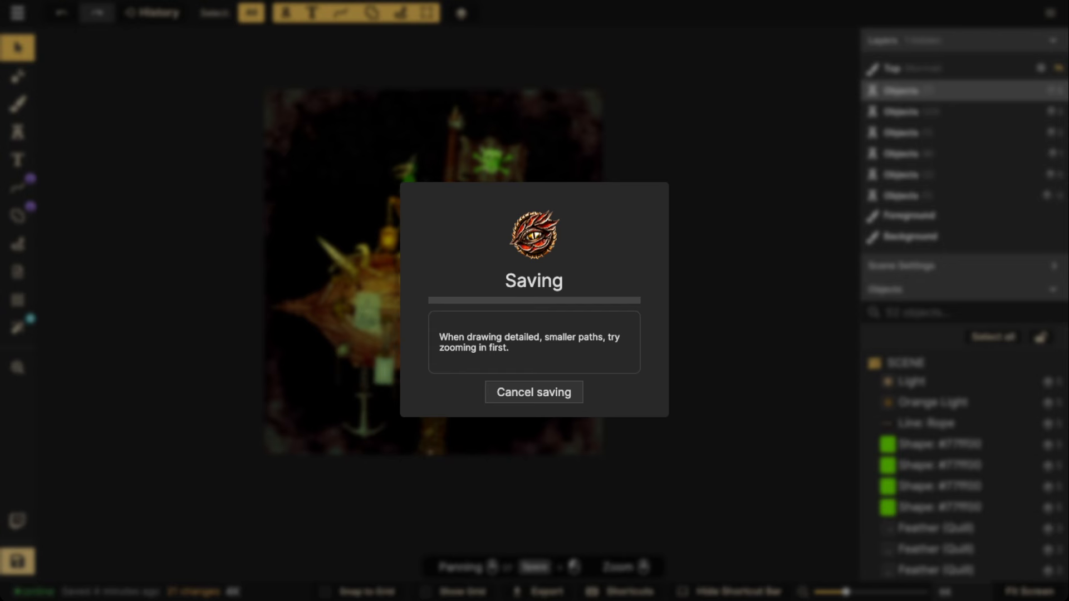